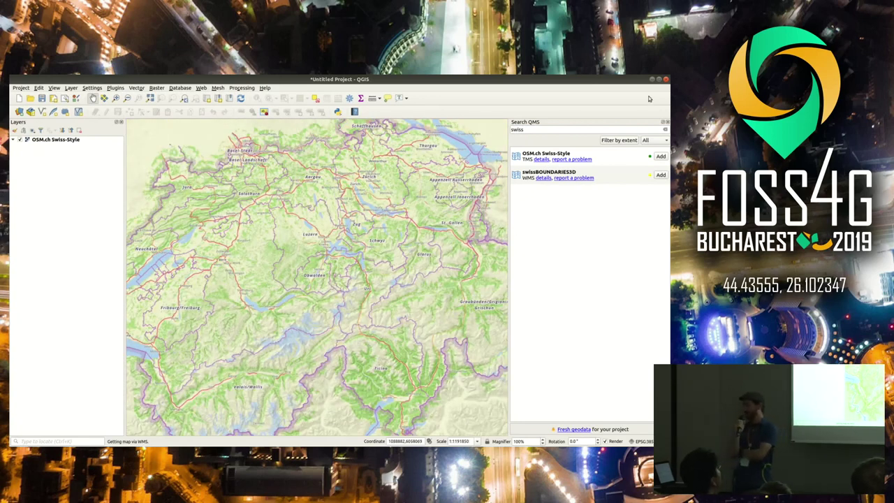
Step: Close the QMS search, find the municipality Lavertezzo (TI) with the locator search "Laver", and close its information popup
click(666, 122)
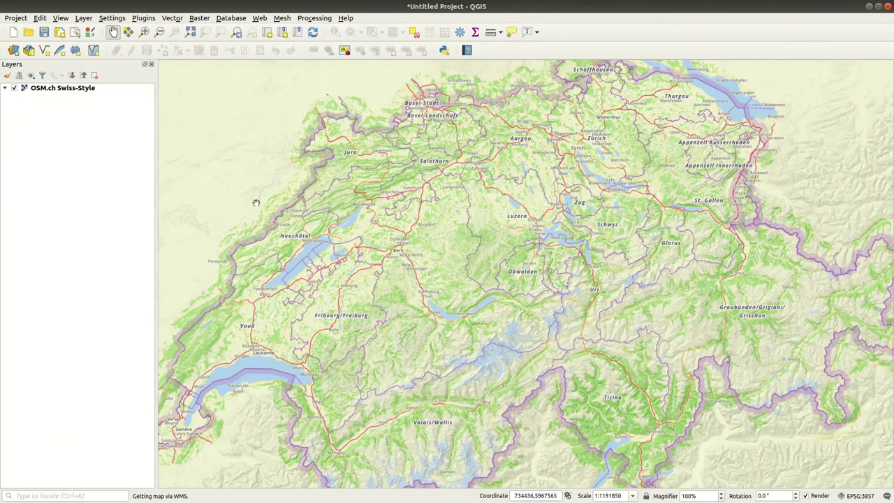
click(81, 496)
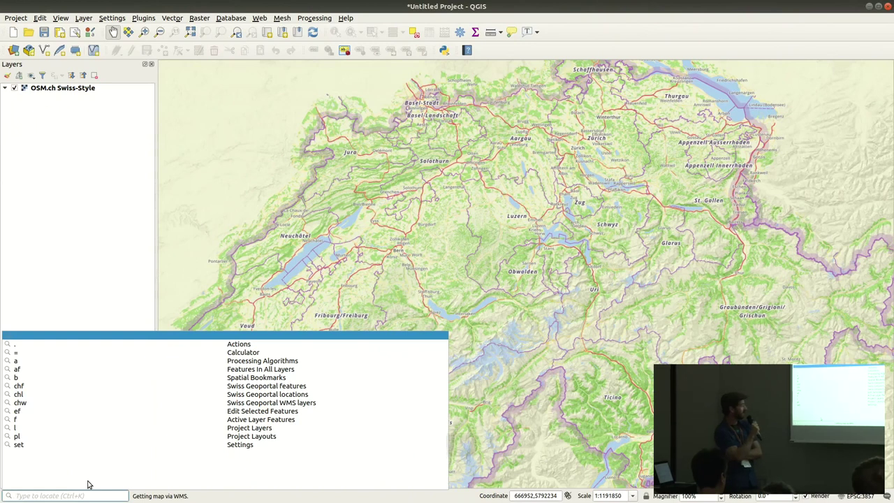
text(Laver)
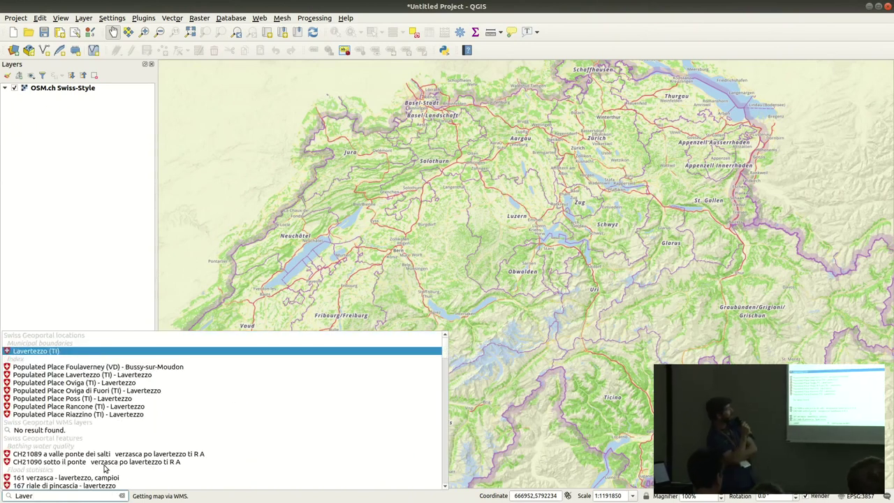
click(180, 350)
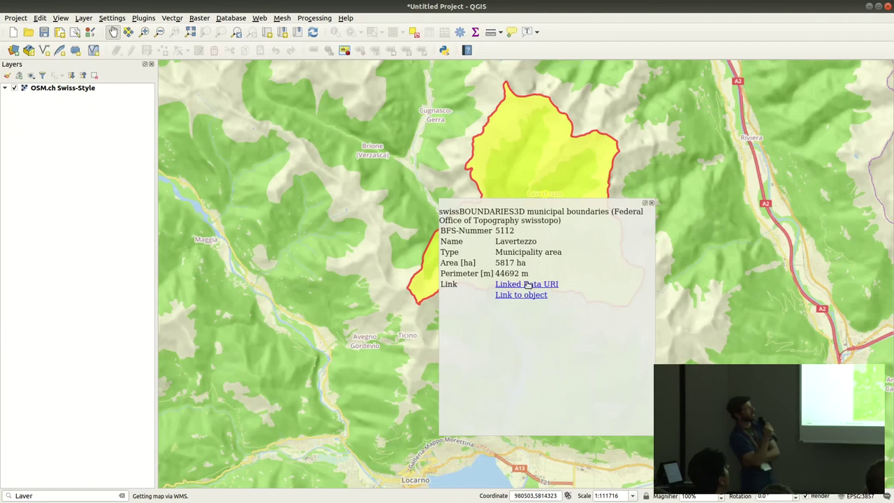
click(650, 202)
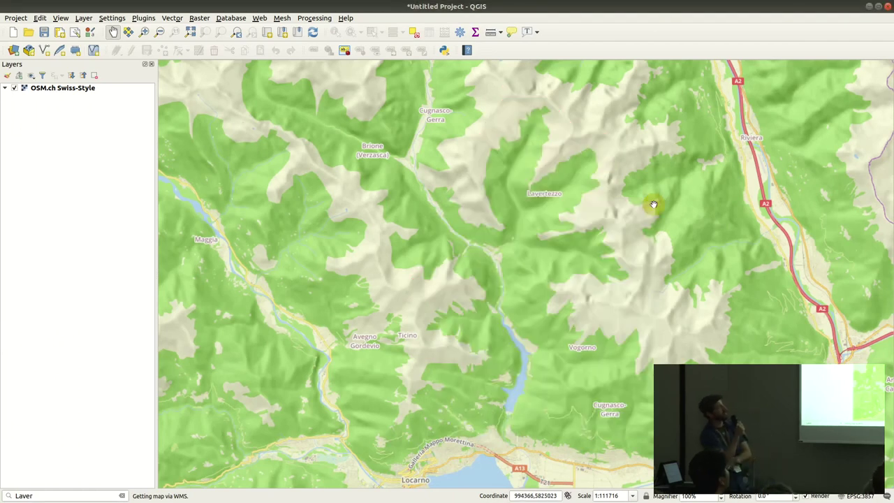
Step: Examine the buildings, roads and surroundings of Lavertezzo on the map at several scales
scroll(489, 245, up, 3)
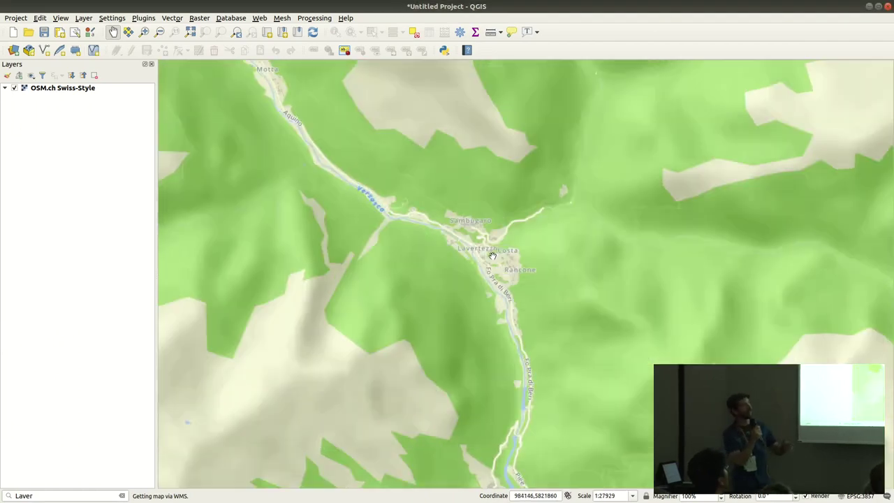
scroll(497, 246, up, 2)
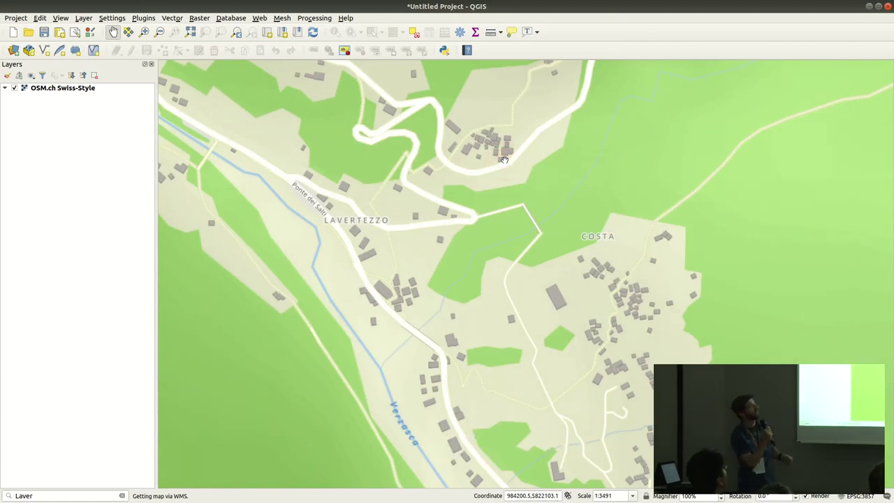
scroll(504, 157, up, 2)
scroll(504, 152, up, 1)
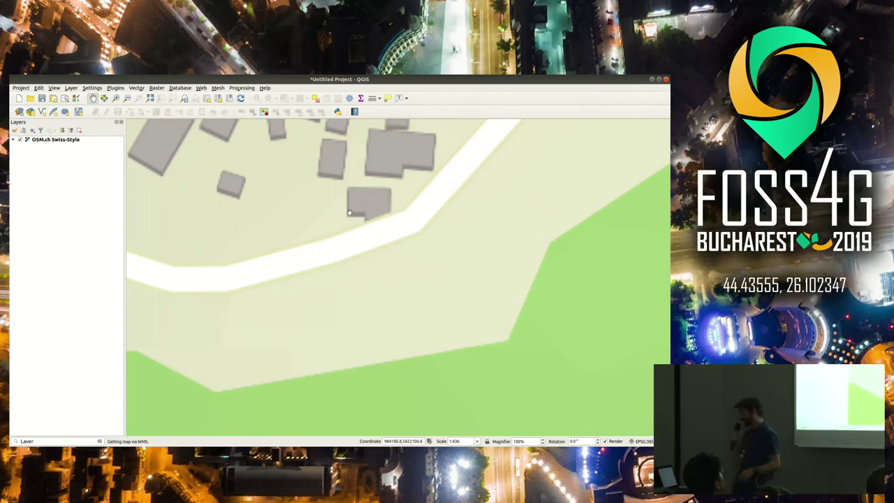
scroll(330, 217, down, 5)
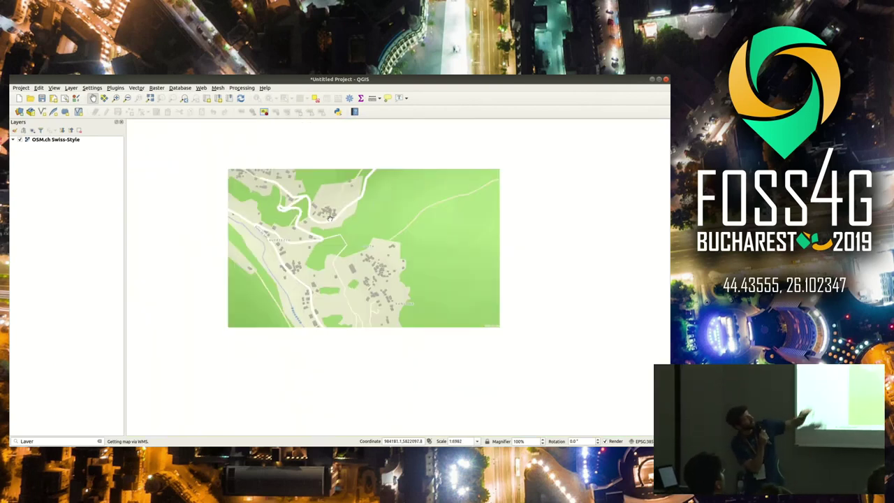
drag(327, 219, 369, 268)
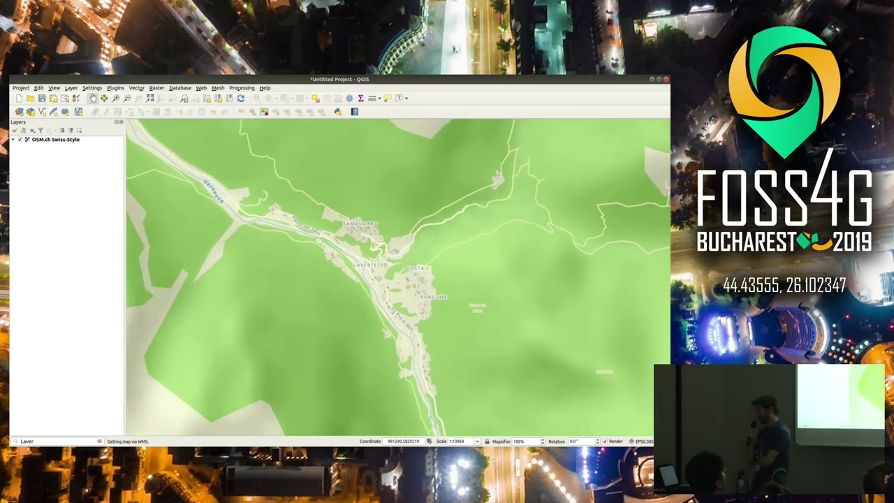
Step: Search all locator sources for "Lup" and clear the search text
click(100, 440)
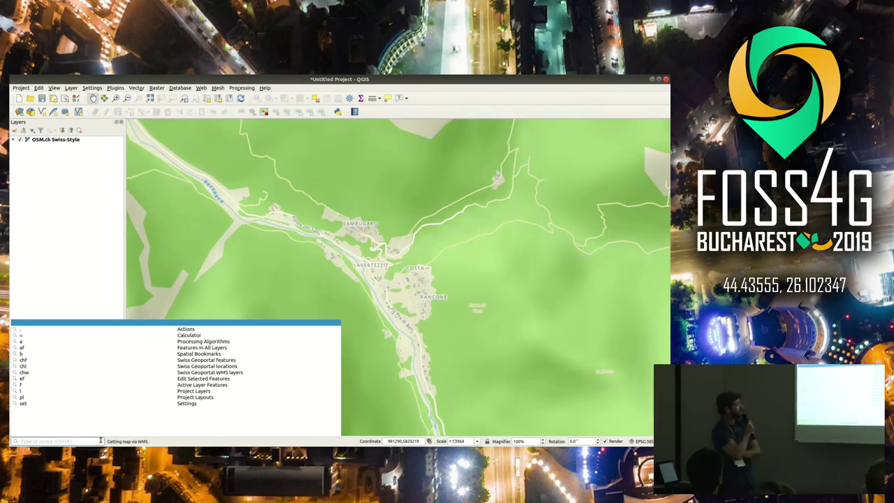
text(Lup)
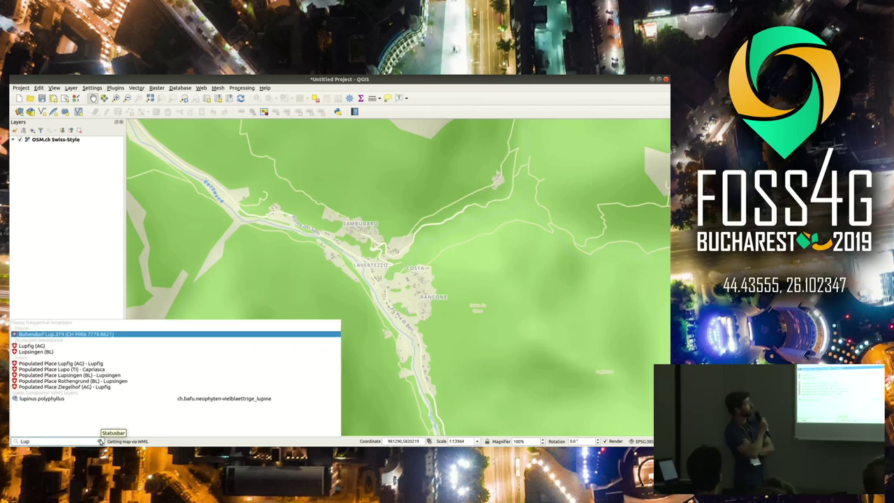
click(99, 440)
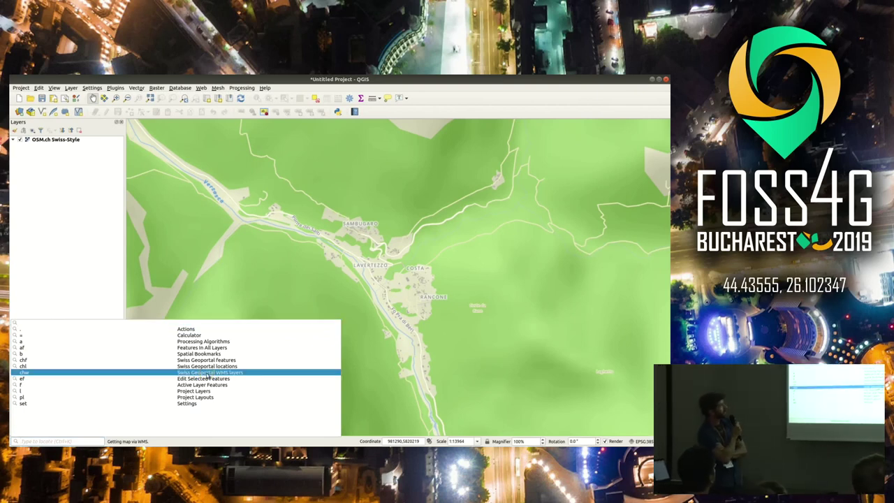
Step: Search only the Swiss Geoportal WMS layers with "chw lup" and add the lupinus polyphyllus layer to the map
click(67, 443)
text(ch)
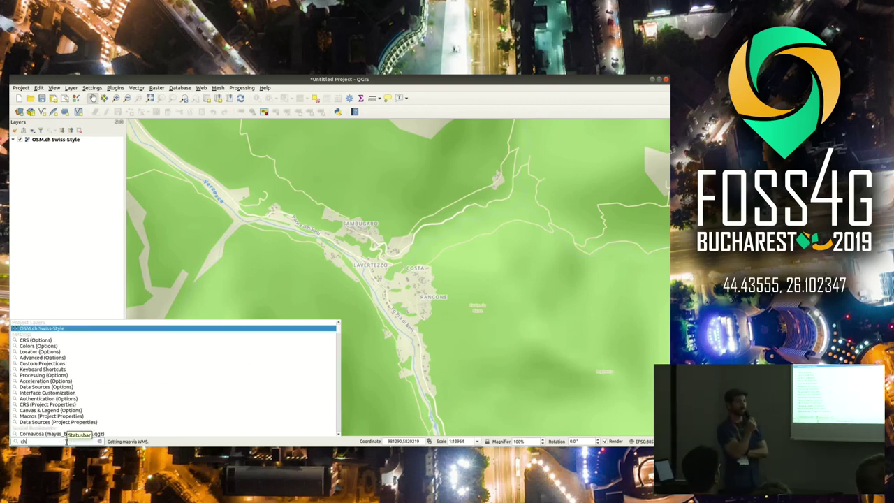
text(w)
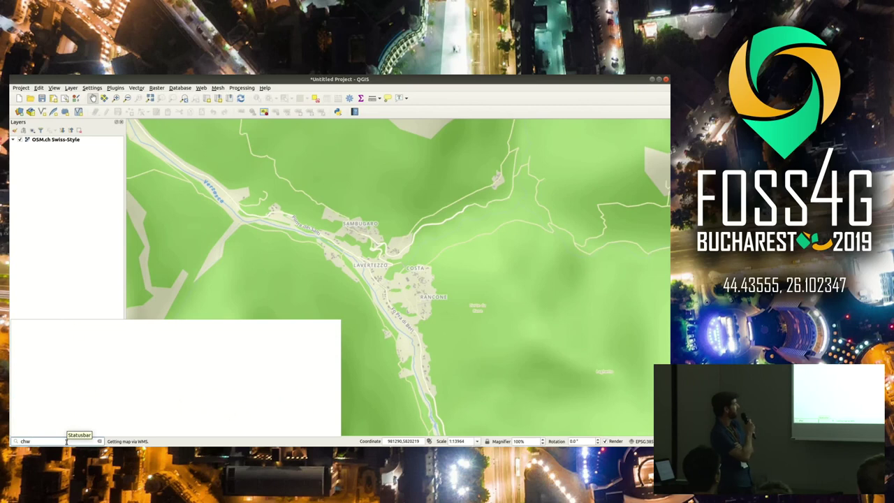
text( lupi)
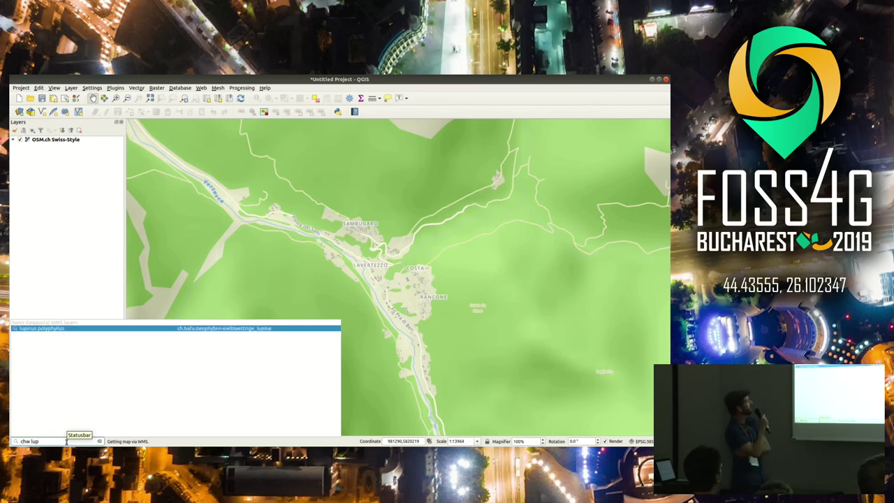
click(254, 329)
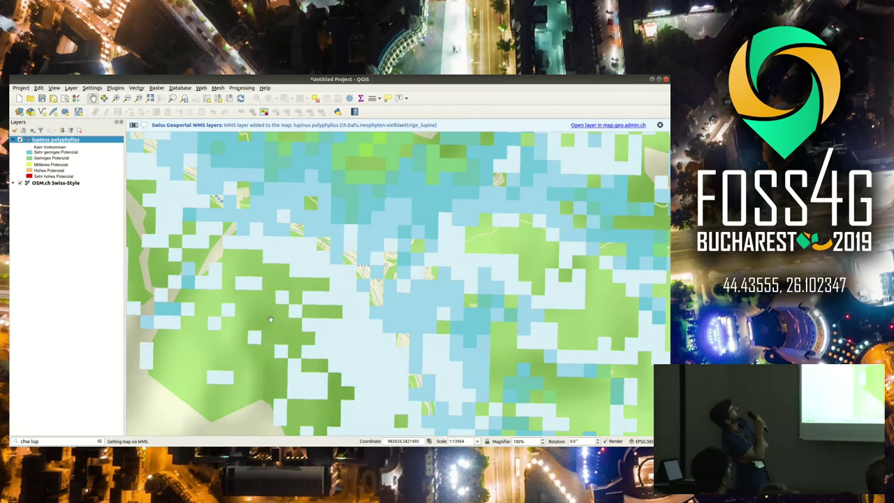
Step: Open the symbology settings in the properties of the lupinus polyphyllus layer
right_click(60, 142)
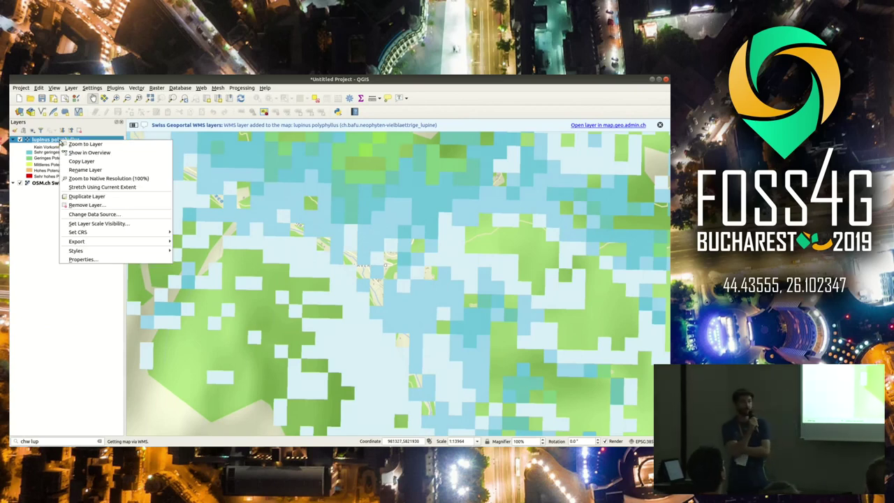
key(Escape)
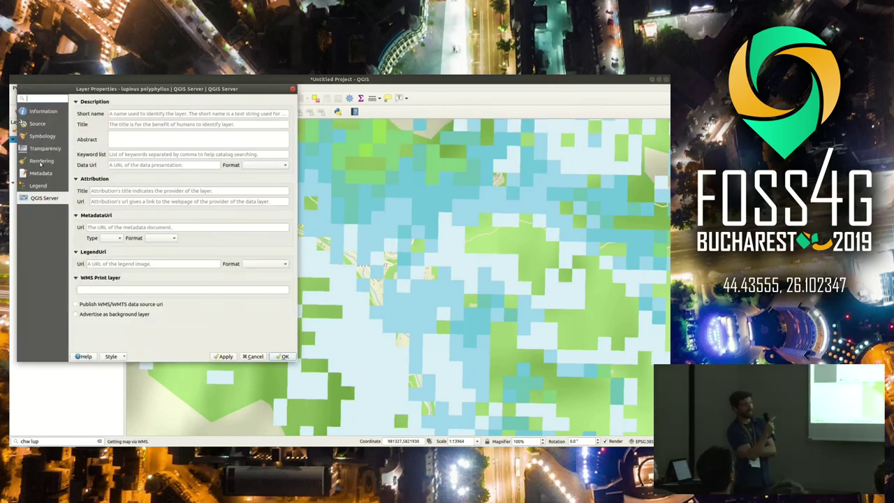
click(39, 138)
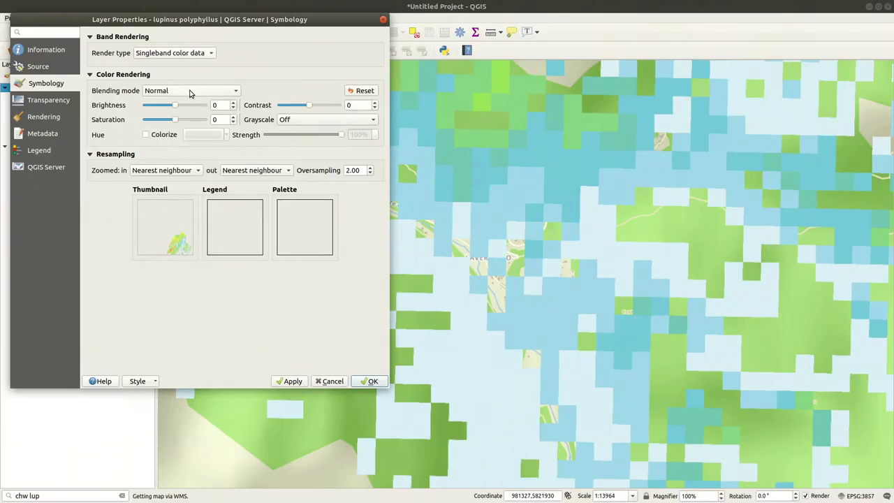
Step: Try the Dodge blending mode on the lupinus polyphyllus layer
click(190, 94)
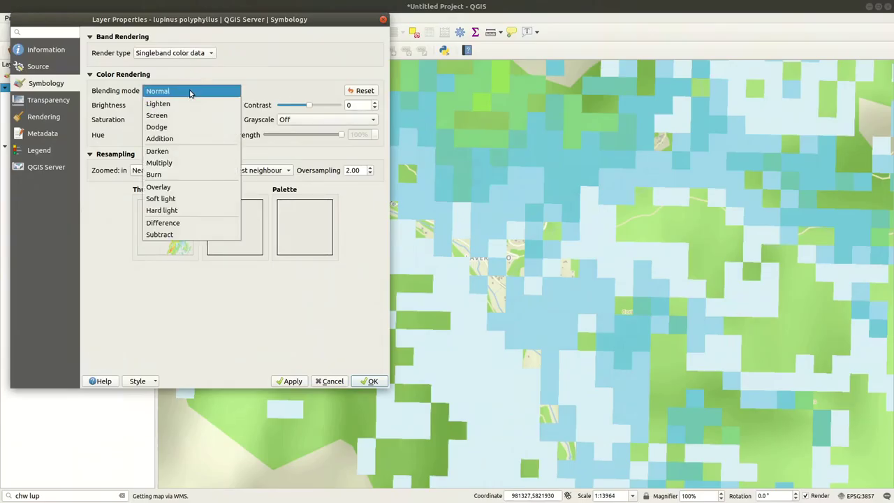
click(181, 126)
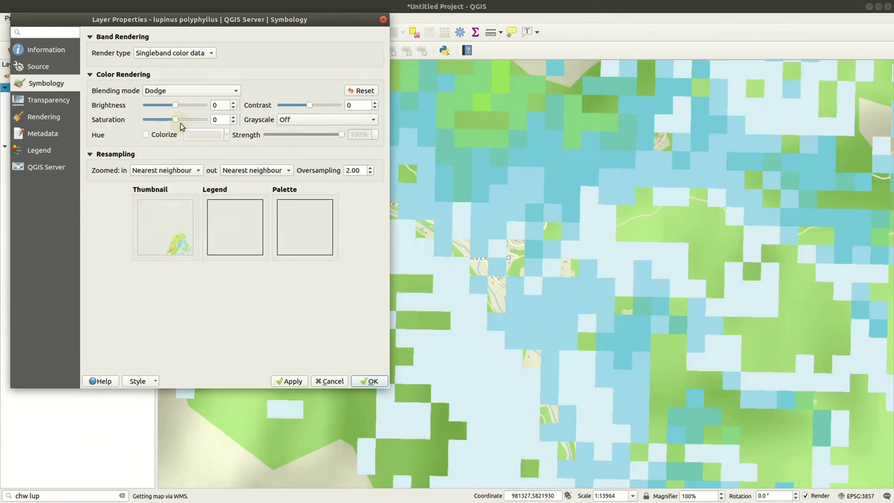
click(289, 380)
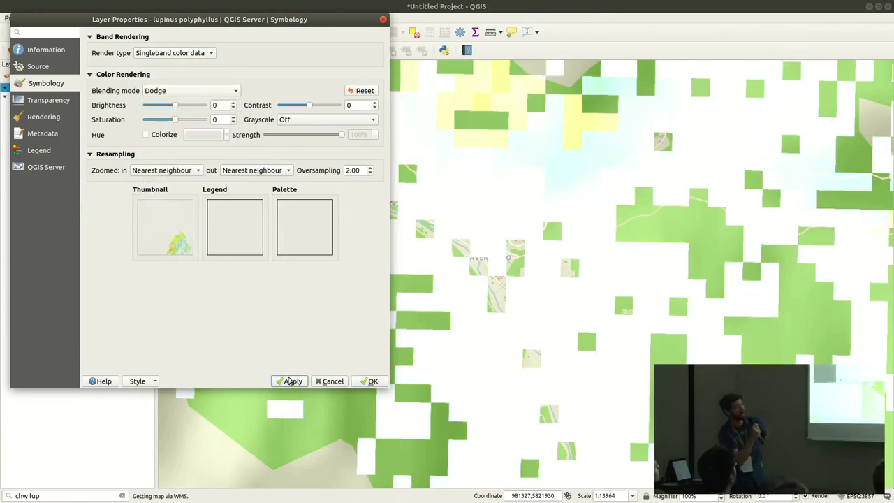
Step: Apply the Darken blending mode to the lupinus polyphyllus layer
click(176, 90)
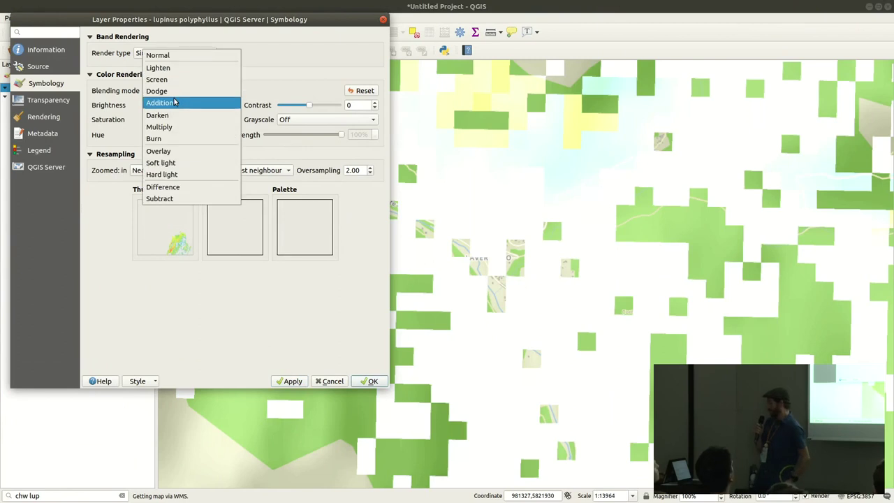
click(174, 116)
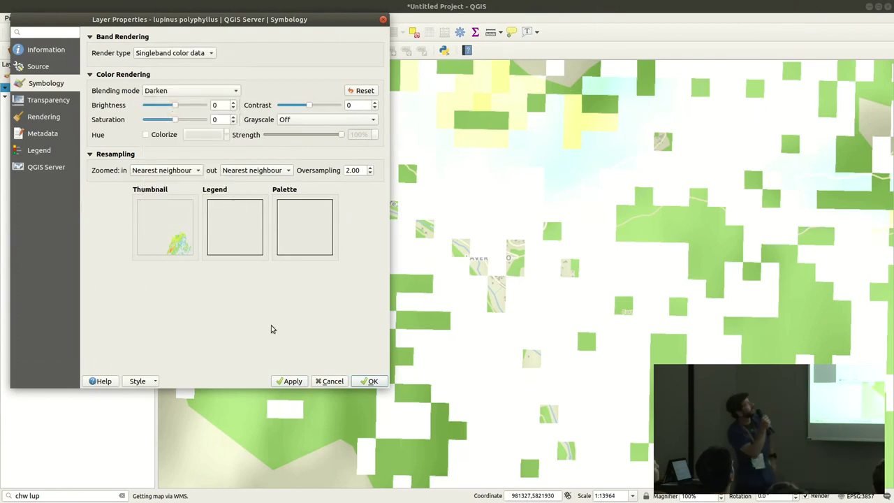
click(292, 381)
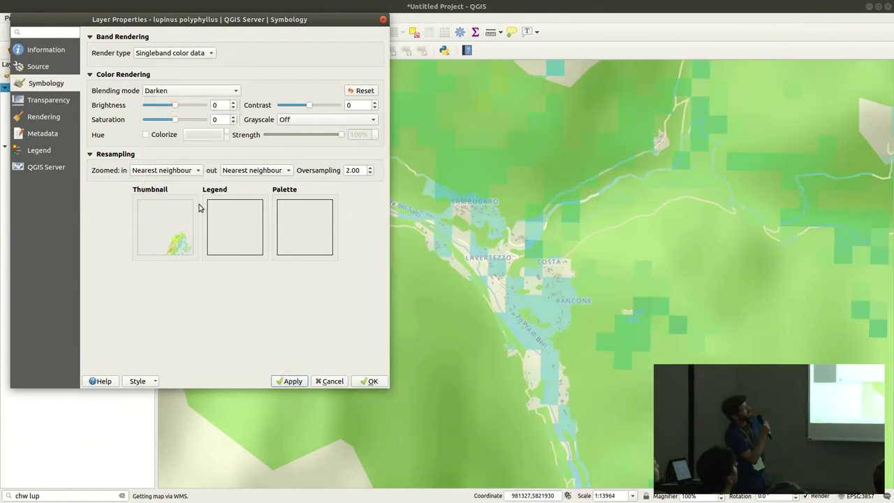
Step: Lower the lupinus polyphyllus layer's brightness to -39 and accept the layer properties
drag(174, 106, 168, 110)
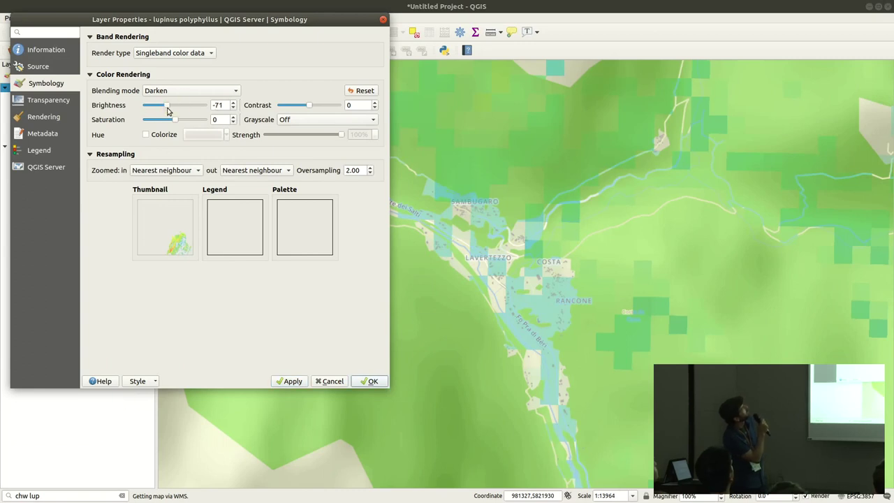
click(289, 381)
drag(168, 105, 172, 110)
click(292, 381)
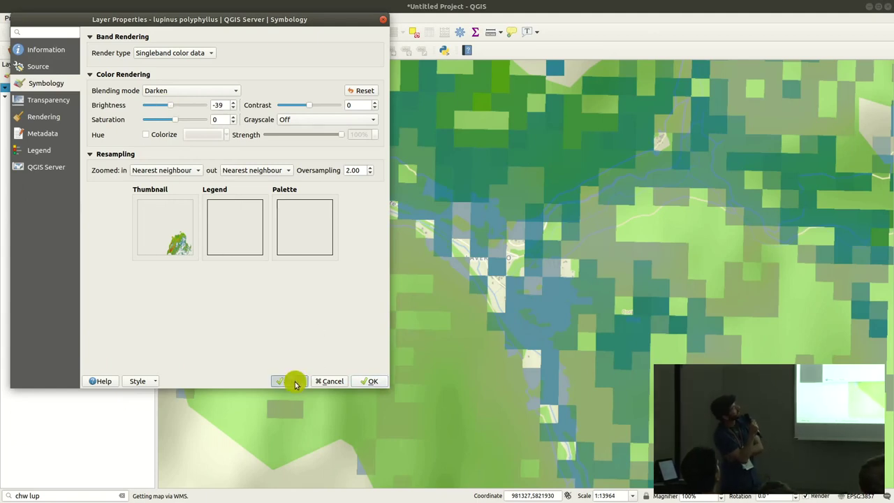
click(370, 381)
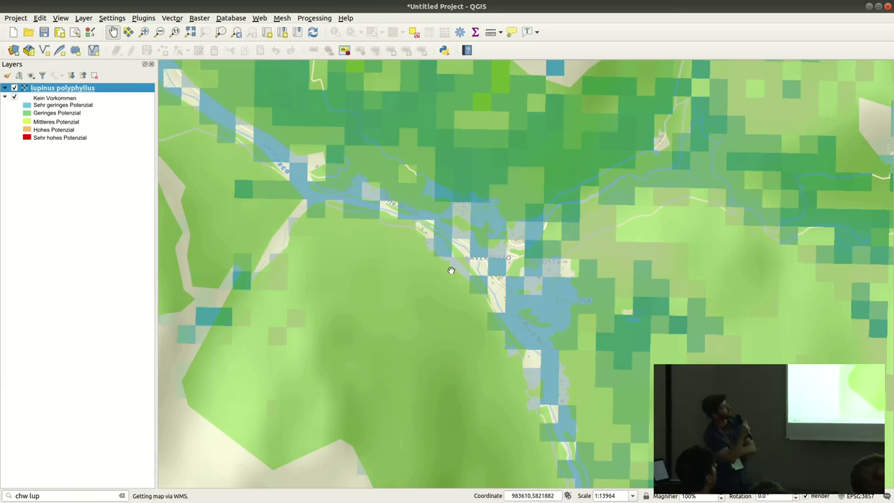
Step: Examine the lupinus polyphyllus potential across Ticino and in the valley around Lavertezzo
scroll(451, 270, up, 1)
scroll(587, 297, down, 3)
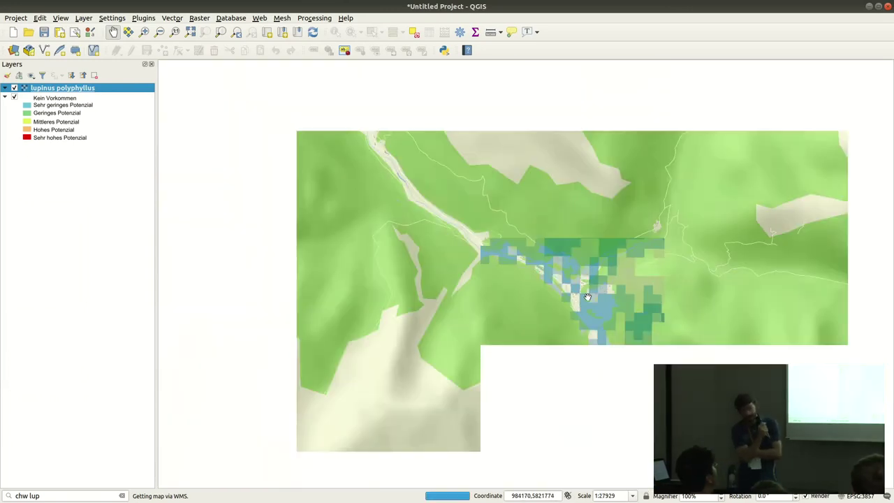
scroll(587, 297, down, 2)
scroll(587, 297, down, 1)
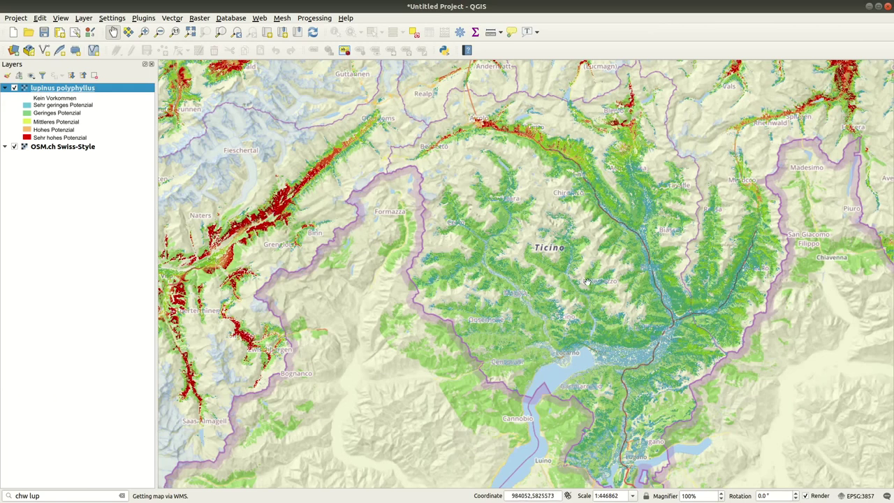
scroll(587, 281, up, 2)
scroll(610, 326, up, 1)
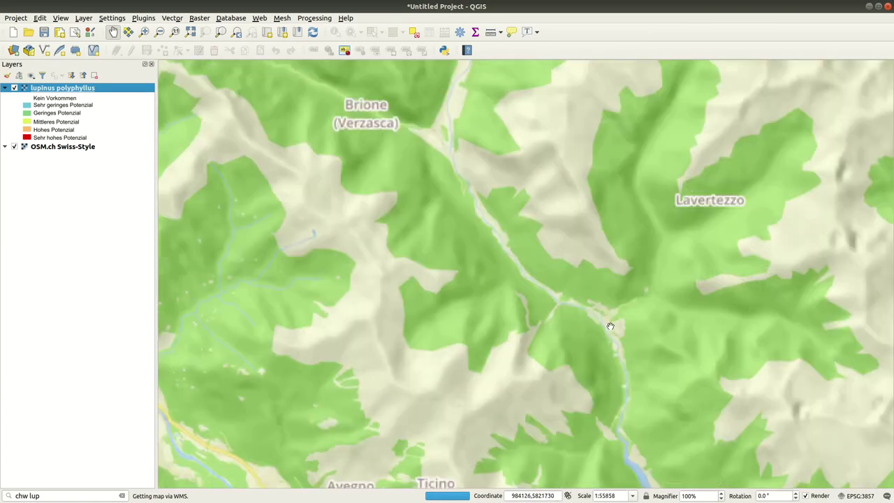
scroll(610, 326, up, 1)
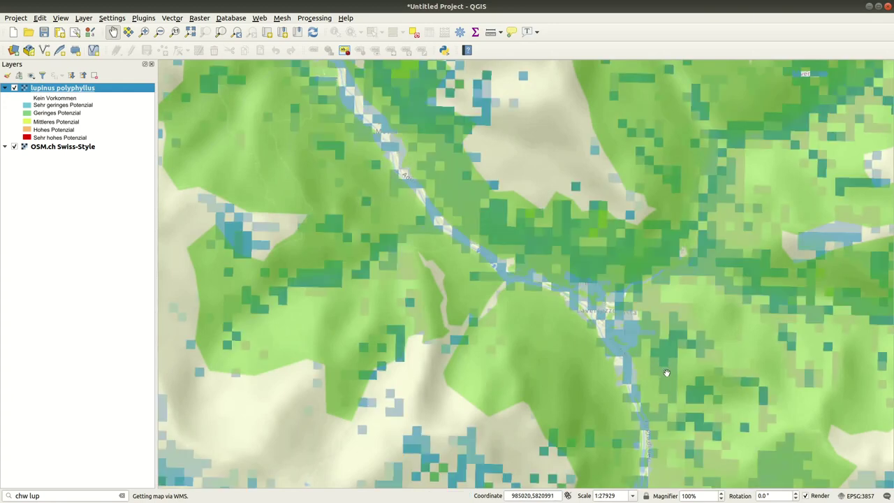
Step: Search the locator for "chw goods" and add the goods traffic by road WMS layer (ch.are.belastung-gueterverkehr-strasse) to the map
click(56, 496)
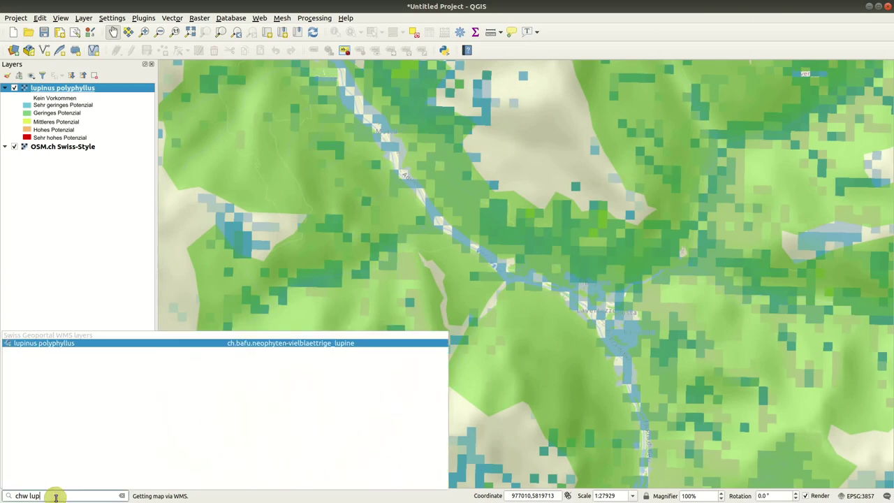
key(BackSpace)
key(BackSpace)
key(BackSpace)
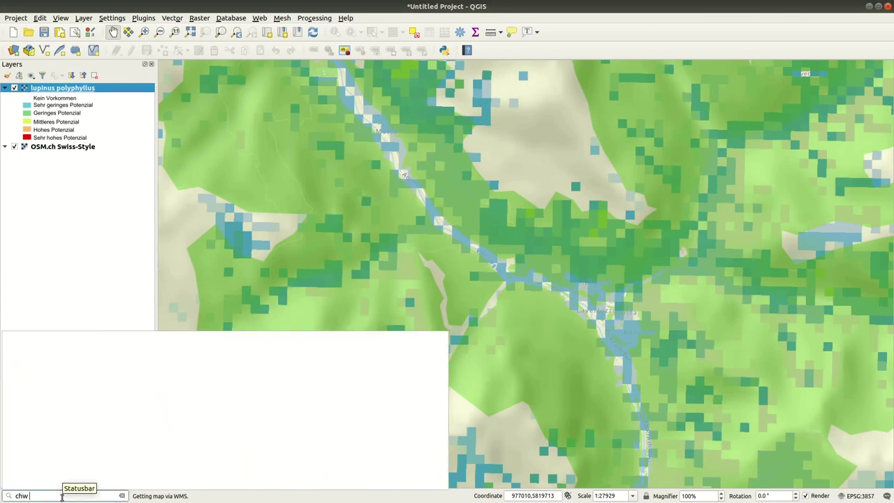
text(goods)
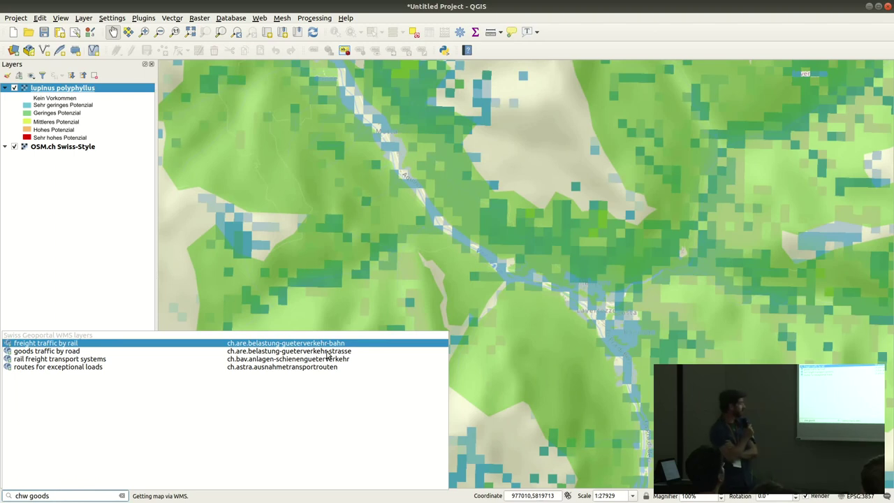
click(368, 350)
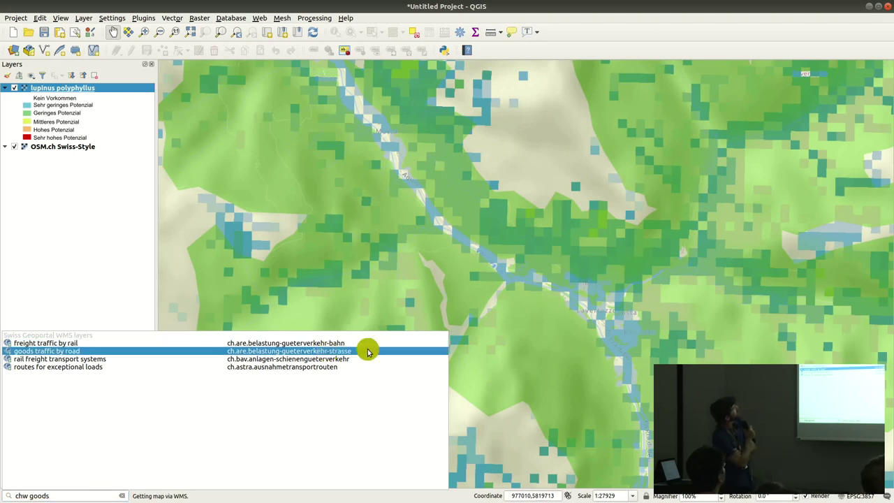
Step: Examine the goods traffic by road layer around Lavertezzo and across the region down to Locarno and Lago Maggiore
scroll(573, 330, up, 2)
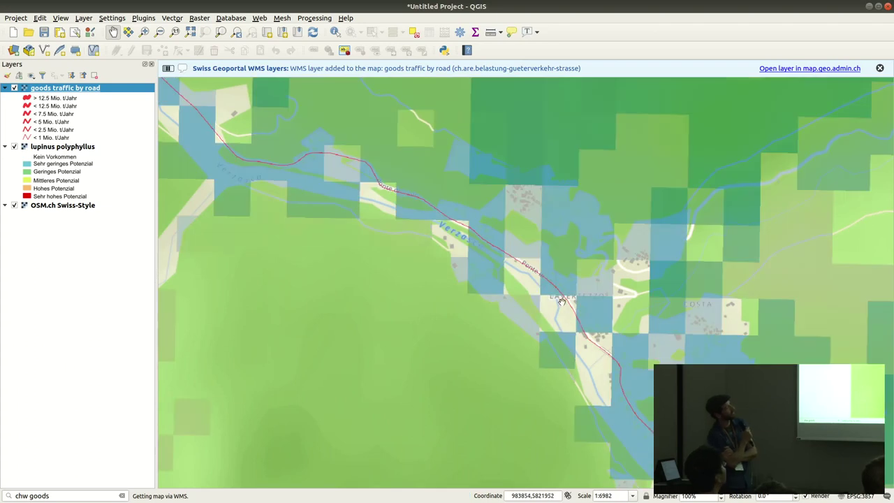
scroll(606, 353, down, 4)
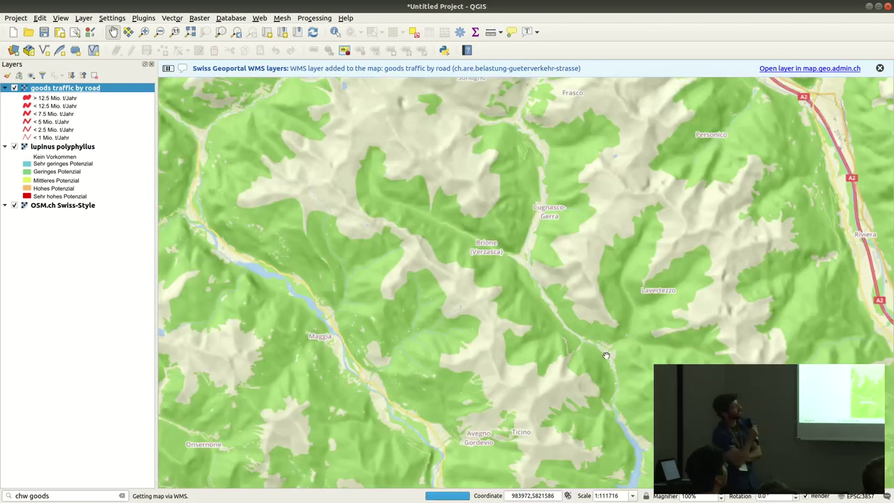
scroll(606, 356, down, 1)
drag(607, 356, 574, 252)
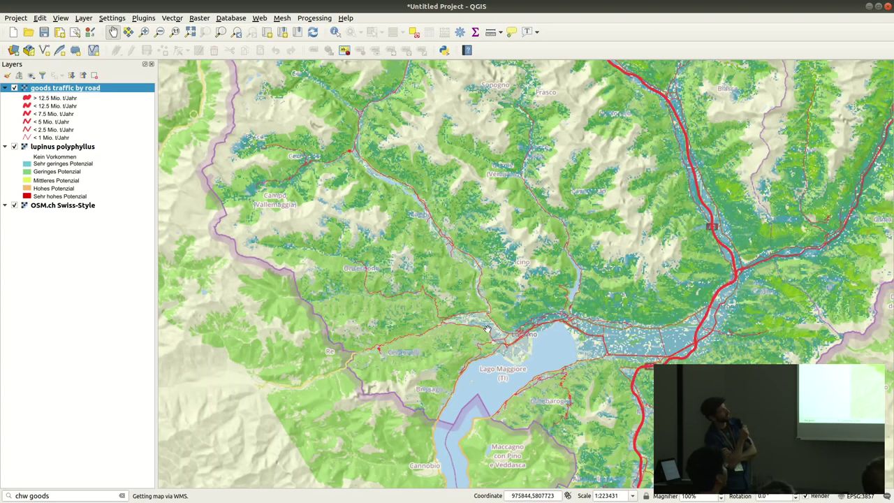
scroll(586, 323, up, 1)
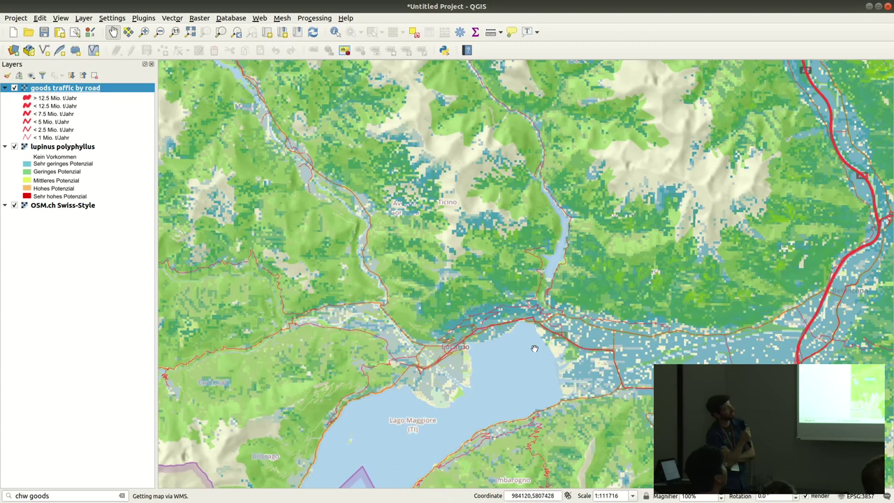
Step: Search the locator for "chw nature" and add the pro natura: nature preserves WMS layer to the map
click(117, 495)
key(BackSpace)
key(BackSpace)
key(BackSpace)
key(BackSpace)
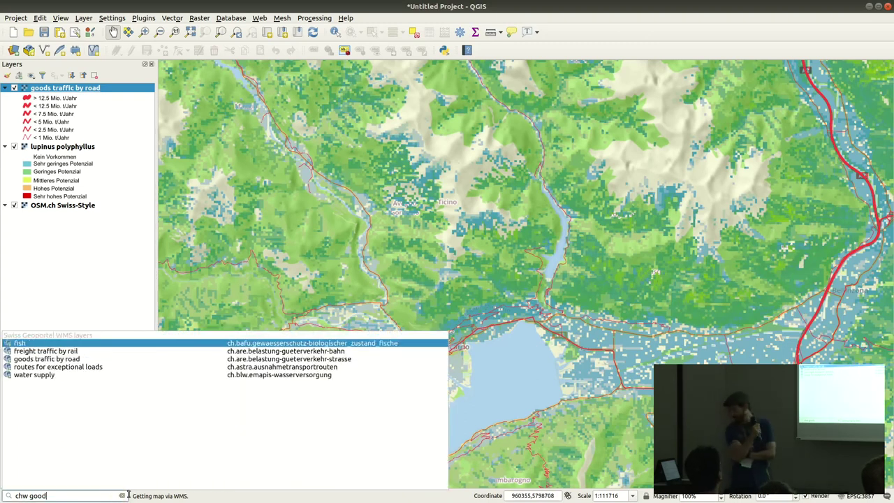
key(BackSpace)
text(nature)
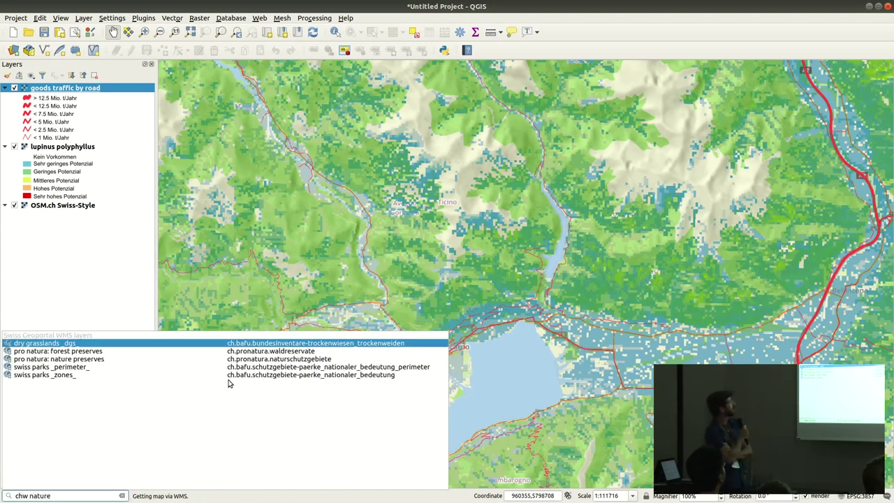
click(289, 357)
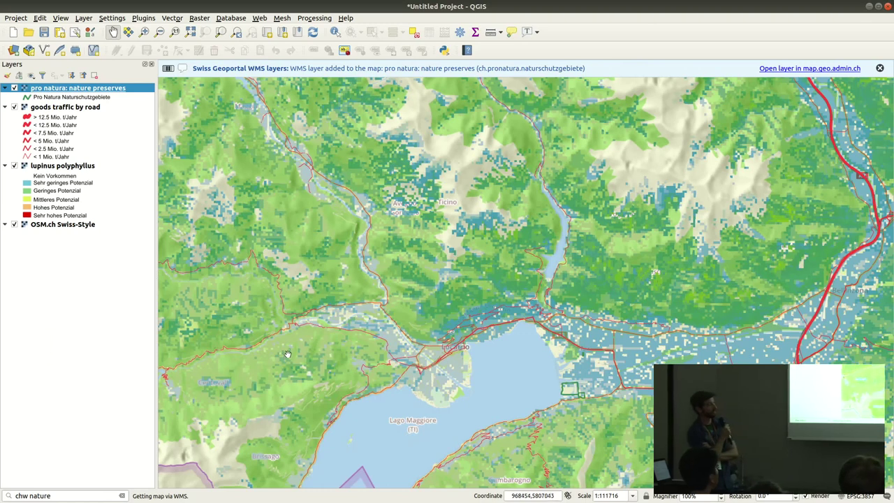
Step: Bring the map view back to the Verzasca valley around Lavertezzo at close range
key(ctrl)
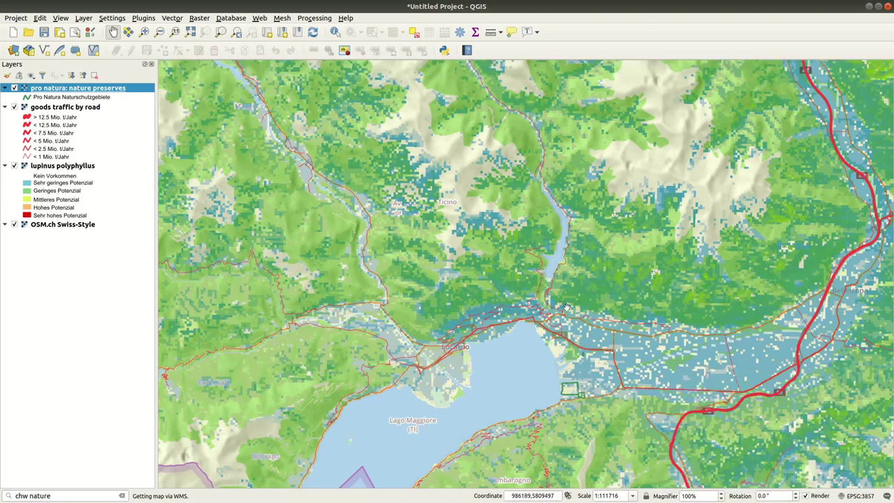
scroll(535, 127, up, 3)
scroll(536, 127, up, 1)
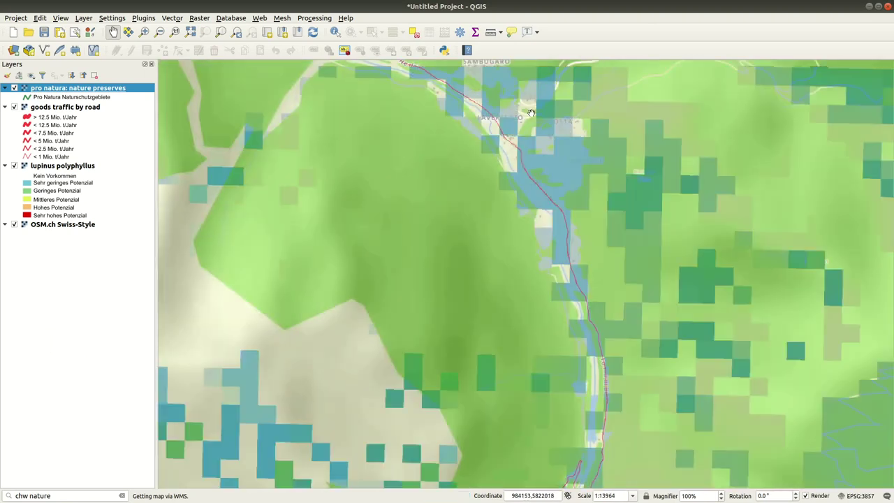
drag(536, 126, 520, 255)
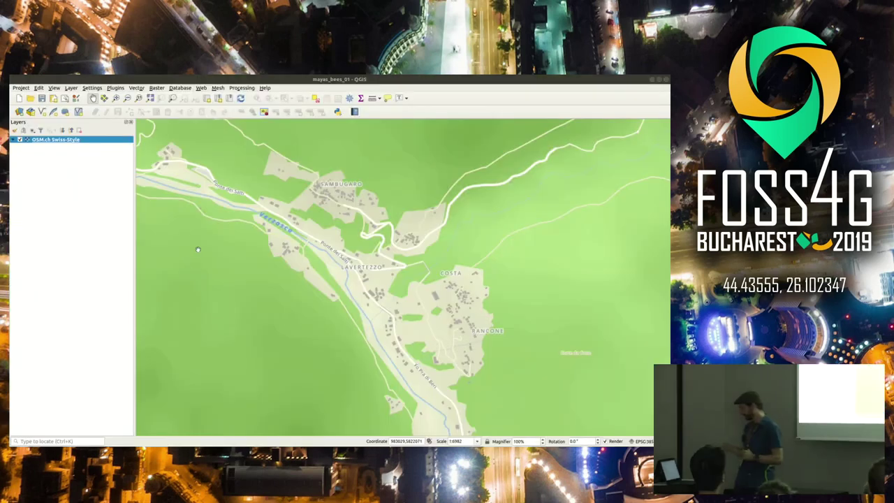
Step: Start a new GeoPackage layer and set its database file to data_01 in the project folder
click(71, 88)
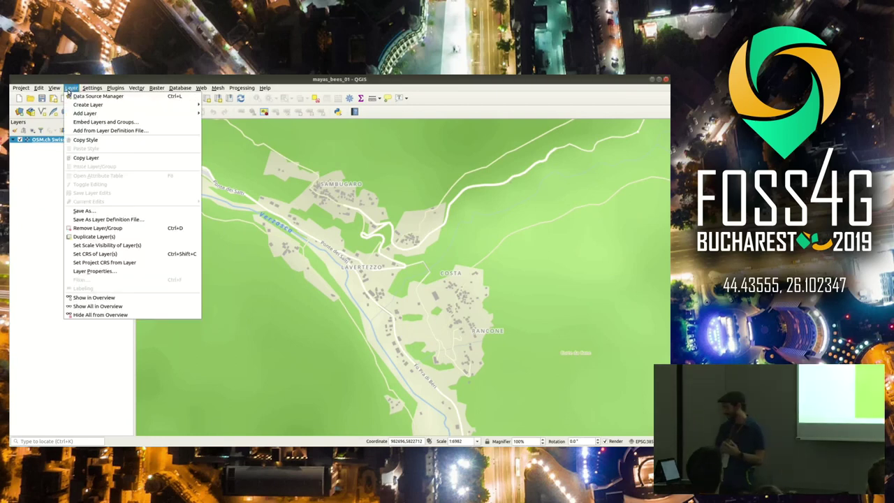
mouse_move(80, 104)
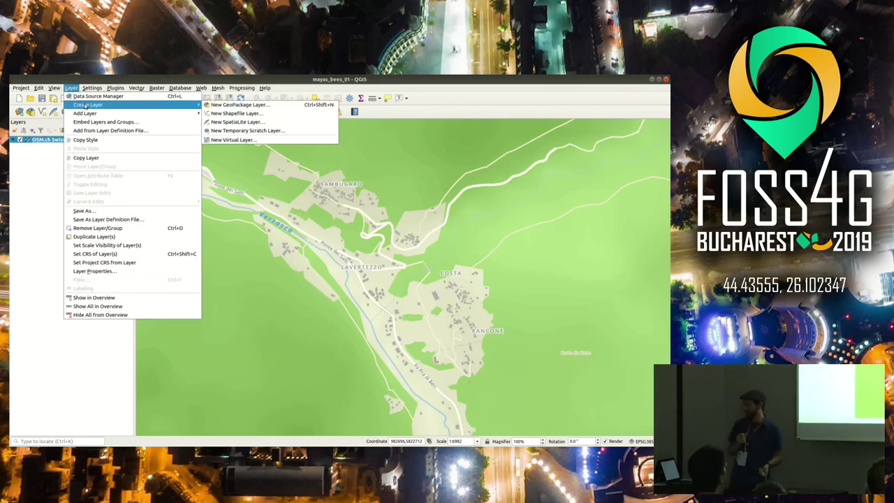
click(234, 107)
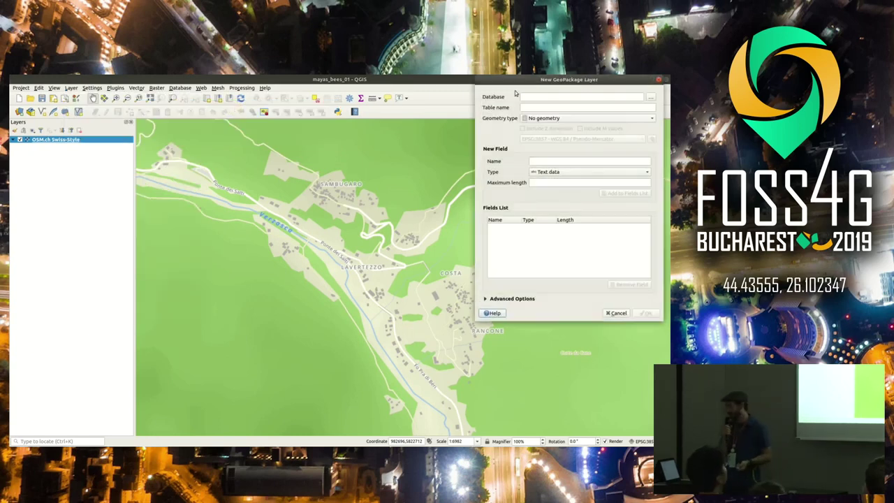
drag(563, 80, 380, 156)
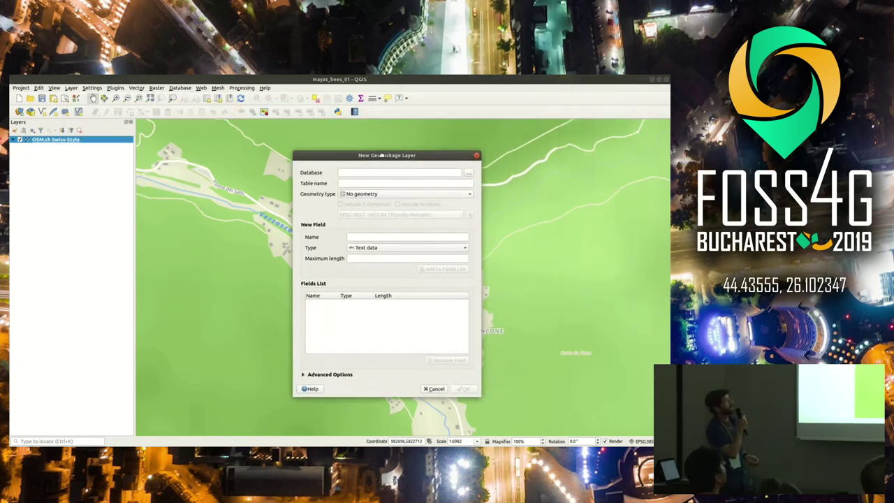
click(470, 173)
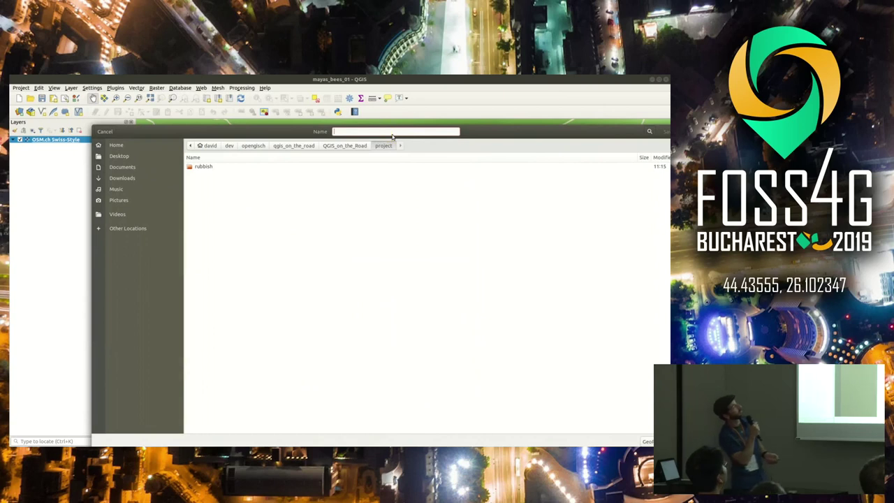
text(data)
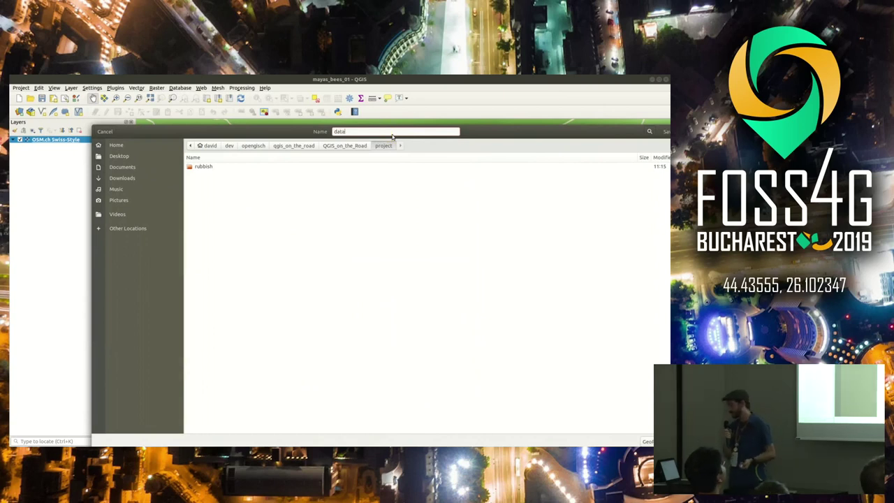
text(_01)
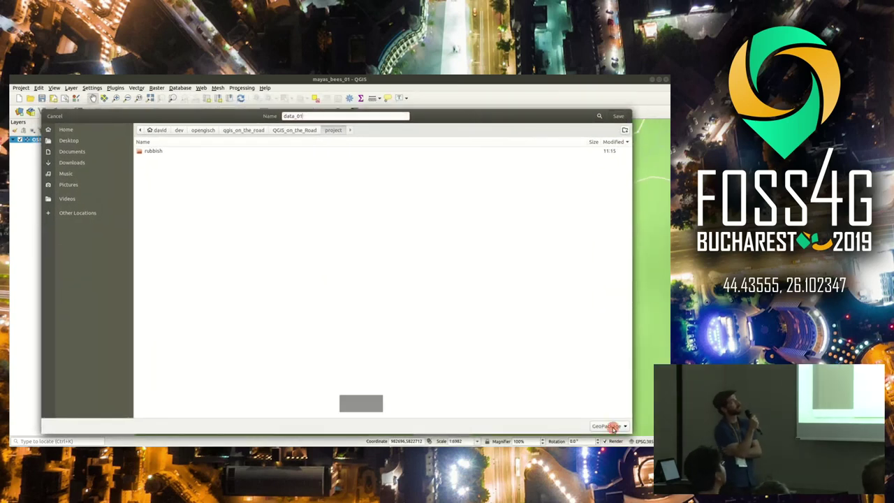
click(619, 117)
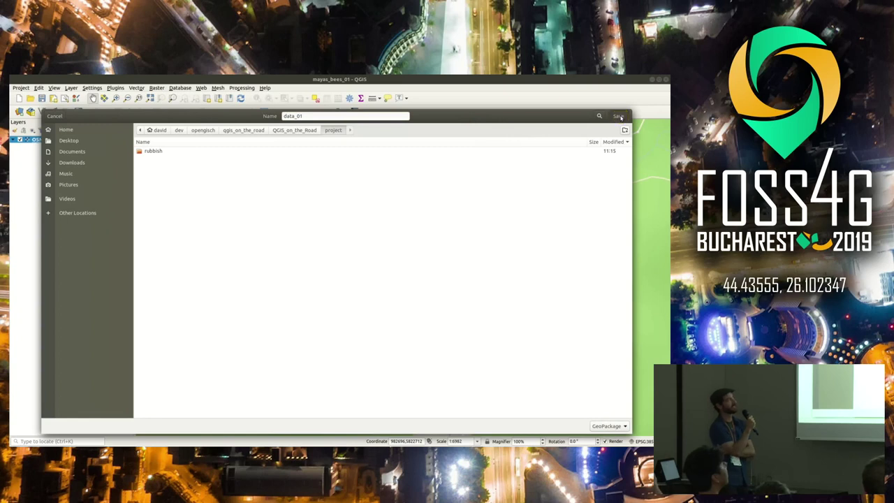
Step: Name the new GeoPackage table beehive and give it the Point geometry type
drag(368, 183, 310, 182)
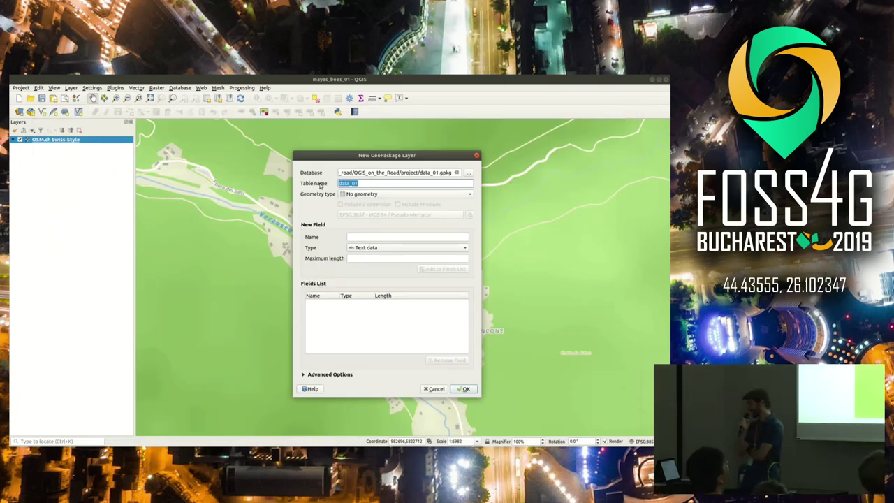
text(beehive)
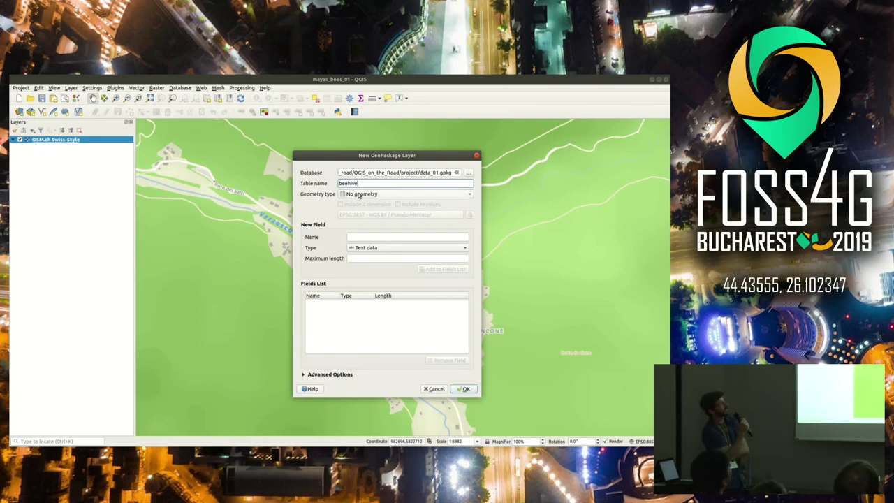
click(358, 196)
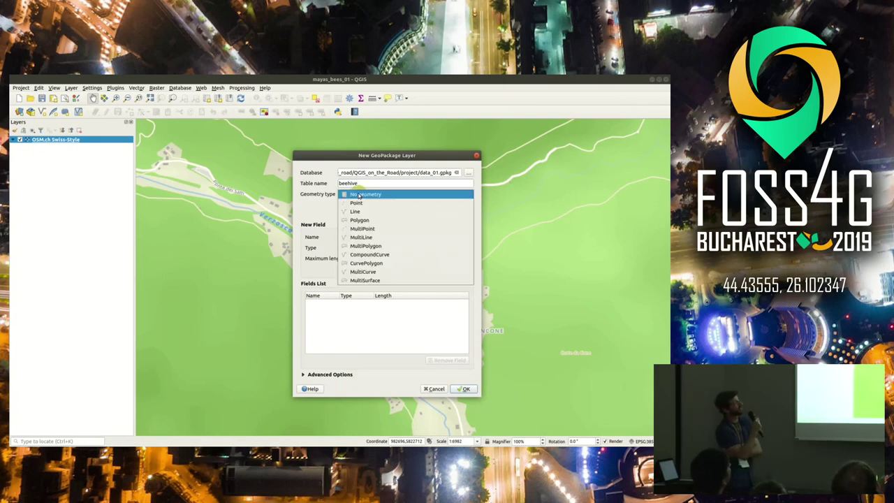
click(357, 204)
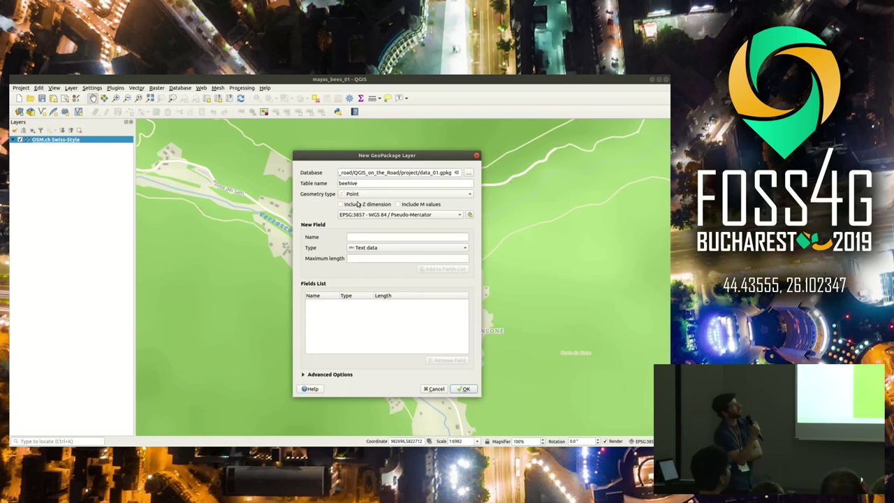
Step: Add a text field named bee_species to the beehive table's fields list
click(370, 237)
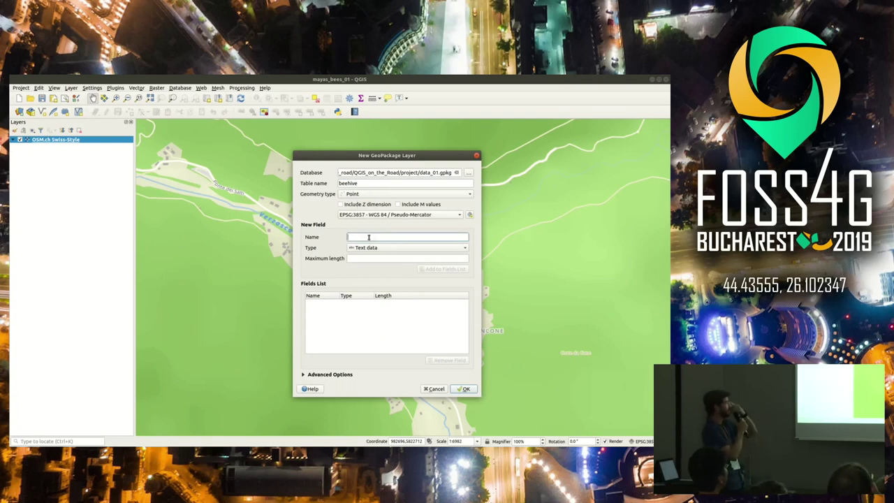
text(bee_species)
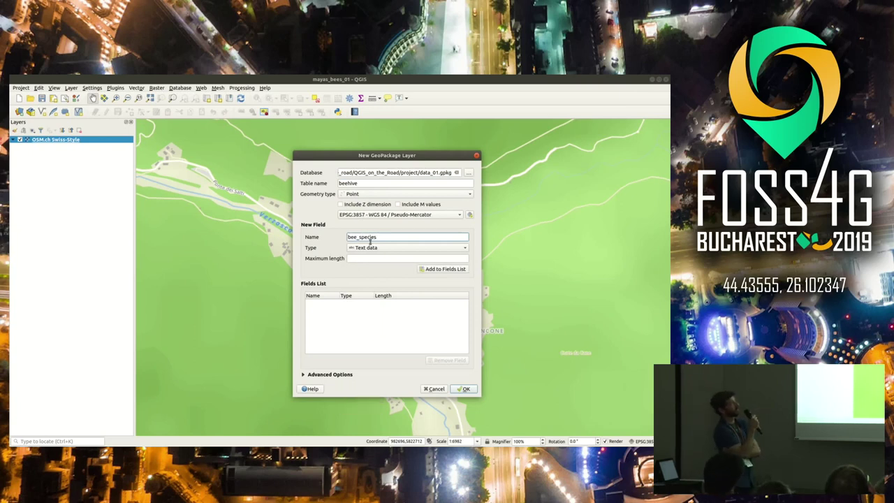
click(423, 269)
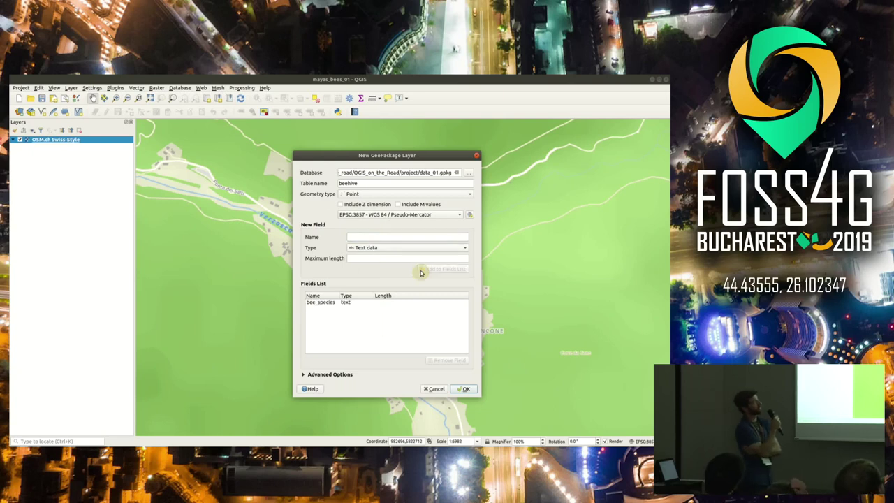
Step: Add a field named review_date of type Date to the beehive table's fields list
click(389, 239)
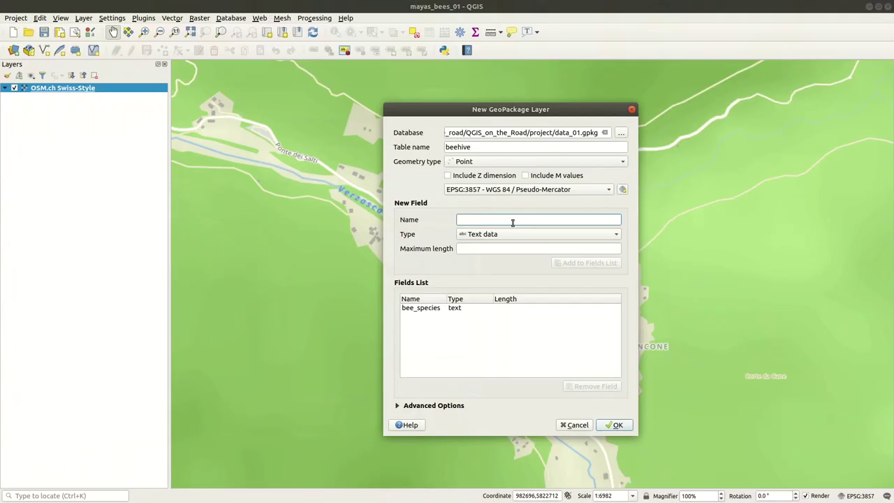
text(review_date)
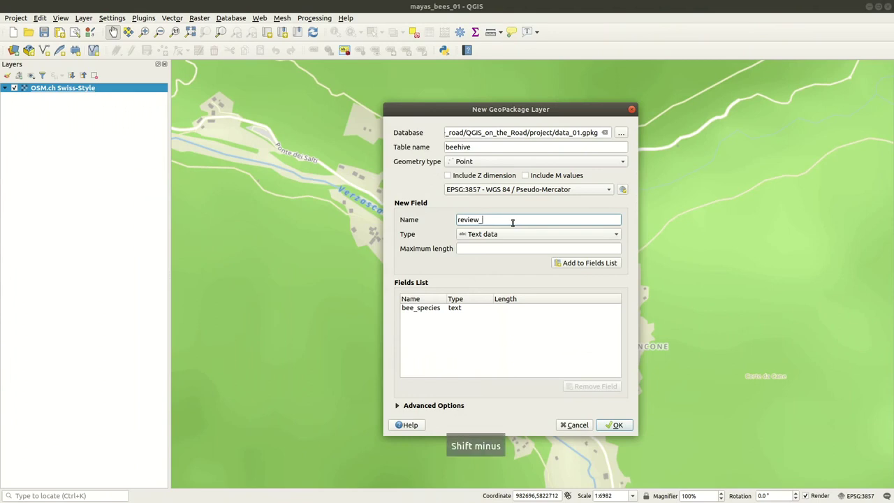
click(486, 238)
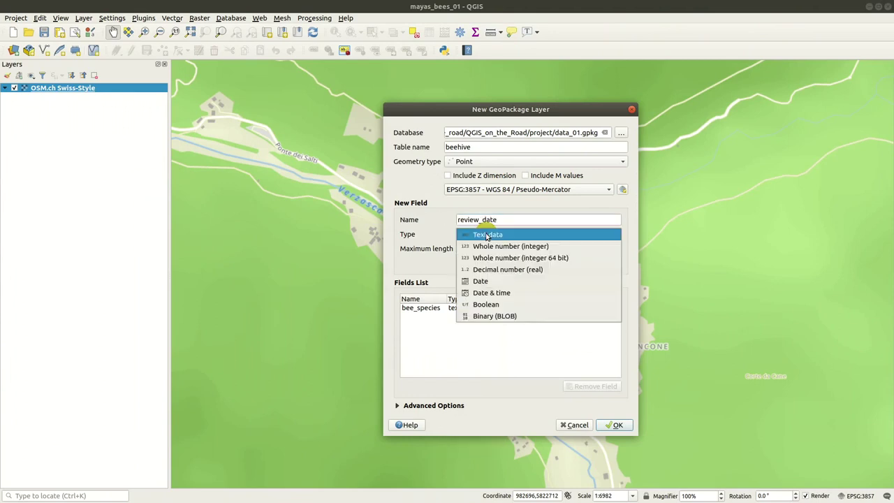
click(480, 281)
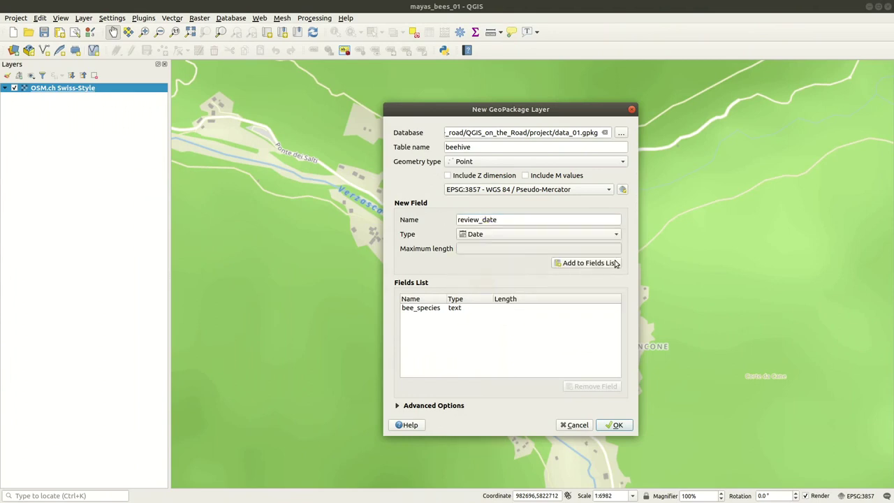
click(586, 262)
Step: Add a Boolean field named populated to the beehive table's fields list
click(520, 220)
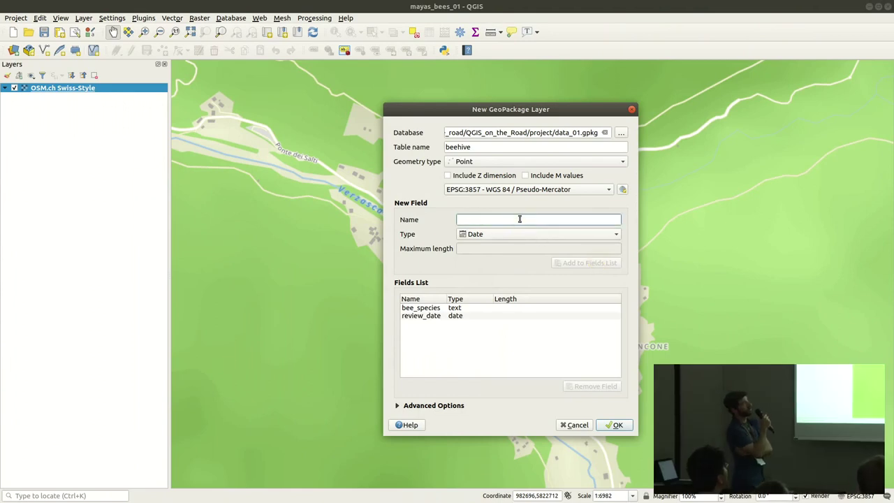
text(p)
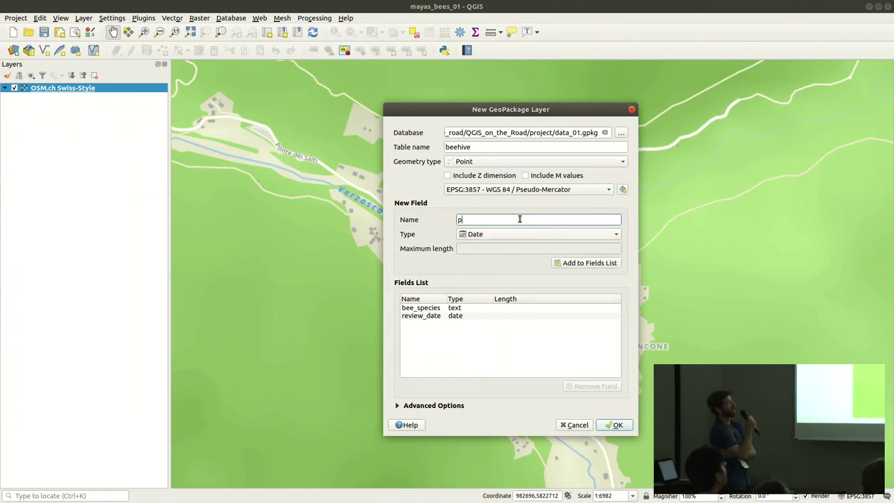
text(opu)
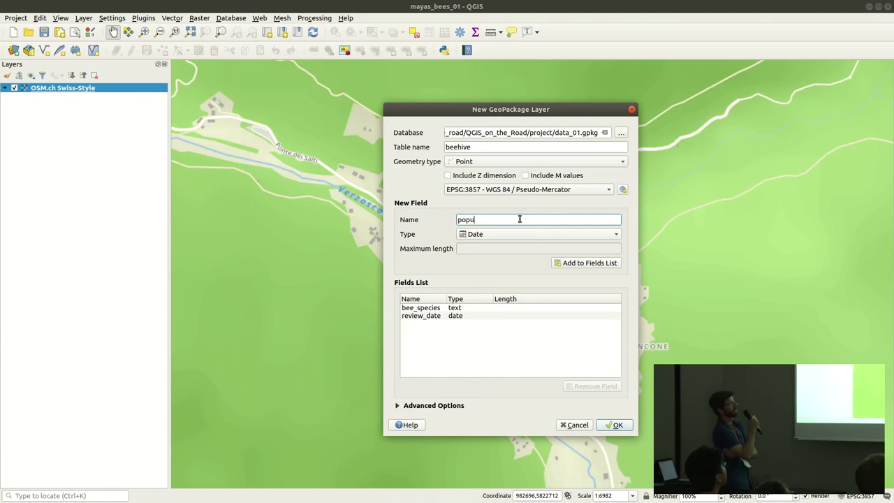
text(lation)
click(539, 228)
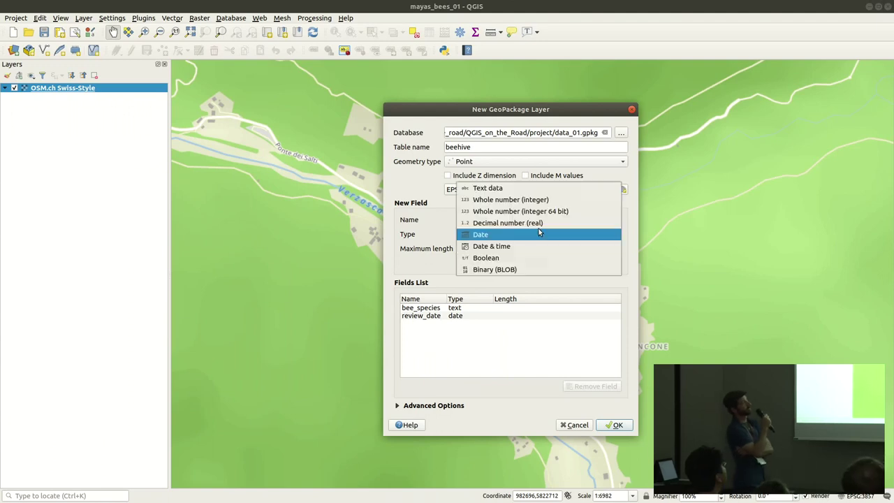
click(528, 260)
click(580, 263)
Step: Add a whole number (integer) field named average_harvest and create the beehive layer
click(517, 218)
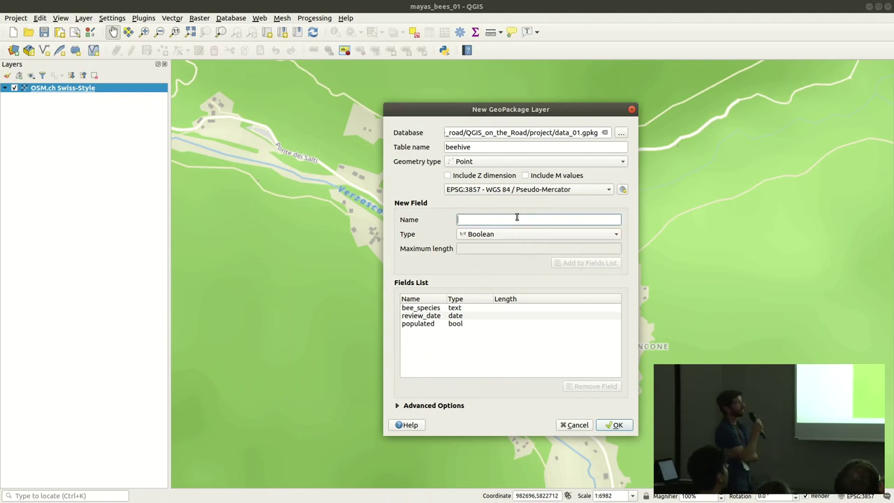
text(average_h)
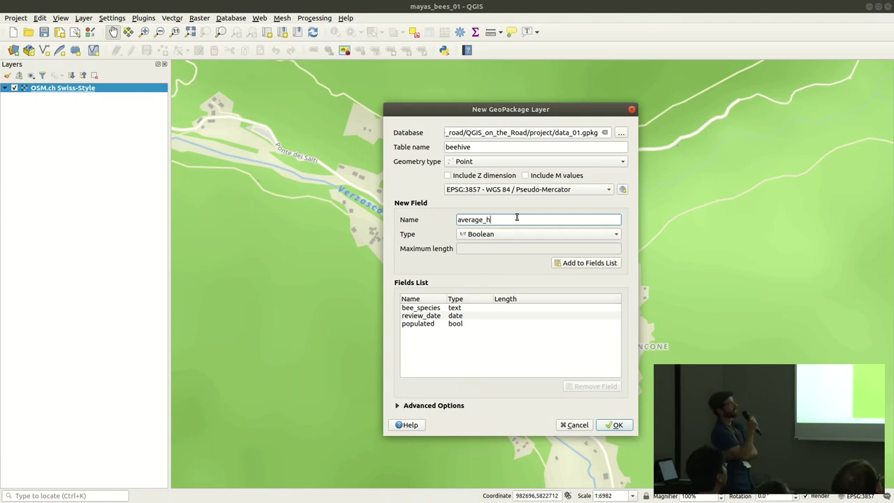
text(arvest)
click(524, 232)
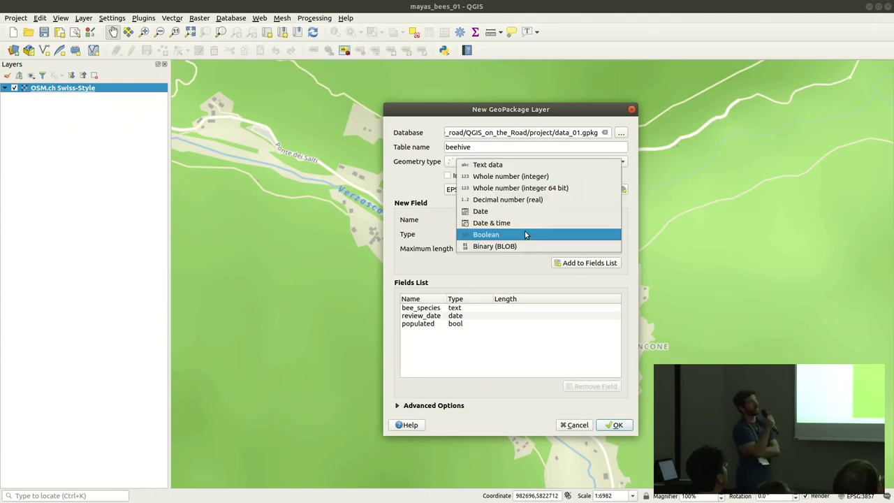
click(518, 179)
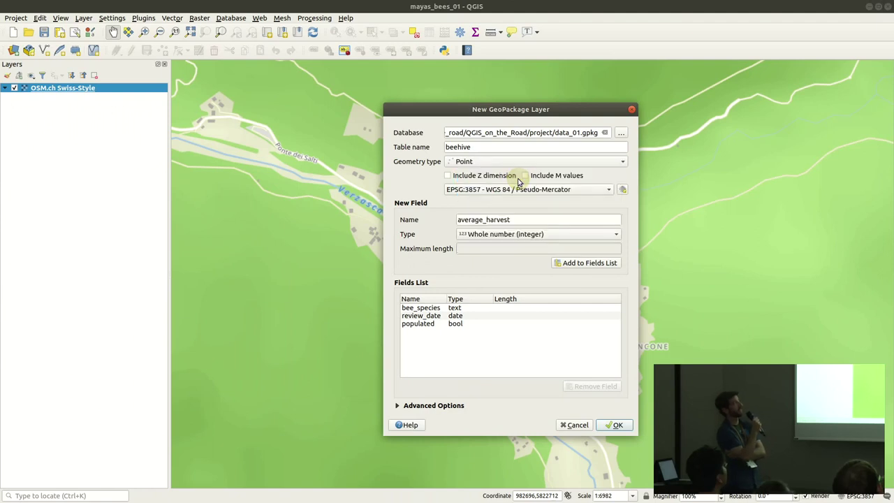
click(595, 263)
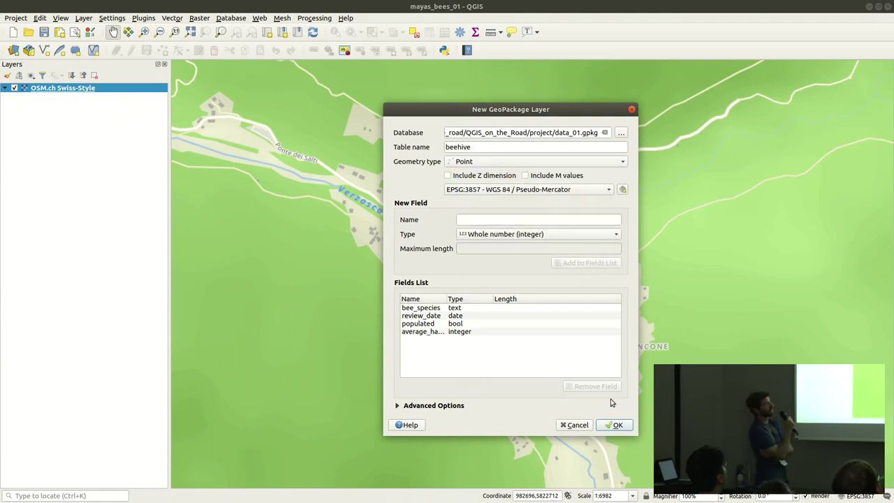
click(617, 425)
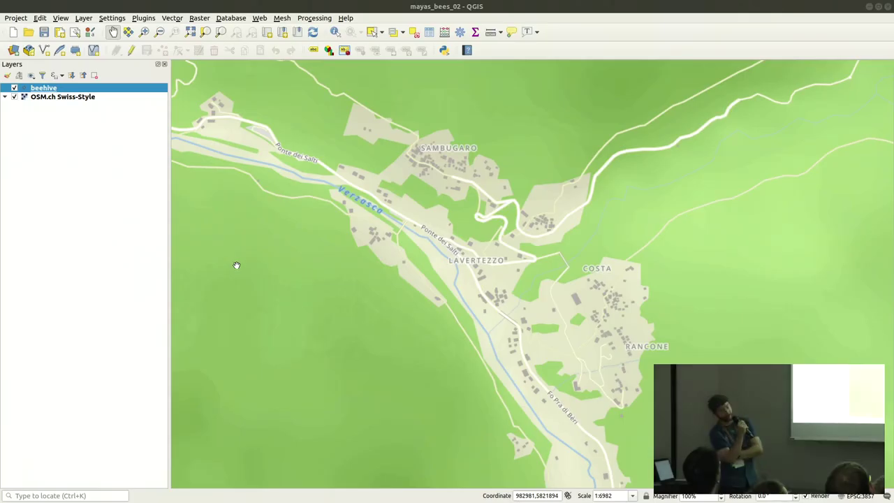
Step: Enable editing on the beehive layer and add a point beside the southernmost building of the hamlet northeast of Lavertezzo
scroll(542, 228, up, 2)
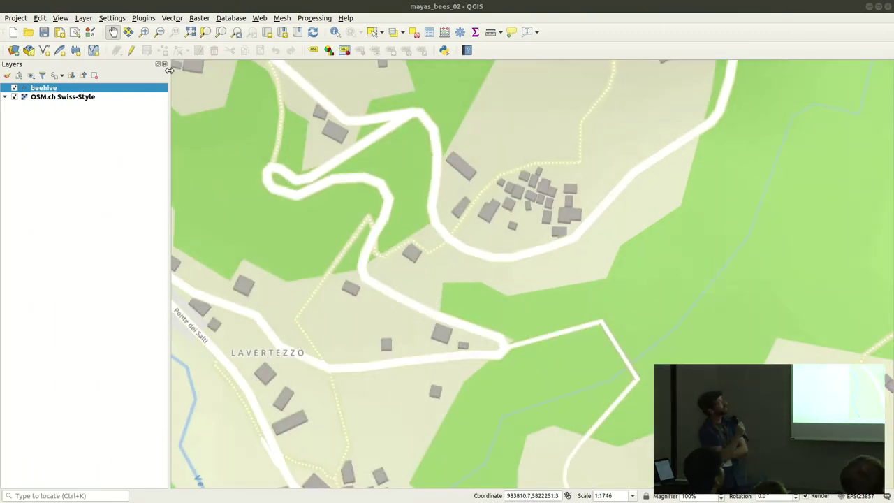
click(130, 50)
click(162, 50)
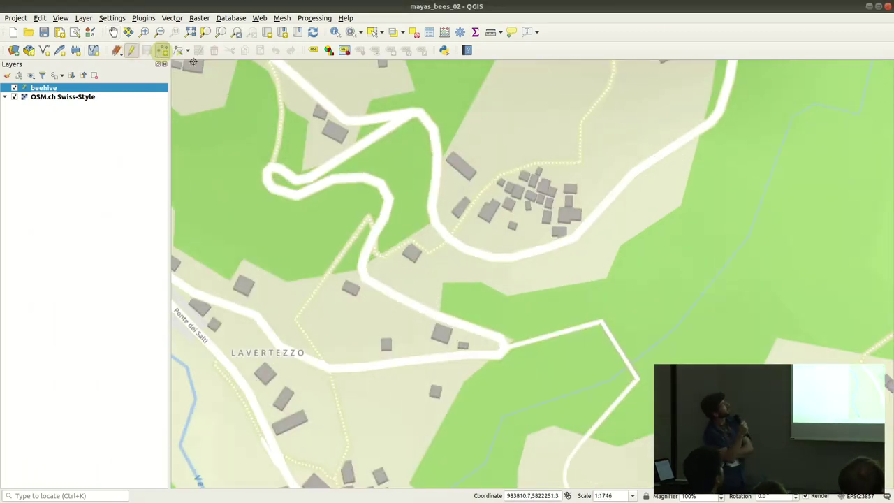
click(553, 235)
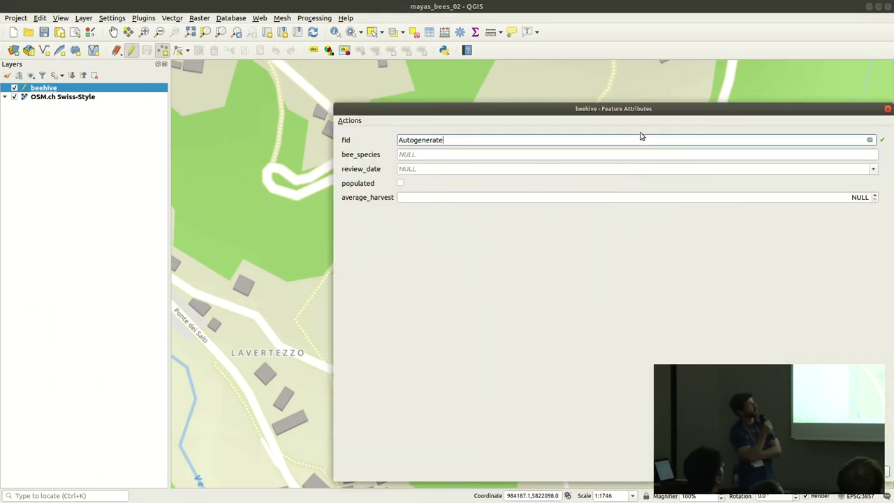
Step: Set the new beehive's bee_species to Apis Mellifera Mellifera and its review_date to 2019-05-07
click(745, 153)
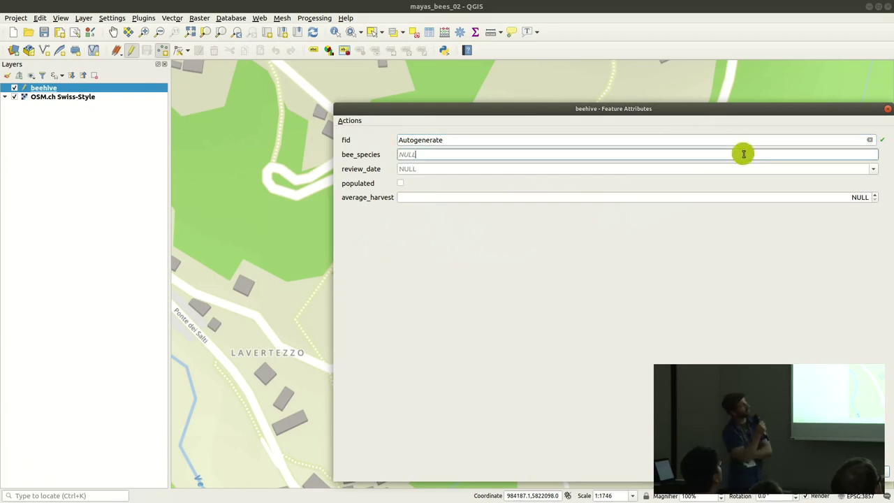
text(A)
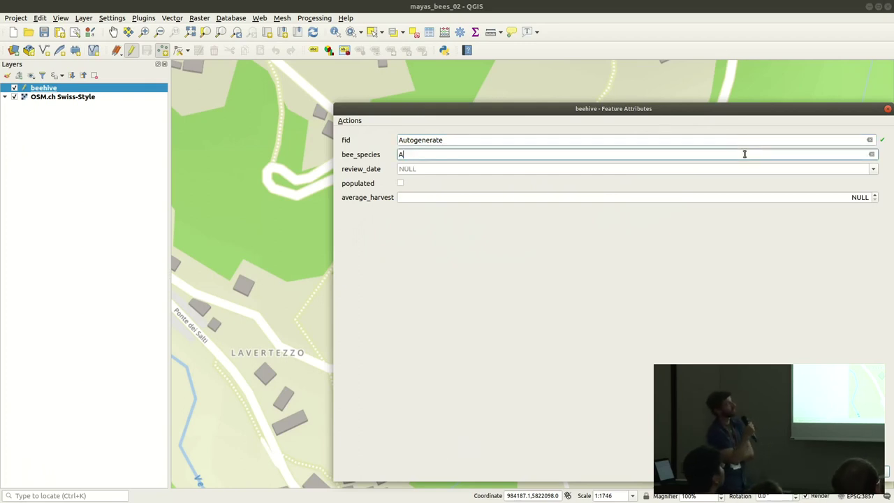
text(pis )
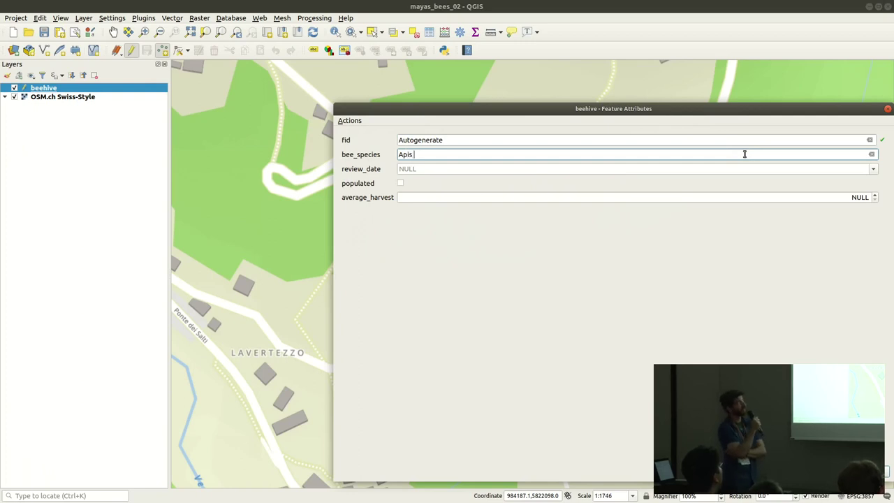
text(Mellifer)
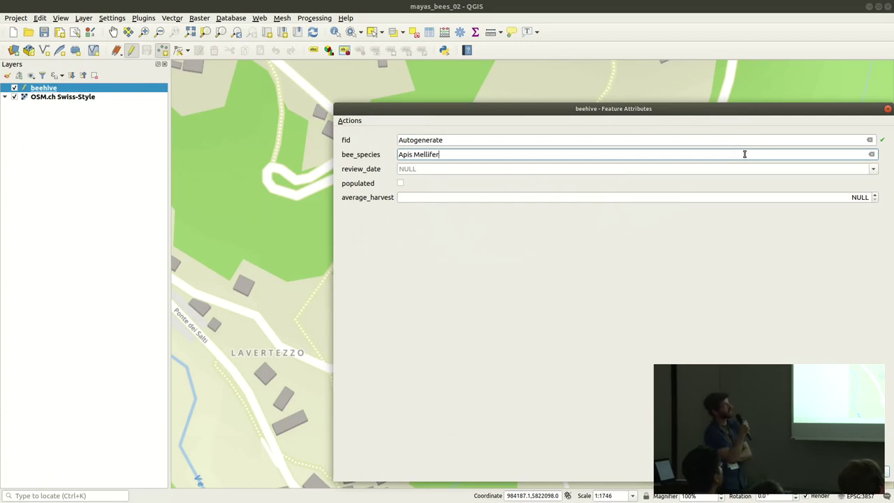
text(a Mellifera)
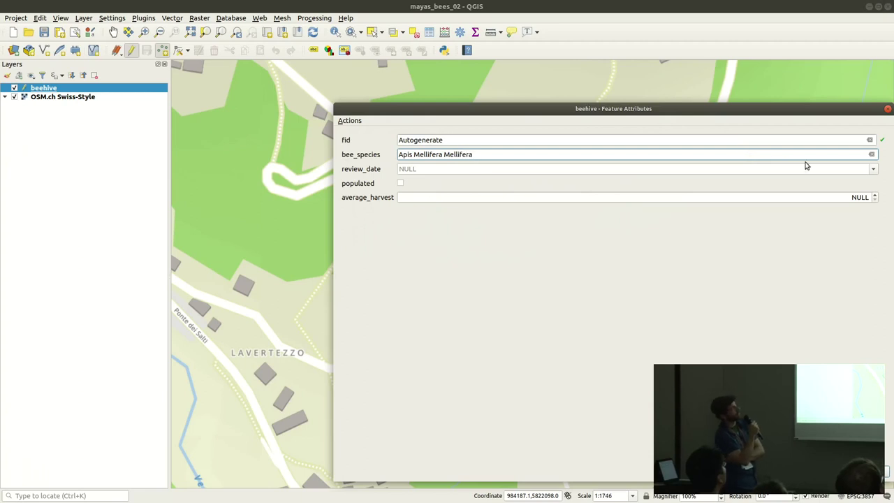
click(873, 171)
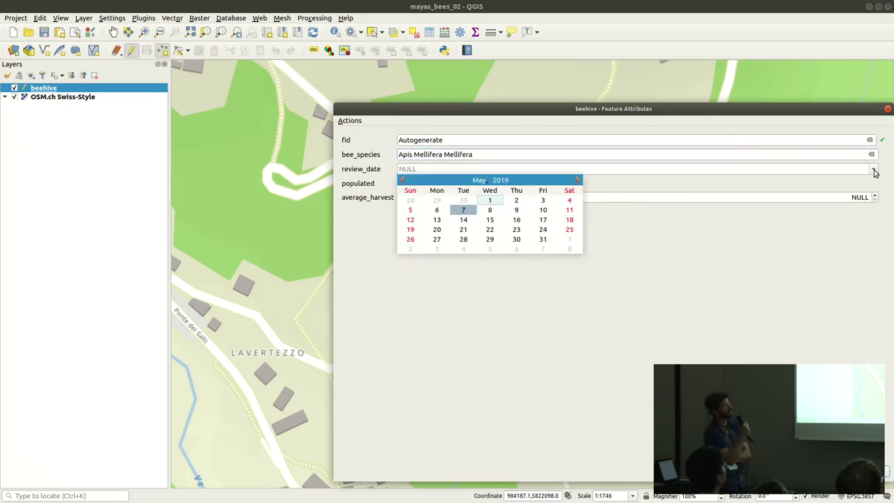
click(465, 211)
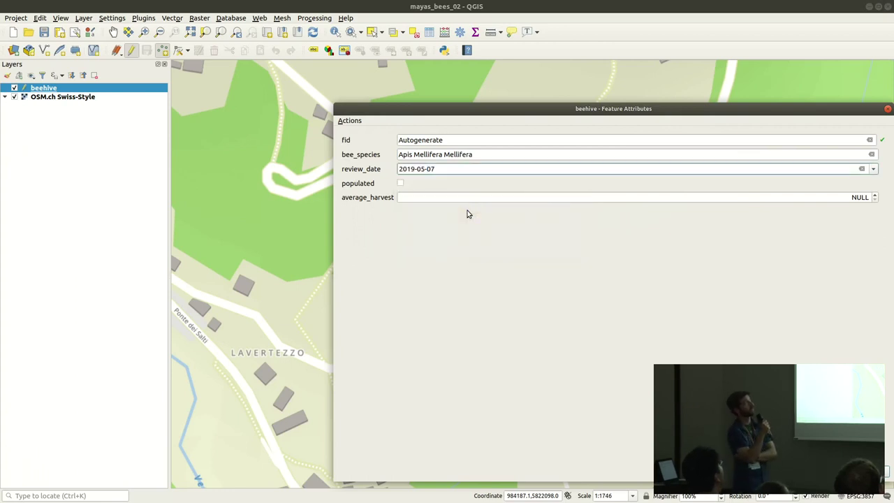
Step: Mark the beehive as populated, set average_harvest to 0, and accept the feature's attributes
click(400, 185)
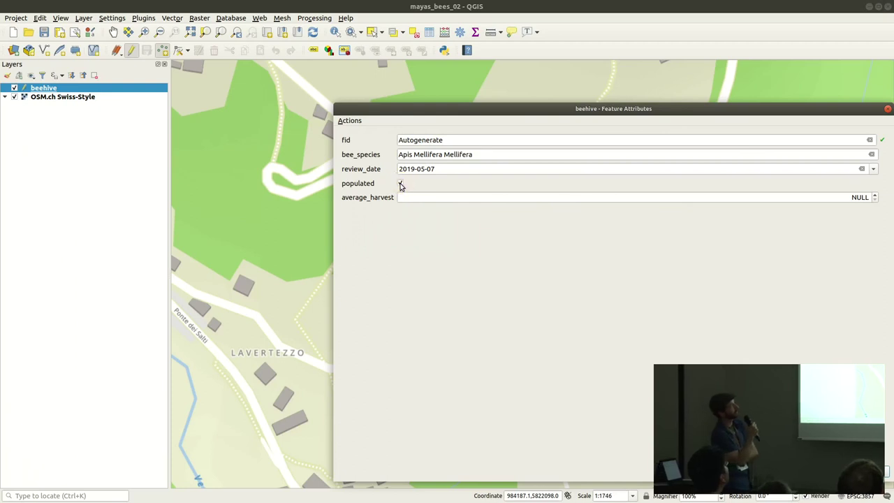
click(876, 197)
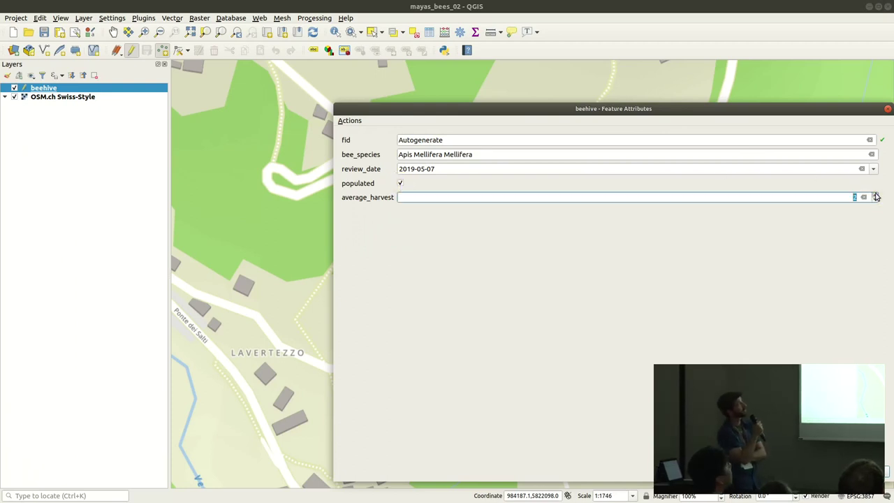
click(875, 198)
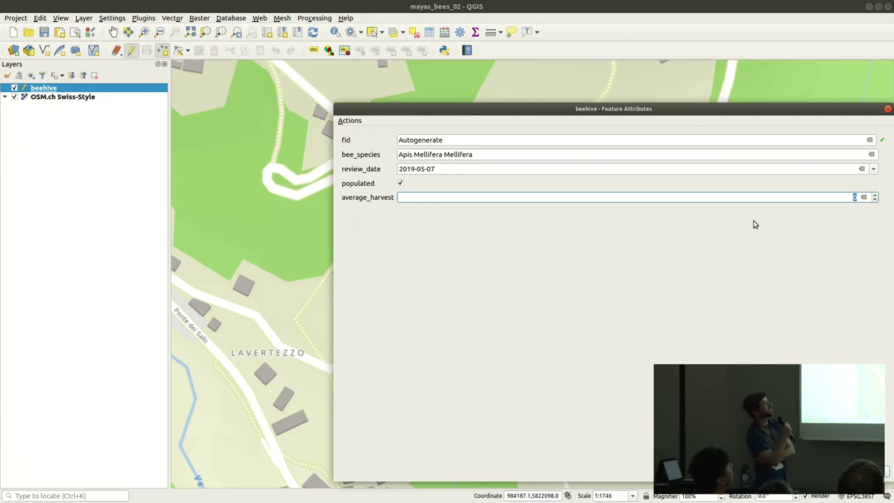
text(0)
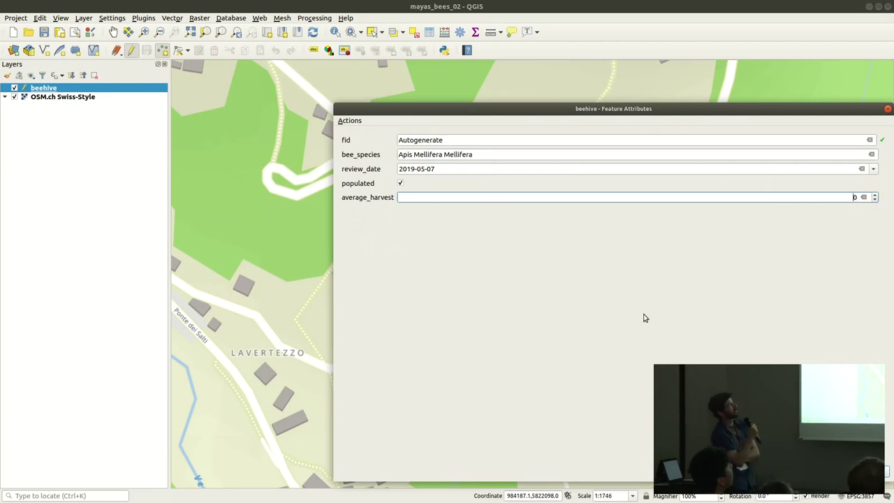
key(Return)
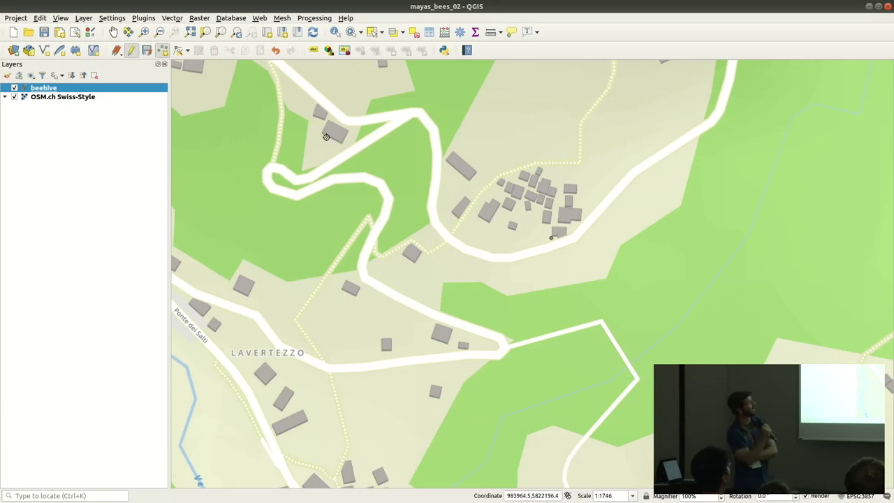
Step: Duplicate the beehive point with Duplicate feature and digitize, placing the copy at the forest edge southwest of it, beyond the road
click(361, 33)
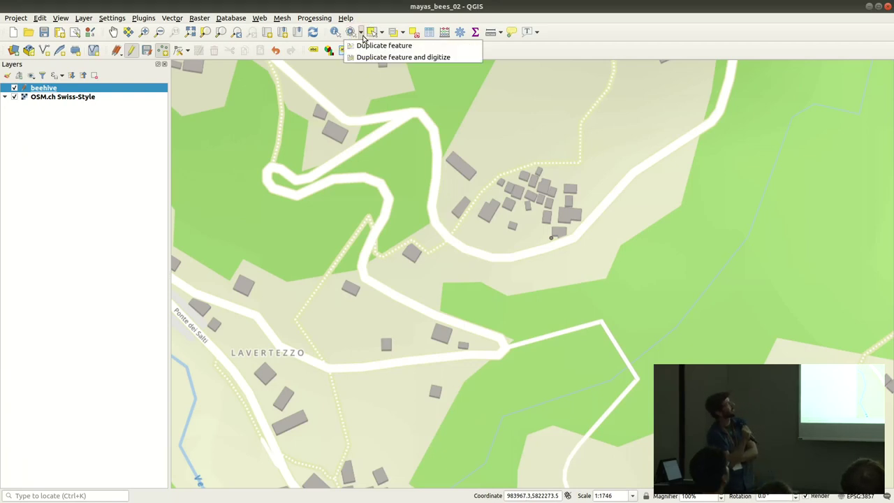
click(368, 57)
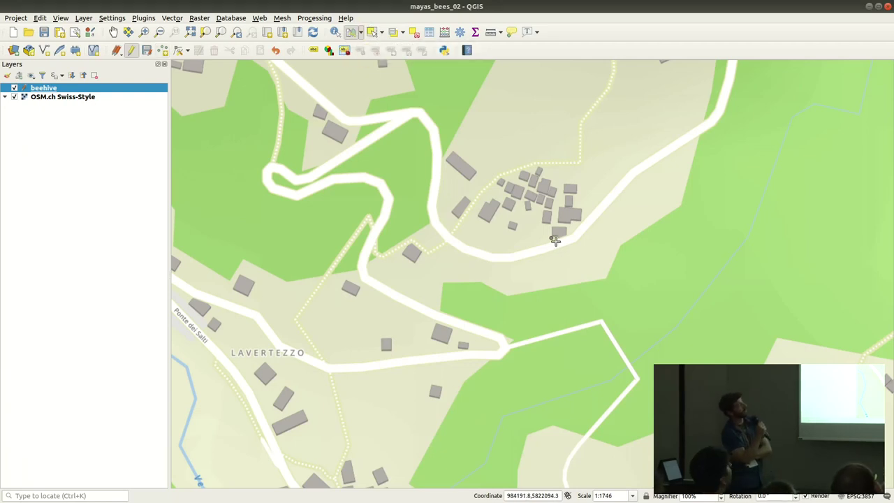
scroll(553, 249, up, 2)
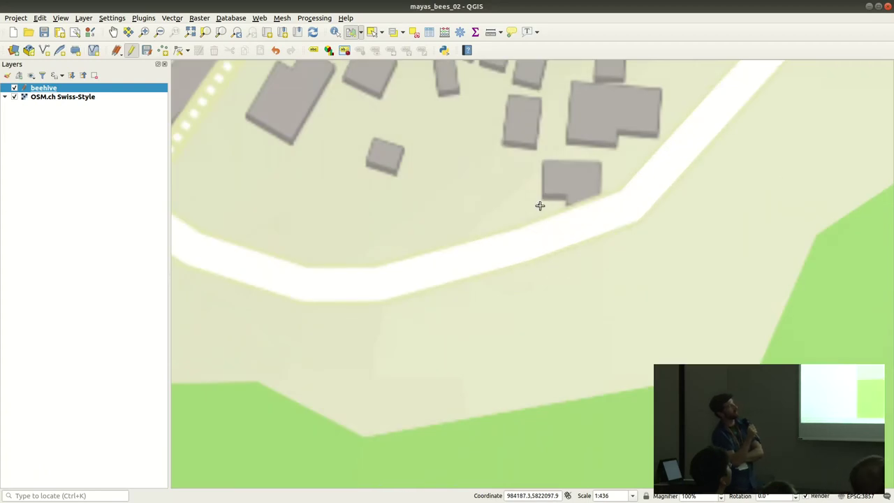
click(539, 204)
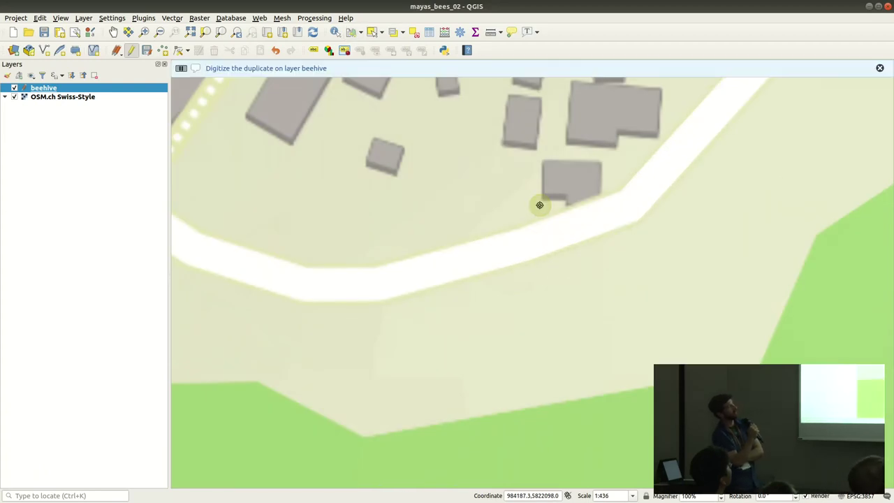
click(376, 420)
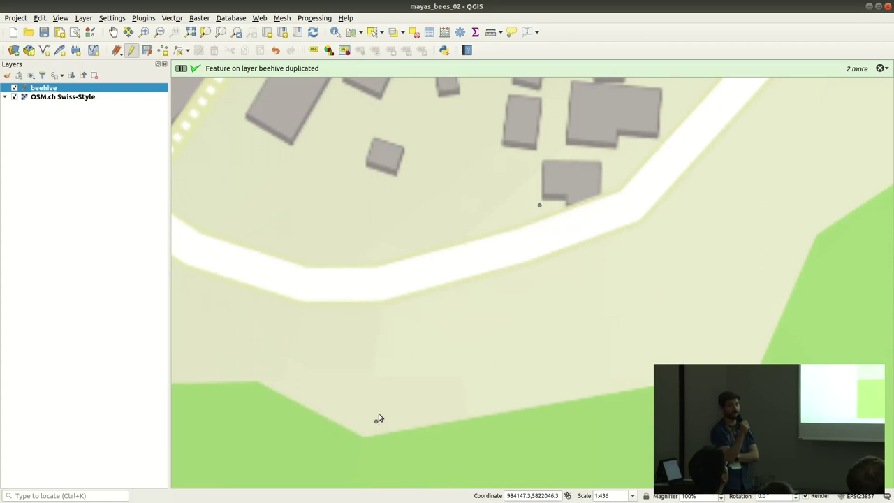
Step: Duplicate the original beehive point twice more, placing the copies in a row east of the first copy along the forest edge
click(350, 31)
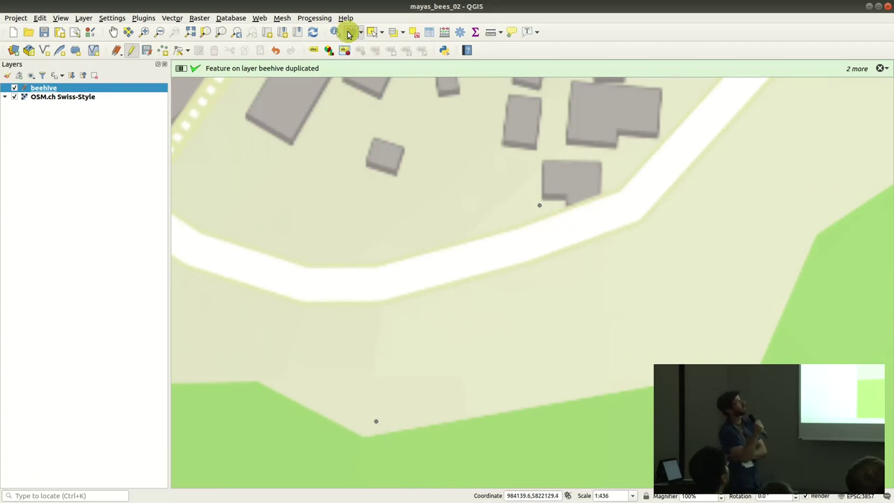
click(538, 203)
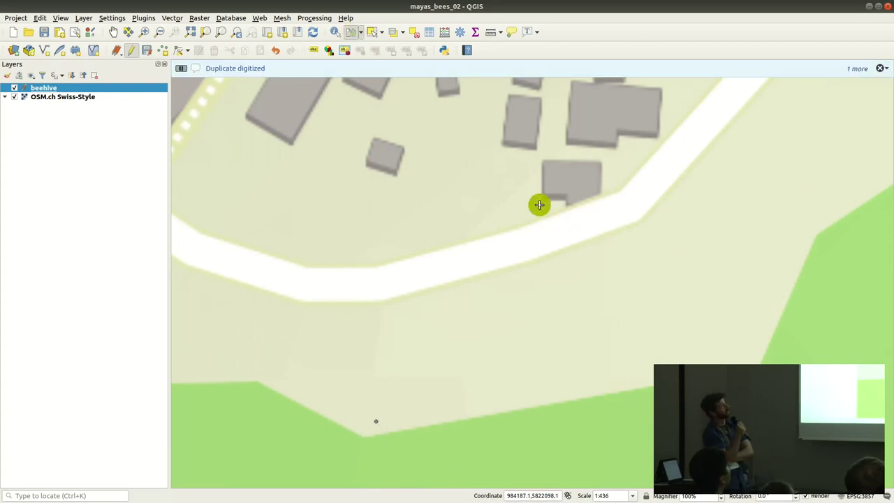
click(409, 415)
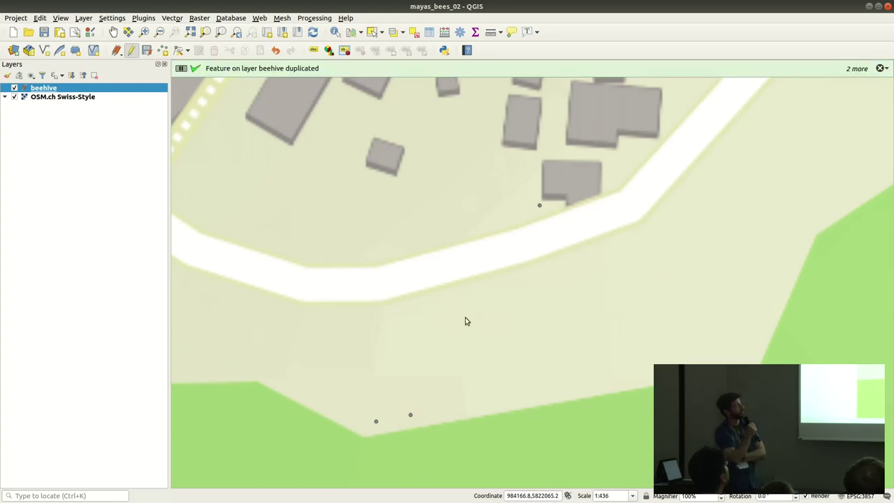
click(352, 32)
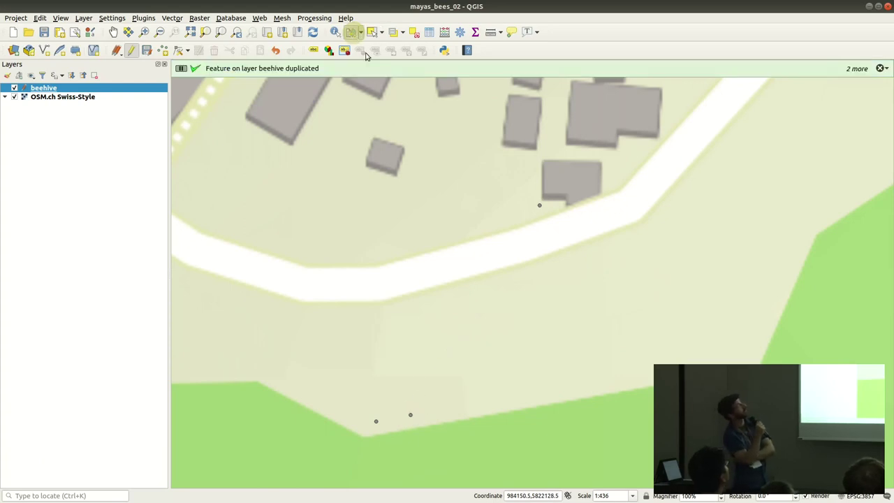
click(539, 206)
click(445, 408)
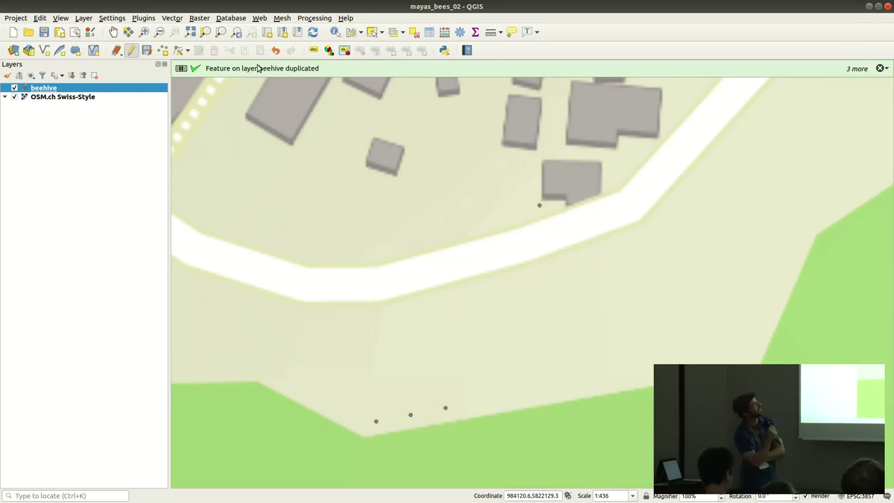
Step: Save the beehive layer edits and review the attributes of each beehive record in the layer's attribute table
click(146, 51)
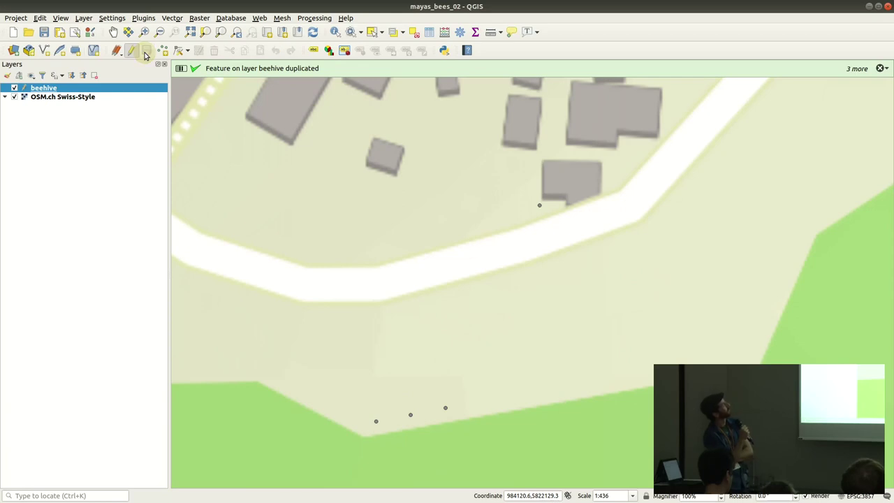
right_click(73, 91)
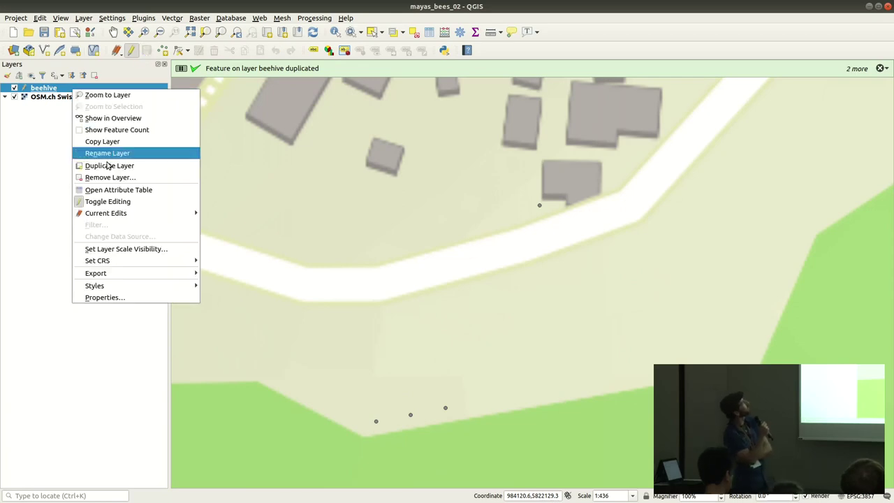
click(122, 193)
key(alt+Tab)
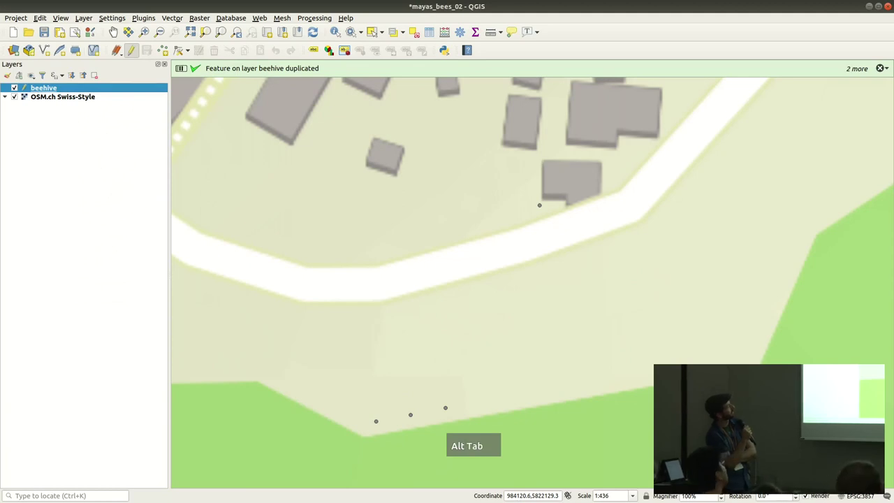
key(Down)
key(Right)
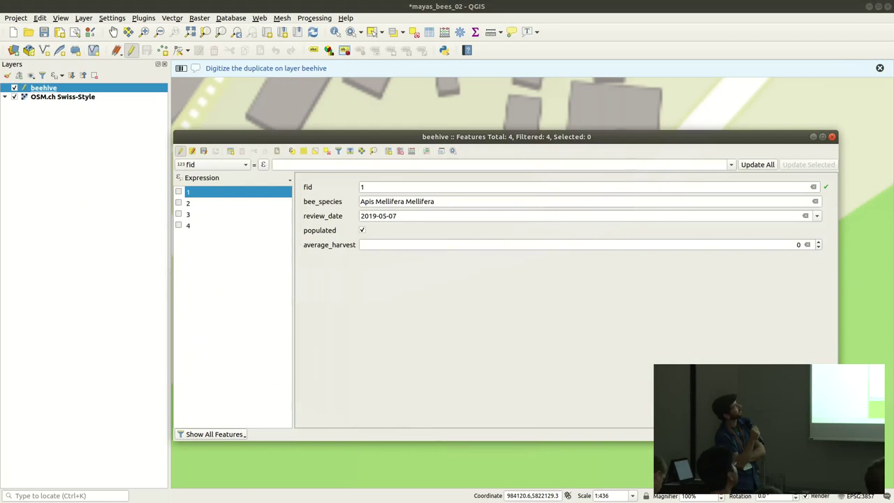
click(214, 202)
click(213, 215)
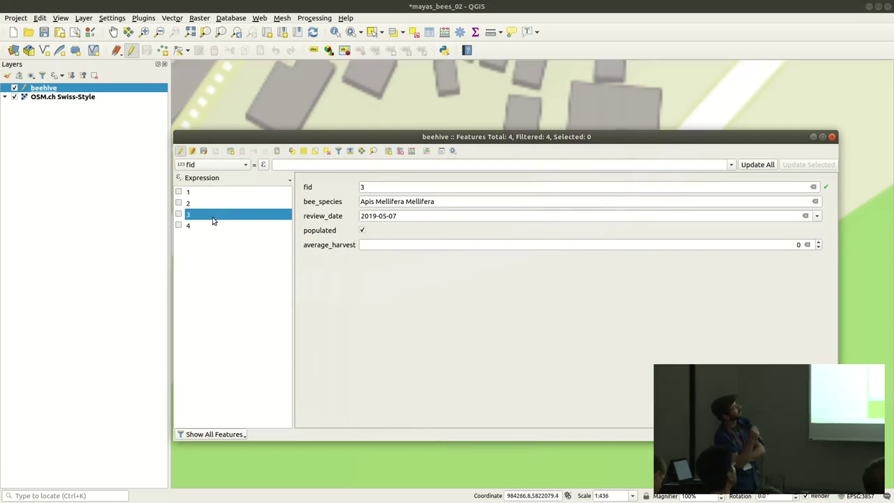
click(213, 224)
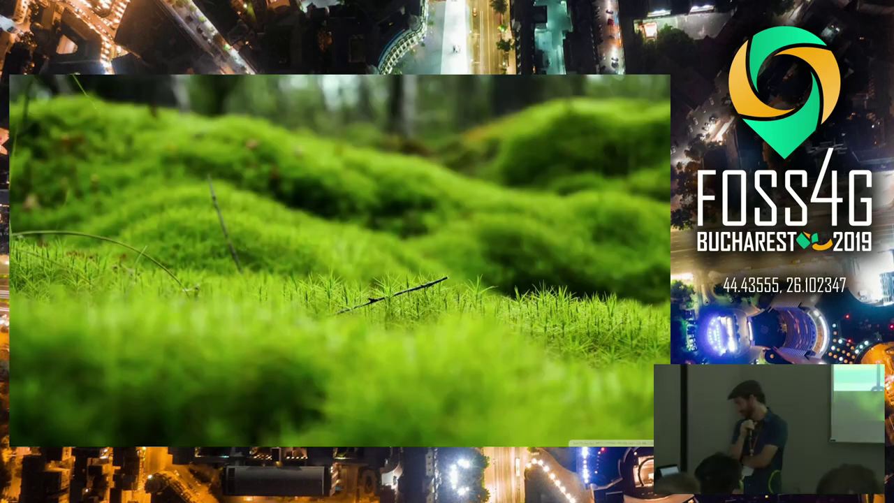
Step: Return to the QGIS project and create a new GeoPackage connection to data_botanical.gpkg in the project's botanical data folder
key(alt+Tab)
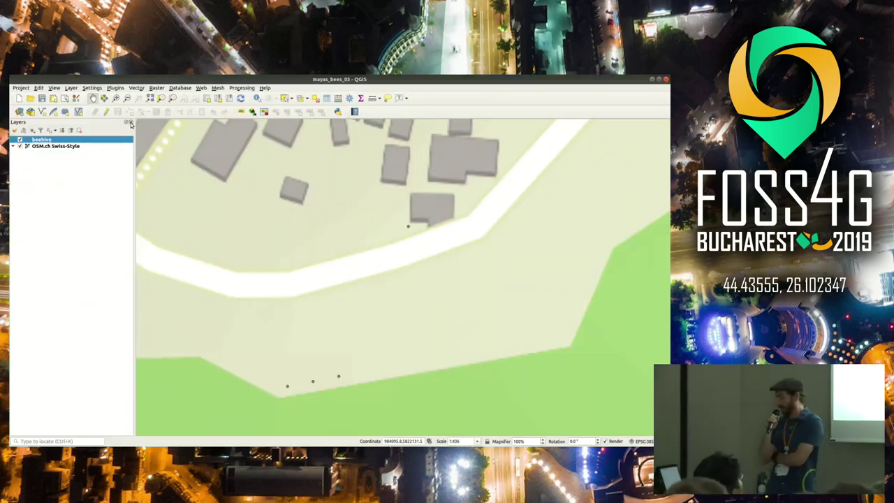
click(71, 88)
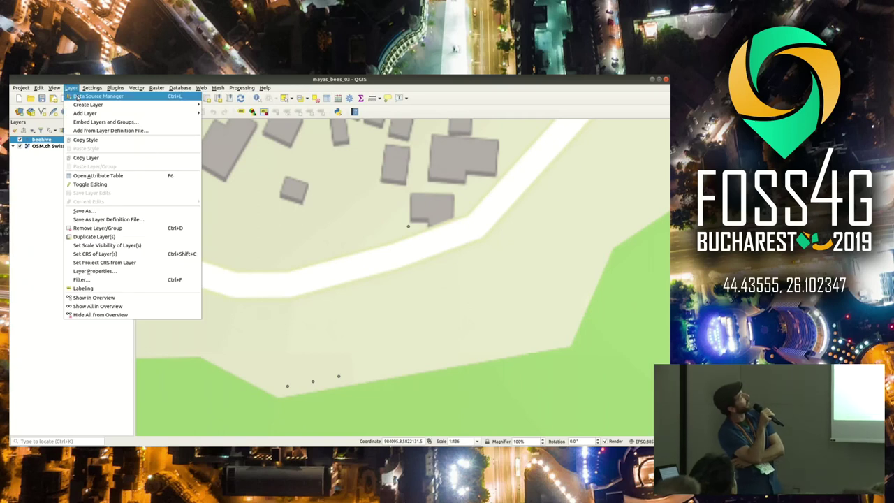
click(77, 97)
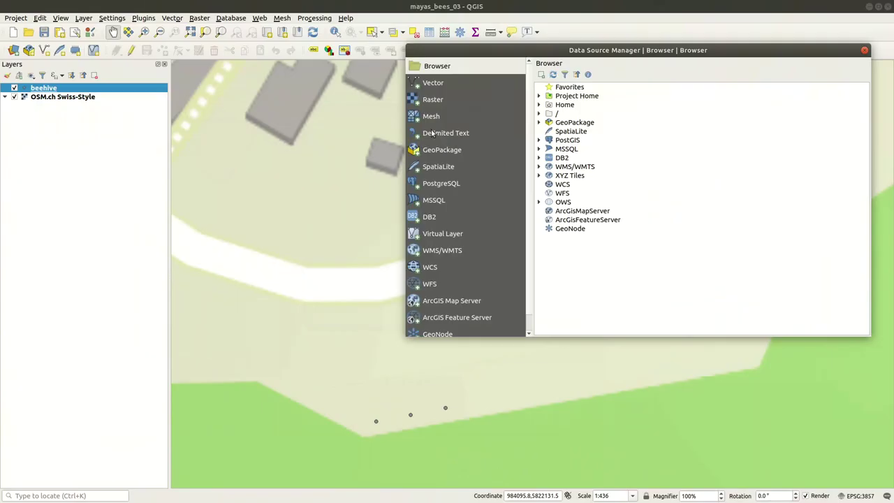
click(448, 154)
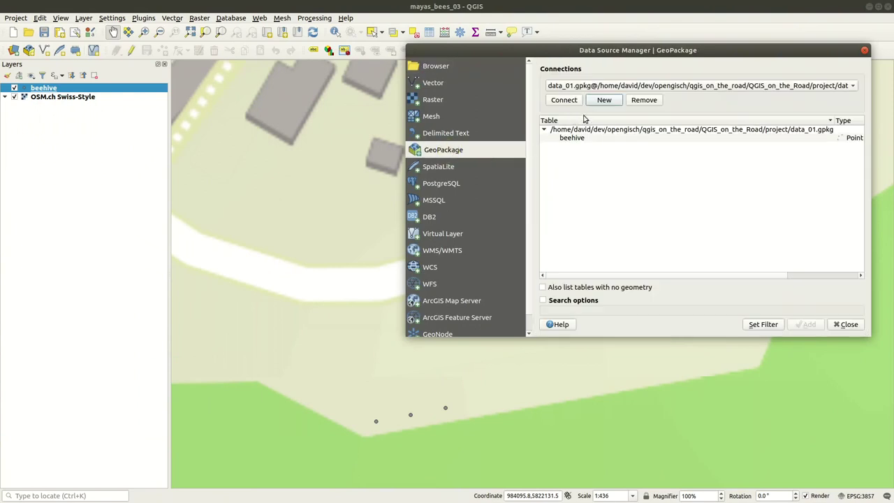
click(602, 101)
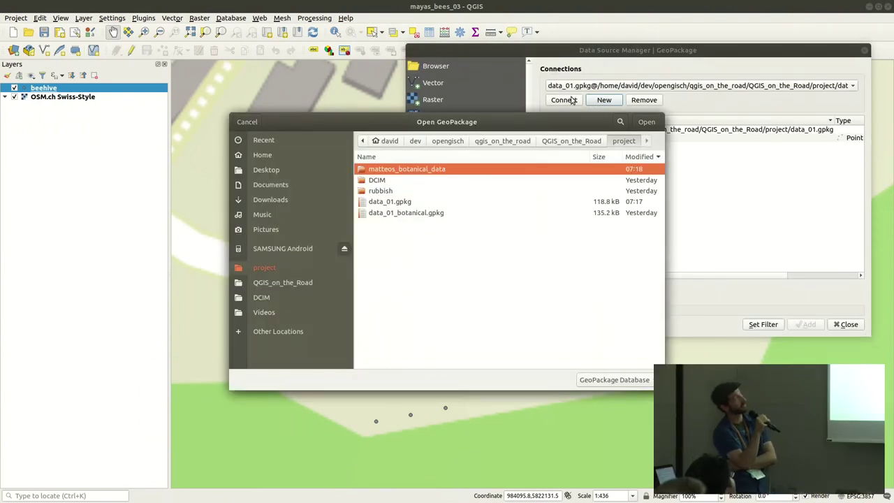
double_click(417, 170)
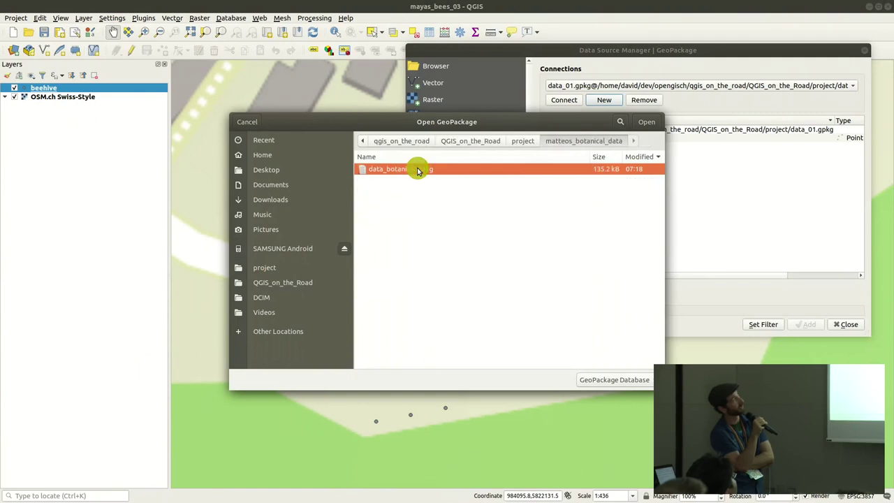
double_click(417, 170)
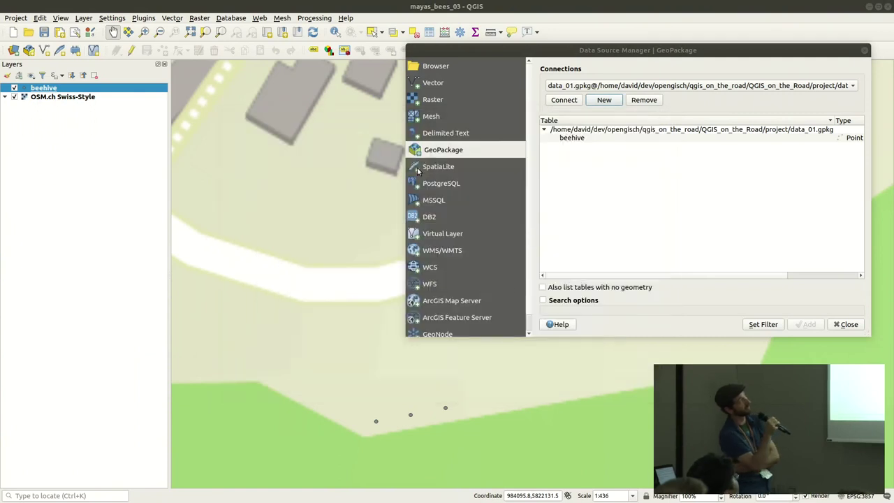
Step: Connect to data_botanical.gpkg, add its area layer to the project, and close the Data Source Manager
click(850, 86)
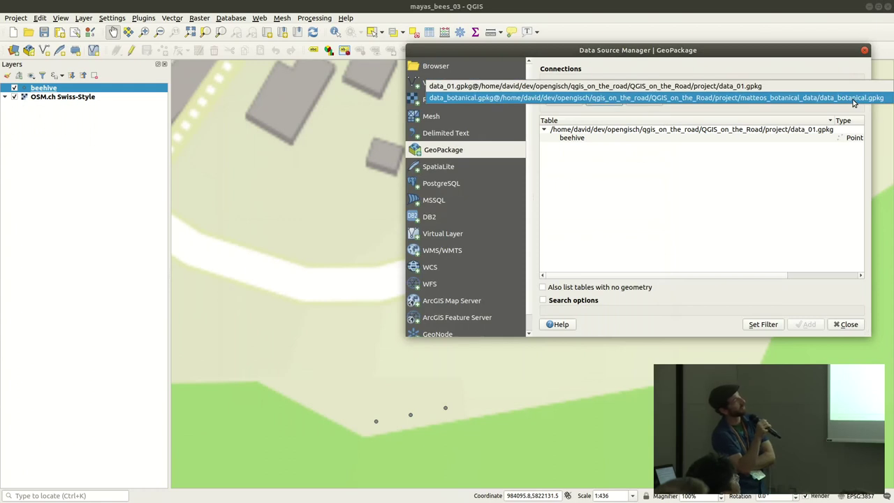
click(853, 99)
click(574, 105)
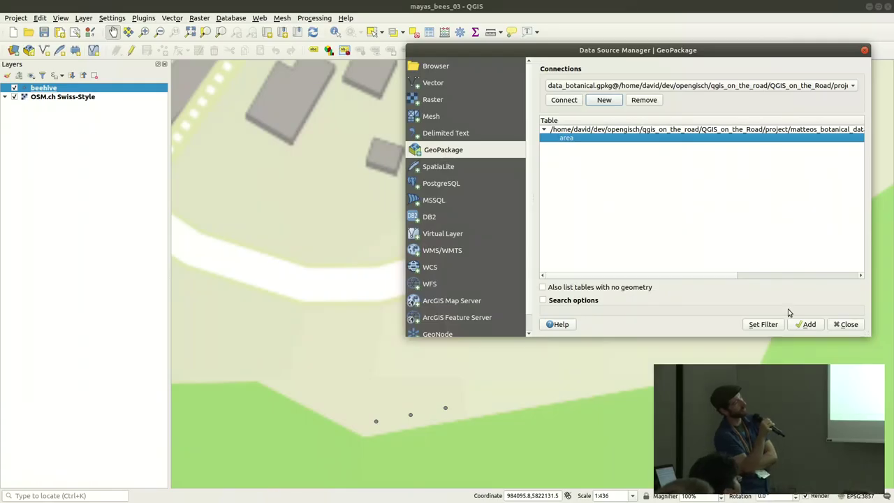
click(804, 324)
click(846, 325)
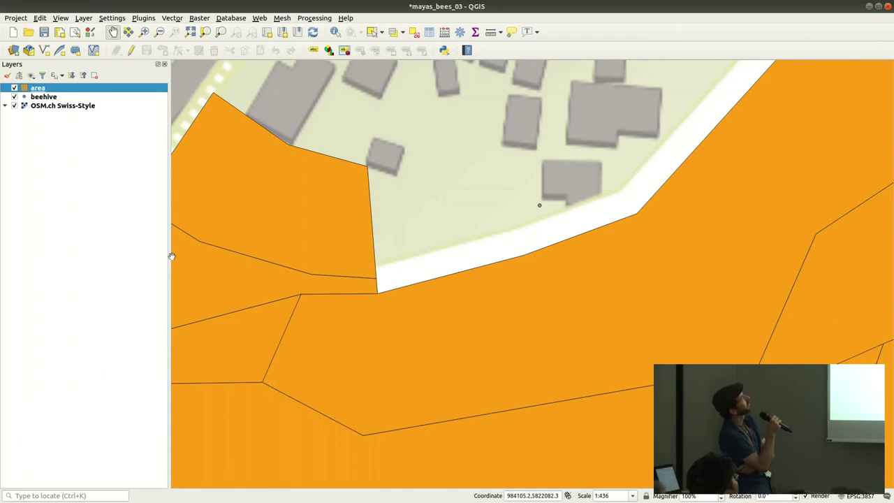
Step: Check which GeoPackage file the area layer comes from in its layer properties
right_click(56, 92)
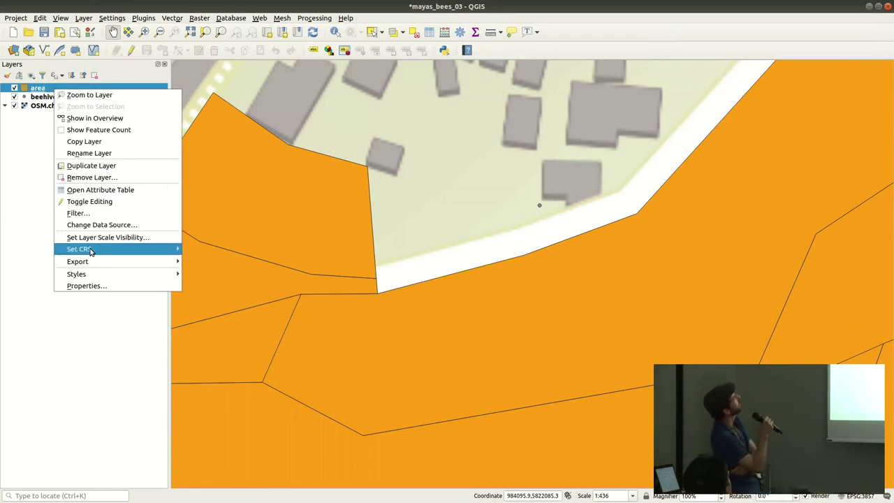
click(81, 286)
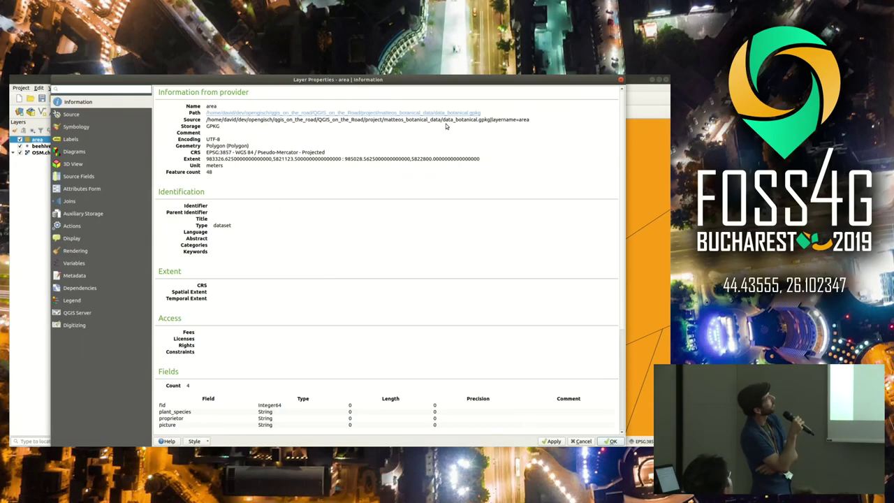
drag(487, 112, 433, 115)
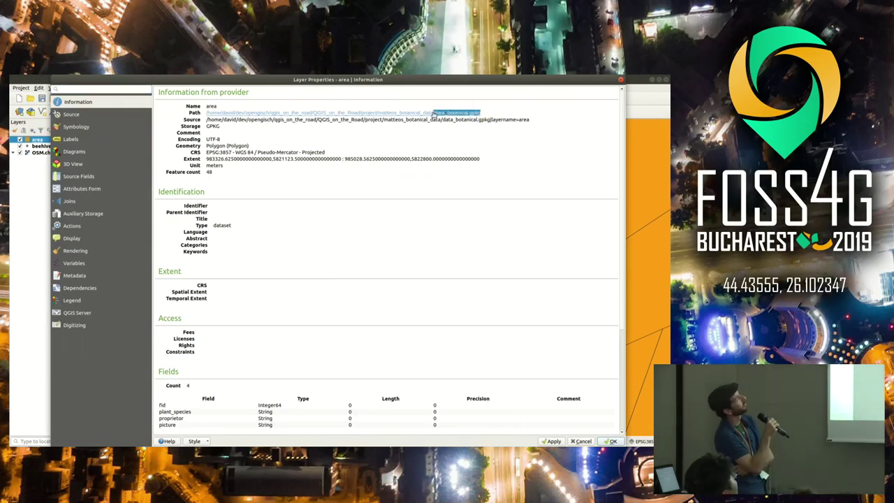
click(620, 81)
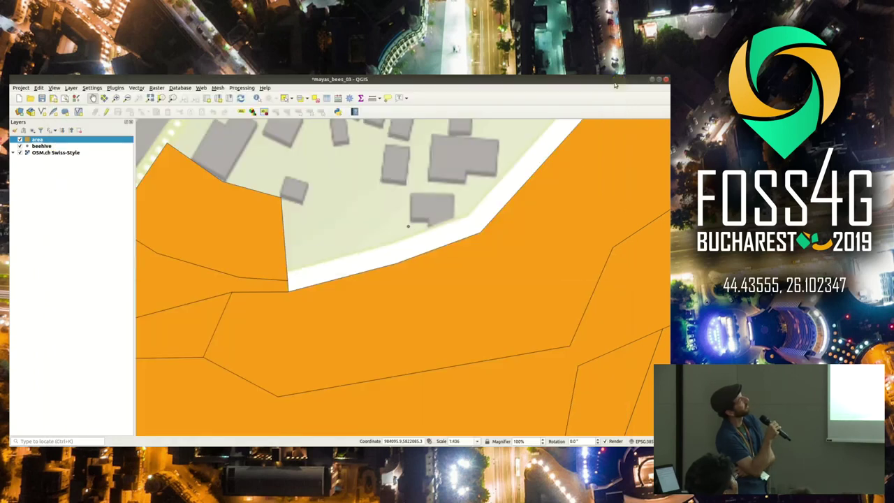
Step: Check which GeoPackage file the beehive layer comes from in its layer properties
click(41, 146)
right_click(42, 145)
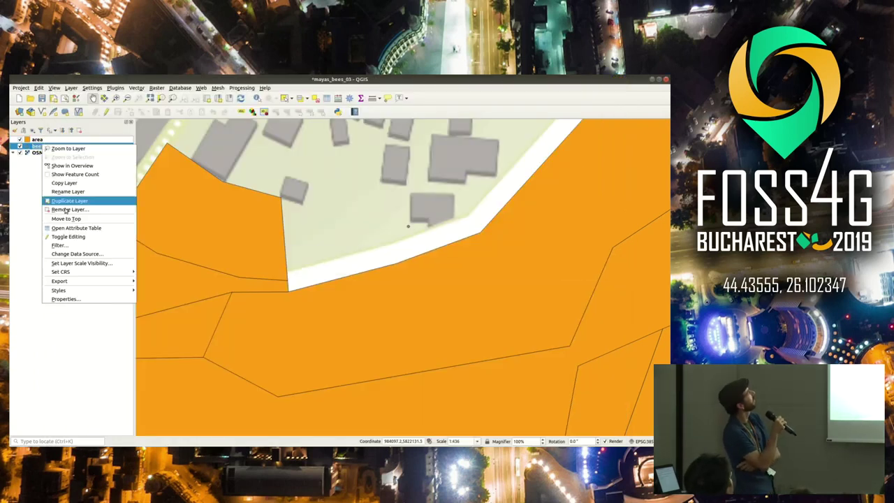
click(77, 299)
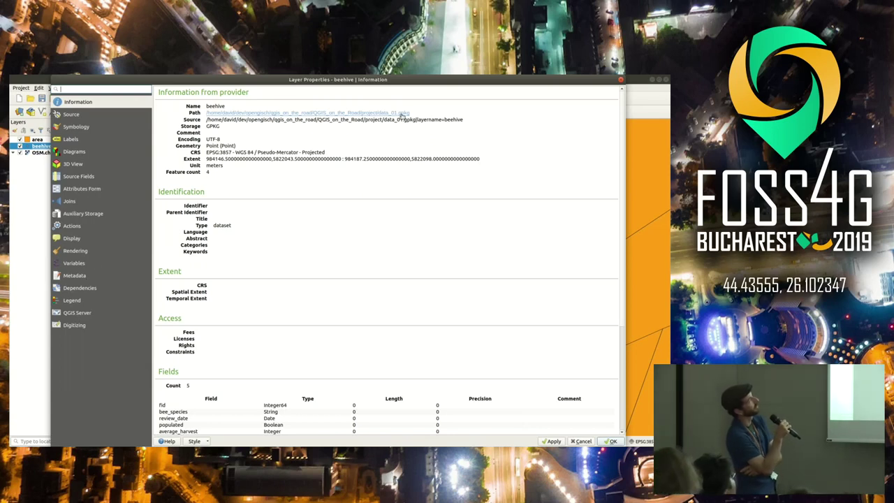
drag(414, 116, 392, 113)
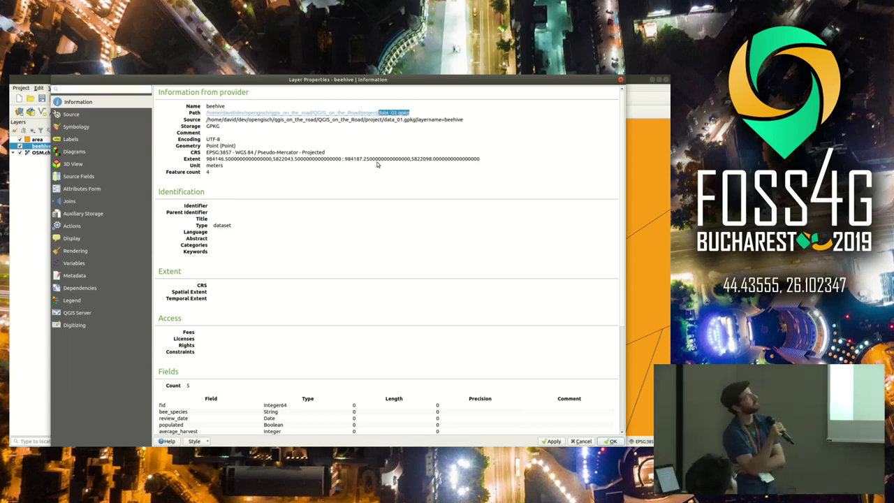
click(621, 81)
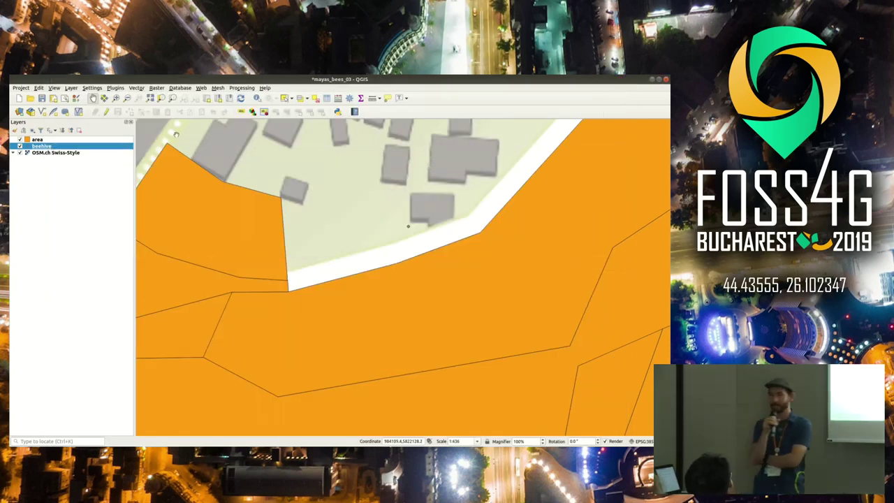
Step: Find the Package layers algorithm in the Processing Toolbox and select the area and beehive layers as its input layers
click(239, 89)
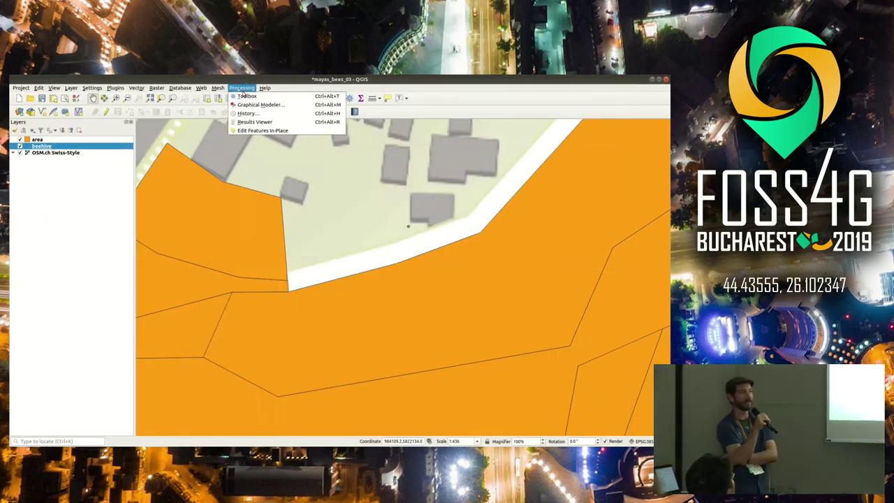
click(246, 96)
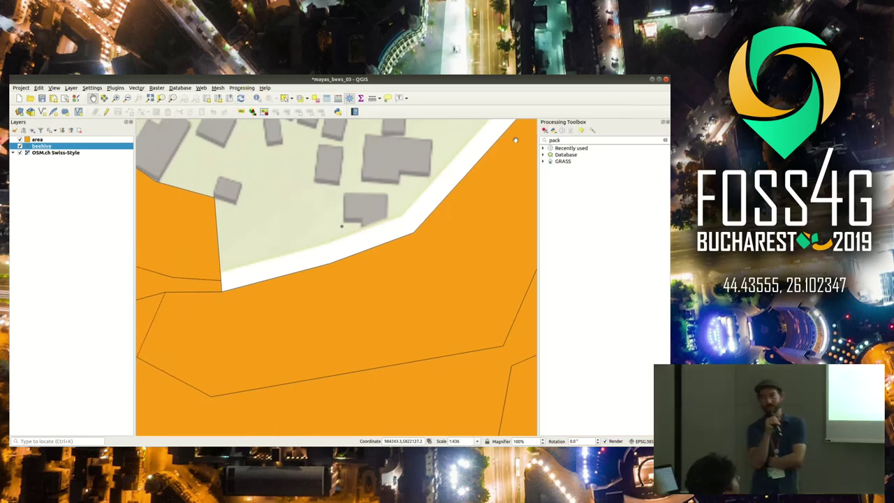
click(544, 139)
text(pack)
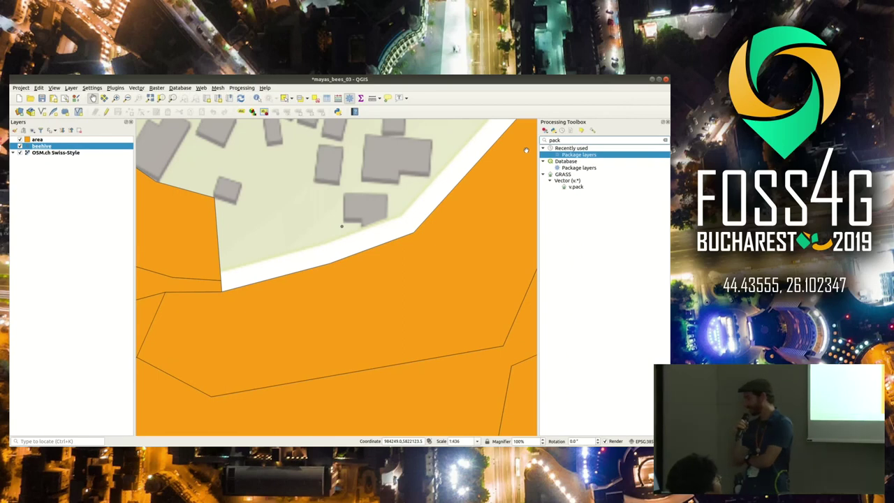
click(579, 167)
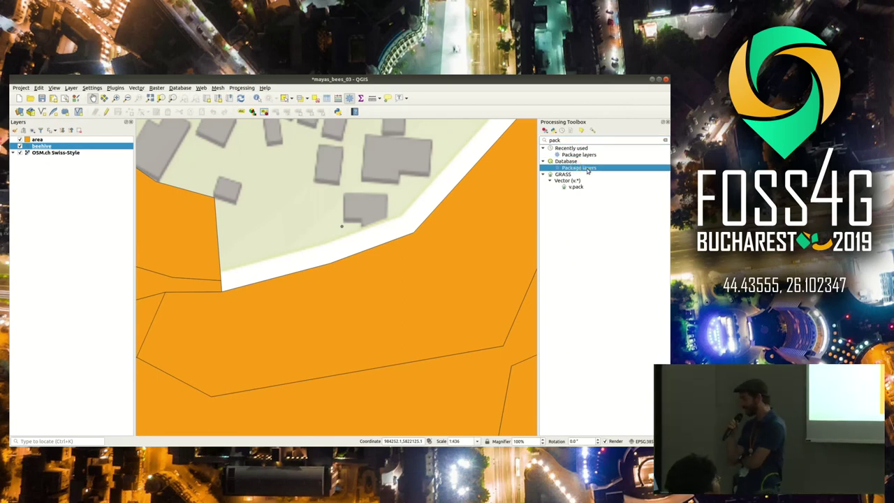
double_click(587, 171)
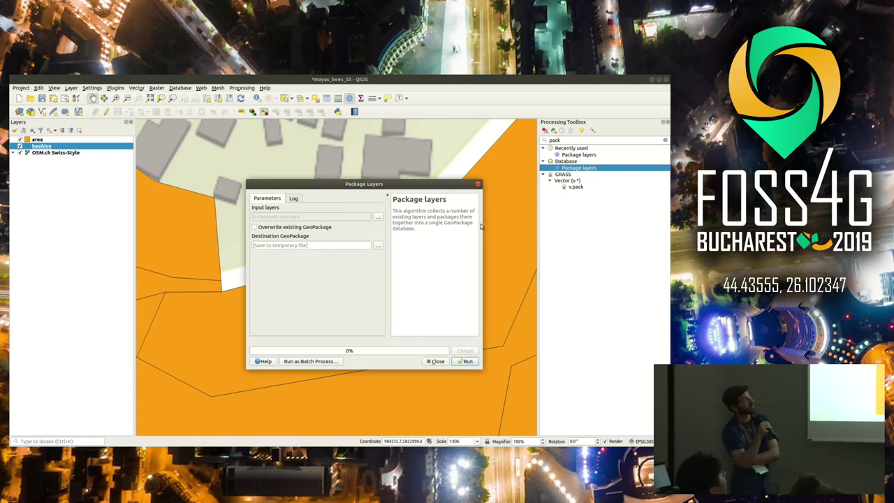
click(378, 216)
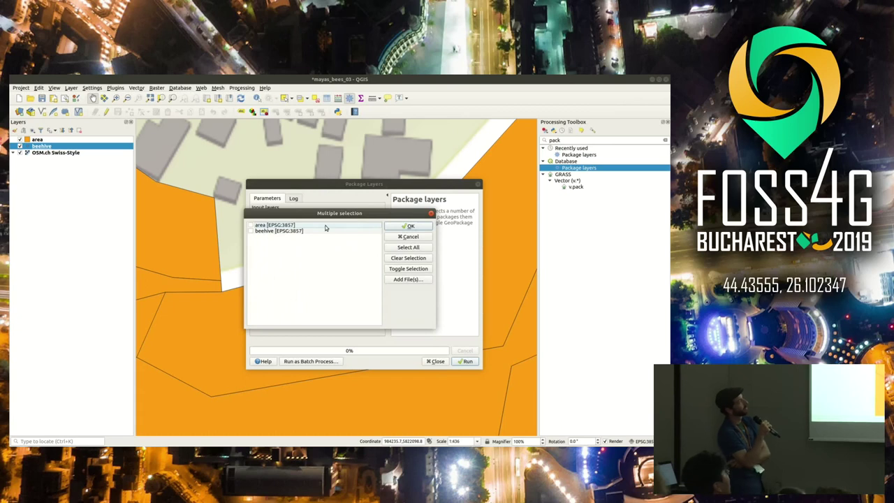
click(250, 225)
click(250, 231)
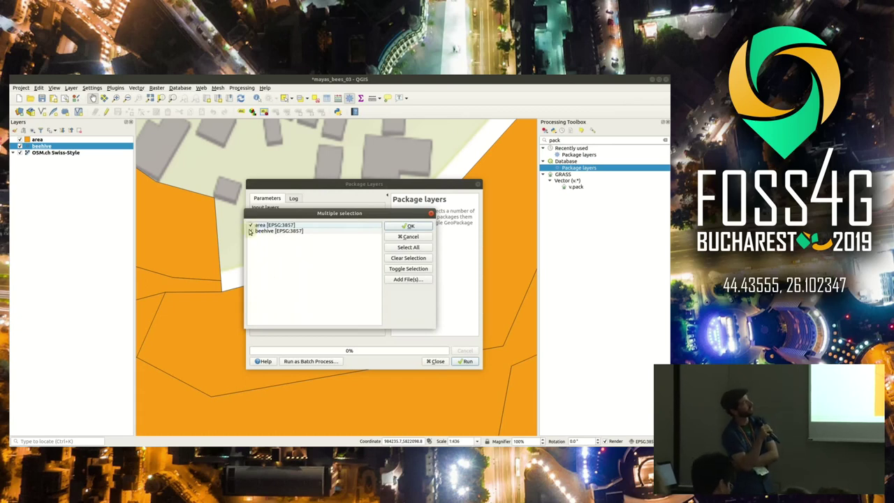
click(397, 228)
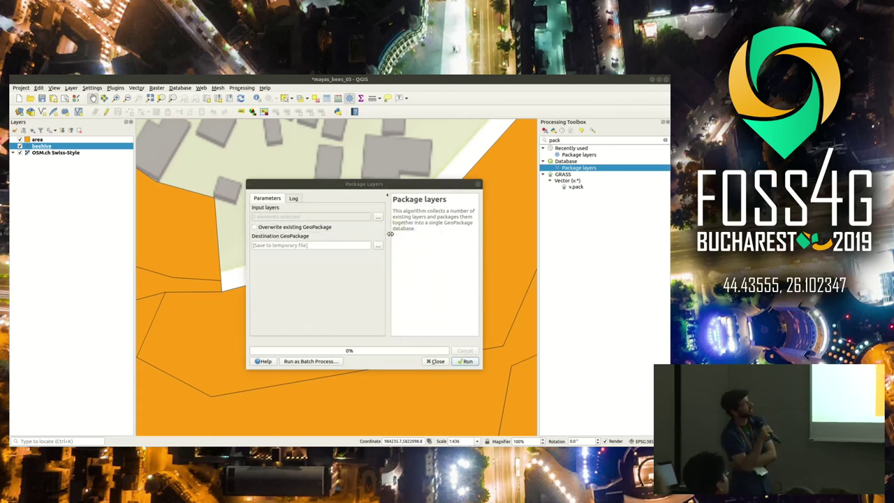
Step: Package the selected layers into a new GeoPackage named data_02.gpkg in the project folder and close the algorithm dialog
click(378, 245)
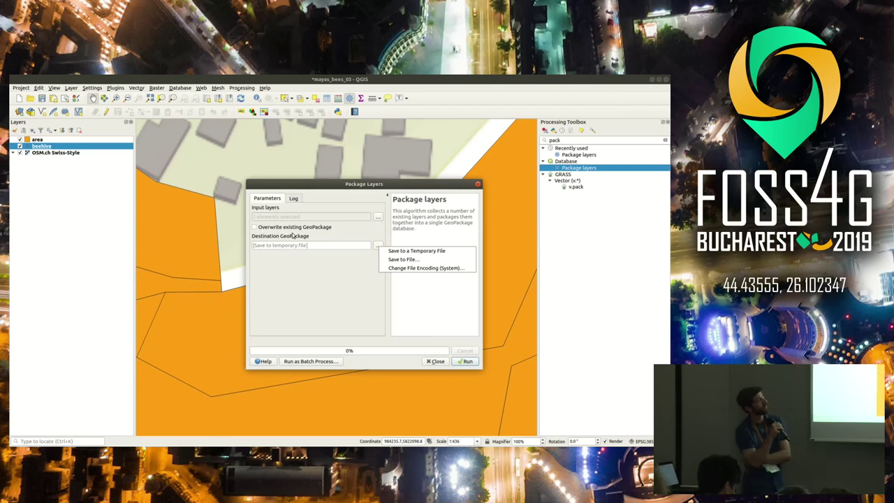
click(431, 263)
text(d)
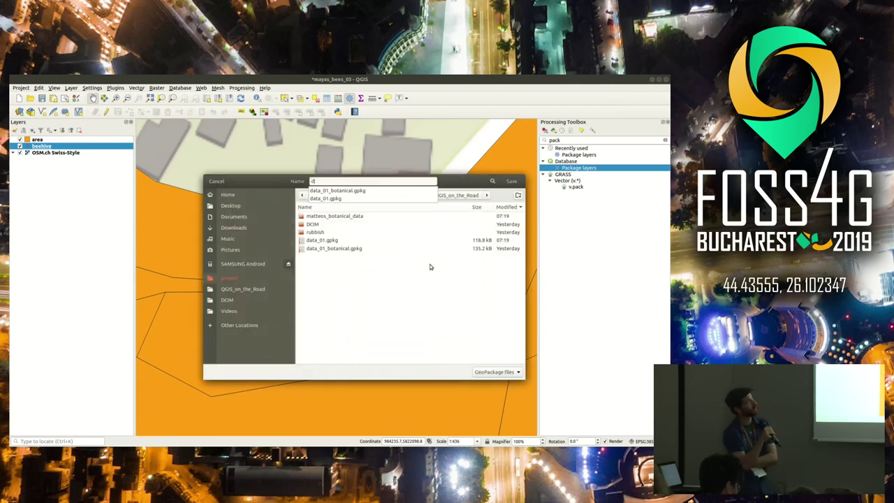
text(ata_02)
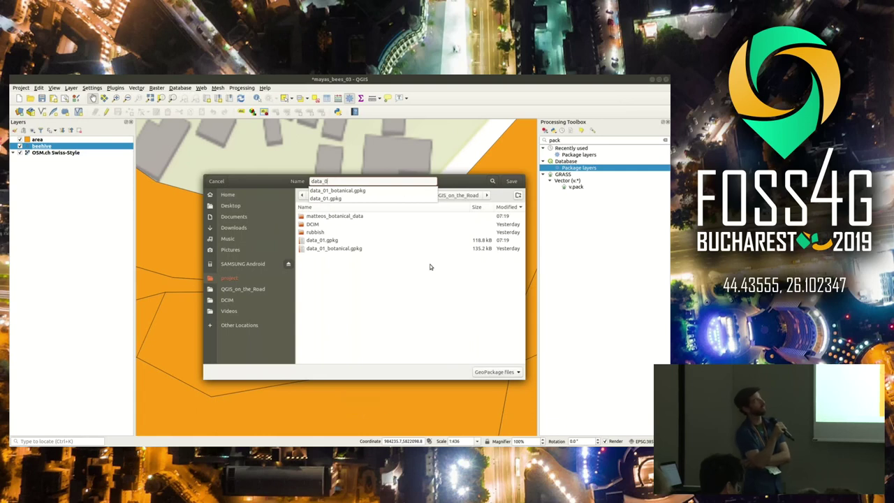
key(BackSpace)
key(BackSpace)
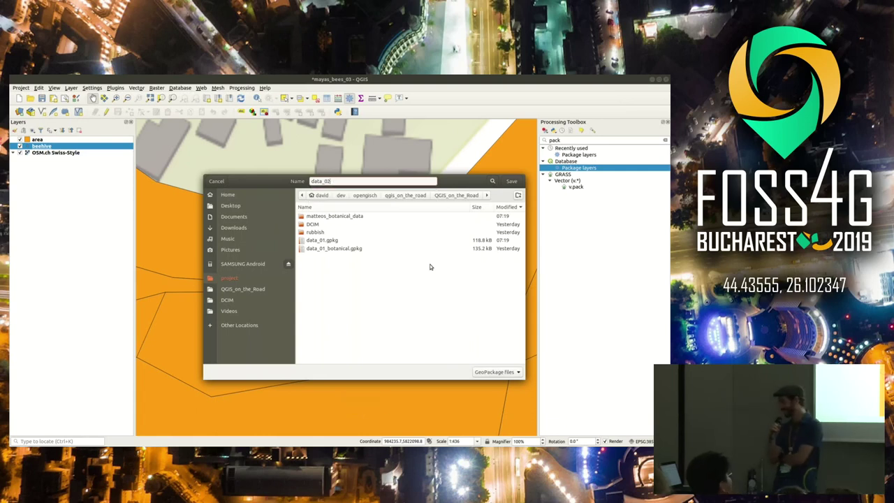
click(513, 182)
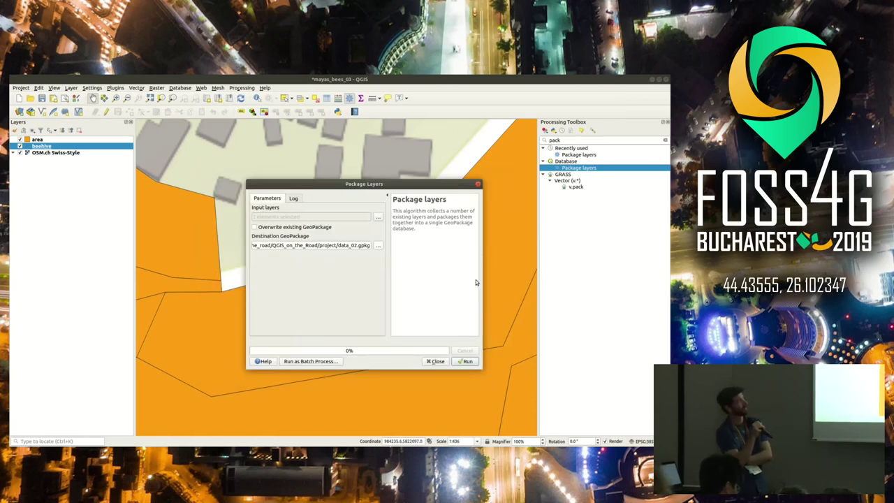
click(467, 361)
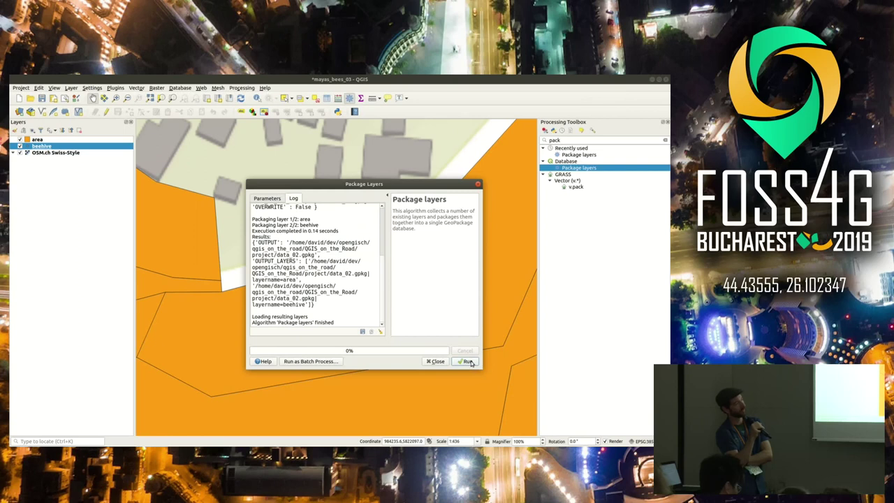
click(438, 361)
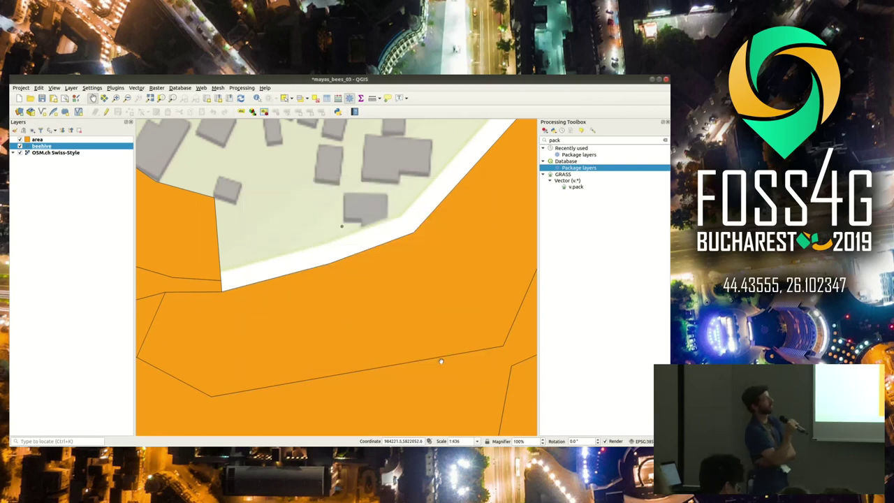
Step: Remove the original area and beehive layers from the project
click(46, 141)
right_click(47, 141)
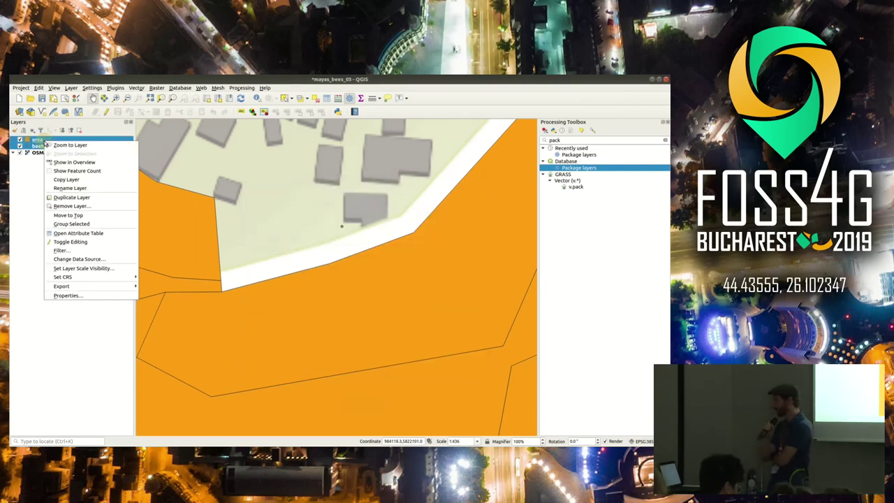
click(89, 206)
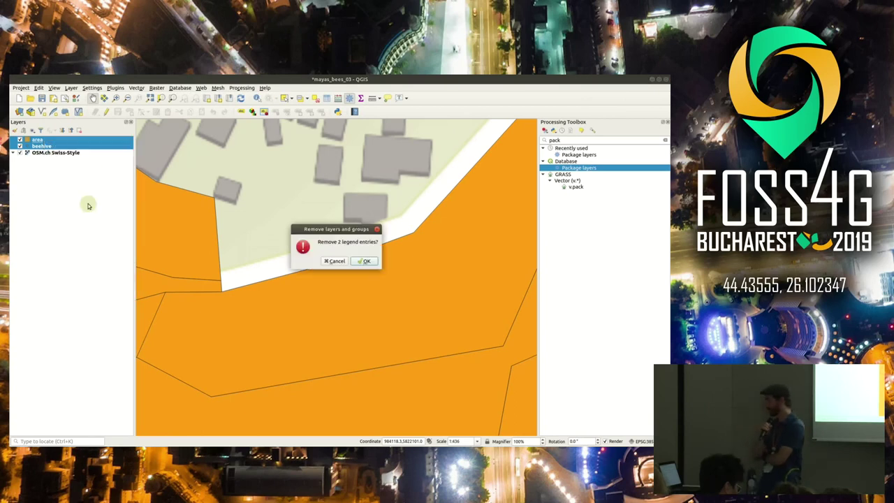
click(375, 263)
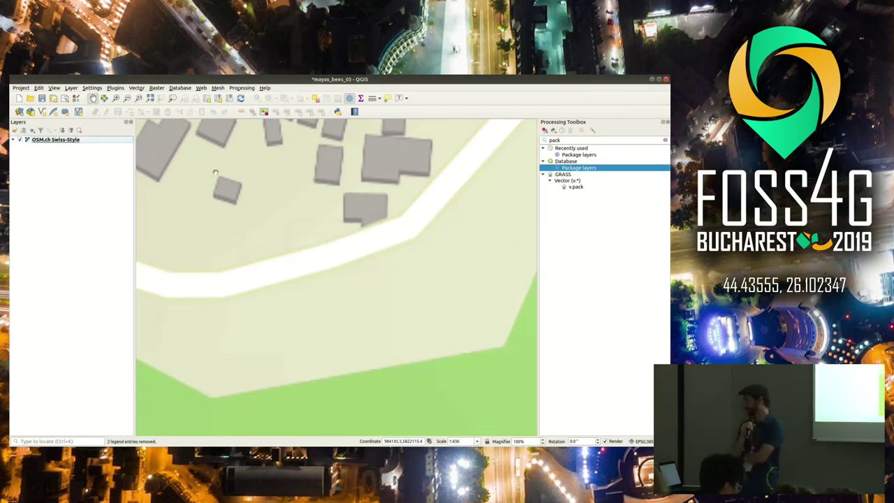
Step: Create a new GeoPackage connection to data_02.gpkg in the Data Source Manager
click(71, 88)
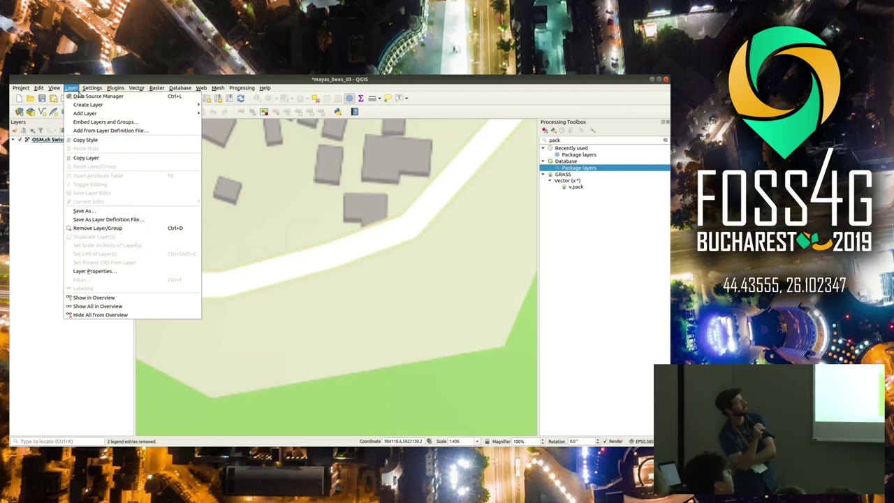
click(83, 97)
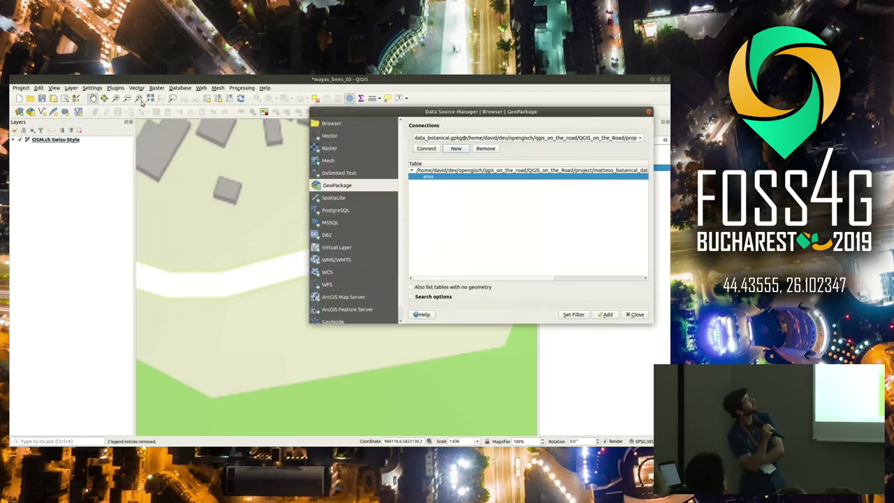
click(453, 149)
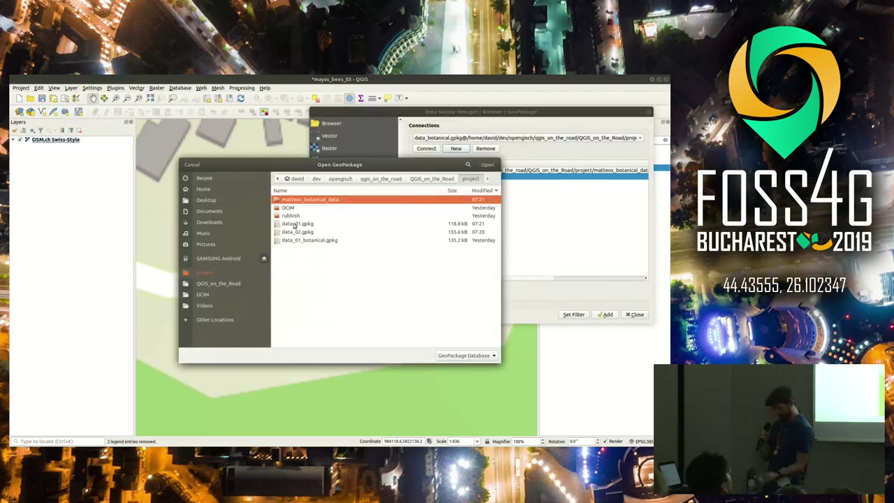
click(296, 232)
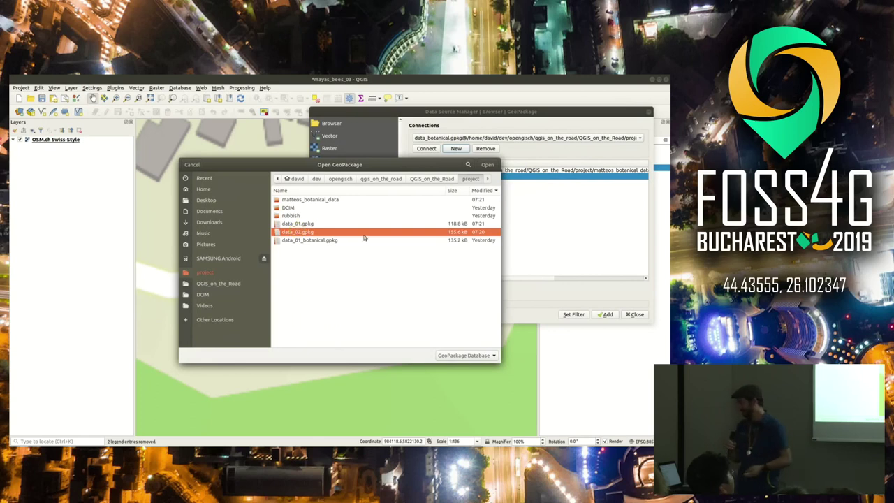
click(487, 165)
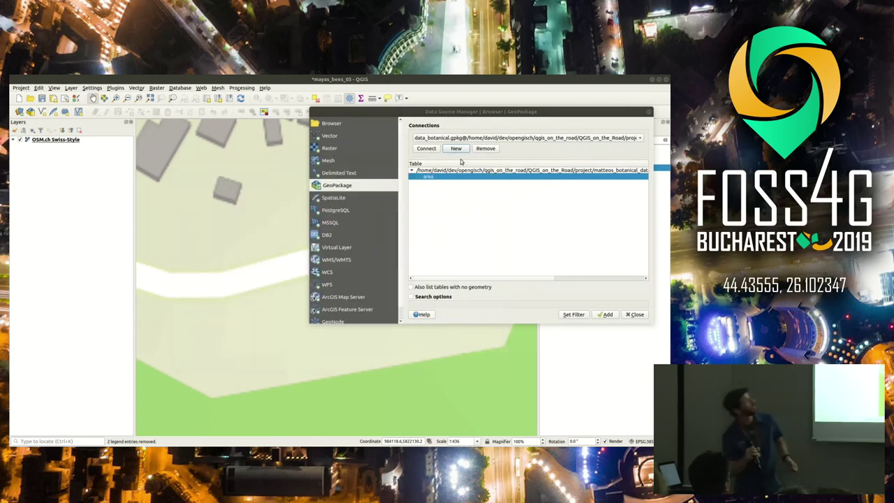
Step: Connect to data_02.gpkg, add its area and beehive layers to the project, and close the Data Source Manager
click(481, 138)
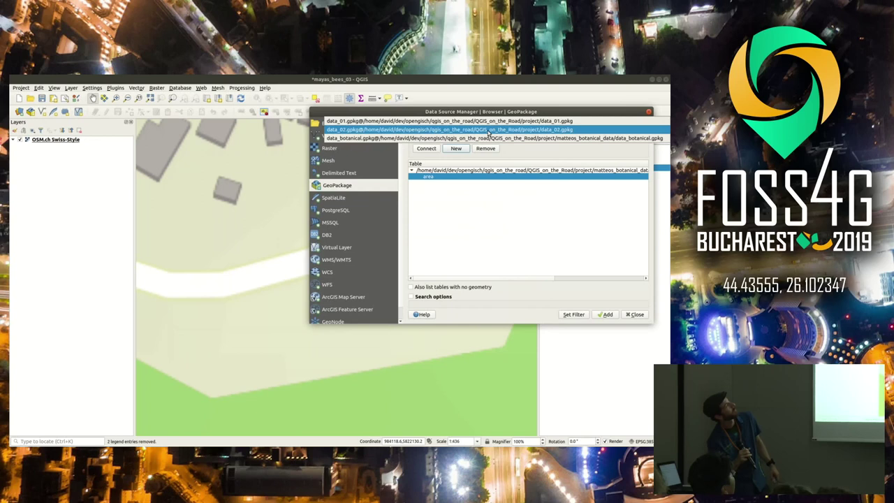
click(488, 130)
click(426, 149)
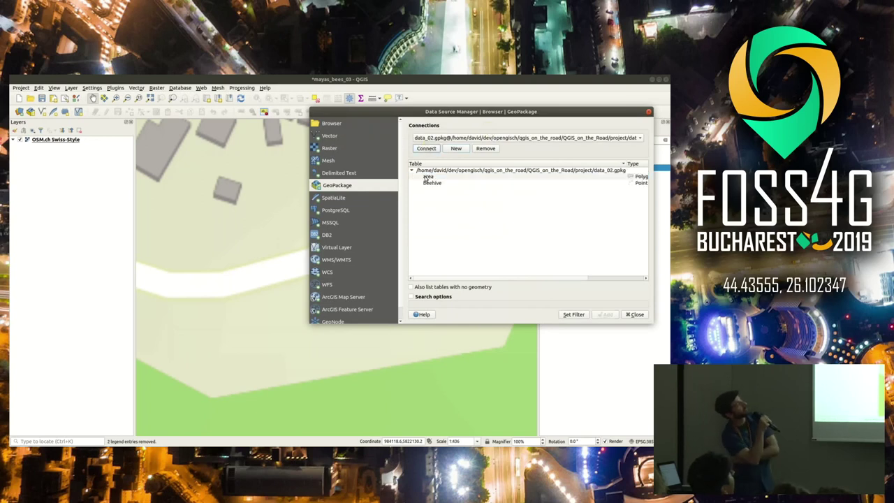
click(426, 178)
shift+click(429, 183)
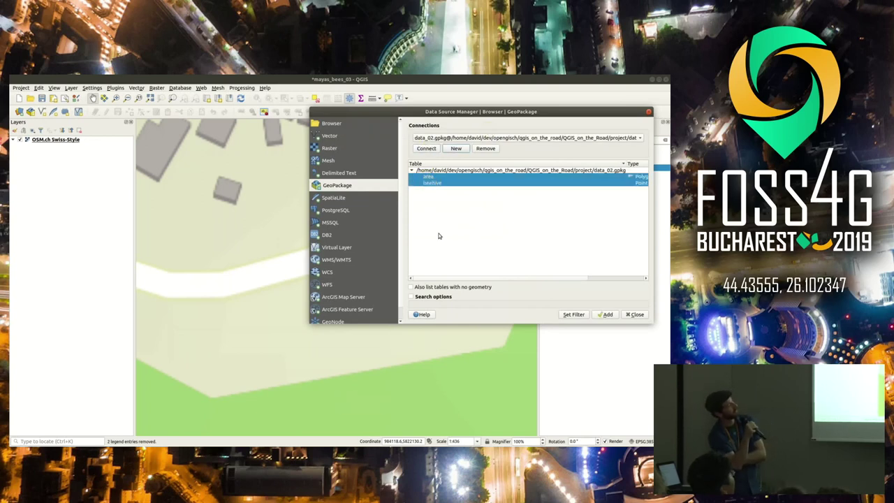
click(608, 315)
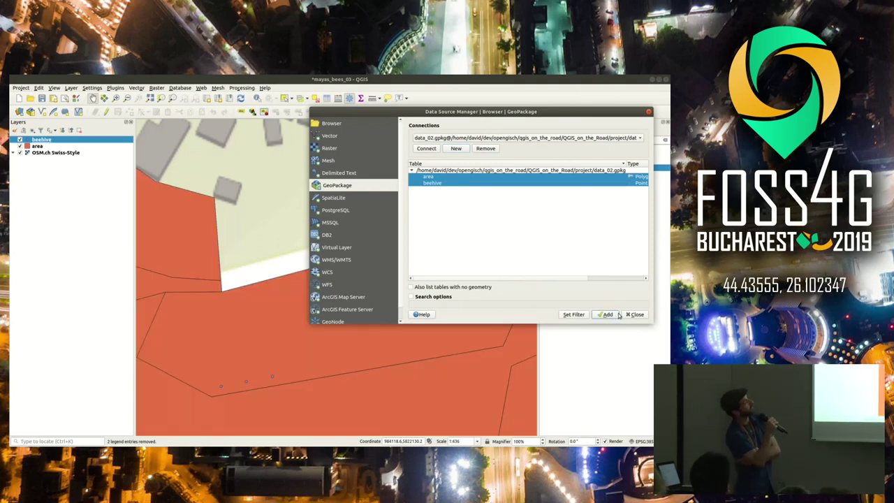
click(635, 315)
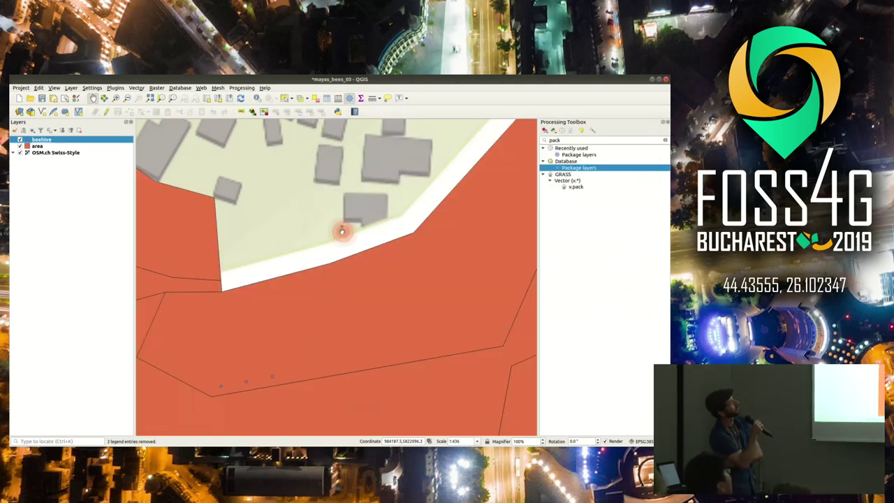
Step: Check the source GeoPackage path of the newly added beehive layer in its layer properties
right_click(31, 143)
click(83, 285)
drag(417, 114, 388, 113)
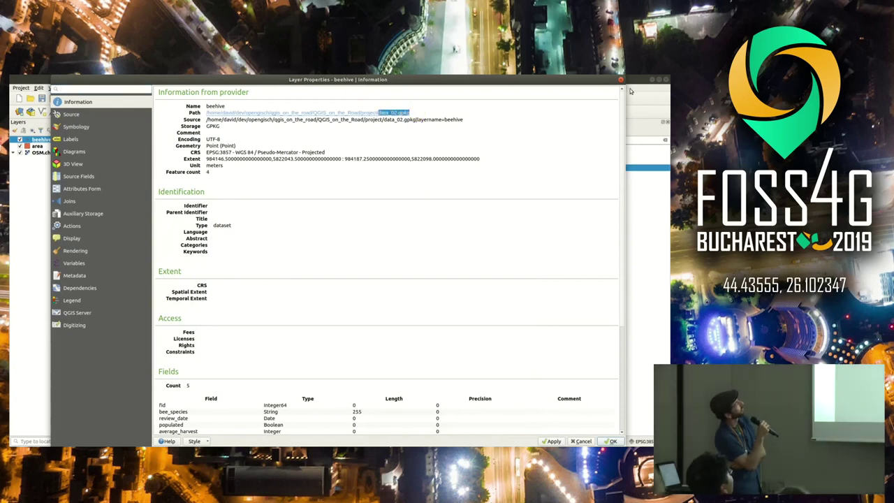
click(621, 81)
Step: Check the source GeoPackage path of the newly added area layer in its layer properties
right_click(36, 146)
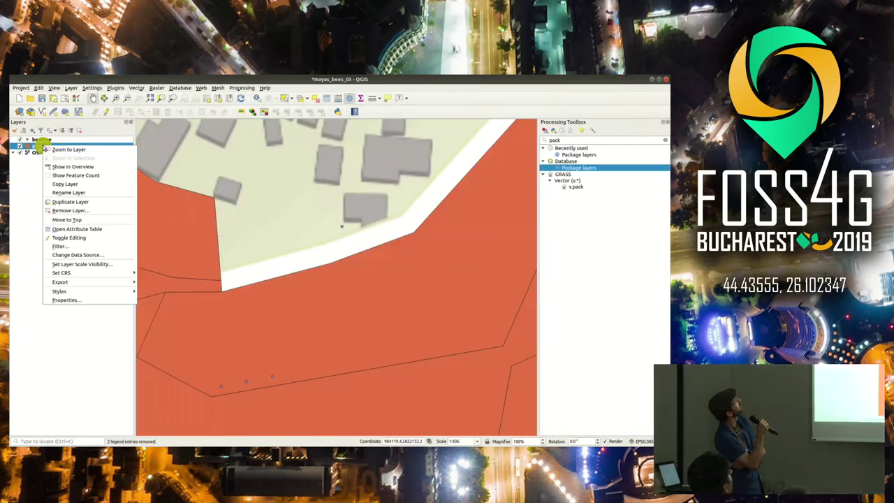
click(77, 306)
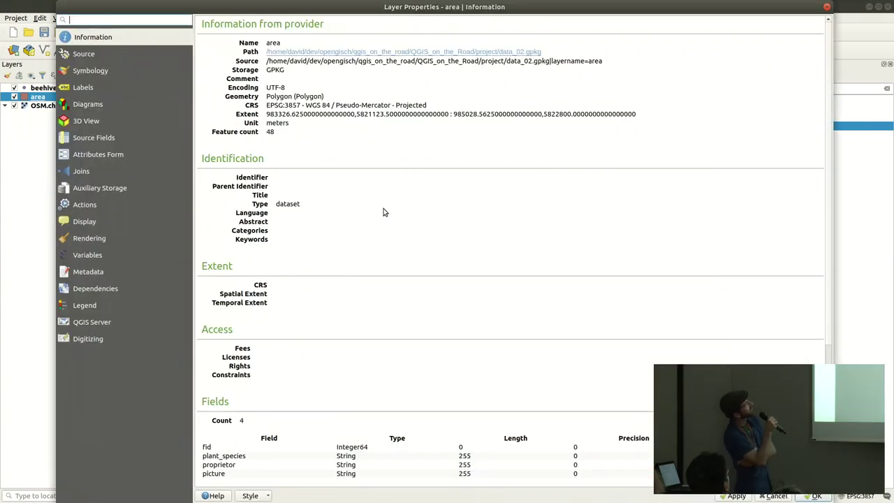
drag(542, 52, 500, 53)
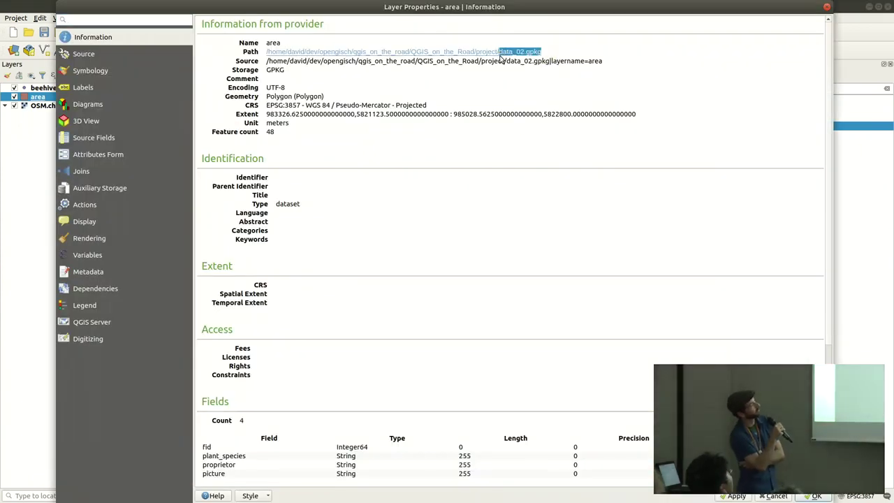
click(826, 7)
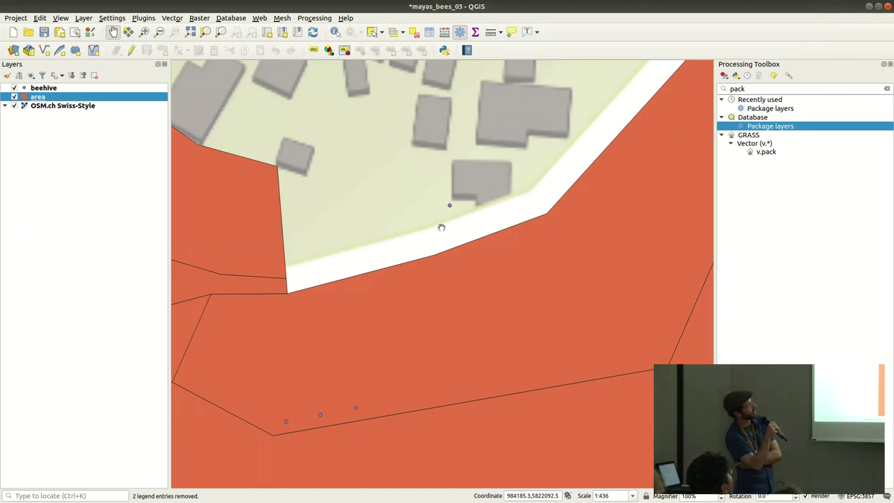
Step: Close the Processing Toolbox
scroll(438, 227, down, 10)
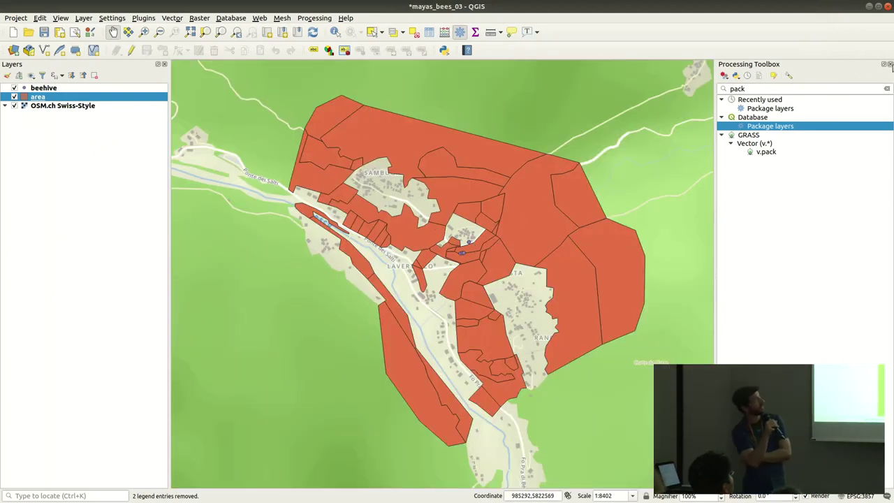
click(889, 64)
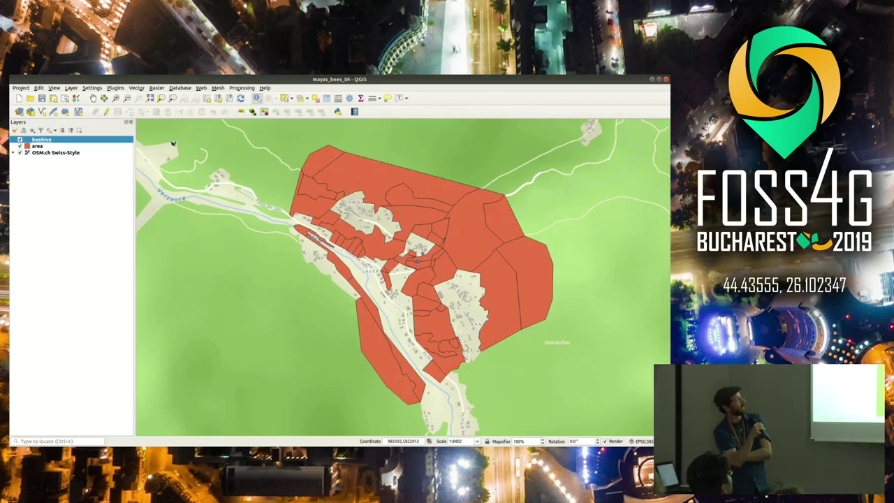
Step: Set the area layer's symbology to Categorized on the plant_species column with random colors and classify its values
click(93, 97)
drag(349, 279, 297, 274)
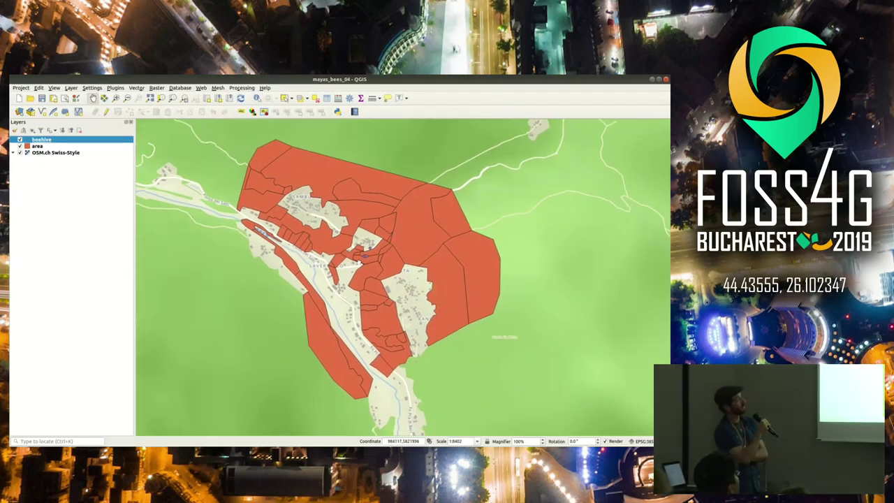
scroll(356, 252, up, 1)
drag(355, 195, 330, 245)
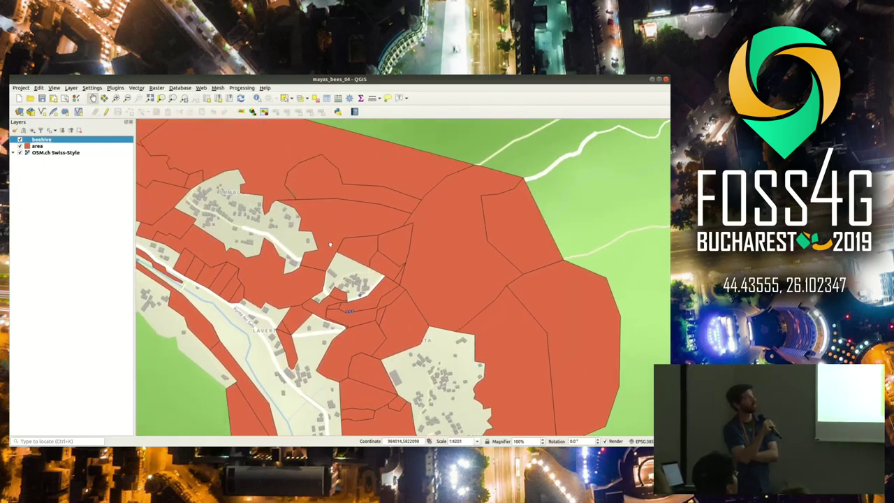
right_click(37, 146)
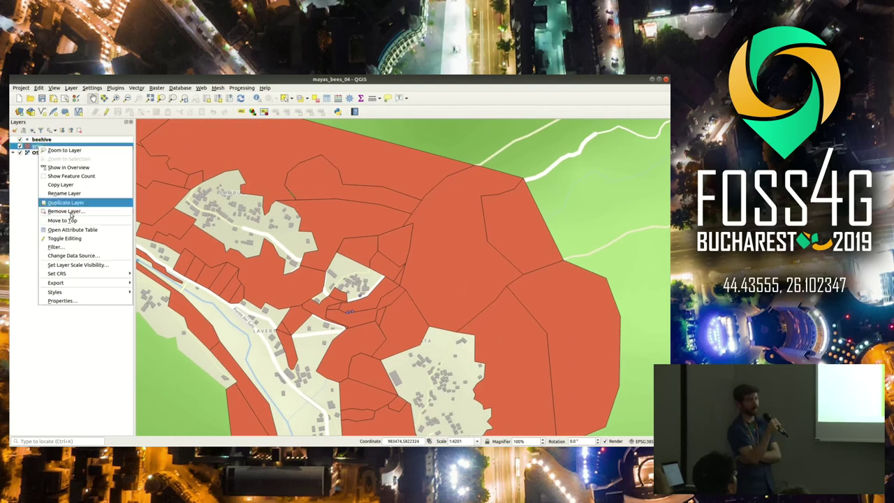
click(88, 301)
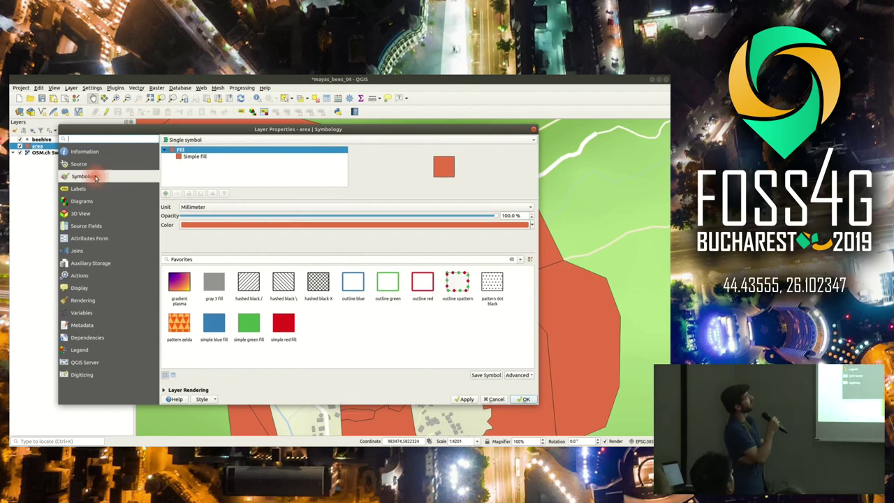
click(223, 141)
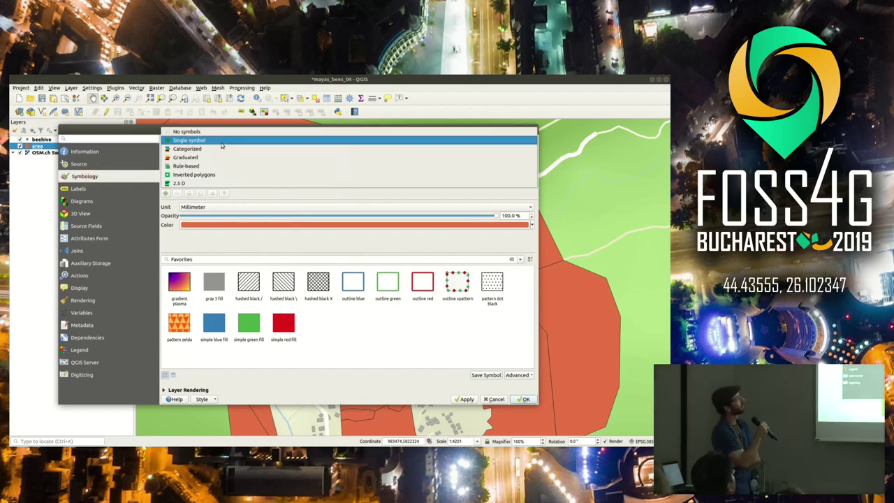
click(217, 150)
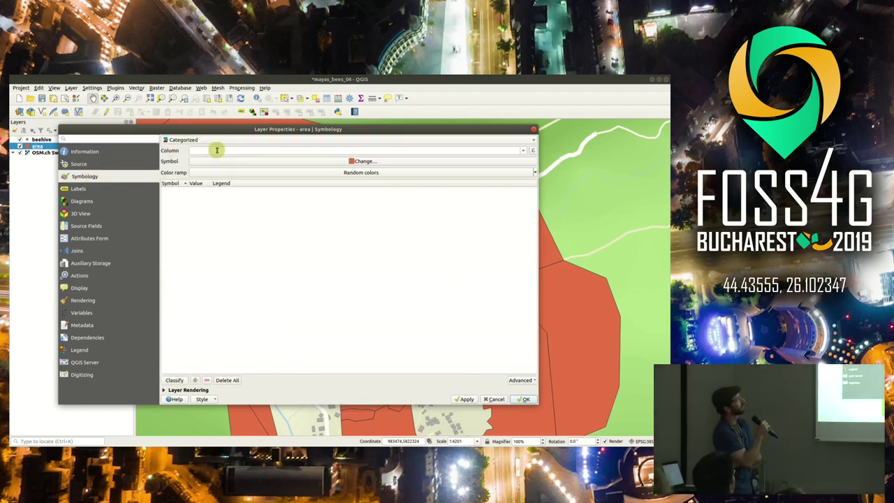
click(523, 152)
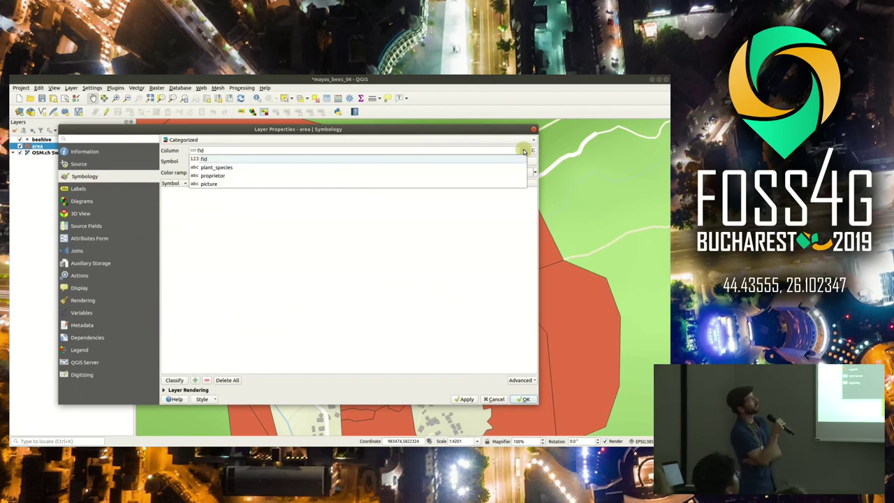
click(223, 168)
click(175, 380)
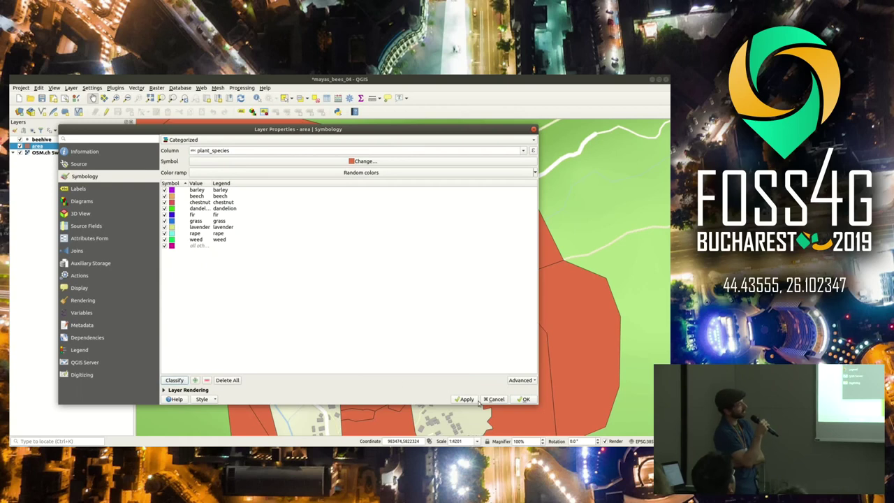
Step: Confirm the area layer's categorized plant-species symbology and close its properties
click(524, 399)
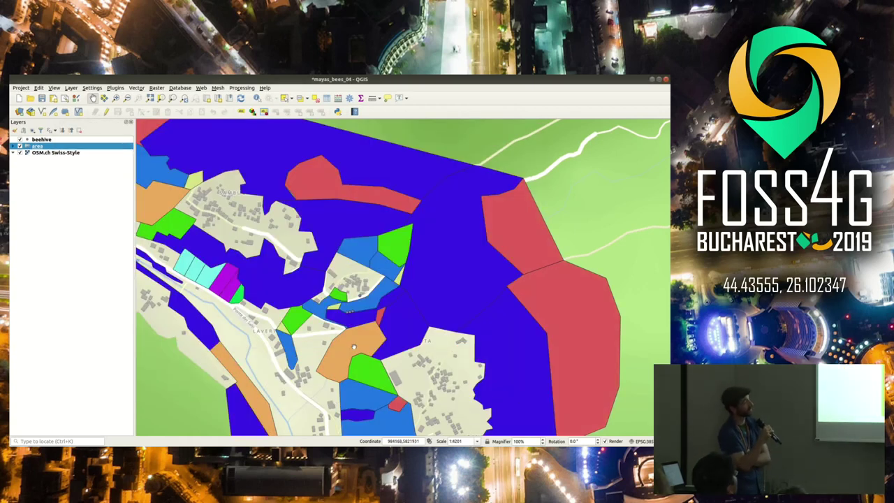
Step: Identify differently coloured area polygons around the central village to read their plant species and other attributes
scroll(344, 299, up, 1)
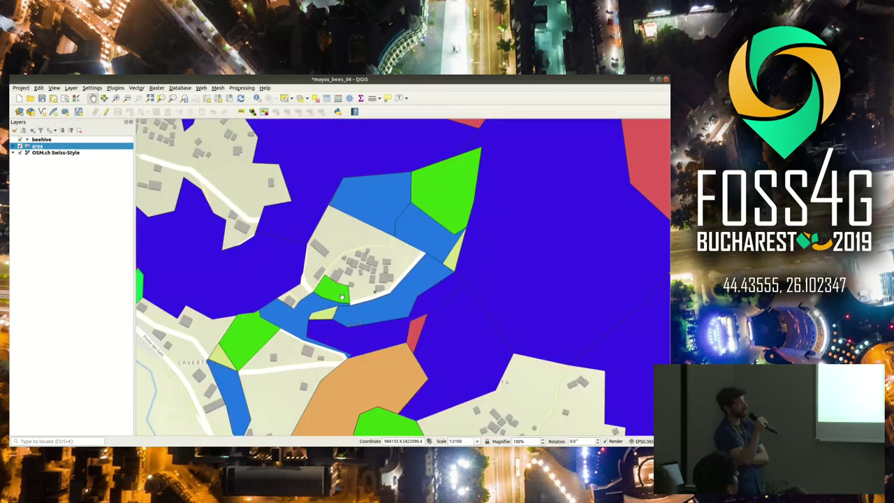
click(257, 98)
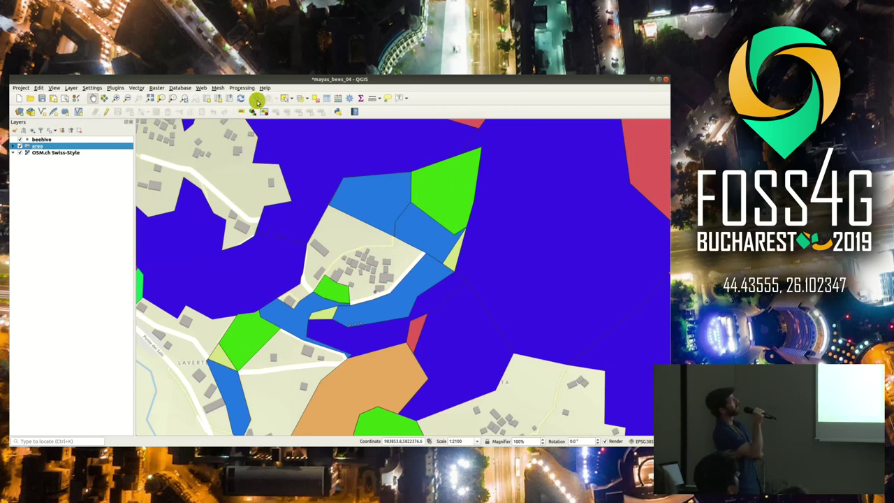
click(375, 312)
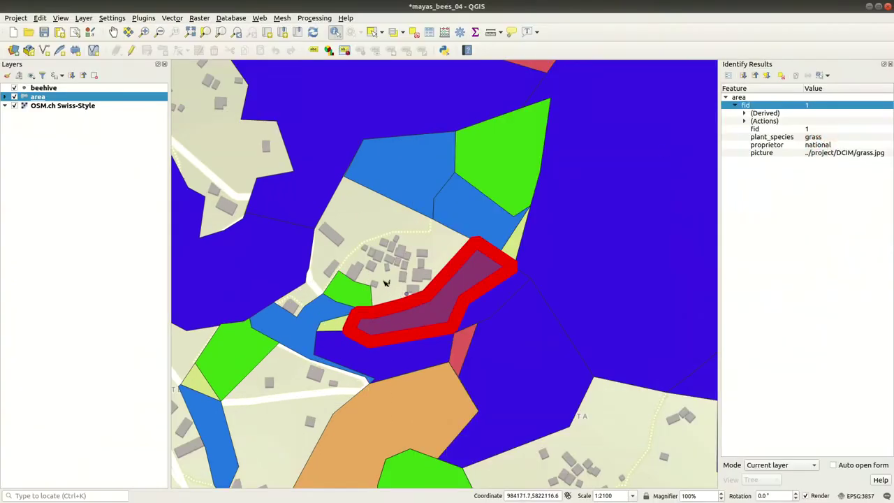
click(354, 282)
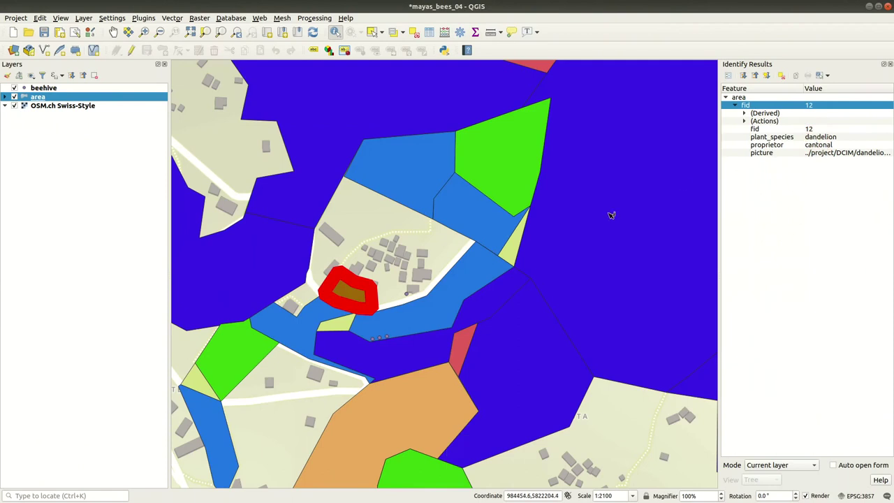
click(303, 254)
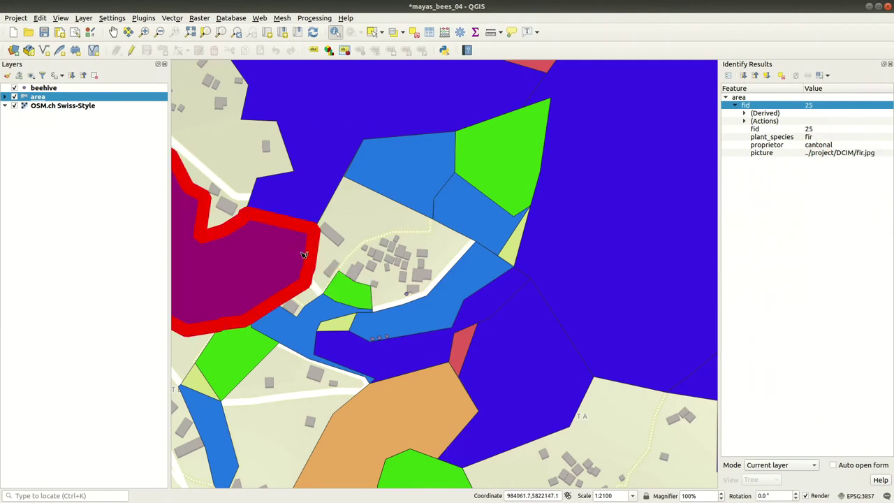
click(328, 198)
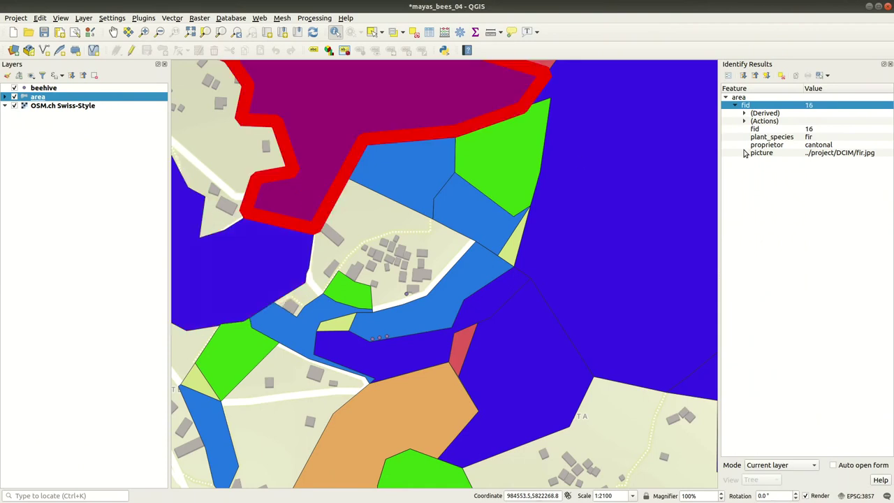
Step: Identify the red area polygons north, east and south-east of the village to read their plant species
scroll(488, 186, down, 2)
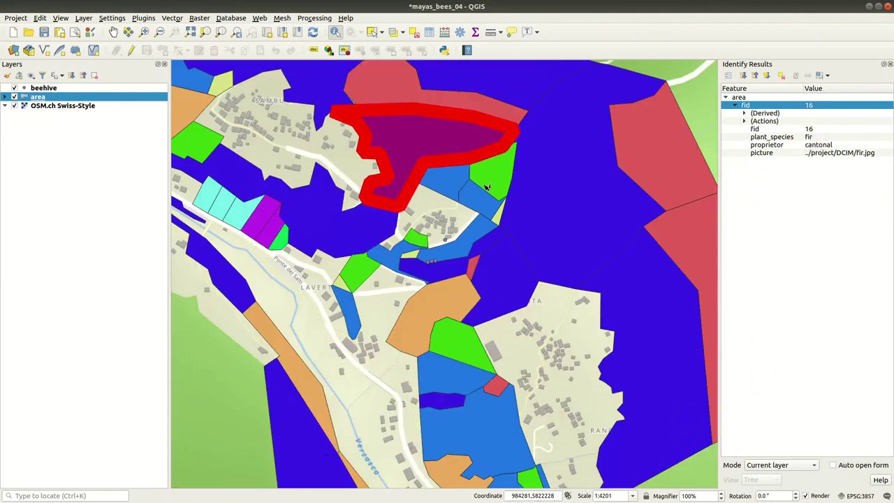
scroll(489, 185, up, 1)
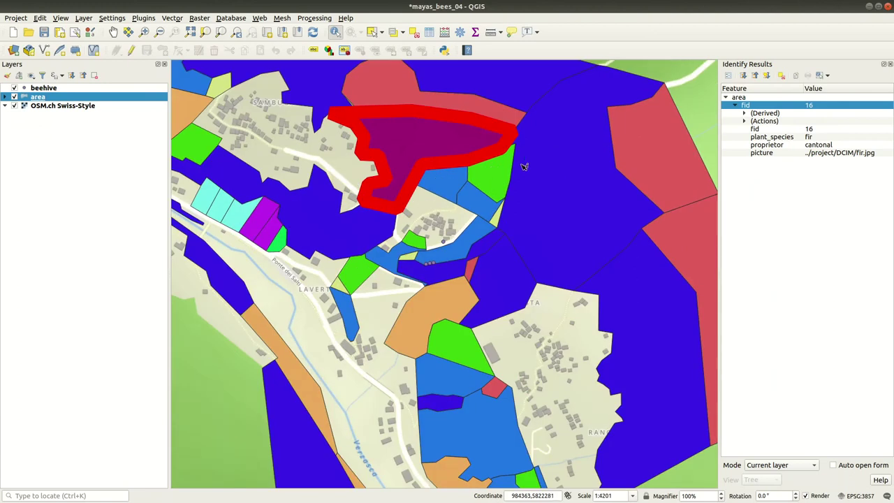
click(494, 111)
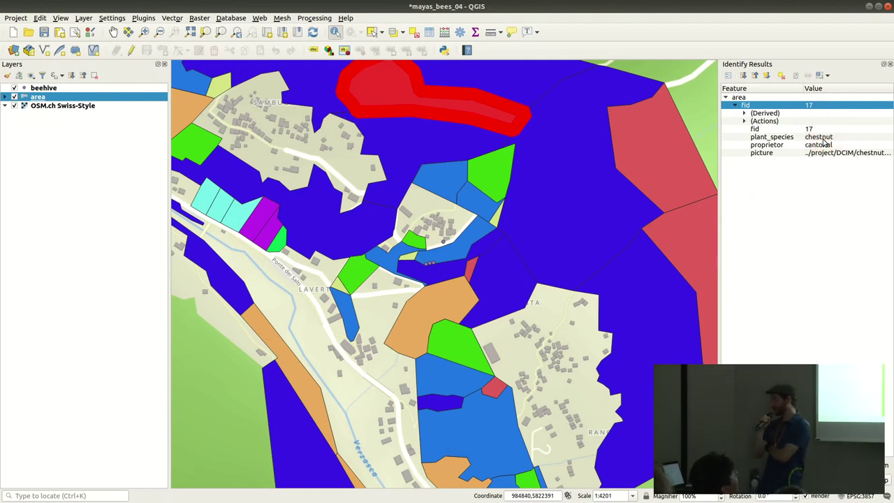
scroll(496, 193, down, 1)
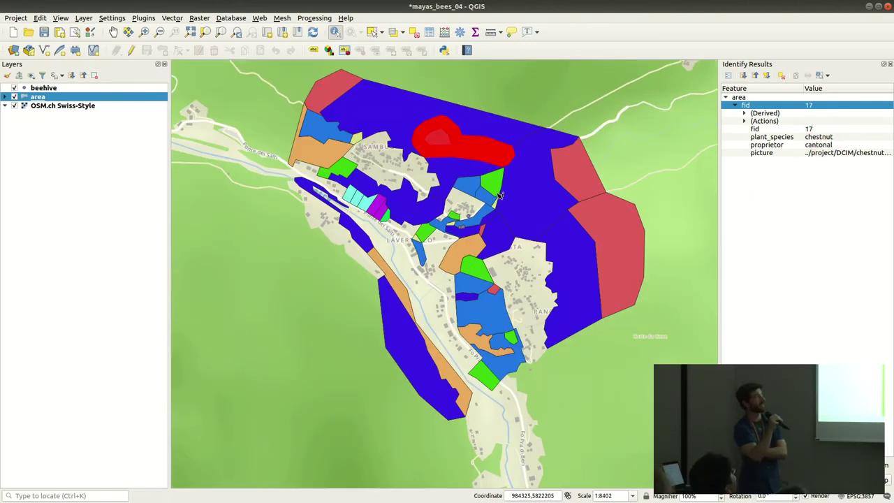
click(580, 189)
click(620, 237)
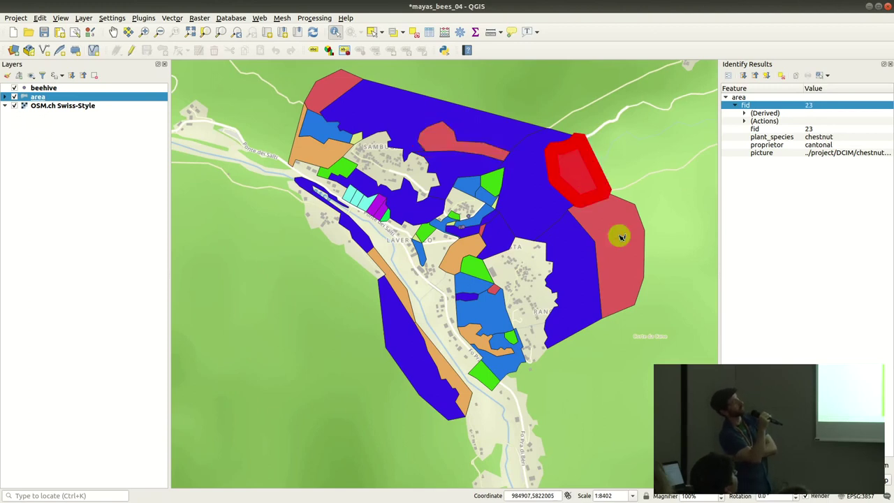
scroll(469, 201, up, 2)
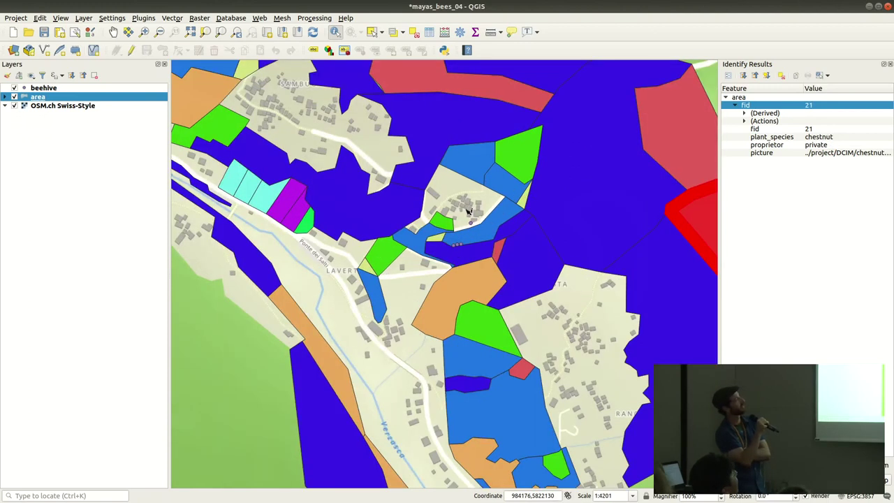
click(528, 290)
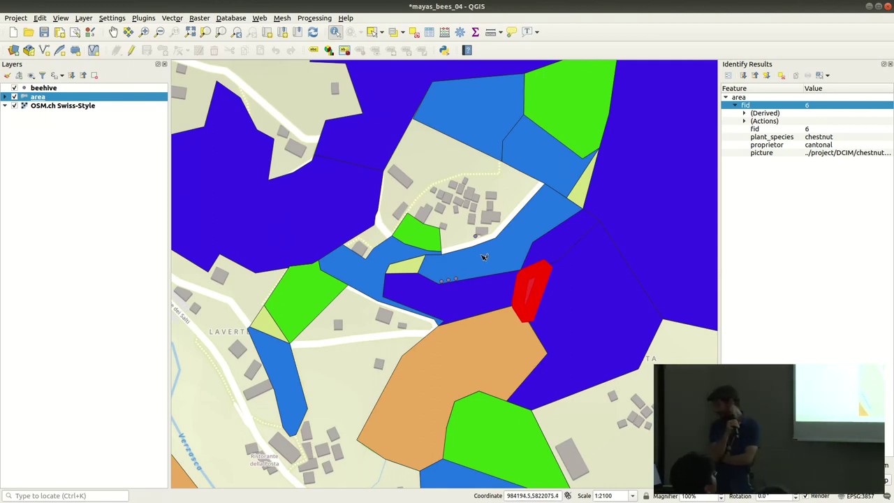
Step: Identify the large eastern polygons and the polygons meeting along the northern red area's border, then switch to the presentation slides
scroll(484, 257, down, 2)
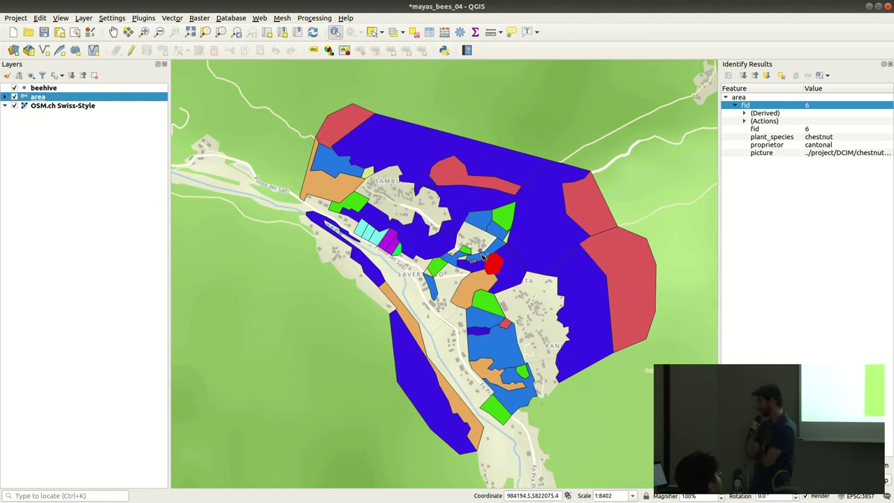
click(599, 252)
click(581, 212)
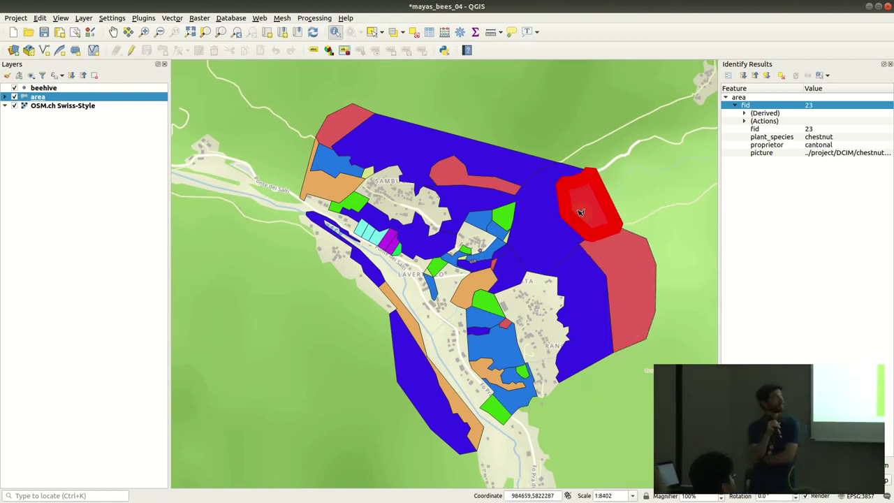
click(499, 190)
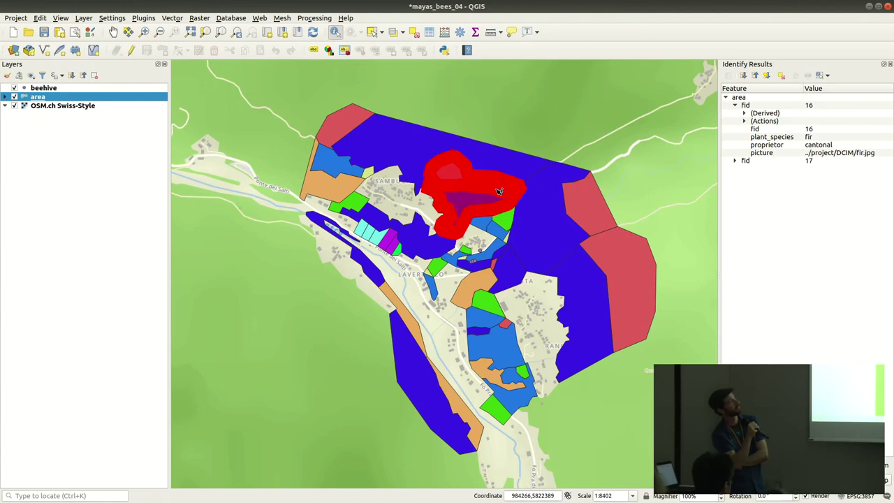
click(502, 184)
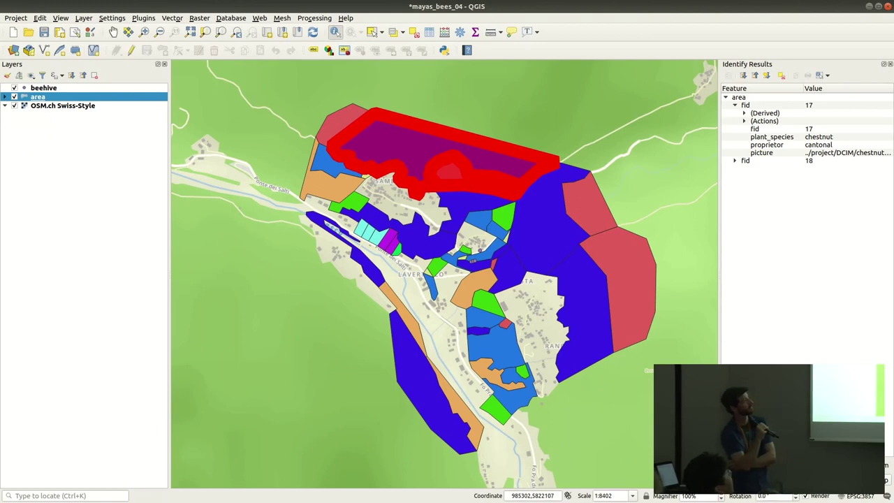
key(alt+Tab)
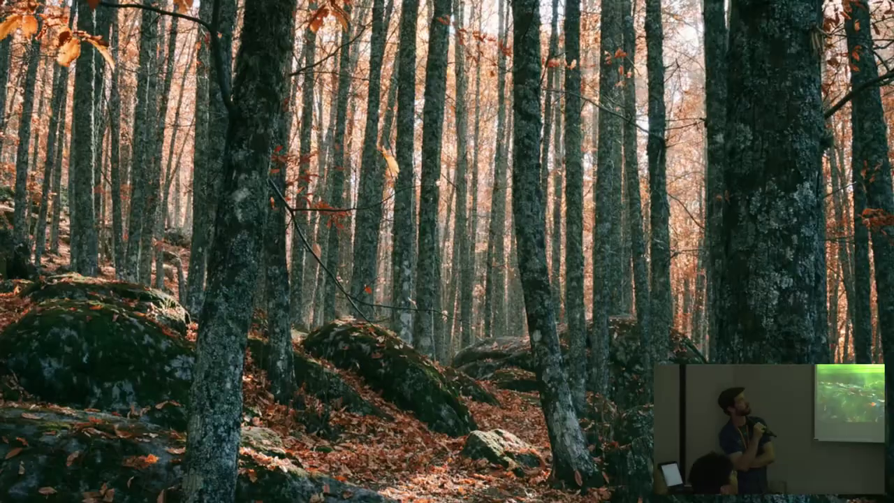
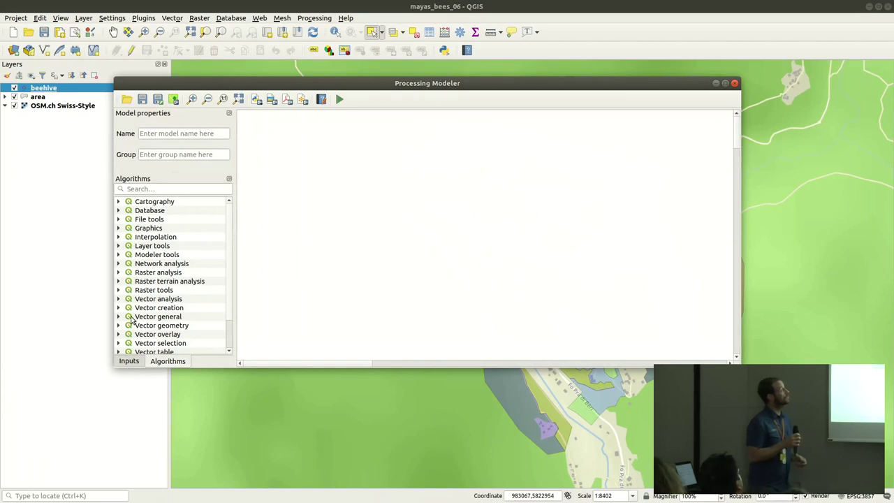
Step: Add a mandatory Vector Features input named "GPX File" with Point geometry to the model
click(127, 361)
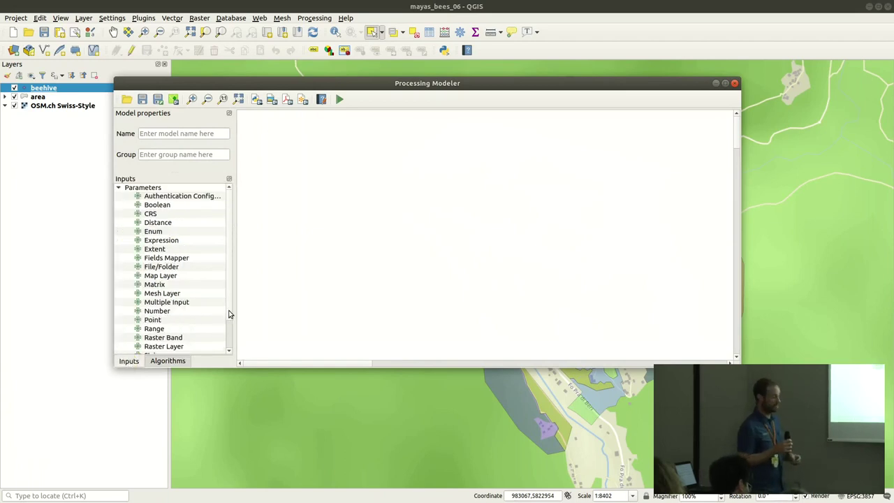
scroll(230, 315, down, 2)
drag(169, 333, 421, 245)
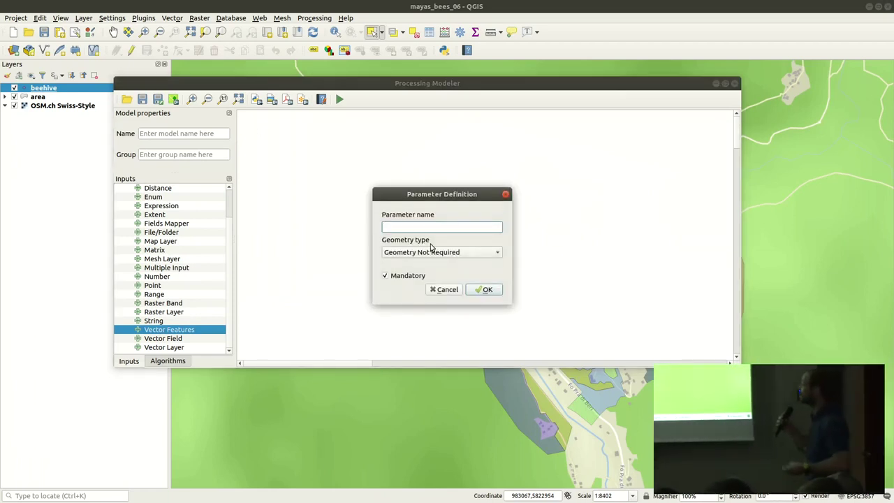
text(GPX File)
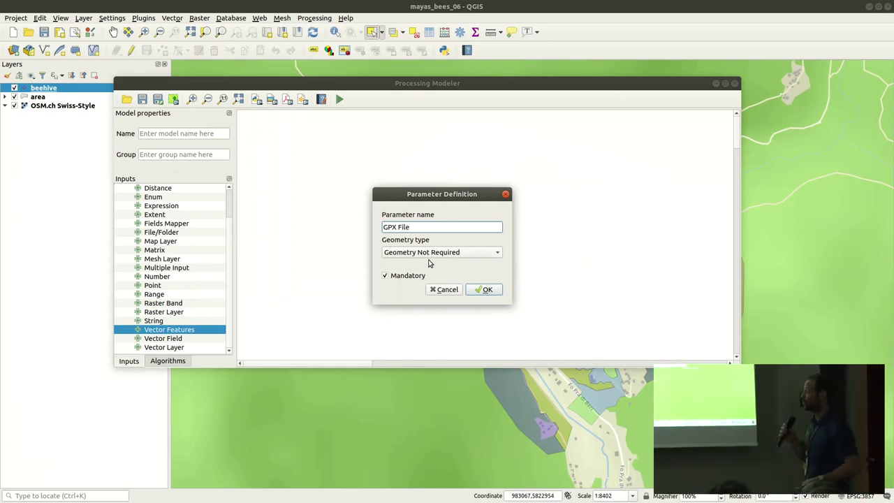
click(435, 254)
click(433, 264)
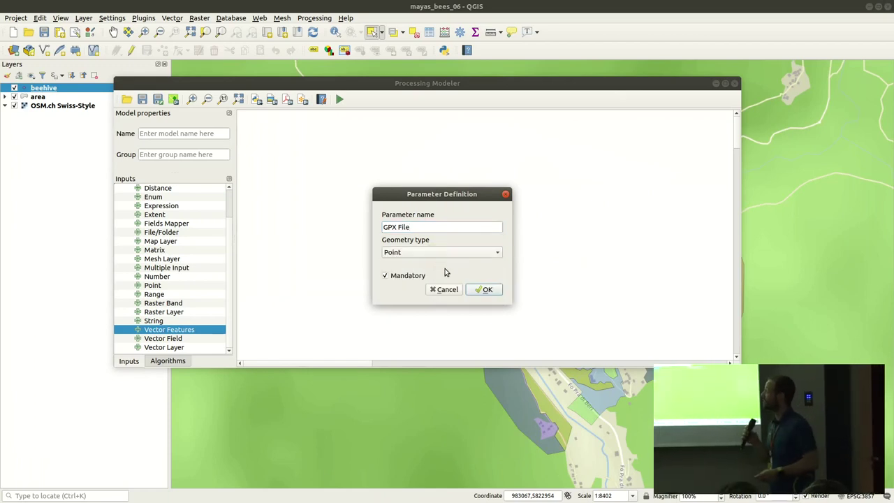
click(482, 292)
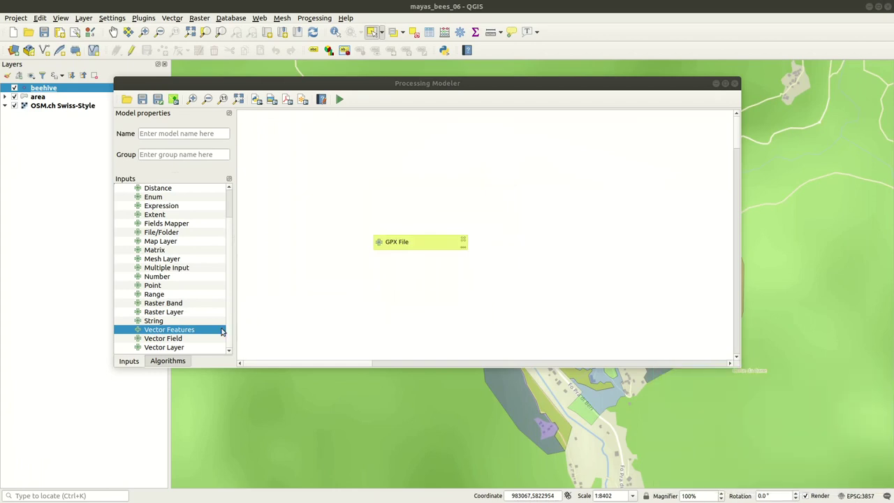
Step: Add the Feature filter algorithm to the model with GPX File as its input layer
click(167, 361)
click(204, 188)
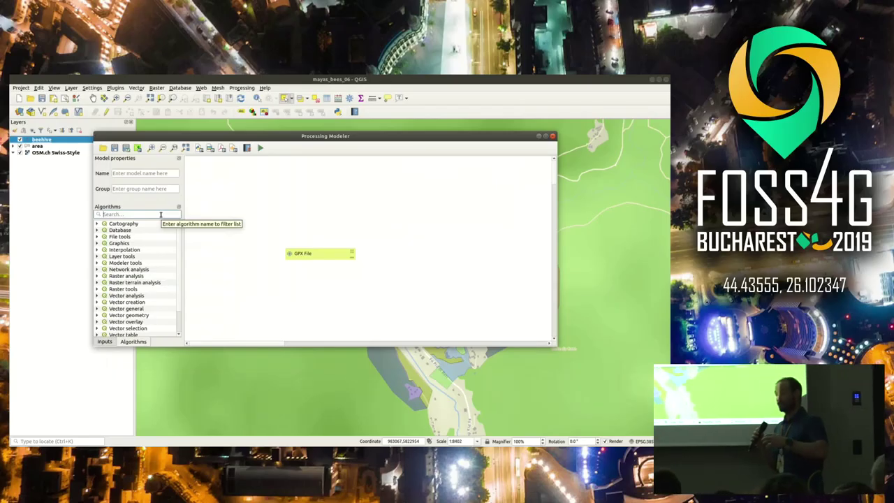
text(feature f)
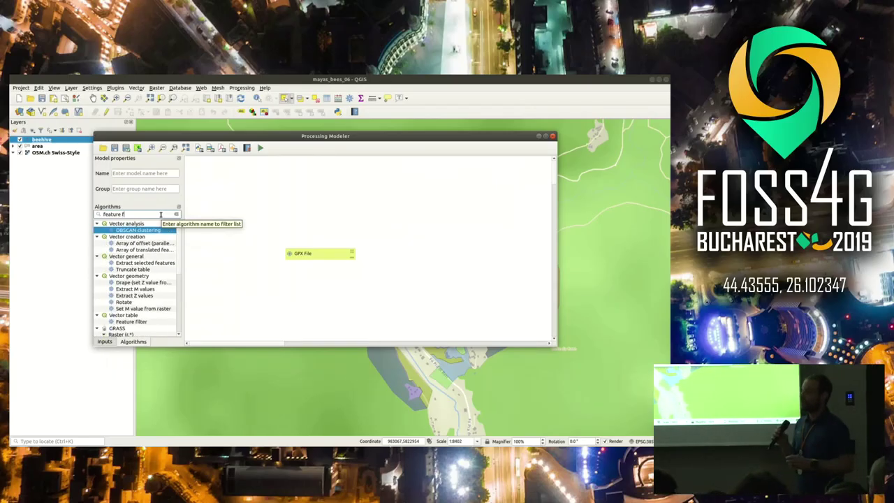
text(ilter)
drag(136, 230, 396, 284)
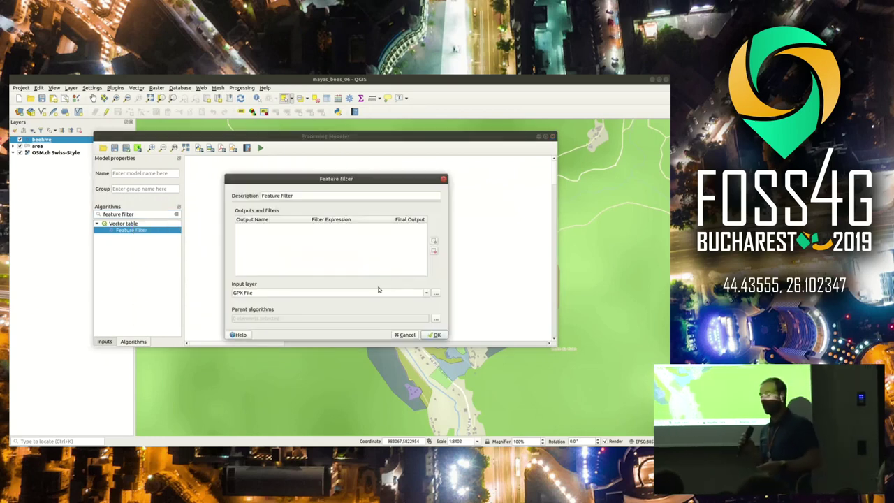
drag(329, 293, 190, 296)
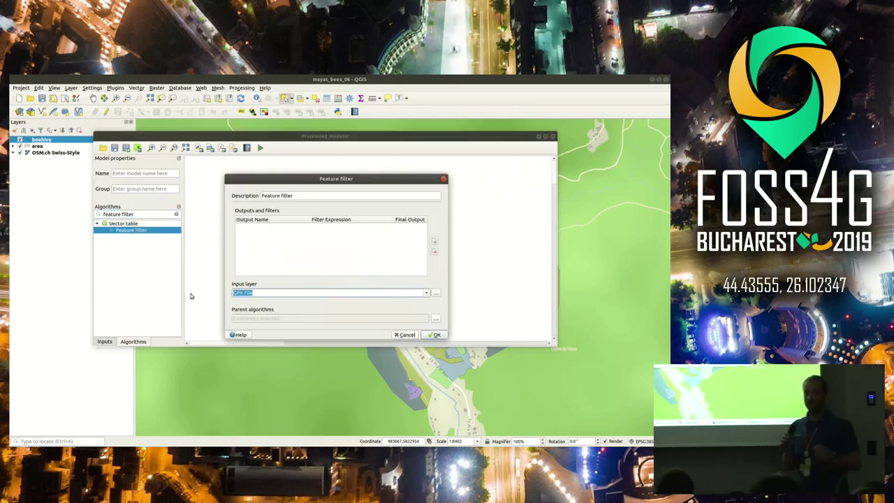
Step: Add an output named Beehive to the feature filter with the expression "type"='beehive'
click(434, 240)
click(244, 231)
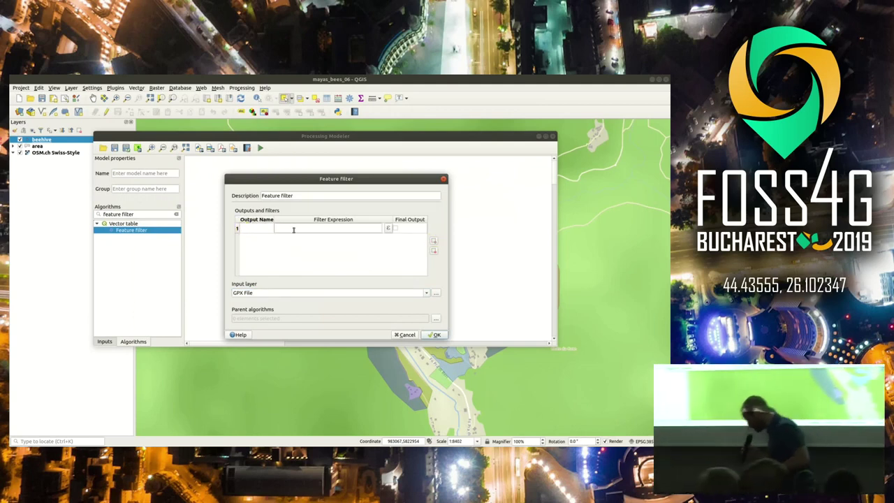
text(Beehive)
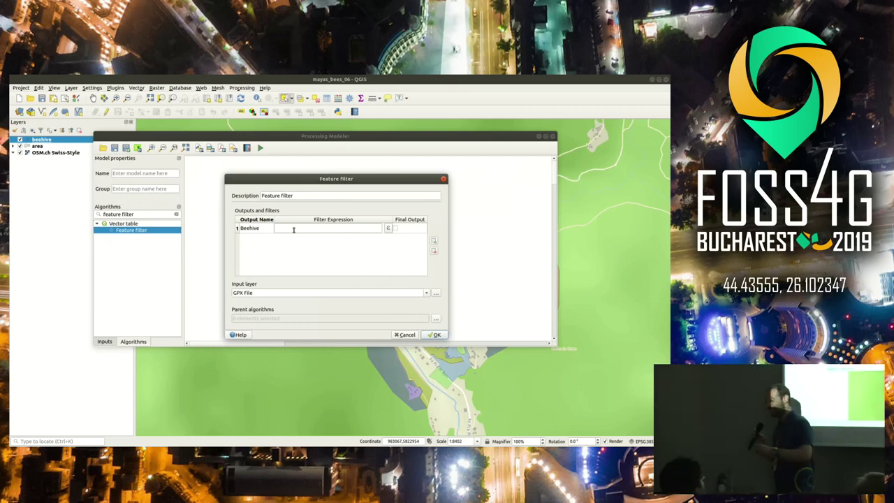
click(305, 231)
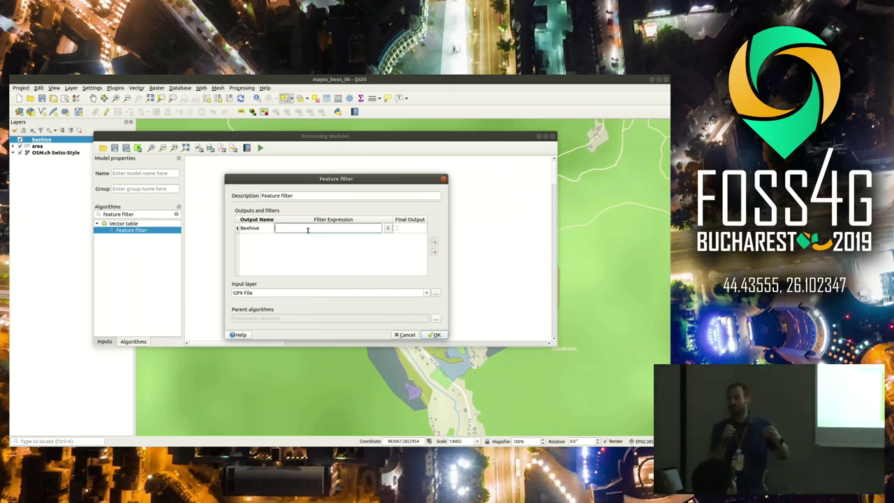
text("type")
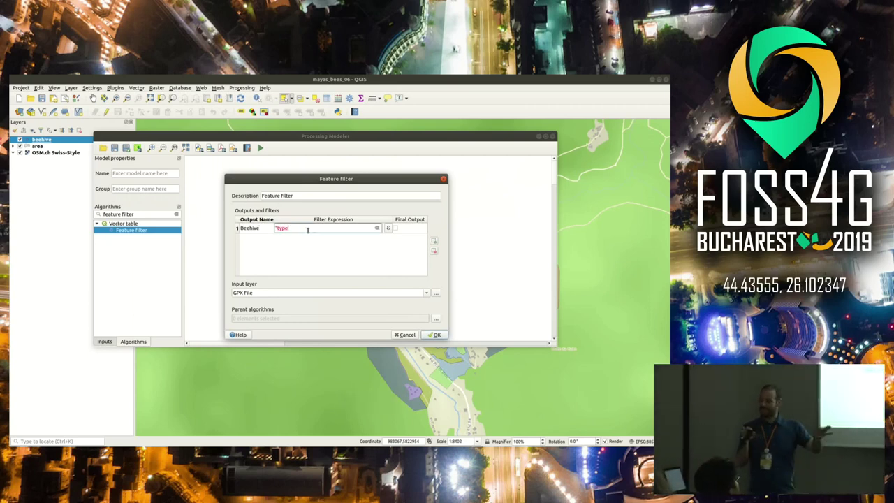
text(='be)
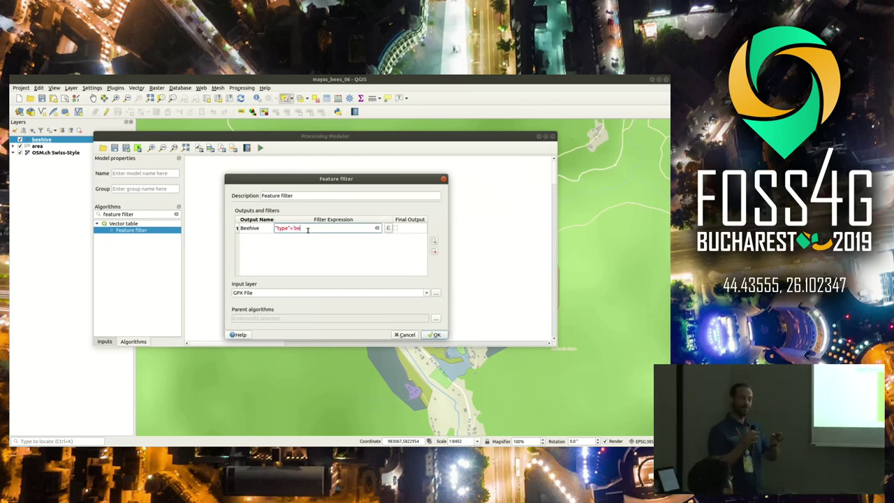
text(ehive')
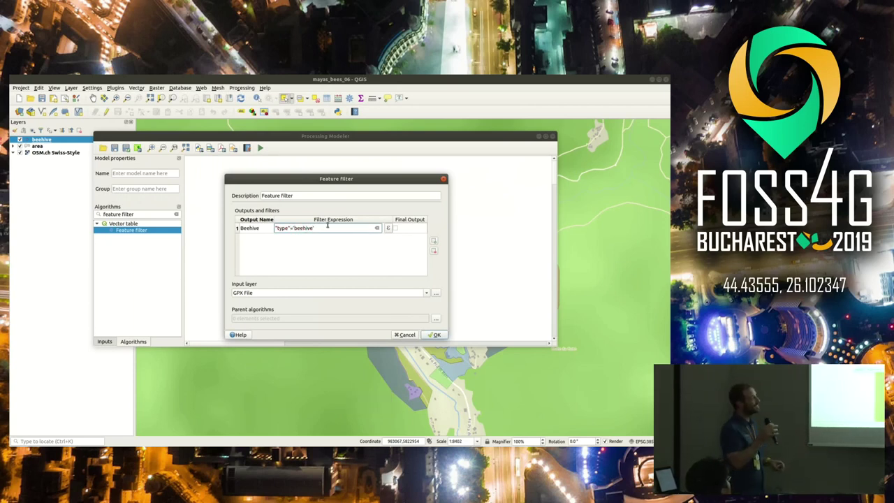
Step: Add a second output named Romantic tree to the feature filter with the expression "type"='romantic_tree'
click(433, 241)
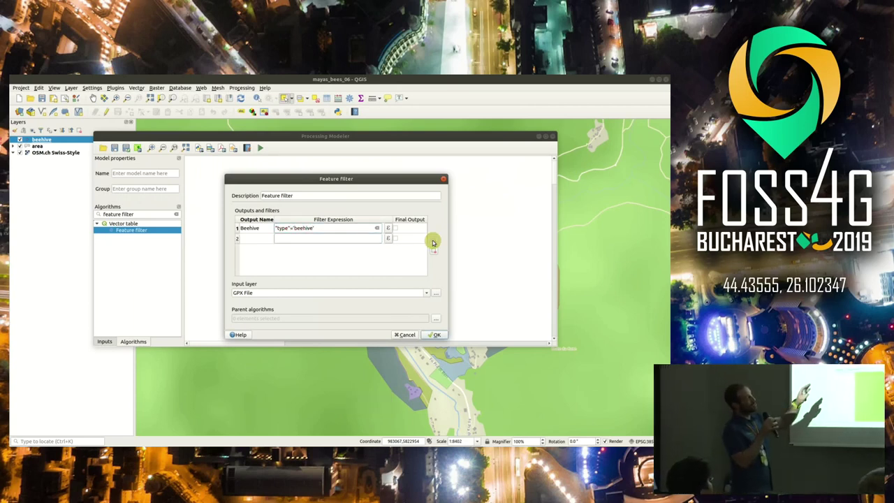
click(255, 239)
click(261, 238)
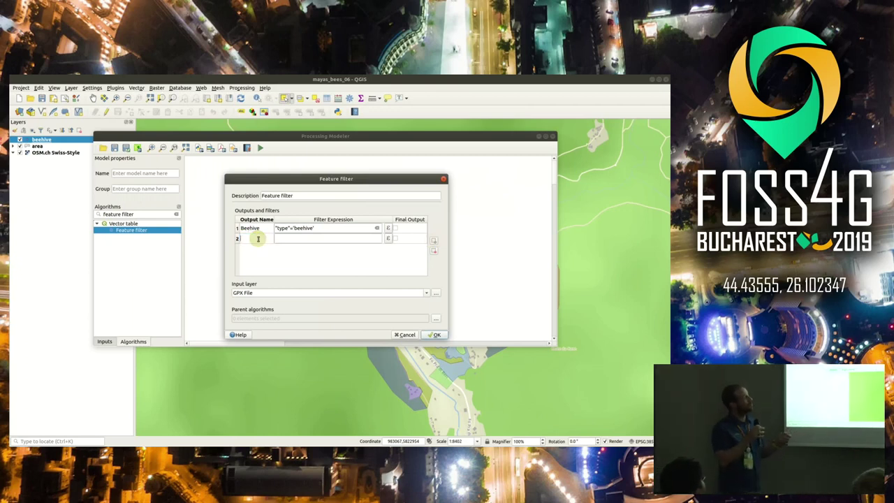
text(Romantic tree)
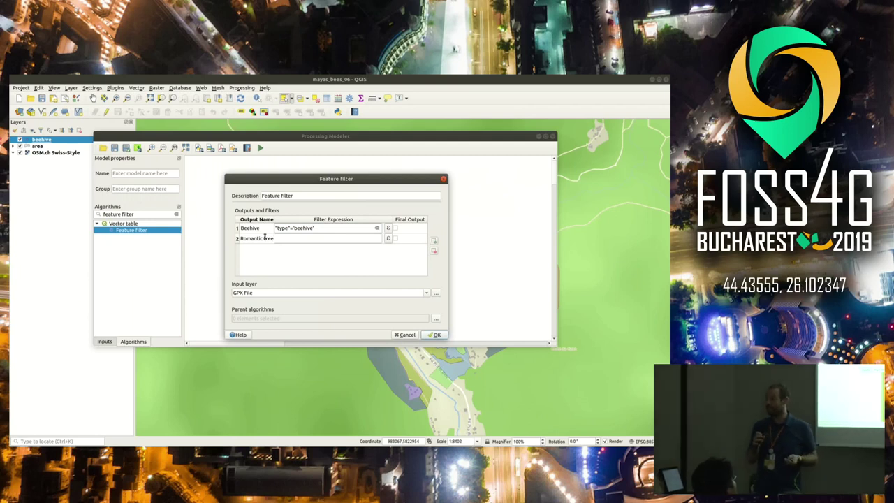
key(Tab)
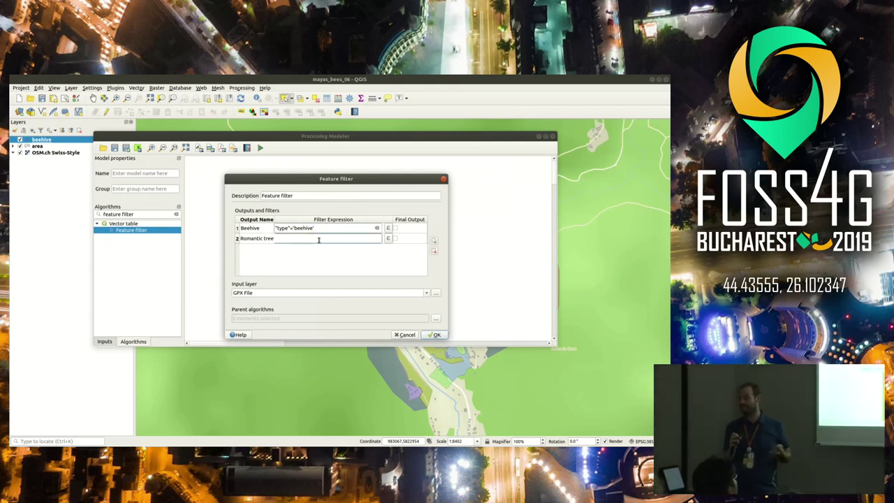
text("typ)
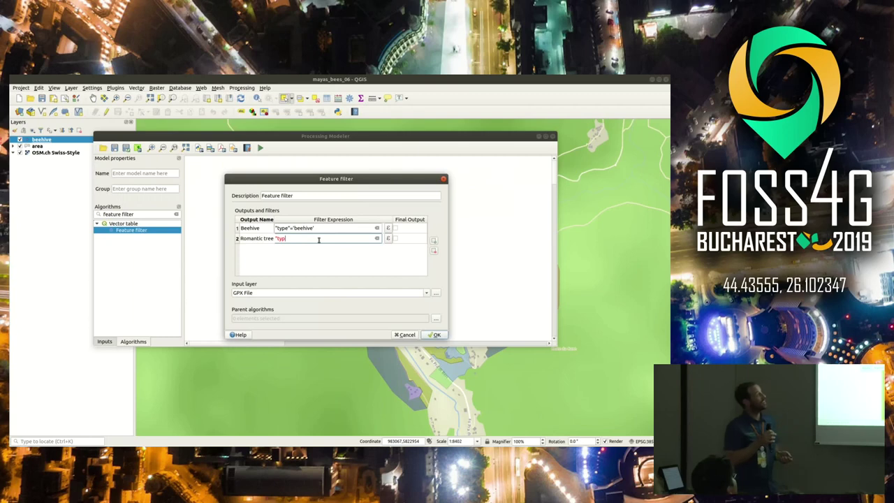
text(e"='r)
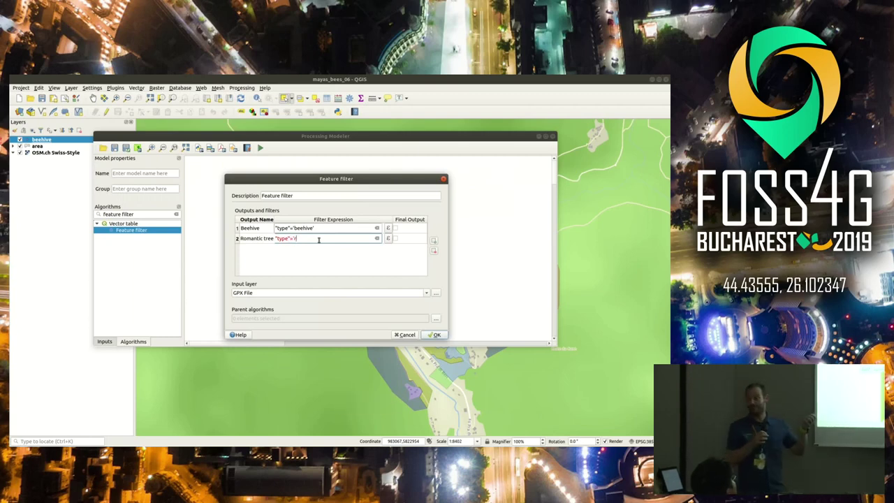
text(omantic_tr)
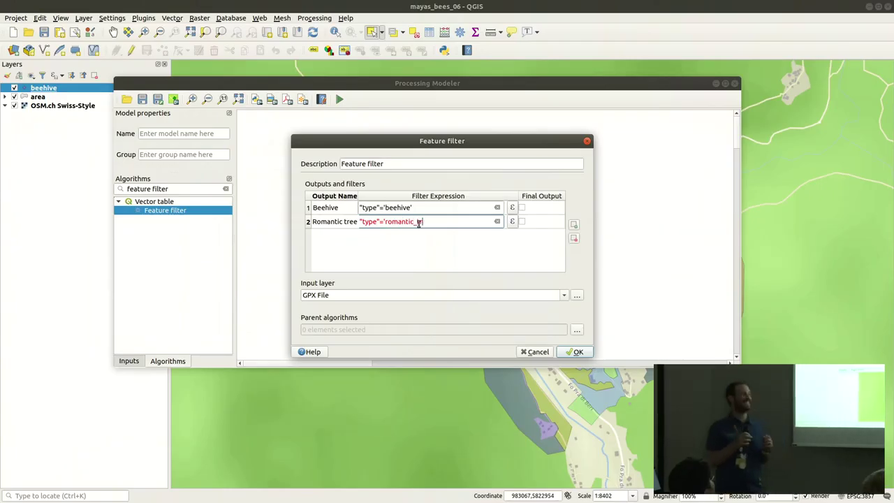
text(ee')
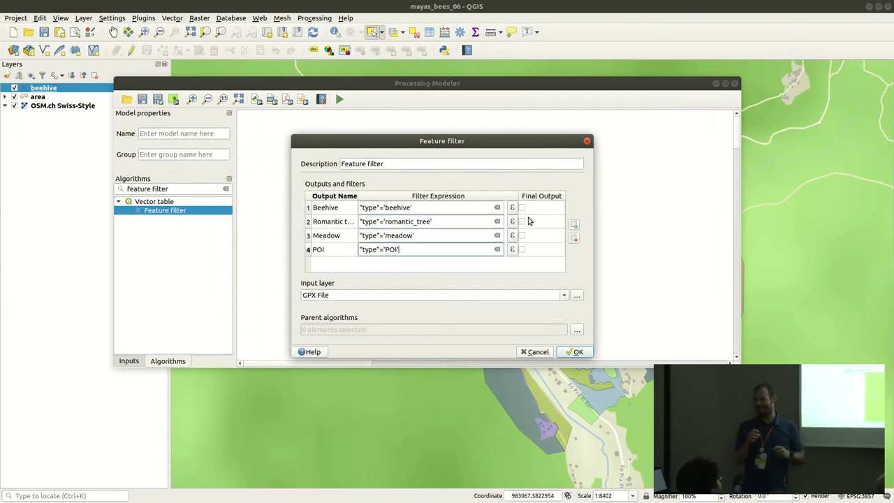
Step: Mark the Romantic tree, Meadow and POI outputs as final outputs and confirm the feature filter
click(521, 221)
click(521, 236)
click(521, 249)
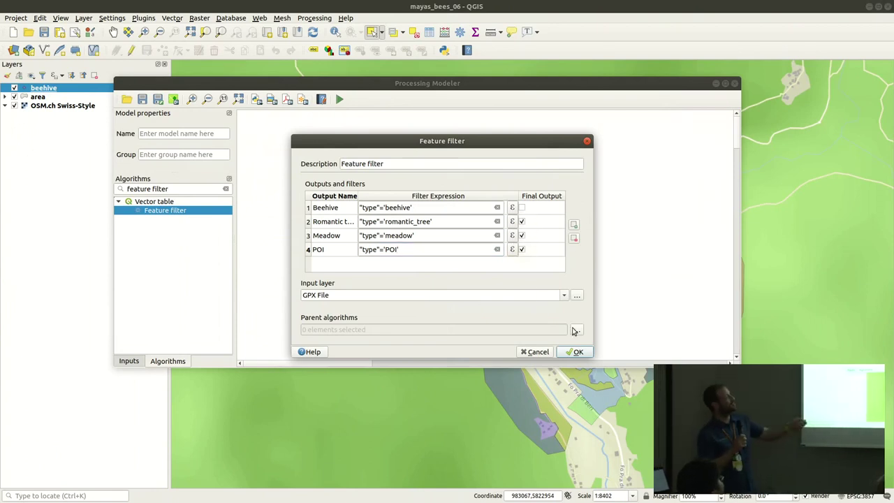
click(577, 352)
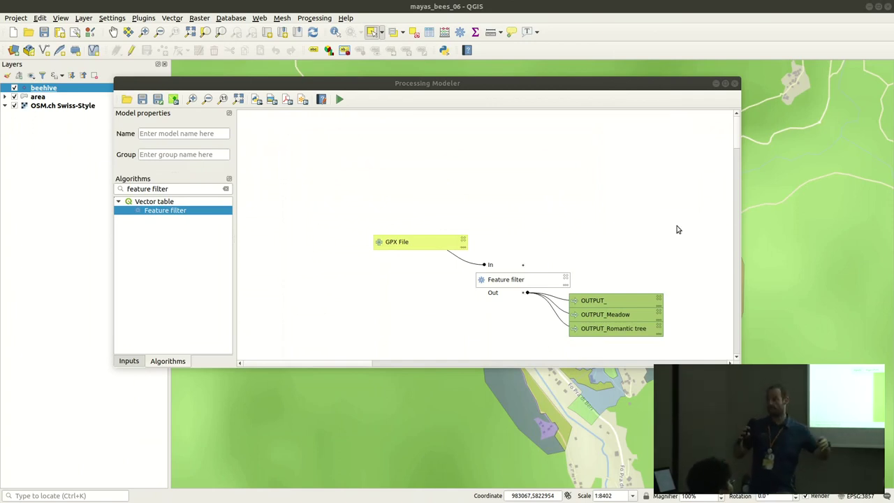
Step: Add the Refactor fields algorithm to the model with the feature filter's Beehive output as its input layer
triple_click(174, 188)
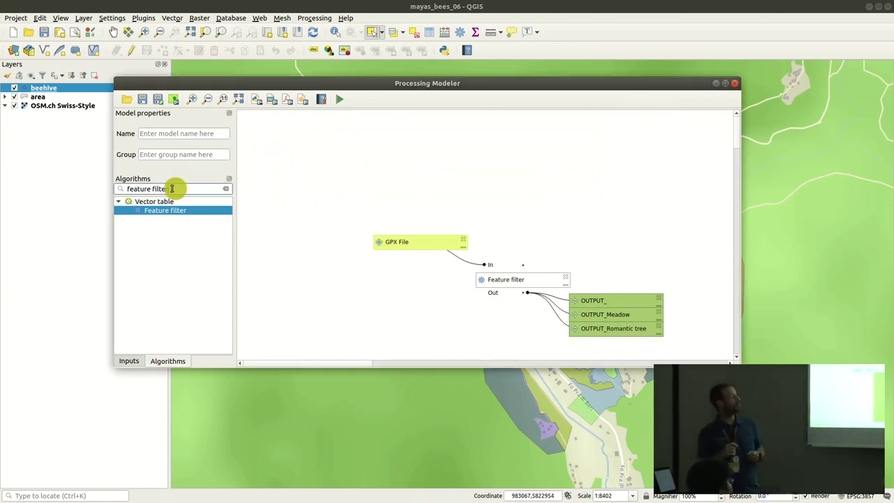
text(refa)
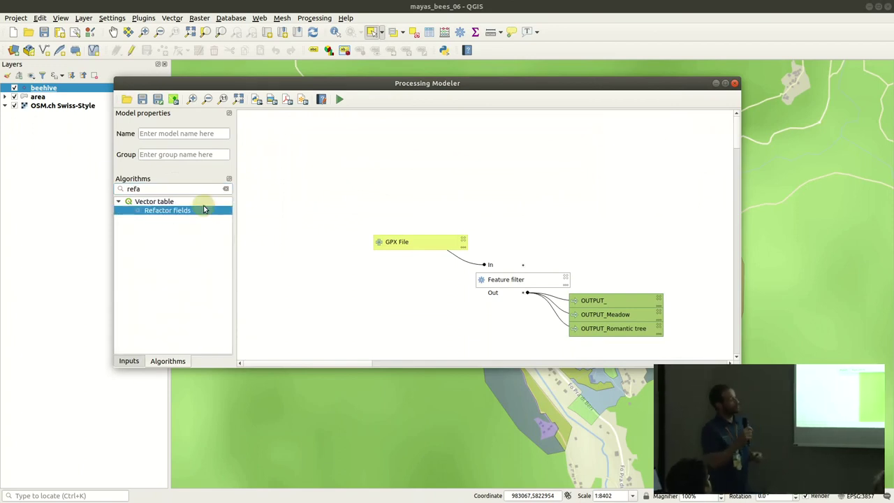
drag(203, 209, 432, 281)
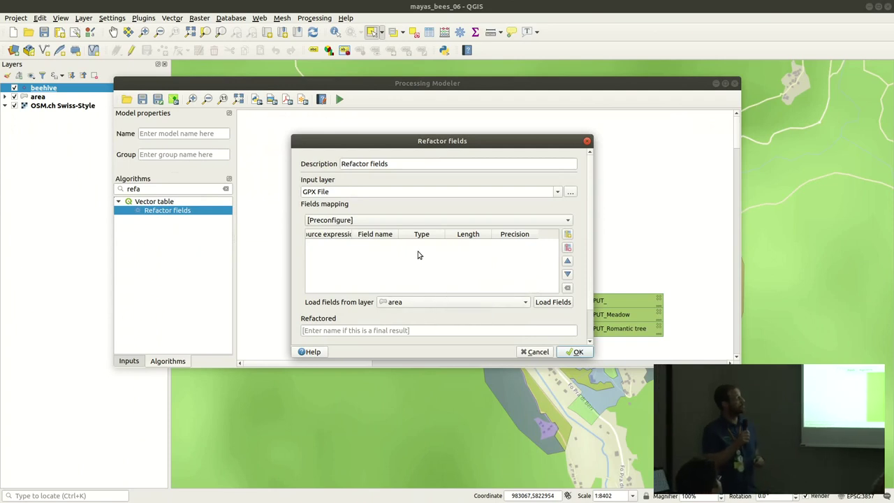
click(557, 191)
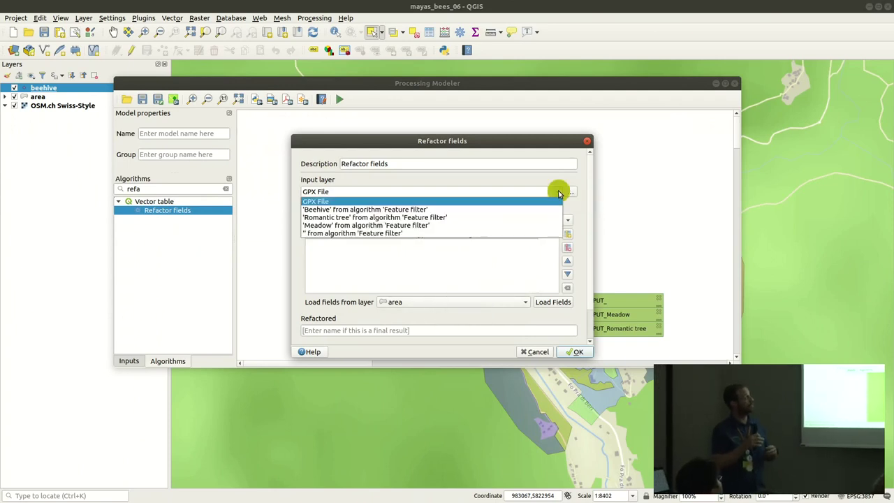
click(525, 210)
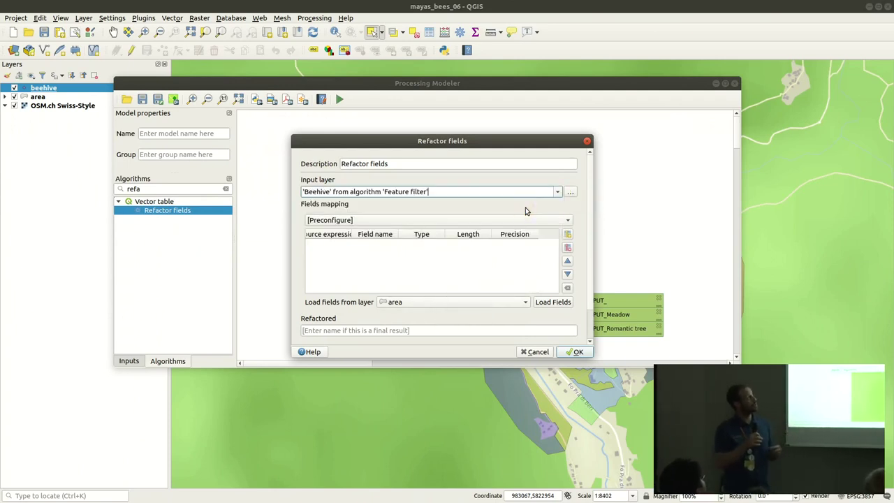
Step: Load the fields mapping from the beehive layer, name the refactored result Beehives and confirm the algorithm
click(517, 302)
click(495, 313)
click(542, 302)
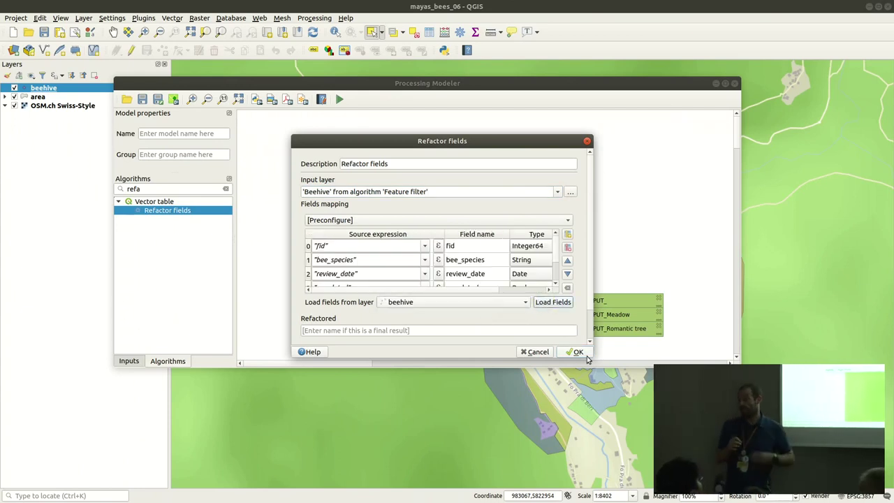
drag(592, 359, 671, 446)
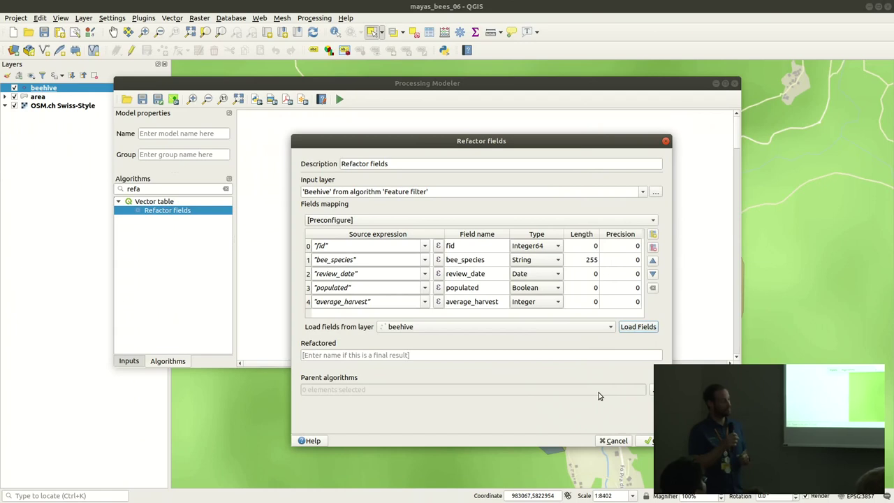
click(500, 354)
text(Beehives)
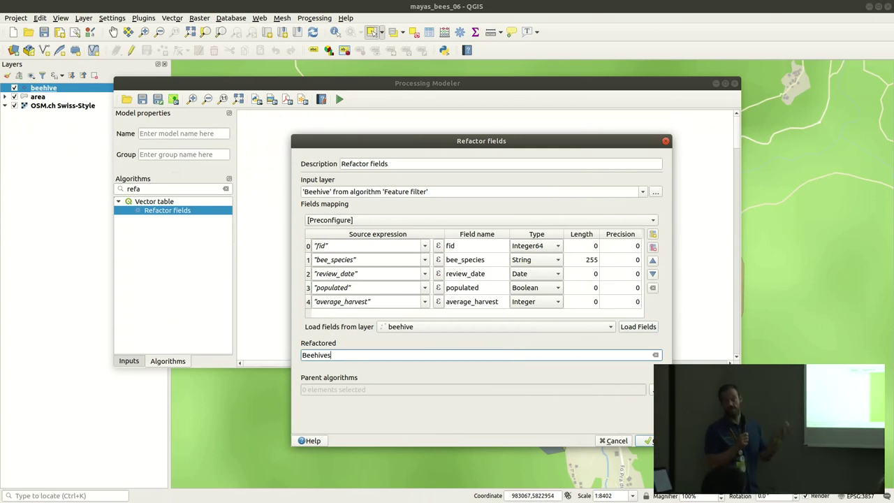
click(649, 440)
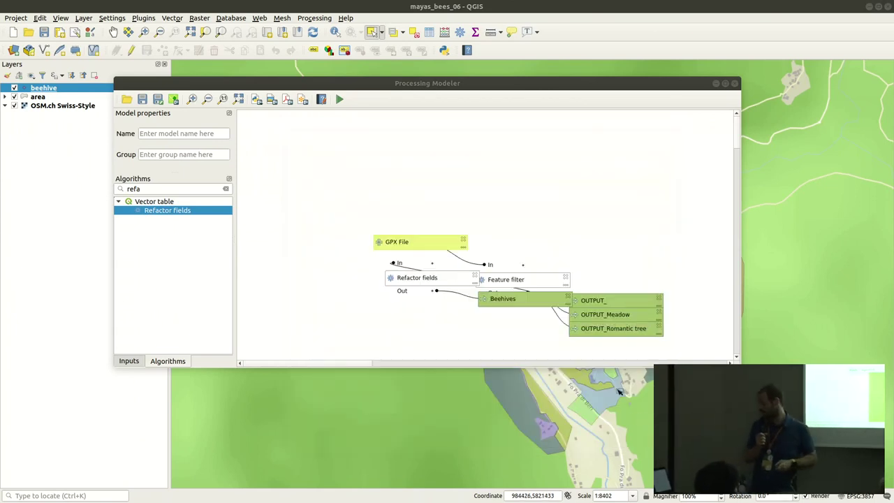
Step: Enlarge the modeler window and arrange the Refactor fields block below the feature filter, with the Beehives output beneath it
drag(734, 363, 798, 414)
drag(440, 280, 453, 318)
drag(538, 301, 430, 370)
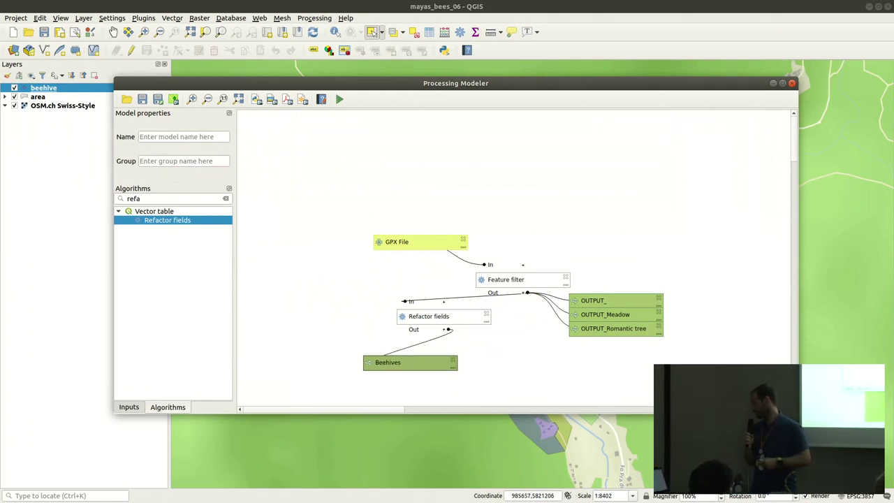
Step: Name the model GPX to QGIS, save it inside the project and close the modeler
click(199, 136)
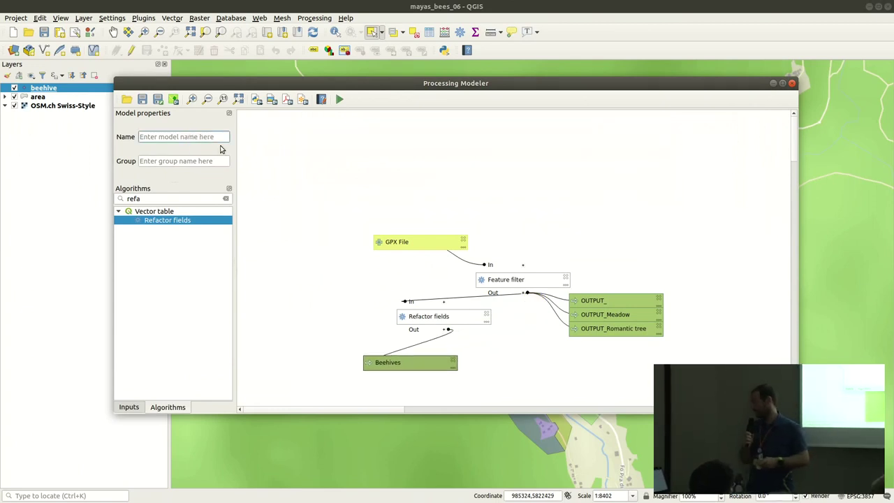
text(GPX)
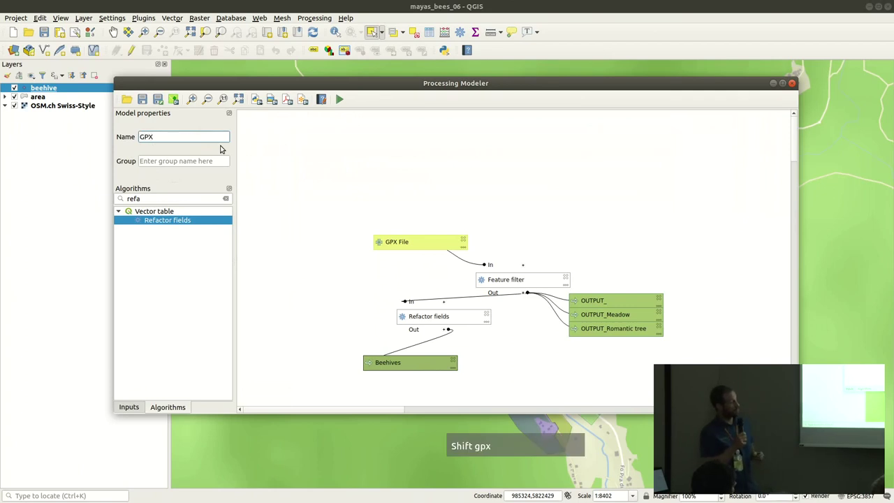
text( to QGIS)
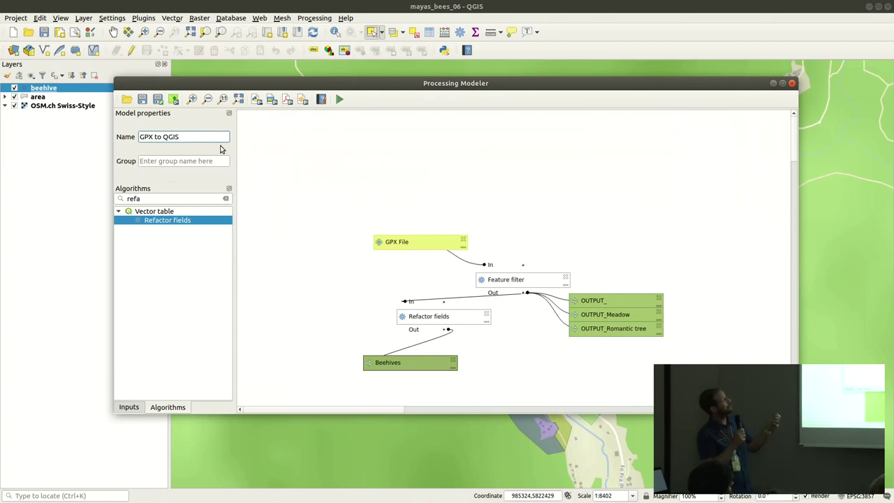
click(174, 100)
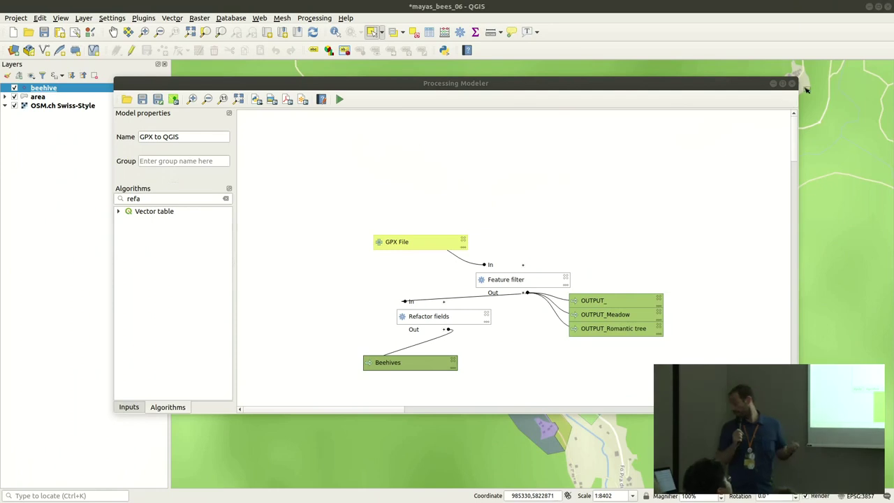
click(793, 84)
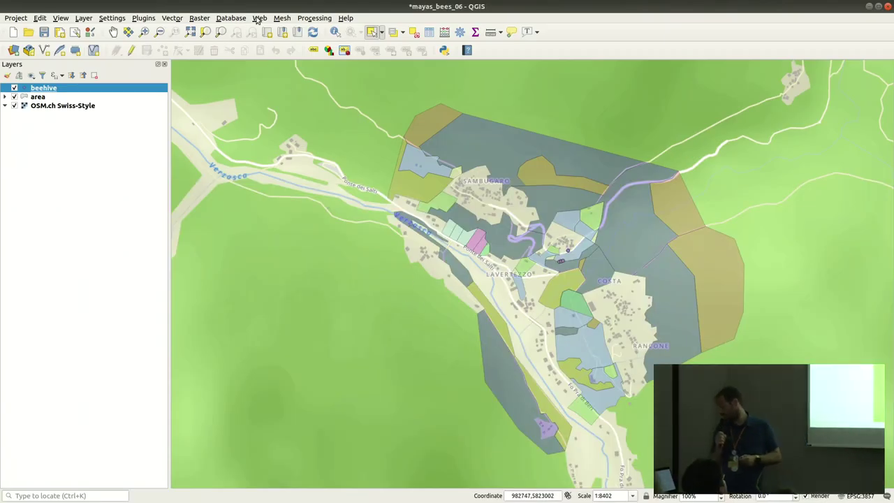
Step: Find the GPX to QGIS project model in the Processing Toolbox by searching for GPX, and open it
click(301, 18)
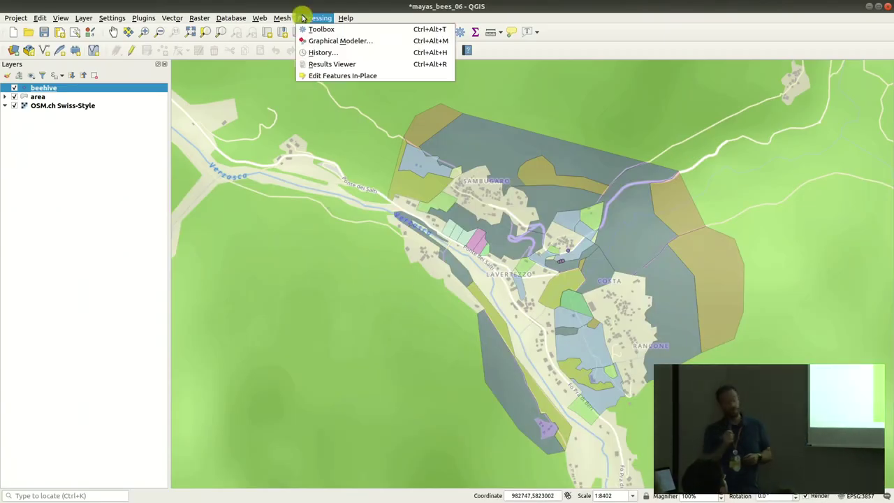
click(377, 31)
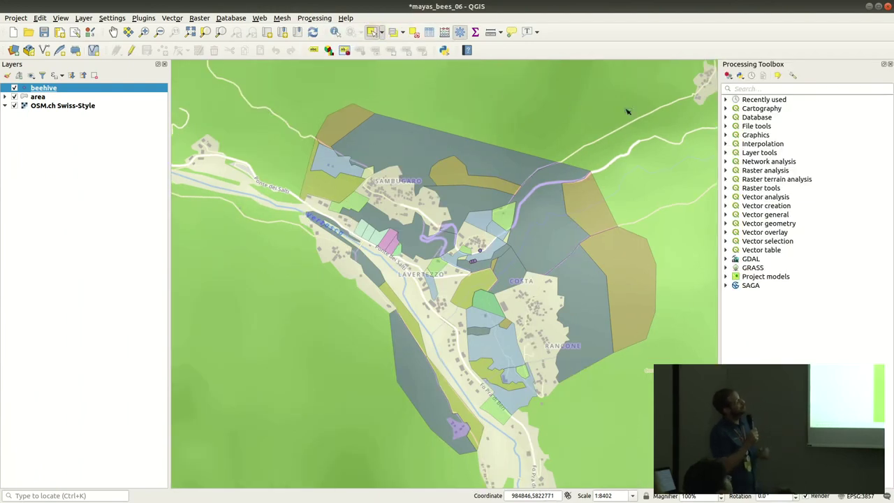
click(750, 88)
text(G)
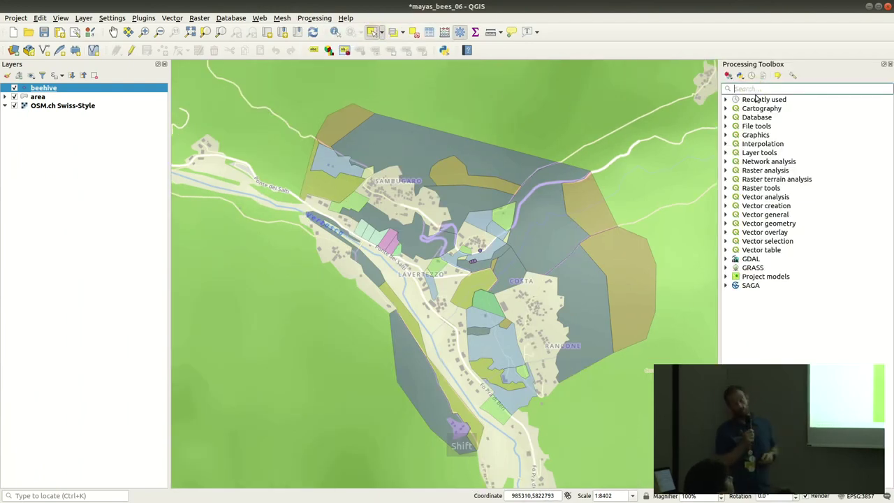
text(PX)
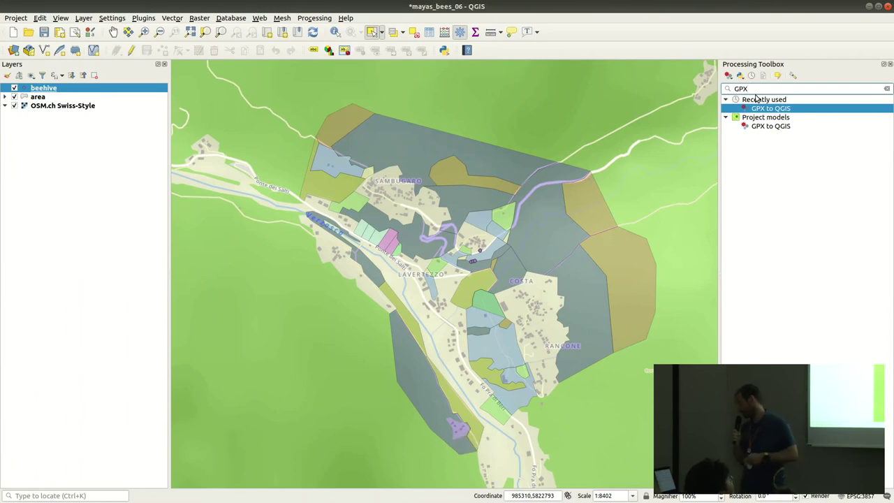
double_click(787, 127)
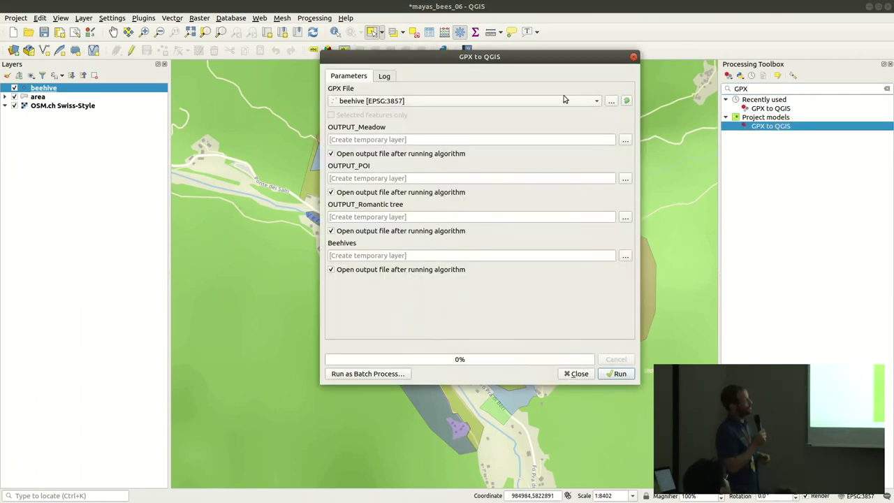
Step: Run the model on lavertezzo.gpx with temporary output layers, close its dialog and select the OUTPUT_POI layer
click(611, 102)
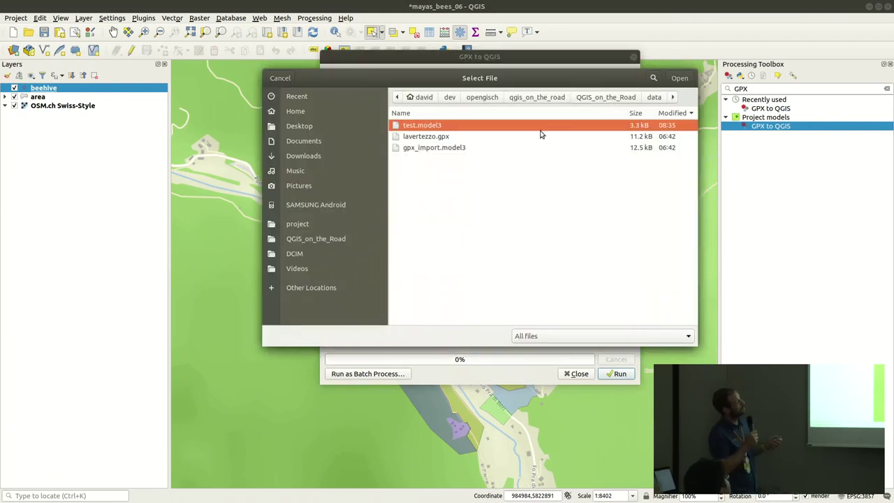
click(535, 136)
double_click(536, 136)
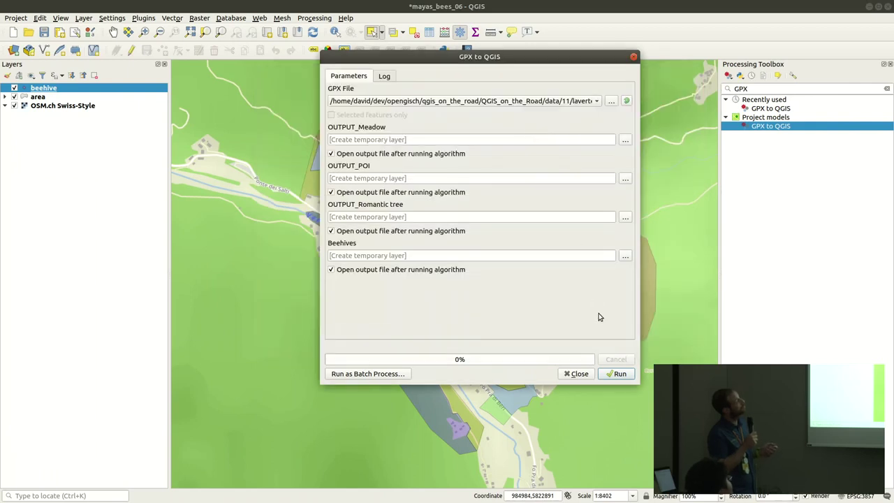
click(620, 375)
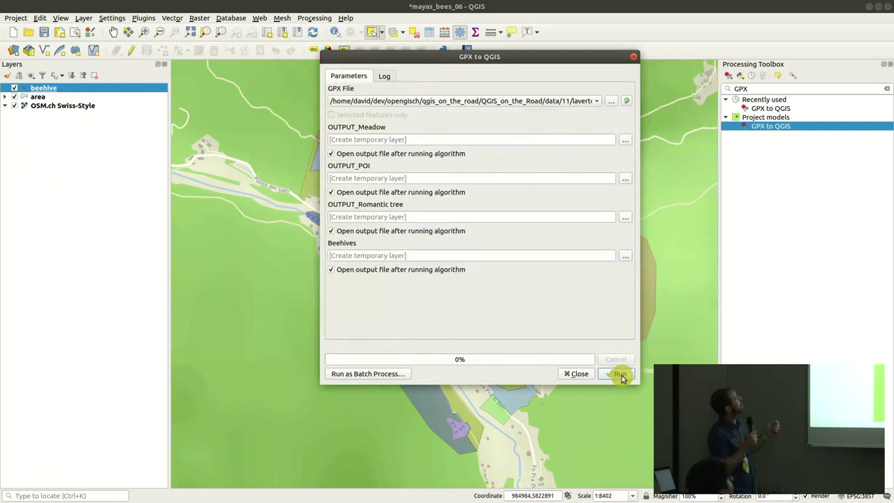
click(634, 58)
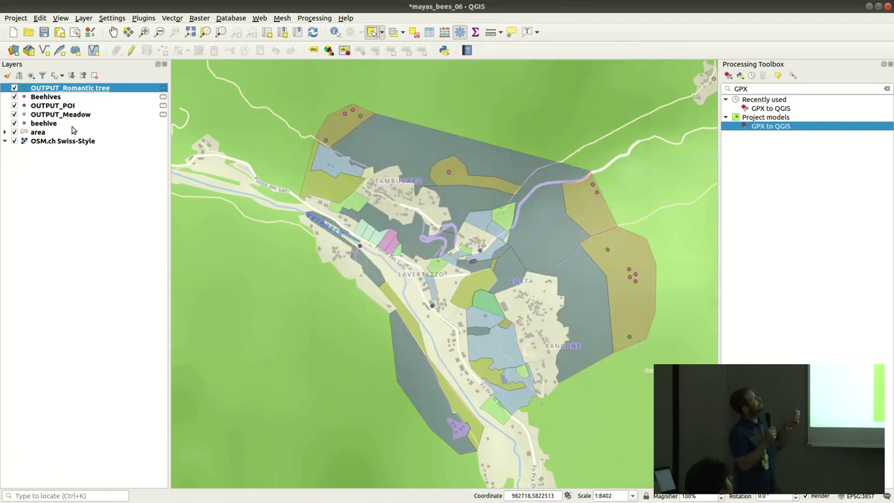
click(78, 97)
click(79, 105)
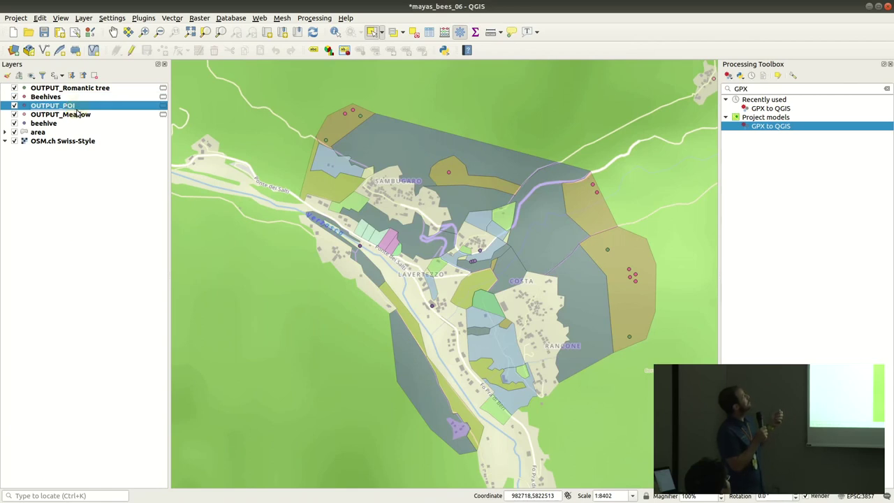
Step: Hide the OUTPUT_POI, OUTPUT_Meadow and OUTPUT_Romantic tree layers
click(79, 114)
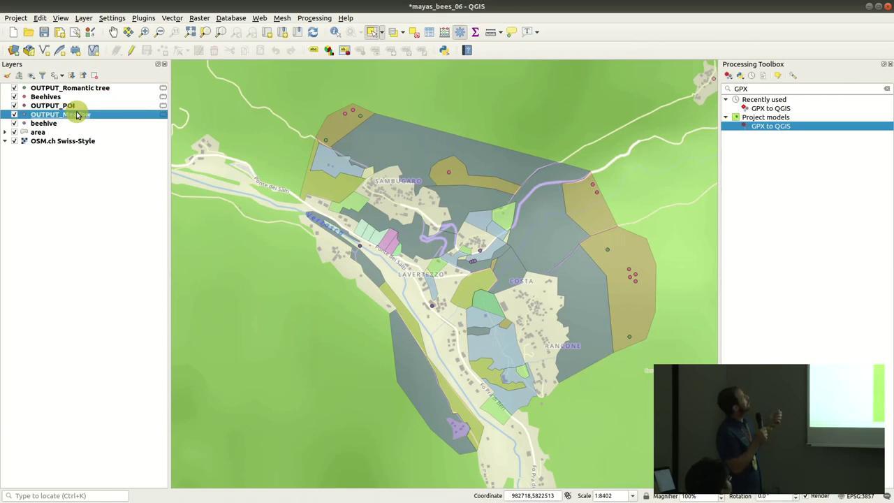
click(14, 105)
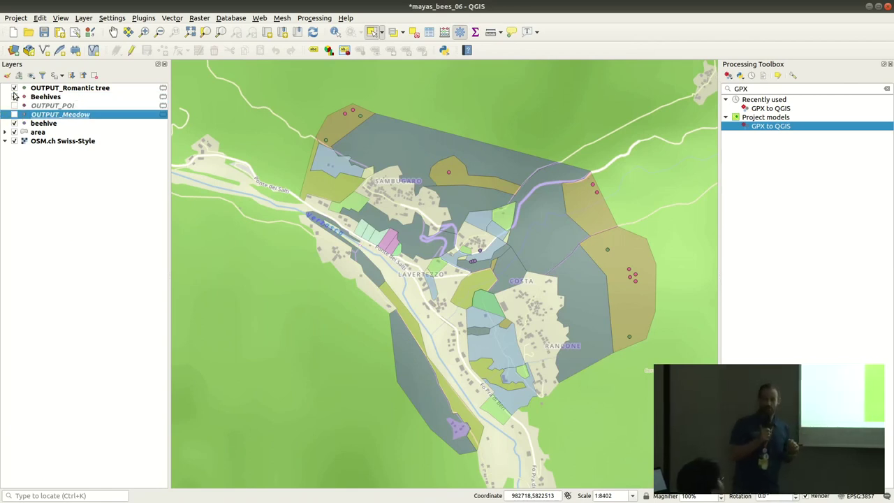
click(14, 88)
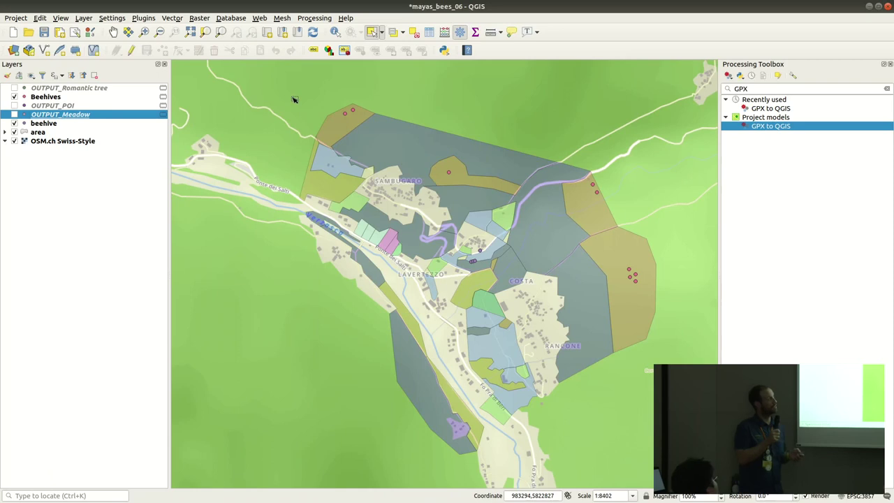
Step: Select all points of the Beehives layer on the map and copy them
drag(302, 92, 662, 334)
click(46, 97)
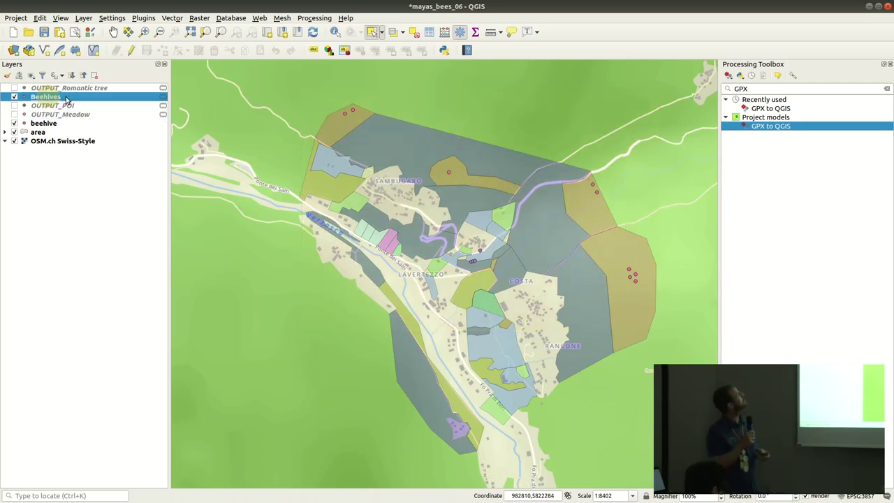
drag(254, 82, 674, 304)
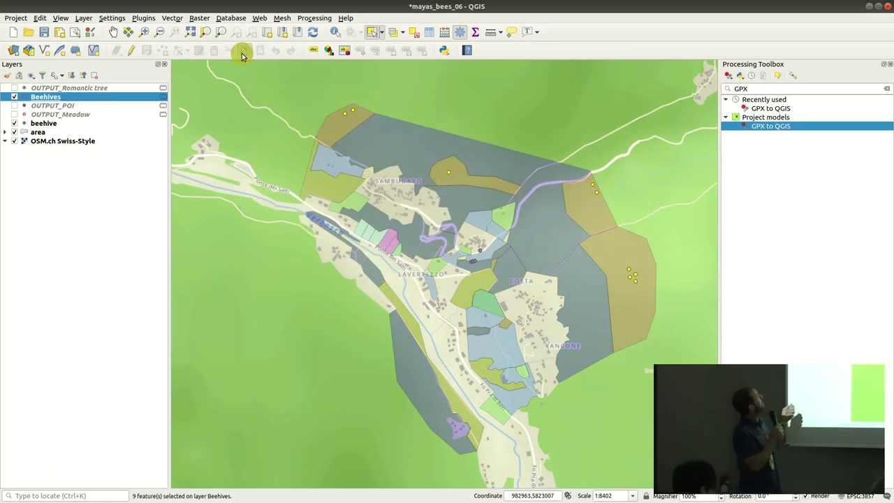
Step: Make the beehive layer editable, paste the copied points into it and hide the temporary Beehives layer
click(52, 125)
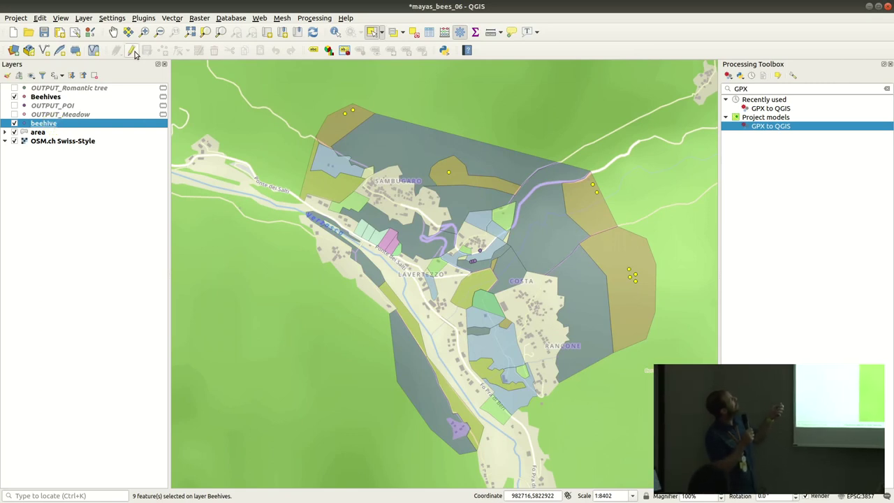
click(132, 52)
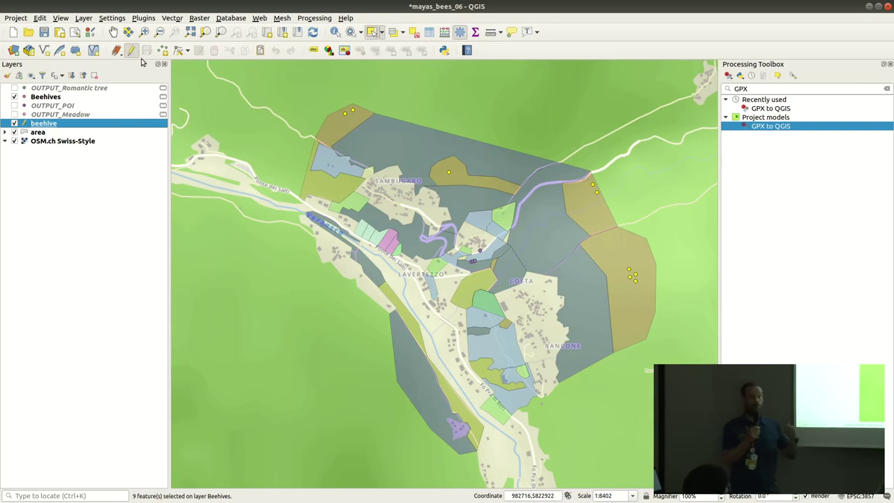
click(259, 51)
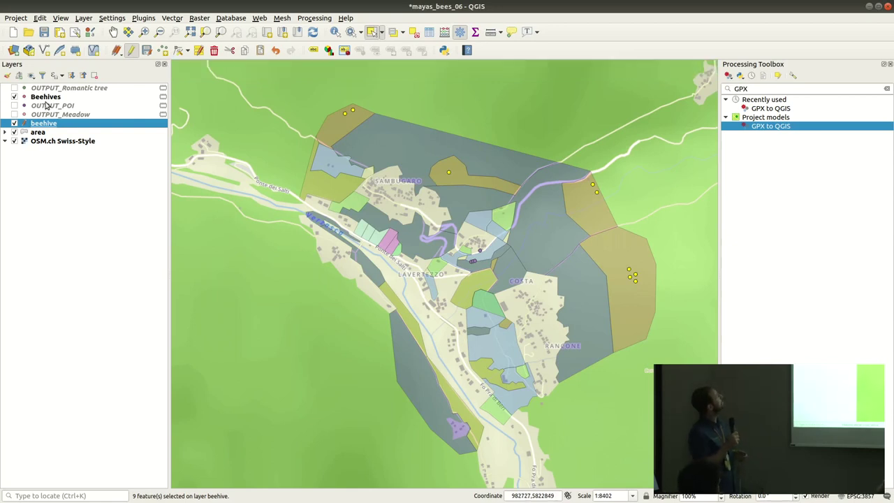
click(14, 98)
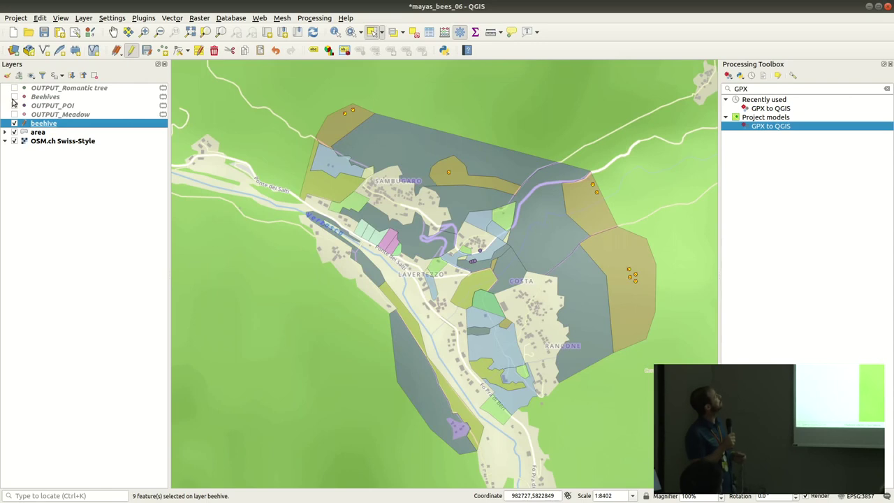
click(318, 111)
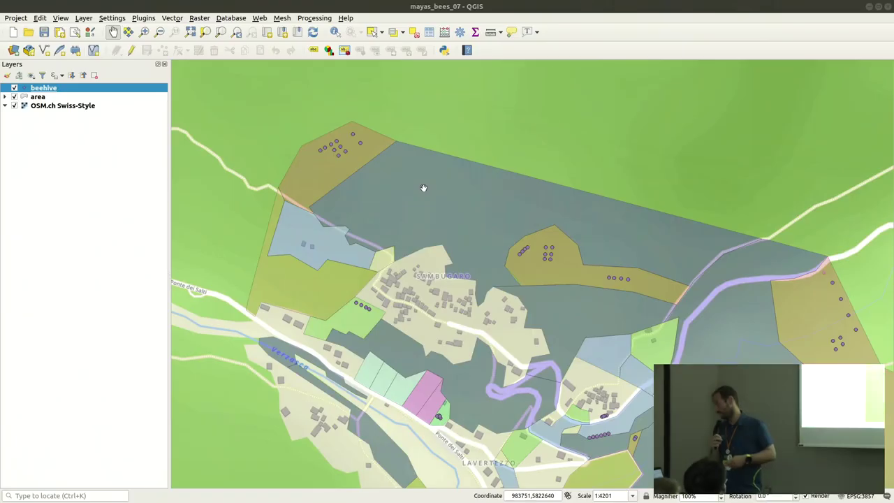
Step: Turn on single labels for the beehive layer, using the average_harvest field as label text
drag(493, 211, 487, 236)
scroll(308, 145, up, 1)
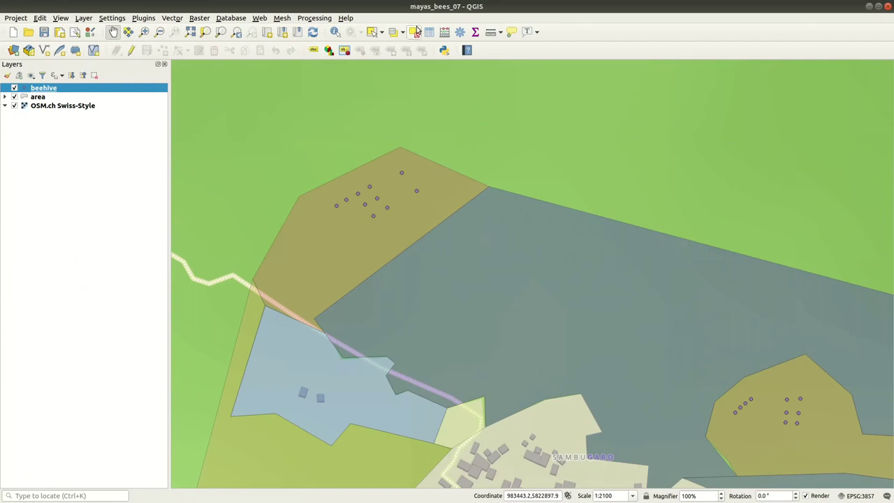
click(313, 50)
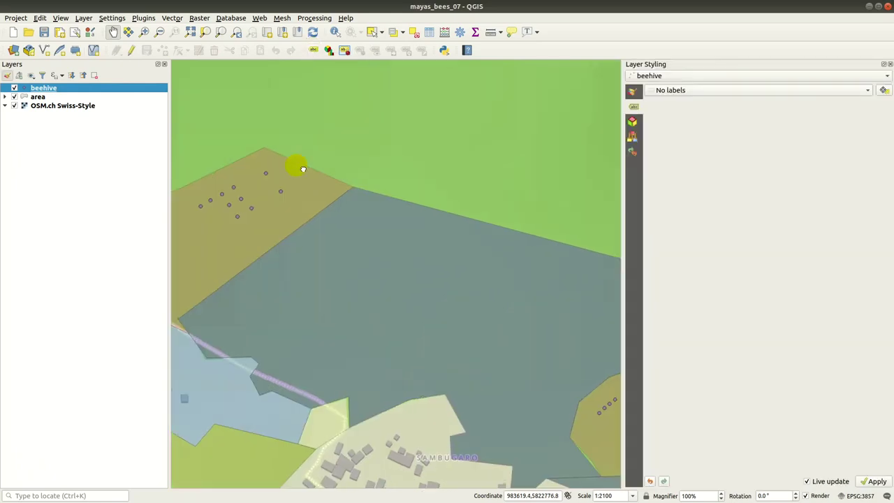
drag(298, 168, 368, 185)
scroll(469, 190, down, 1)
drag(454, 221, 432, 216)
click(685, 92)
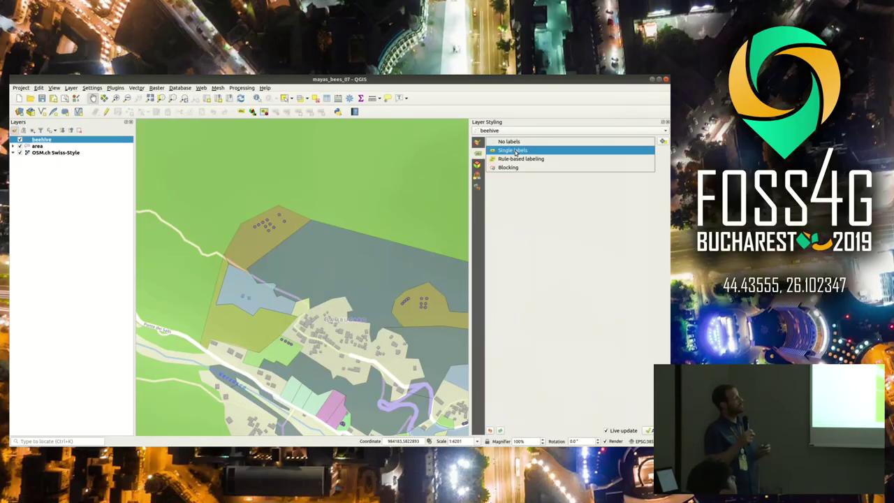
click(514, 150)
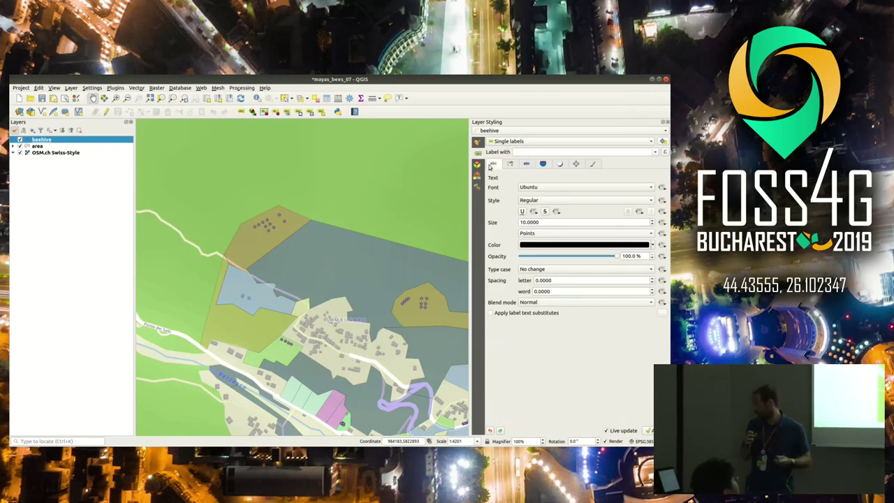
click(569, 151)
click(569, 151)
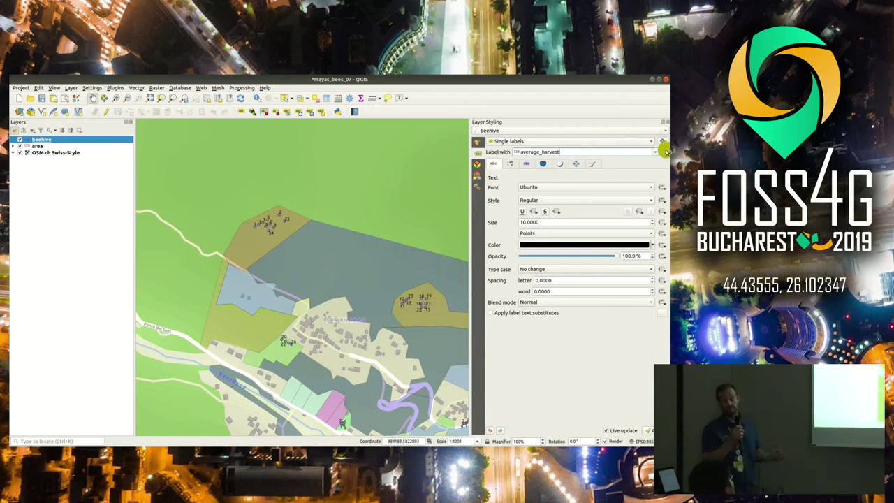
Step: Replace the beehive label expression with '['||fid||'] '||bee_species and apply it
click(660, 152)
click(383, 176)
key(ctrl+a)
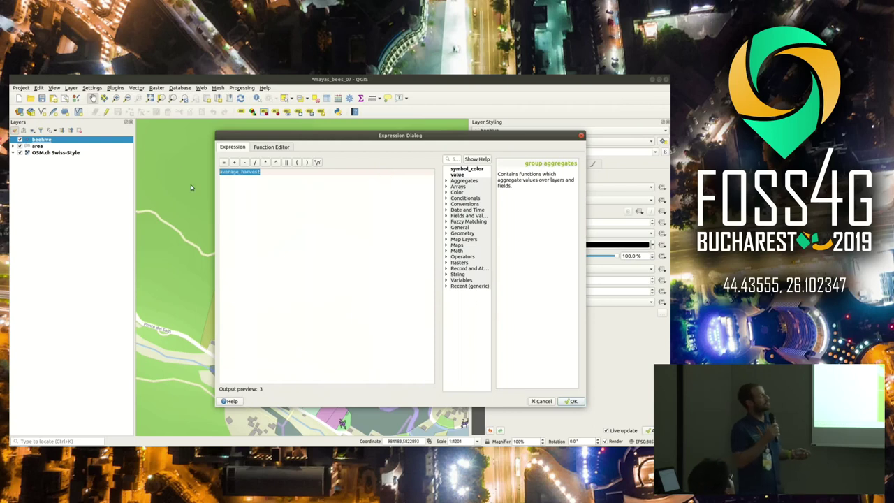
text('['||fid||'] '||bee_species)
click(571, 401)
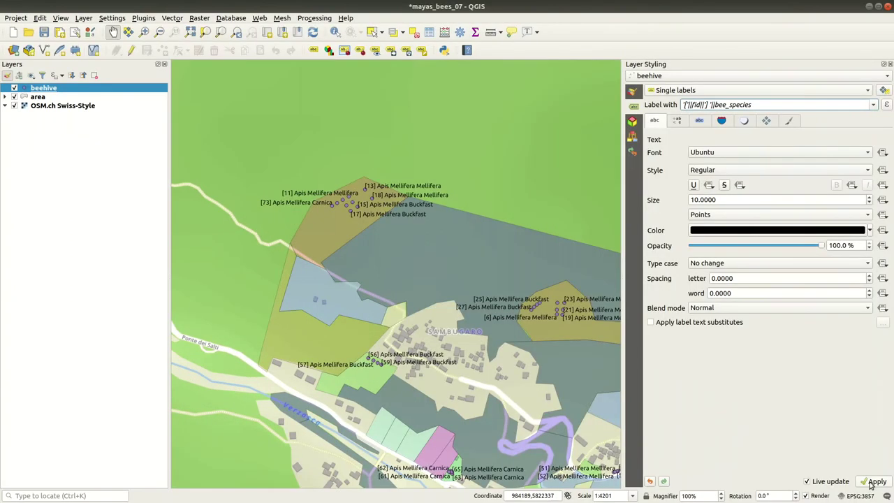
click(873, 482)
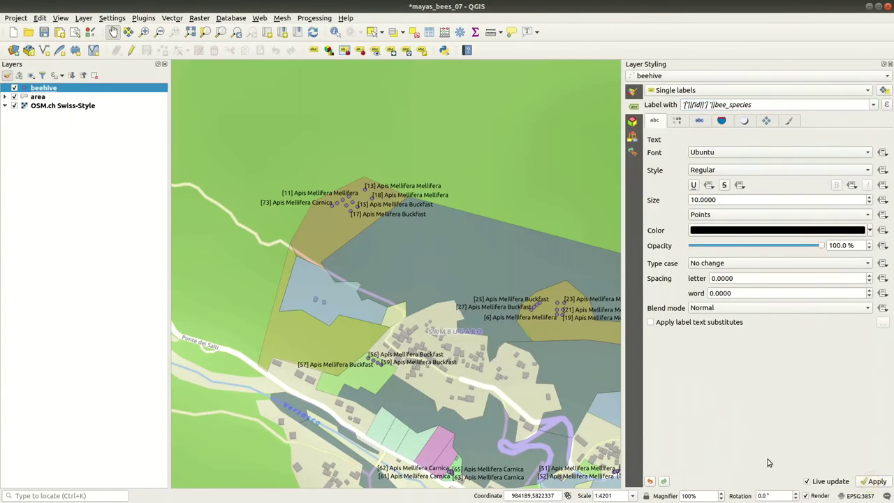
Step: Start moving labels in the northwestern beehive area, with fid as the primary key for auxiliary storage
scroll(307, 191, up, 1)
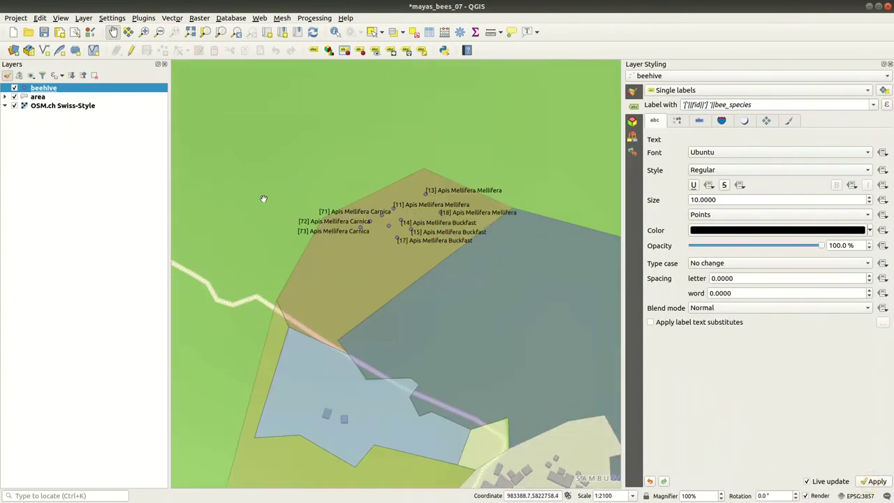
click(391, 50)
click(362, 209)
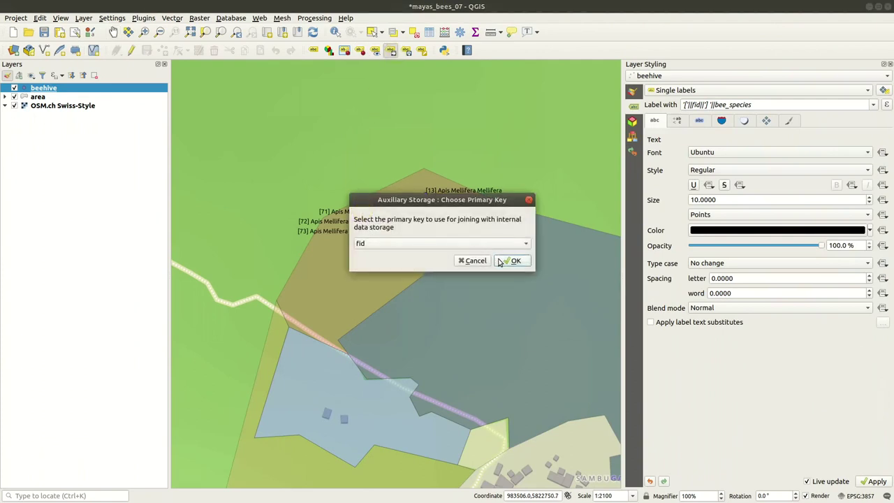
click(512, 260)
Step: Move labels [71], [11], [72] and [73] to a staggered column northwest of their beehive points
click(352, 211)
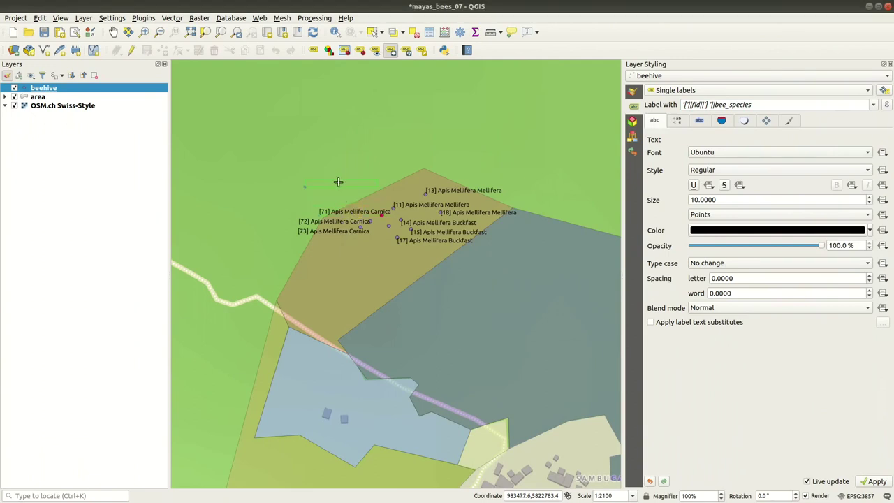
click(338, 182)
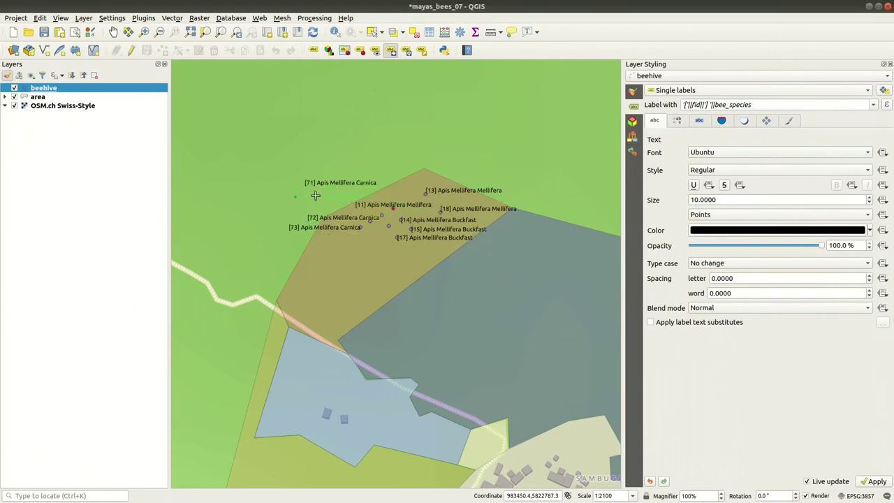
click(311, 197)
click(354, 219)
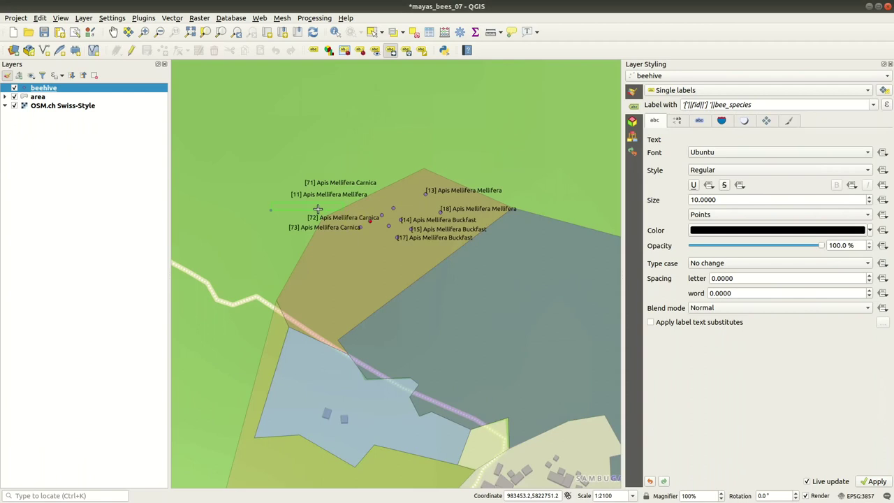
click(316, 208)
click(294, 224)
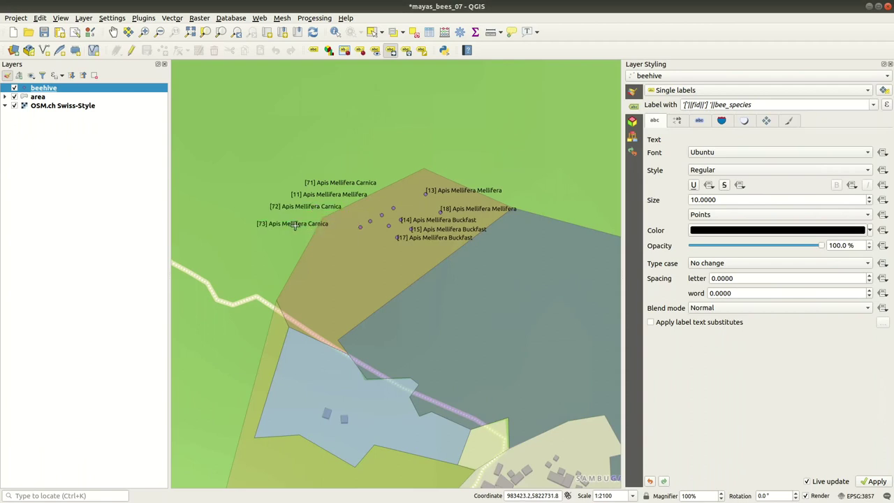
Step: Move labels [13] and [18] northeast of the beehives, [14] and [16] to the east, and [15] and [17] below the points
click(483, 172)
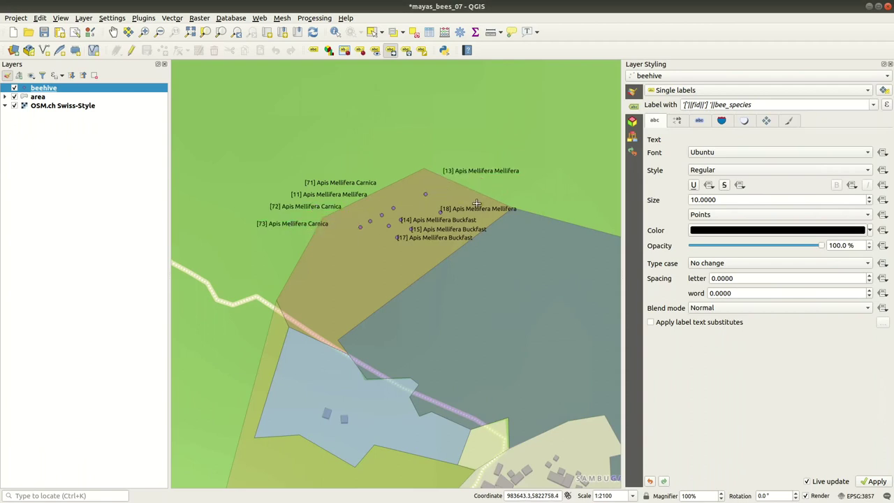
click(489, 186)
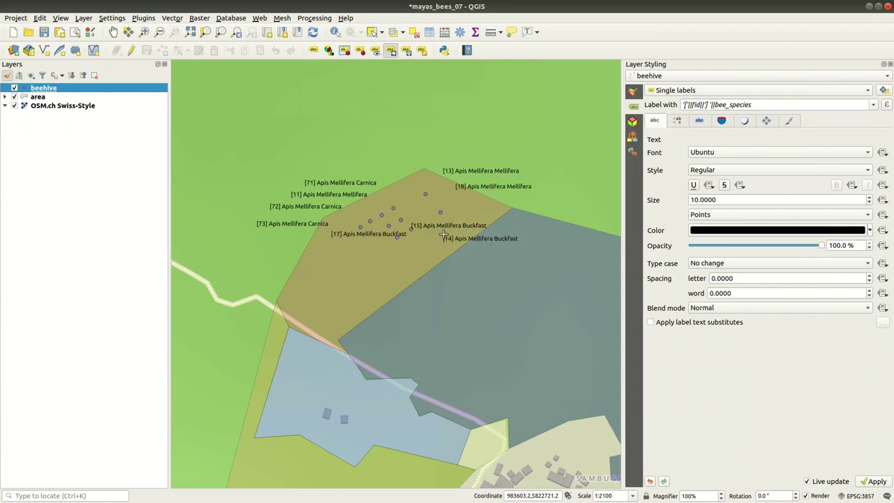
click(363, 236)
click(363, 236)
click(336, 269)
click(431, 250)
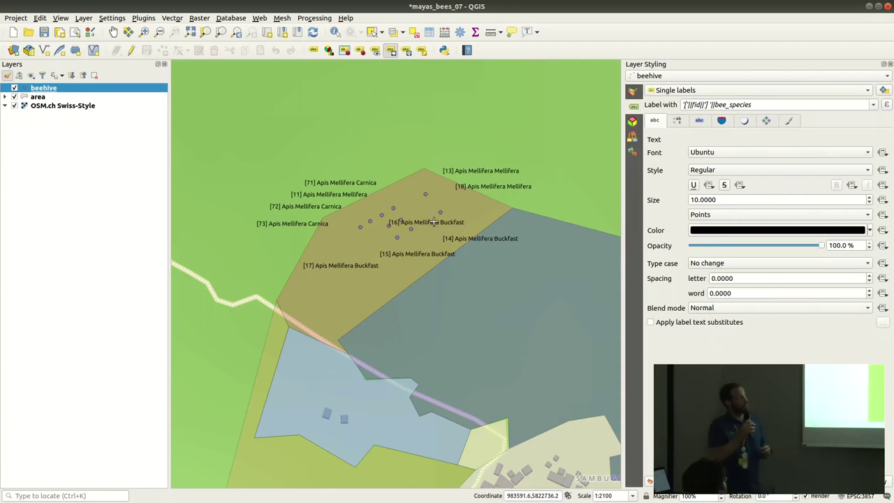
click(527, 221)
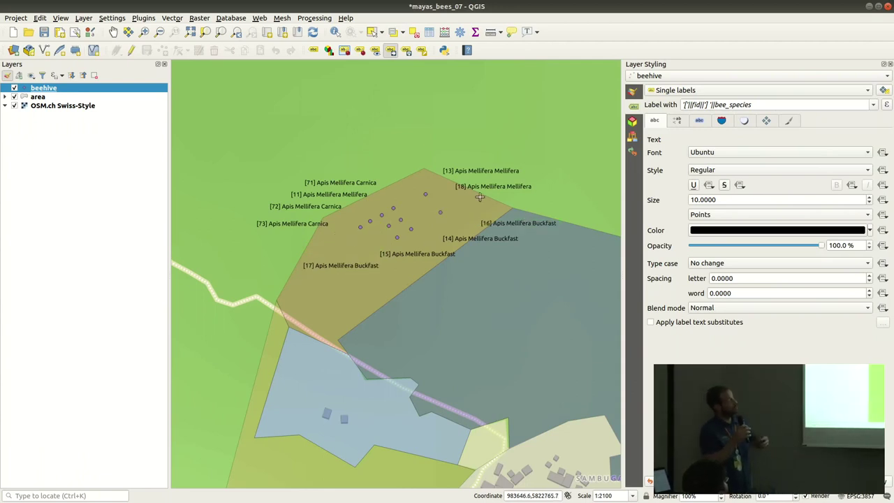
Step: Rotate labels [13] and [18] to about 330 degrees so that they slant upward to the right
click(406, 51)
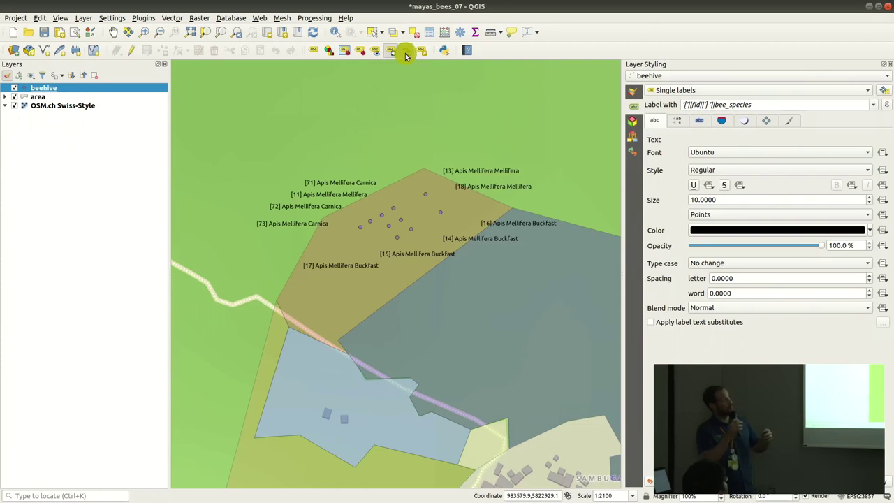
click(464, 173)
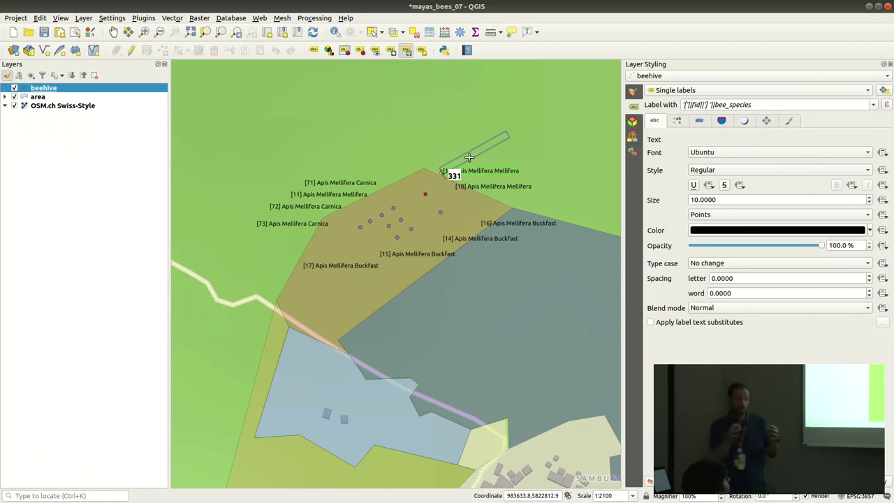
click(468, 157)
click(513, 186)
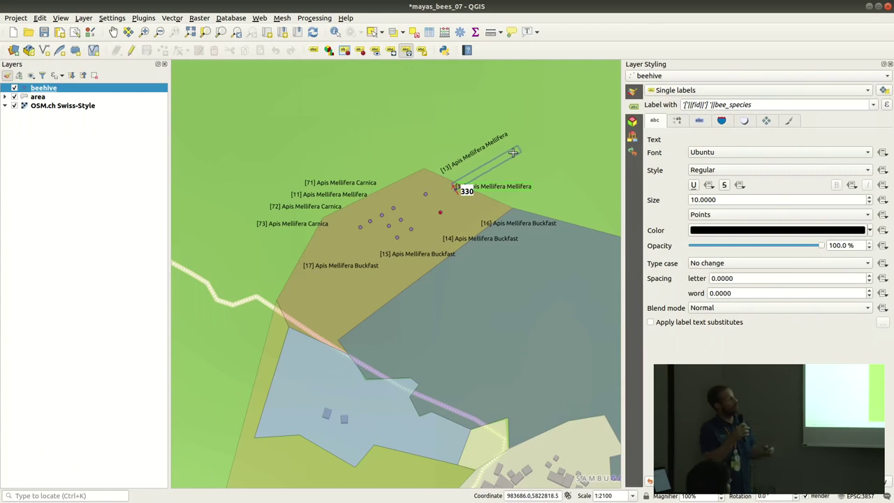
click(513, 153)
Step: Move the rotated labels [18] and [13] slightly down and left, closer to their beehive points
click(391, 51)
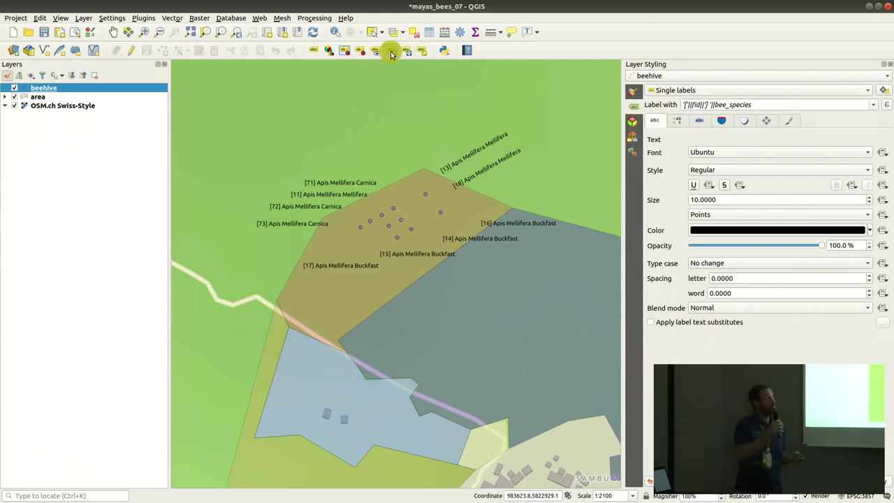
click(461, 182)
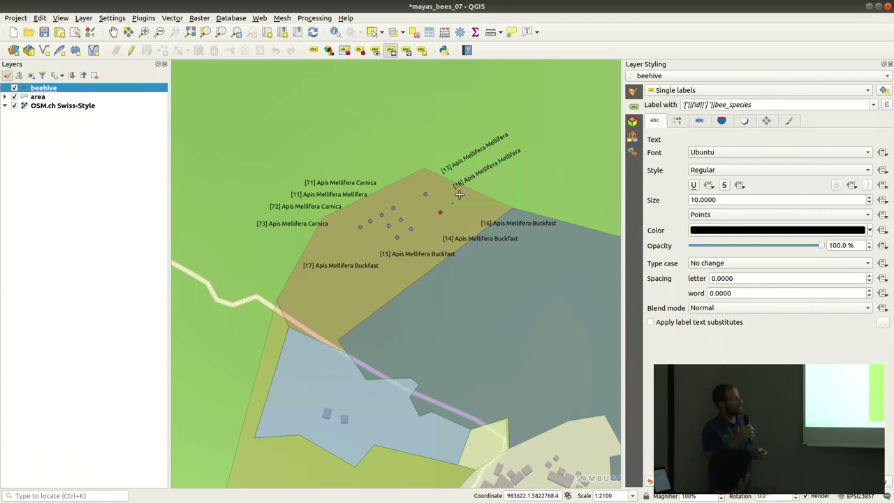
click(459, 194)
click(447, 167)
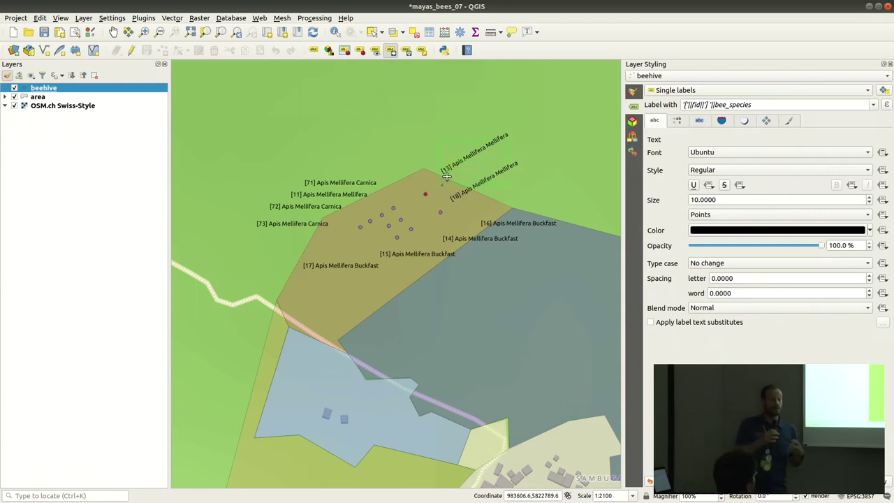
click(445, 178)
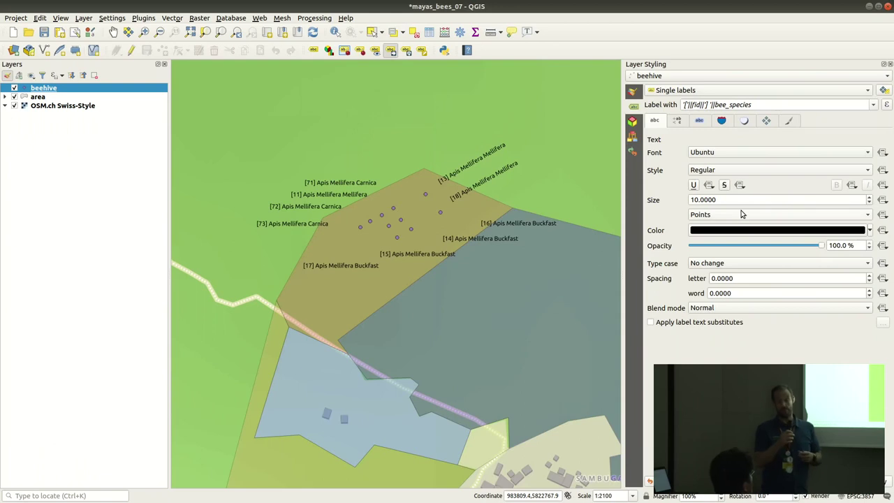
Step: Enable a text buffer for the beehive labels, sample its color from the green map area, and adjust the color to #a7b746
click(700, 122)
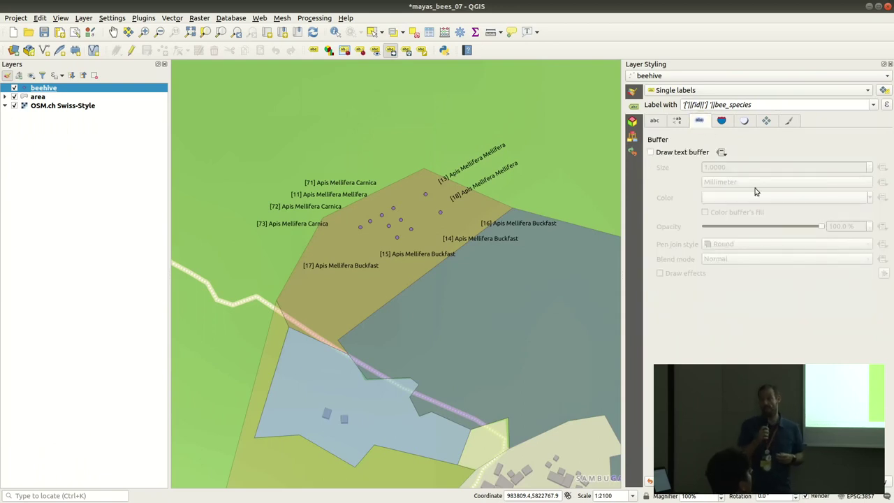
click(678, 152)
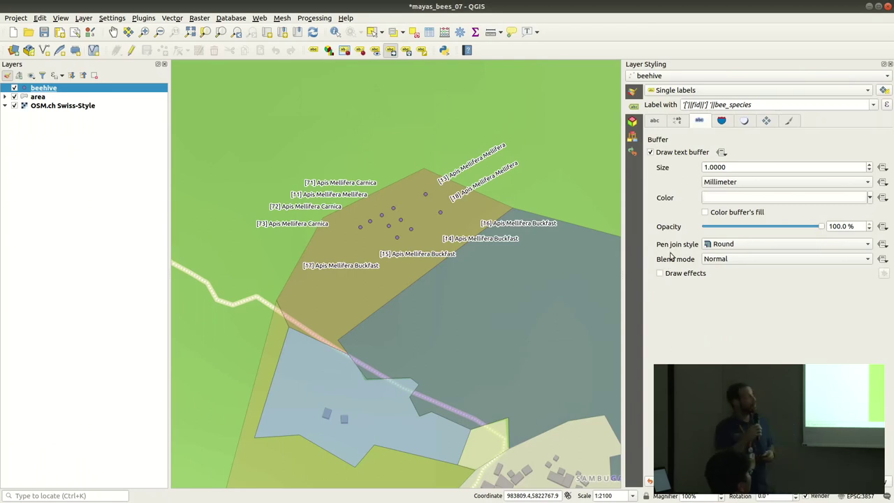
click(737, 199)
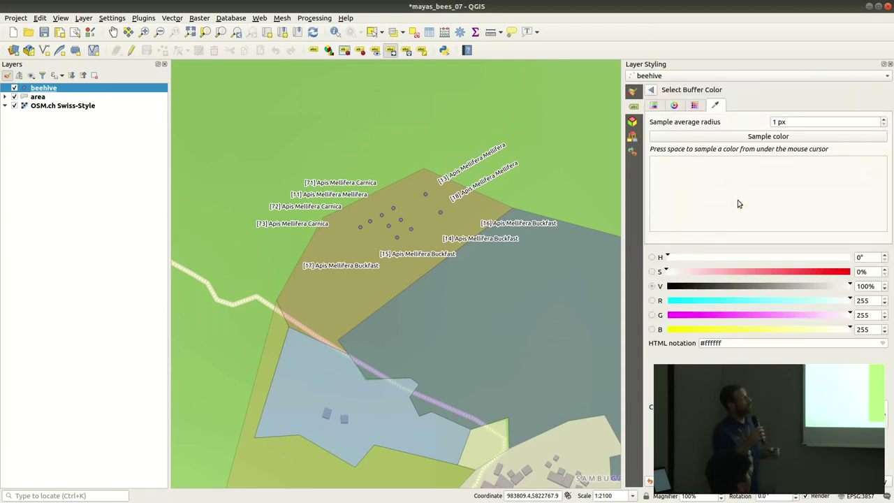
click(794, 136)
click(795, 138)
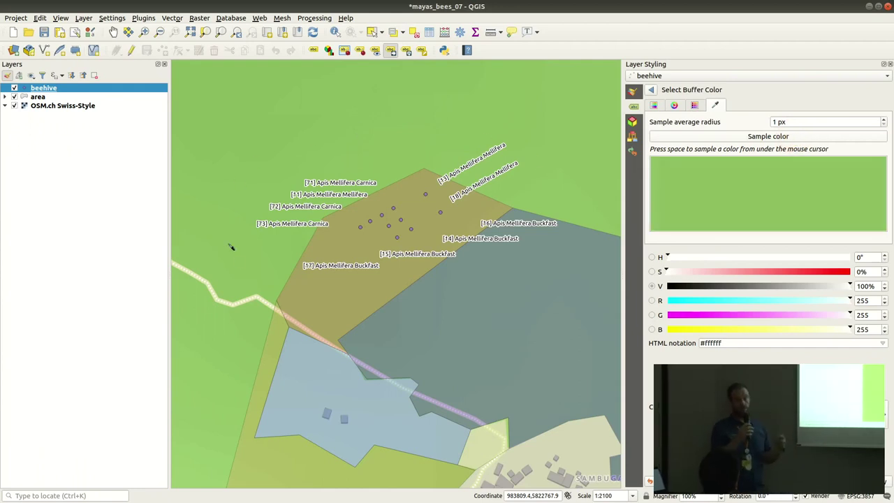
click(540, 189)
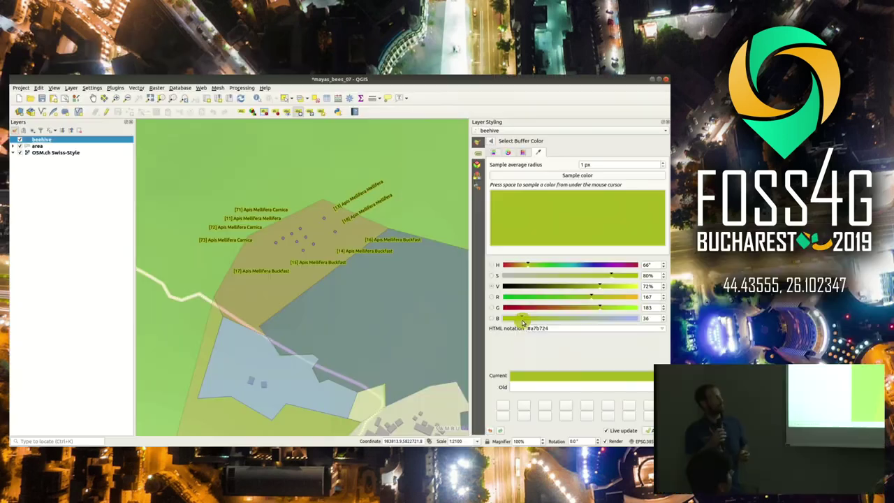
drag(522, 322, 538, 323)
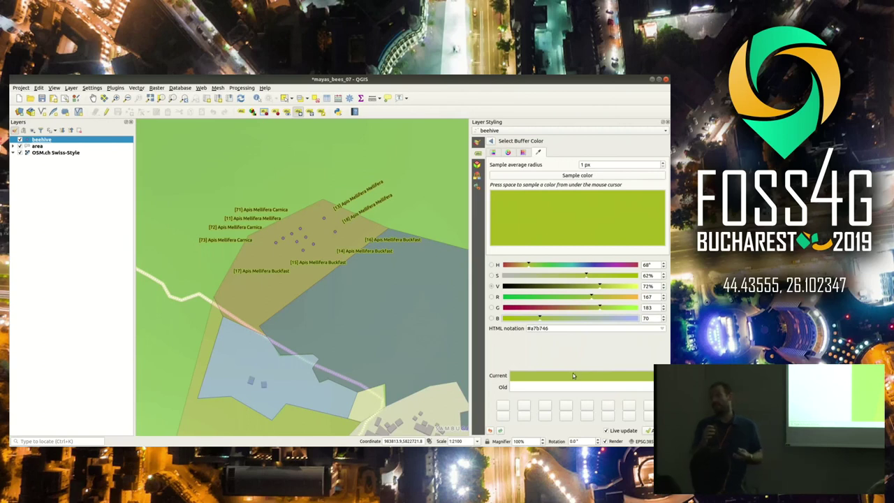
click(490, 140)
Step: Sample the beehive label text color from the green map area and darken it to #3a400d
click(493, 164)
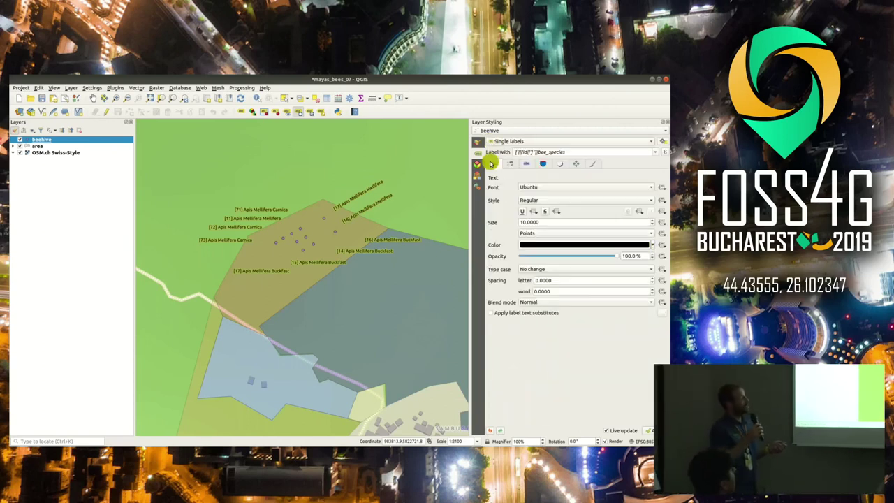
click(535, 244)
click(556, 176)
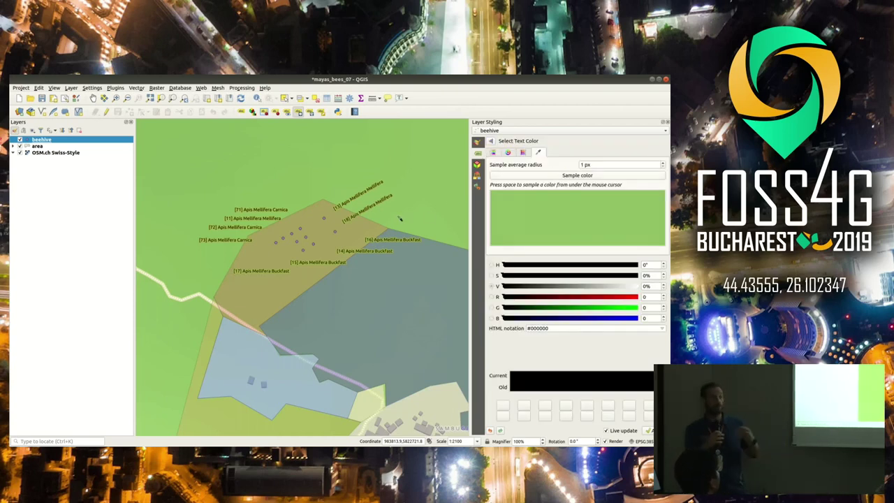
click(400, 209)
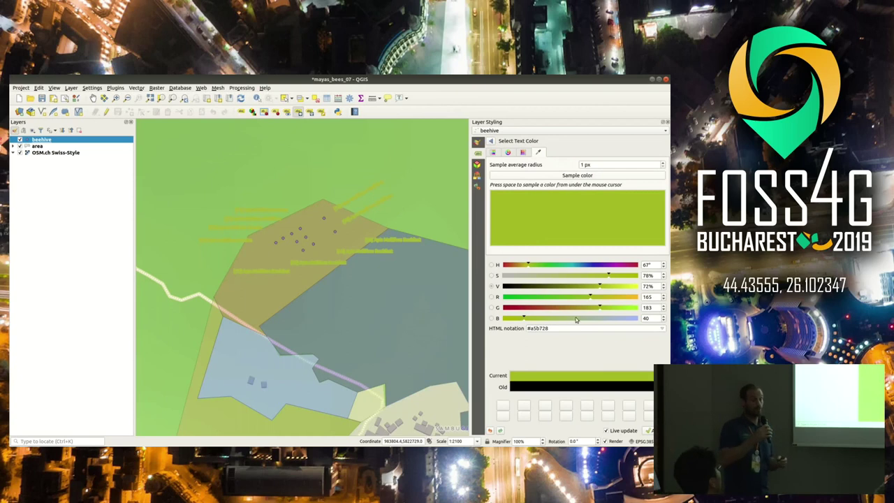
drag(601, 290, 537, 292)
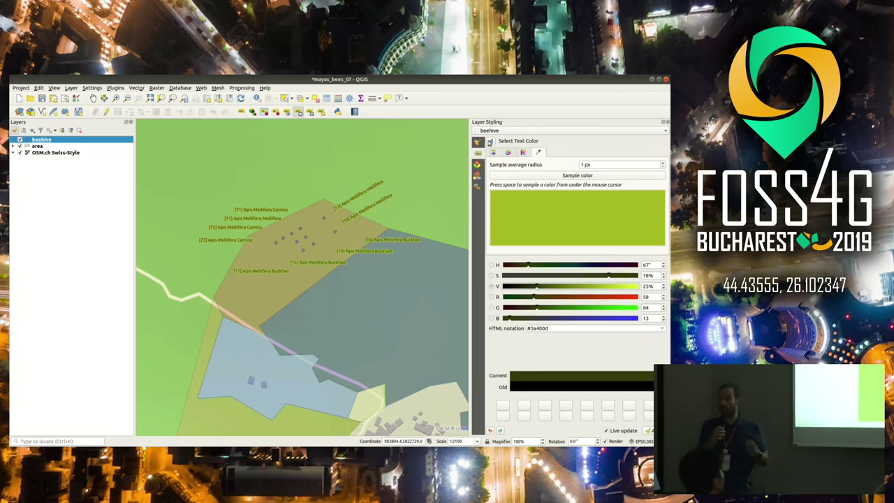
click(490, 142)
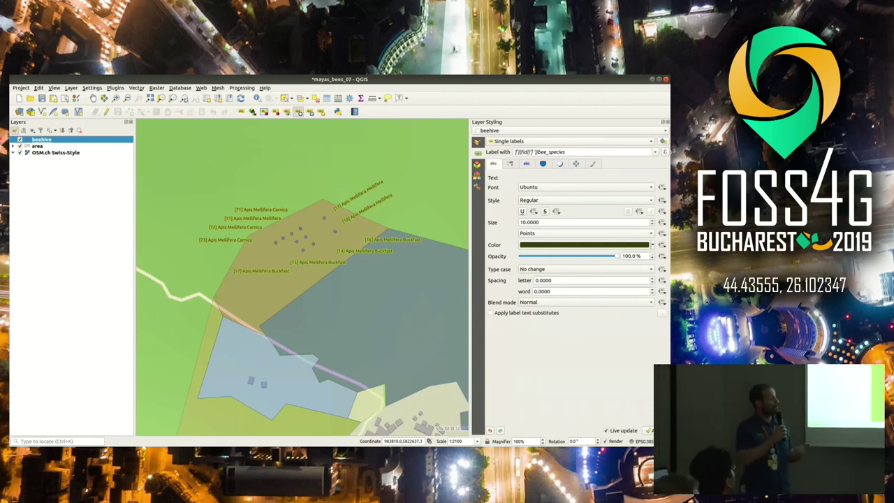
Step: Switch to the mayas_bees_08 project window and add a second simple marker symbol layer to the beehive marker
key(alt+Tab)
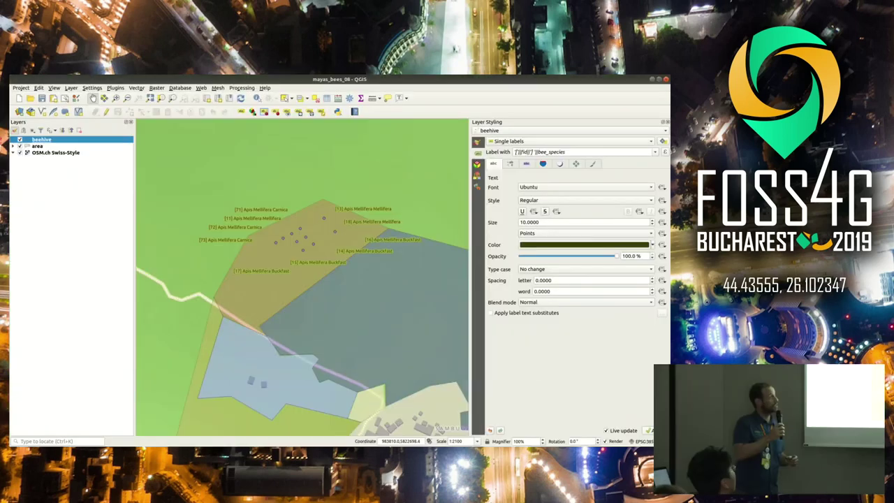
click(478, 143)
click(525, 158)
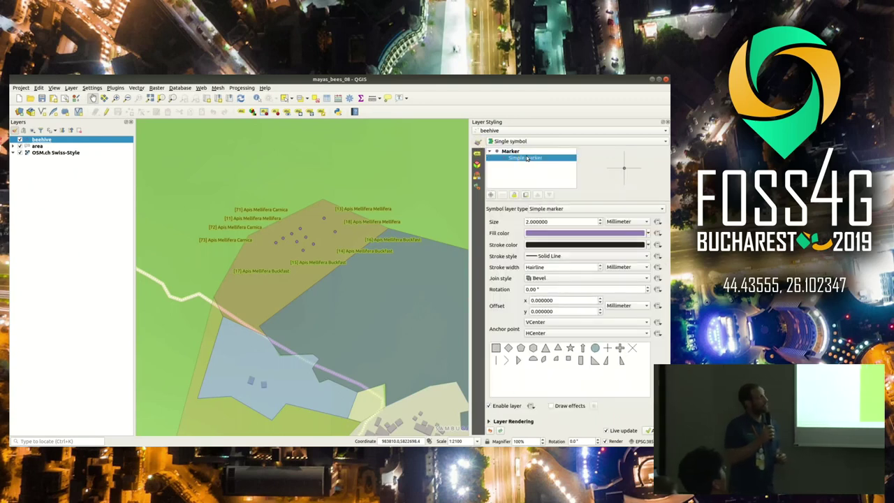
click(491, 194)
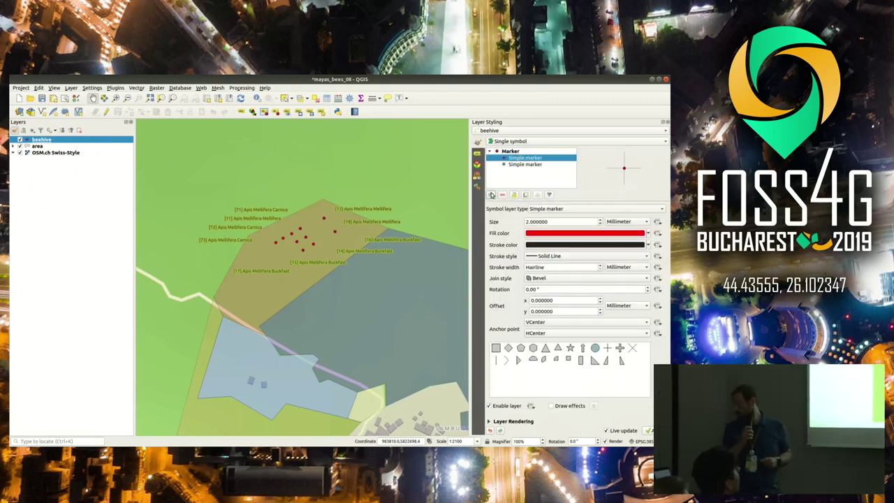
Step: Change the lower marker symbol layer to a Geometry generator with geometry type LineString / MultiLineString
click(518, 165)
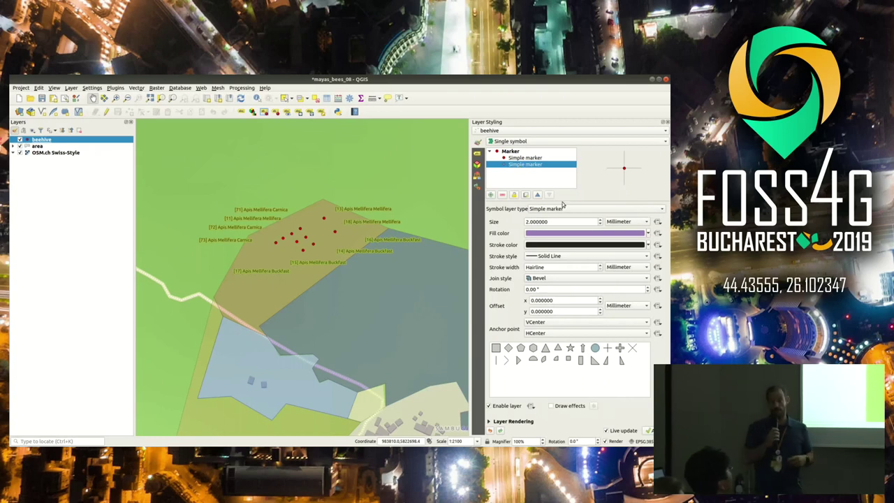
click(649, 211)
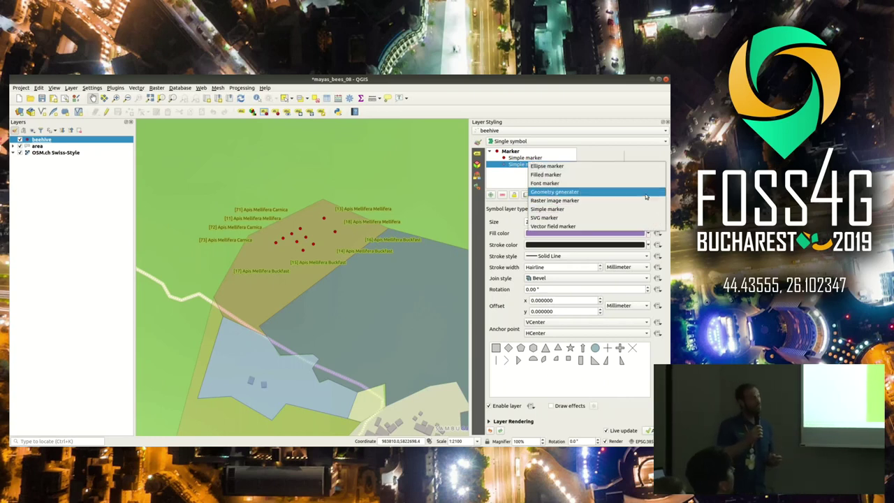
click(646, 197)
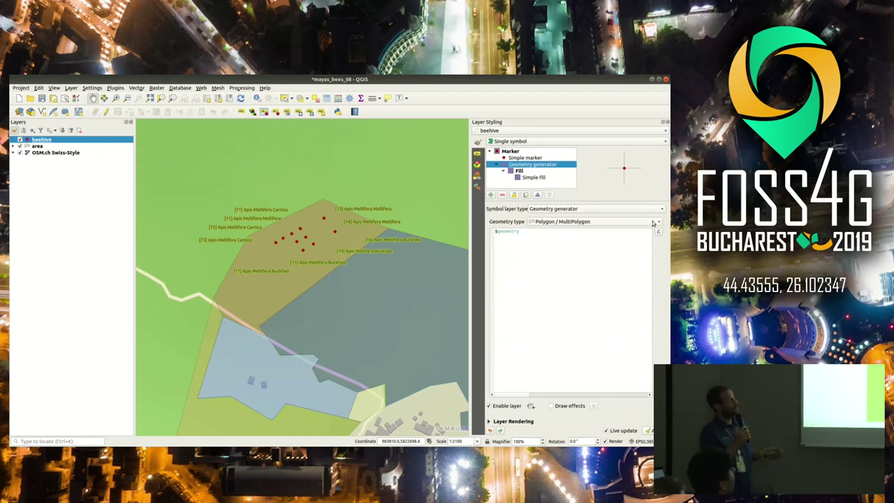
click(653, 222)
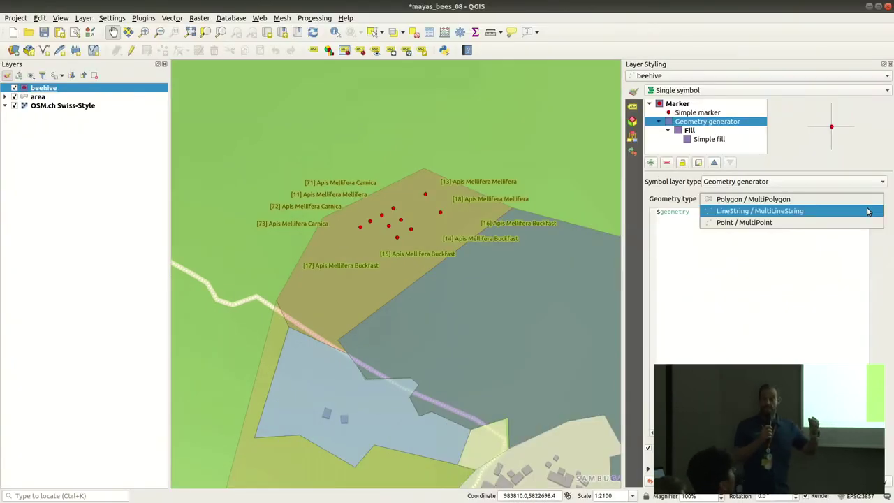
click(868, 211)
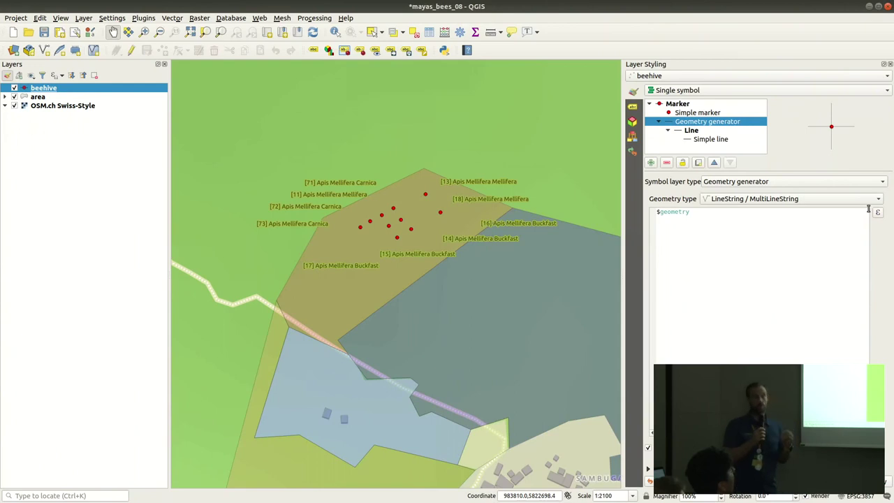
Step: Replace the generator expression with make_line(make_point($x, $y), make_point("auxiliary_storage_labeling_positionx", "auxiliary_storage_labeling_positiony"))
key(ctrl)
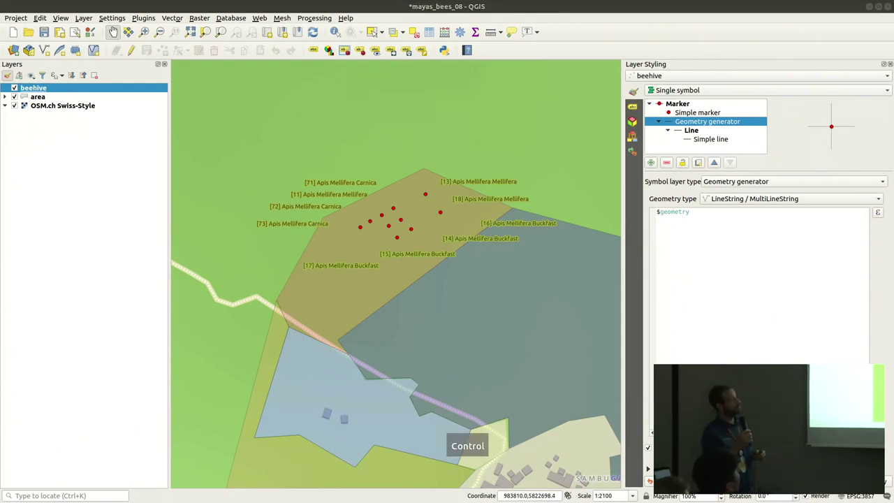
click(712, 239)
key(ctrl+a)
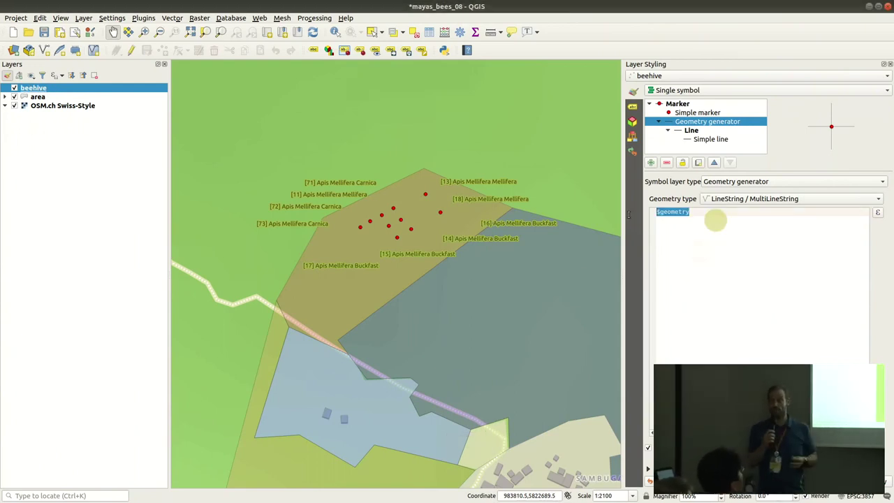
text(make_line(   make_point($x, $y),   make_point( "auxiliary_storage_labeling_positionx" ,               "auxiliary_storage_labeling_positiony" ) ))
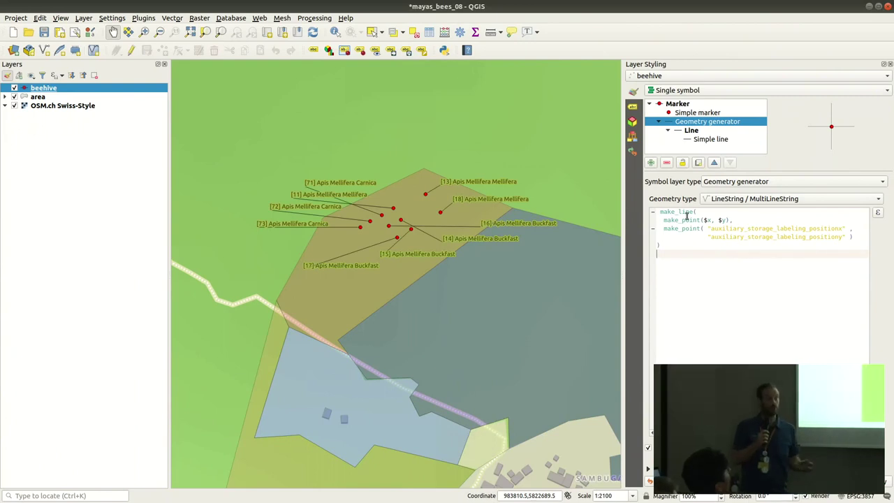
Step: Examine the parts of the make_line expression: the beehive point and the stored label position coordinates
click(662, 212)
double_click(661, 211)
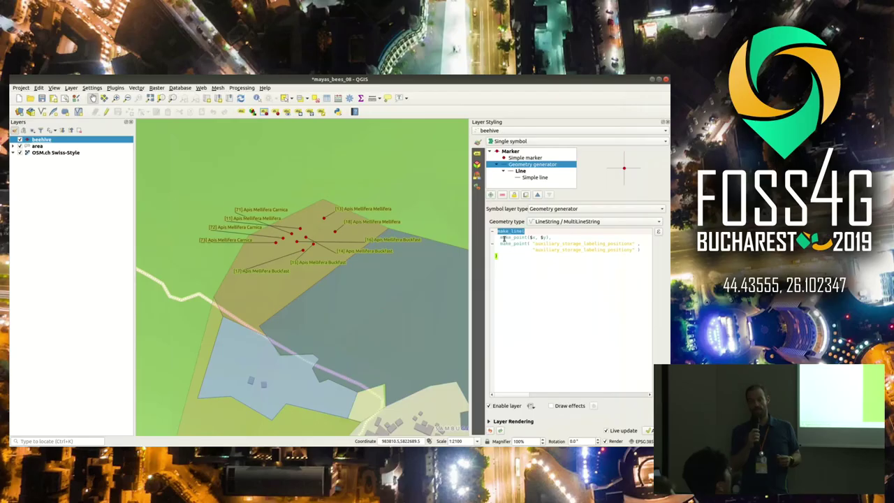
drag(499, 239, 557, 240)
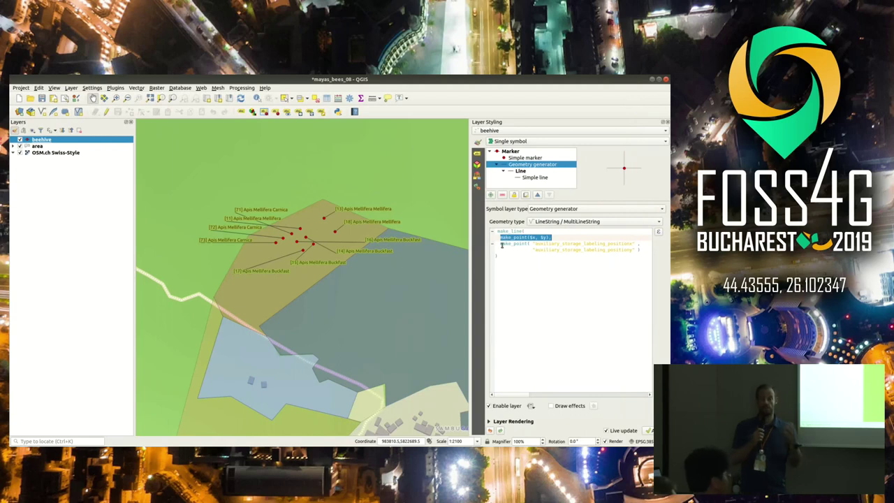
click(530, 244)
double_click(531, 245)
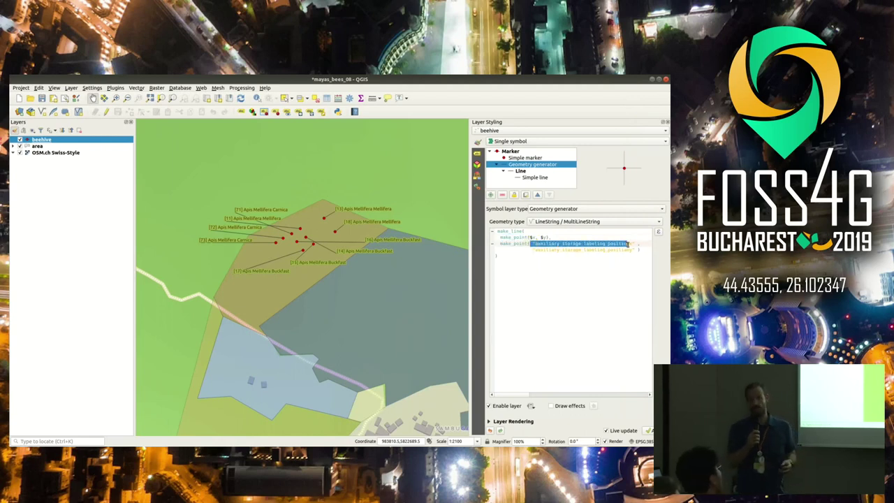
drag(534, 249, 624, 250)
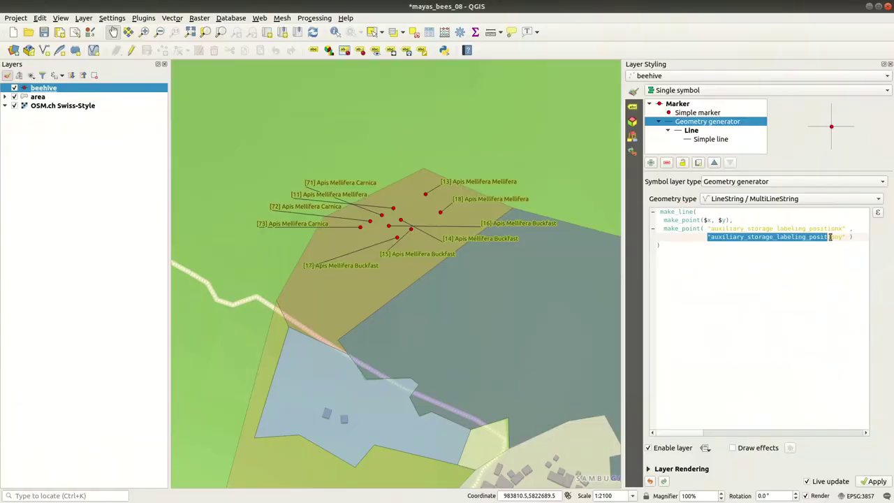
click(786, 265)
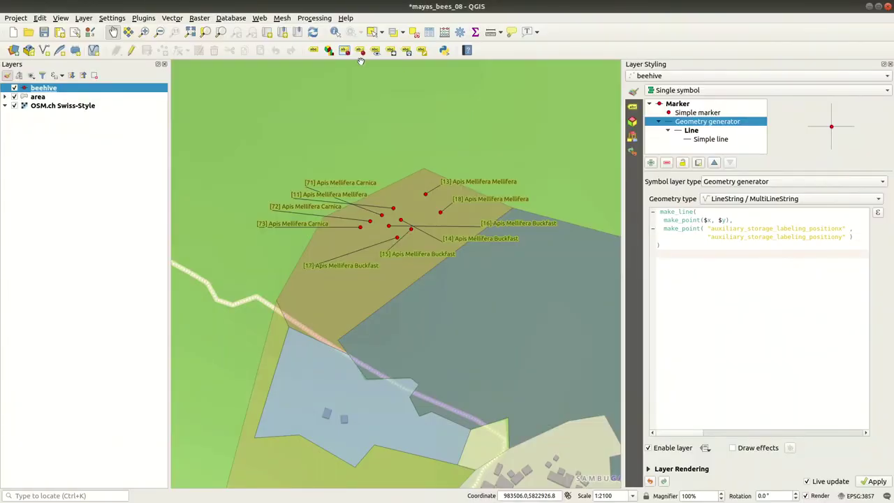
Step: Move label [14] up and right, above label [16], and move label [11] up and right, above label [71]
click(391, 50)
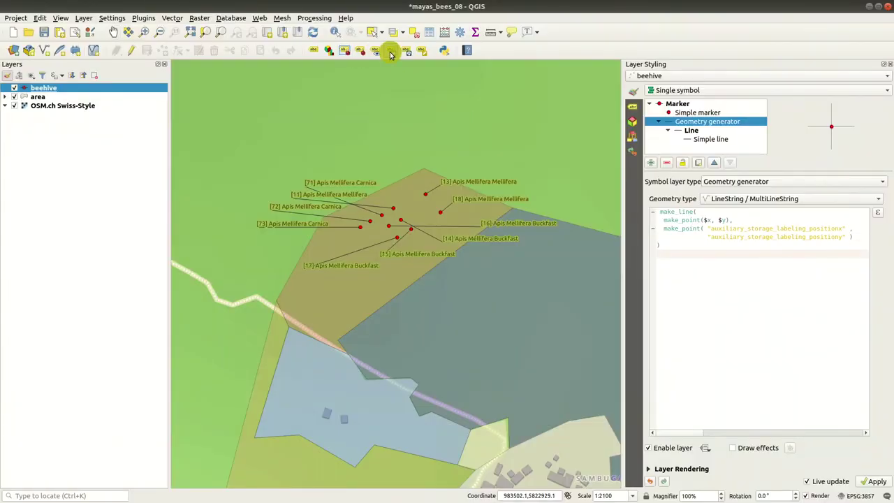
click(478, 243)
click(545, 213)
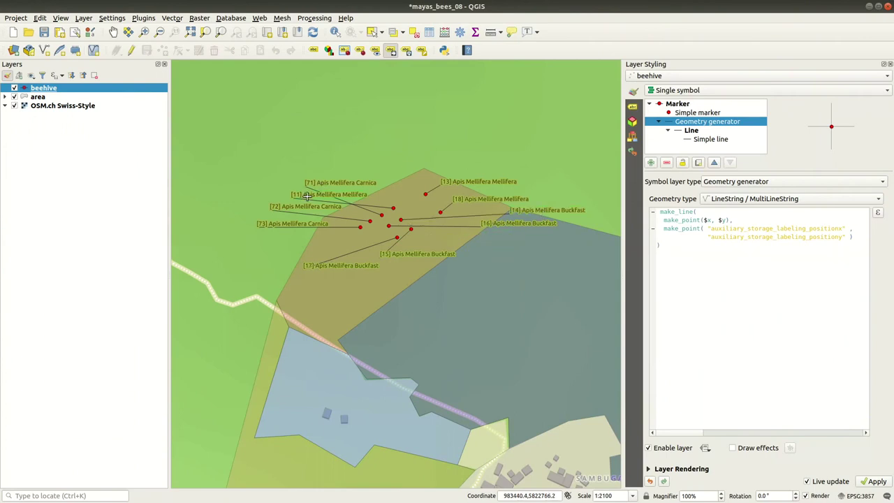
click(355, 149)
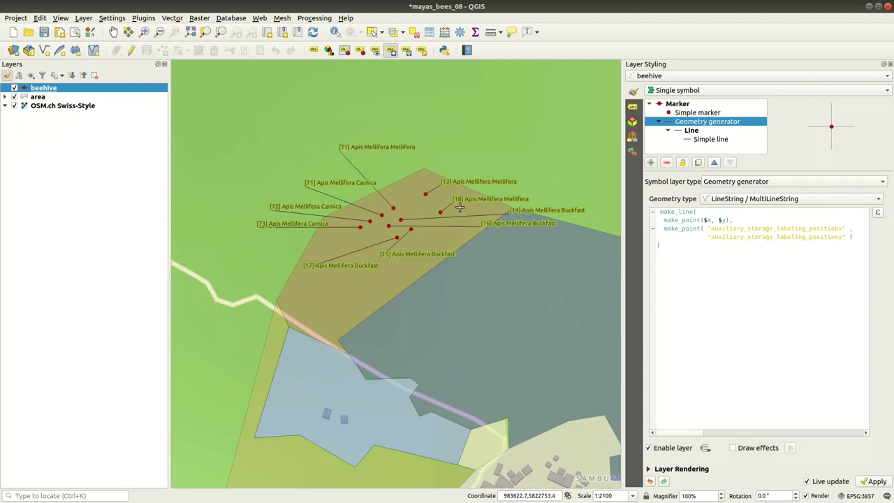
Step: Define the beehive labels' data-defined horizontal alignment with the expression 'Center'
click(632, 108)
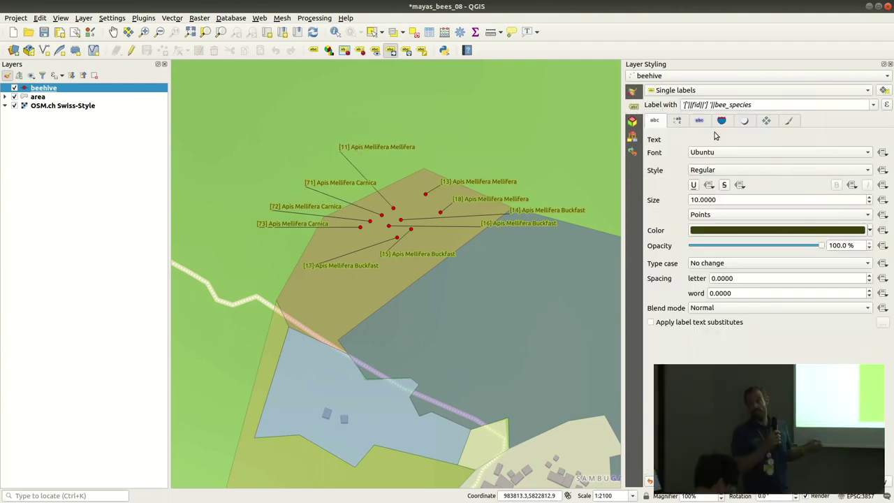
click(766, 123)
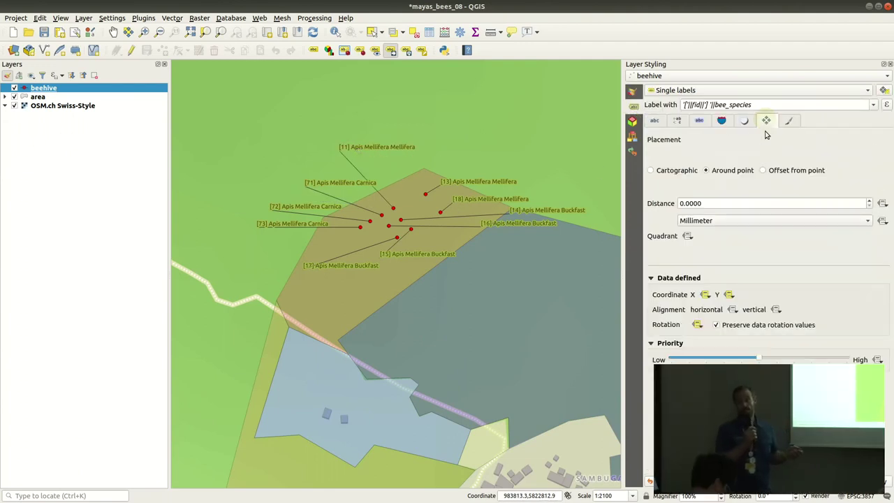
click(732, 309)
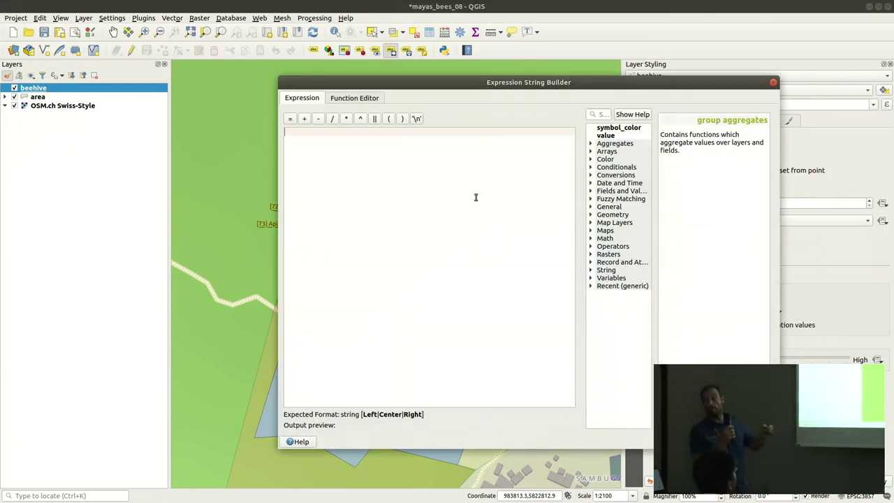
text('C)
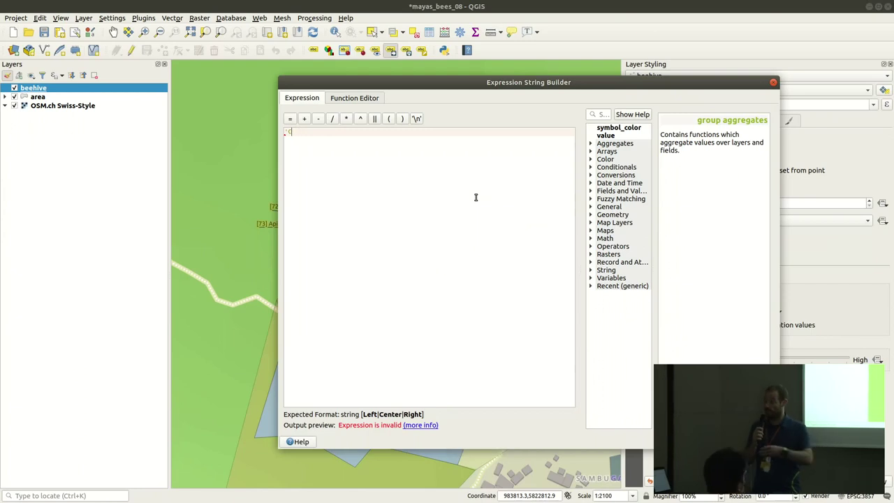
text(enter)
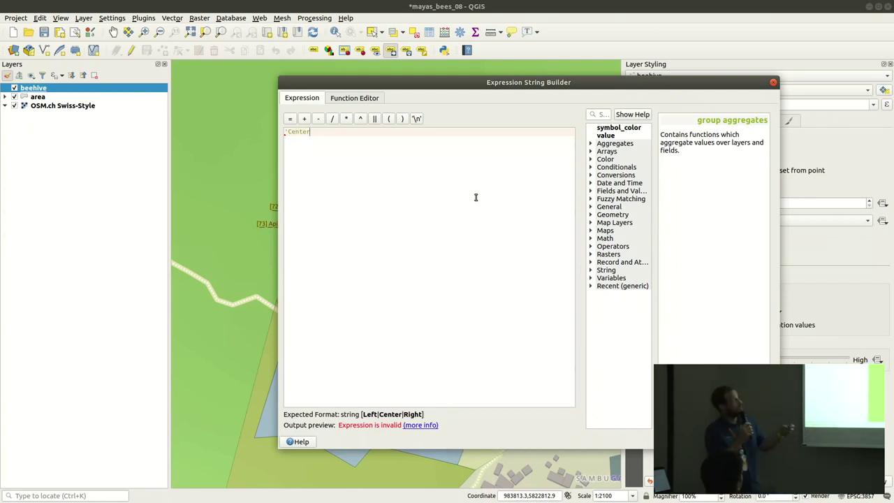
text(')
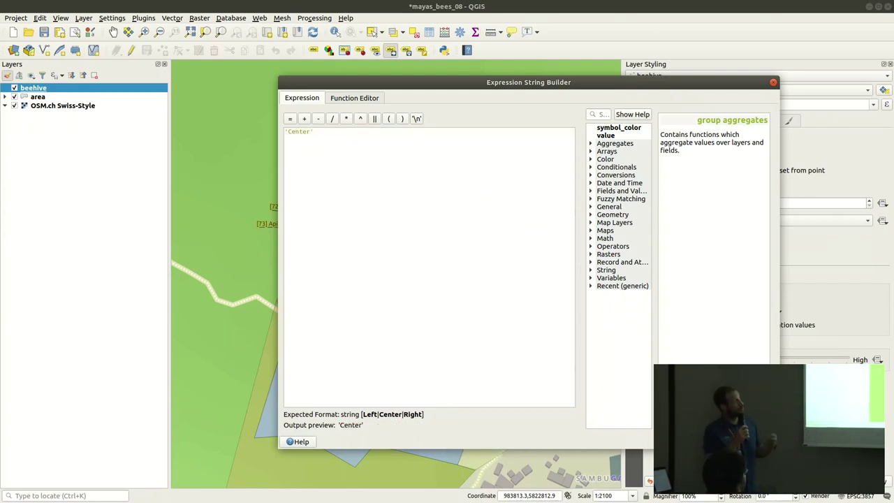
key(Return)
Step: Open the data-defined override options for the beehive labels' vertical alignment
click(776, 310)
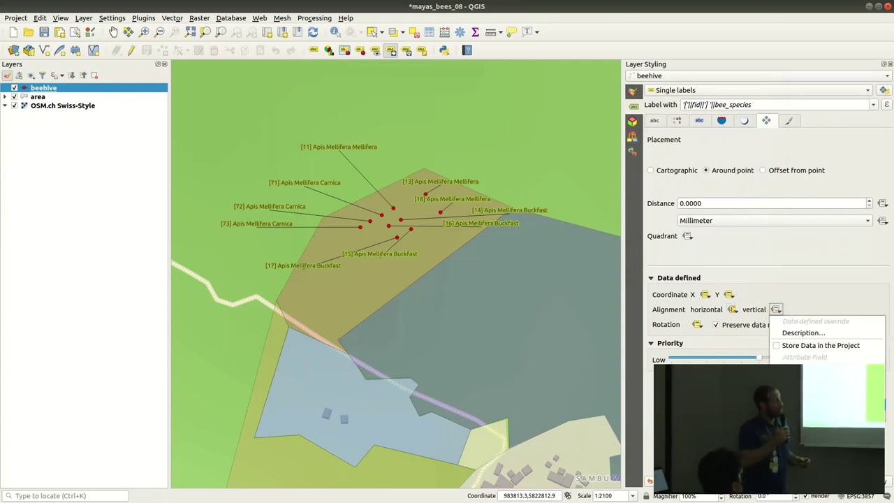
Step: Set the beehive labels' data-defined vertical alignment to the expression 'Half'
click(803, 395)
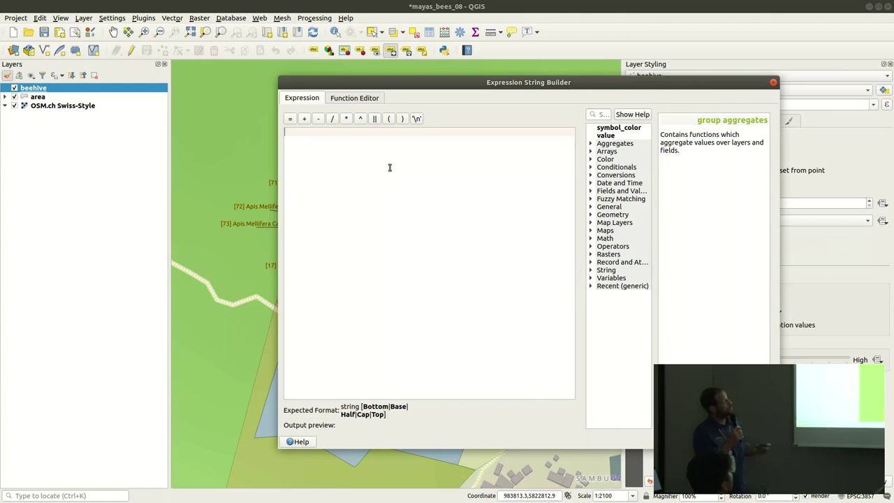
text('Half')
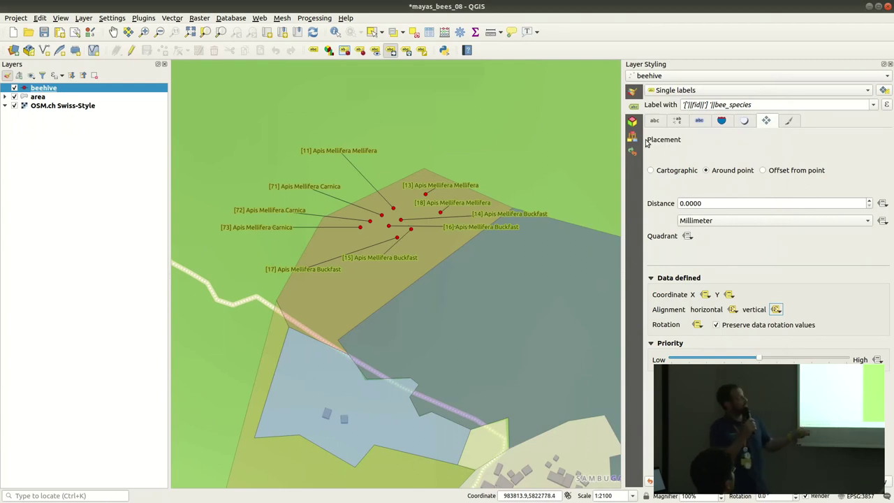
click(655, 121)
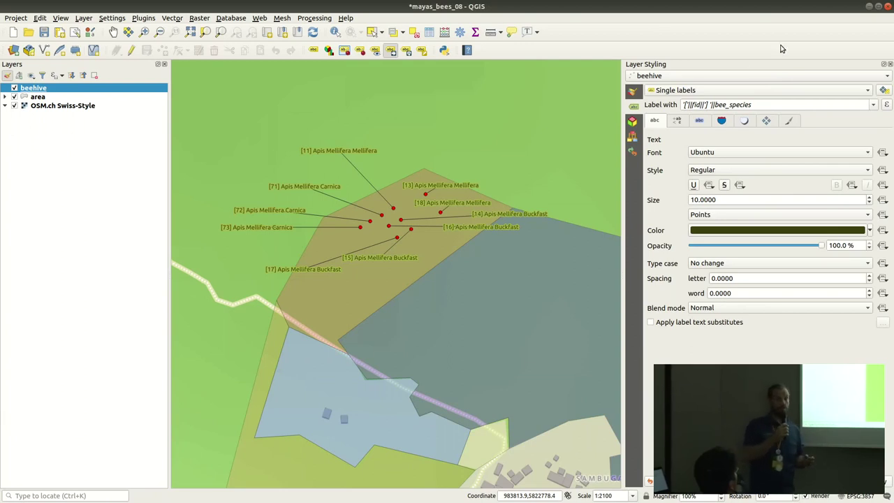
Step: Try several preset line symbols on the beehive geometry generator's line and apply the dash black preset
click(632, 91)
click(690, 130)
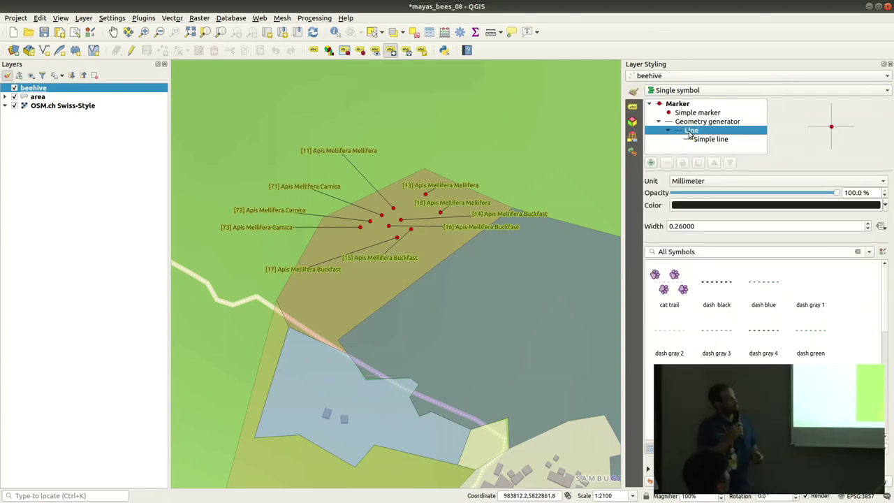
click(674, 279)
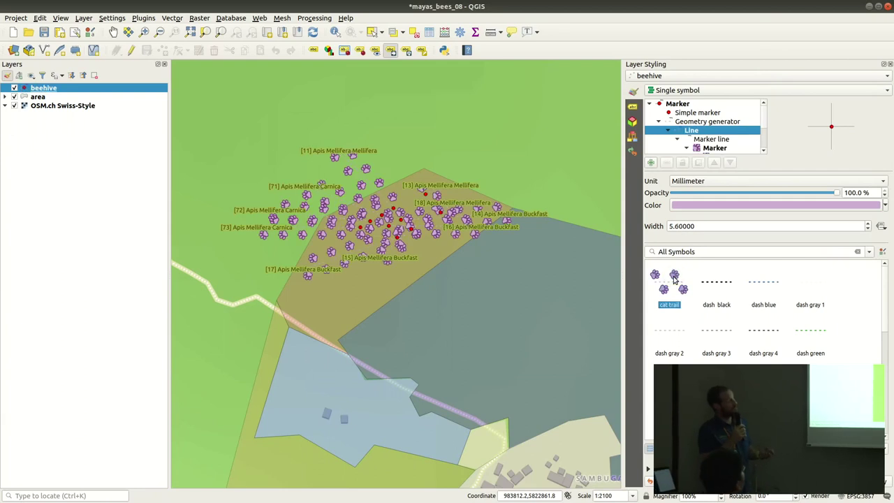
scroll(725, 306, down, 3)
click(768, 280)
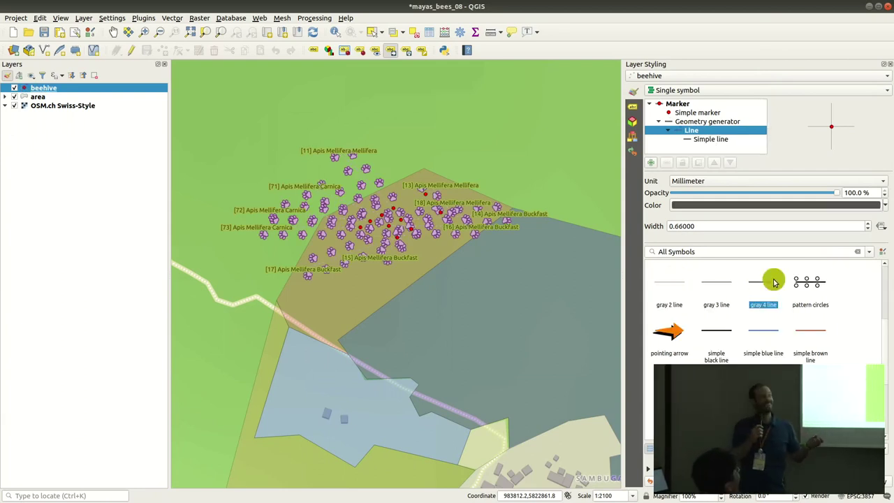
click(803, 282)
click(669, 333)
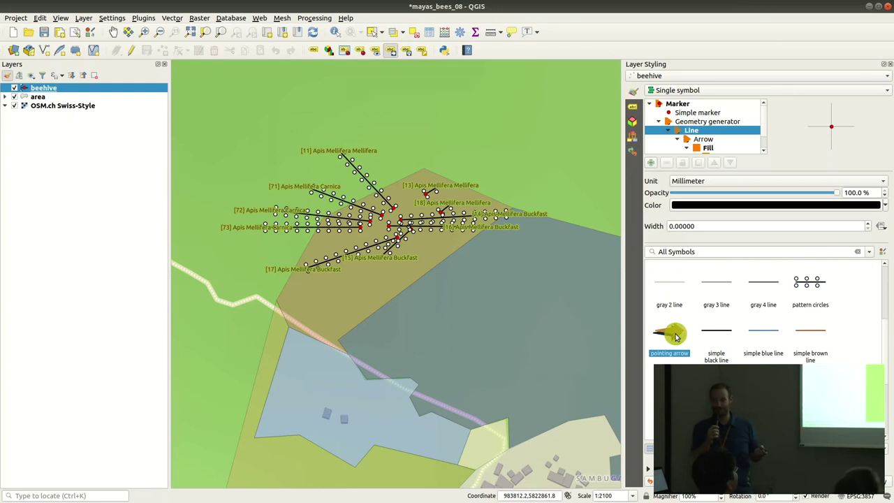
scroll(736, 310, up, 3)
click(763, 285)
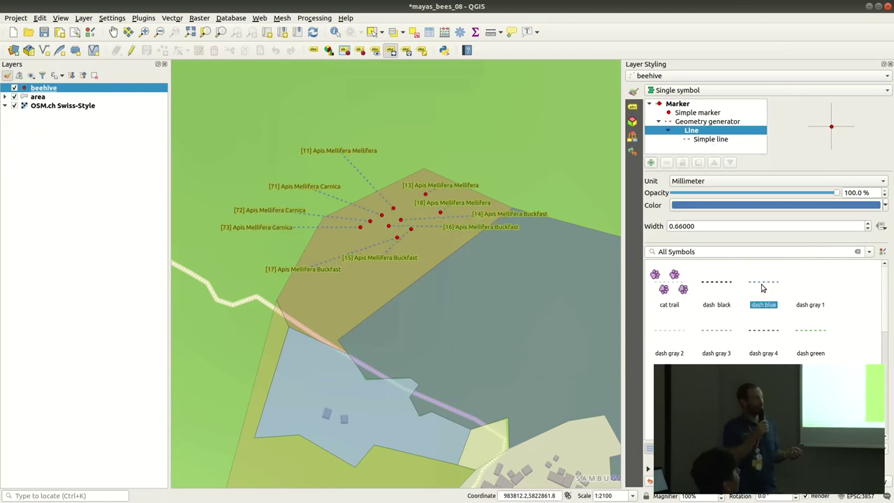
click(724, 287)
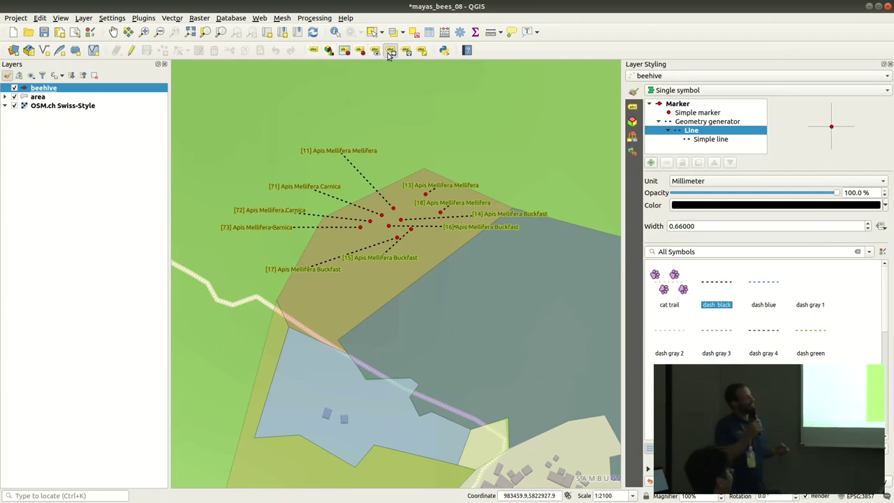
Step: Move beehive labels [13] and [18] up outside the hive cluster and label [15] to its lower right on the map
drag(448, 188, 451, 151)
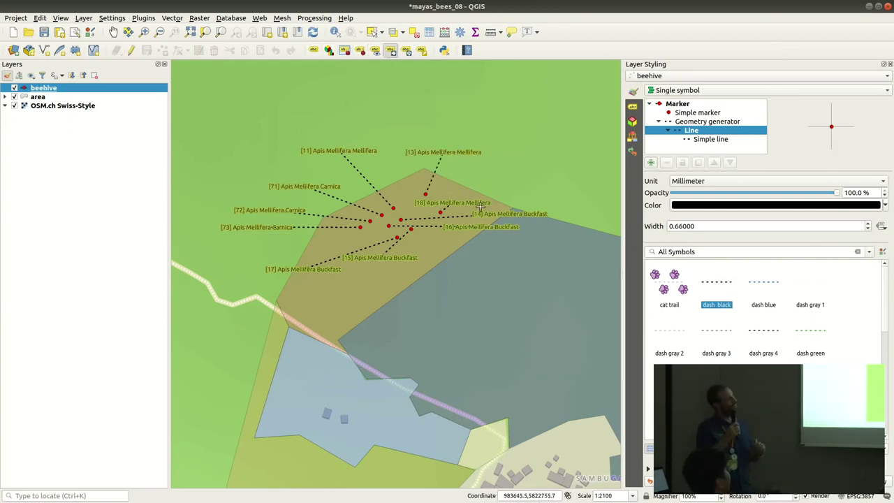
drag(470, 203, 519, 172)
drag(392, 258, 480, 273)
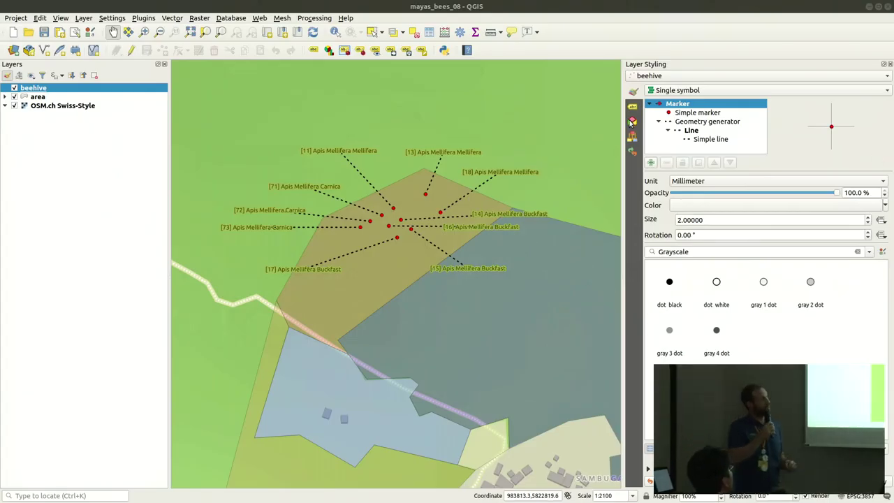
click(706, 122)
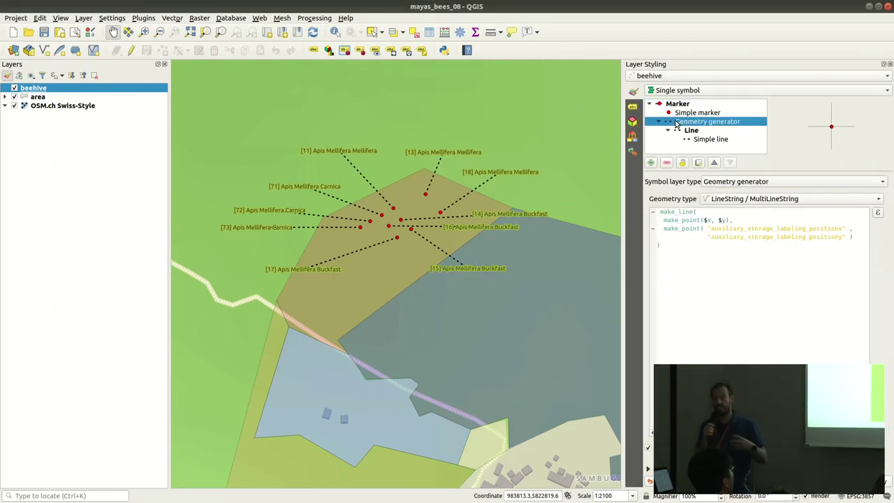
drag(708, 230, 840, 240)
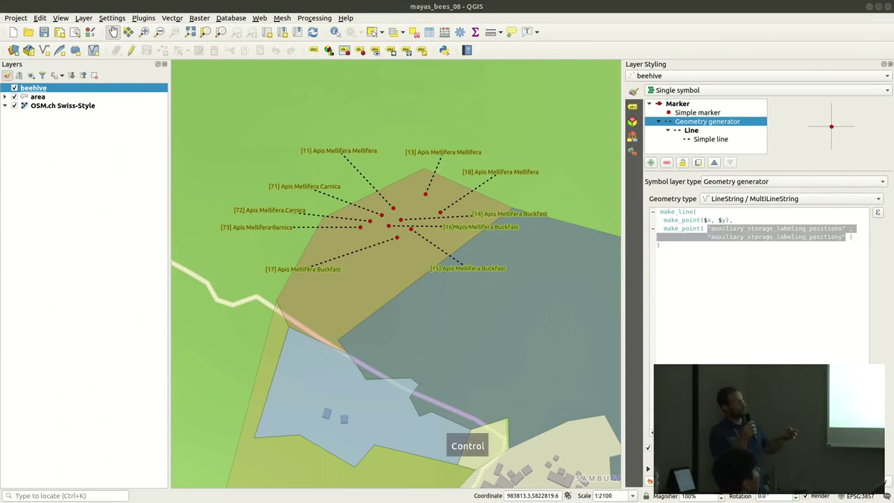
drag(709, 229, 844, 239)
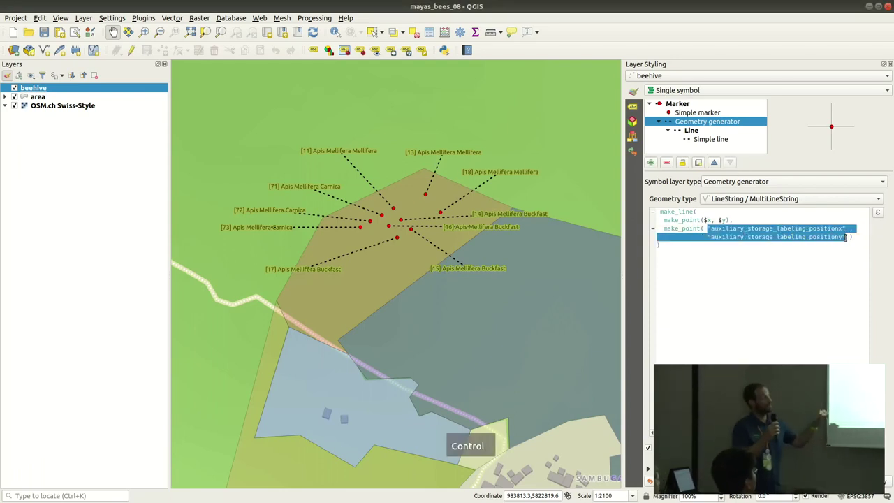
text(@maya_house_x,@maya_house_y)
drag(563, 314, 419, 203)
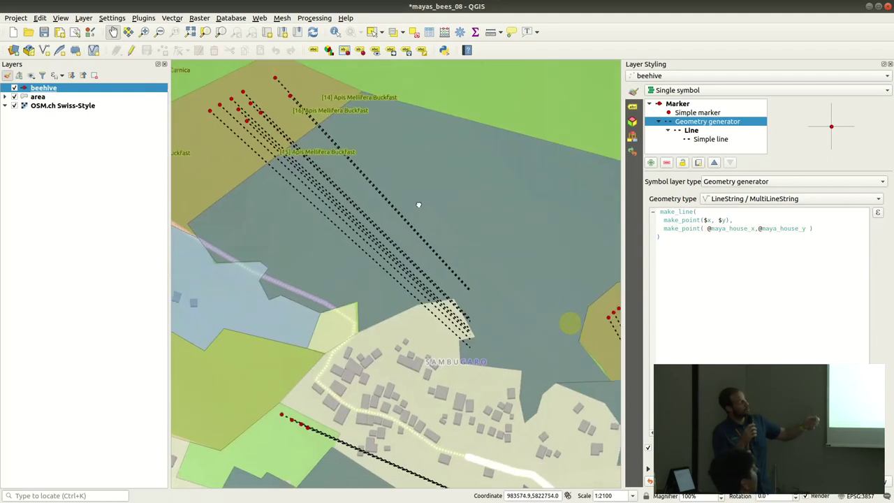
scroll(419, 209, down, 1)
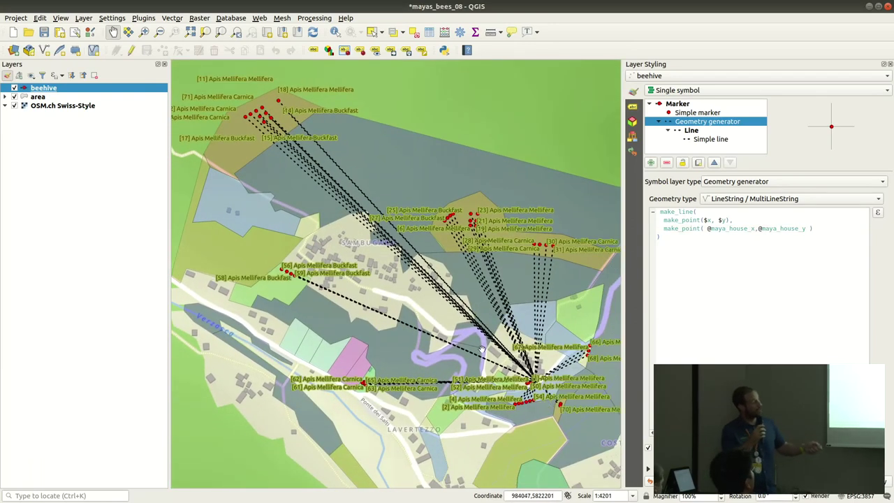
Step: Examine the maya_house_x and maya_house_y variables in the project properties
click(21, 19)
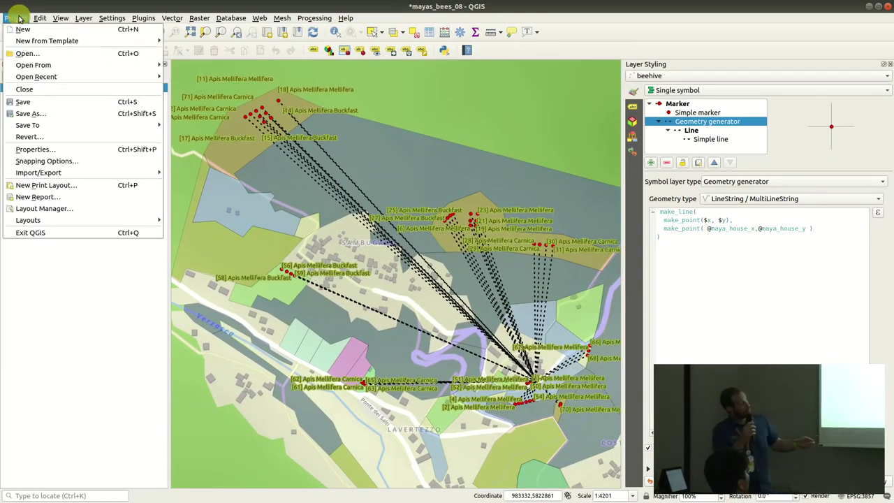
click(35, 149)
scroll(533, 323, down, 1)
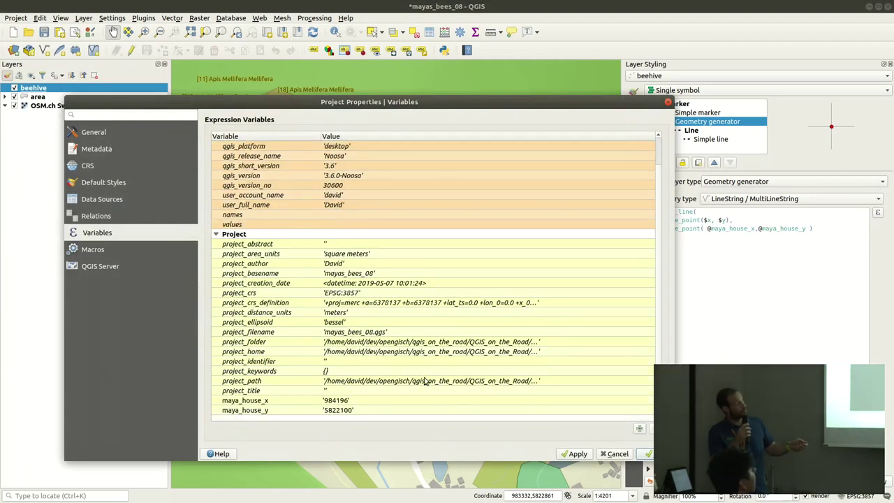
double_click(259, 402)
click(268, 412)
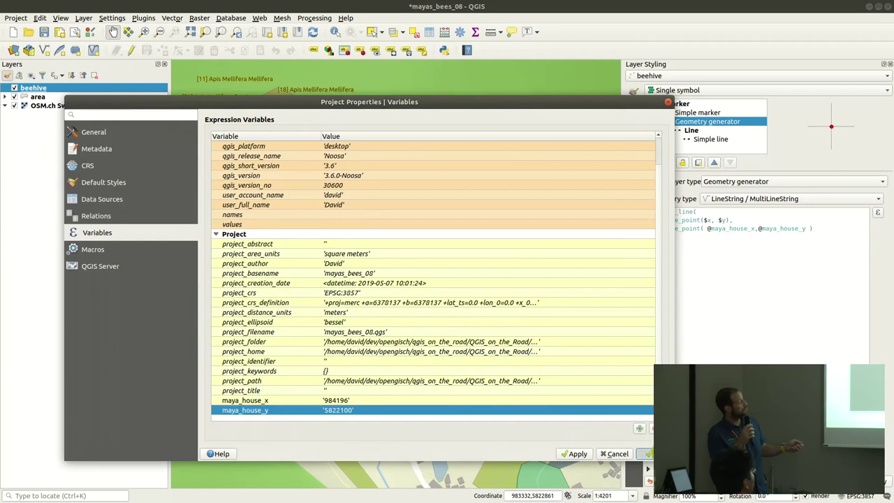
click(648, 453)
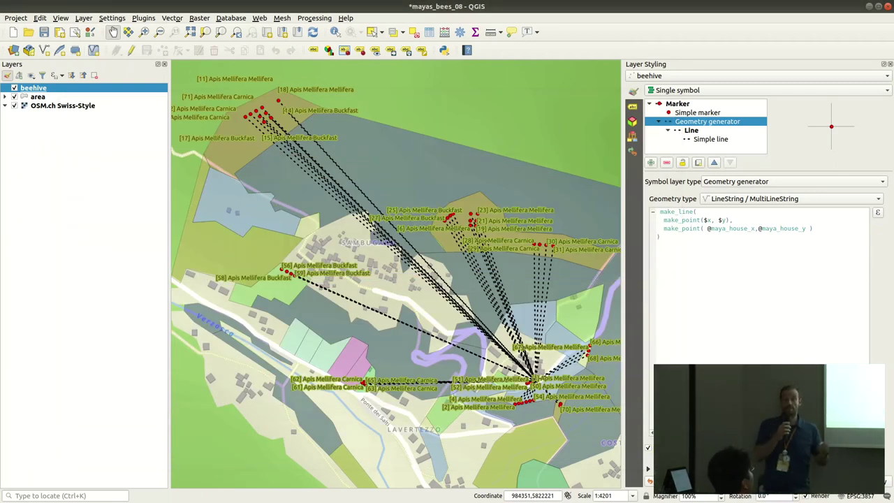
Step: Replace the geometry generator expression with the difference between the beehive-to-house line and a buffer of 20 around the house point
click(689, 237)
key(ctrl+a)
key(ctrl+v)
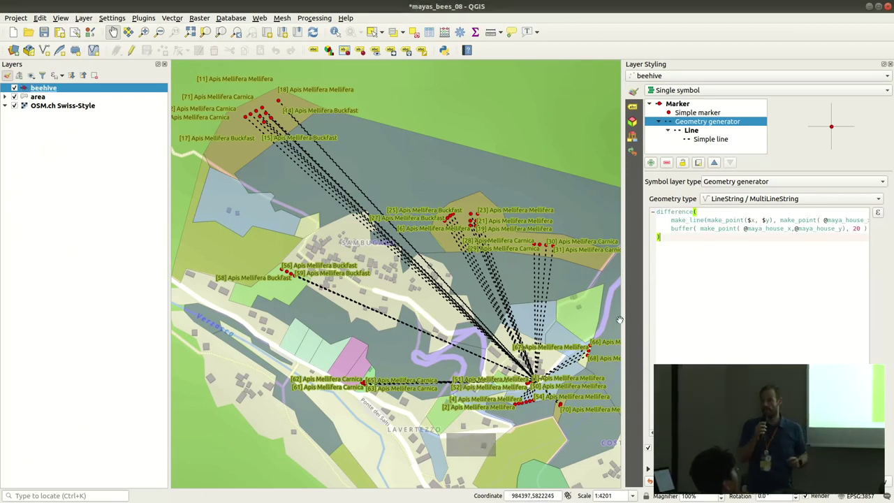
click(674, 212)
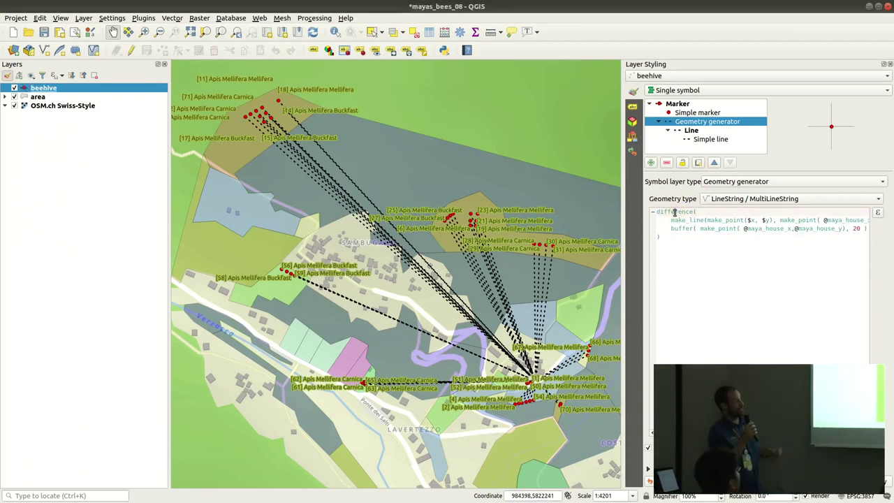
Step: Try a buffer distance of 200 around the house point and restore it to 20
double_click(855, 228)
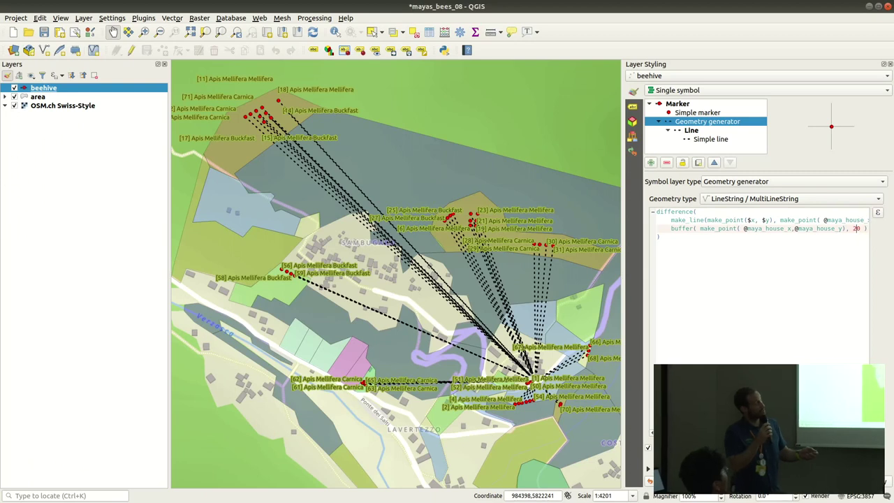
text(200)
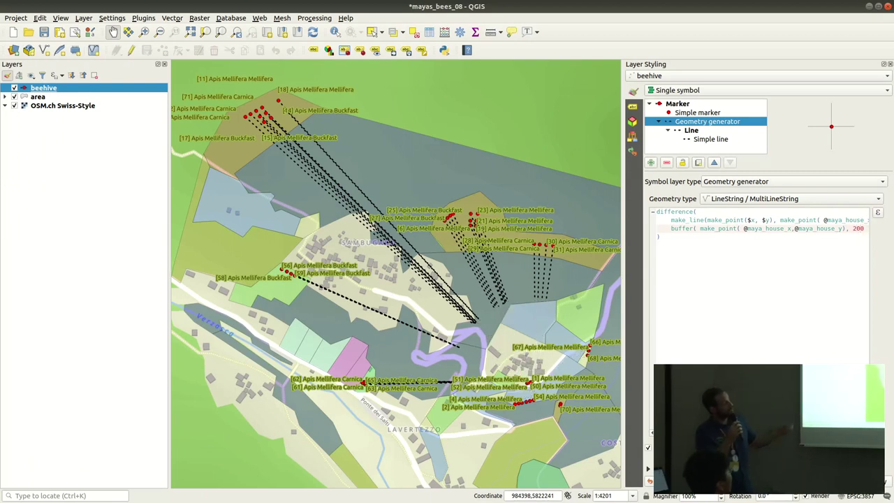
key(ctrl+z)
text(0)
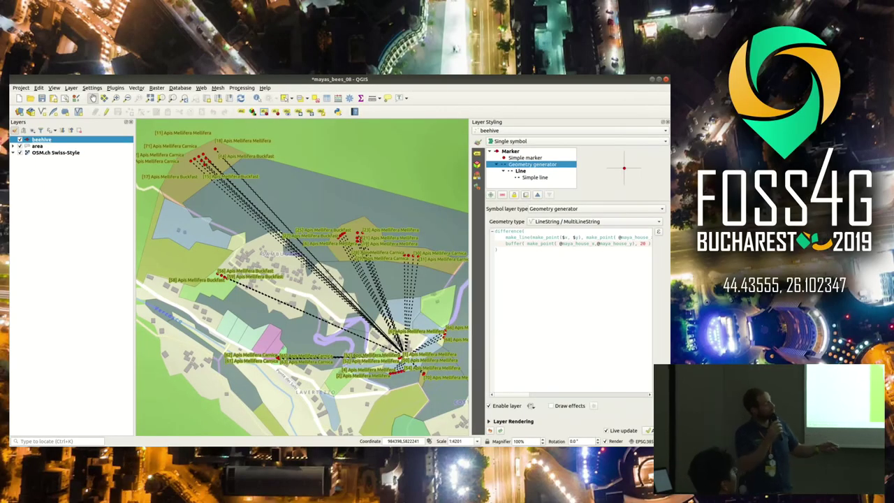
Step: Override the label X coordinate with x(centroid(difference(…))) of the beehive-to-house line and the 20 buffer around the house point
click(477, 163)
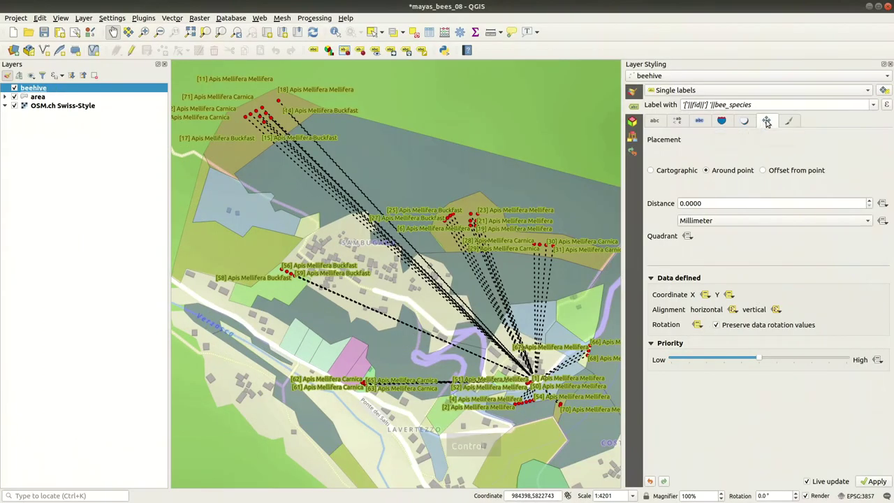
click(576, 164)
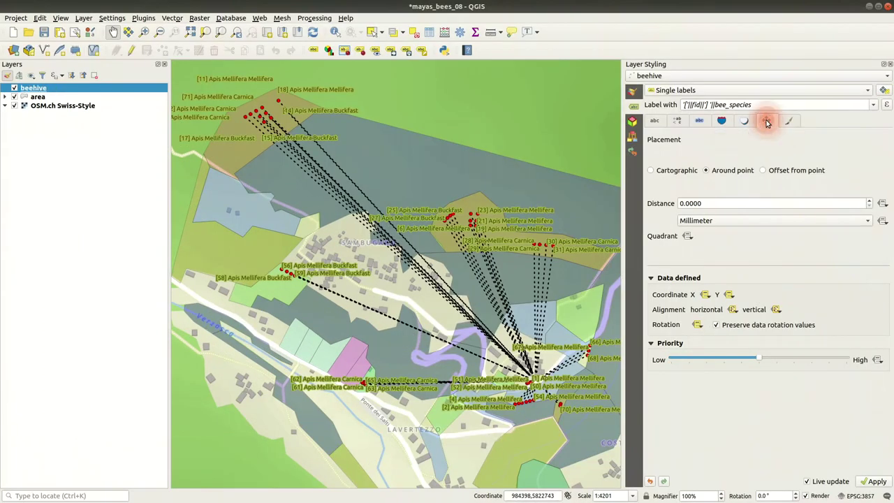
click(705, 294)
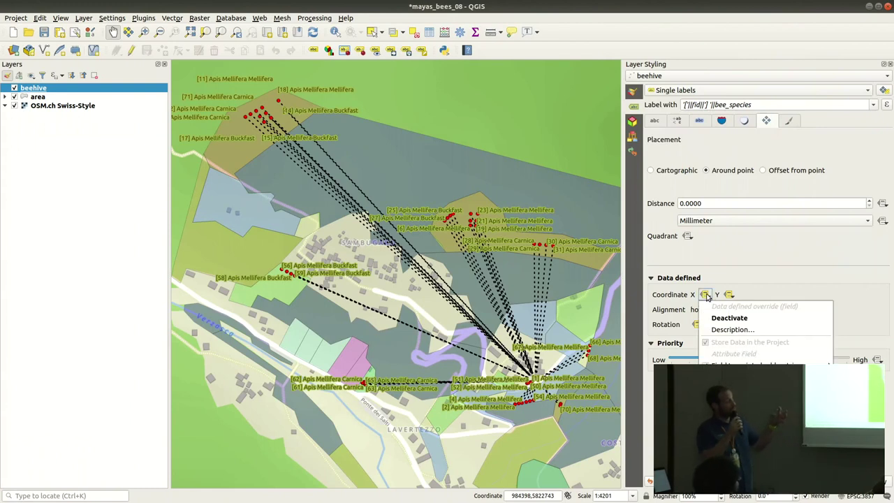
click(734, 404)
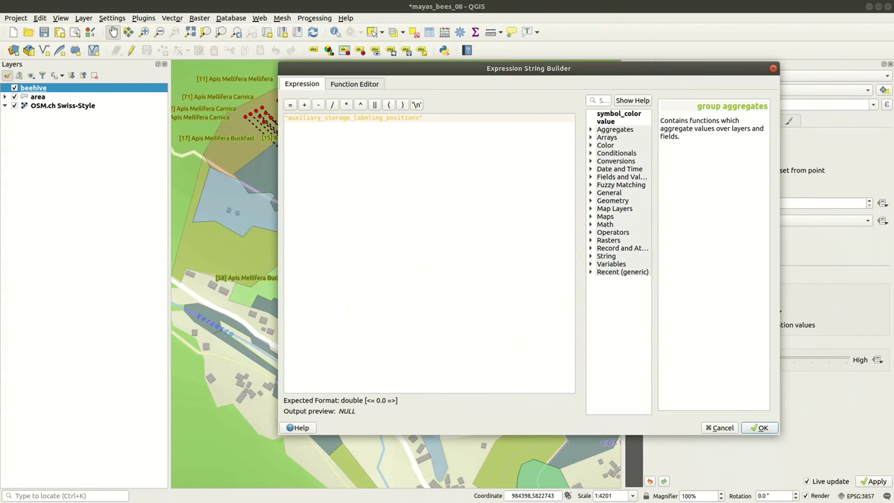
key(ctrl)
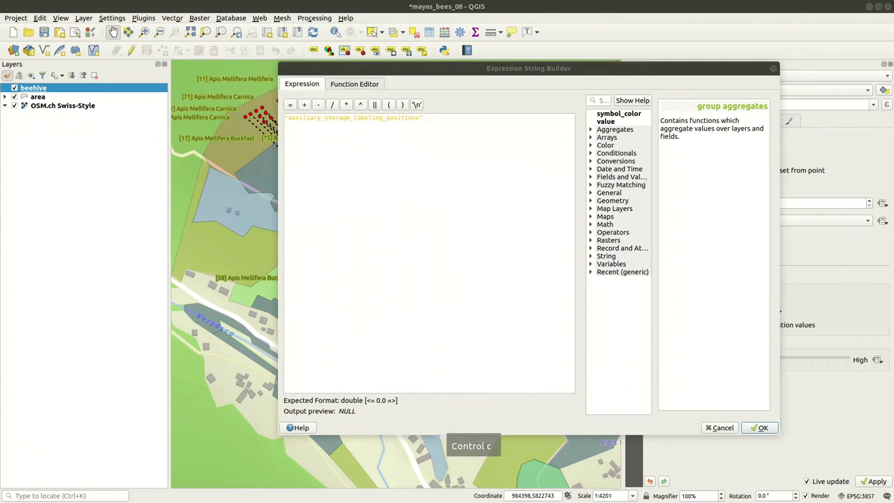
click(471, 177)
key(ctrl+a)
text(x(centroid(difference(     make_line(make_point($x, $y), make_point( @maya_house_x,@maya_house_y)),     buffer( make_point( @maya_house_x,@maya_house_y), 20 ) ))))
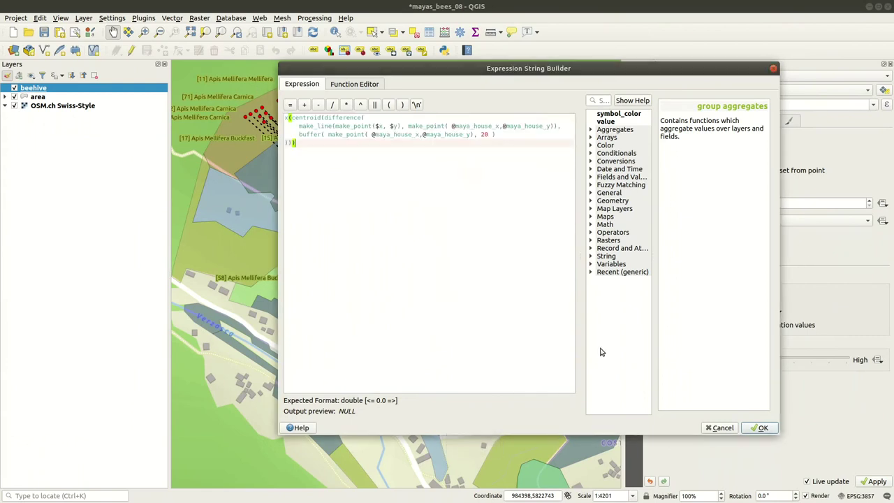
click(762, 428)
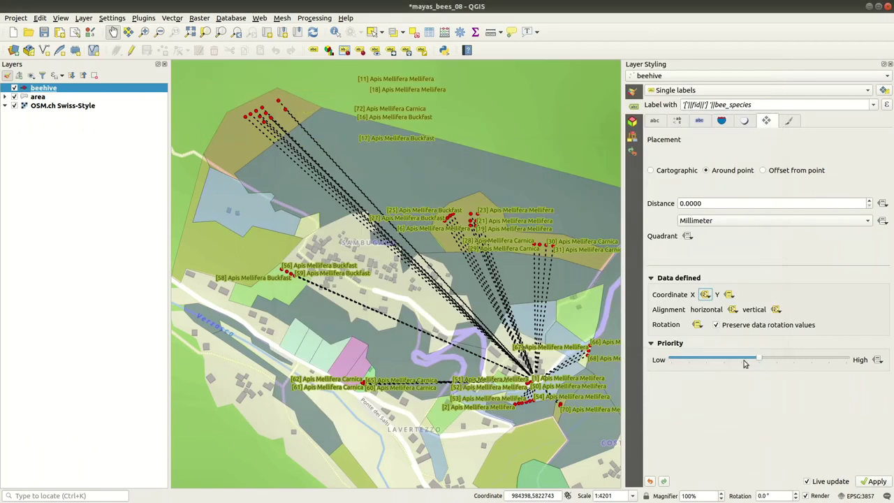
Step: Override the label Y coordinate with y(centroid(difference(…))) of the beehive-to-house line and the 20 buffer around the house point
click(728, 294)
click(741, 401)
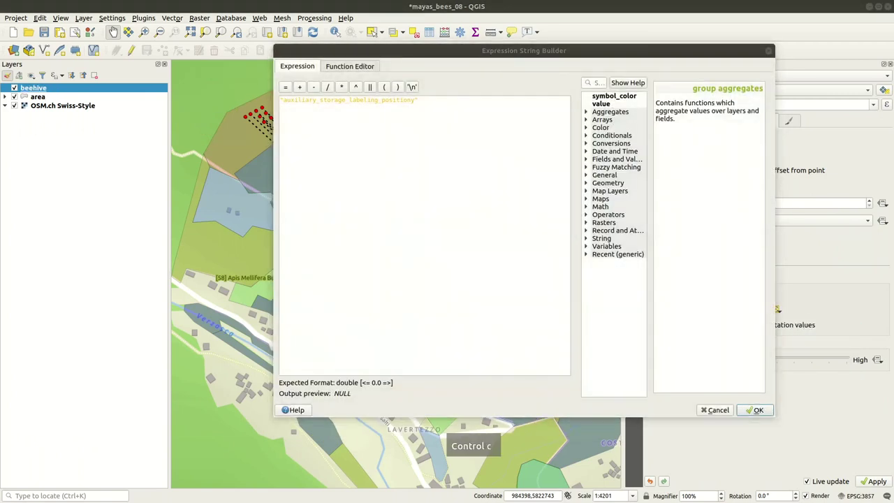
key(ctrl+v)
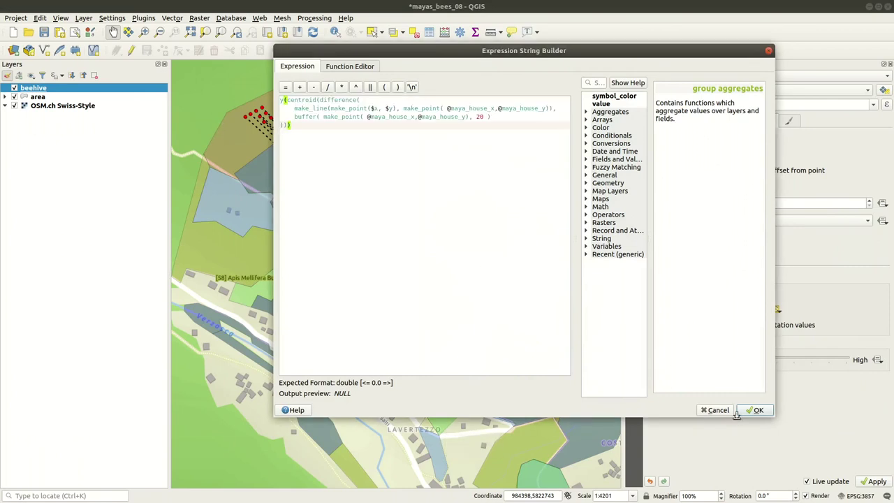
click(746, 410)
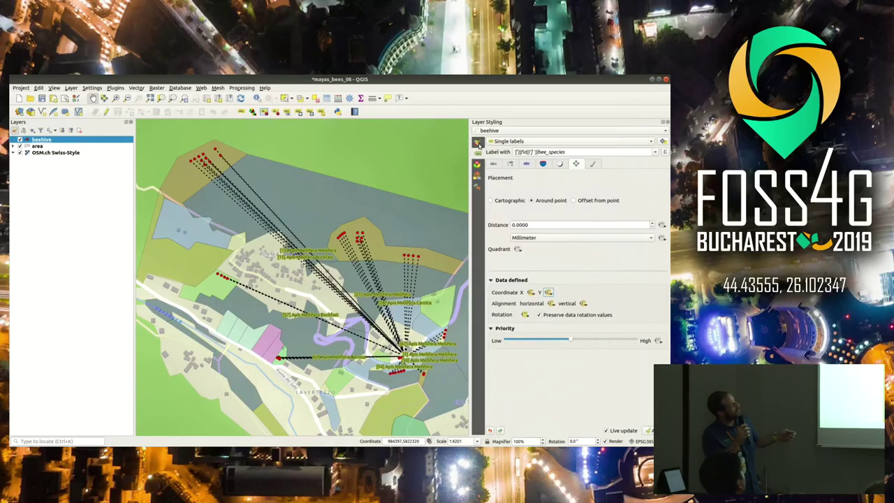
Step: Try a geometry generator line bent through the centroid of the beehive-to-house line translated by 20, 40, minus a buffer of 10 around the house
click(478, 143)
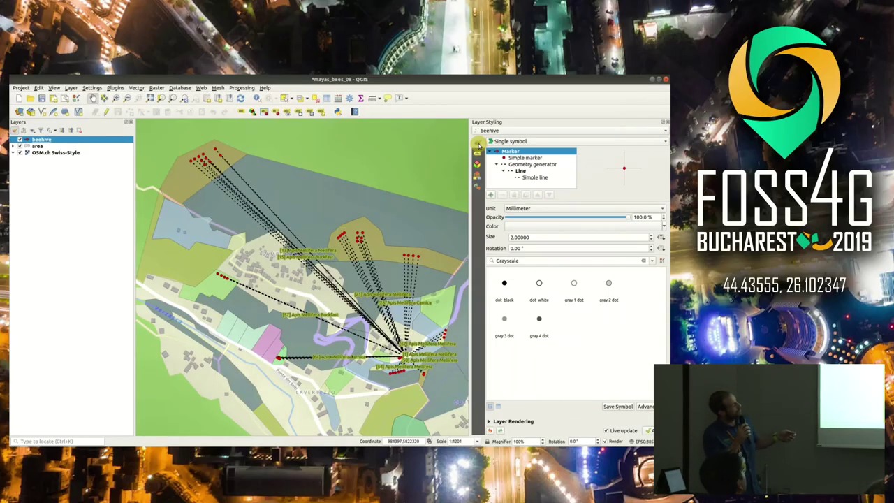
click(528, 166)
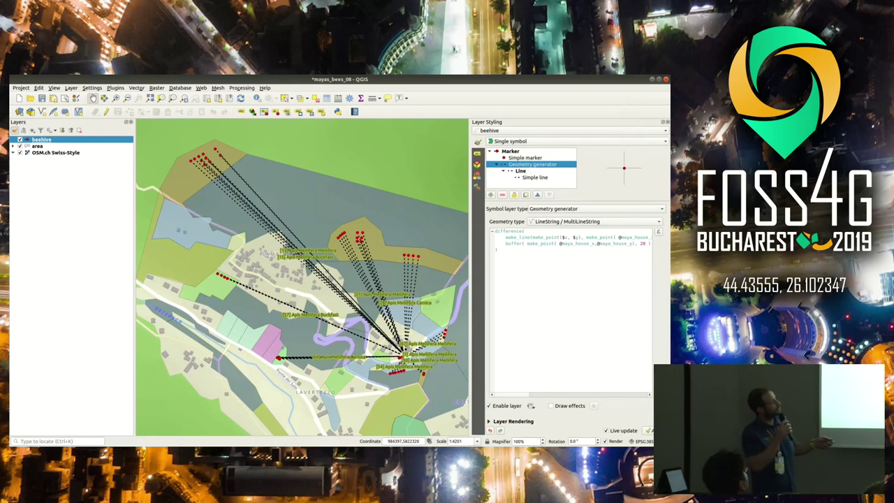
key(ctrl)
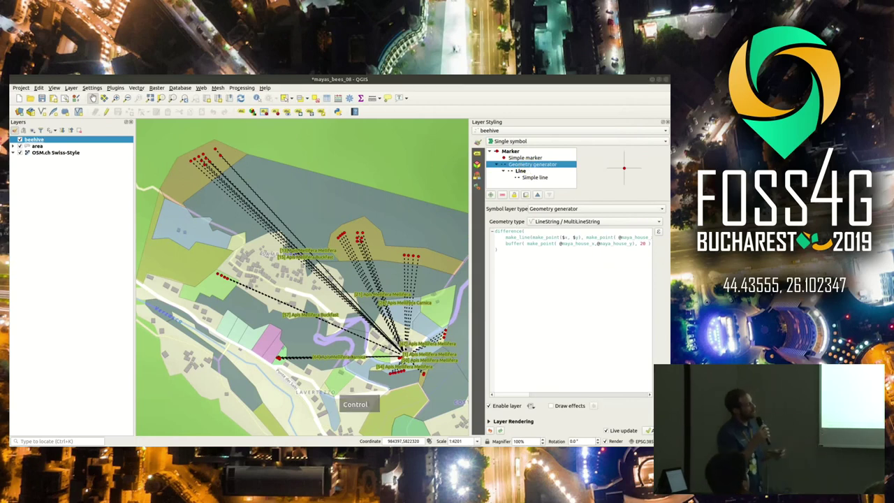
click(586, 381)
key(ctrl+a)
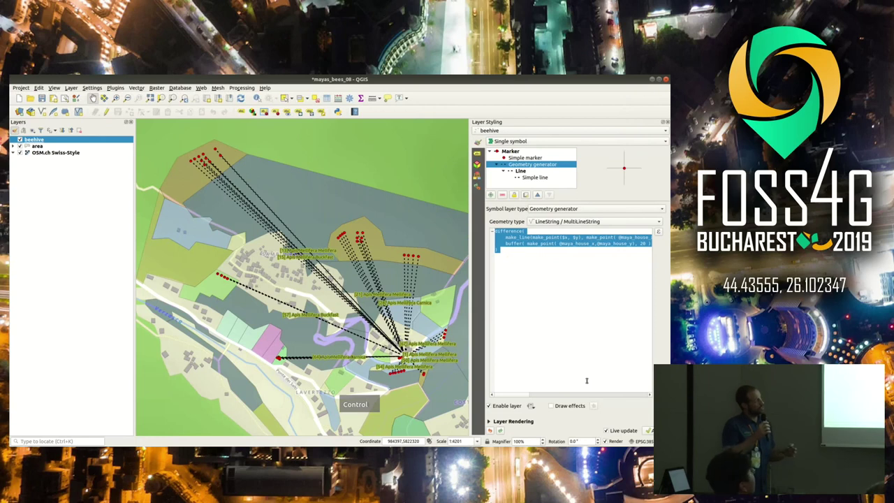
key(ctrl+v)
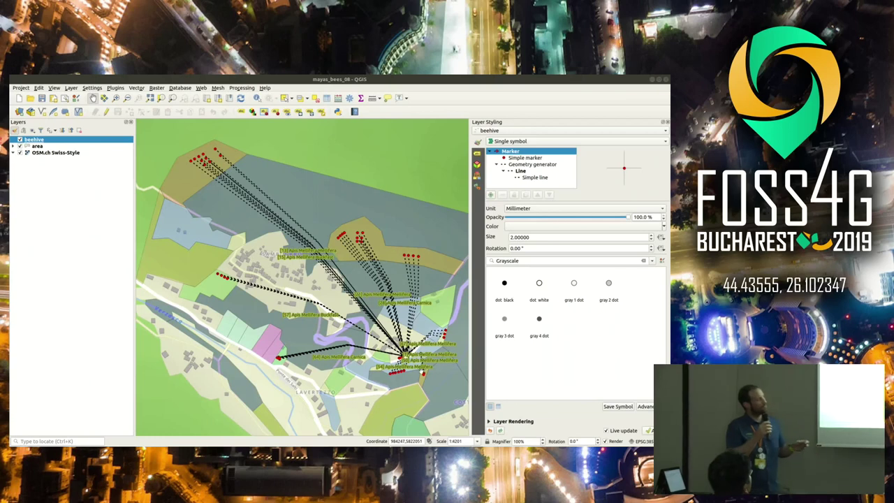
Step: Replace the geometry generator expression with the difference between the straight beehive-to-house line and a buffer of 5 around the house point
mouse_move(363, 314)
mouse_down()
mouse_move(252, 211)
mouse_move(280, 225)
mouse_up()
scroll(321, 270, up, 2)
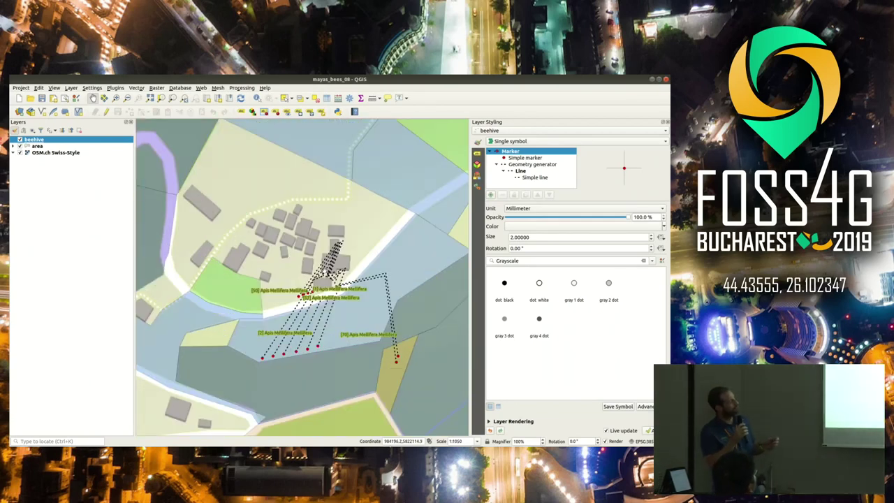
click(525, 165)
click(515, 303)
key(shift+Up)
key(shift+Up)
key(shift+Up)
key(shift+Up)
key(shift+Up)
key(shift+Up)
key(shift+Up)
key(shift+Up)
key(shift+Up)
key(shift+Up)
key(shift+Up)
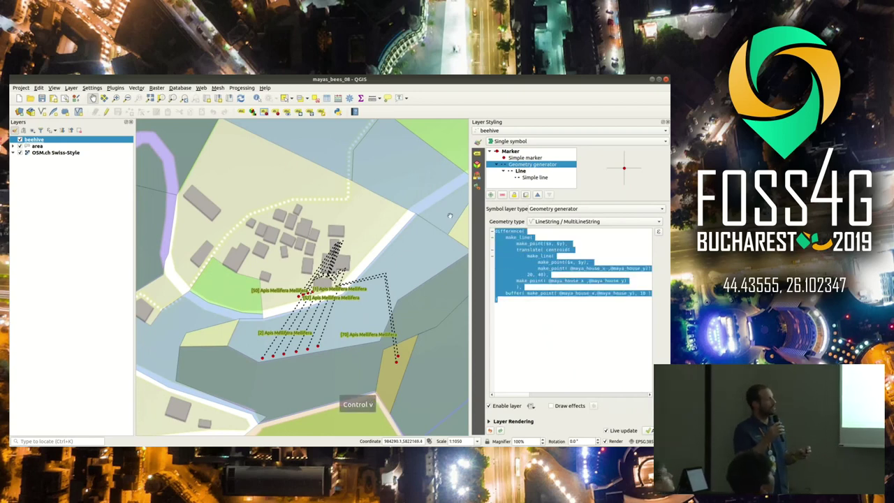
key(ctrl+v)
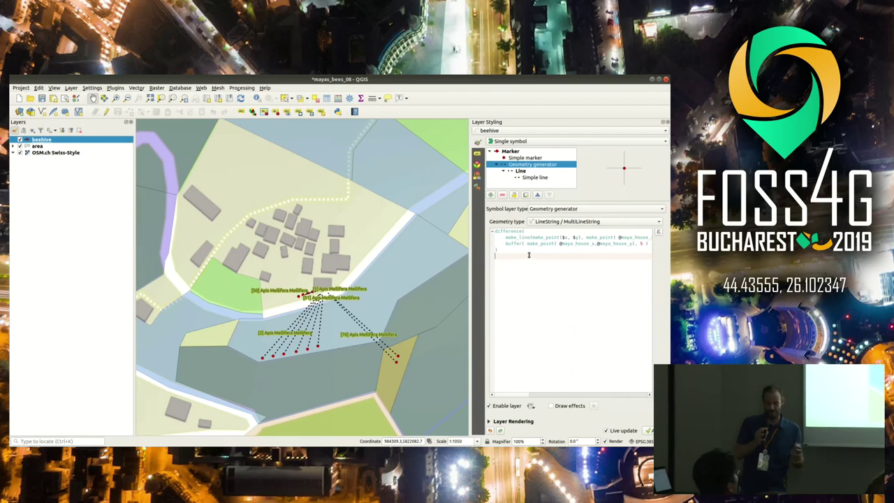
Step: Change the generated line's symbol layer type to Arrow
click(521, 171)
click(525, 178)
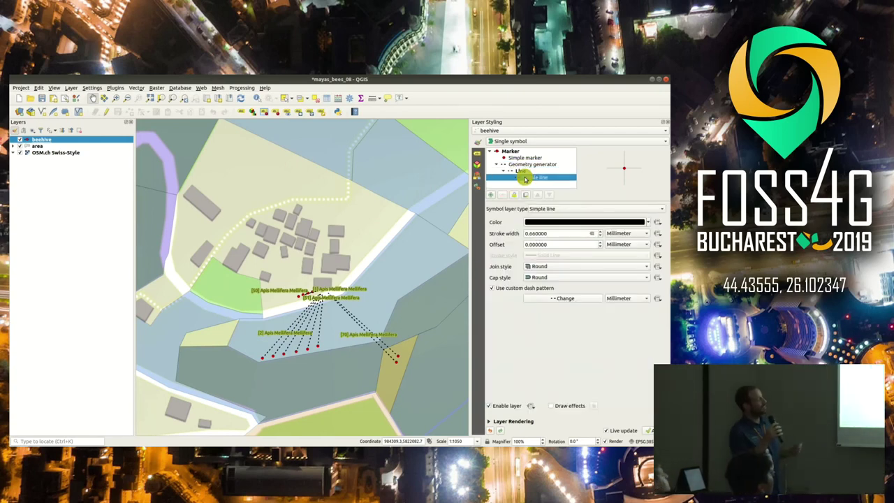
click(640, 210)
click(626, 187)
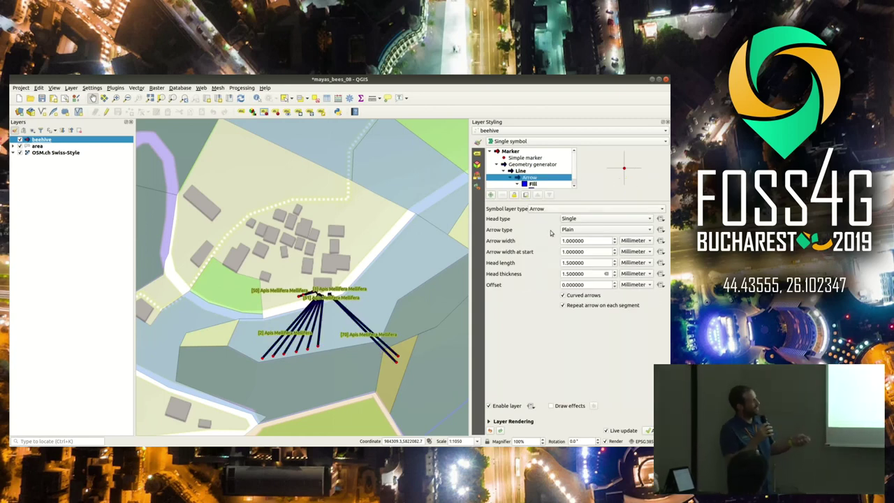
scroll(335, 319, up, 1)
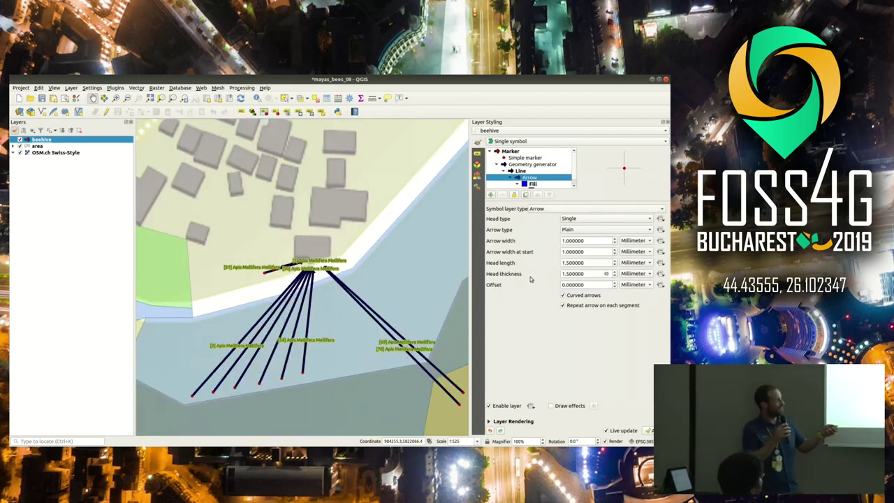
Step: Override the arrow width with the expression scale_linear("average_harvest",0,30,0.1,3)
click(661, 241)
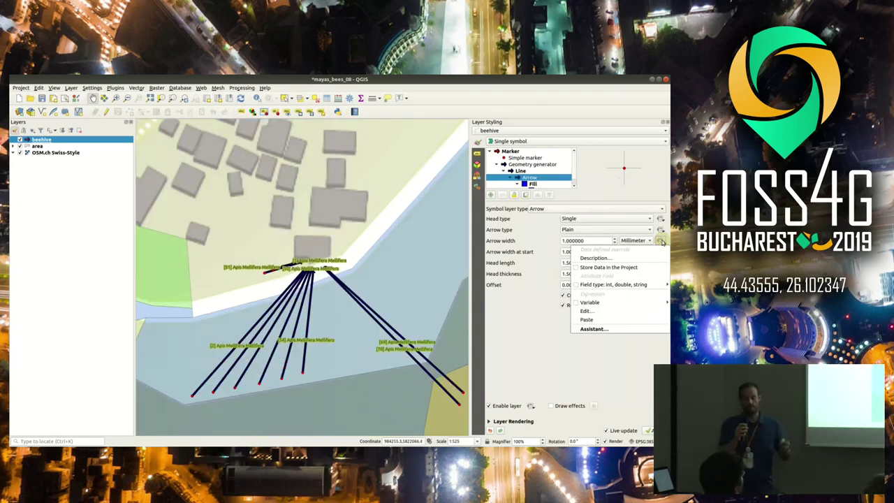
click(602, 310)
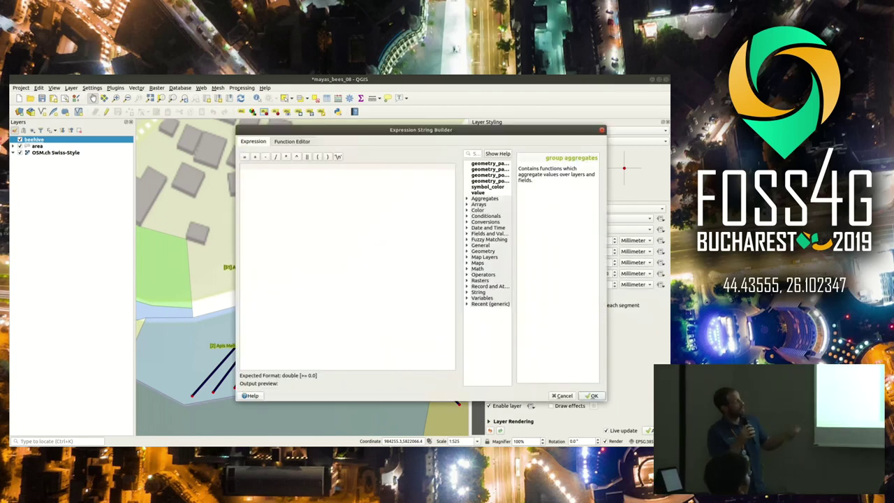
key(ctrl)
click(326, 245)
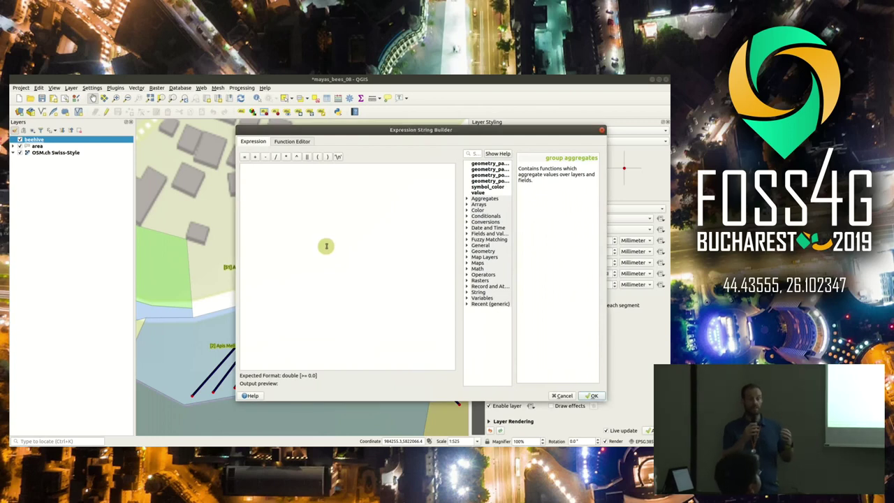
text(scale_factor("average_harvest", 0.30, 0.1, 1))
double_click(266, 167)
text(scale)
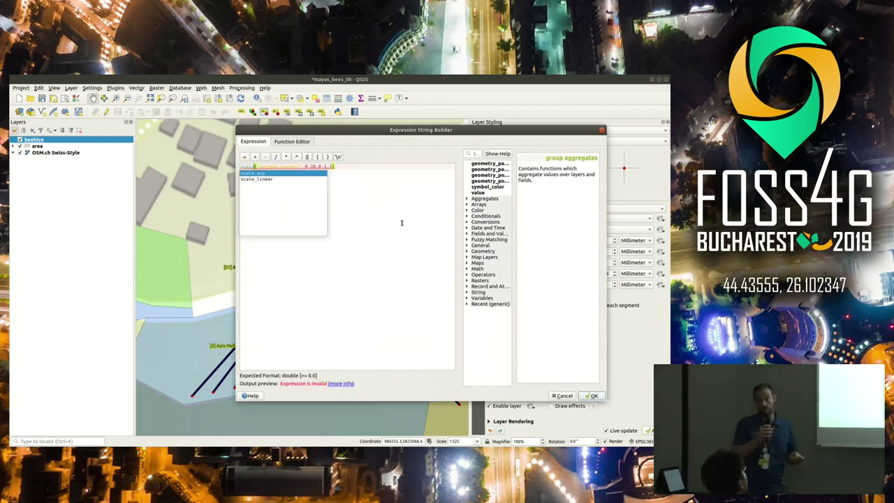
key(Down)
key(Return)
double_click(302, 166)
click(324, 167)
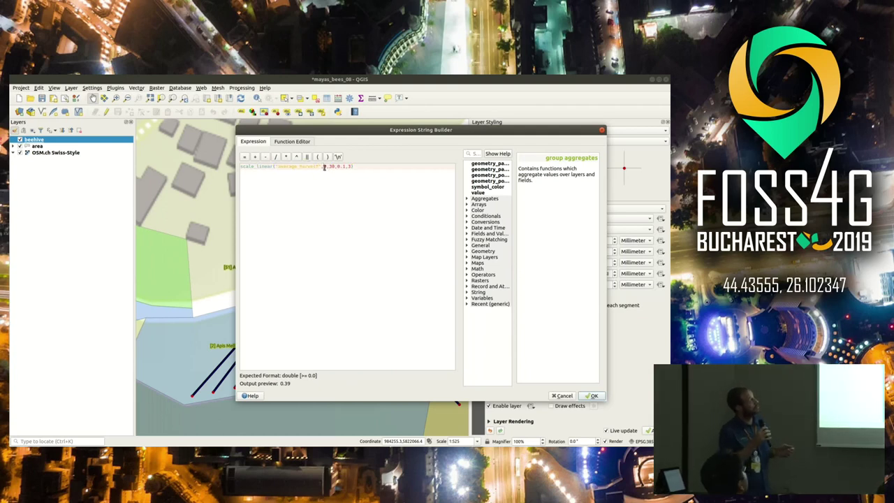
drag(337, 167, 354, 166)
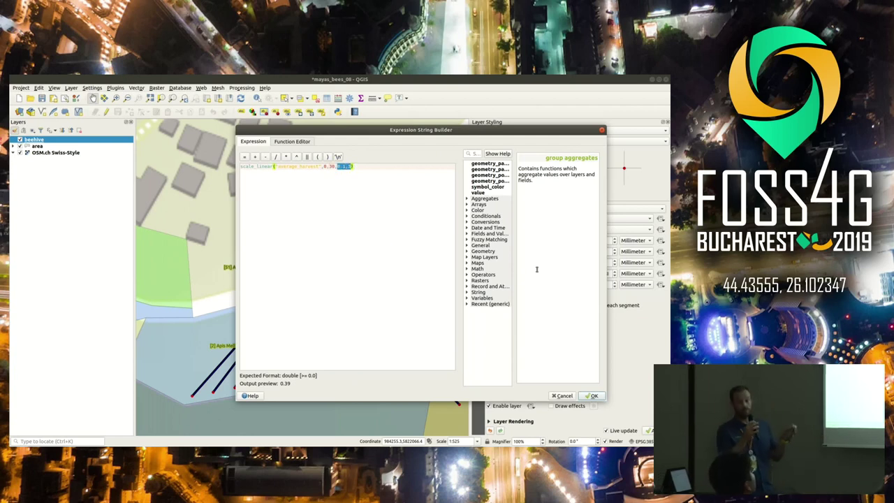
click(589, 395)
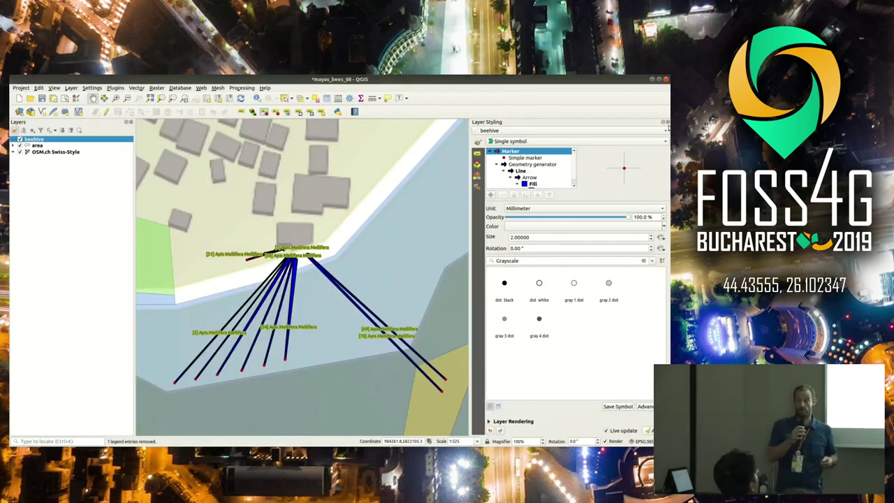
Step: Close the layer styling panel and hide the beehive layer
key(F7)
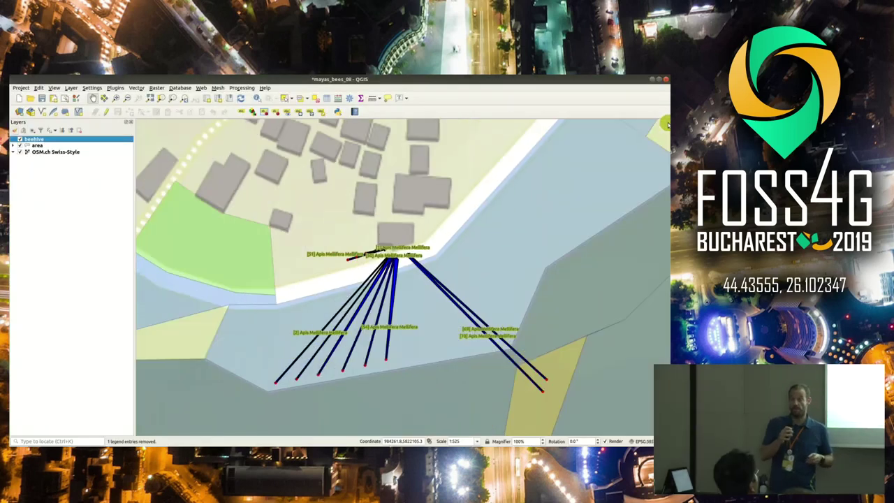
scroll(443, 192, down, 4)
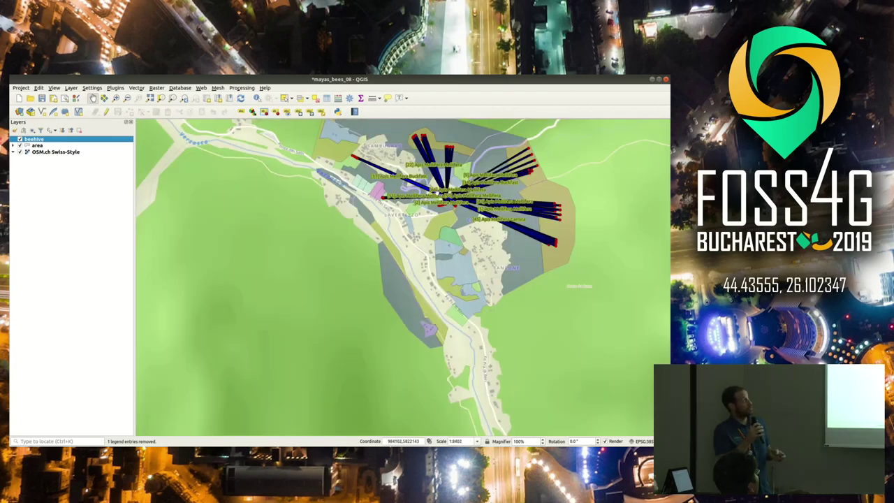
drag(447, 230, 378, 293)
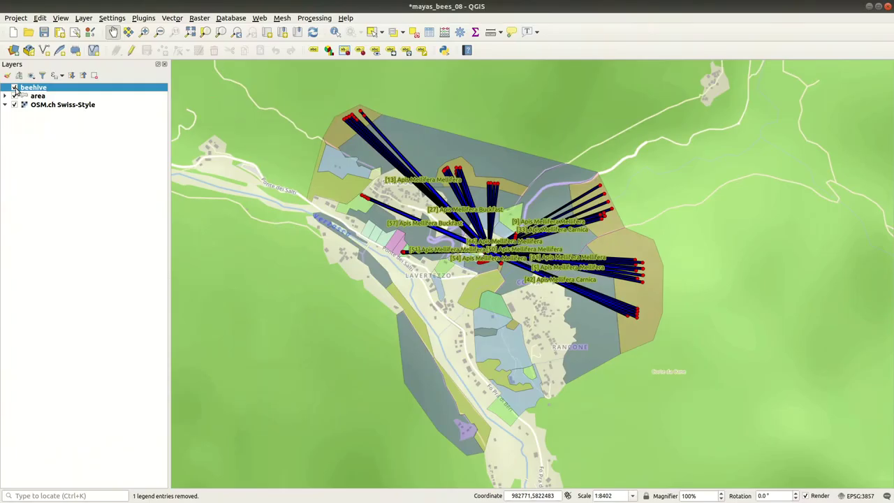
click(14, 88)
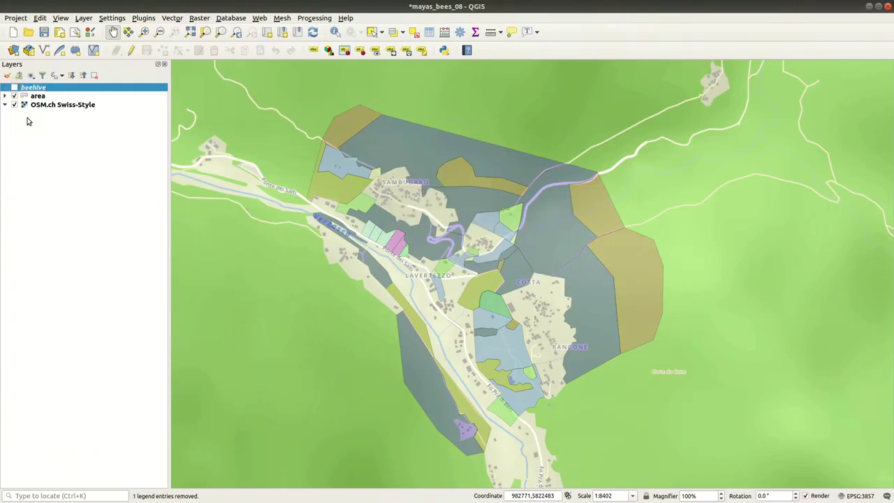
Step: Create a temporary scratch layer with the geometry type Polygon / CurvePolygon and the name "New scratch layer"
click(89, 21)
mouse_move(120, 44)
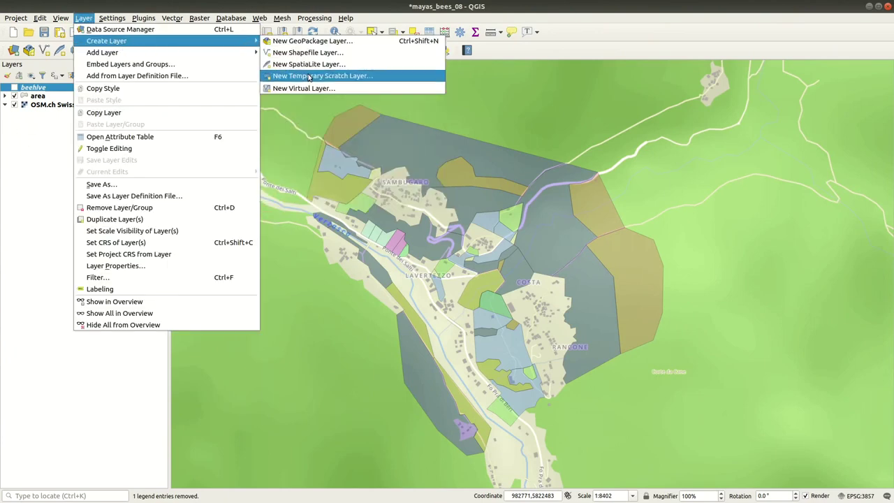
click(387, 77)
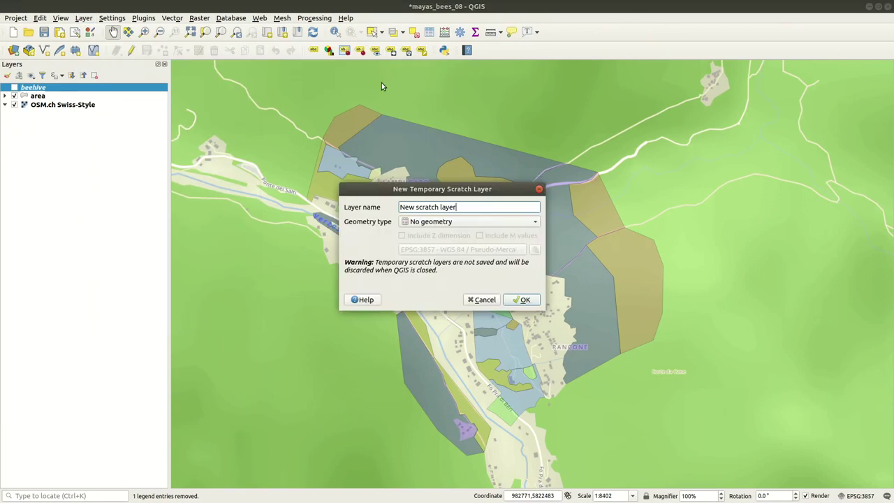
click(433, 222)
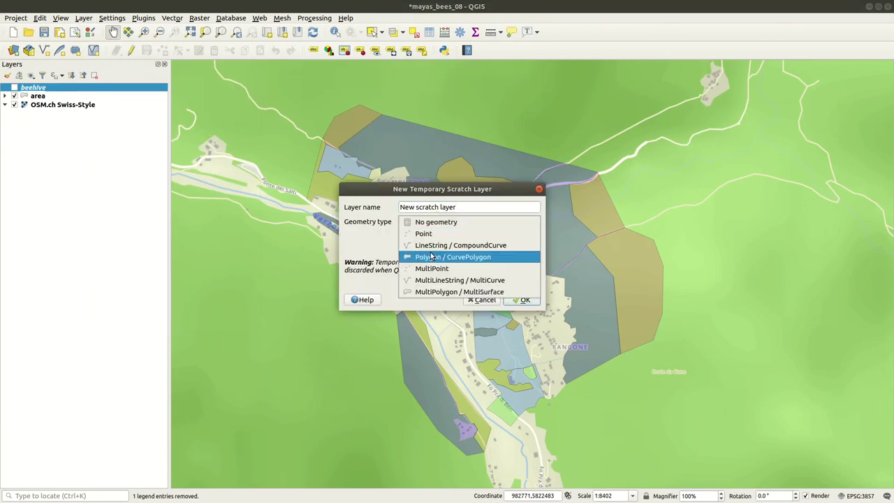
click(432, 257)
click(523, 300)
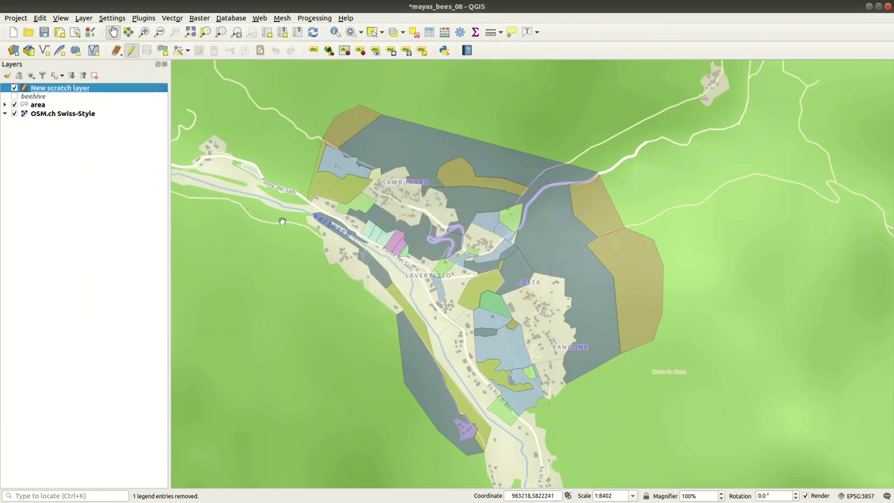
Step: Digitize a polygon enclosing all the area features in the scratch layer and move that layer directly below the area layer
click(162, 51)
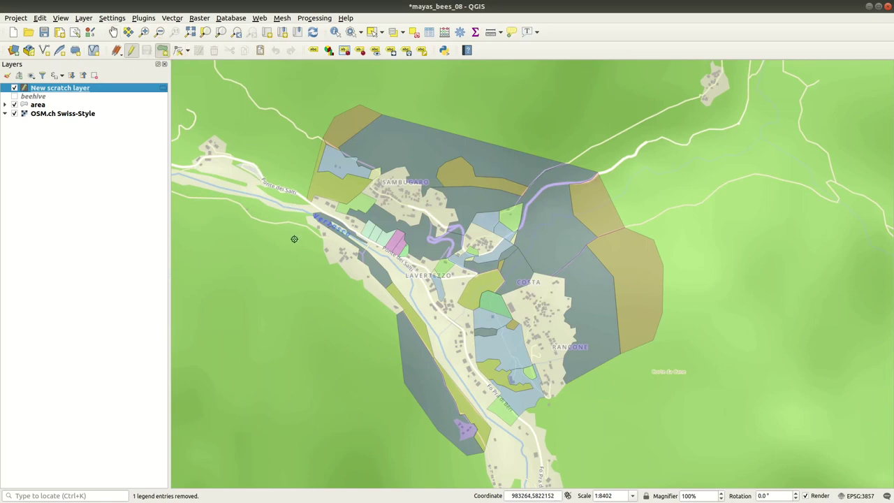
click(295, 221)
click(317, 133)
click(340, 105)
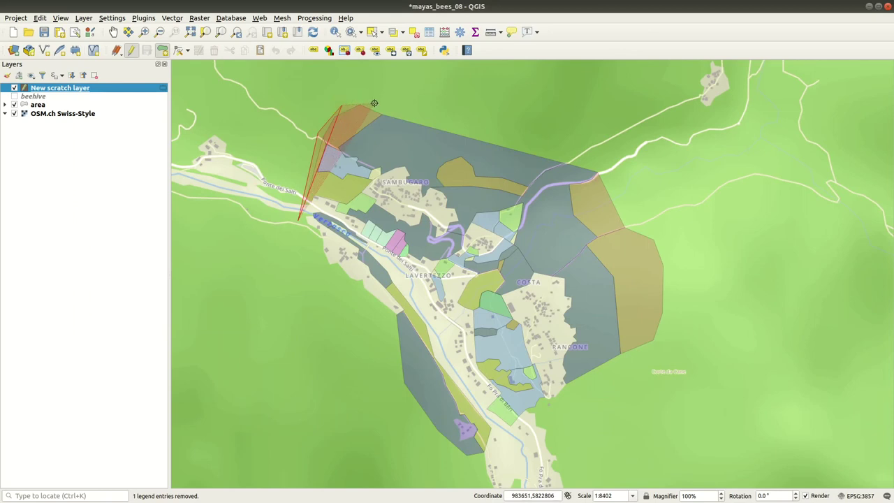
click(373, 99)
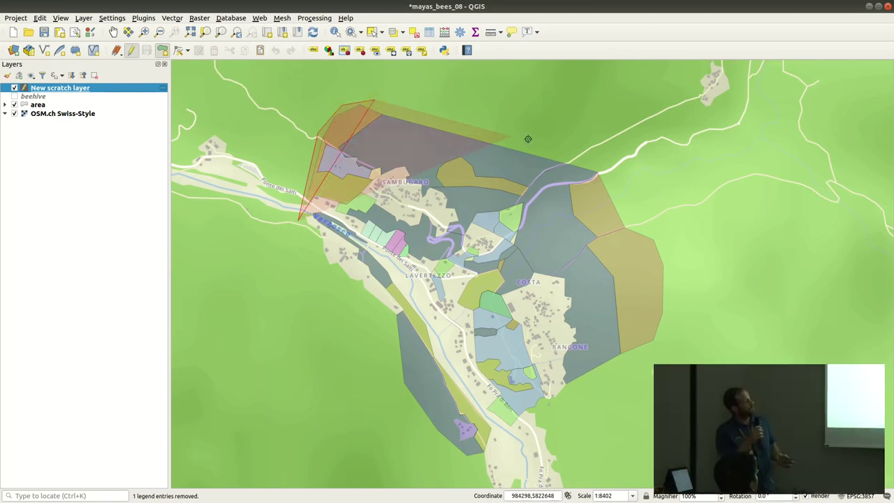
click(623, 173)
click(635, 222)
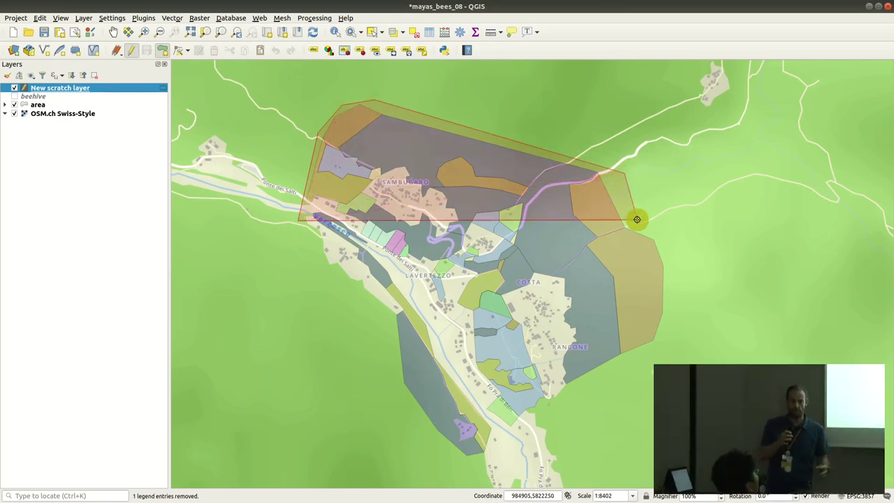
click(685, 243)
click(669, 359)
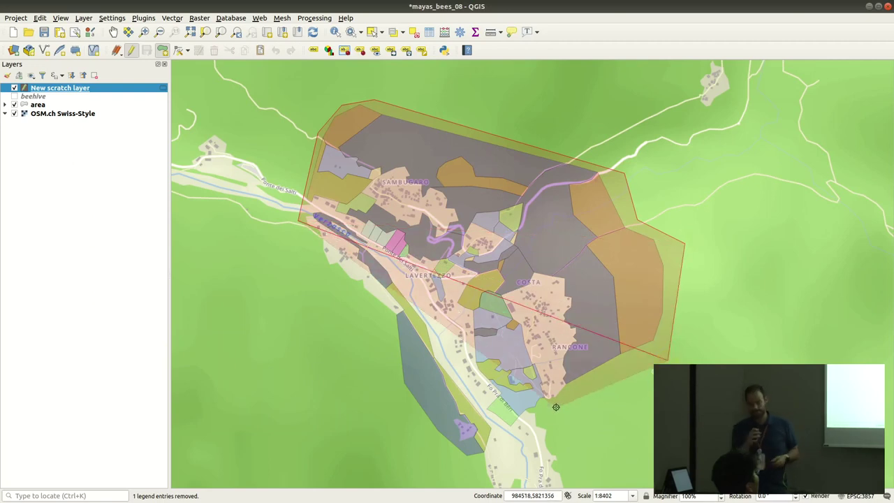
click(514, 433)
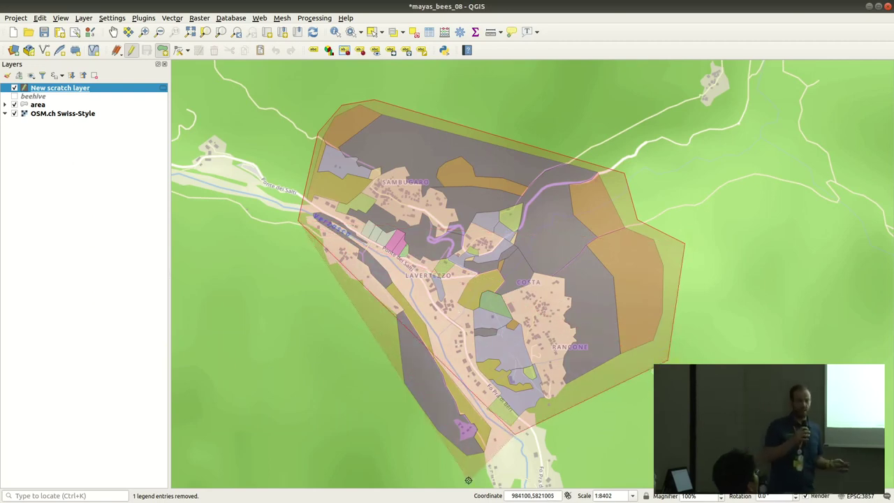
click(468, 480)
click(395, 429)
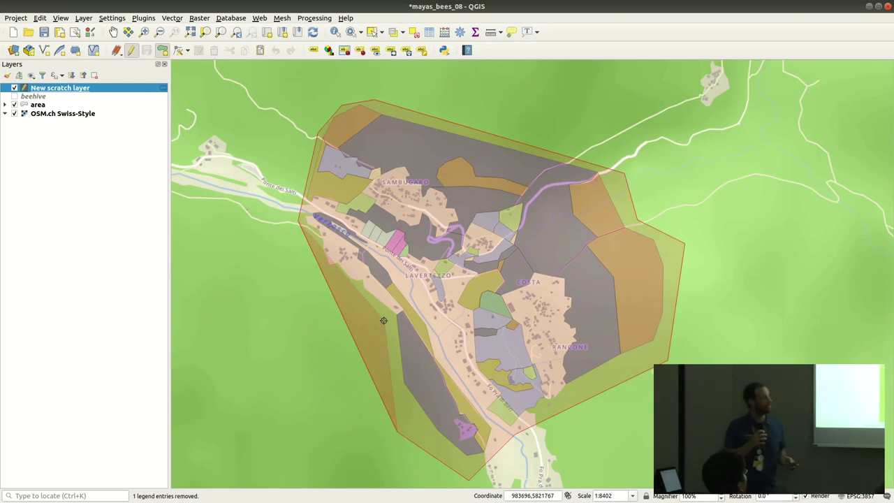
click(379, 302)
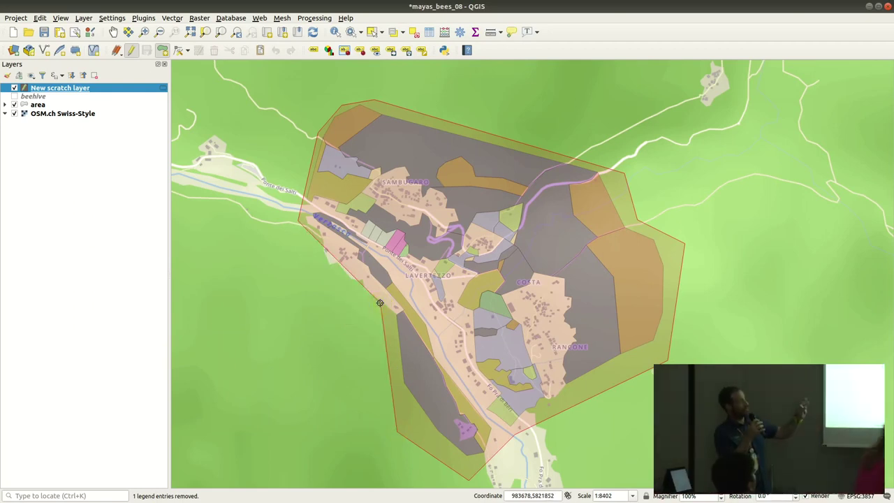
right_click(381, 303)
drag(36, 90, 42, 108)
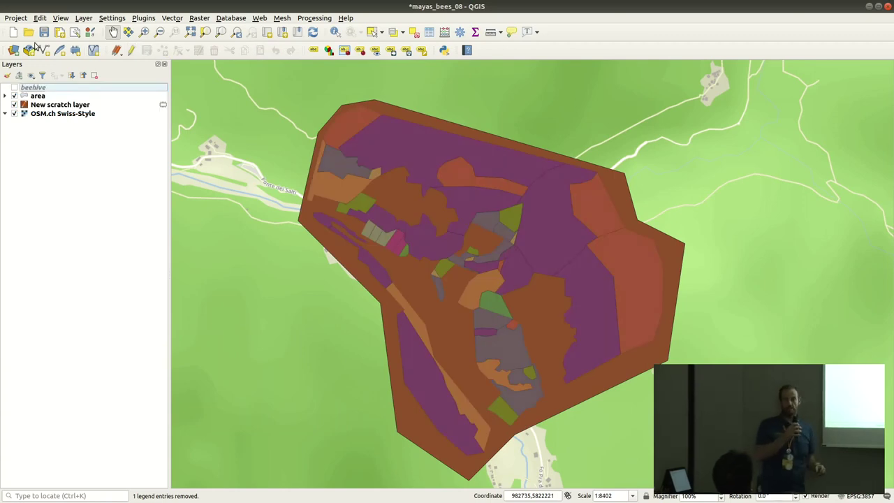
Step: Load the style file QML-files_dimensions_dimensions_polygon-qgis3-6.qml with all categories into the scratch layer and view the dimensioned polygon on the map
double_click(44, 105)
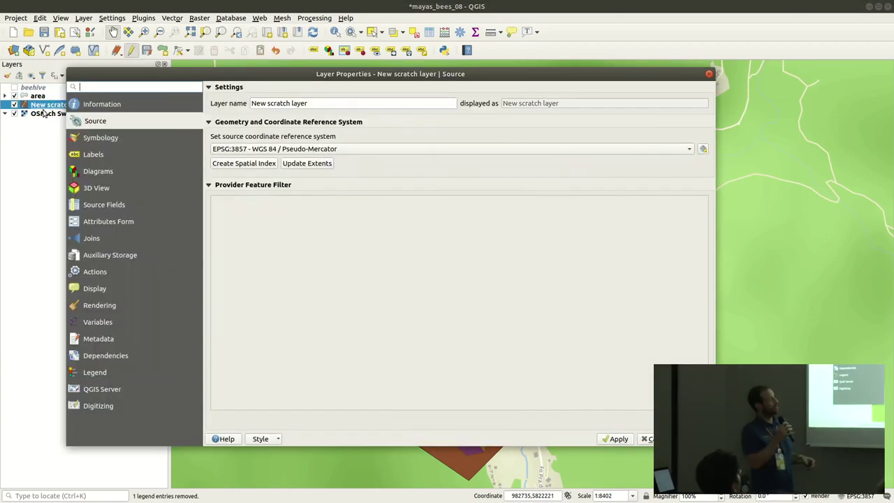
click(274, 440)
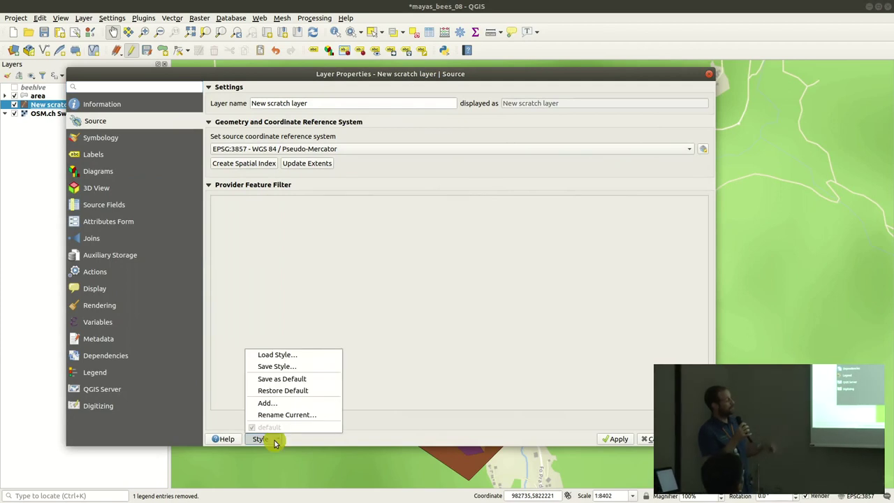
click(288, 358)
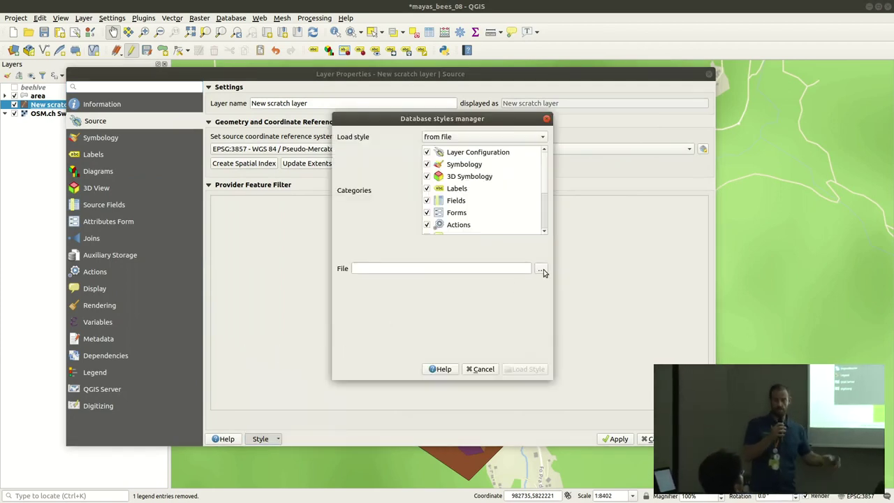
click(543, 271)
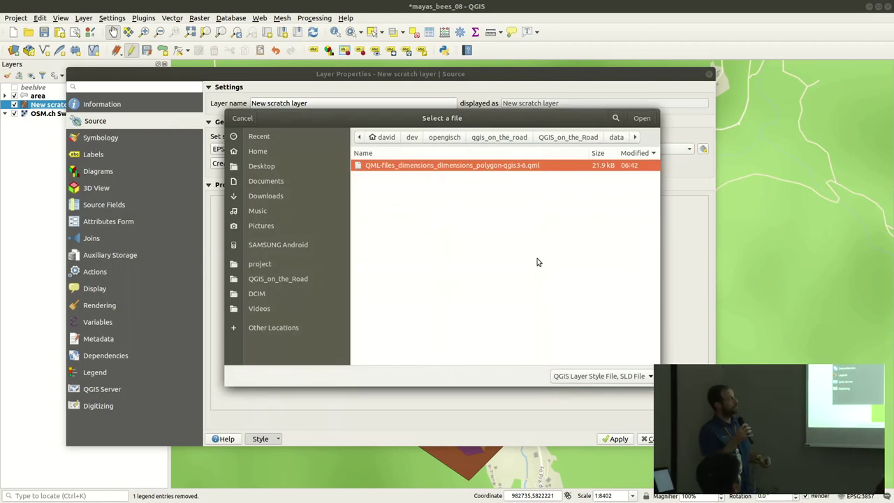
double_click(553, 166)
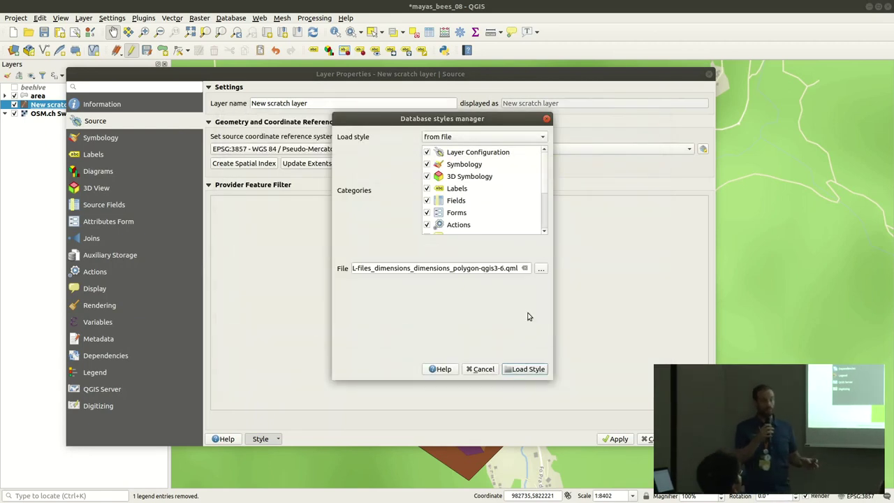
click(526, 369)
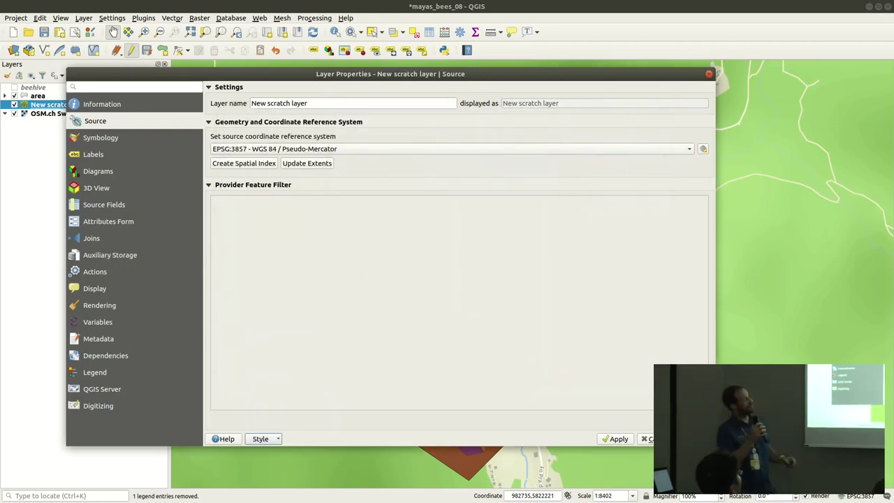
key(Return)
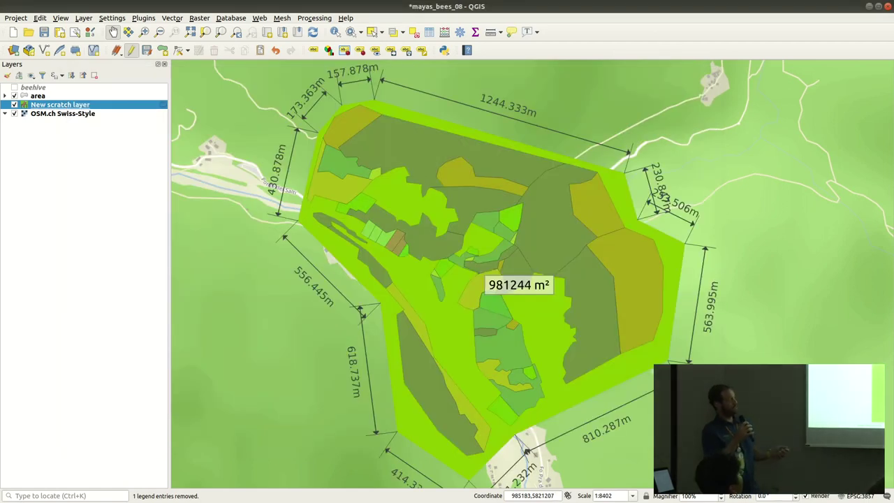
scroll(682, 424, down, 1)
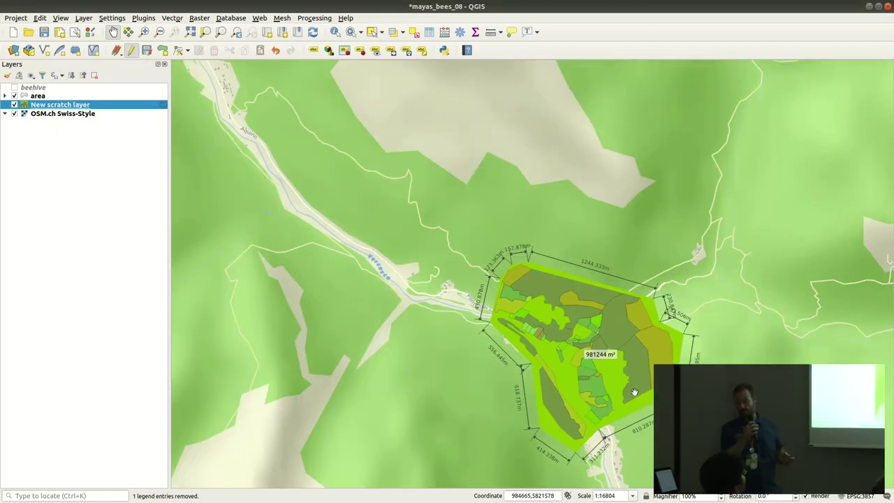
drag(634, 393, 535, 281)
scroll(534, 284, up, 1)
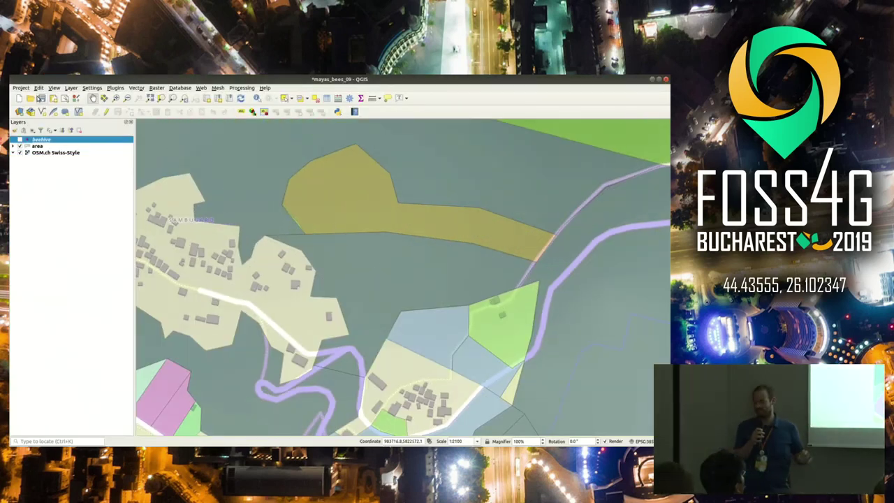
Step: Make the beehive layer visible and zoom in on its points in the elongated area north of the village
click(19, 140)
scroll(338, 167, up, 1)
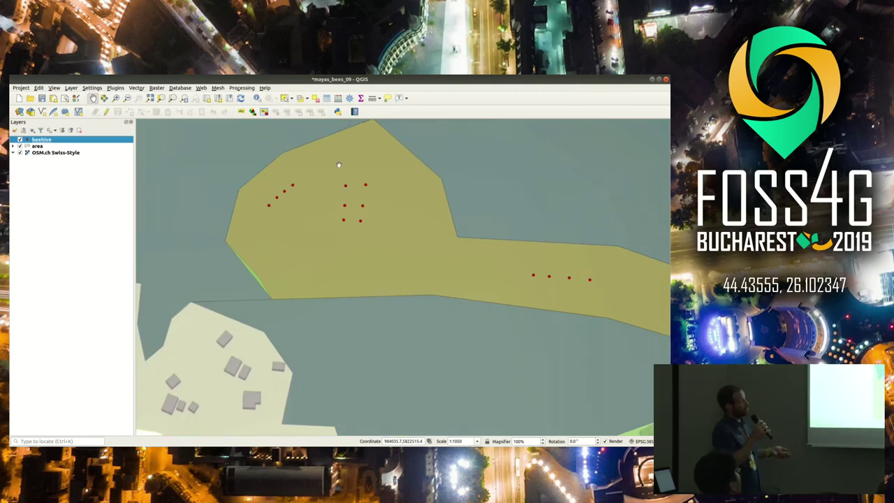
scroll(338, 166, up, 1)
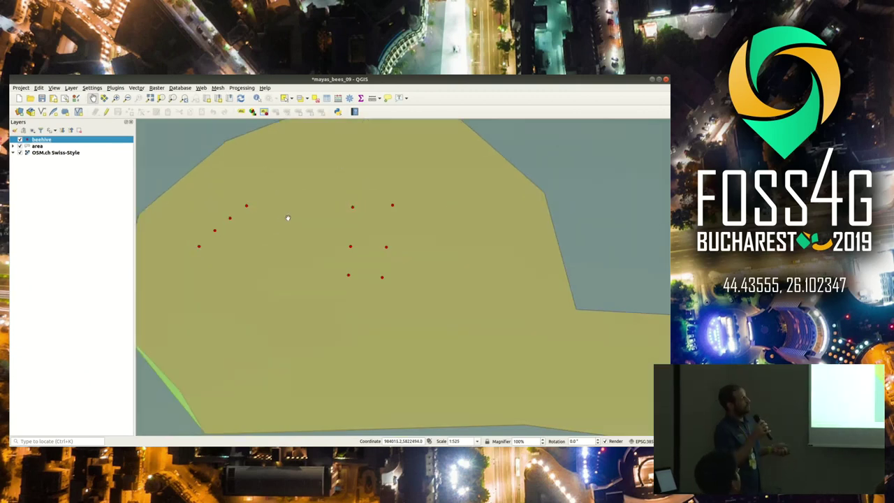
Step: Change the beehive layer's simple marker to an SVG marker using beehive.svg, with a width of 8 mm
right_click(87, 140)
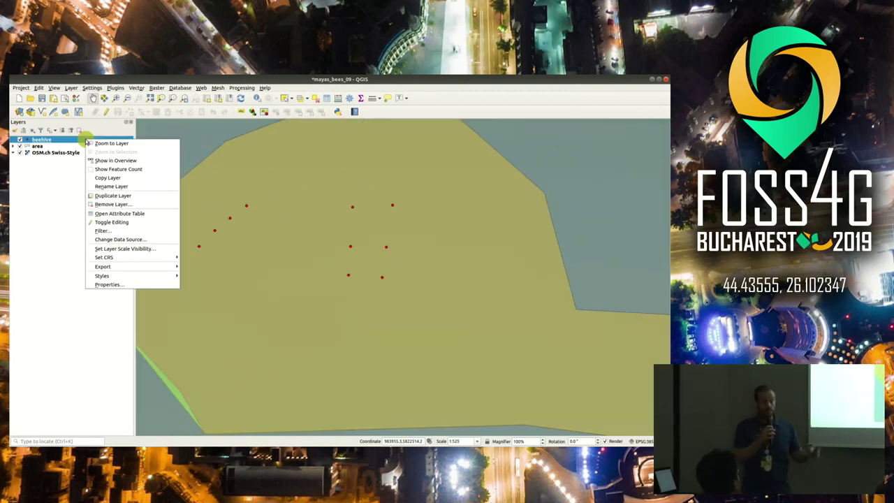
click(132, 284)
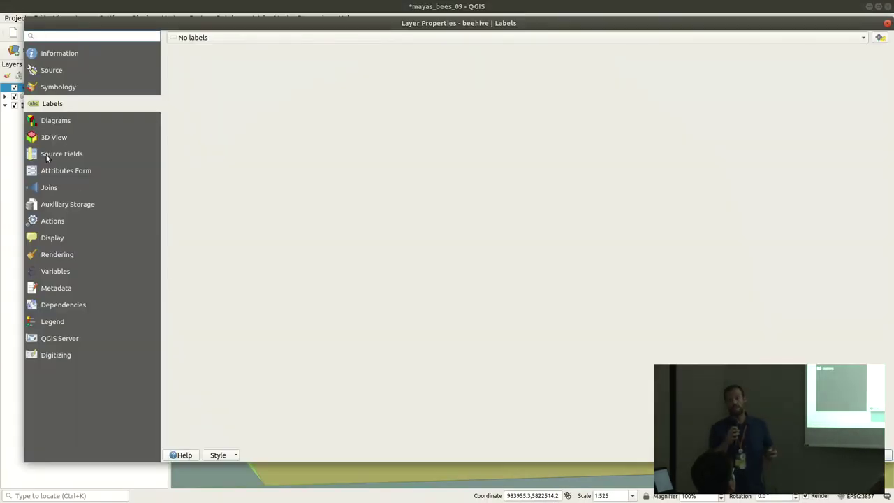
click(61, 89)
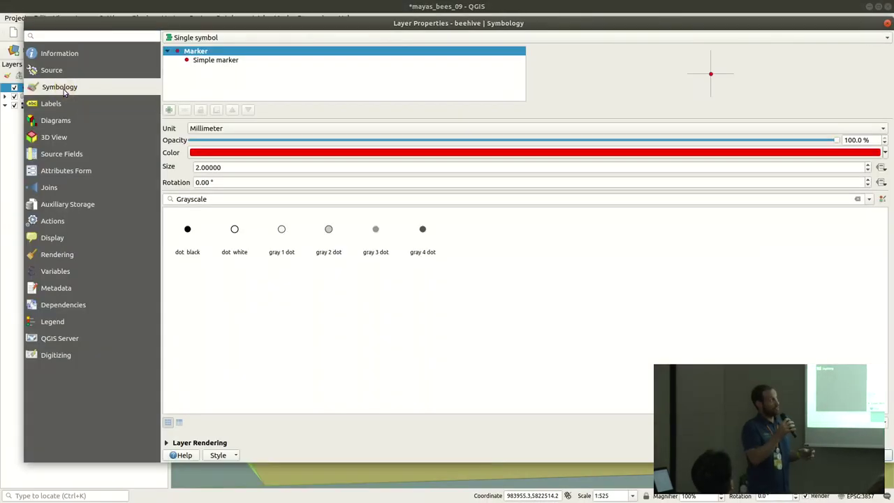
click(214, 62)
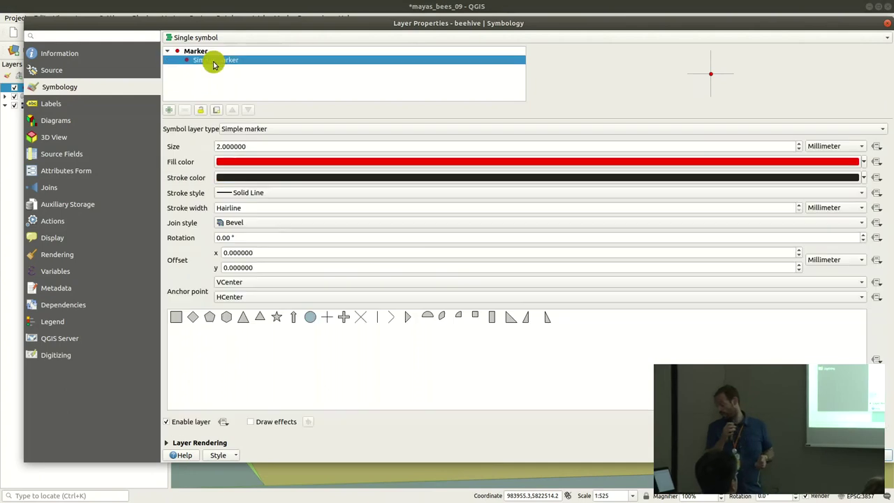
click(354, 131)
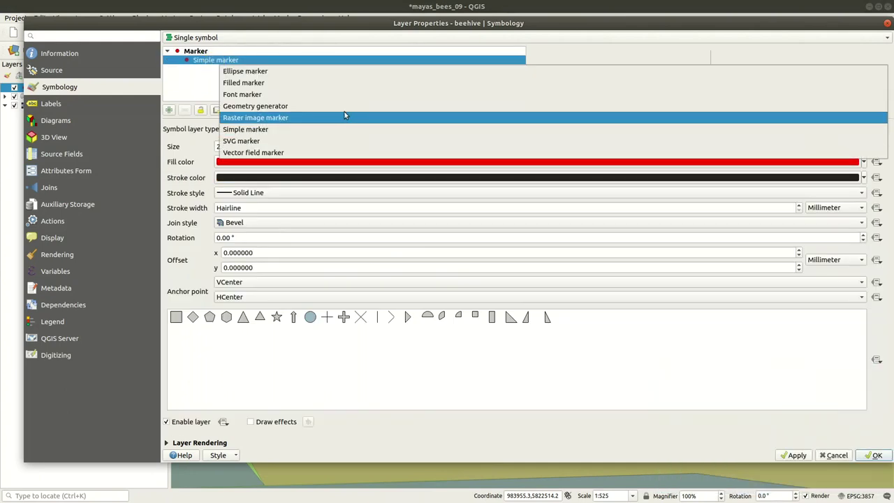
click(323, 145)
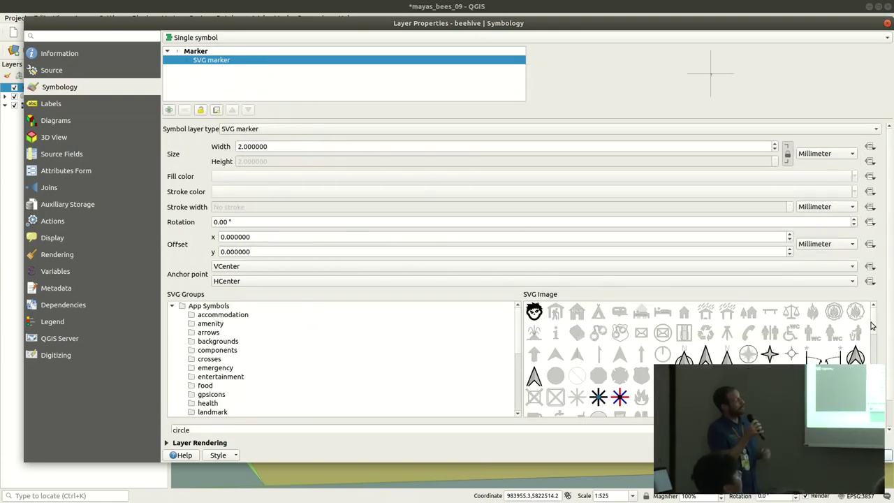
scroll(879, 328, down, 5)
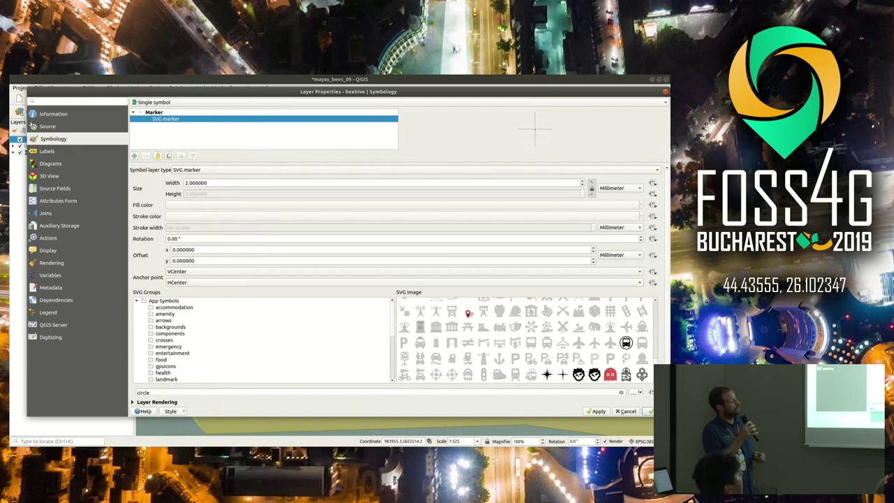
click(850, 406)
double_click(210, 183)
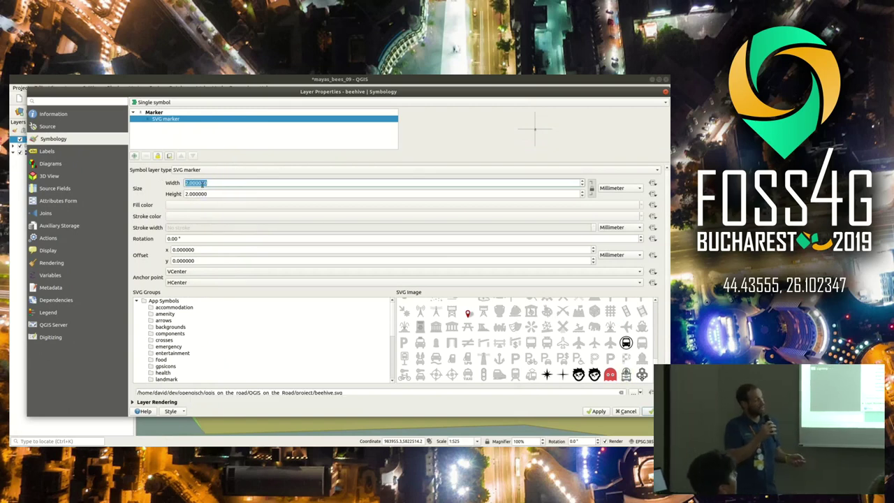
text(8)
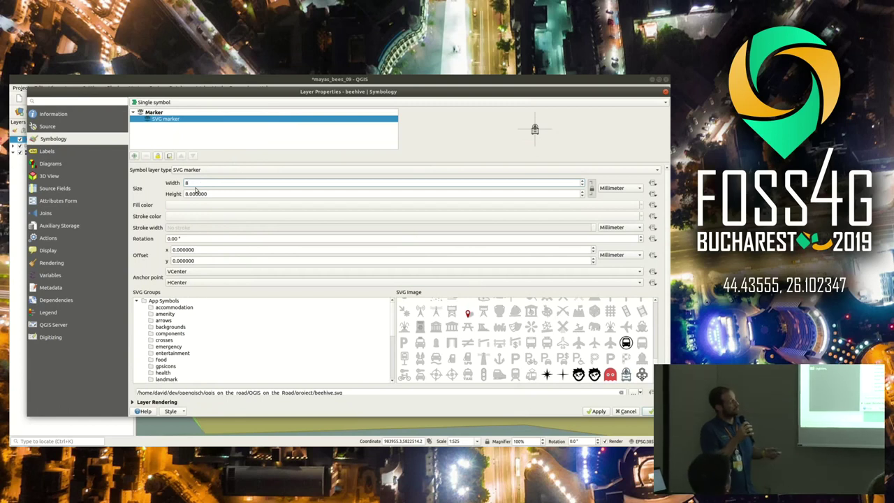
Step: Add a simple marker symbol layer beneath the beehive SVG marker and set its size to 12 mm
click(134, 155)
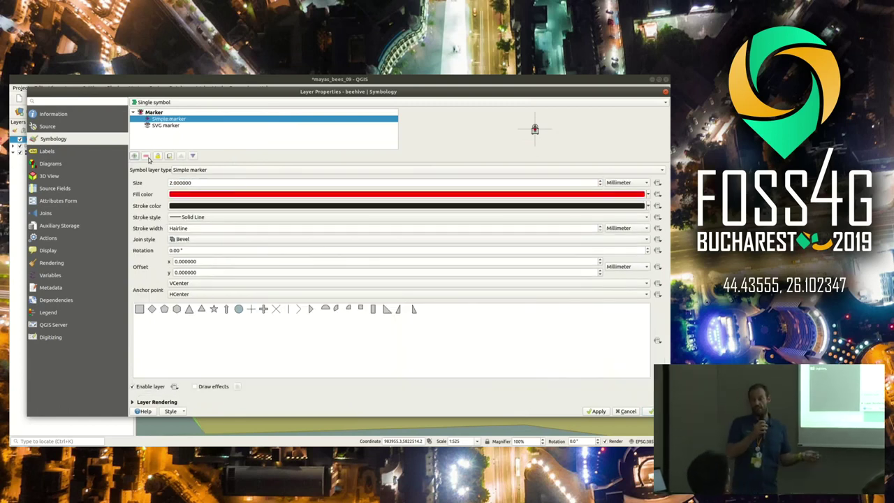
click(193, 155)
double_click(249, 181)
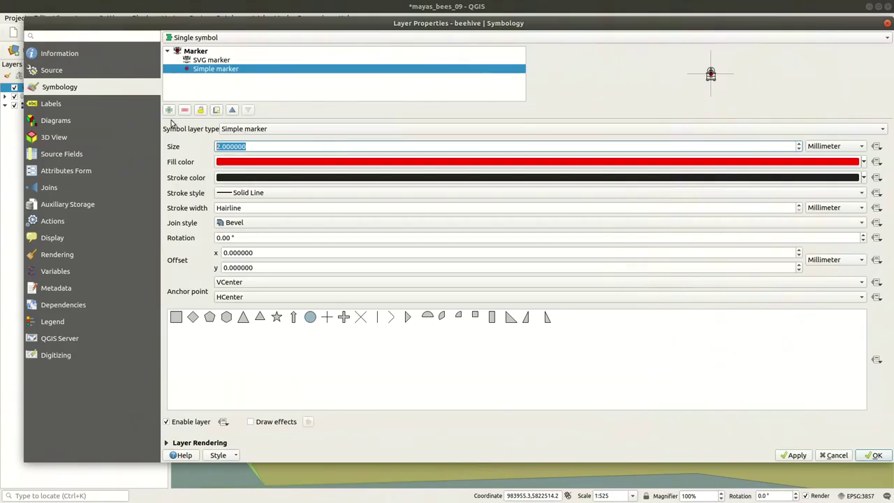
text(12)
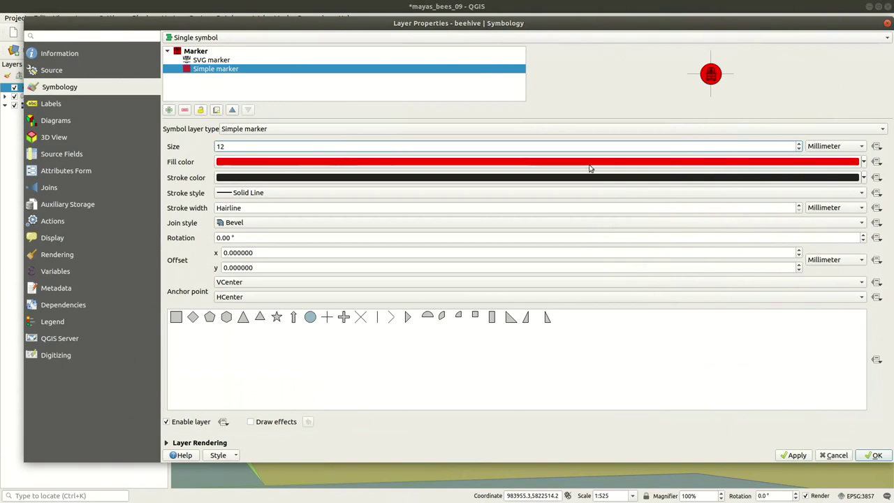
Step: Set the simple marker's fill color to yellow and apply the new symbology to the beehive layer
click(865, 162)
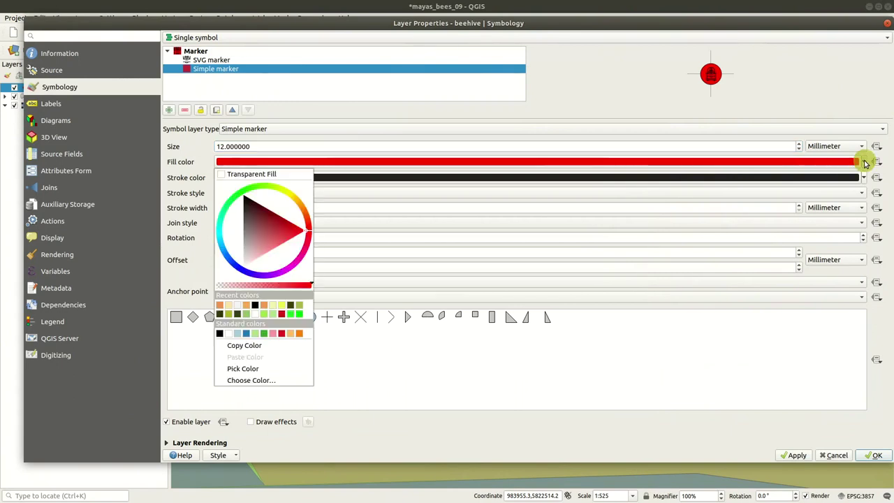
drag(310, 219, 288, 191)
click(556, 137)
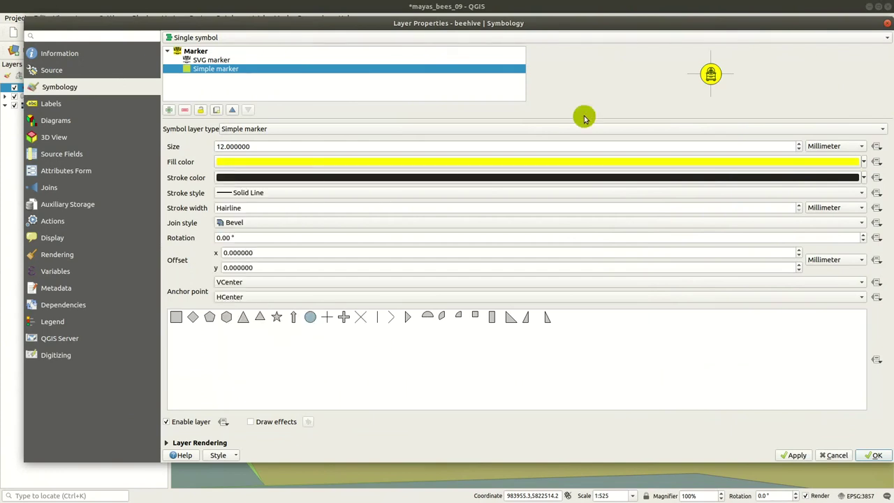
click(866, 456)
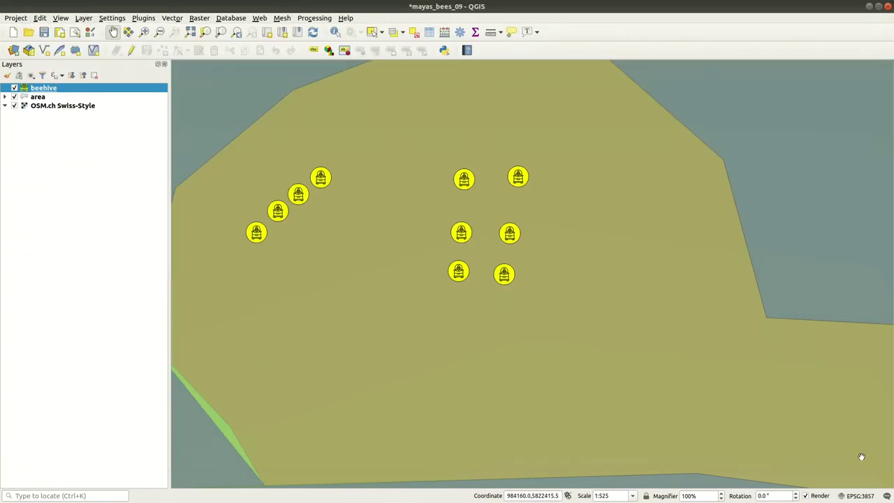
Step: Switch the beehive layer's renderer from single symbol to Point cluster
scroll(349, 185, down, 2)
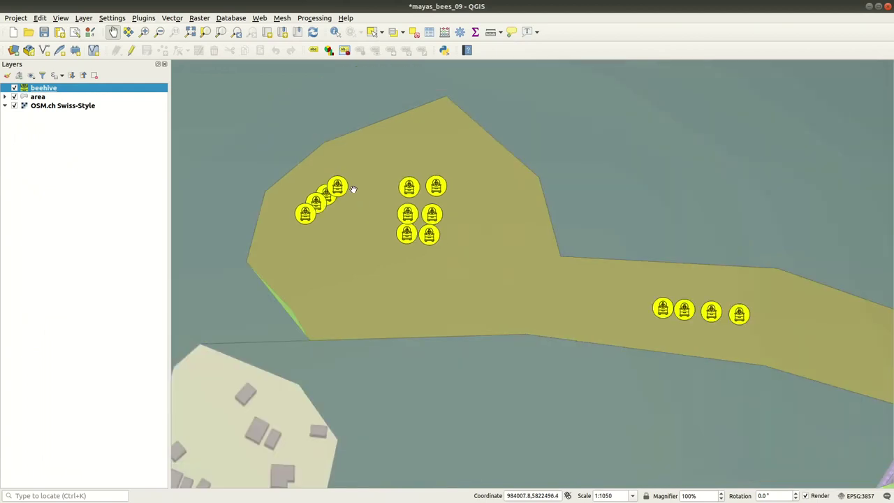
scroll(346, 181, down, 1)
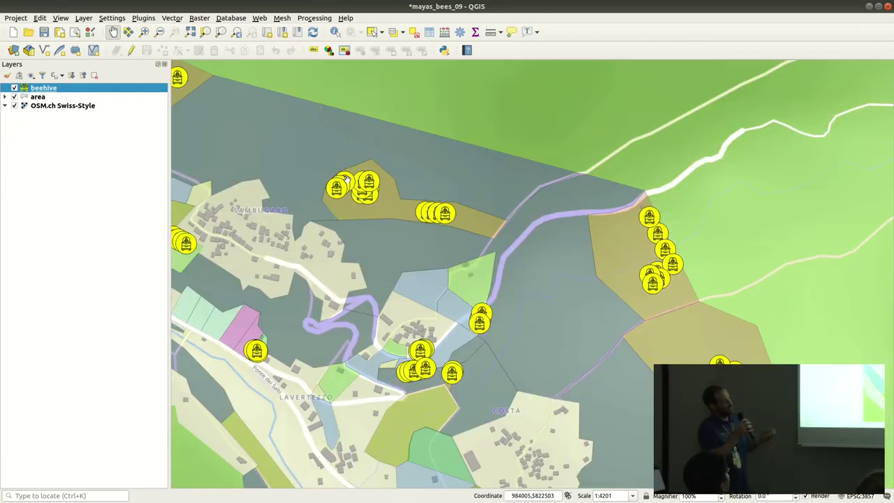
scroll(347, 181, up, 3)
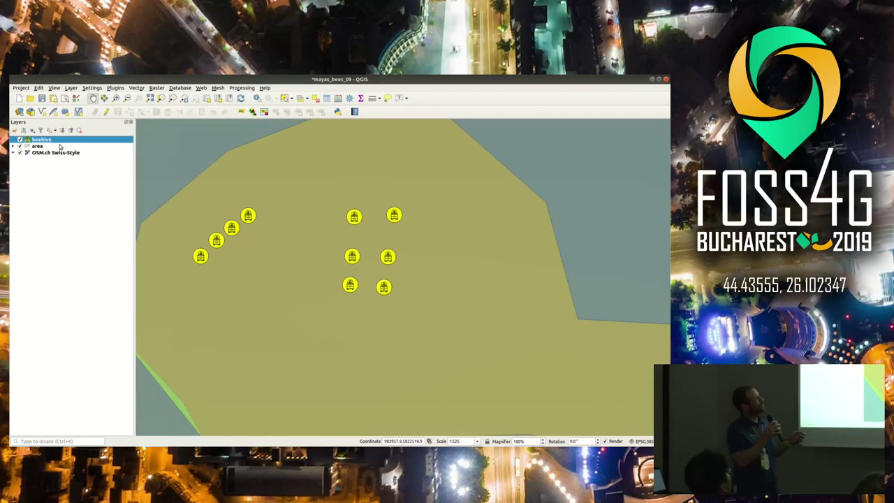
right_click(68, 90)
click(83, 284)
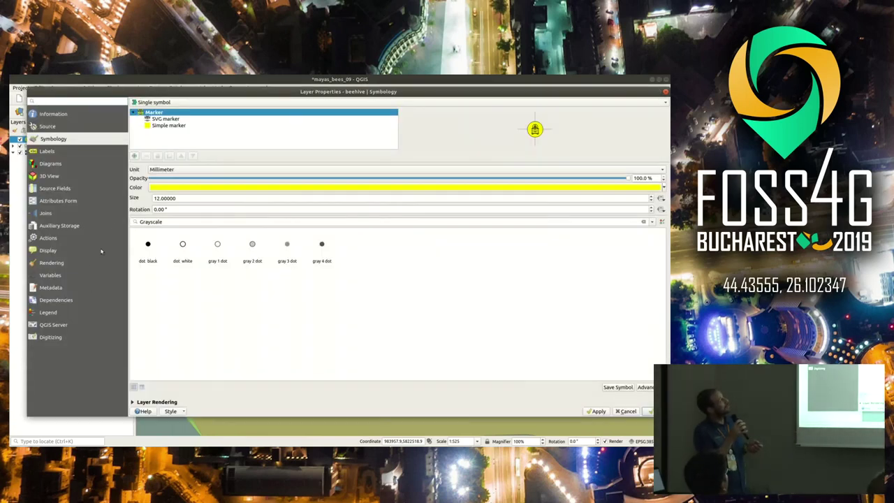
click(174, 103)
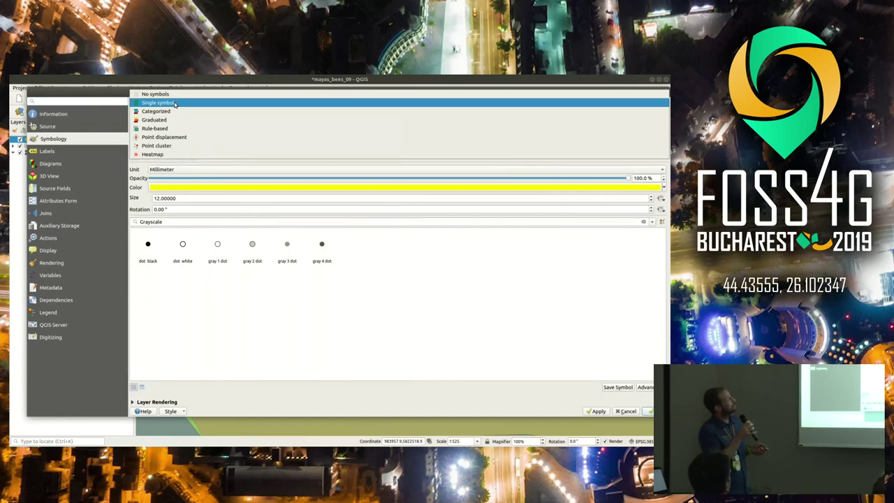
click(209, 148)
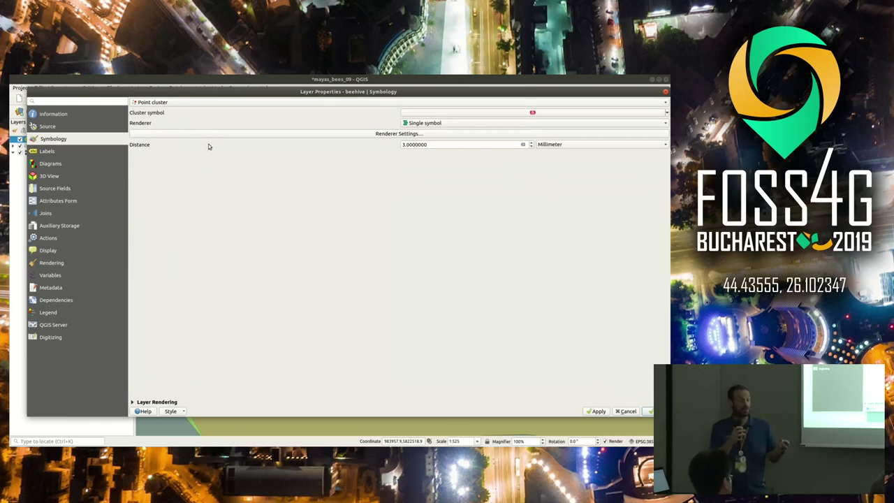
Step: Set the cluster symbol's marker size to 12 mm and its color to yellow (#f5d150)
click(577, 112)
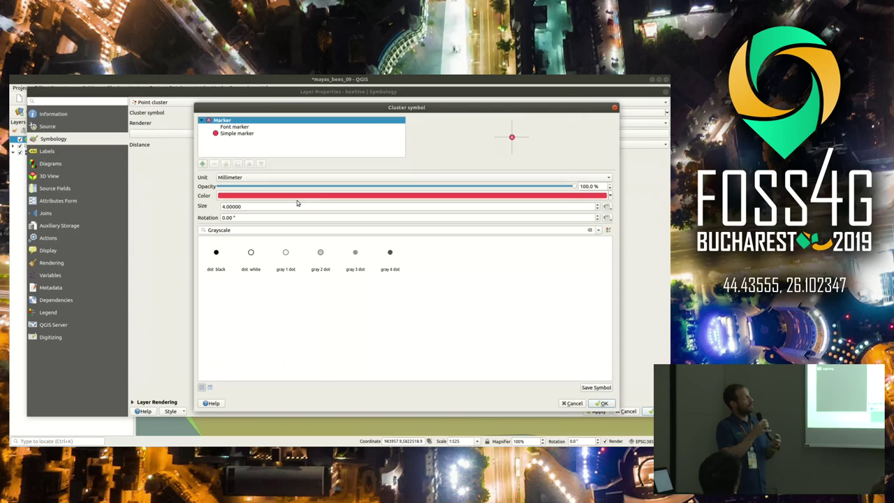
drag(266, 206, 211, 207)
text(12)
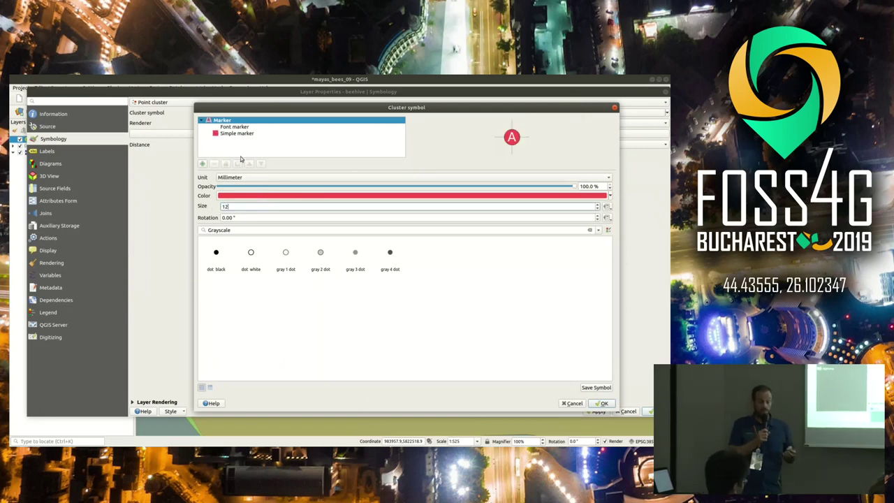
click(580, 196)
drag(309, 265, 332, 263)
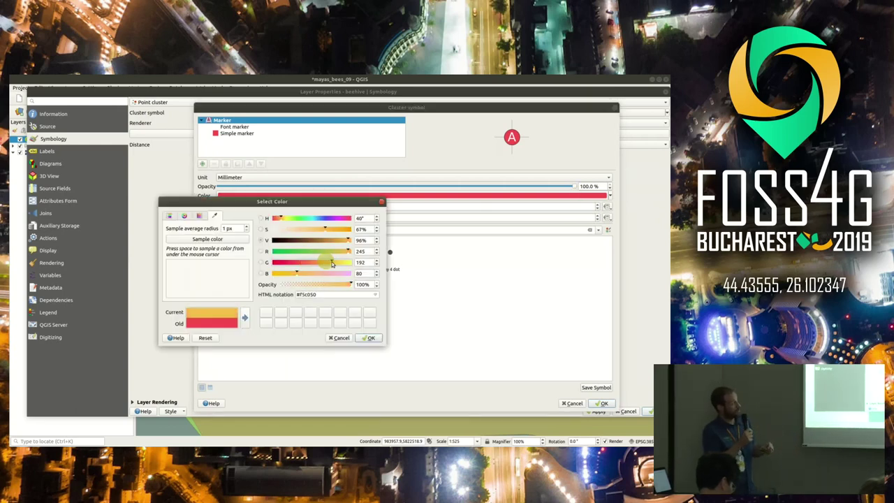
click(370, 339)
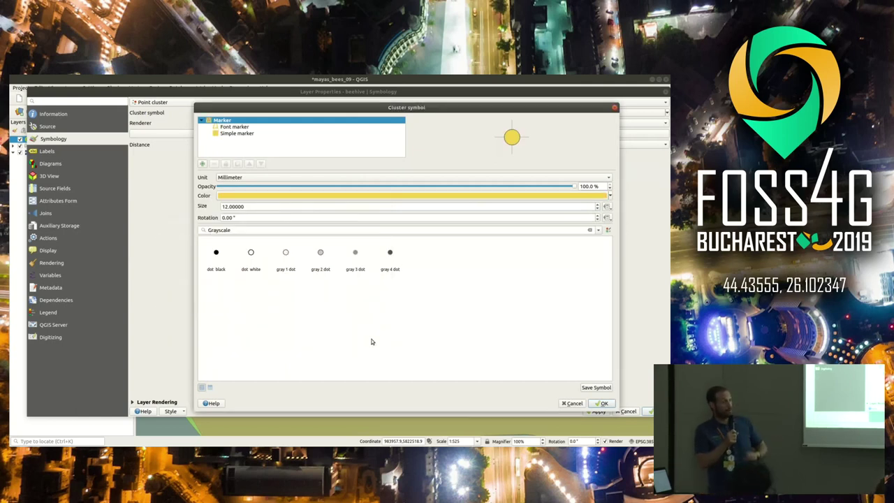
Step: Set the cluster symbol's font marker fill color to near-black (#040301) and apply the point cluster symbology to the beehive layer
click(230, 127)
click(292, 214)
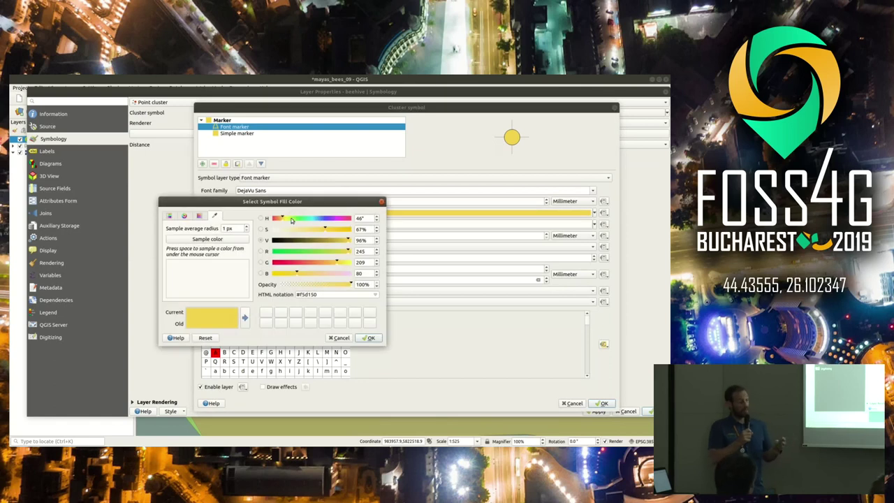
click(273, 240)
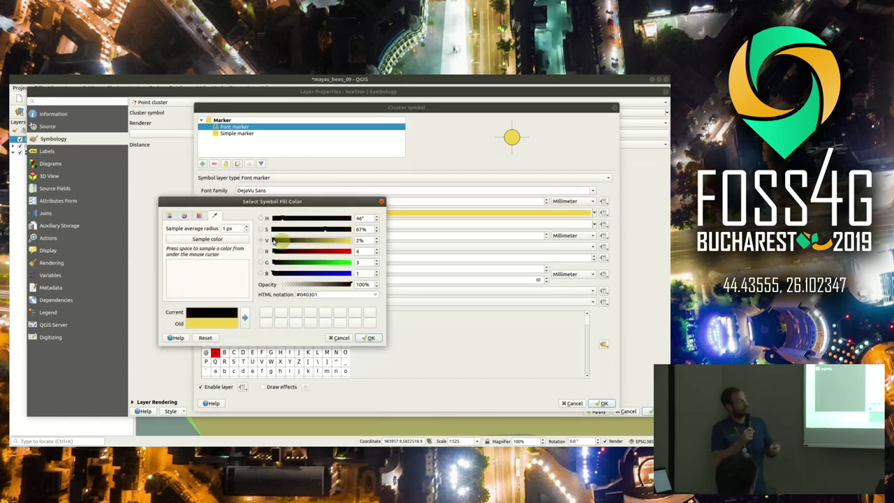
click(371, 338)
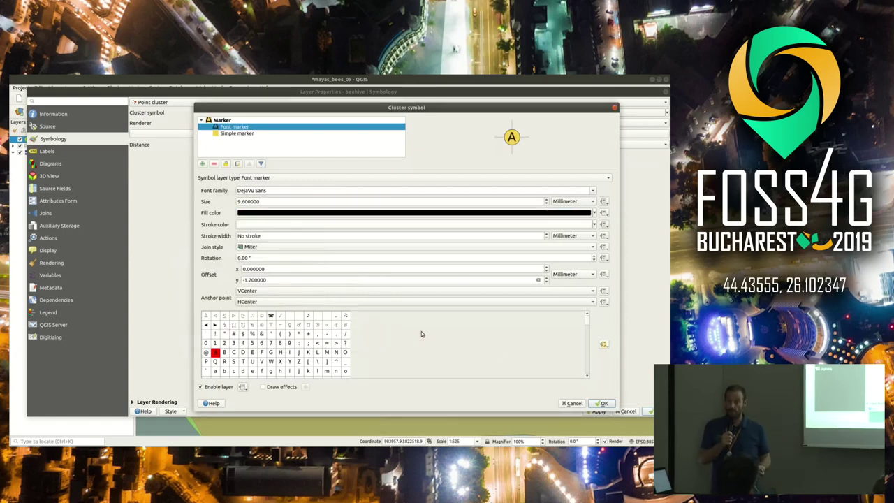
click(600, 403)
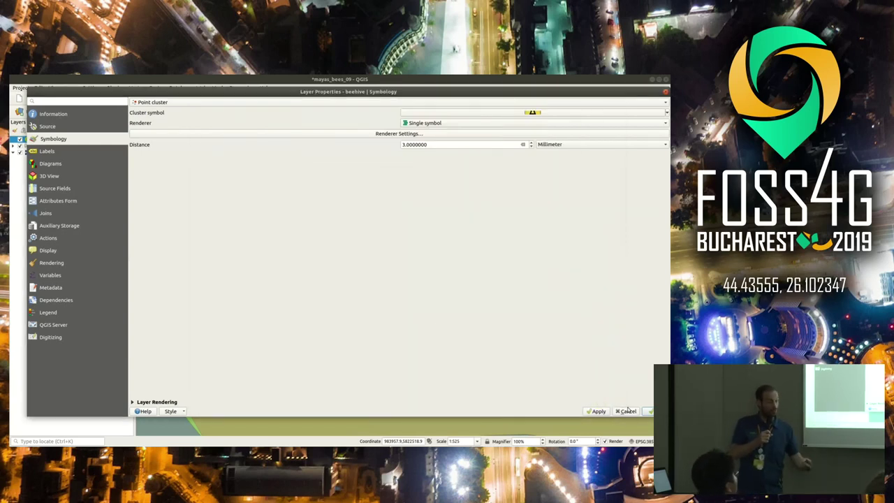
click(649, 410)
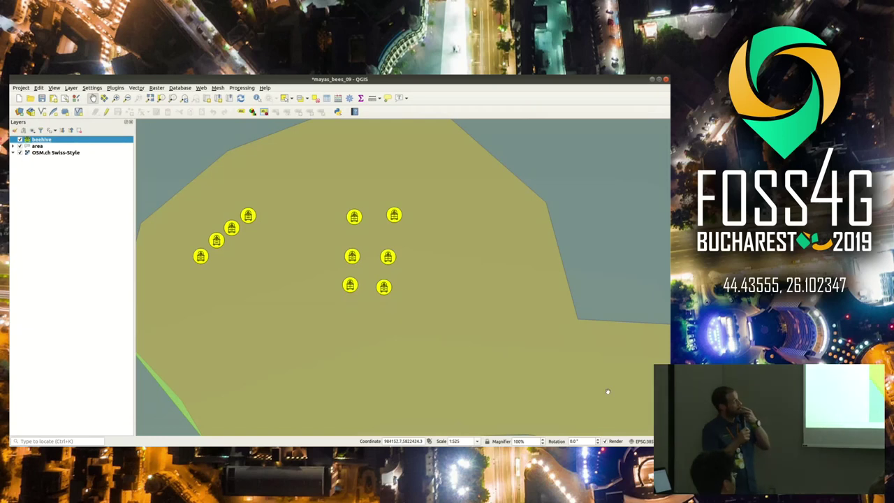
Step: Set the beehive layer's point cluster distance to 15 mm and apply it
scroll(363, 285, down, 3)
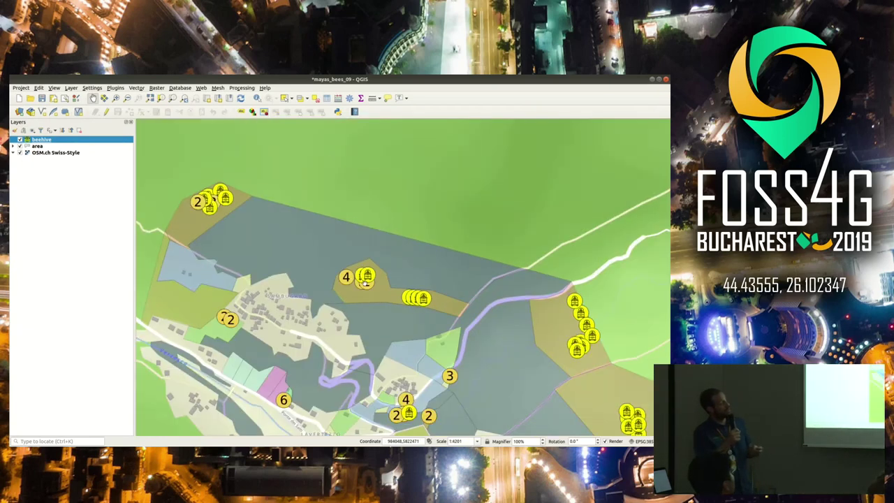
scroll(363, 283, up, 3)
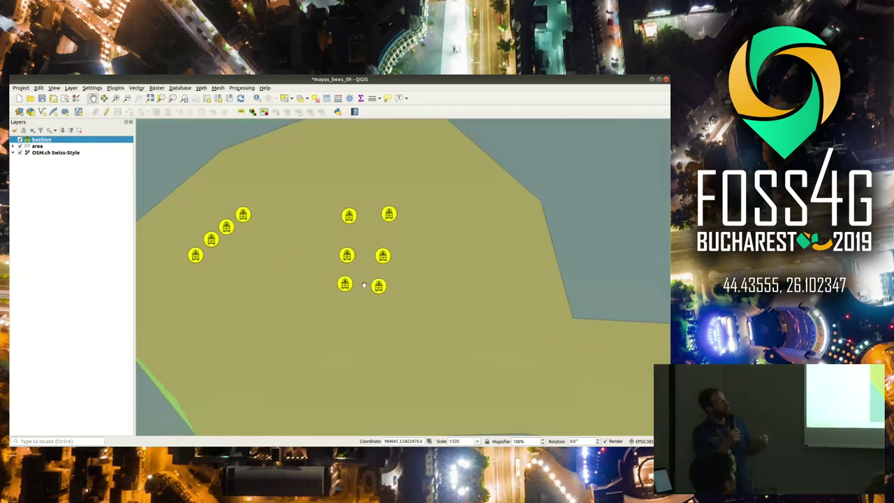
right_click(59, 139)
click(81, 285)
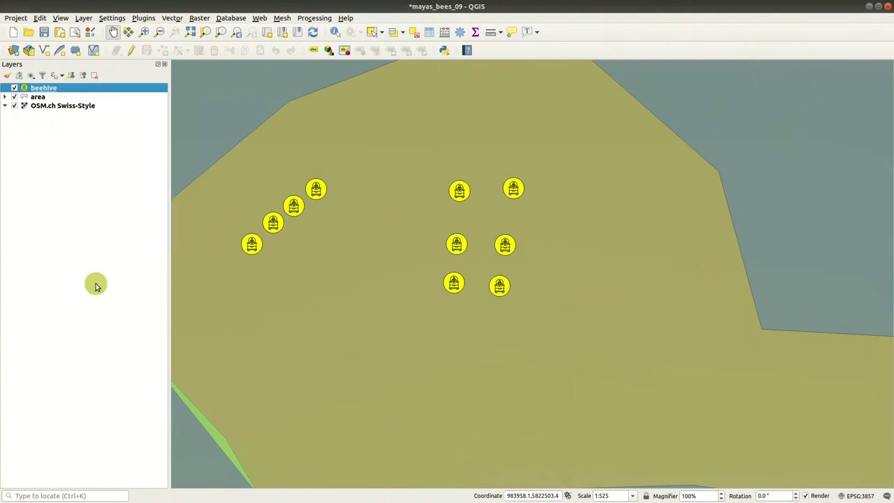
drag(595, 95, 479, 99)
text(15)
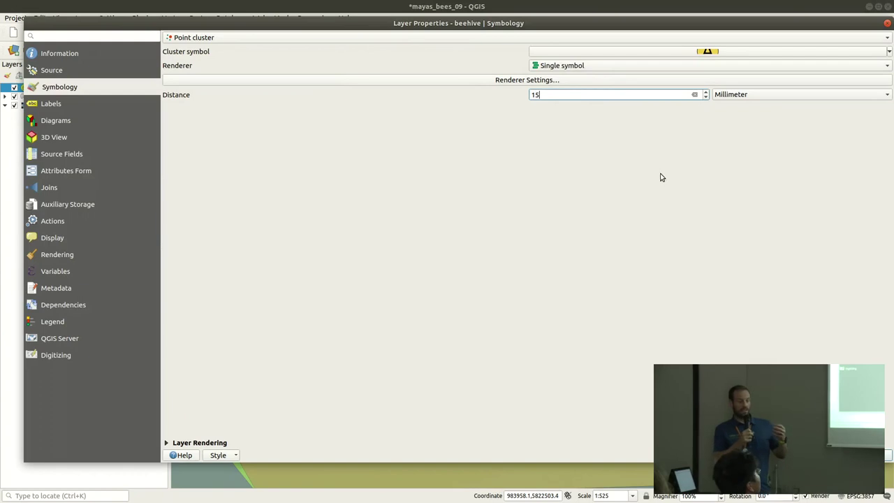
key(Return)
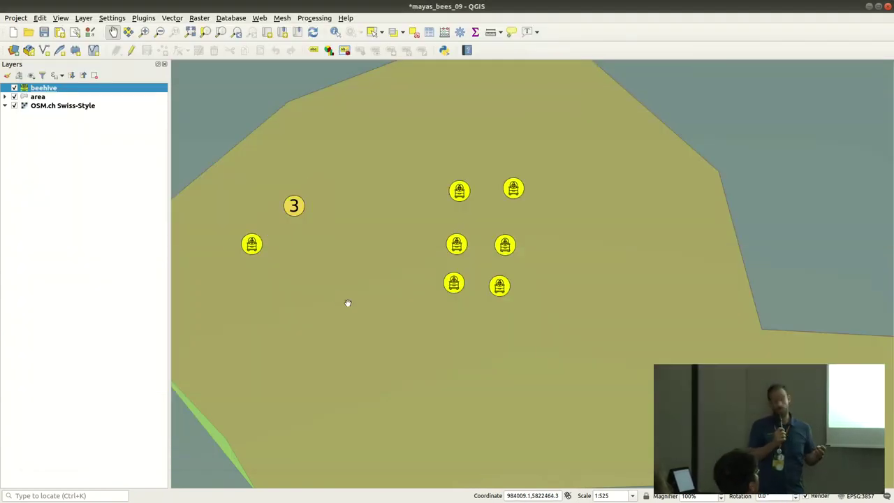
Step: Change the renderer used within the beehive layer's point cluster to Categorized
scroll(307, 273, down, 1)
scroll(311, 272, down, 1)
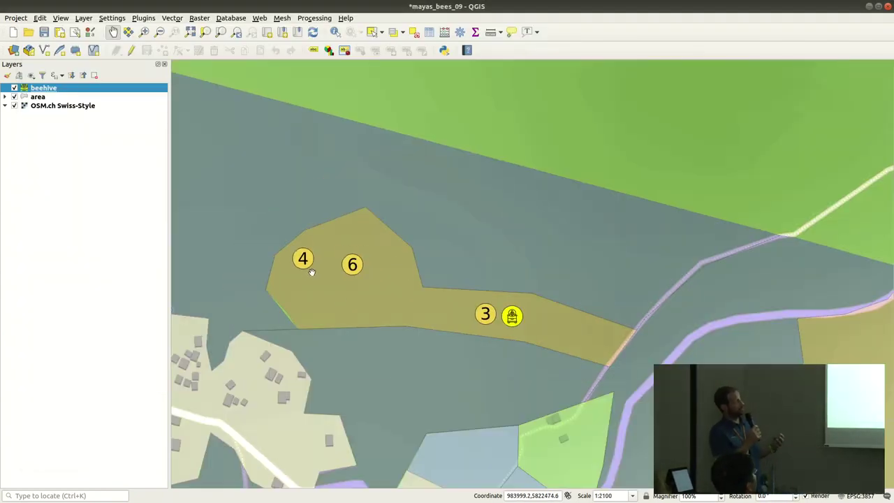
scroll(312, 272, down, 1)
scroll(314, 274, up, 4)
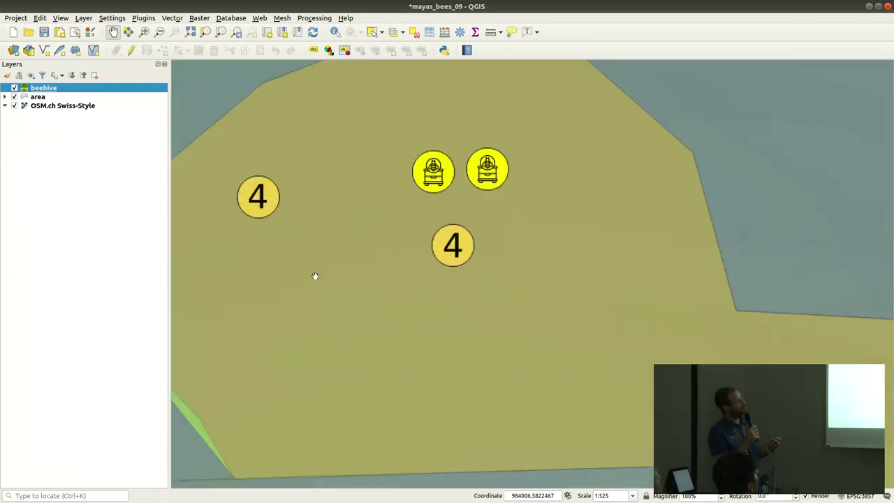
scroll(312, 267, down, 1)
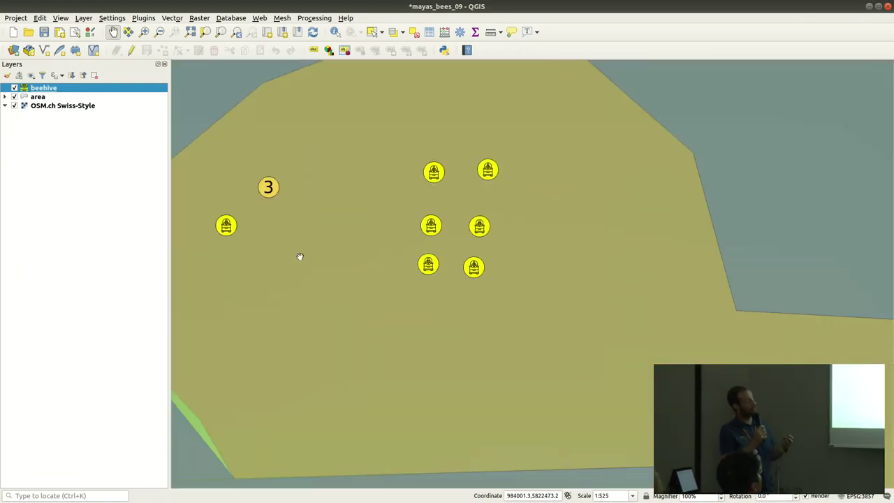
drag(300, 256, 361, 315)
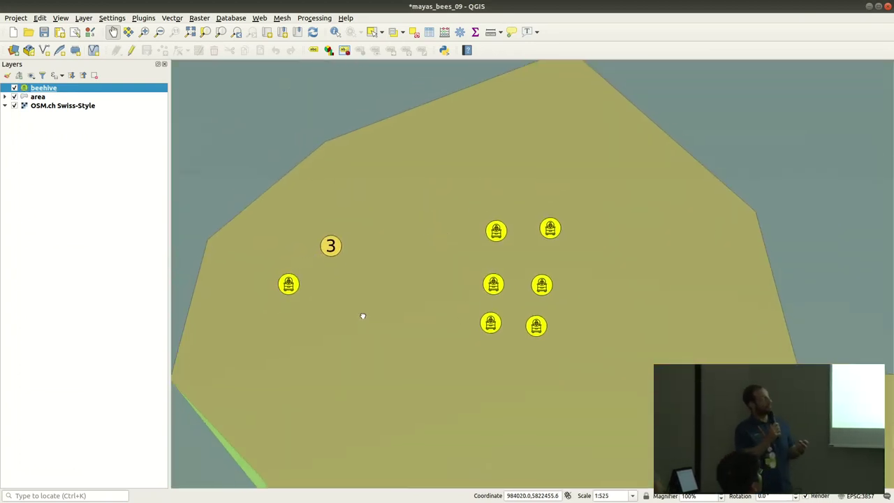
right_click(63, 87)
click(102, 286)
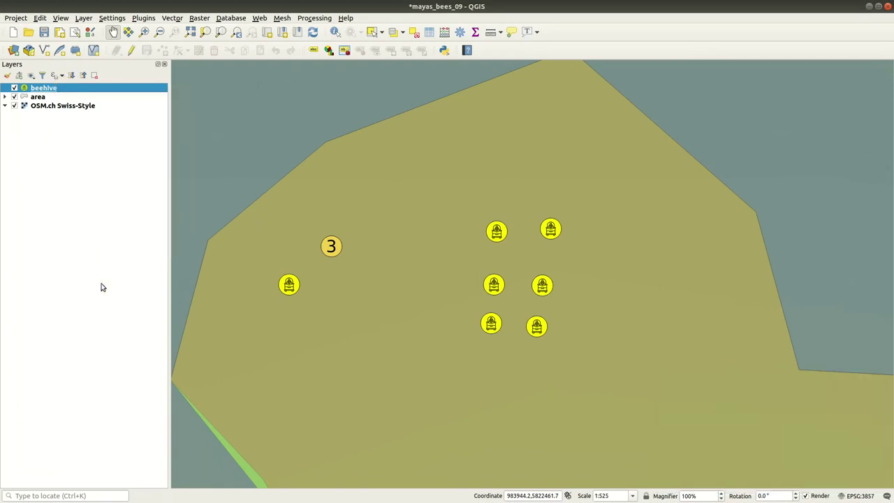
click(591, 67)
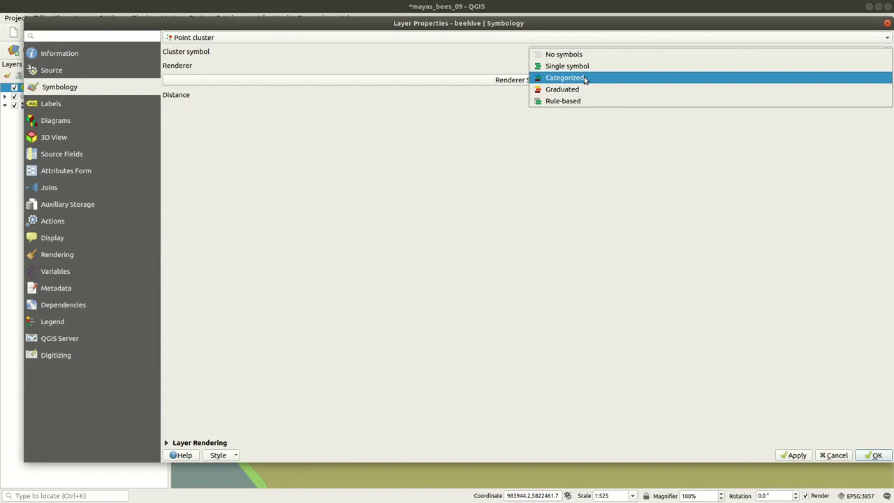
click(585, 80)
Step: Classify the beehives by the bee_species column with random colors and apply the categorized symbology
click(583, 81)
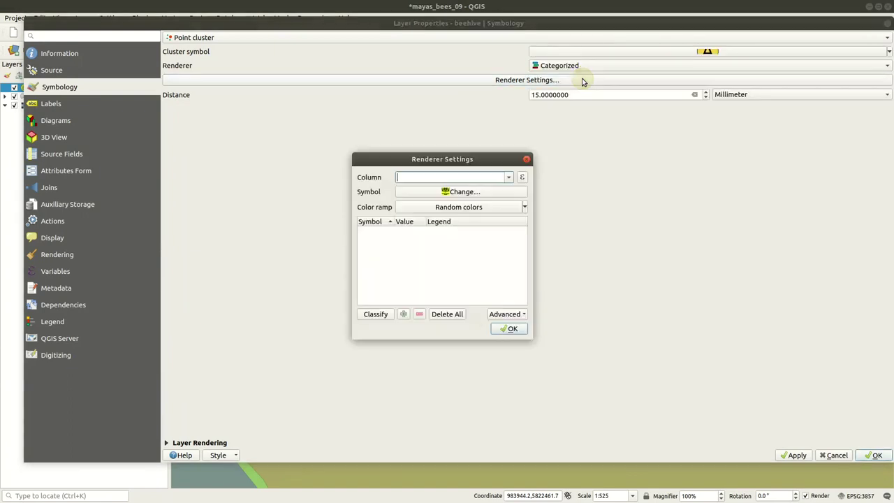
click(510, 177)
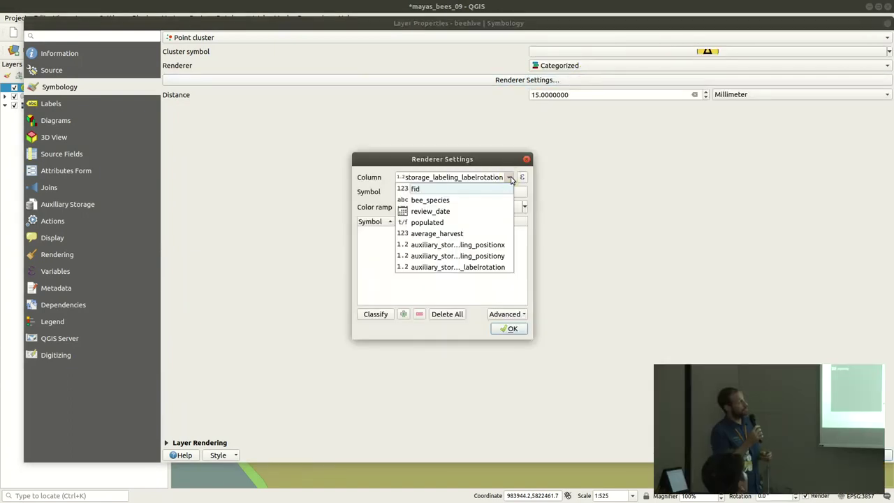
click(472, 199)
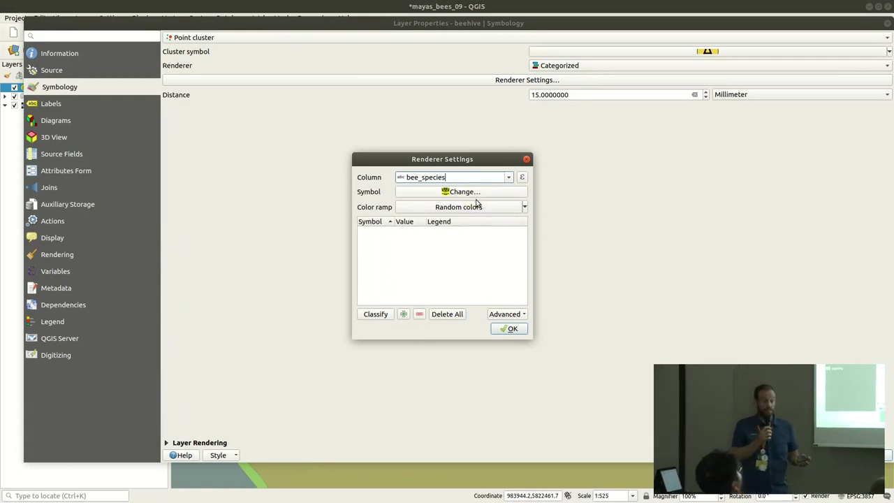
click(479, 208)
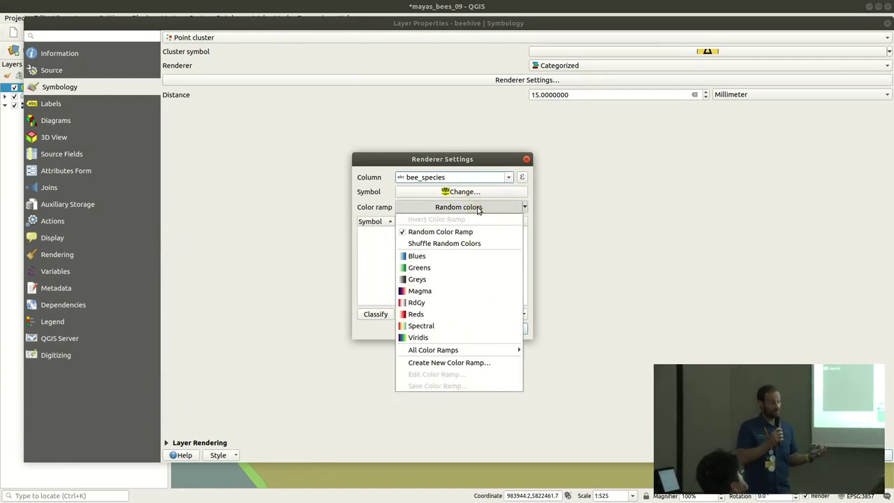
click(479, 208)
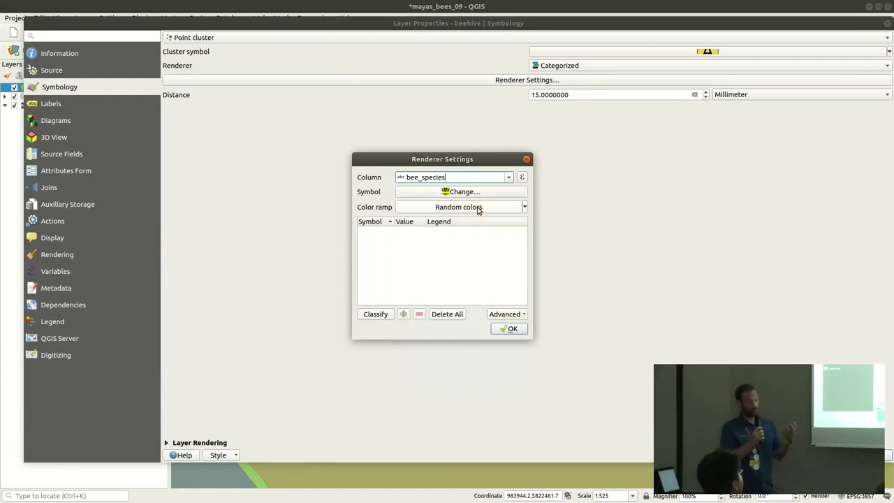
click(375, 315)
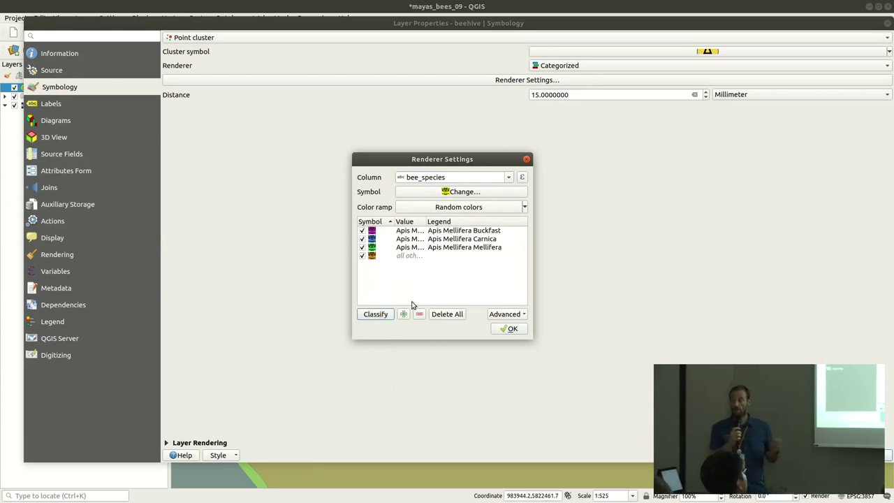
click(489, 231)
click(493, 238)
click(493, 248)
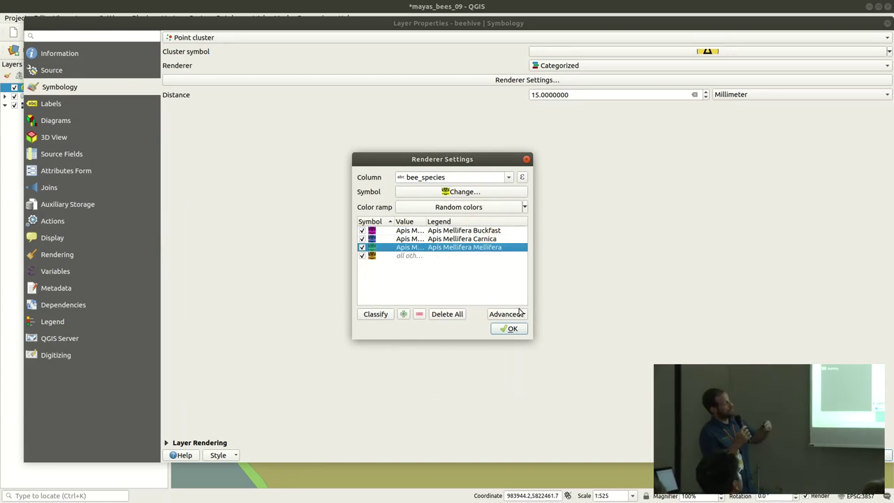
click(513, 327)
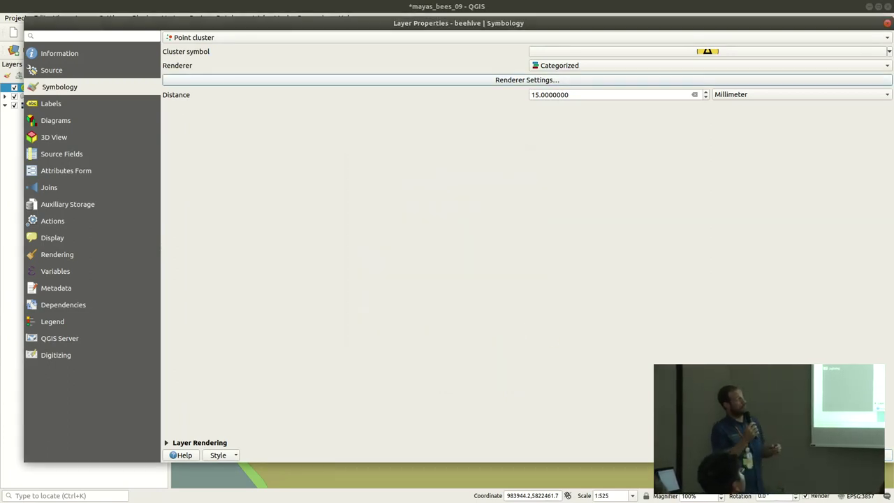
key(Return)
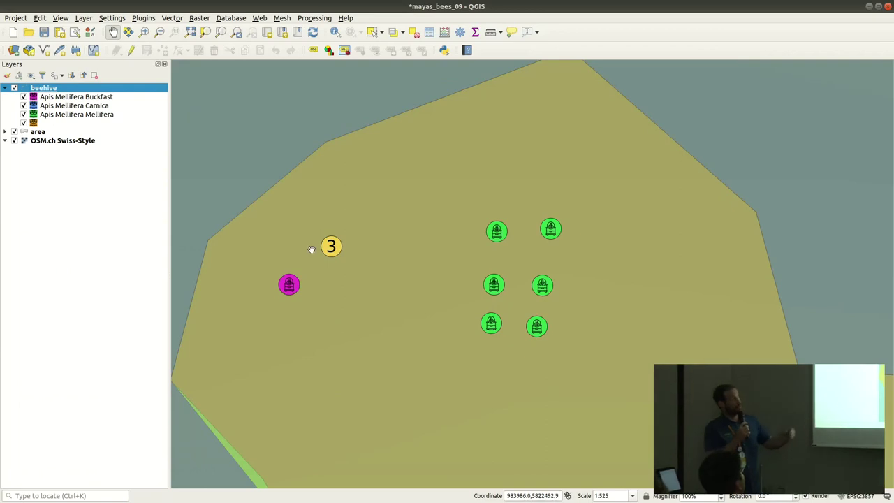
Step: Identify a magenta beehive and a green beehive on the map and check the bee_species attribute of each
scroll(312, 252, up, 1)
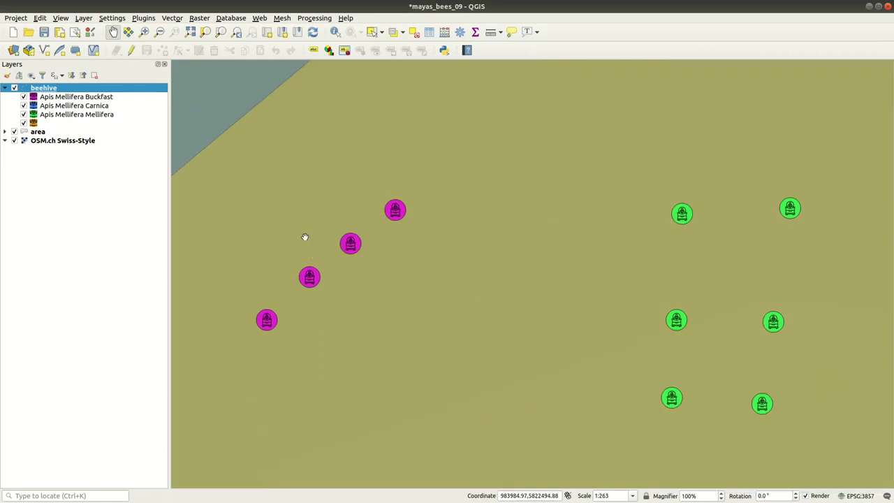
click(336, 33)
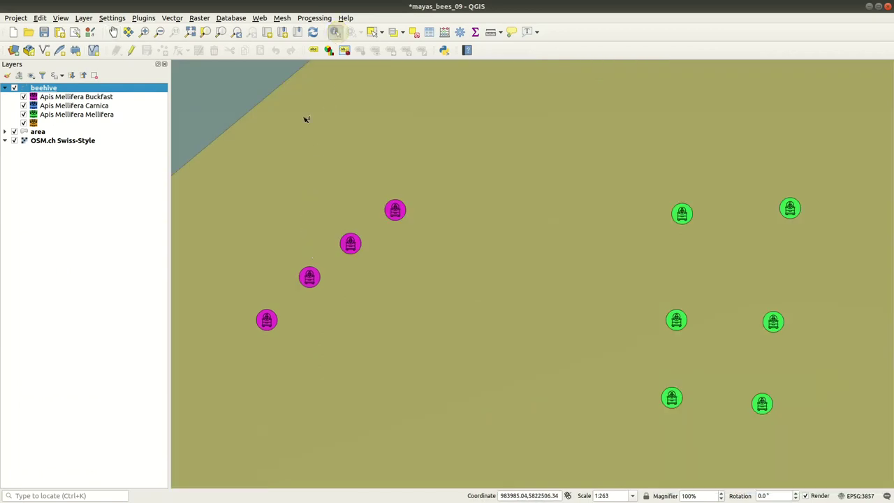
click(350, 246)
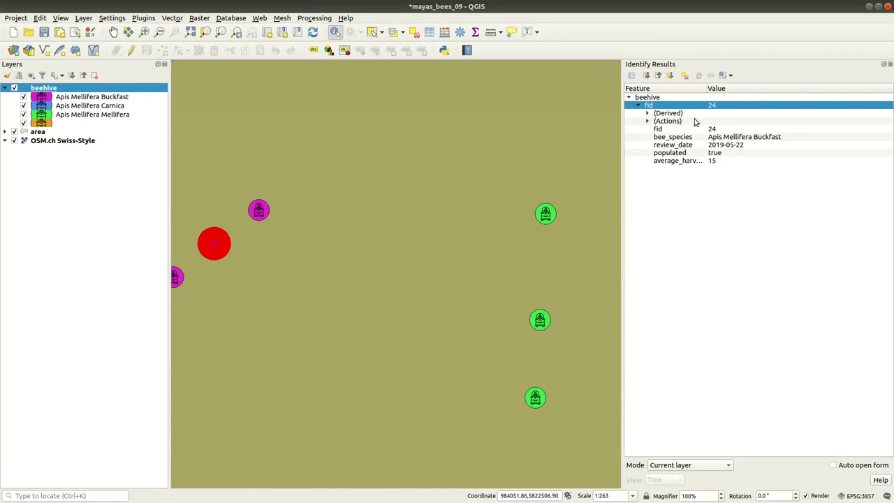
click(710, 137)
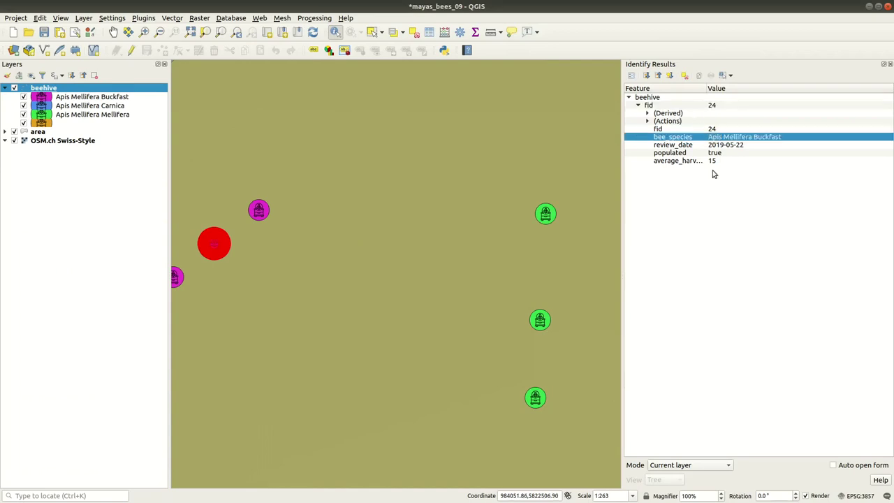
click(551, 212)
click(547, 216)
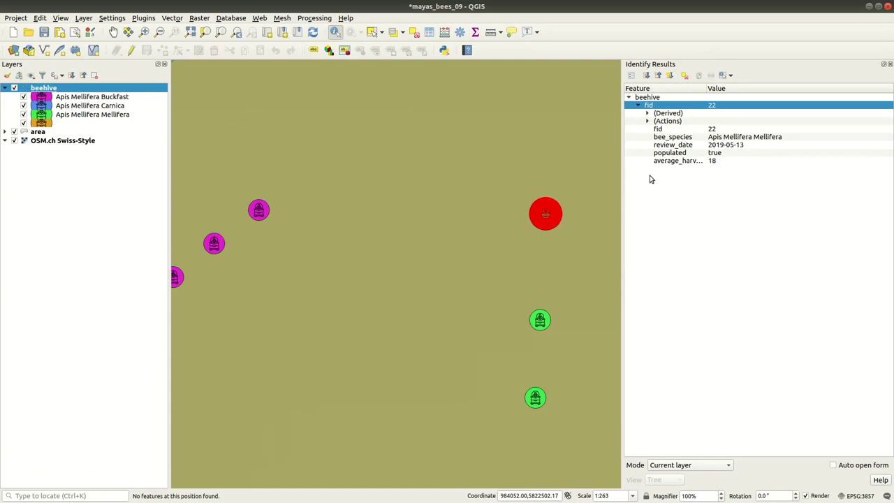
click(754, 138)
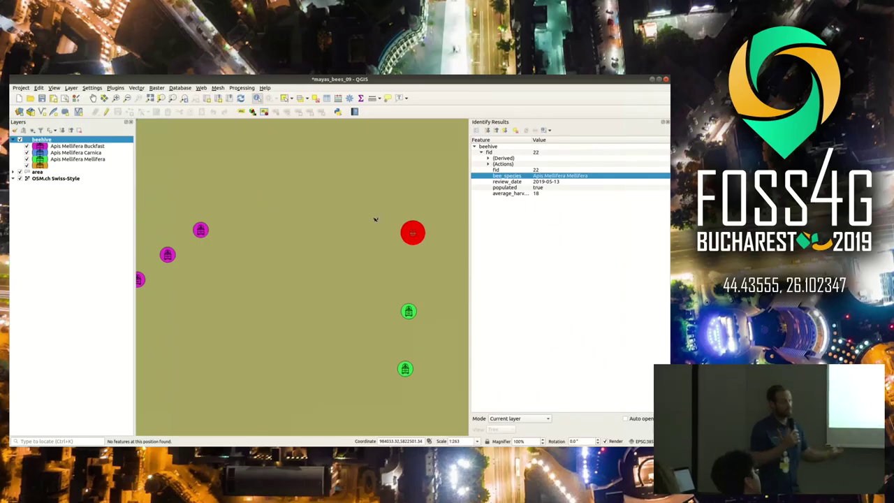
Step: Close the identify results and view the beehive clusters across the whole area
scroll(491, 195, down, 3)
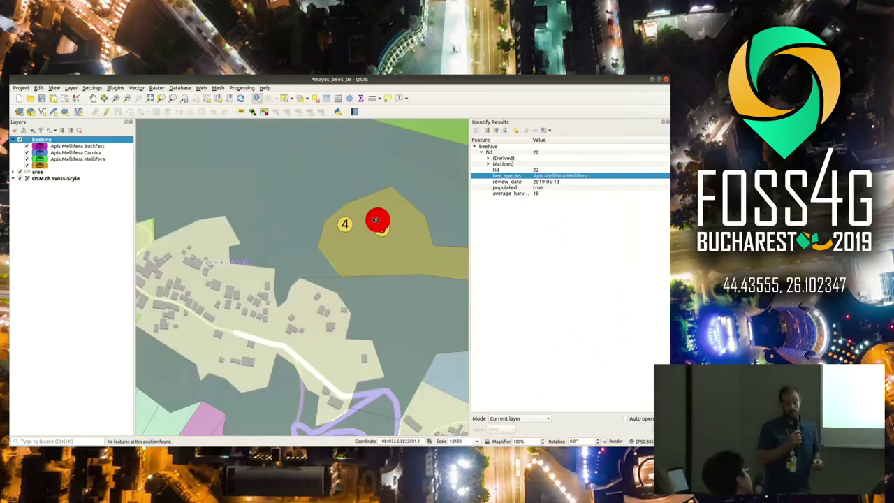
scroll(375, 220, down, 1)
click(667, 122)
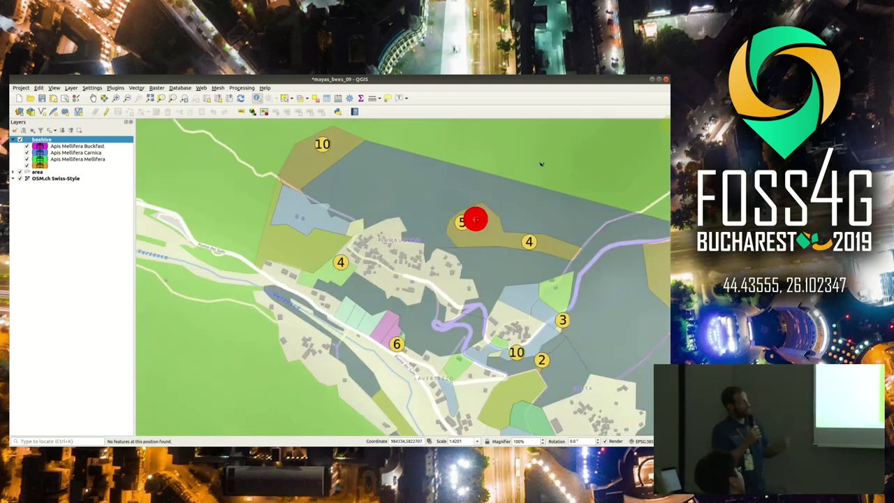
scroll(473, 211, down, 1)
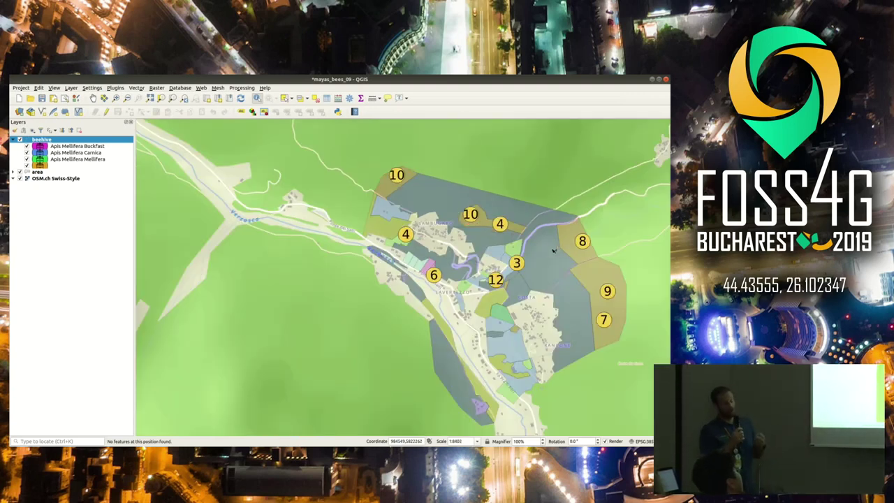
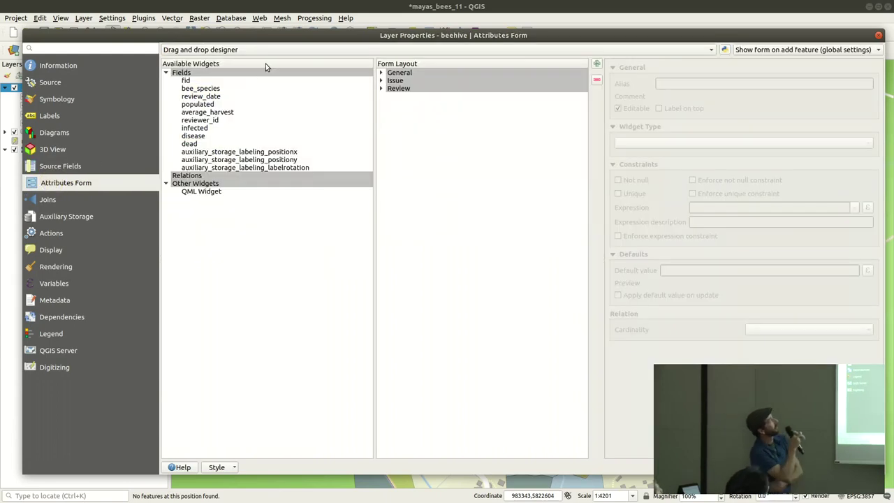
Step: Examine the beehive form's General, Issue and Review groups in the drag and drop designer and the infected field's widget settings
click(267, 51)
click(267, 51)
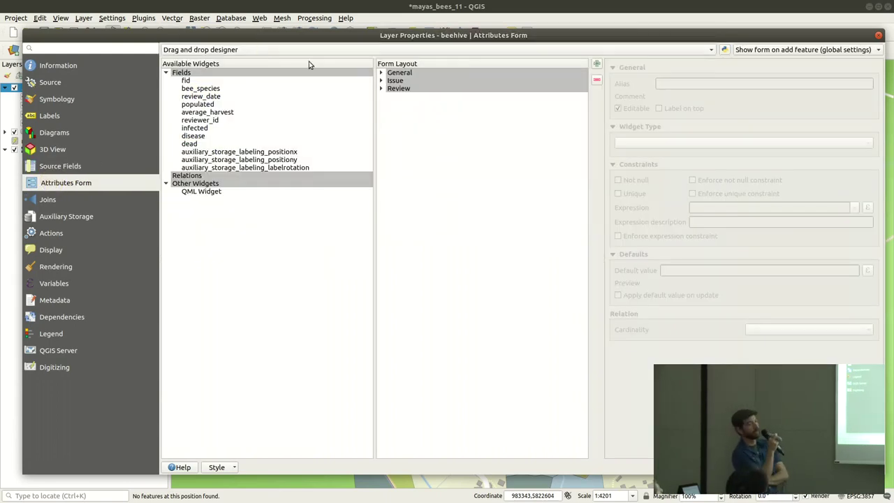
click(382, 72)
click(381, 105)
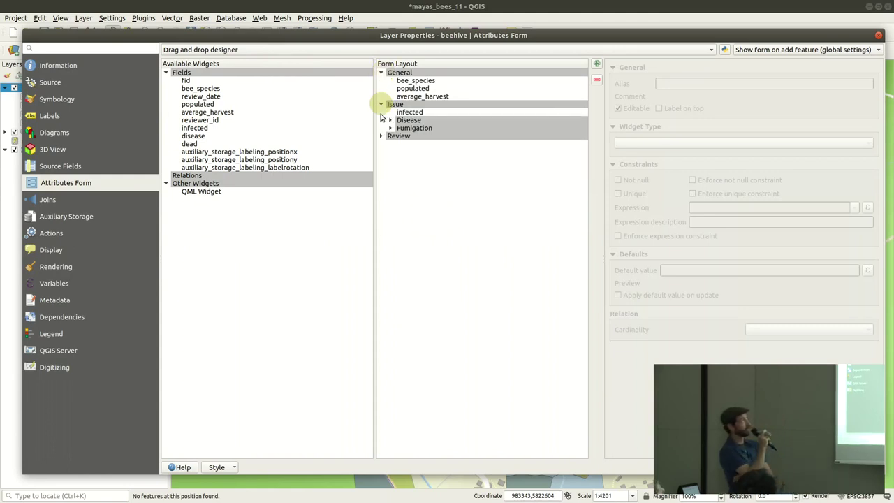
click(380, 135)
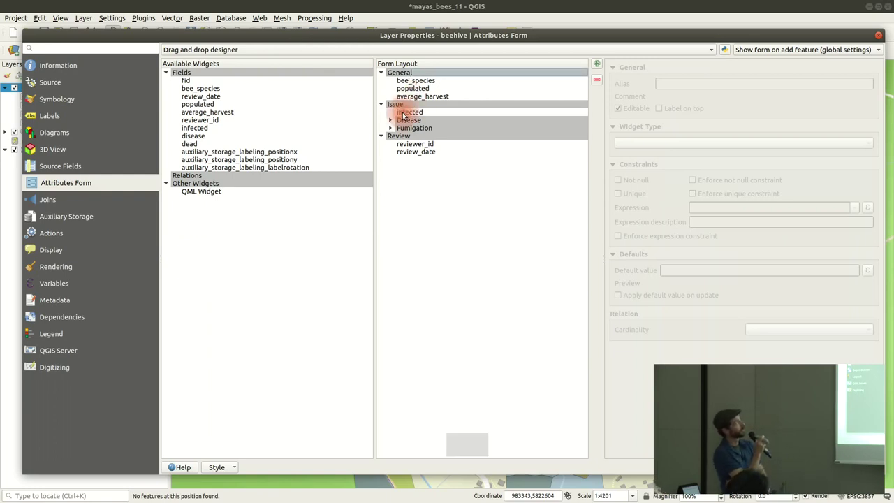
click(201, 129)
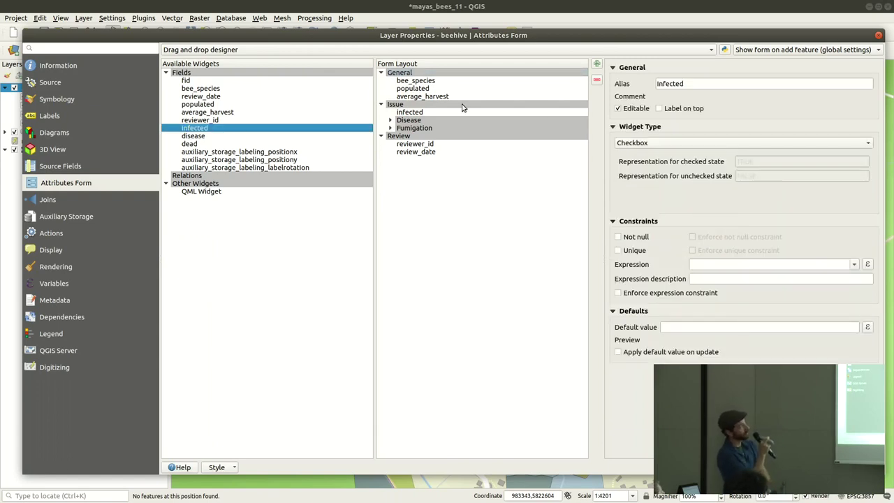
Step: Inspect the visibility expression that controls the Disease container in the Issue group
click(390, 120)
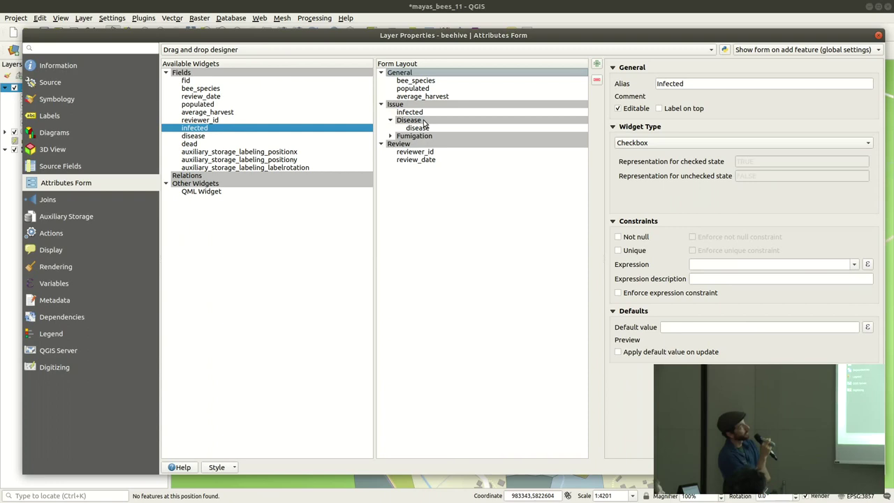
double_click(422, 120)
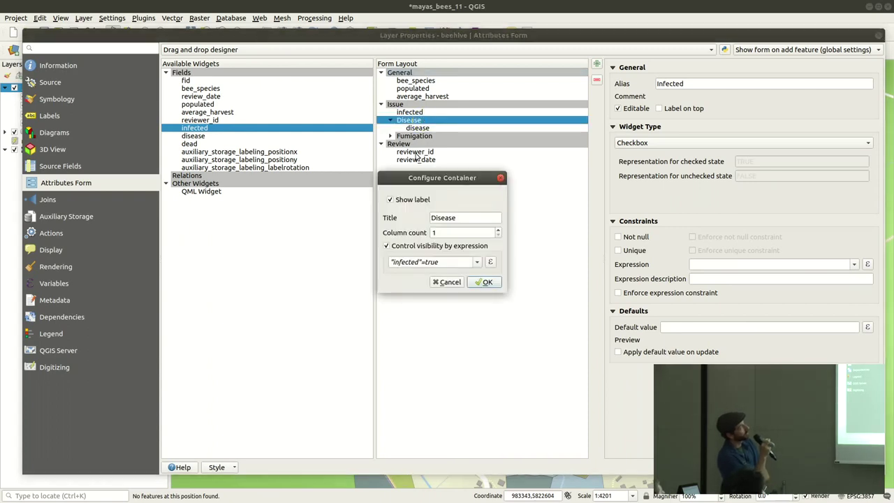
drag(392, 261, 440, 261)
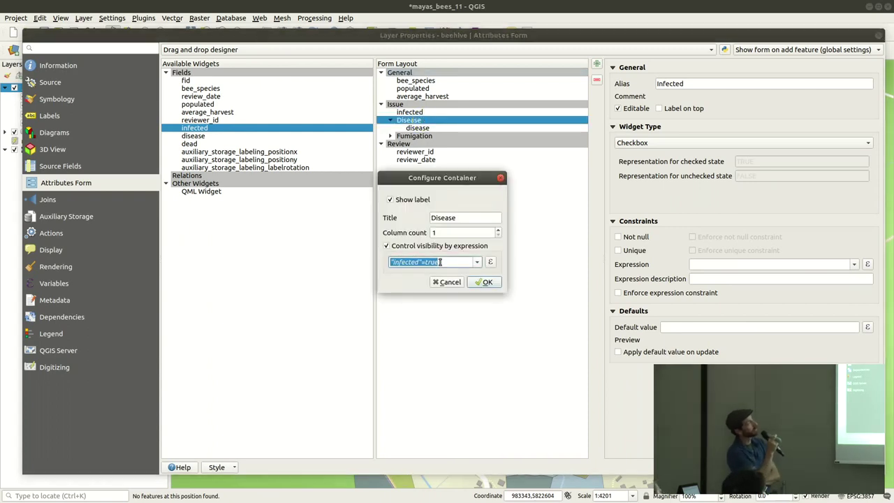
click(477, 281)
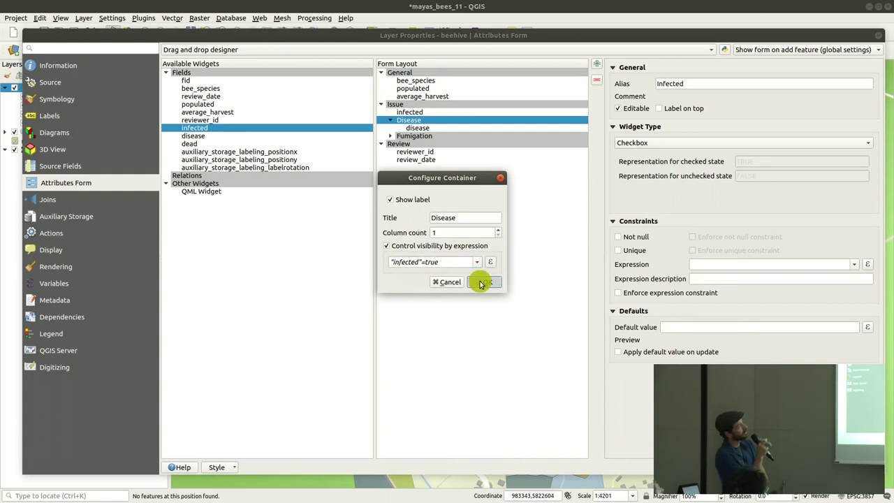
click(390, 120)
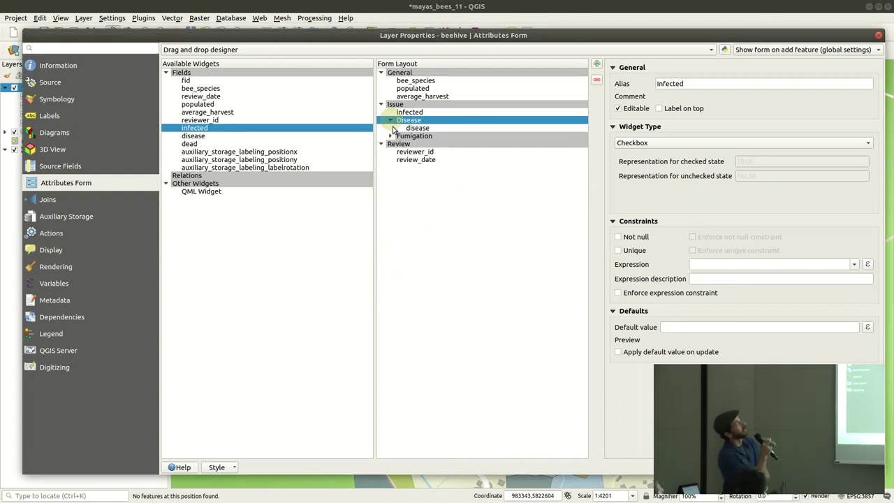
Step: Examine the disease field's value map entries, widening the Description column to read them in full
click(222, 136)
click(648, 206)
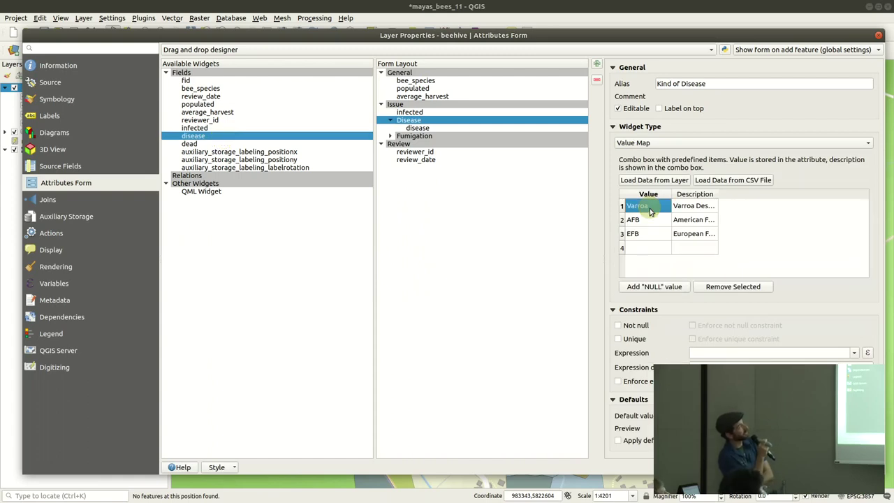
click(644, 218)
click(659, 236)
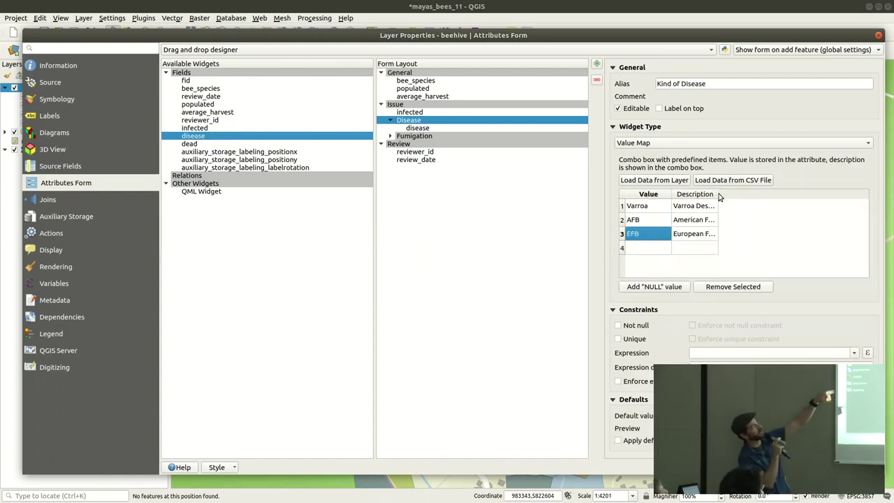
drag(717, 194, 784, 194)
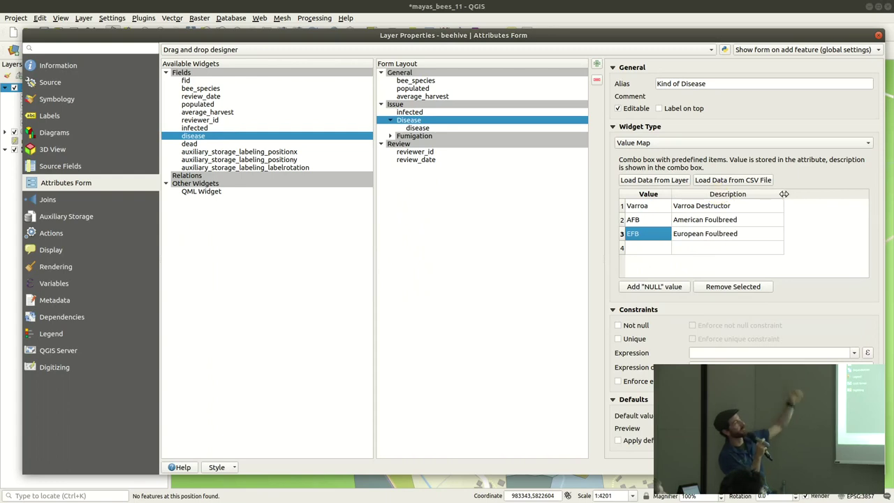
Step: Inspect the Fumigation container's visibility expression and the field it holds
click(417, 137)
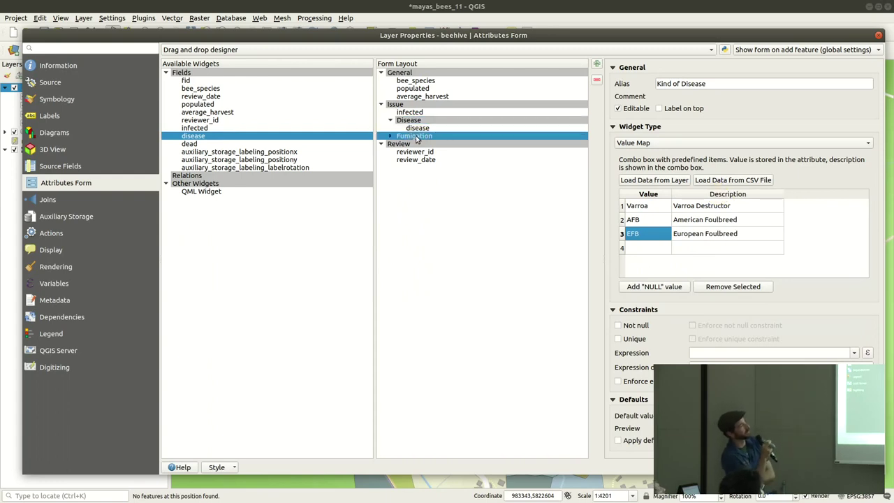
double_click(414, 137)
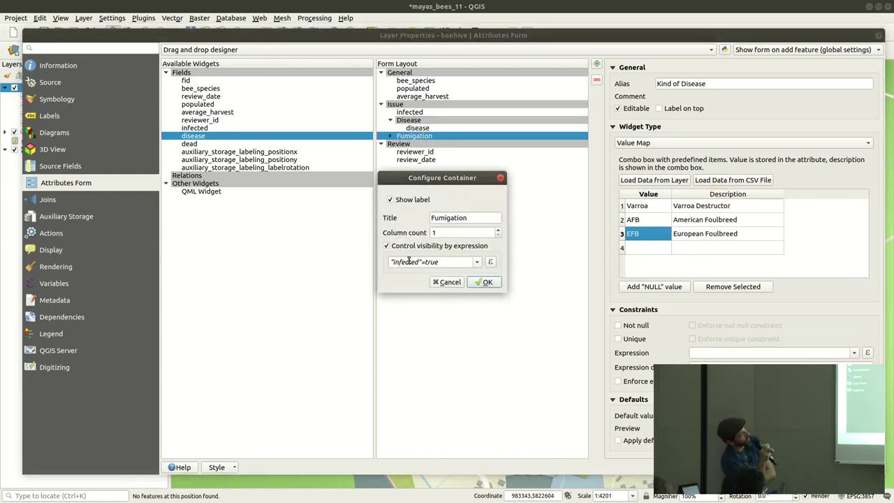
drag(394, 260, 475, 261)
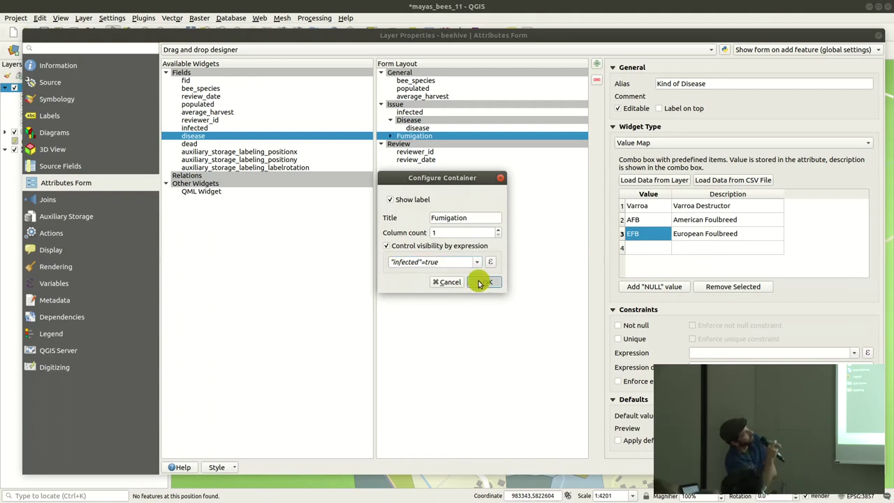
click(484, 281)
click(416, 144)
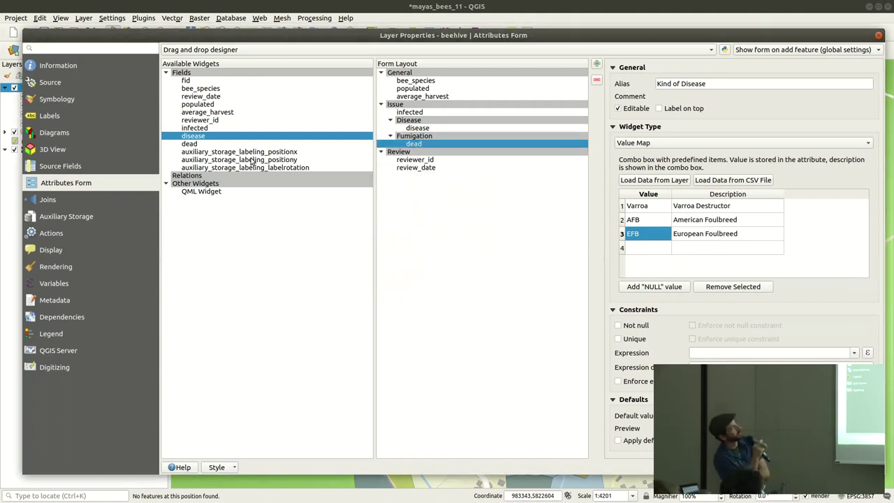
Step: Set the alias of the dead field to "Dead"
click(196, 144)
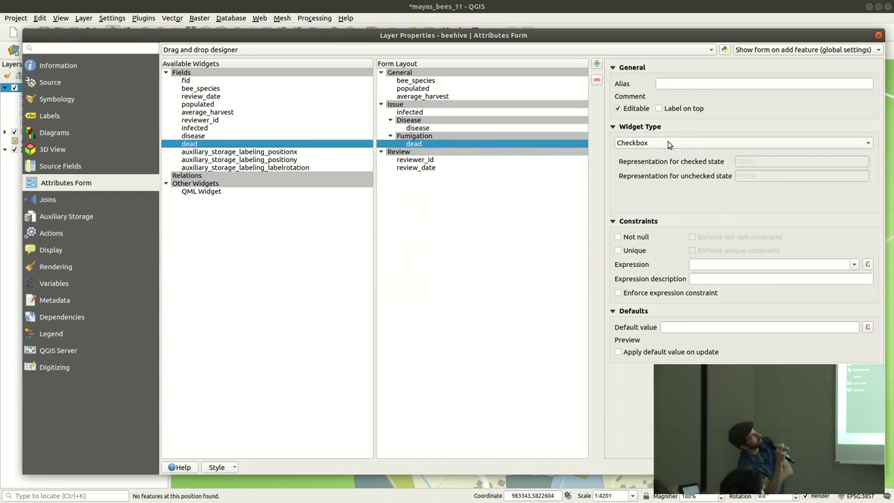
click(679, 86)
text(Dead)
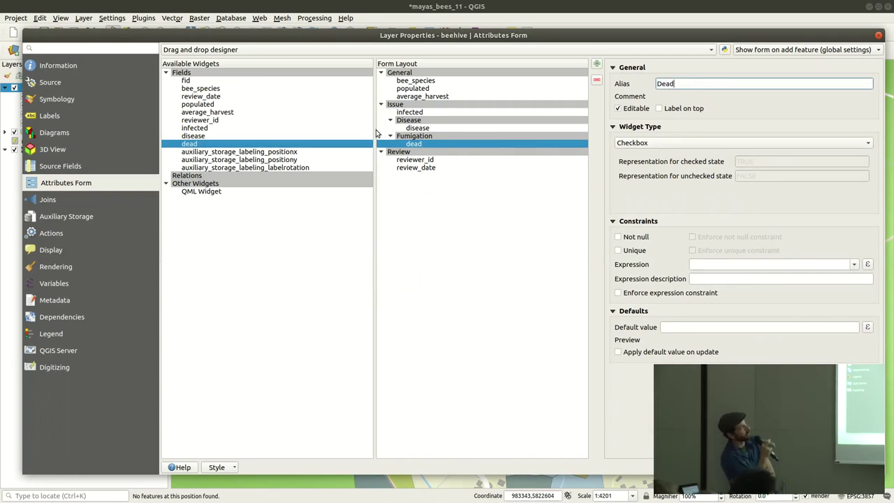
Step: Enforce the not null constraint on the reviewer_id field of the Review group
click(400, 153)
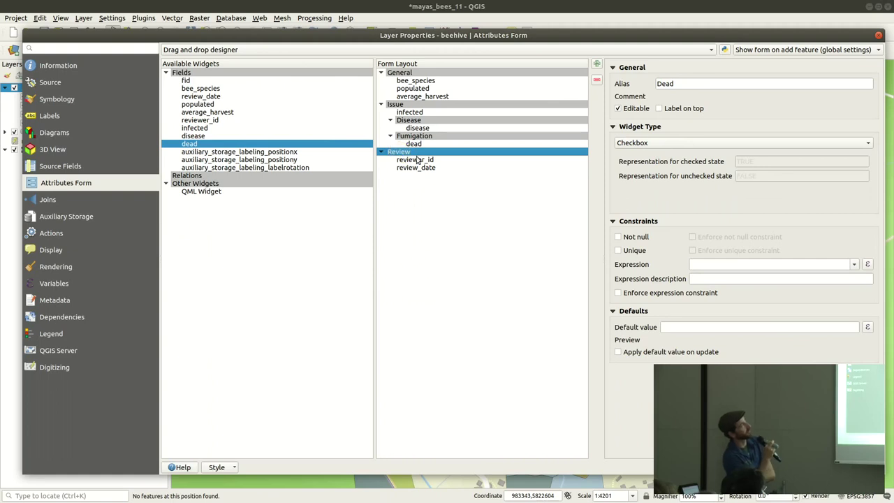
click(419, 160)
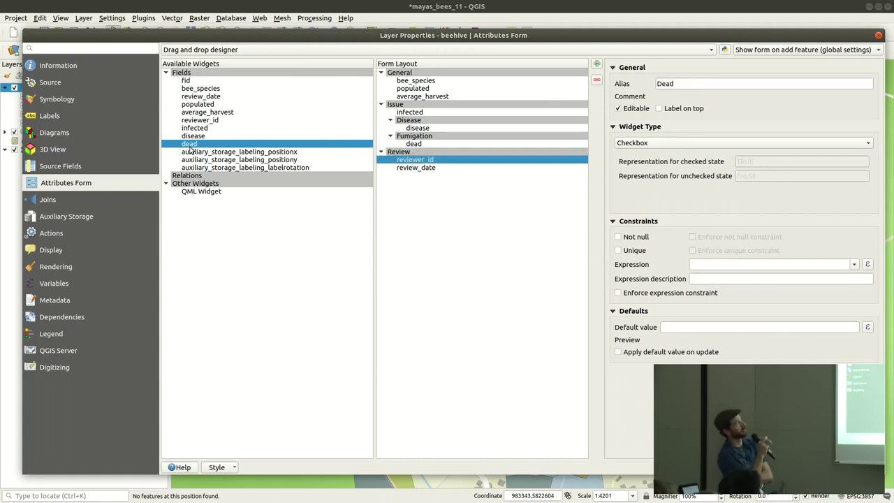
click(220, 122)
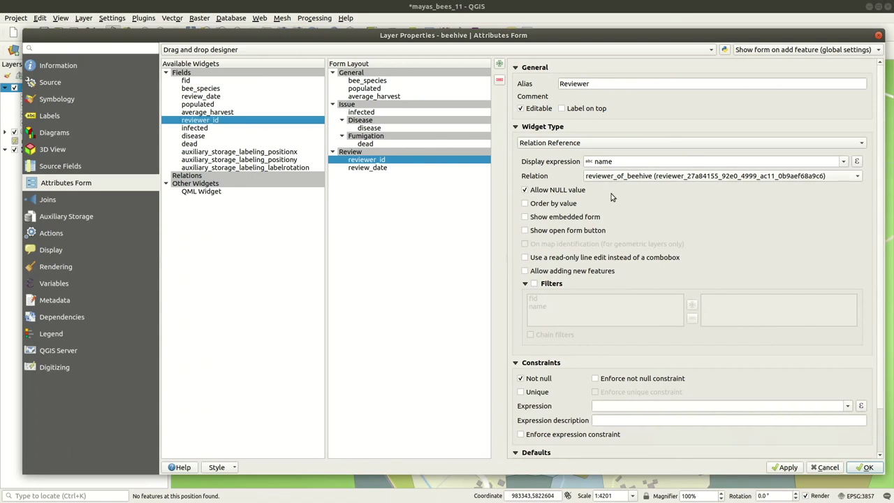
scroll(878, 199, down, 3)
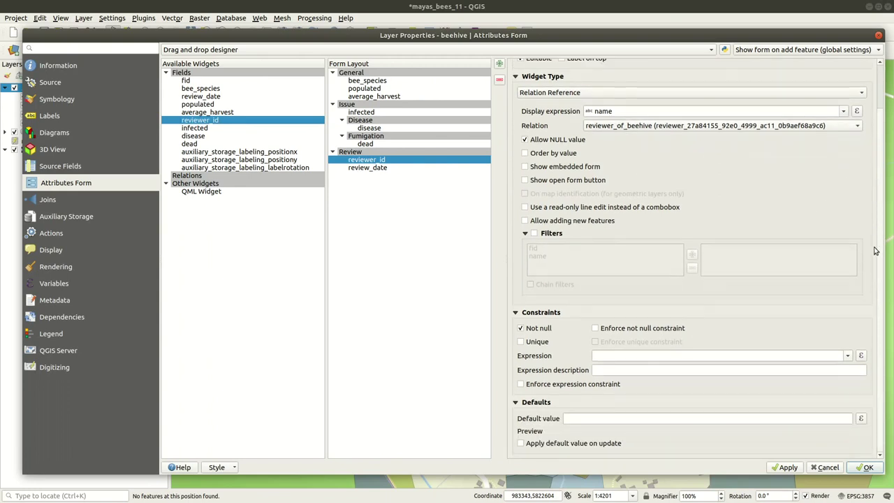
click(528, 330)
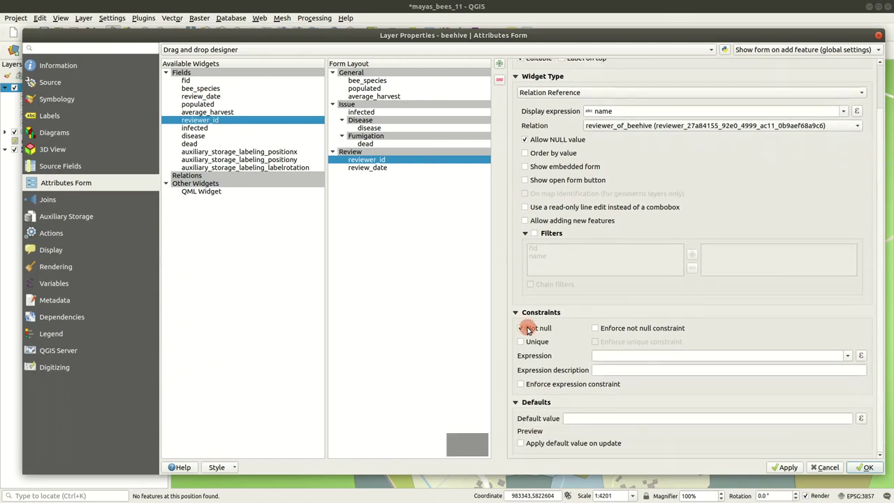
click(528, 330)
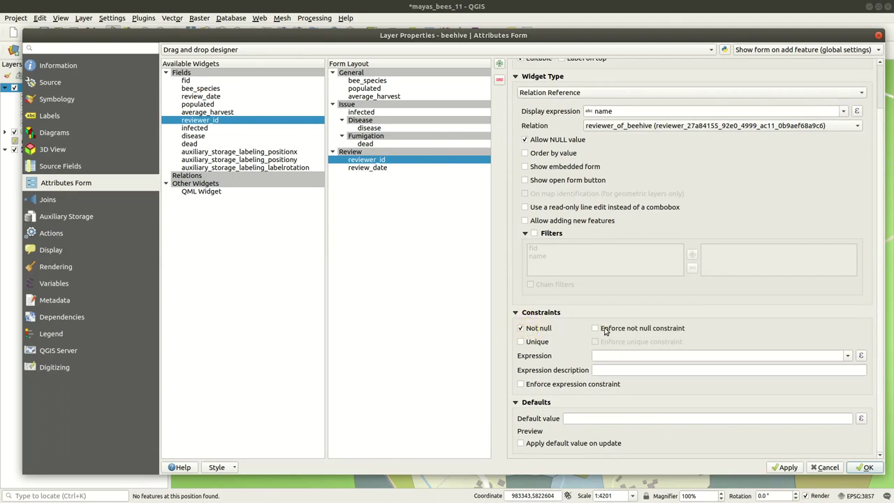
click(605, 332)
Step: Review the review_date field's default value and its apply-on-update option, and accept the beehive layer properties
click(364, 168)
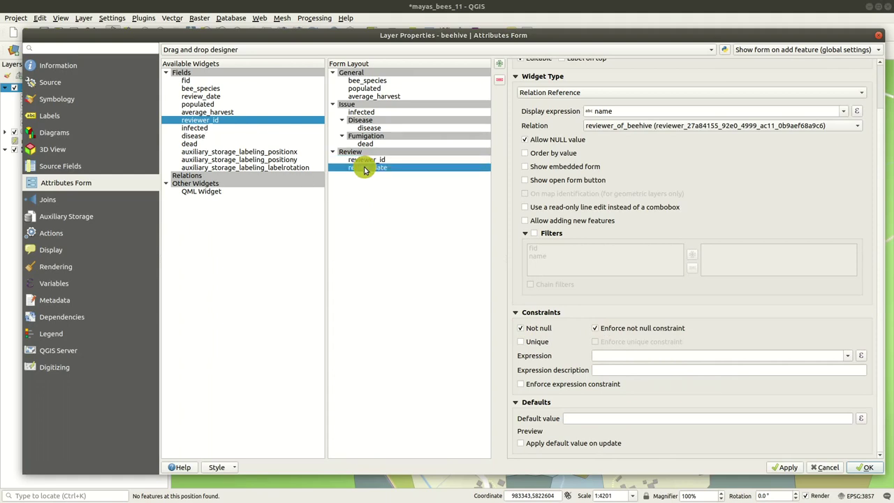
click(210, 97)
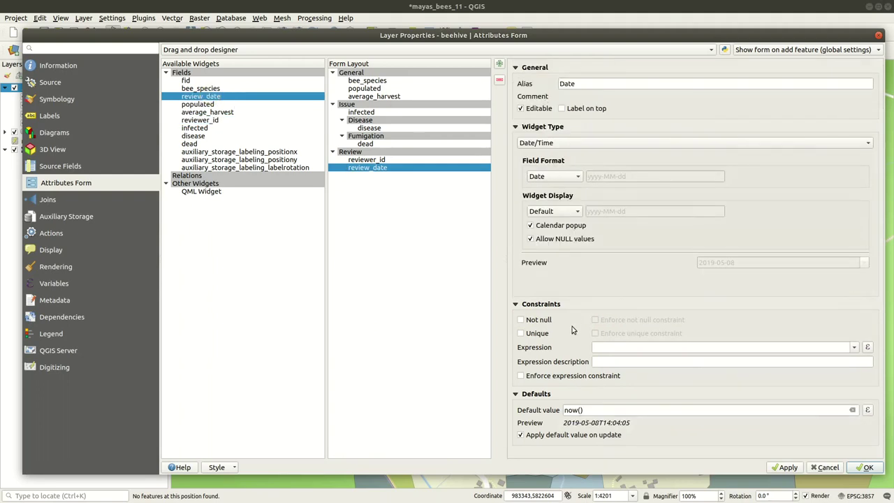
click(565, 409)
drag(591, 410, 547, 403)
click(522, 435)
mouse_move(617, 438)
click(865, 467)
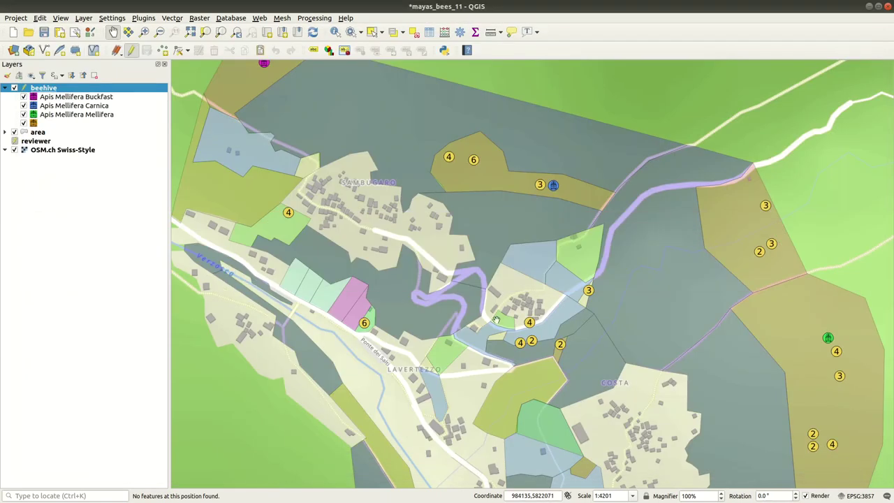
Step: Identify the westernmost blue beehive in the row of four and open its feature attribute form
scroll(552, 185, up, 3)
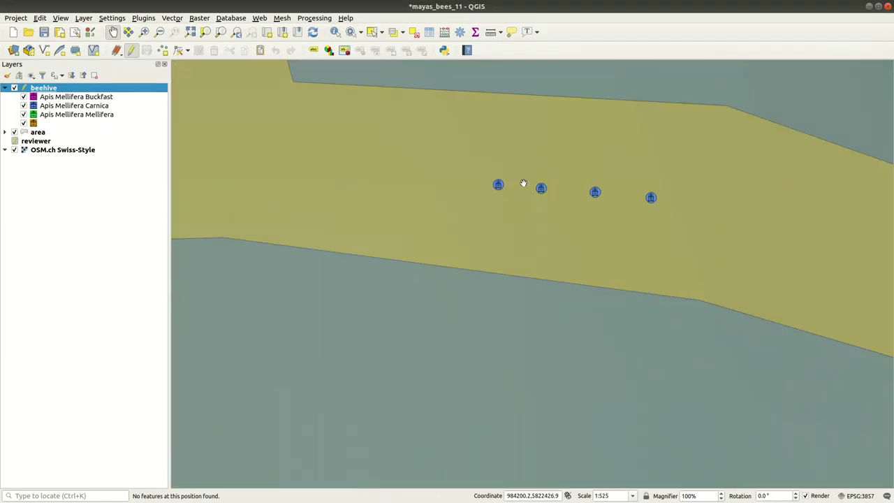
click(336, 31)
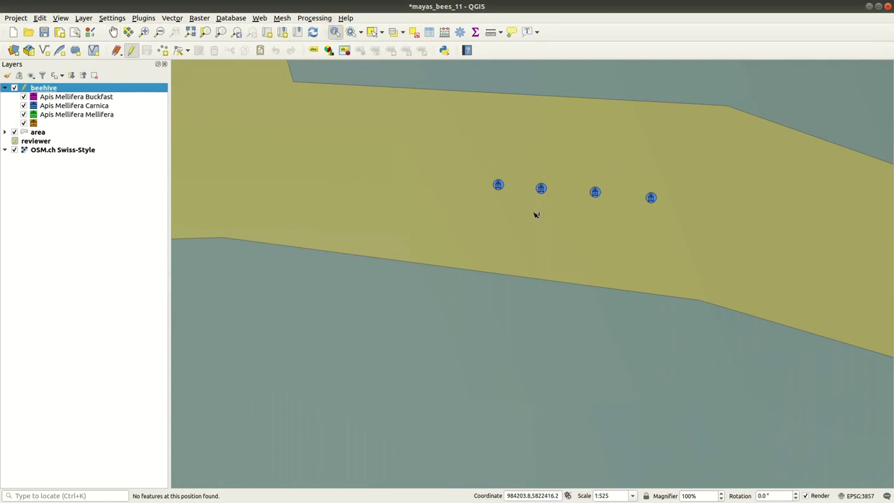
click(499, 186)
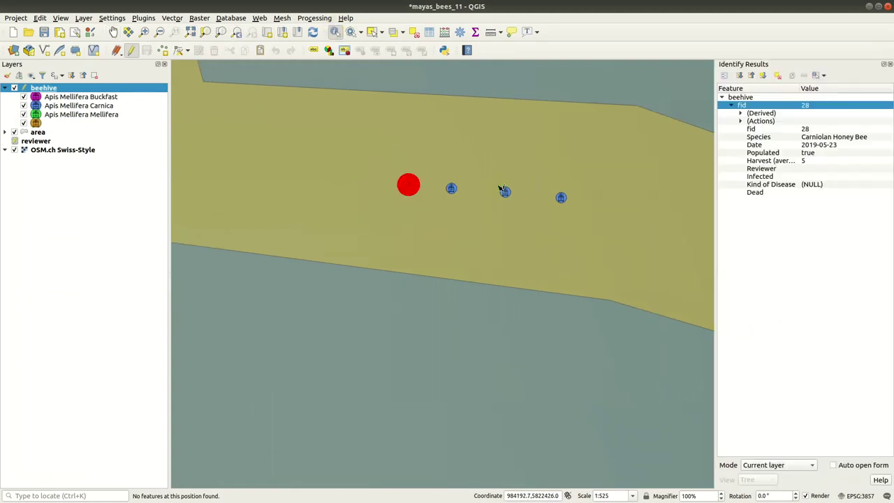
right_click(752, 107)
click(767, 110)
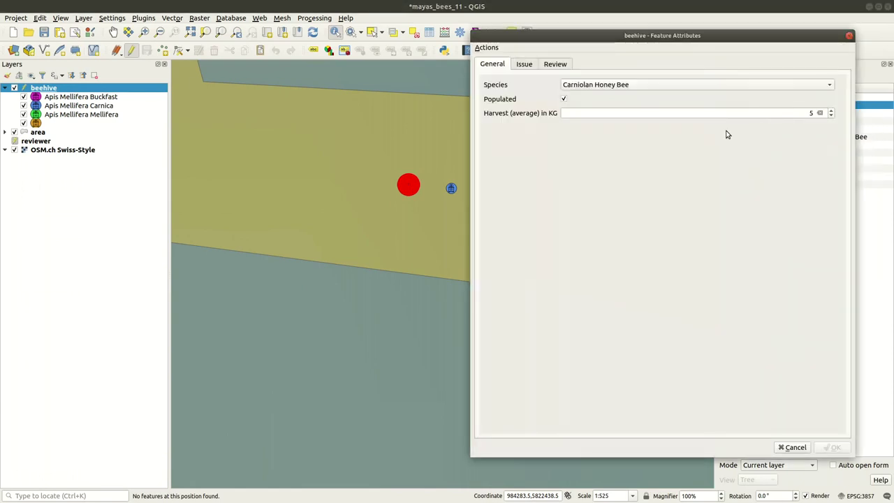
Step: Move the beehive form off the map's edge and look through its General, Issue and Review groups
drag(610, 36, 469, 176)
click(373, 106)
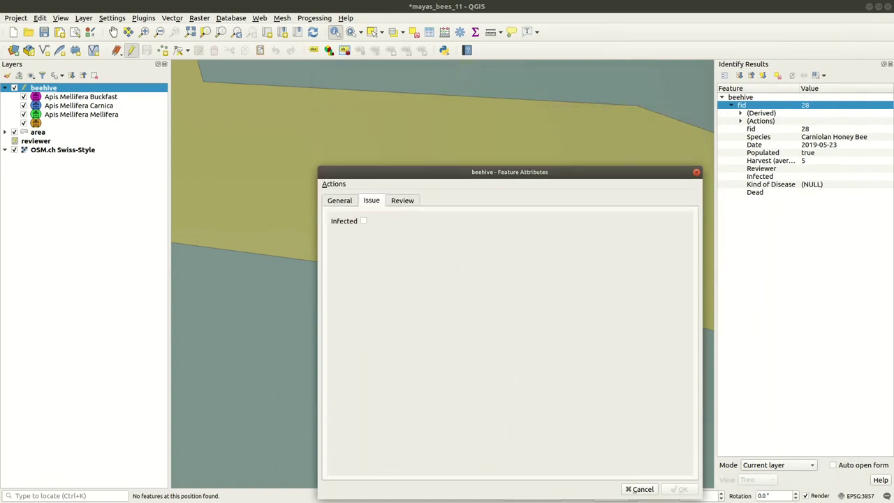
click(338, 145)
click(376, 145)
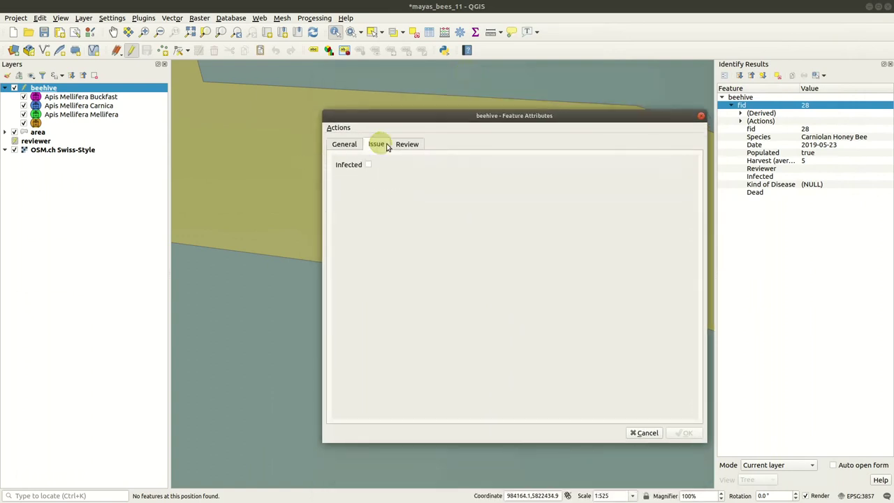
click(408, 147)
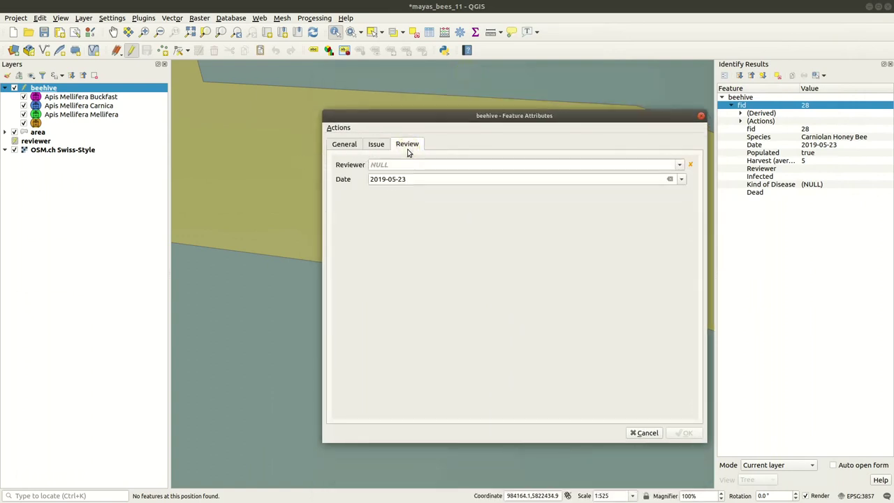
Step: Try filling the required Reviewer field with the name of the reviewer offered by autocompletion, and check the Date field
click(634, 165)
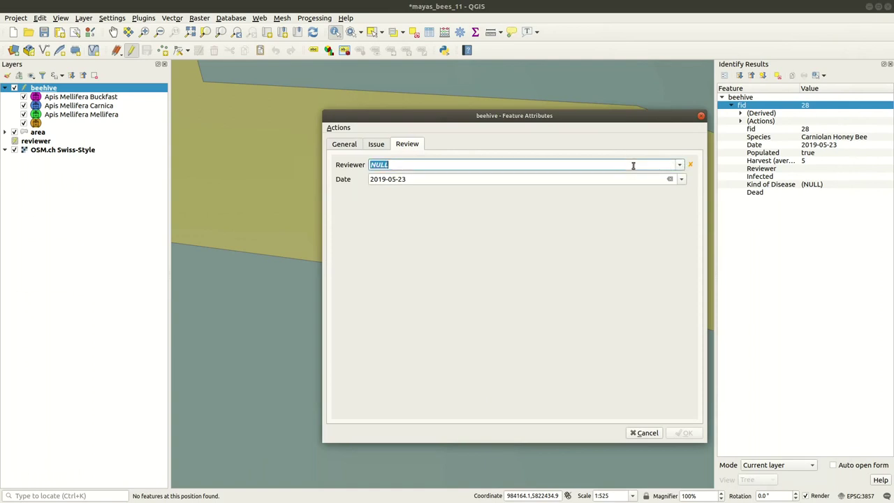
text(Maya Mielina)
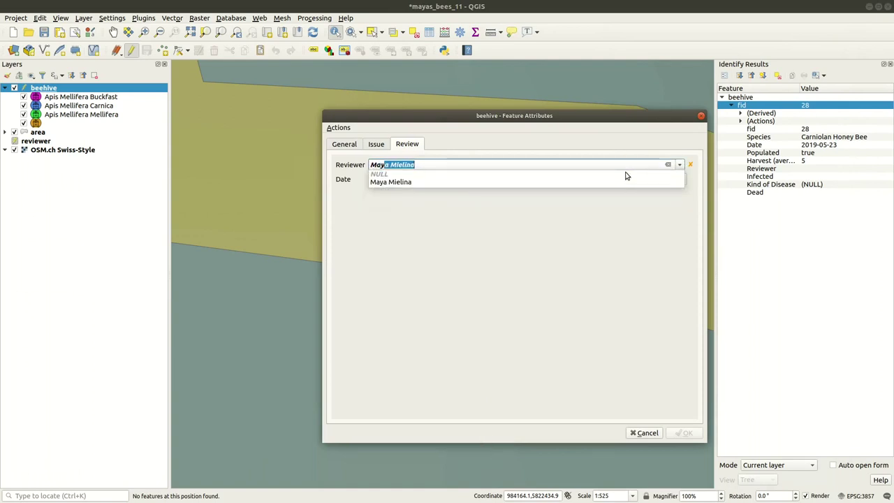
key(Return)
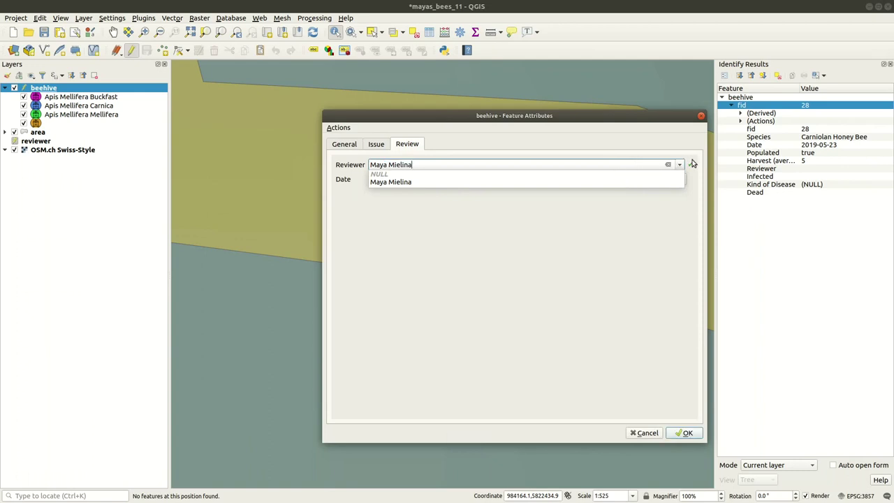
click(664, 229)
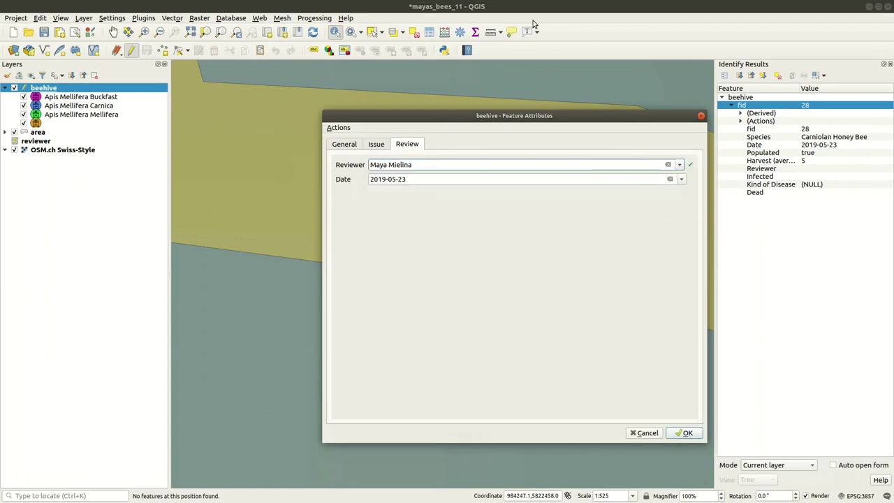
drag(407, 179, 330, 179)
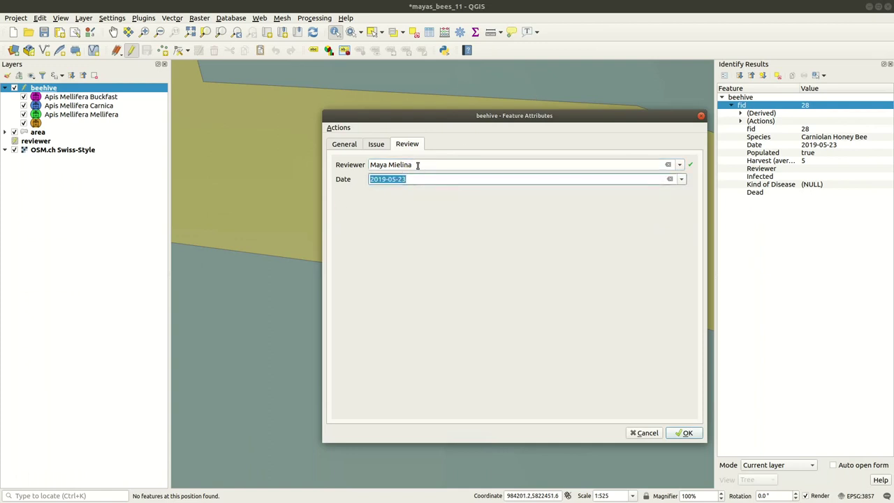
Step: Test the conditional Disease and Fumigation groups by toggling Infected and Dead and browsing the disease kinds, and cancel the form
click(365, 144)
click(368, 165)
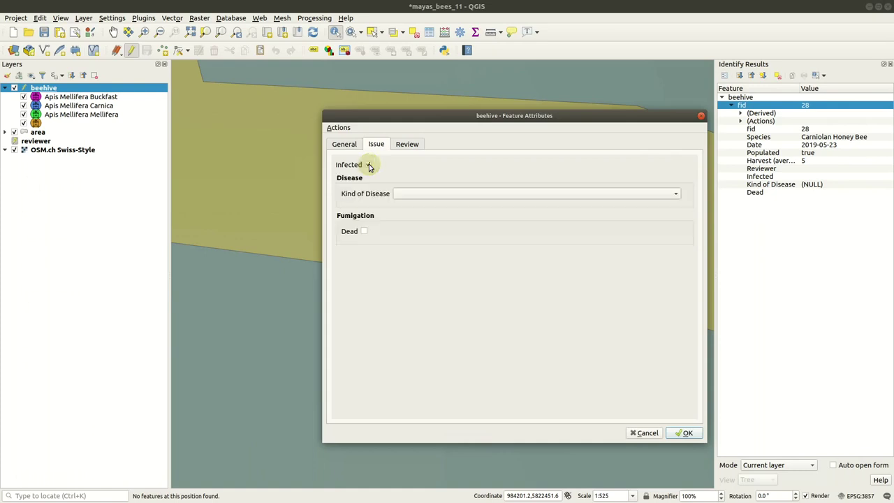
click(674, 196)
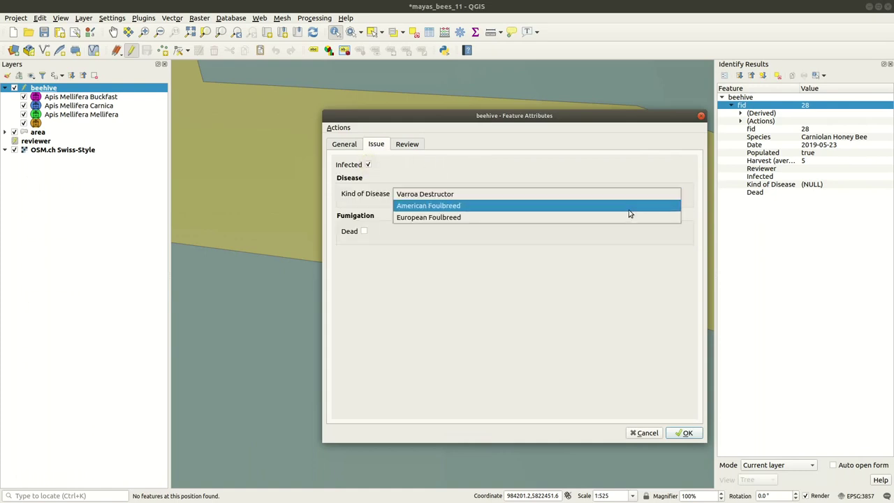
click(551, 255)
click(363, 232)
click(364, 233)
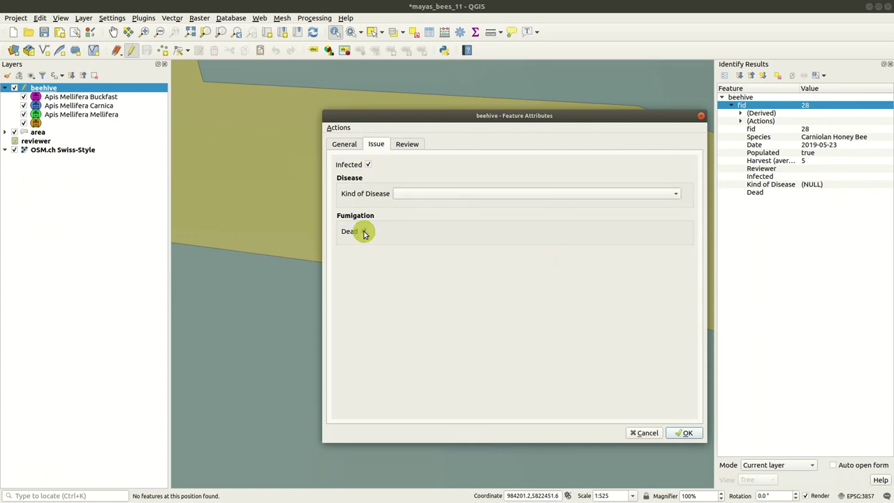
click(366, 165)
click(345, 144)
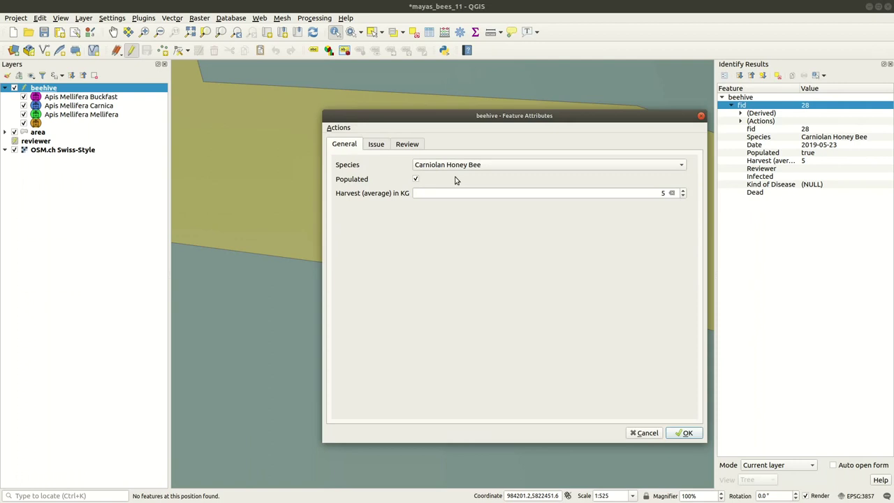
click(644, 432)
click(500, 257)
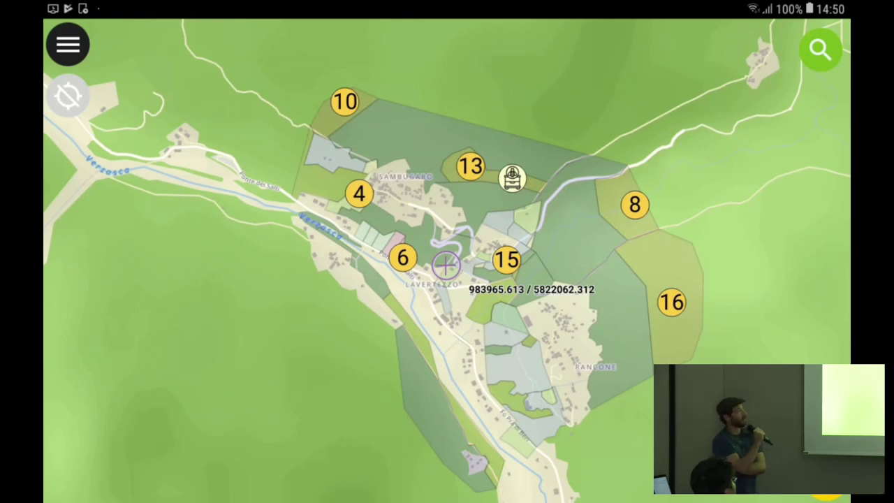
Step: Switch to QField on the tablet and examine how the beehive clusters near Sambugaro split into individual beehives
mouse_move(418, 377)
mouse_down()
mouse_move(478, 332)
mouse_move(413, 386)
mouse_move(405, 380)
mouse_up()
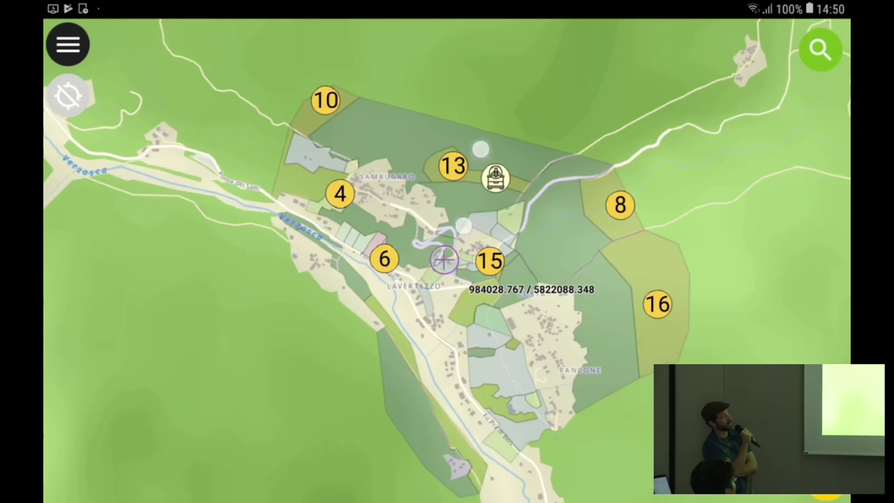
scroll(465, 193, up, 3)
scroll(466, 193, up, 5)
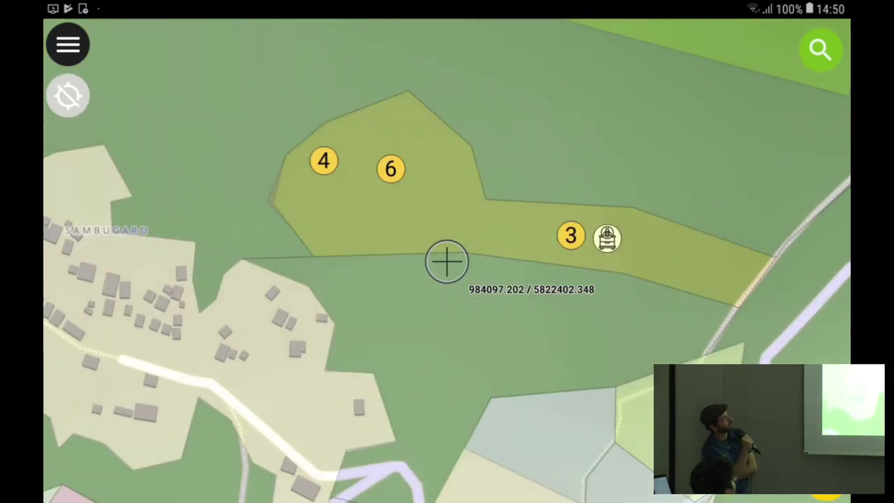
scroll(349, 223, up, 5)
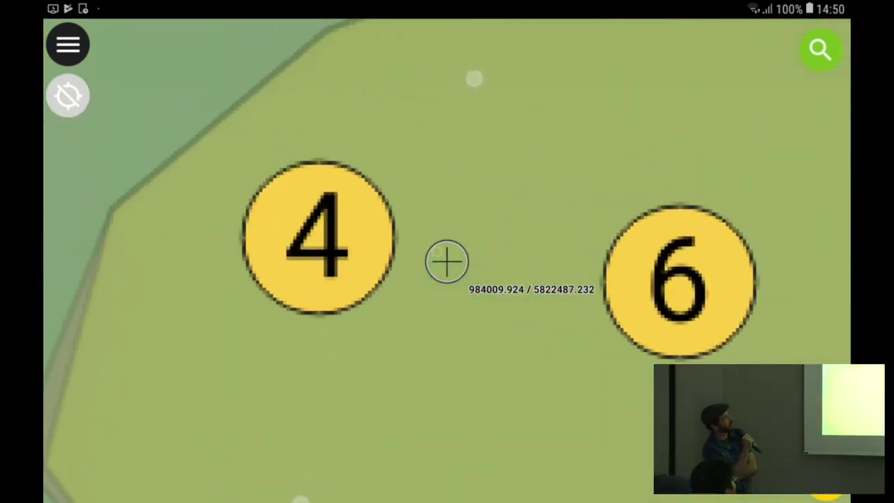
scroll(416, 349, up, 5)
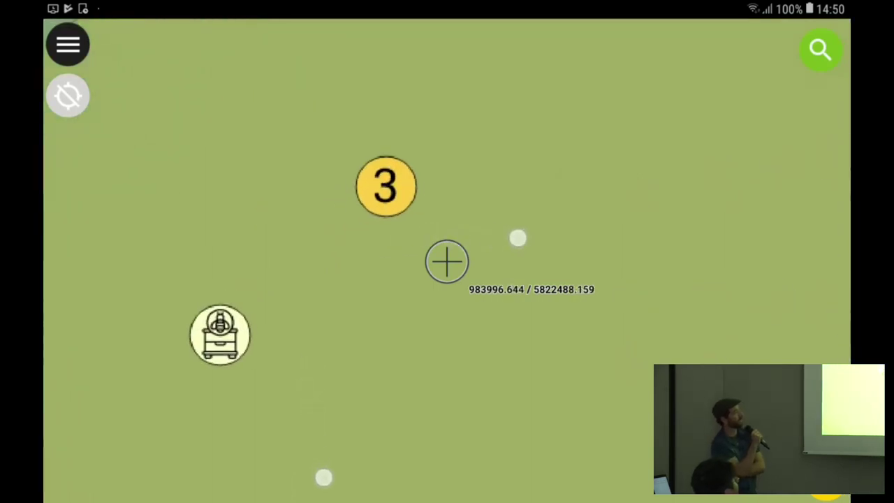
drag(465, 355, 501, 412)
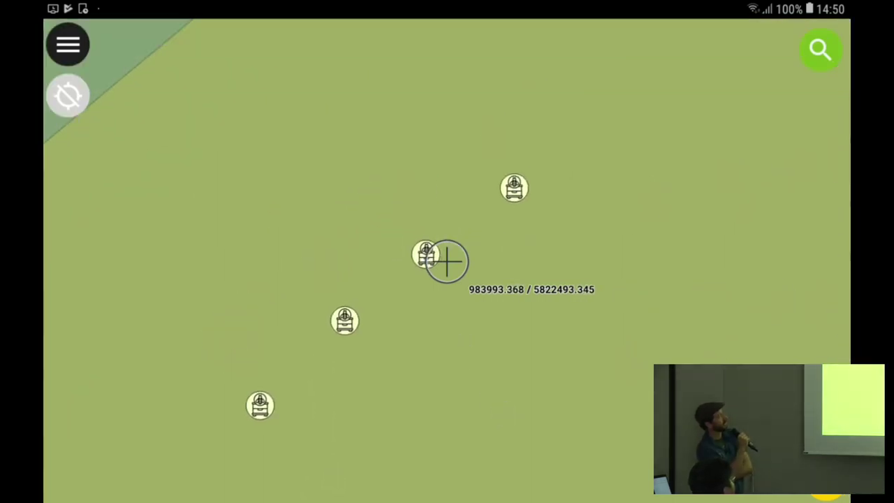
Step: Review the fine and infected classes of the beehive layer in the legend, collapse them and close the legend
click(67, 44)
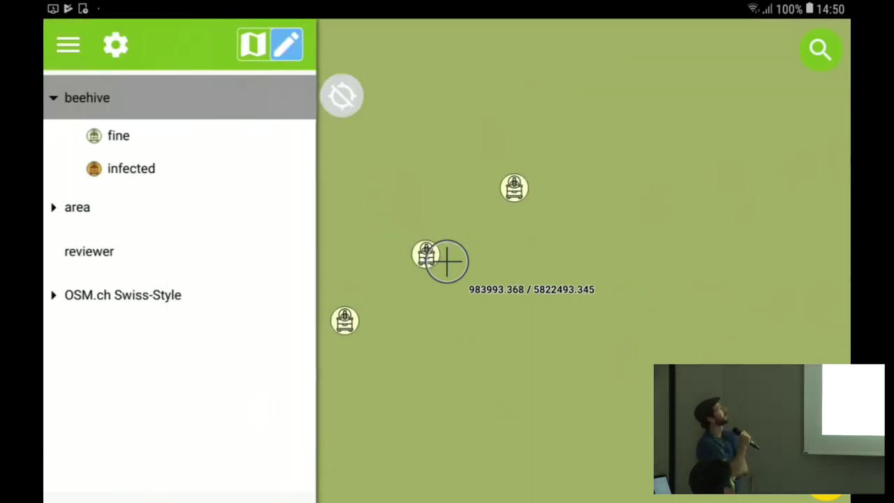
click(156, 134)
click(175, 169)
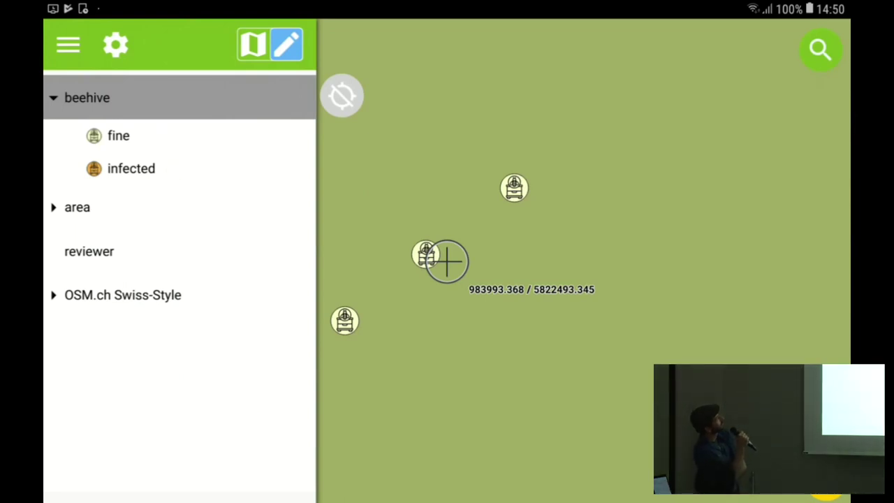
click(53, 98)
click(52, 42)
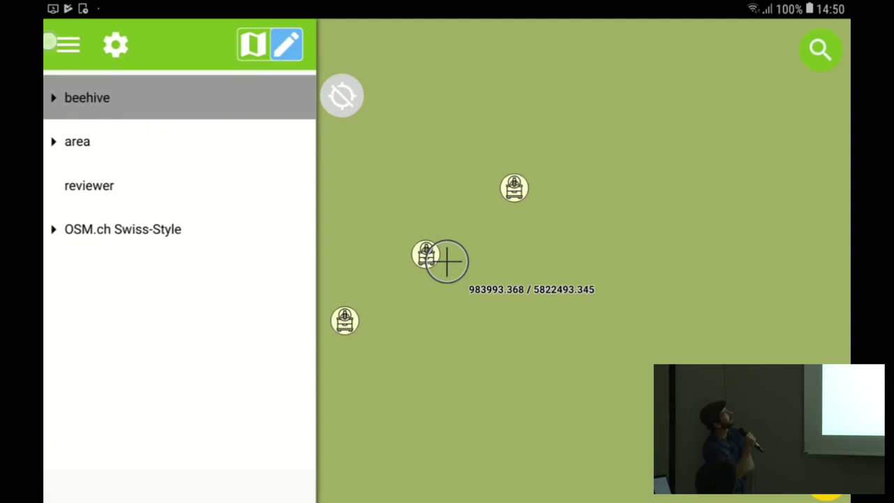
Step: Edit the southwesternmost beehive's attributes, marking it as infected with Varroa Destructor as the kind of disease
click(260, 405)
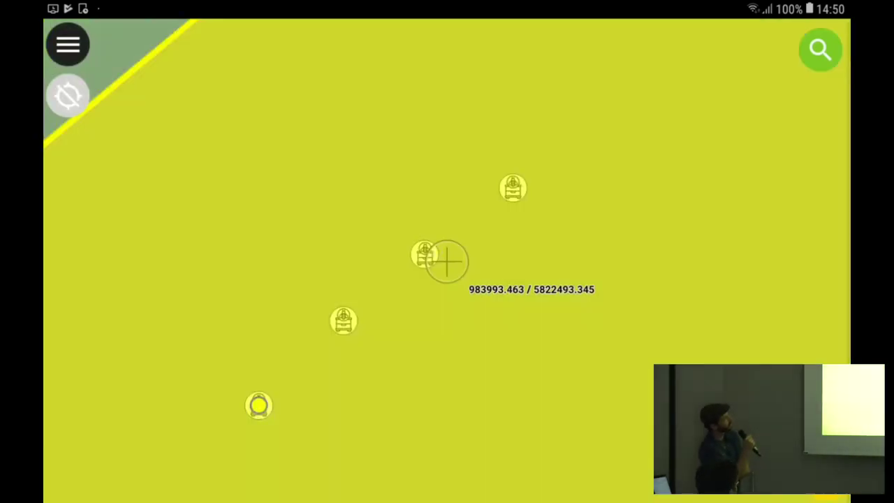
click(684, 108)
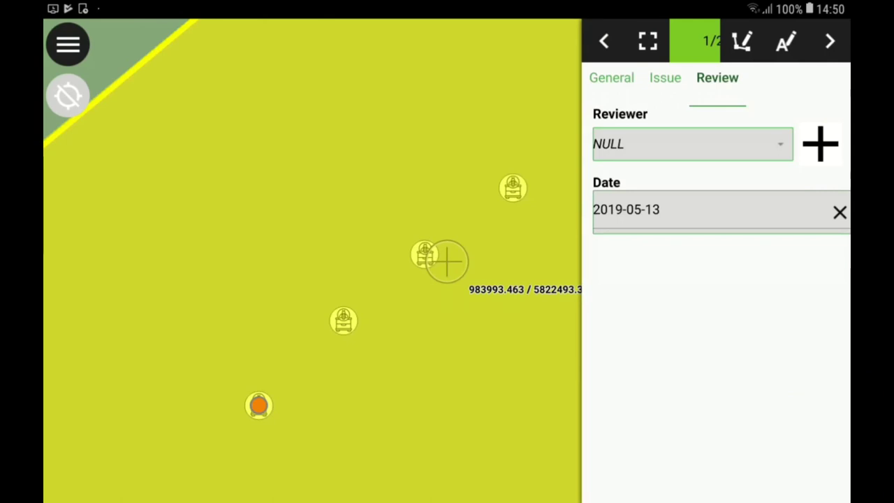
click(665, 78)
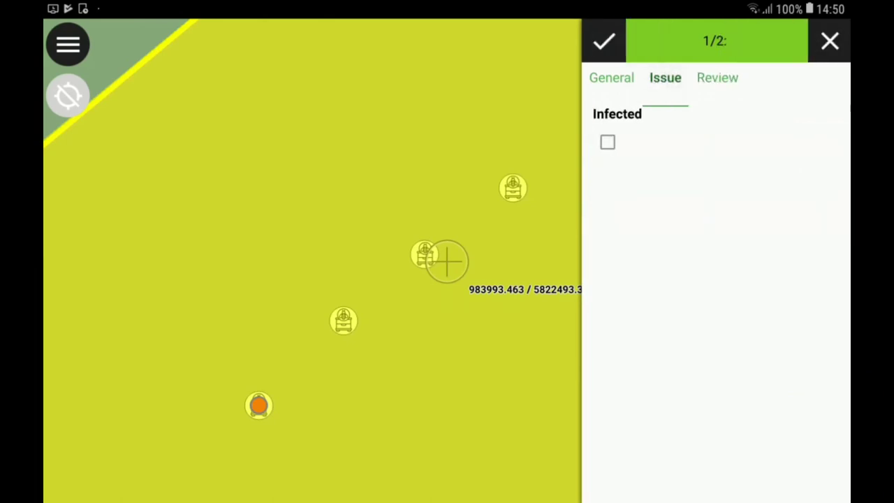
click(608, 142)
click(718, 226)
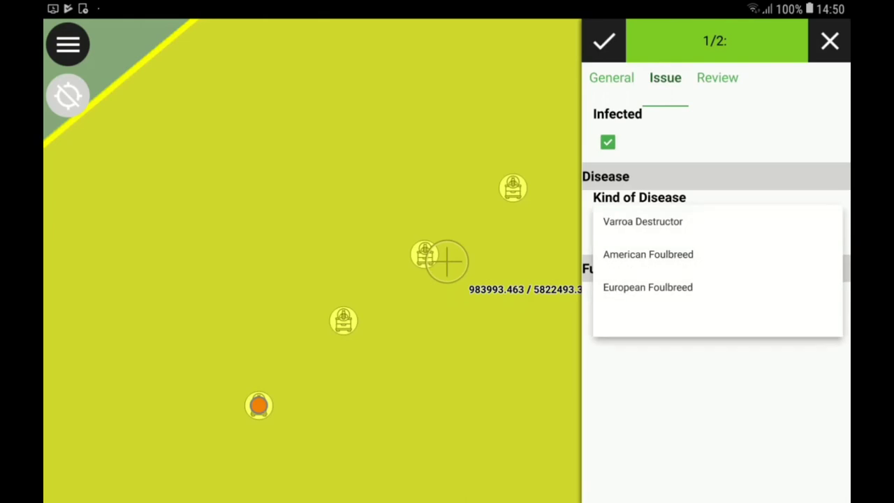
click(642, 221)
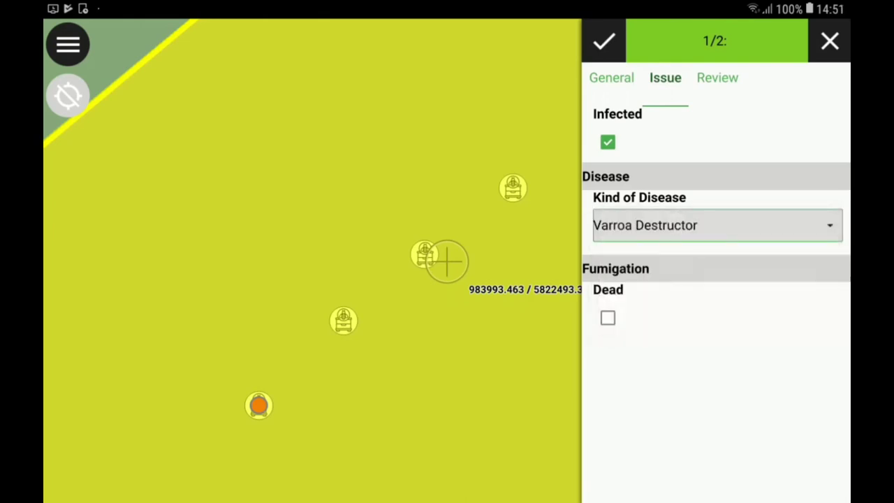
Step: Assign the second listed person as reviewer of the southwesternmost beehive and save its attributes
click(719, 79)
click(728, 141)
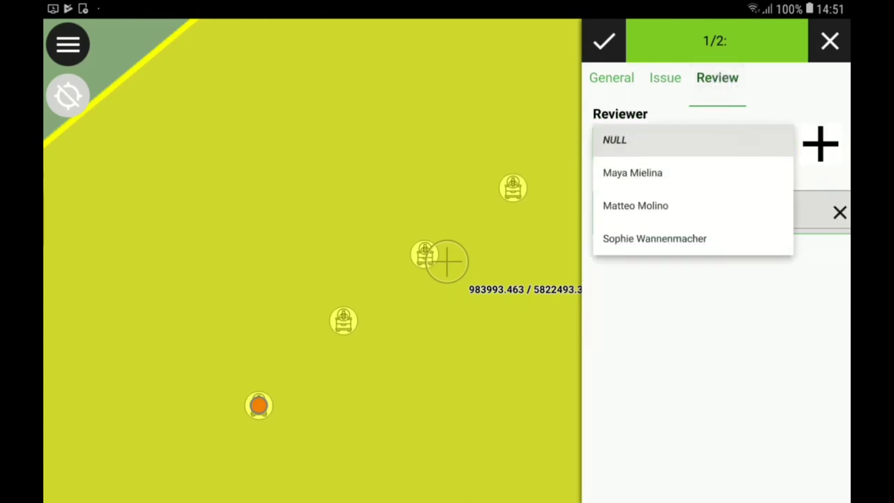
click(635, 205)
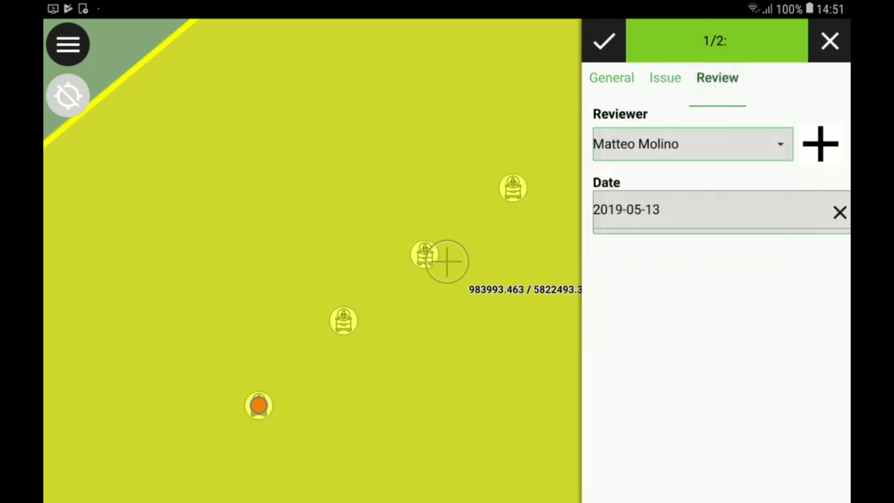
click(604, 41)
Step: Edit the neighbouring beehive to the northeast, marking it as infected with Varroa Destructor as the kind of disease
click(343, 320)
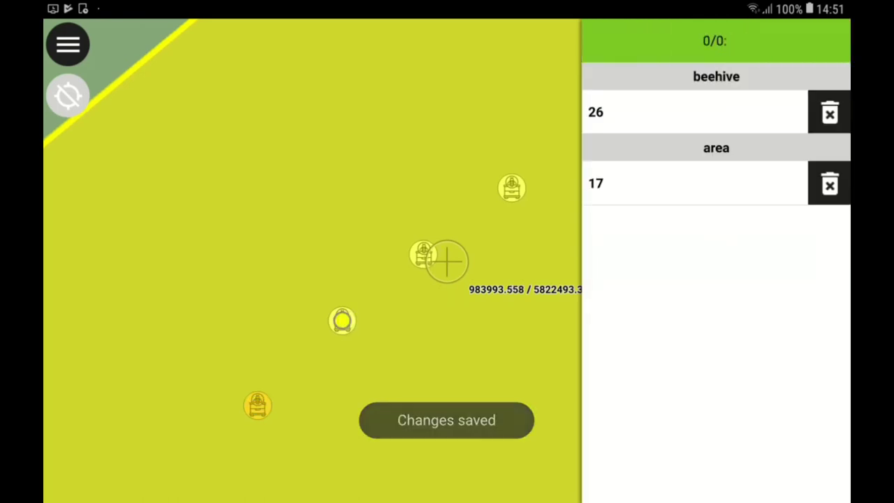
click(637, 112)
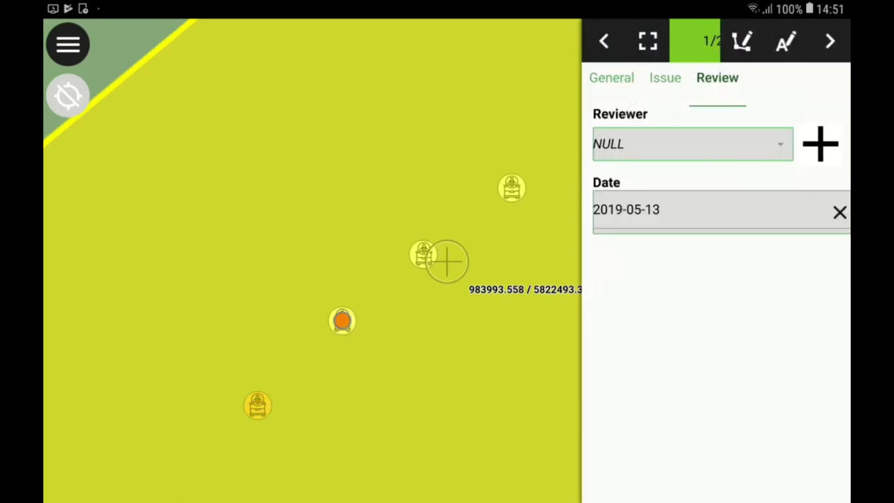
click(665, 77)
click(785, 40)
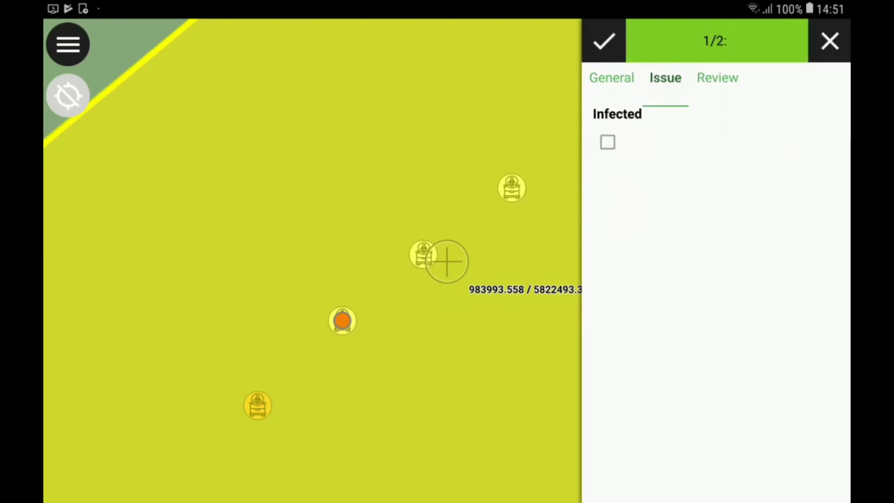
click(608, 142)
click(712, 225)
click(667, 220)
Step: Assign the second listed person as this beehive's reviewer, save the attributes and check its Issue group
click(718, 77)
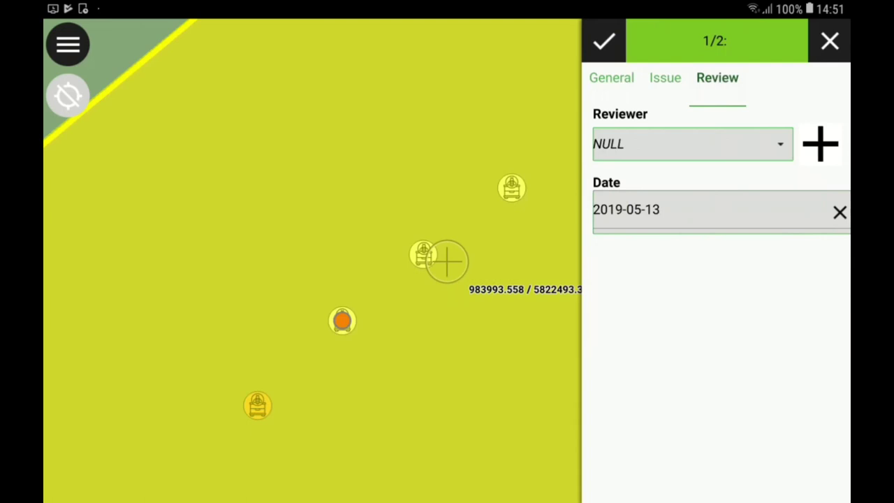
click(763, 147)
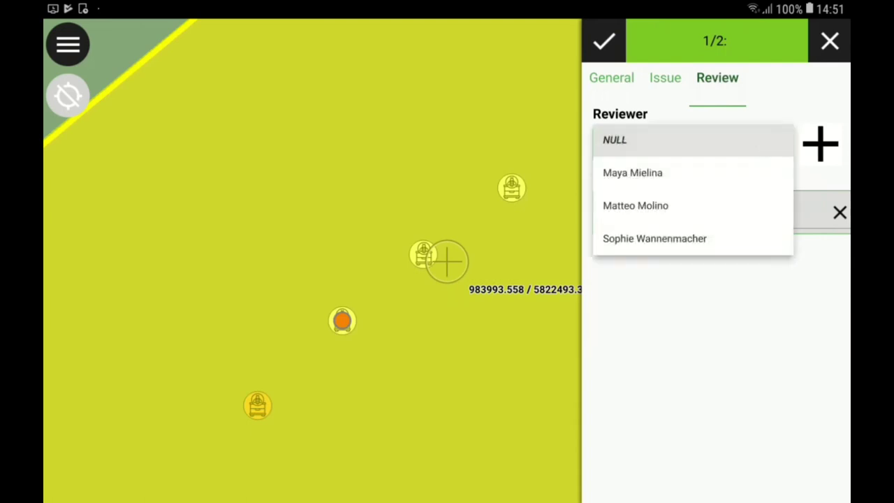
click(636, 205)
click(604, 41)
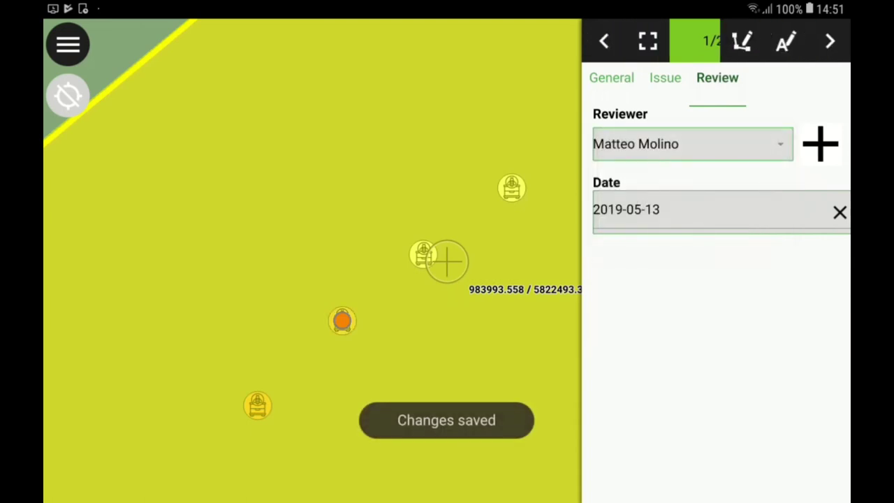
click(665, 78)
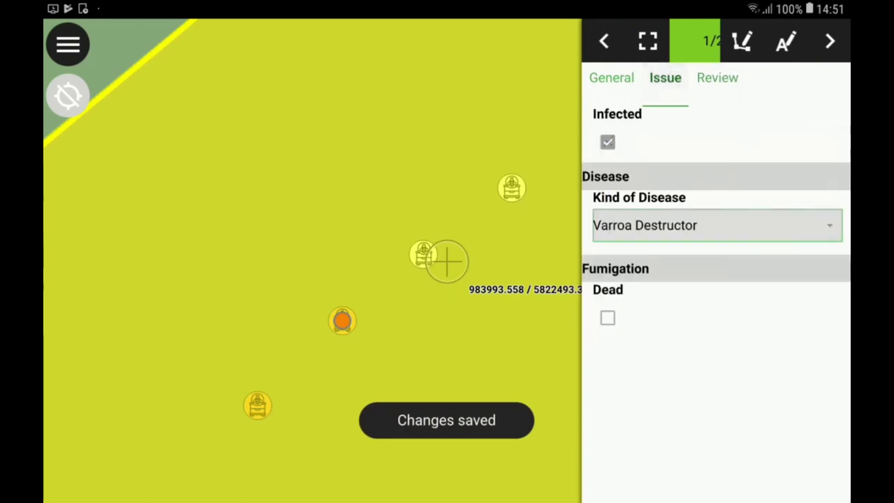
Step: Select beehive 24, the next one to the northeast, assign the second listed person as its reviewer and save its attributes
click(611, 77)
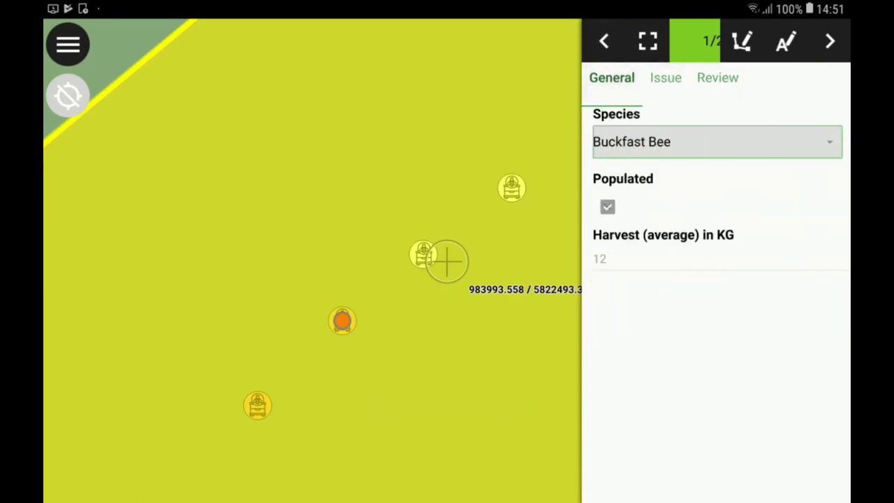
click(511, 187)
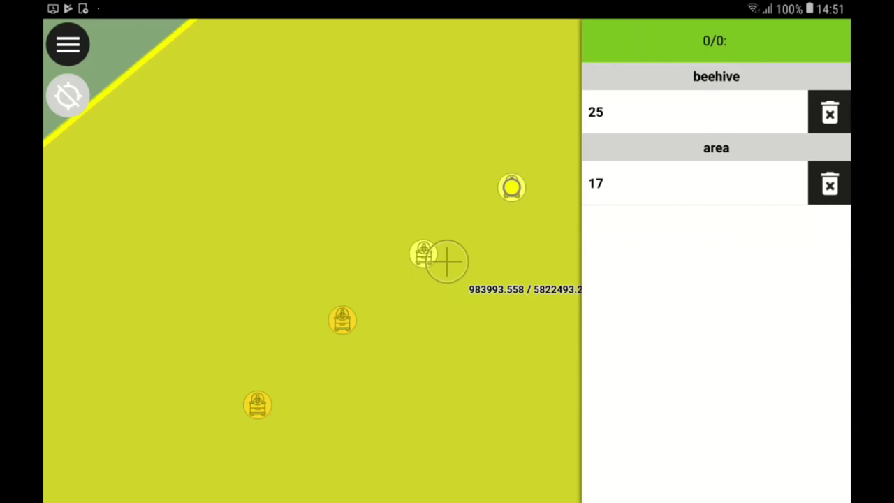
click(423, 253)
click(648, 117)
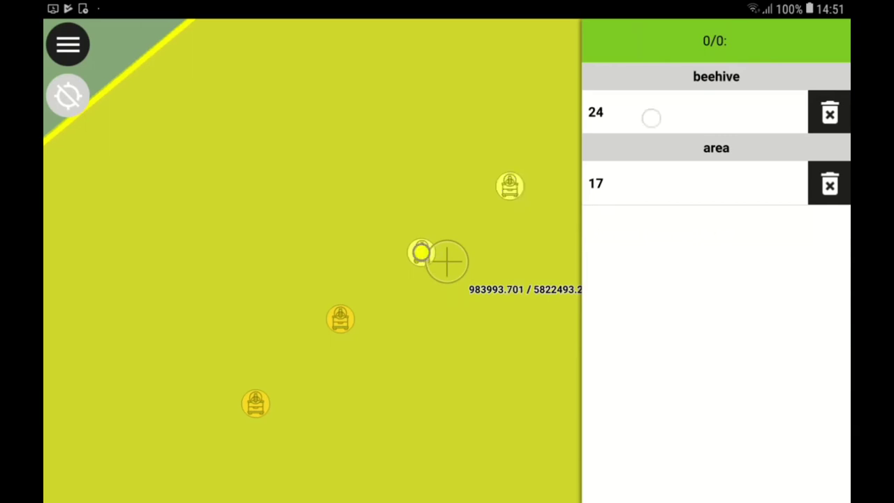
click(666, 78)
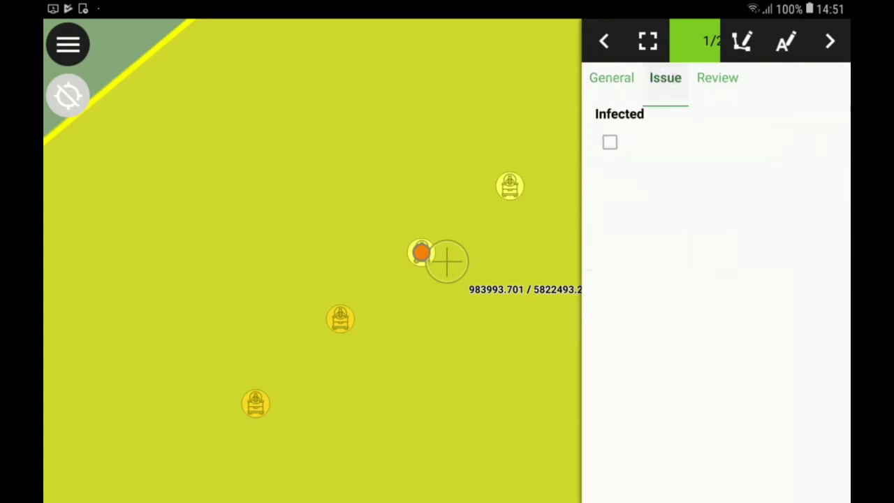
click(718, 77)
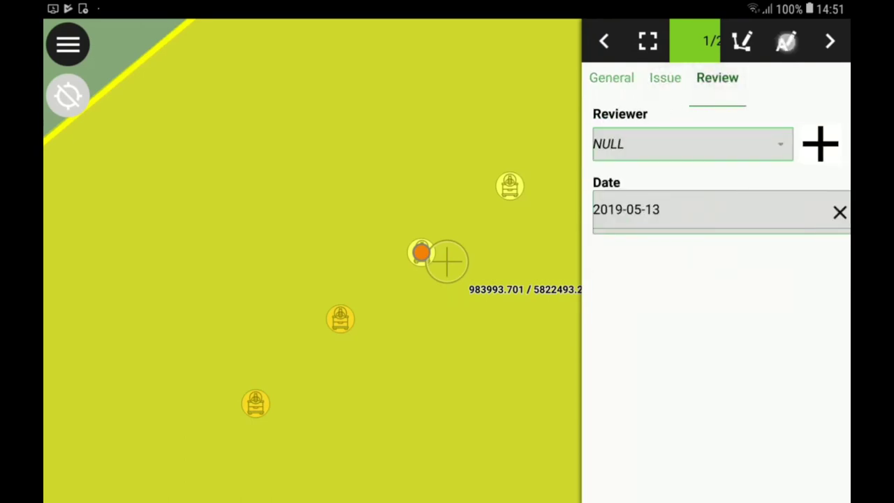
click(691, 145)
click(635, 205)
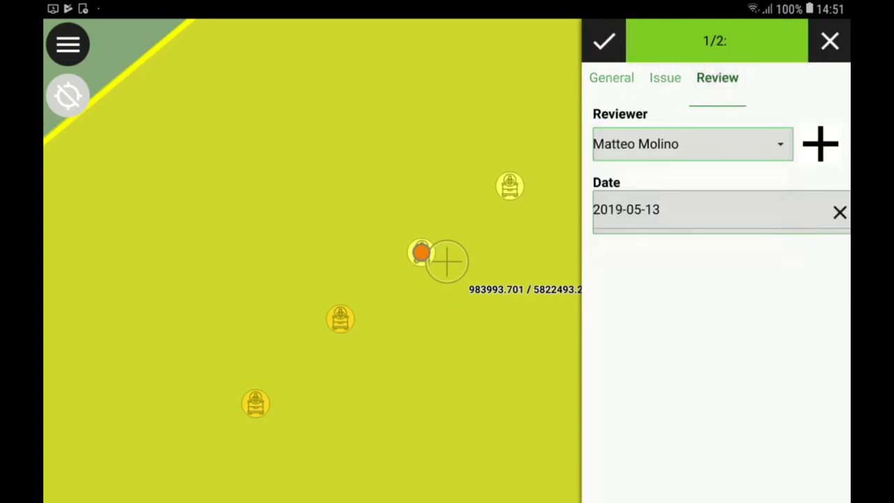
click(665, 77)
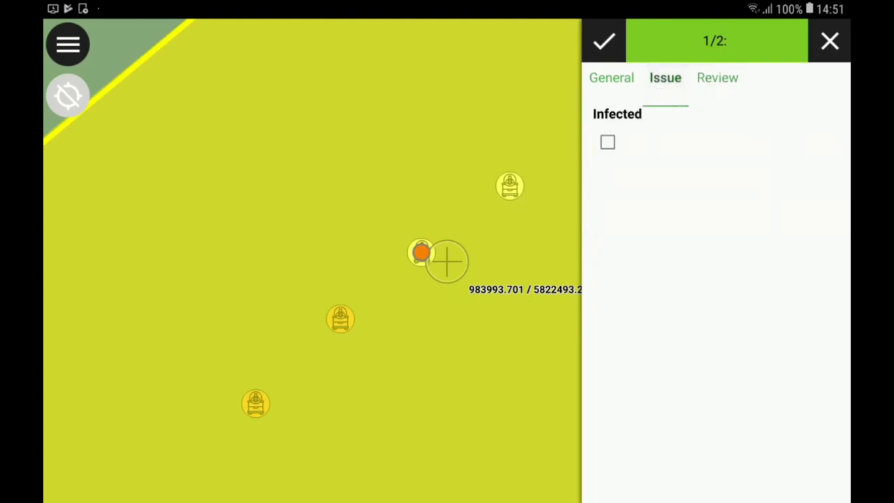
click(604, 42)
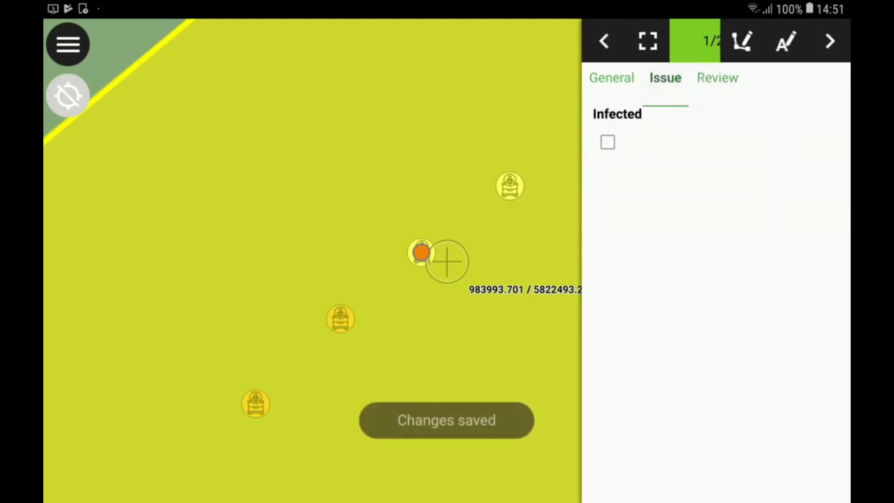
Step: Edit the northeasternmost beehive's attributes, marking it as infected with European Foulbreed as the kind of disease
click(509, 185)
click(671, 112)
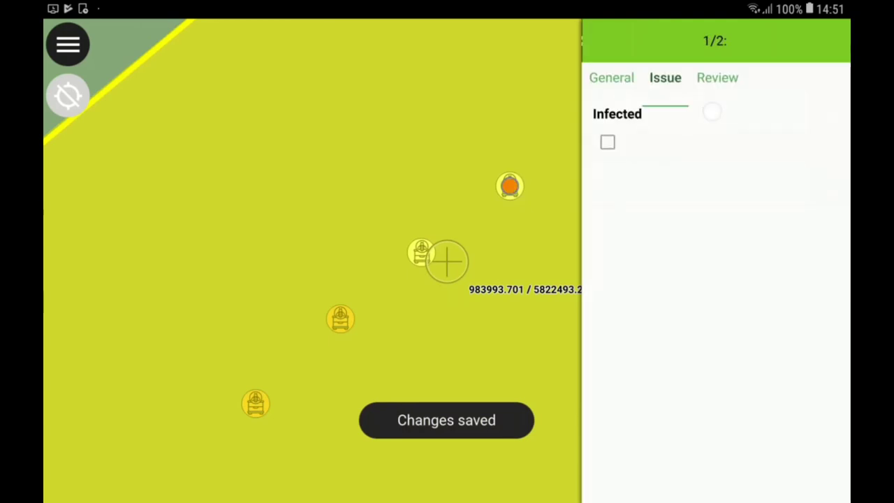
click(787, 42)
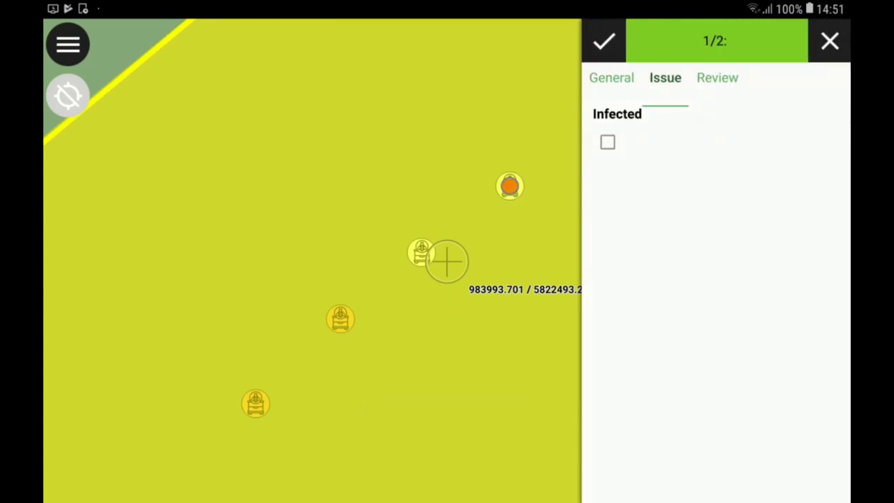
click(607, 143)
click(717, 225)
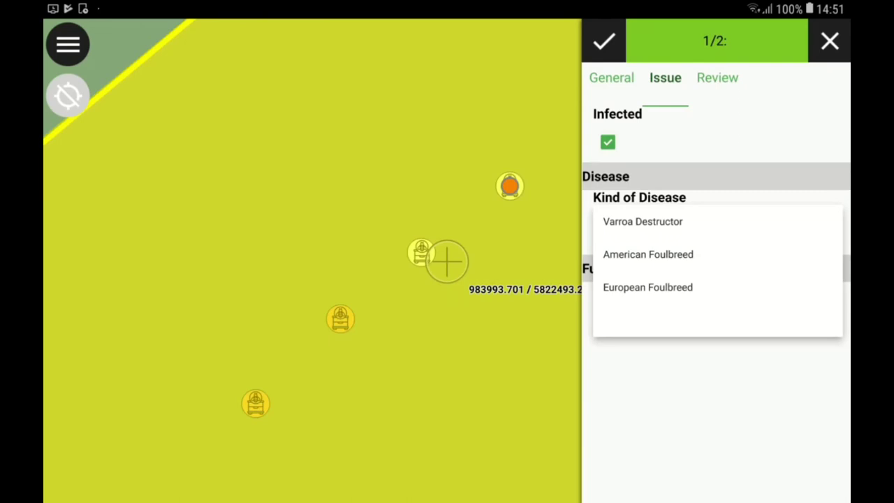
click(648, 287)
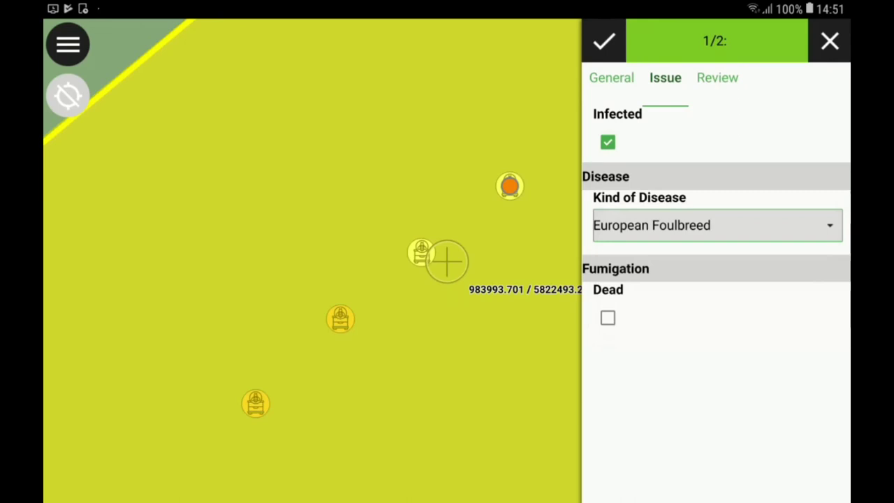
Step: Assign the second listed person as reviewer of the northeasternmost beehive, save its attributes and close the feature list
click(717, 78)
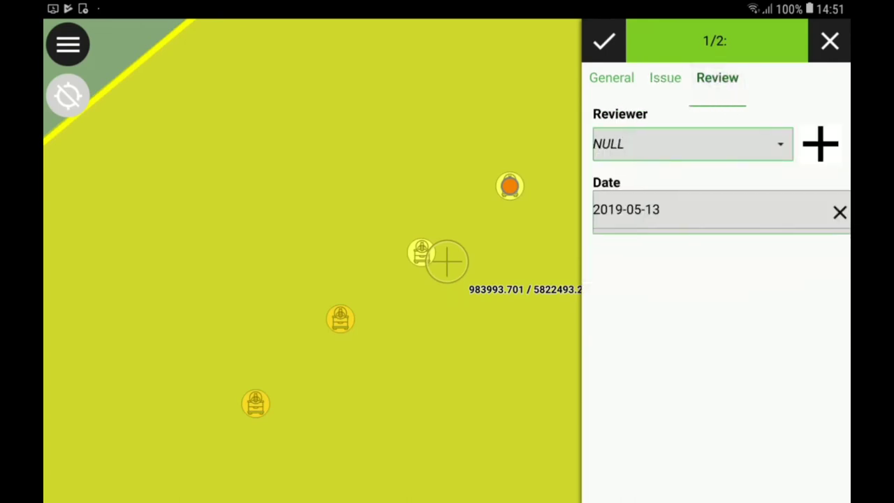
click(709, 141)
click(635, 205)
click(604, 41)
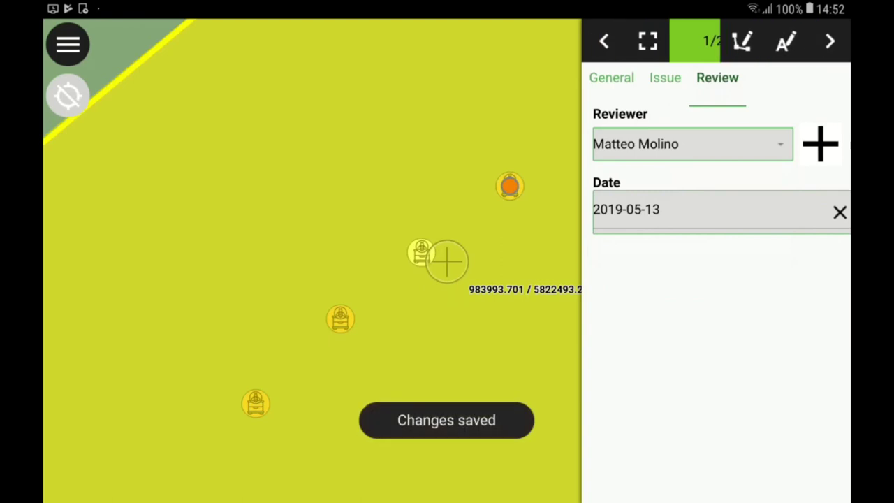
click(604, 41)
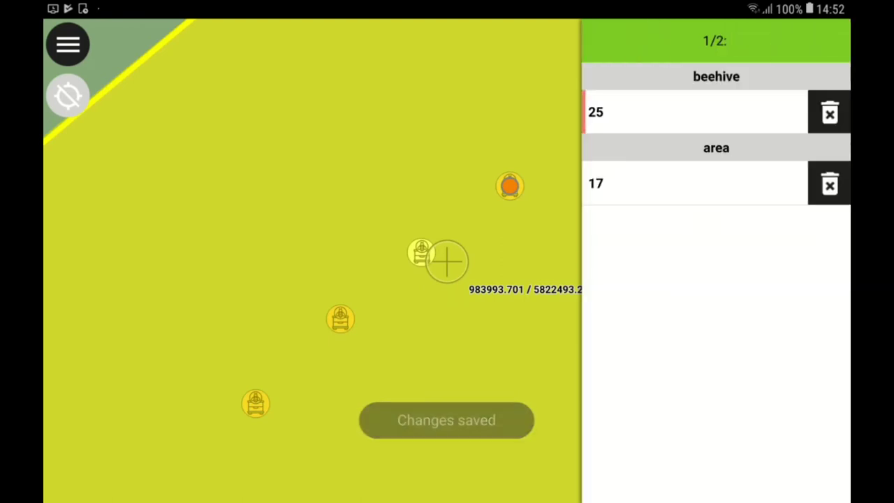
key(Escape)
Step: Identify the overlapping polygons at the western corner below the beehives and open area 17's geometry for editing
scroll(447, 261, down, 3)
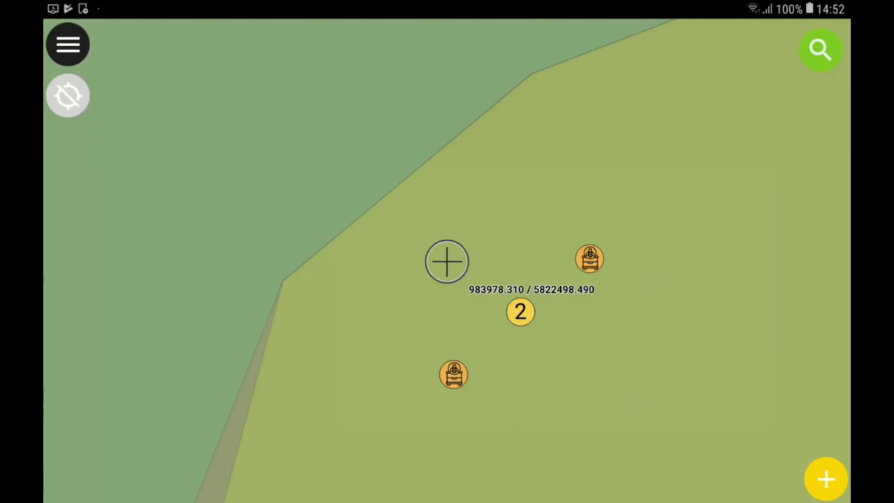
scroll(447, 261, down, 3)
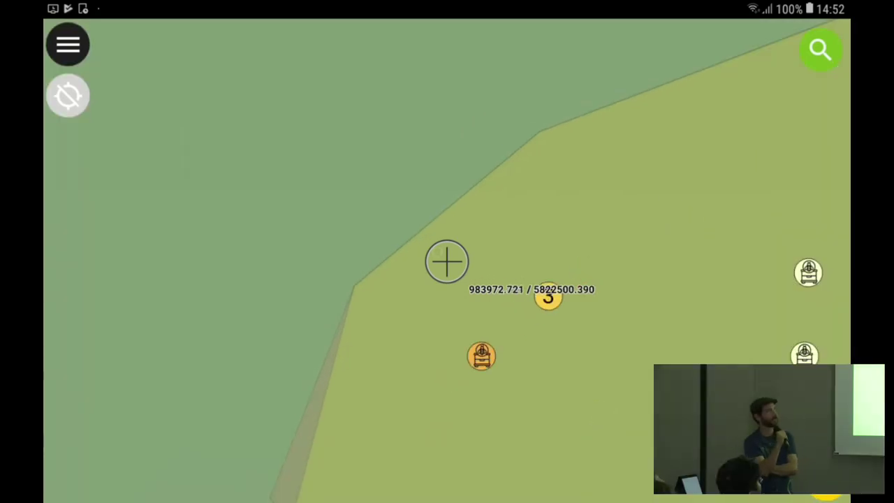
drag(447, 322, 447, 265)
drag(440, 348, 519, 250)
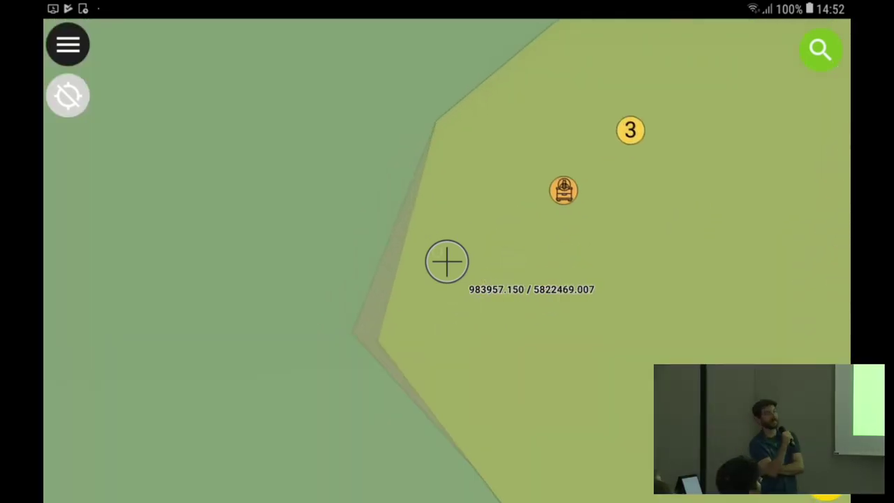
click(369, 316)
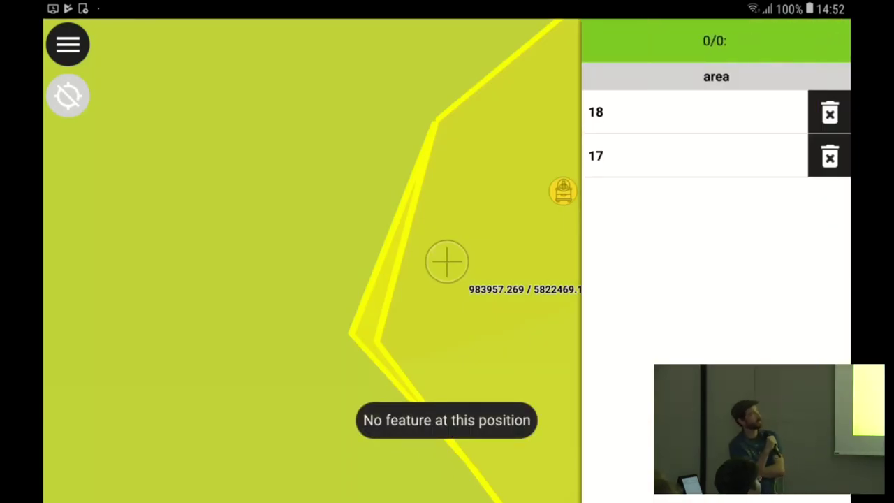
click(664, 156)
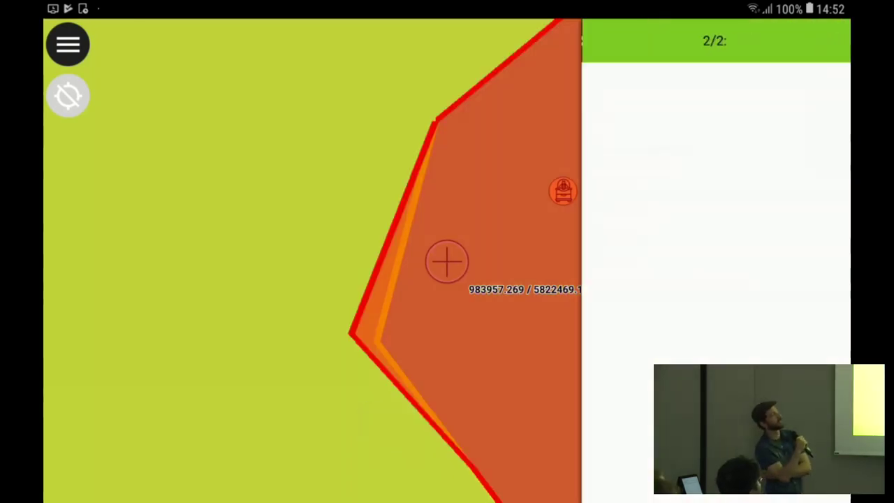
click(742, 41)
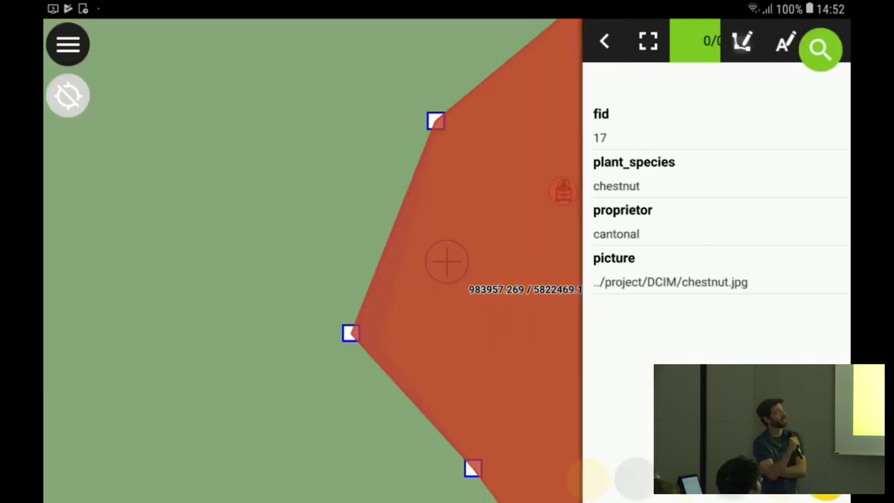
Step: Move area 17's westernmost vertex inward onto the neighbouring area's corner to remove the overlap, and save the geometry
scroll(447, 260, down, 3)
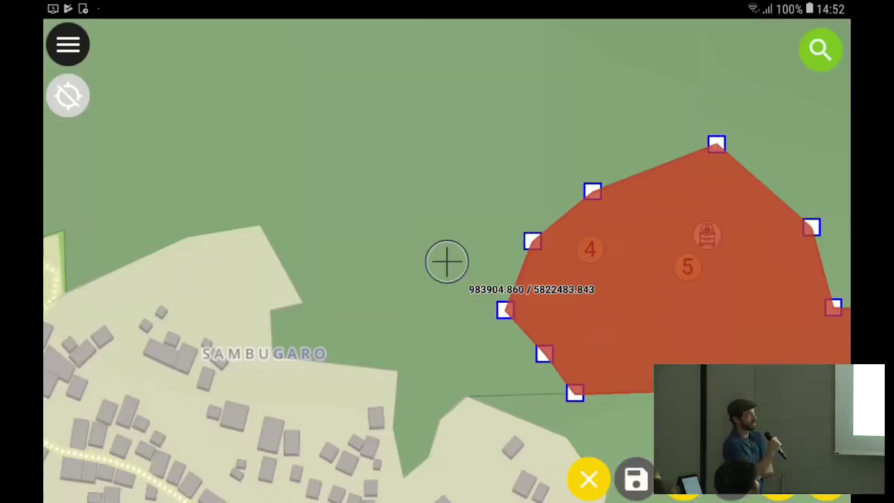
drag(531, 314, 385, 384)
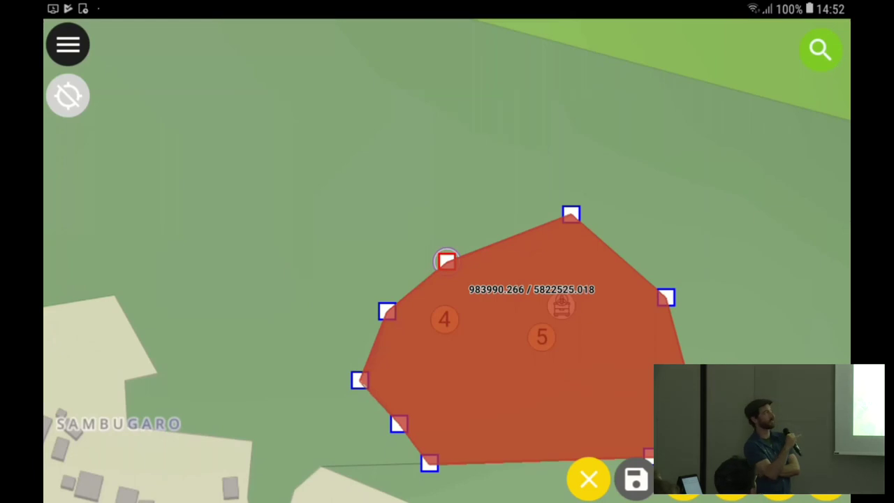
drag(489, 314, 548, 264)
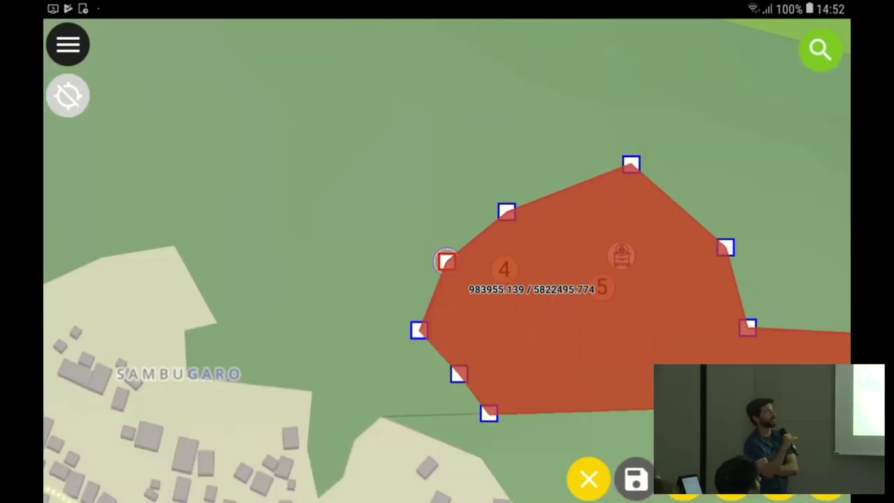
drag(489, 314, 516, 245)
scroll(461, 300, up, 5)
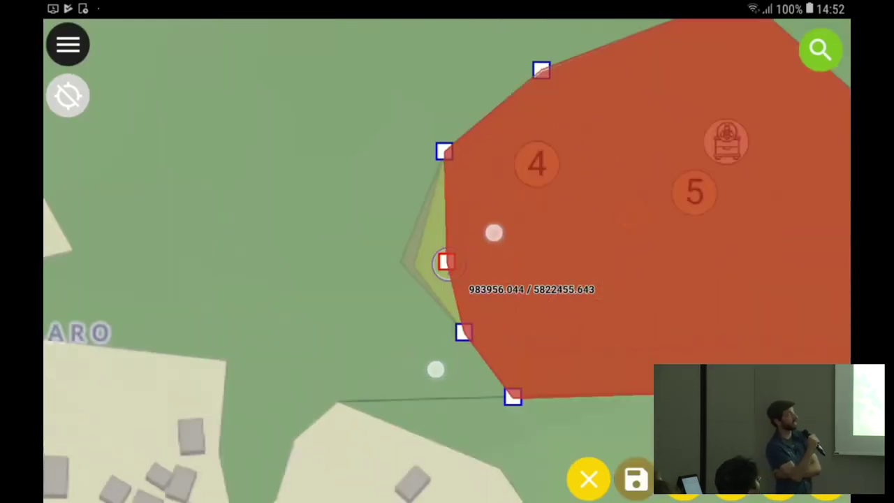
drag(514, 341, 612, 333)
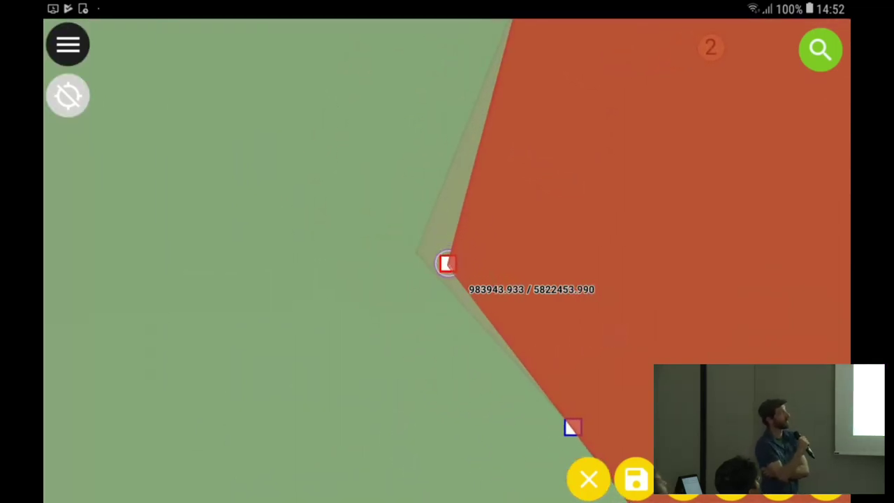
click(636, 480)
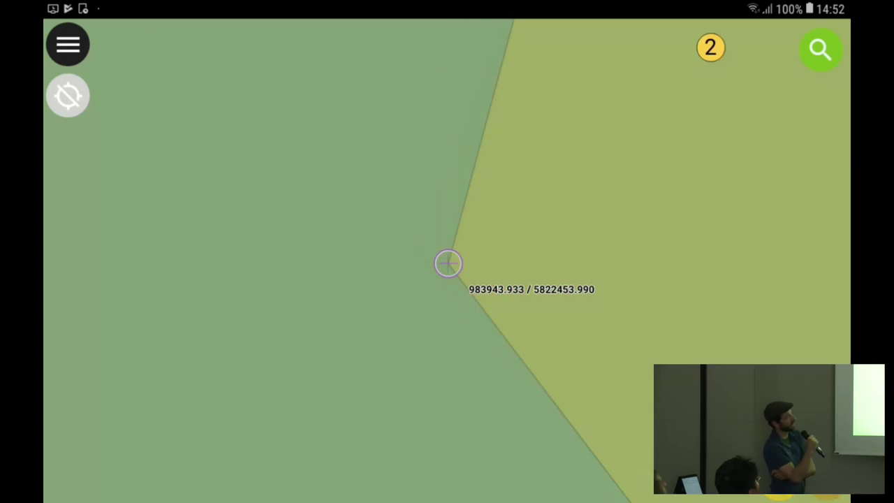
scroll(573, 329, down, 5)
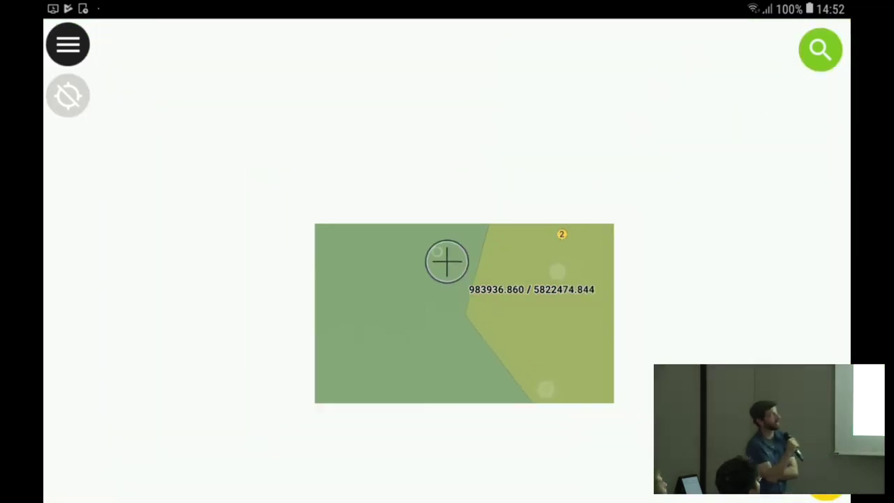
drag(747, 330, 574, 360)
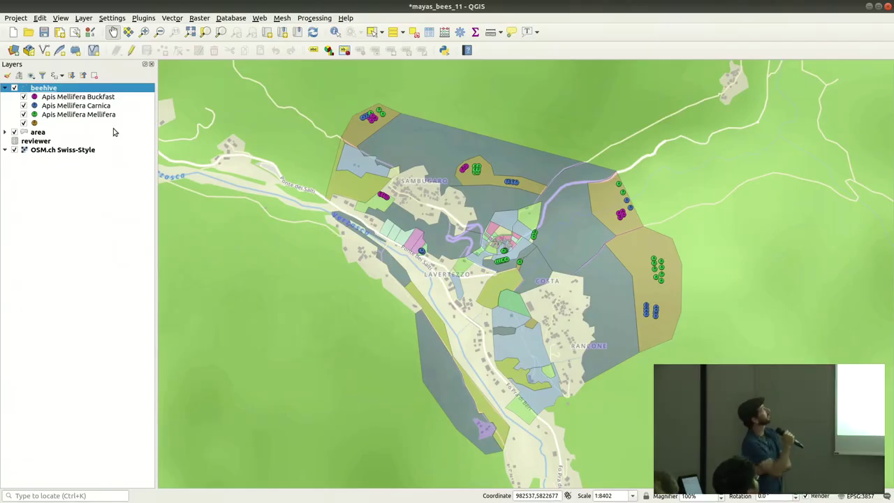
Step: In QGIS, open the beehive layer's attribute table to check the Infected and Kind of Disease columns, and dock it below the map
right_click(43, 89)
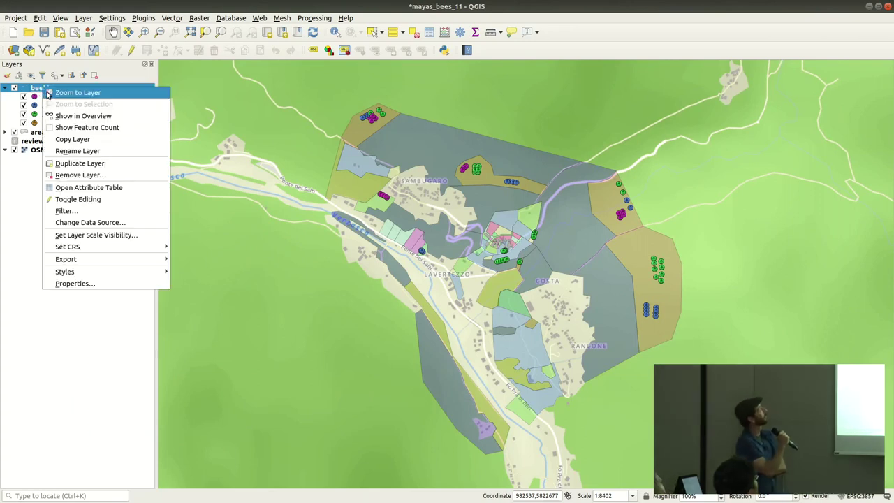
click(85, 188)
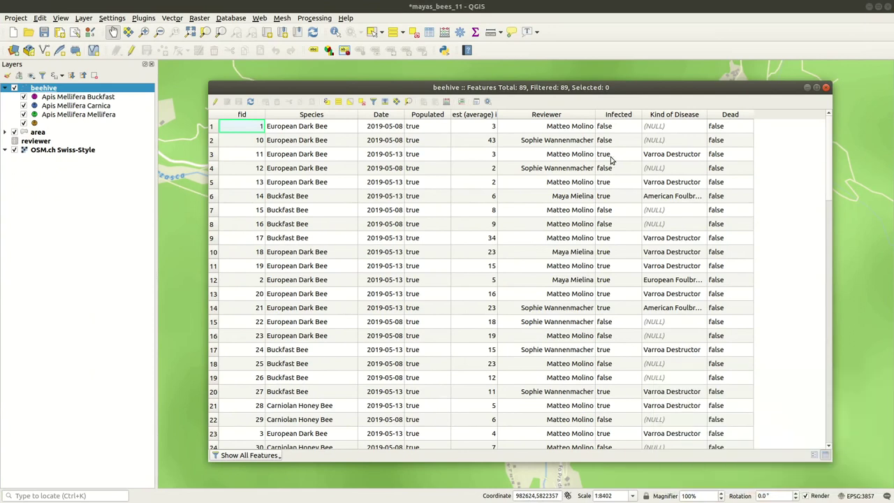
click(611, 159)
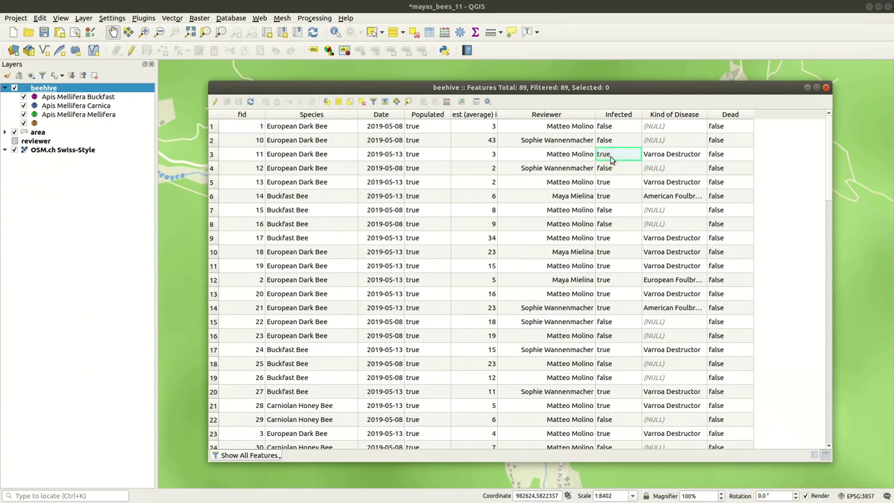
click(654, 158)
scroll(638, 194, down, 9)
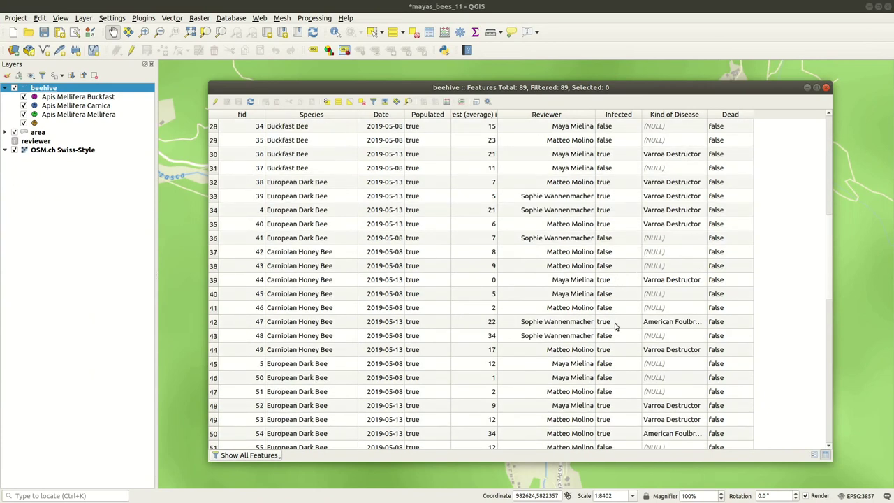
click(602, 324)
click(667, 323)
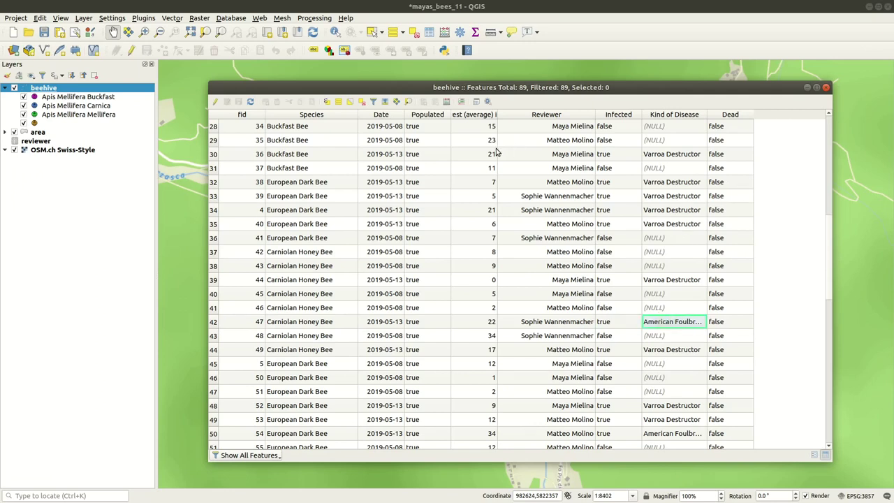
double_click(481, 89)
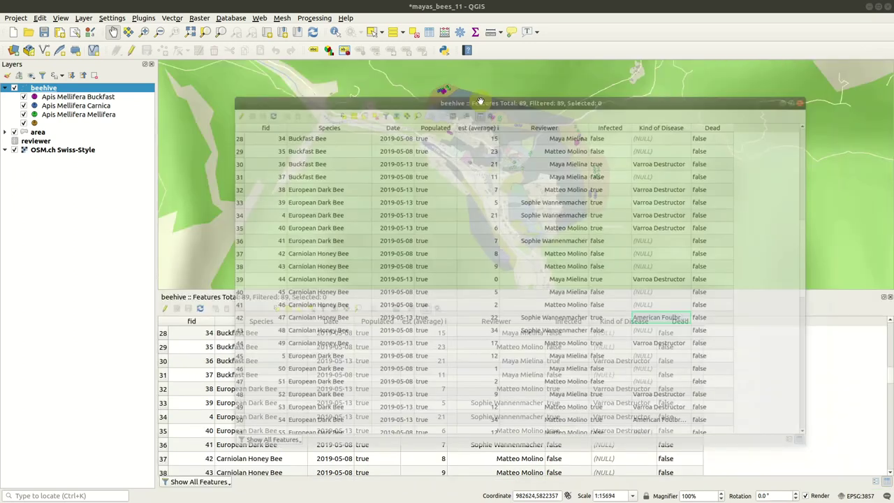
Step: Enlarge the docked beehive attribute table and start a new conditional format rule that applies to the full row
scroll(510, 398, up, 9)
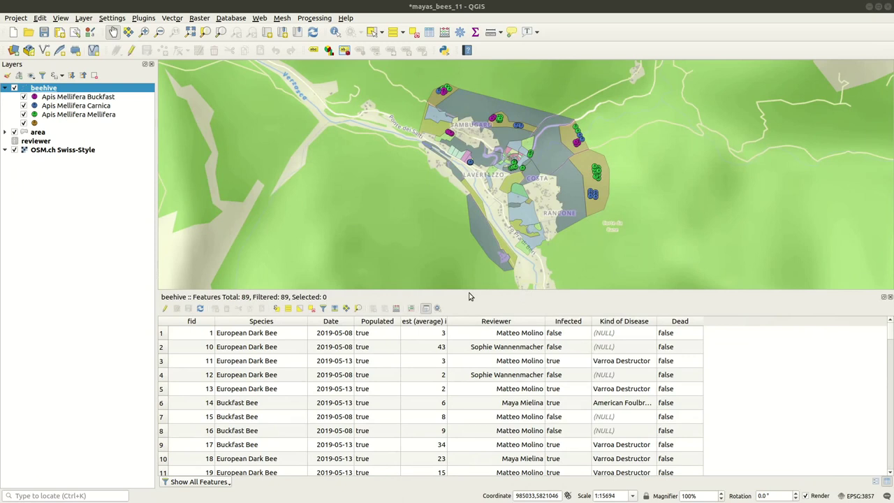
drag(470, 291, 479, 260)
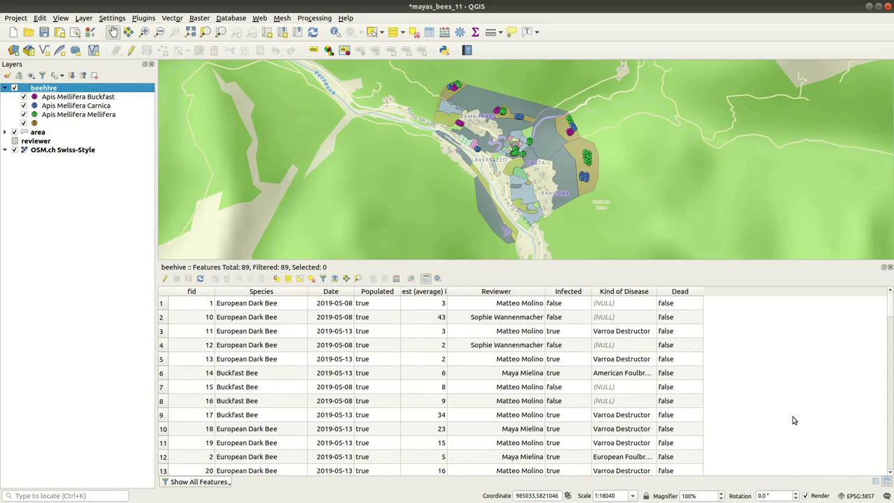
click(424, 278)
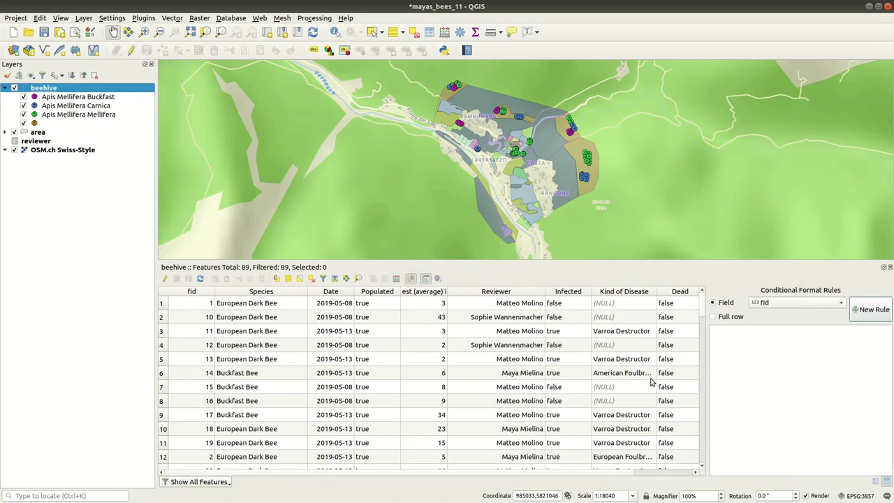
click(737, 316)
click(866, 313)
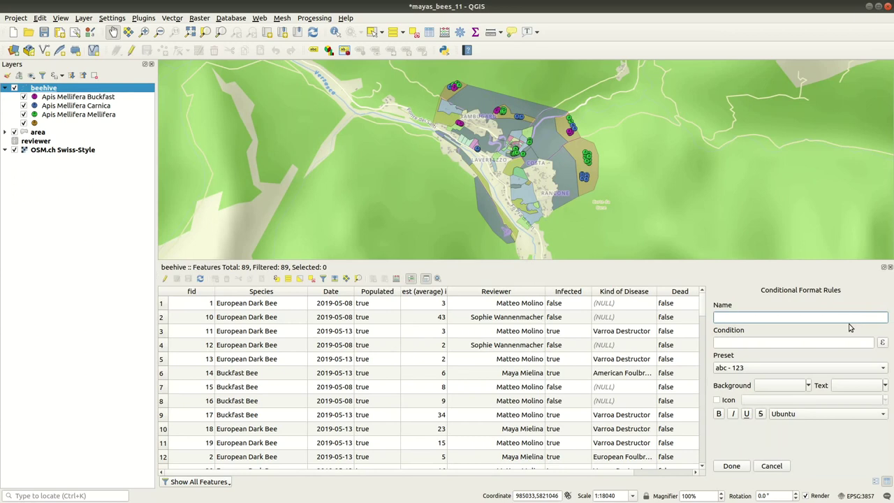
Step: Name the rule Infected Hives and set its condition to the expression infected = true
text(Inv)
text(ected Hives)
click(883, 343)
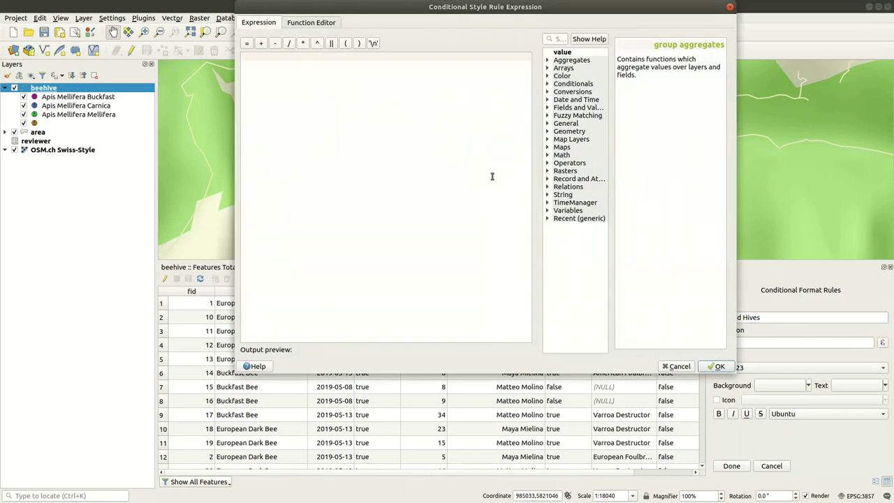
text(infected)
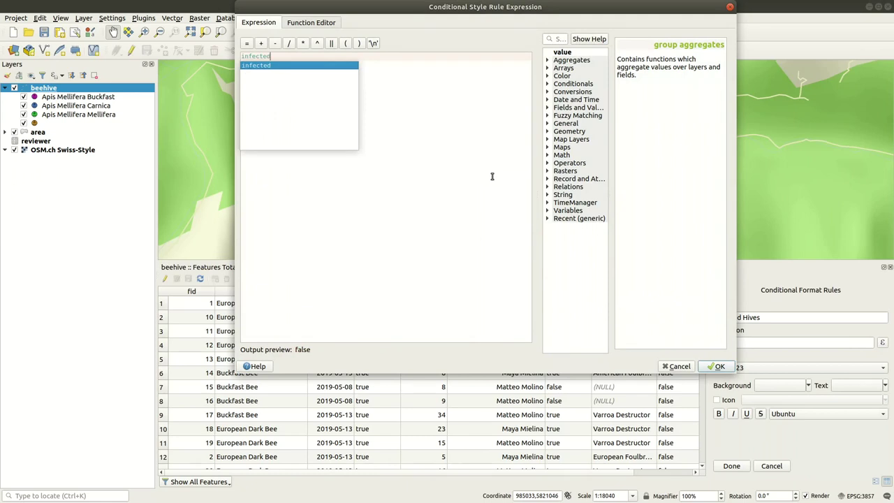
text( = true)
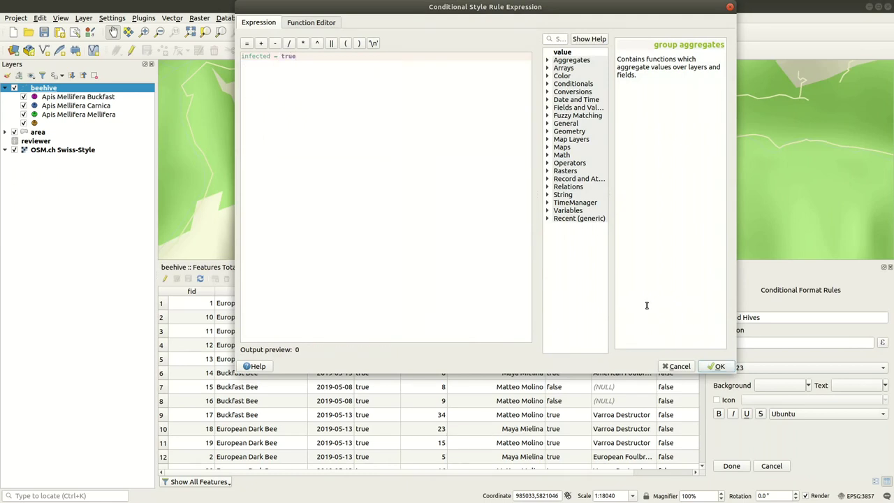
click(720, 365)
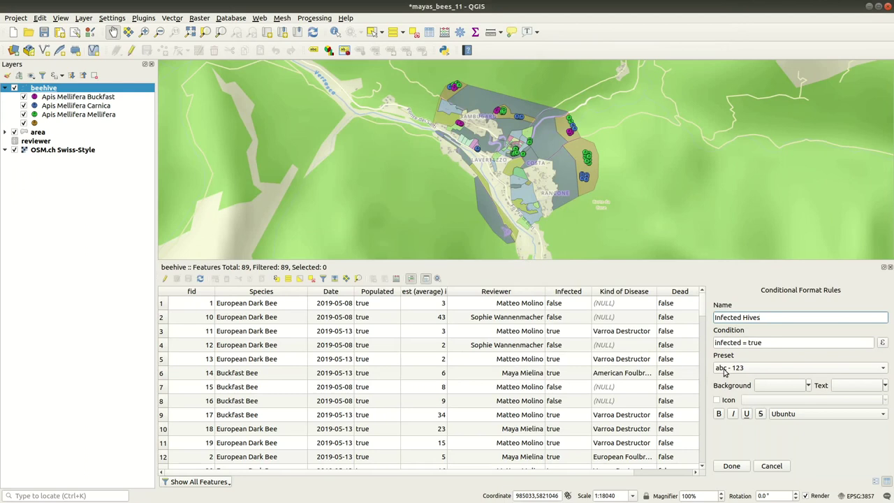
Step: Give the Infected Hives rule a pink #f972e3 background at 48% opacity and italic text, and finish the rule
click(804, 388)
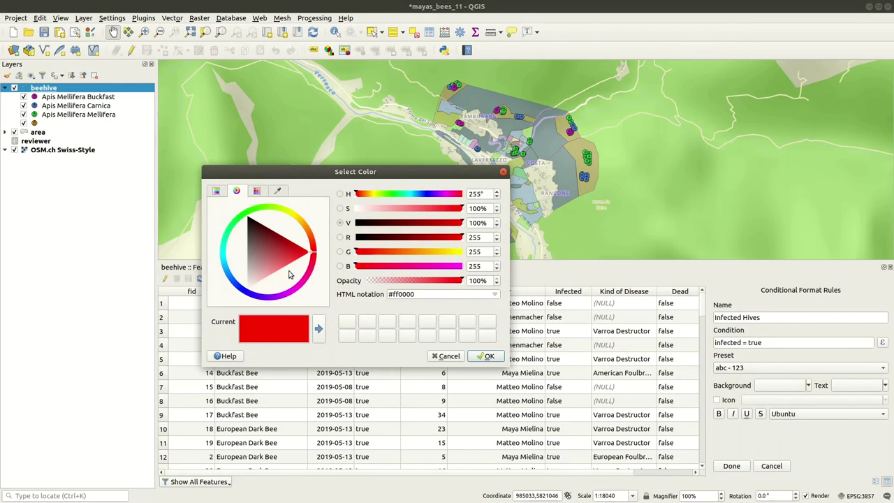
click(299, 291)
drag(291, 286, 264, 271)
drag(419, 282, 415, 282)
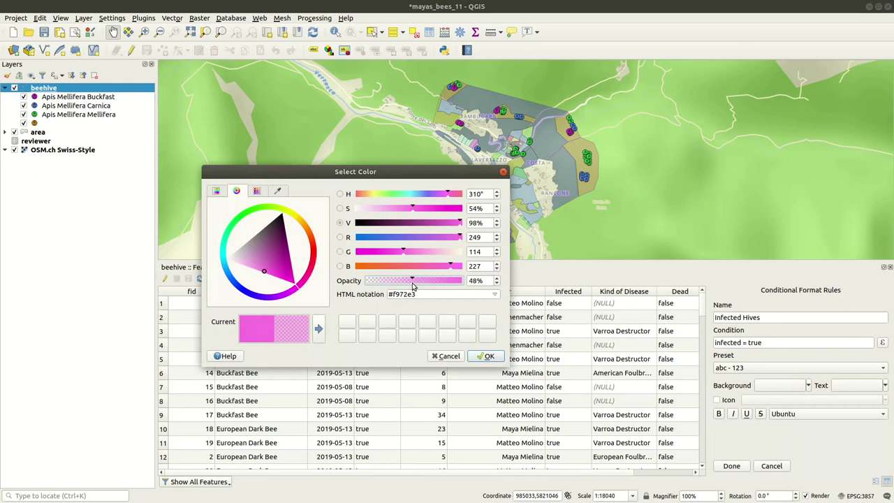
click(489, 356)
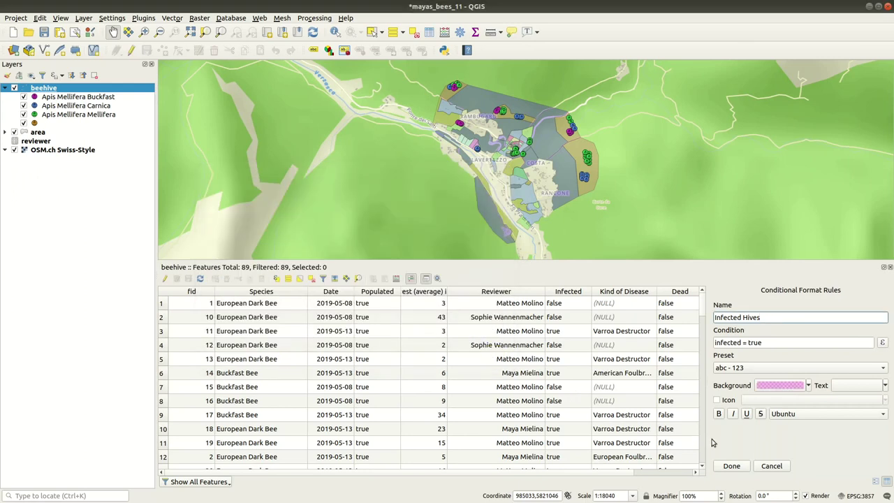
click(732, 414)
click(731, 466)
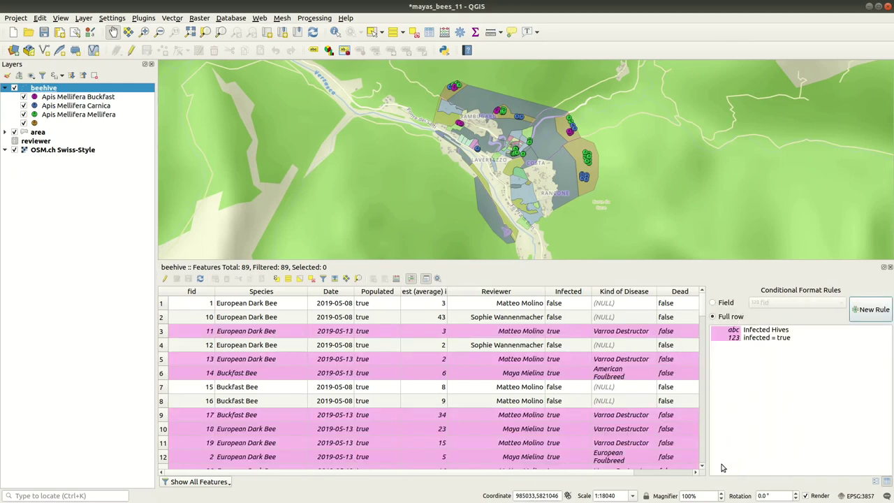
Step: Check the row formatting through the table and start a new field-based format rule for Kind of Disease
scroll(578, 390, down, 10)
scroll(578, 392, up, 7)
scroll(577, 394, up, 4)
click(724, 304)
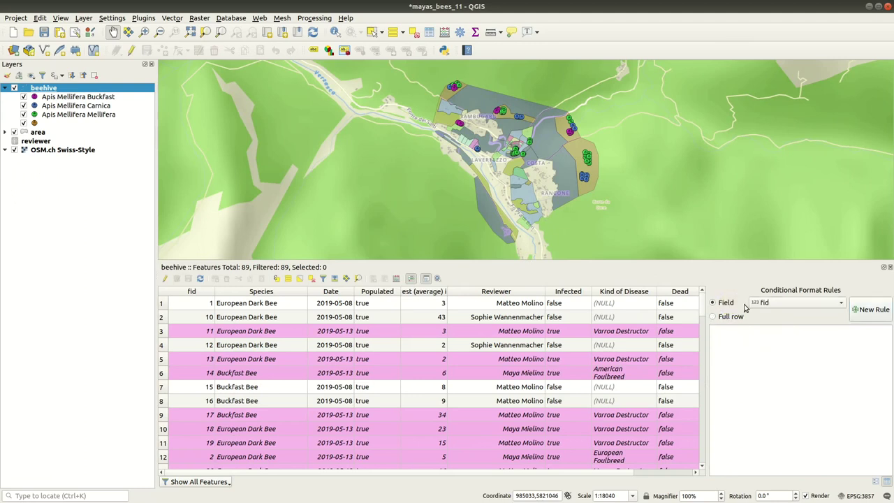
click(778, 305)
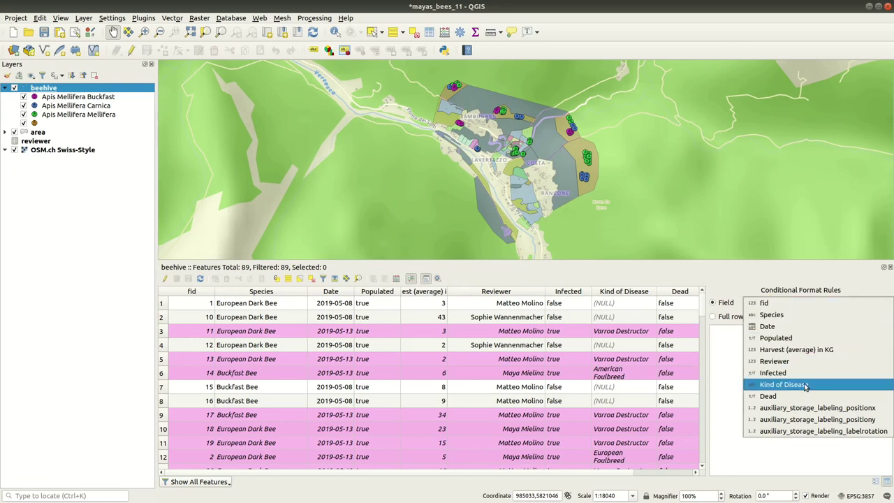
click(832, 385)
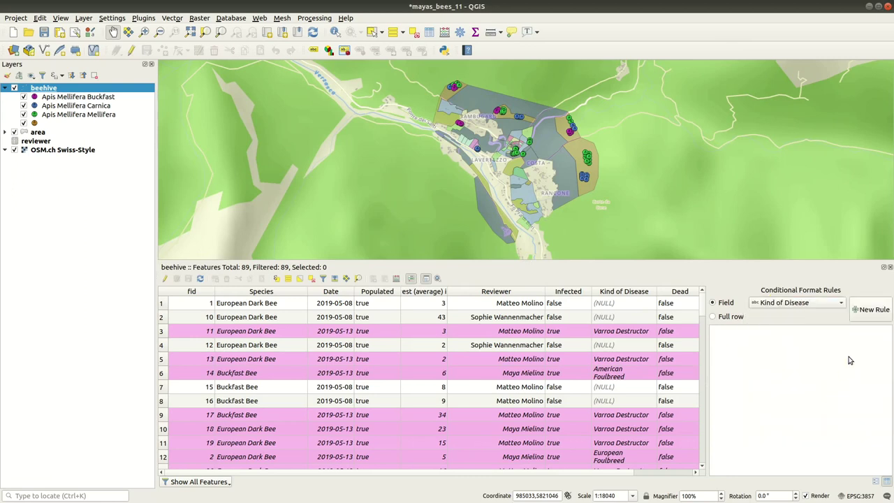
click(861, 315)
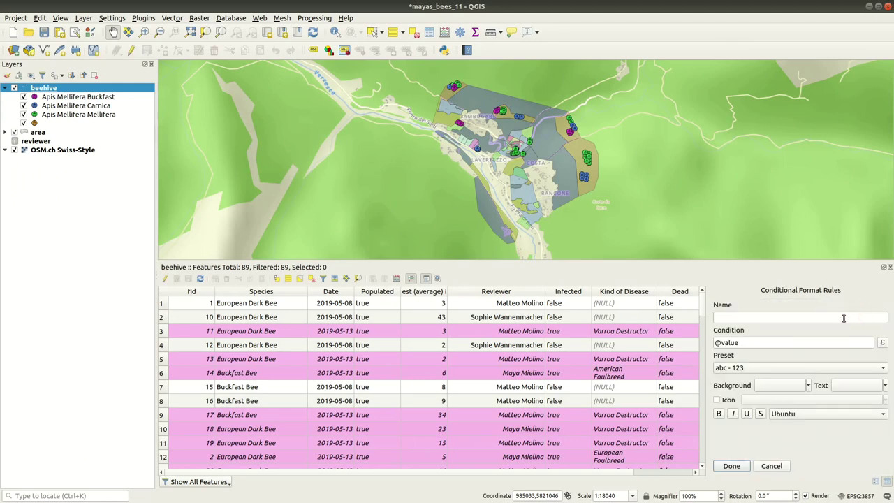
click(842, 318)
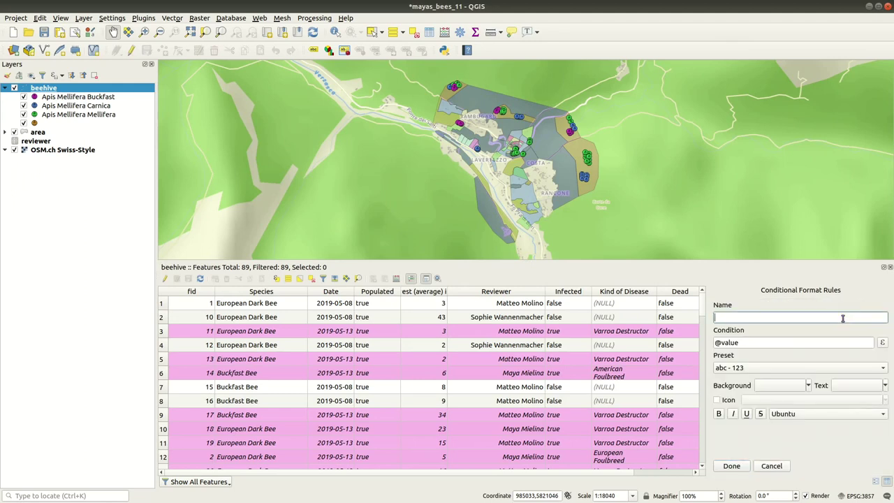
text(Varroa)
click(774, 342)
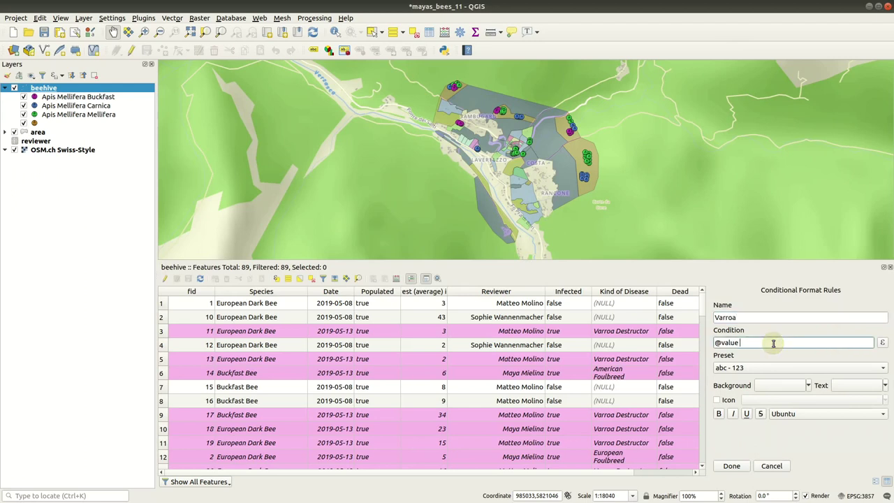
text(='Varroa)
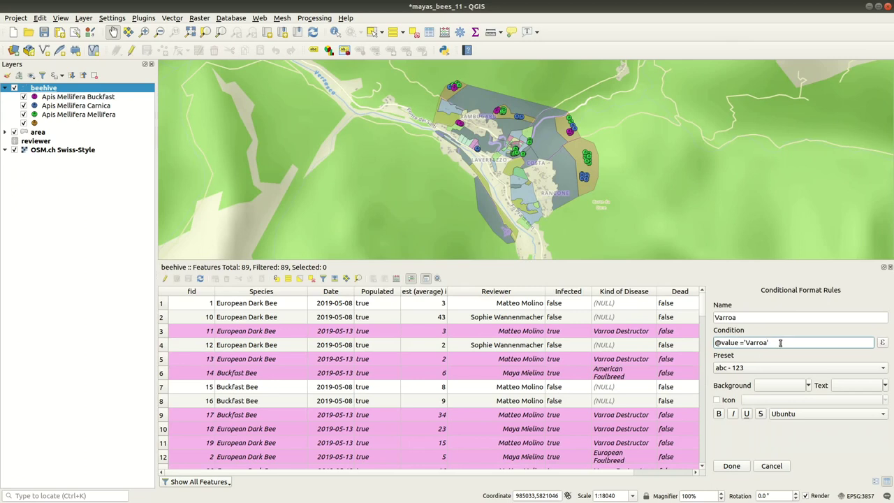
text(' AND )
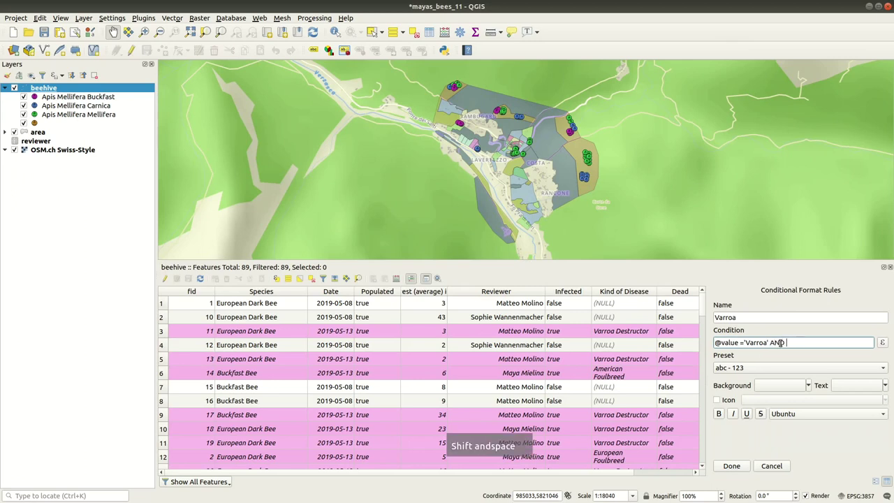
text(infected=true)
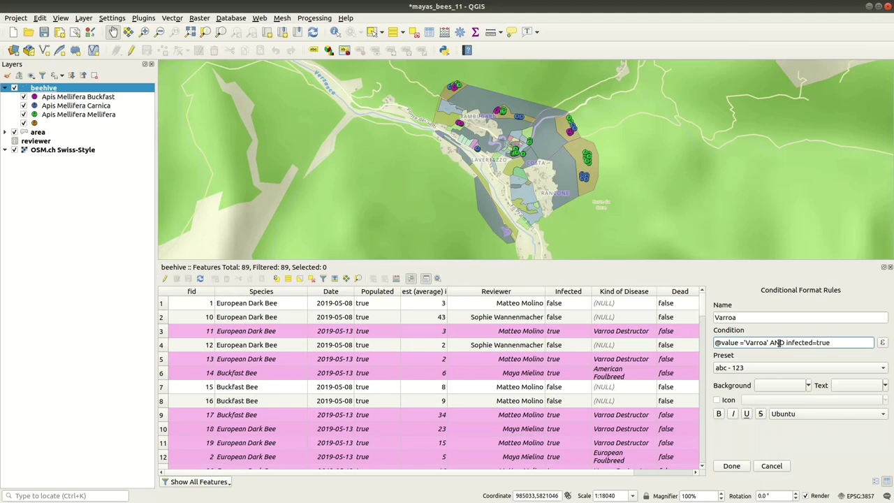
Step: Give the Varroa rule a semi-transparent dark red background with bold, italic text
click(808, 389)
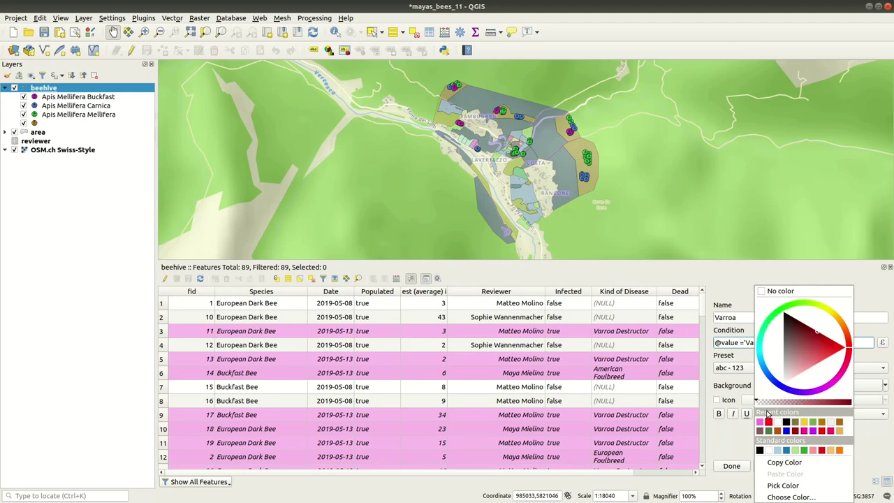
drag(794, 402, 808, 402)
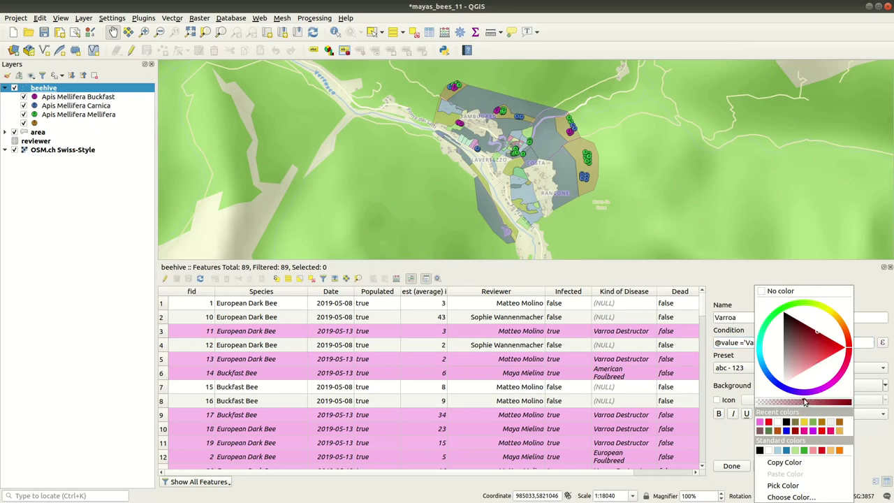
click(870, 451)
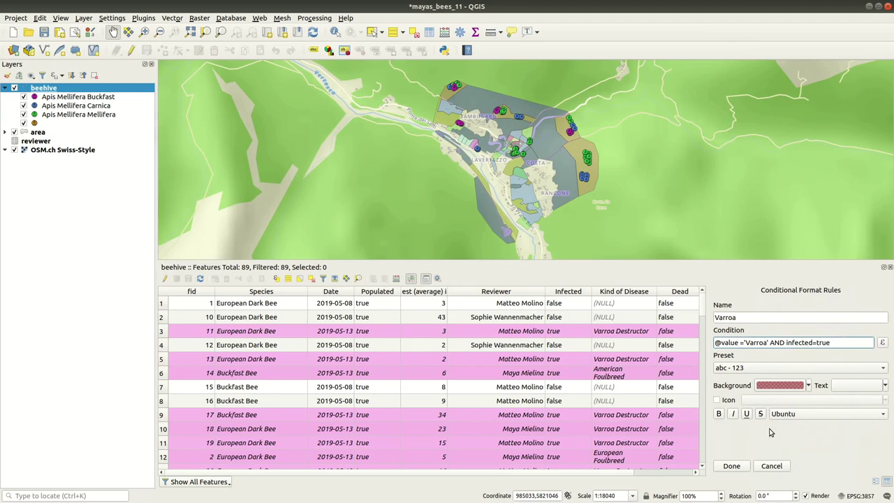
click(720, 414)
click(732, 414)
Step: Enable an icon for the Varroa rule and make it an SVG marker using the bacteria.svg image
click(720, 401)
click(753, 402)
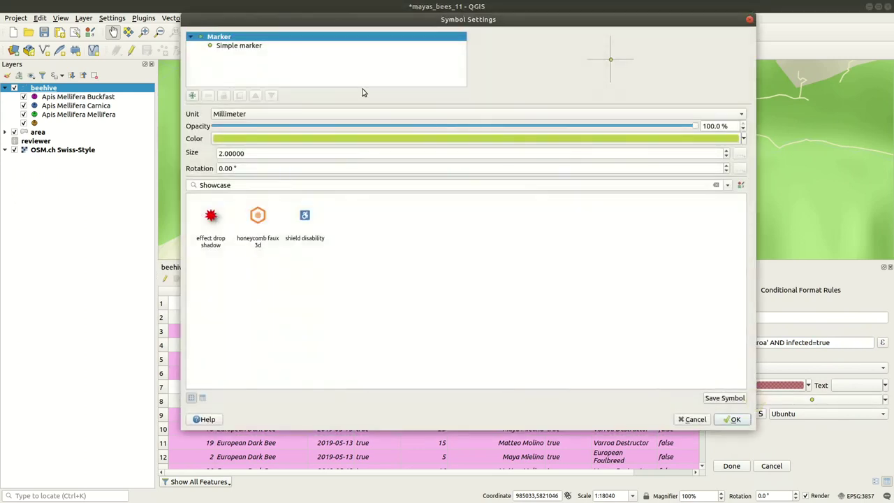
click(259, 45)
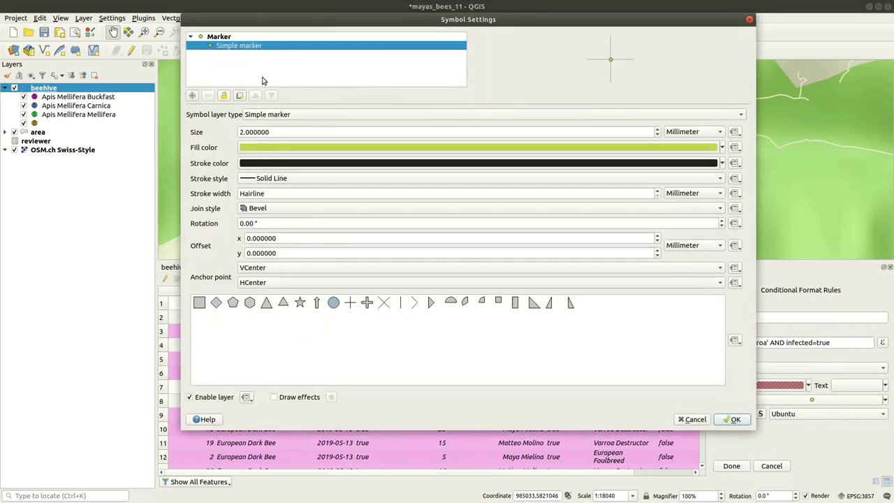
click(264, 111)
click(266, 127)
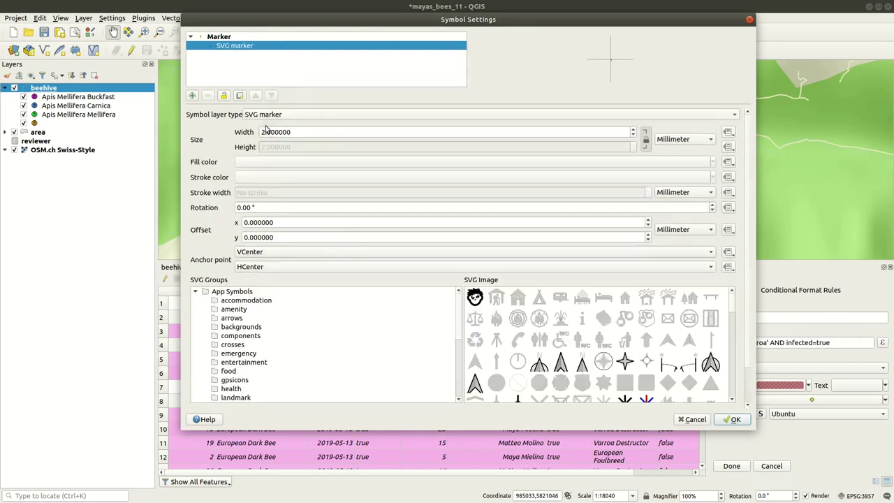
scroll(640, 342, down, 15)
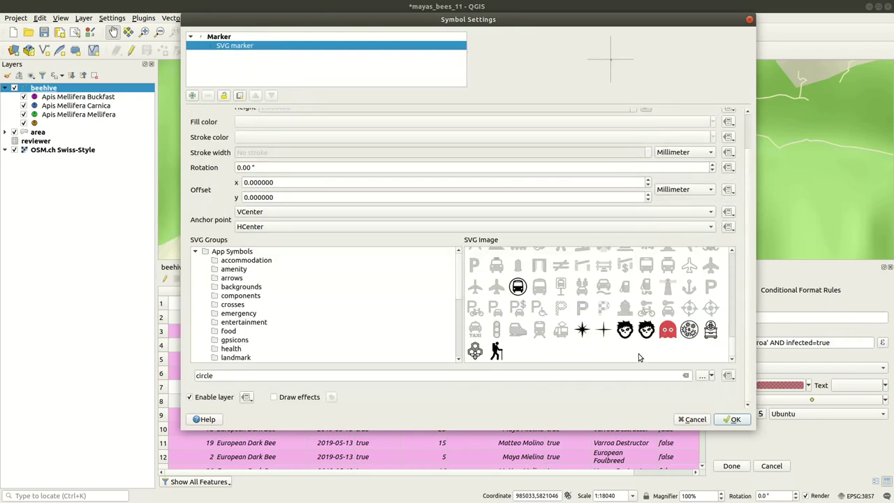
click(690, 326)
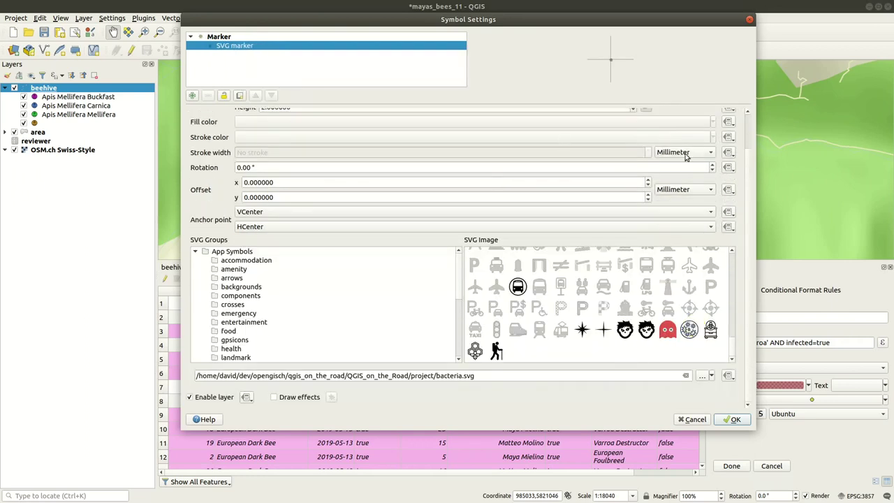
Step: Set the bacteria marker's width to 5 mm with locked proportions, and finish the Varroa rule
scroll(684, 167, up, 1)
drag(365, 134, 180, 133)
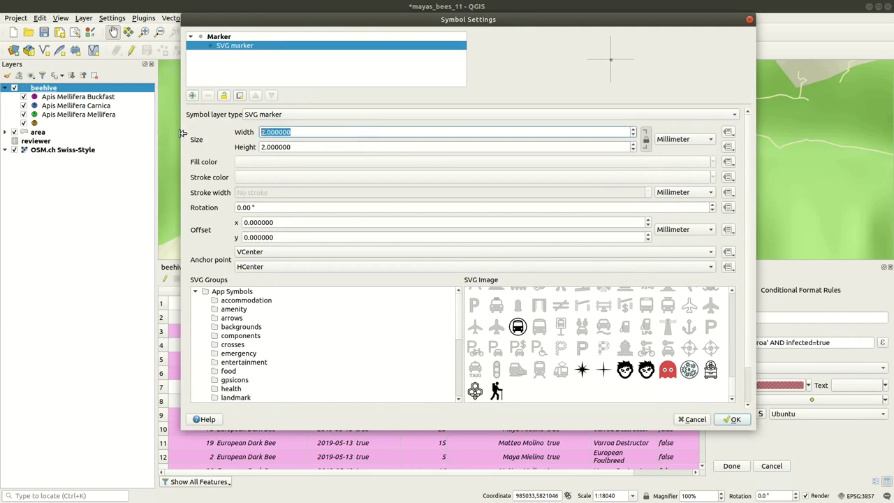
text(5)
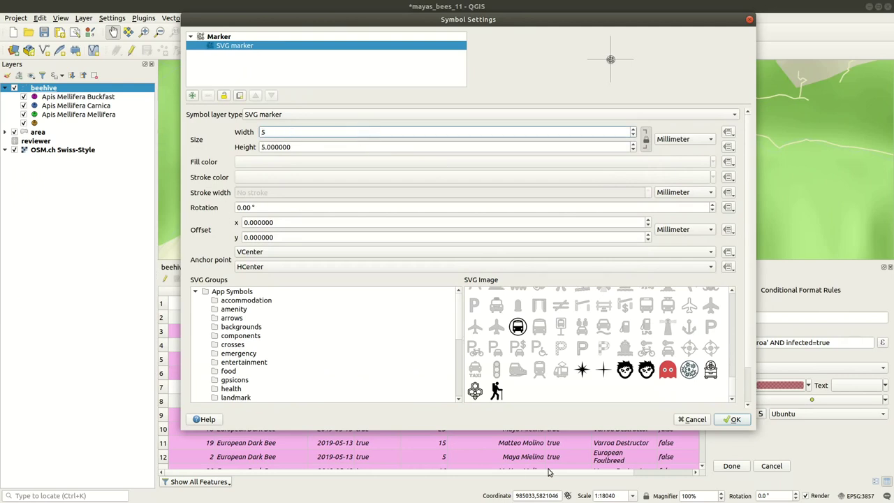
click(732, 419)
click(731, 467)
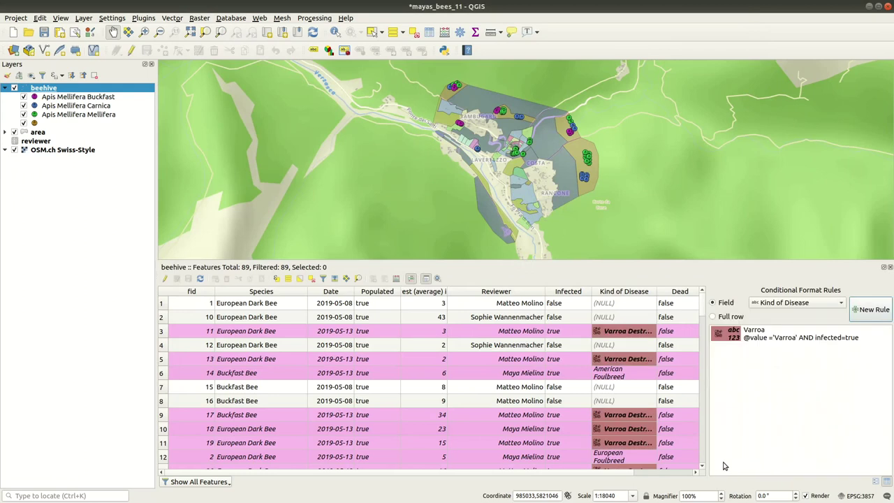
Step: Fit the Kind of Disease column to its contents, enlarge the table further and review the formatted disease cells
double_click(657, 291)
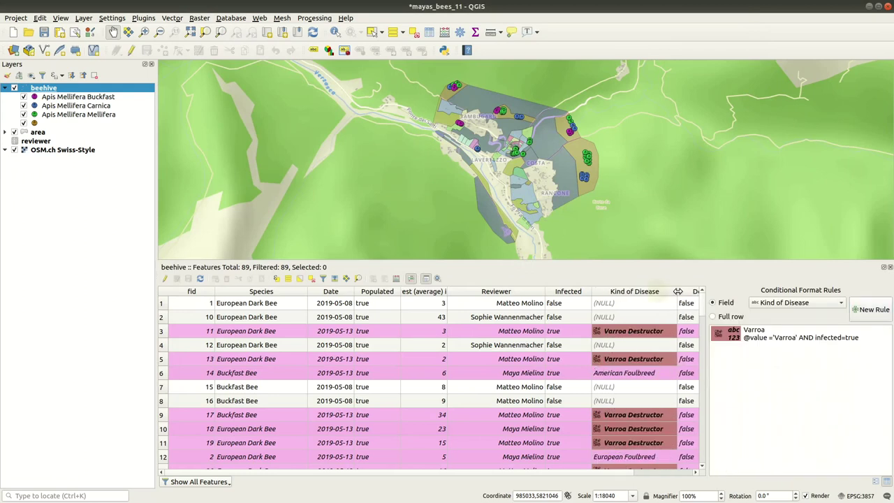
drag(365, 261, 380, 228)
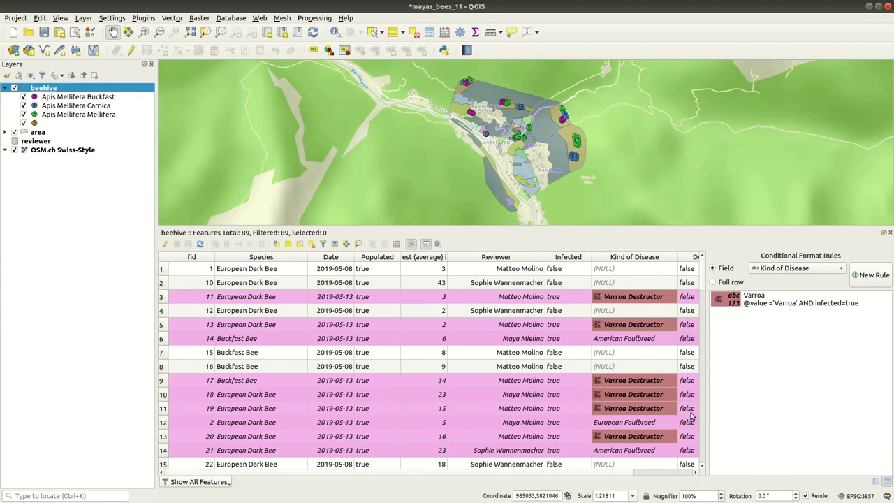
scroll(646, 391, down, 4)
scroll(629, 362, up, 4)
click(626, 341)
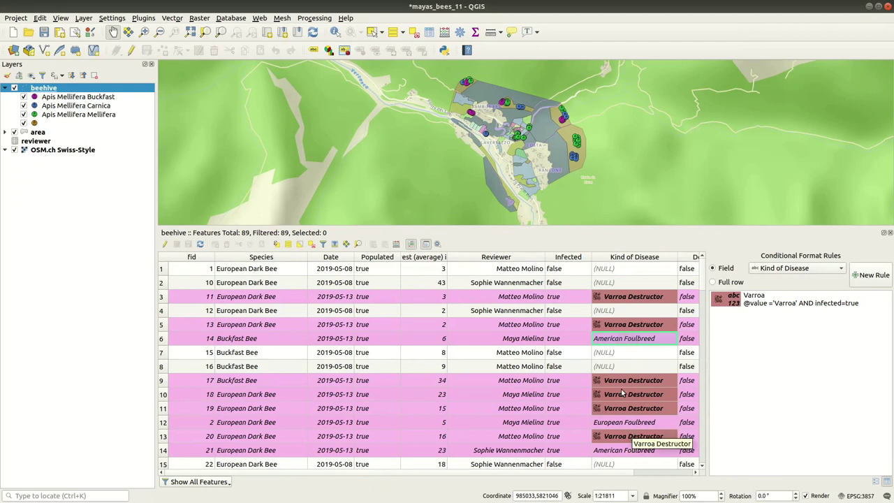
Step: Add a Kind of Disease rule named Foulbreeds whose condition targets the values AFB OR EFB, combined with AND infected=true
click(859, 277)
click(802, 284)
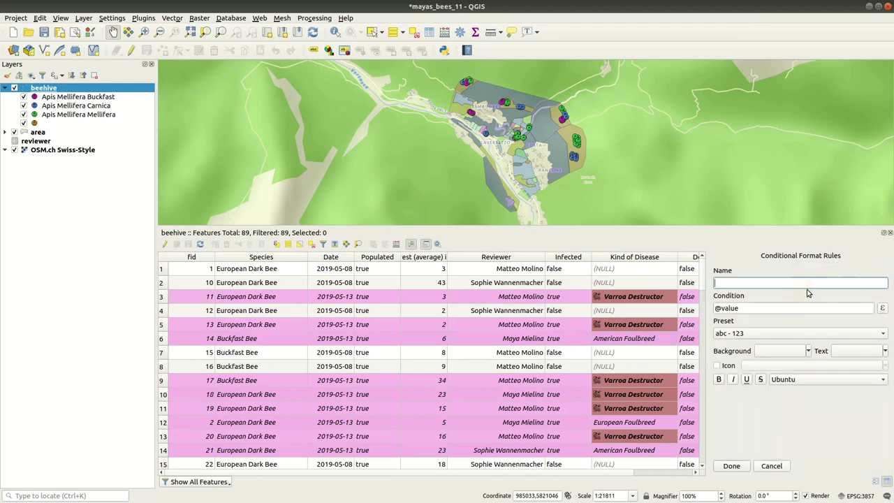
text(Foulbreeds)
click(783, 310)
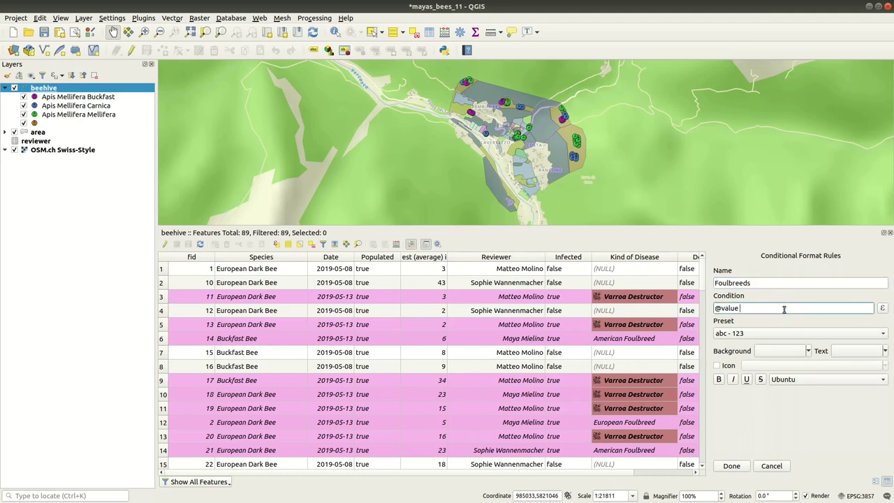
text(( @value='A)
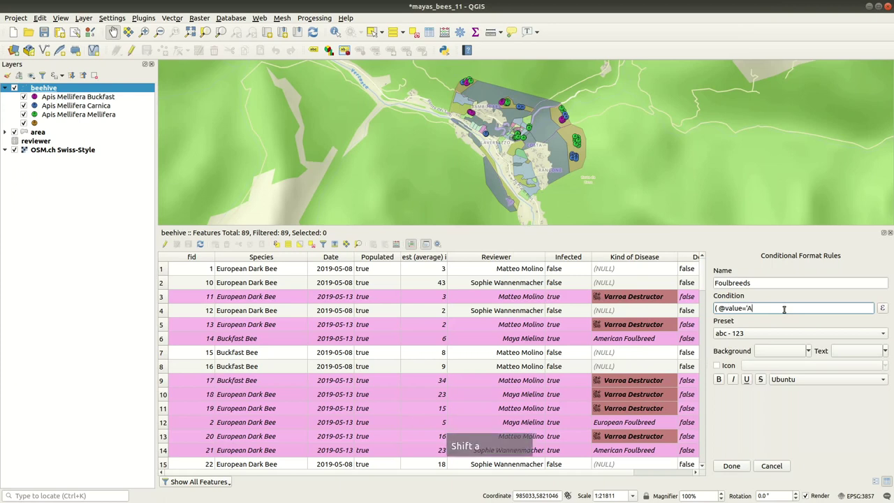
text(FB' OR )
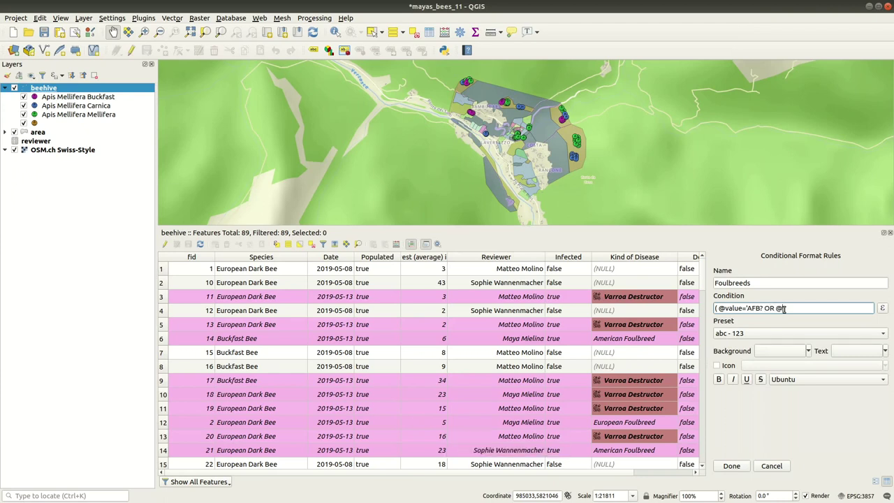
text(@value)
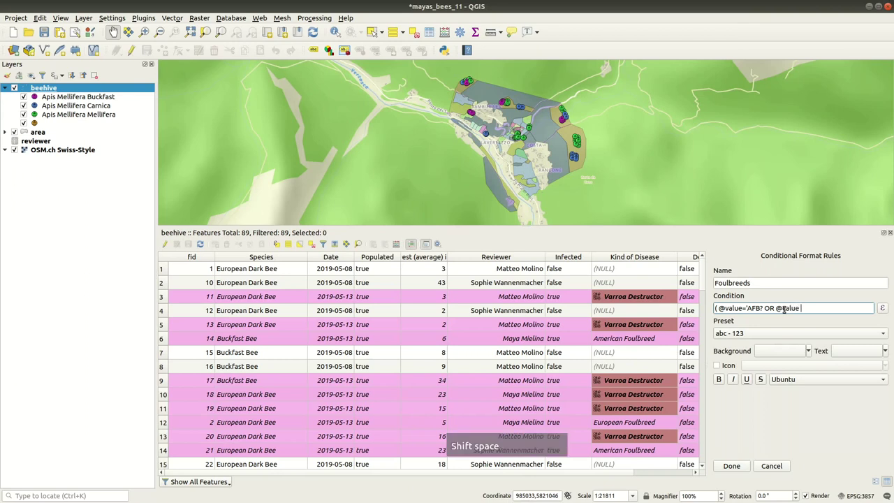
text(=')
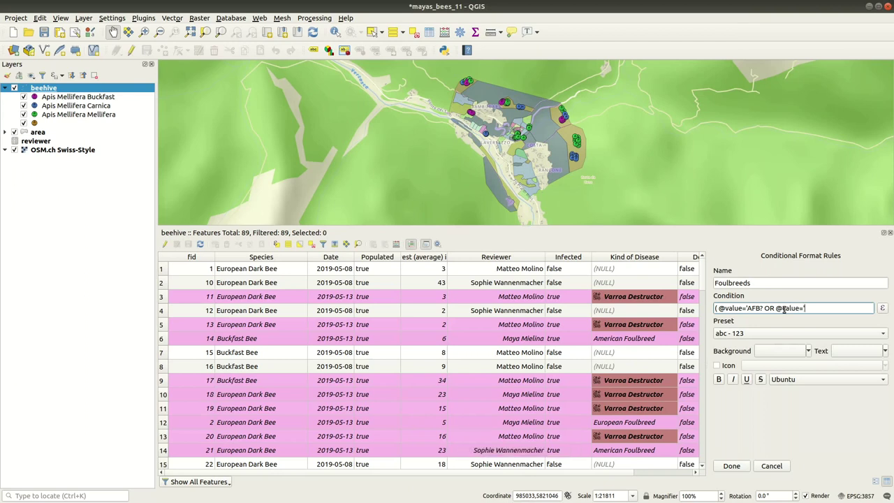
text(A)
key(BackSpace)
text(EFB' ))
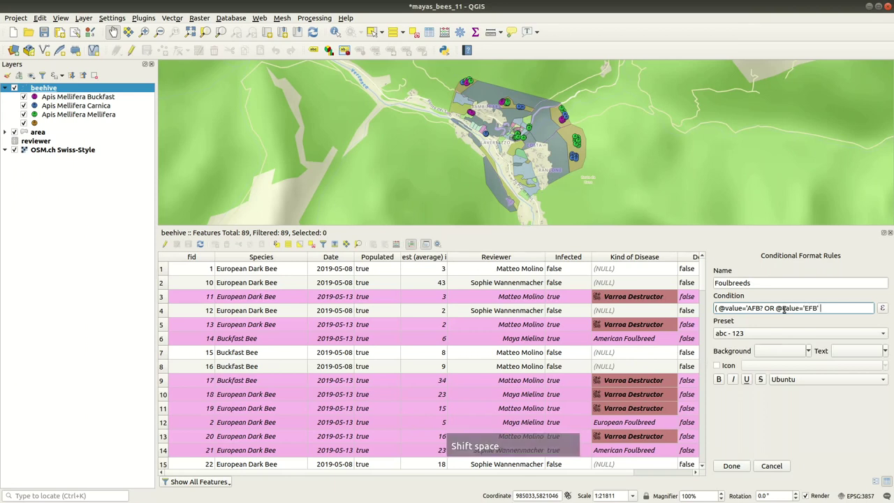
text( AND infected=true)
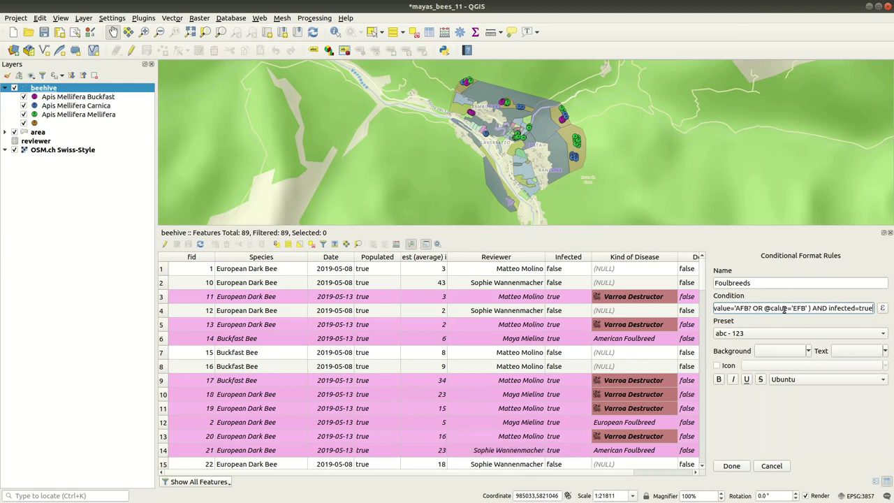
Step: Give the Foulbreeds rule a blue #006eff background at about 47% opacity with bold, italic text, and finish the rule
click(800, 353)
click(242, 295)
click(232, 279)
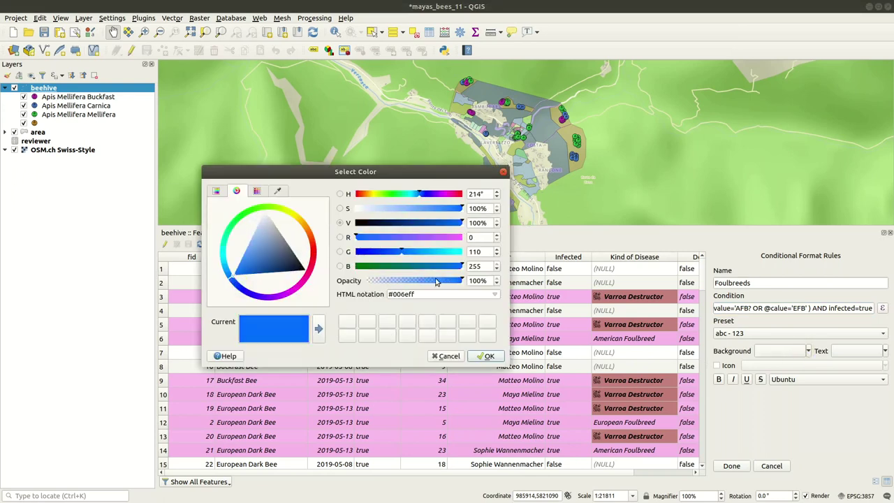
click(408, 280)
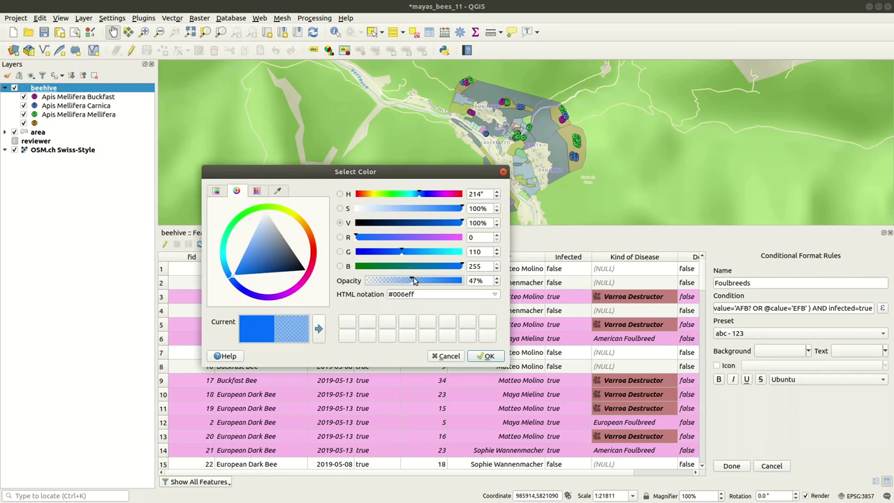
click(486, 357)
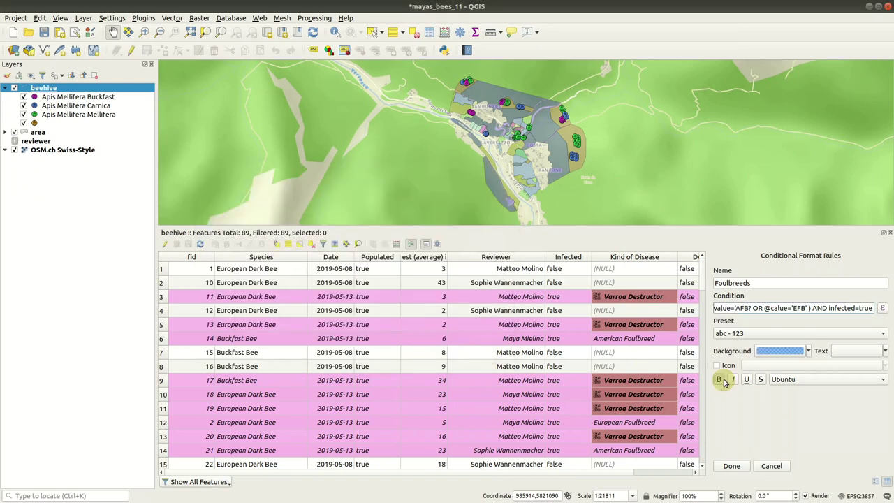
click(731, 465)
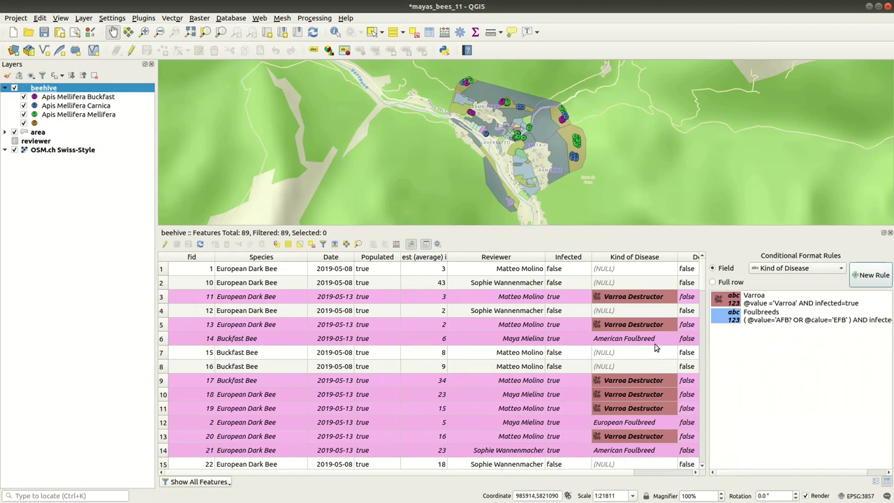
Step: Reopen the Foulbreeds rule, replace the stray question mark after AFB with a closing quote, and finish the rule
click(748, 319)
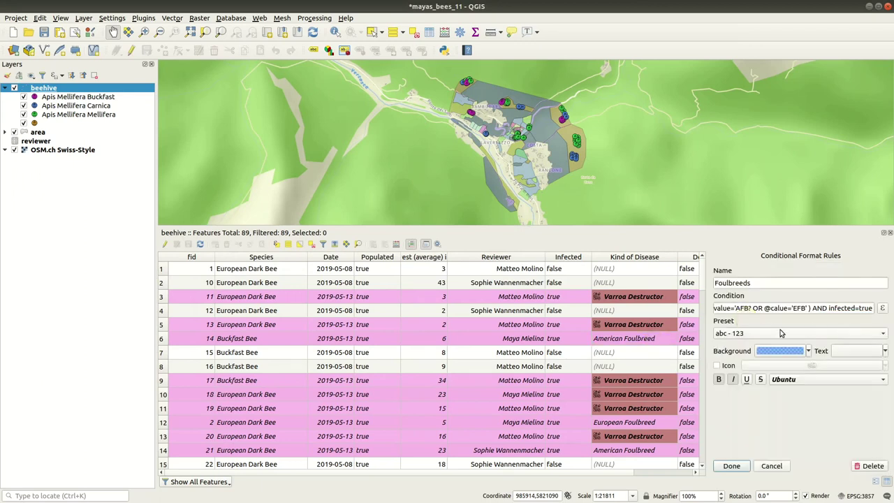
click(751, 312)
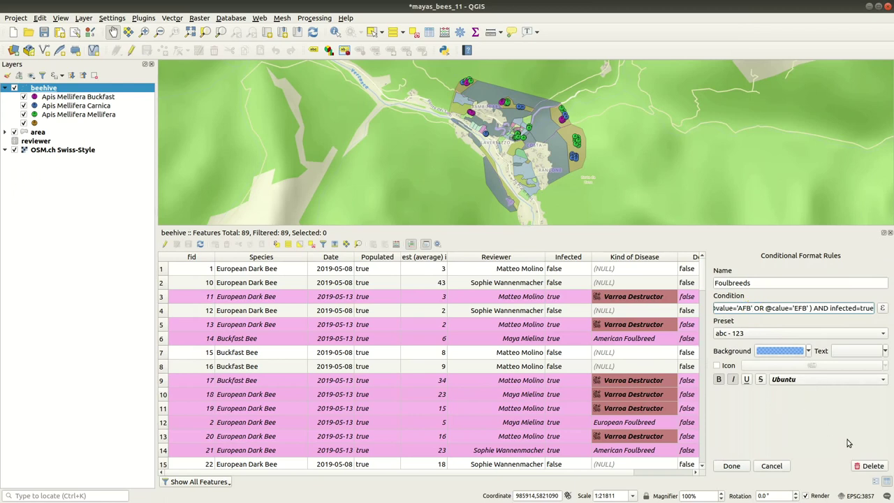
click(733, 465)
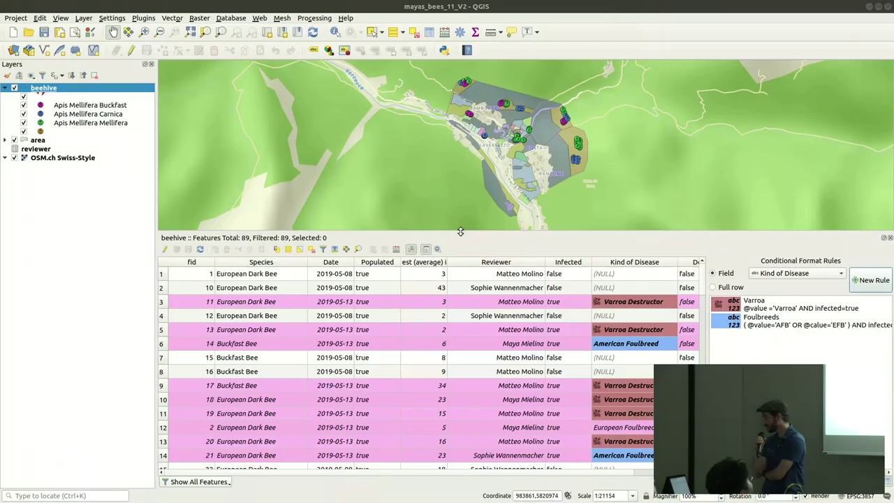
Step: Enlarge the map area and open the "dead"=true rule in the beehive layer's rule-based symbology
drag(454, 197, 454, 301)
scroll(479, 202, up, 3)
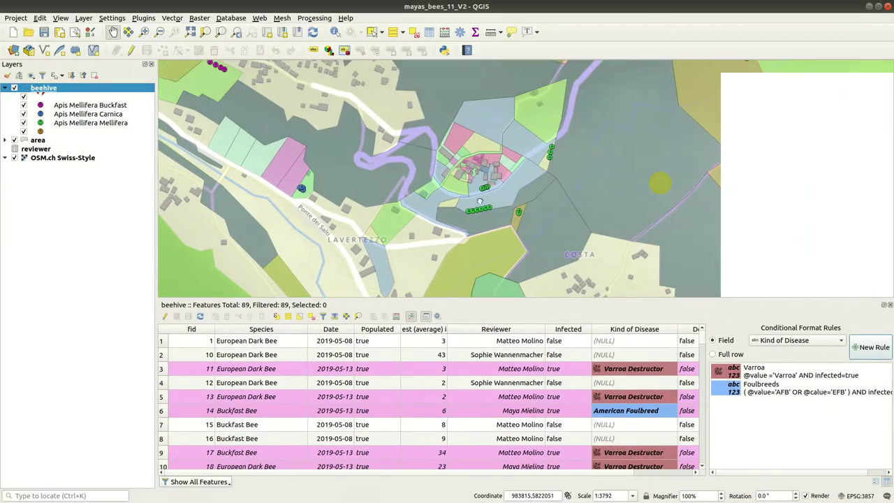
drag(480, 201, 420, 296)
drag(511, 218, 518, 174)
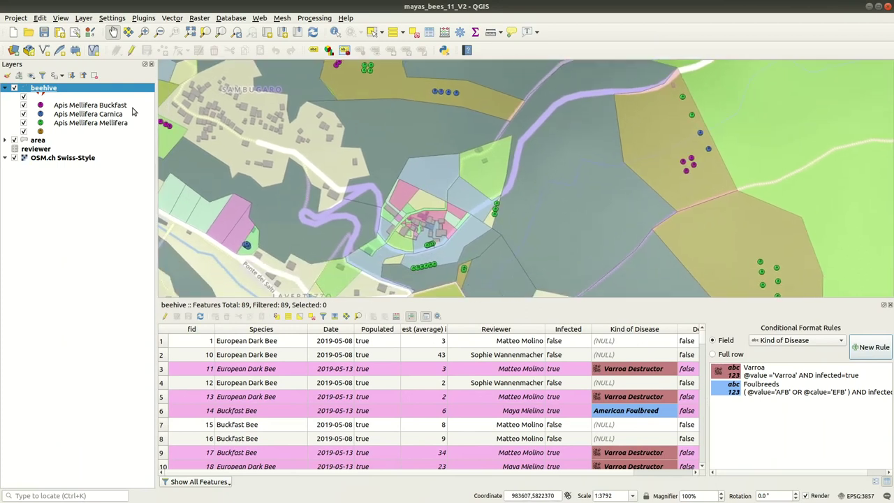
right_click(53, 93)
mouse_move(102, 264)
click(98, 283)
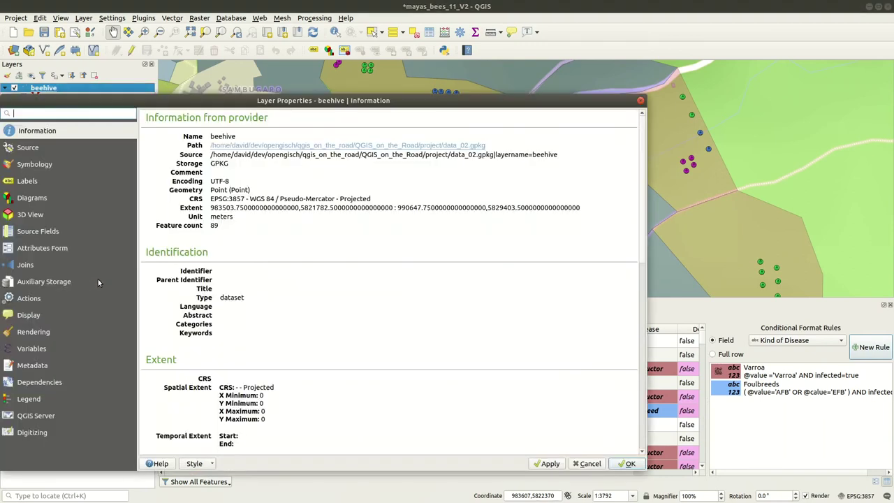
drag(235, 99, 293, 97)
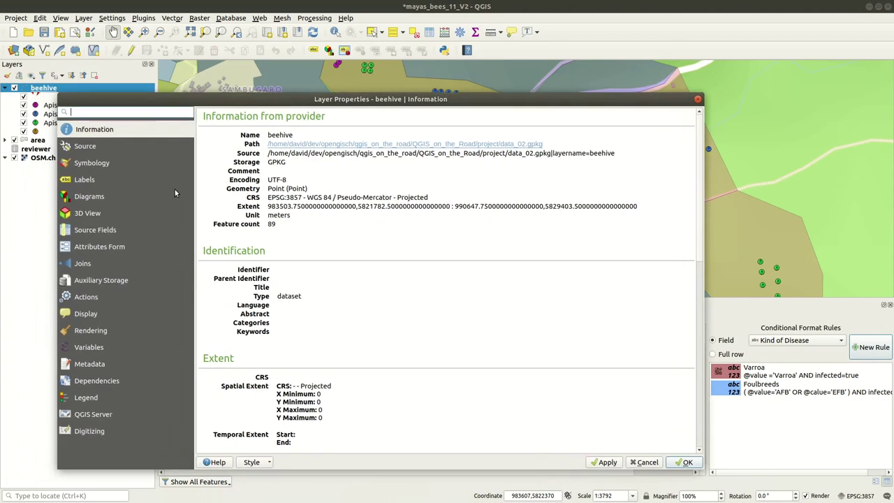
click(92, 163)
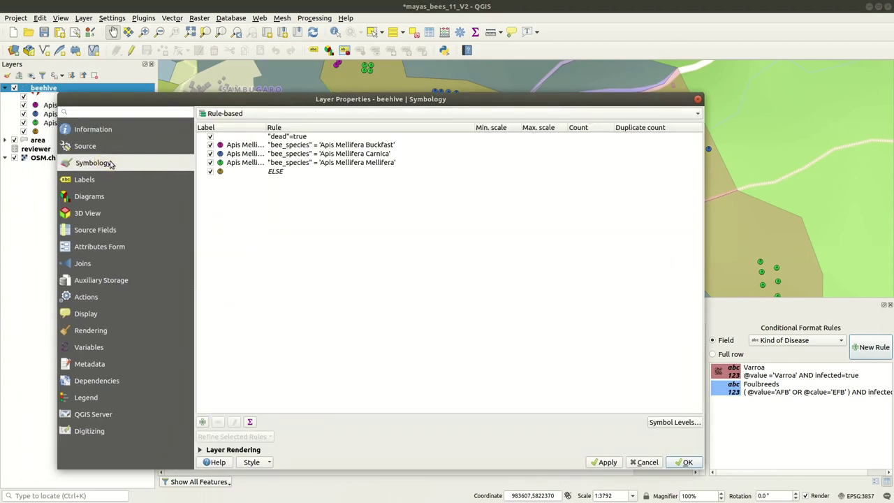
click(240, 114)
click(272, 138)
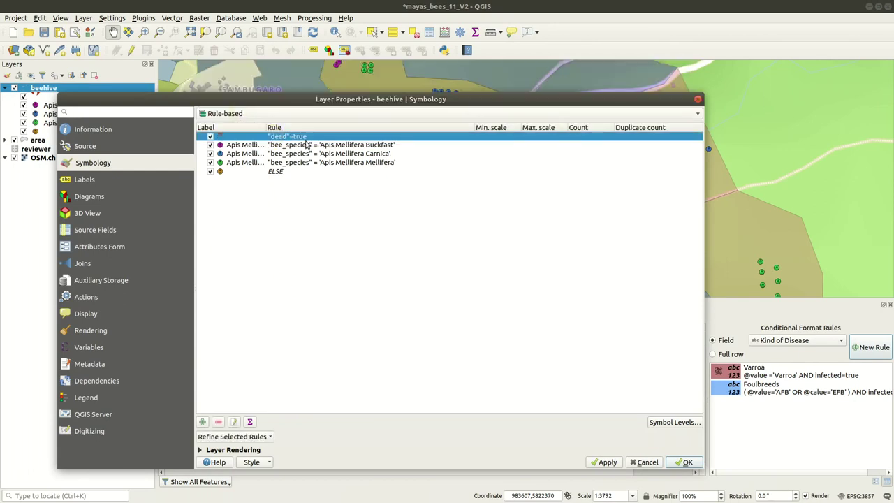
double_click(306, 138)
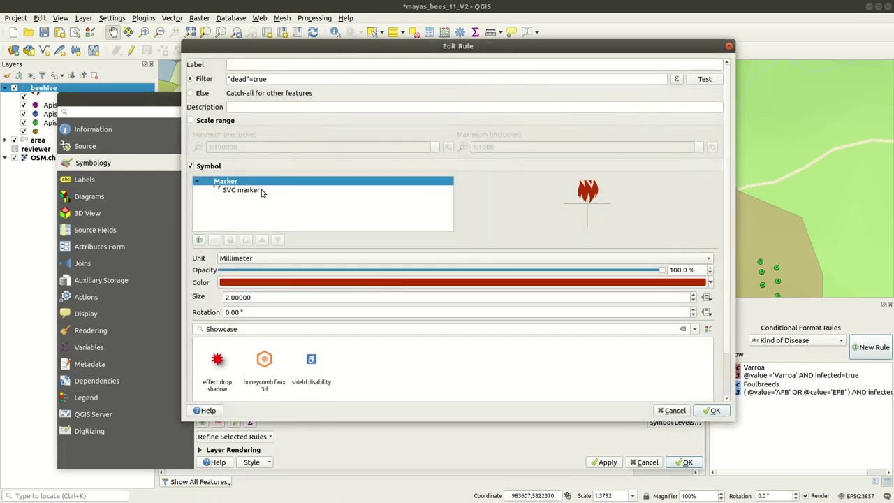
Step: Examine the SVG marker's data-defined width expression and its other settings, and close the "dead"=true rule
click(261, 191)
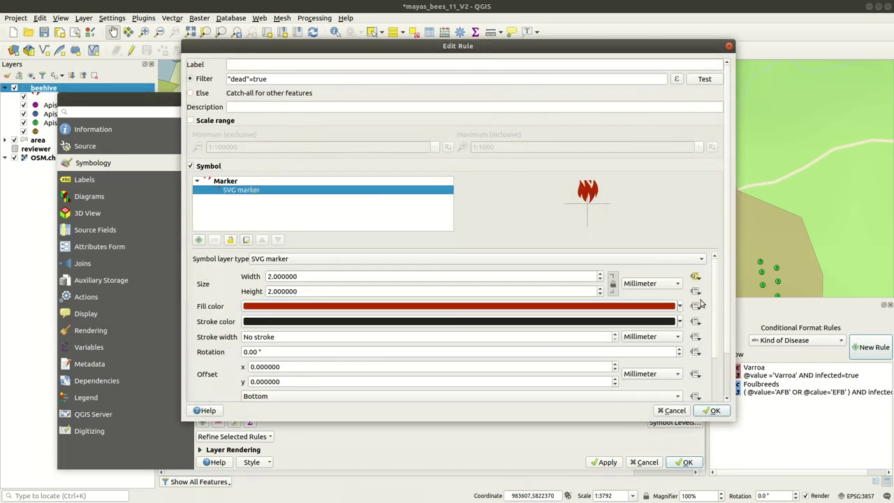
scroll(716, 304, down, 5)
scroll(711, 299, up, 5)
click(696, 277)
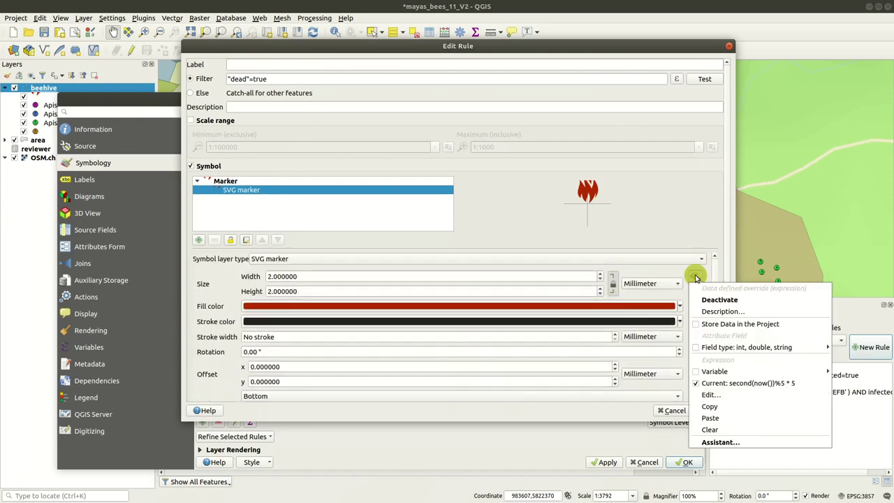
click(711, 396)
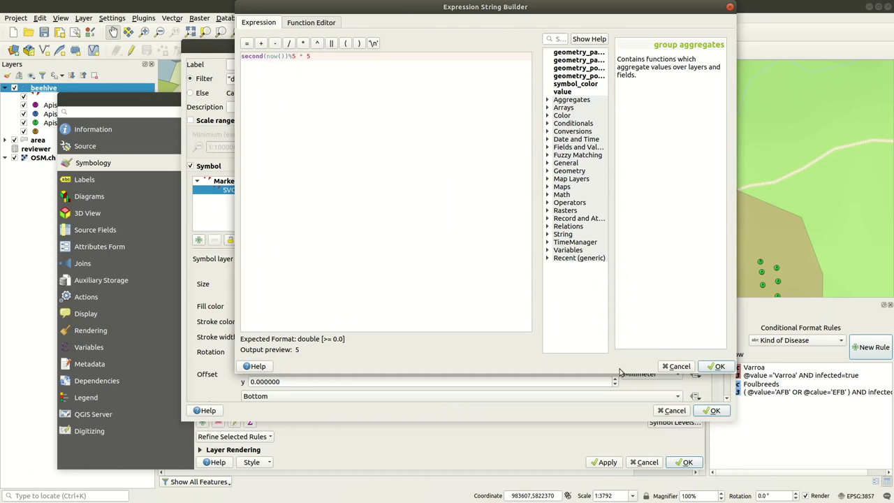
click(714, 366)
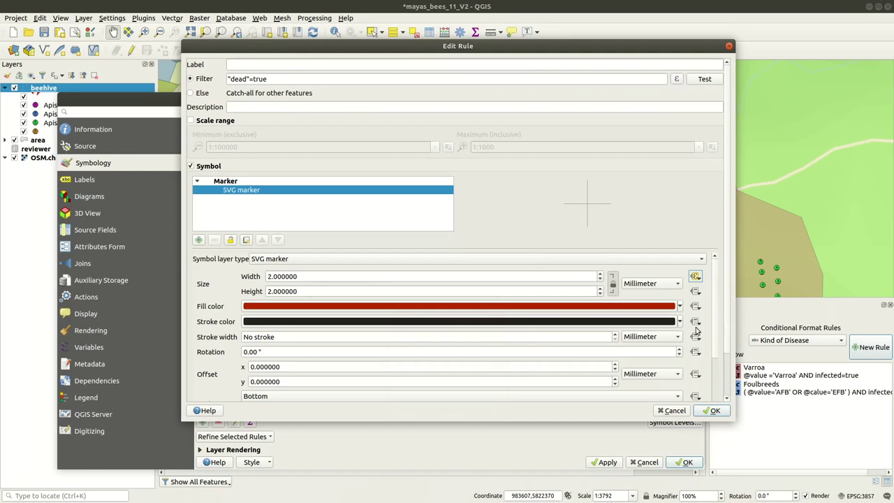
scroll(714, 330, down, 2)
click(468, 319)
click(468, 320)
click(712, 411)
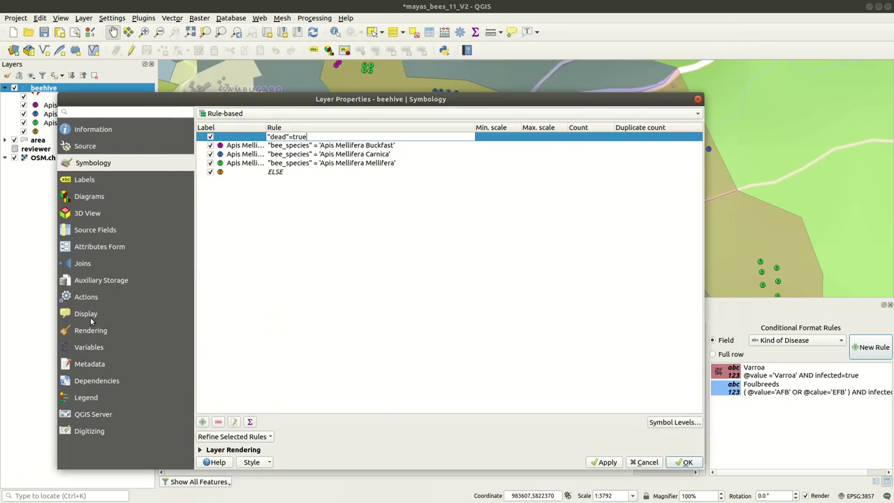
Step: Review the beehive layer's automatic refresh interval in its rendering settings and close the layer properties
click(93, 332)
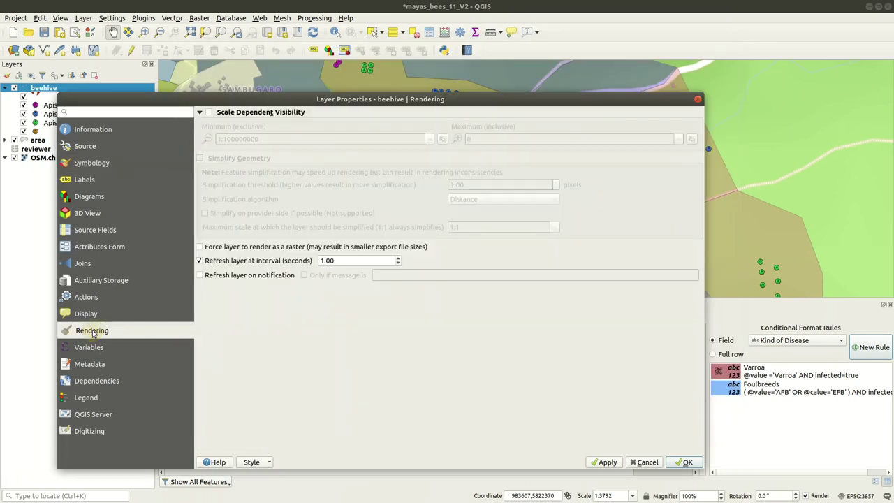
double_click(374, 260)
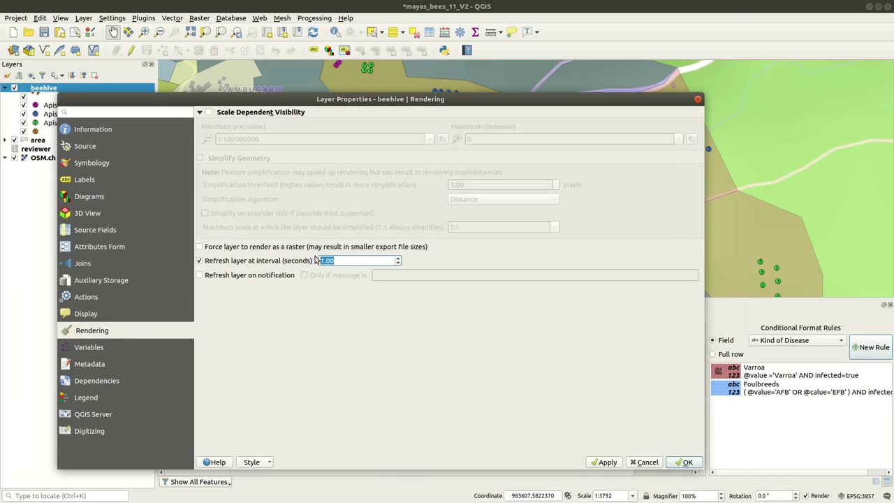
click(677, 462)
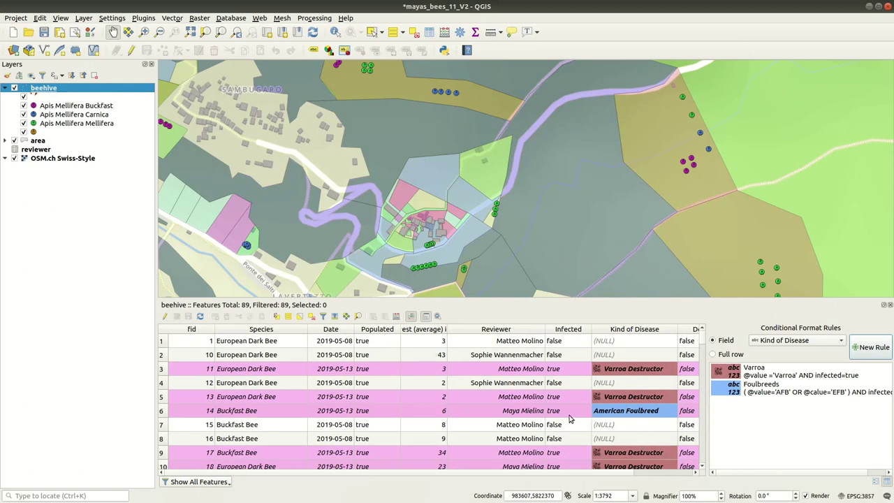
Step: Select the infected beehives by expression, using "infected"=true
click(276, 317)
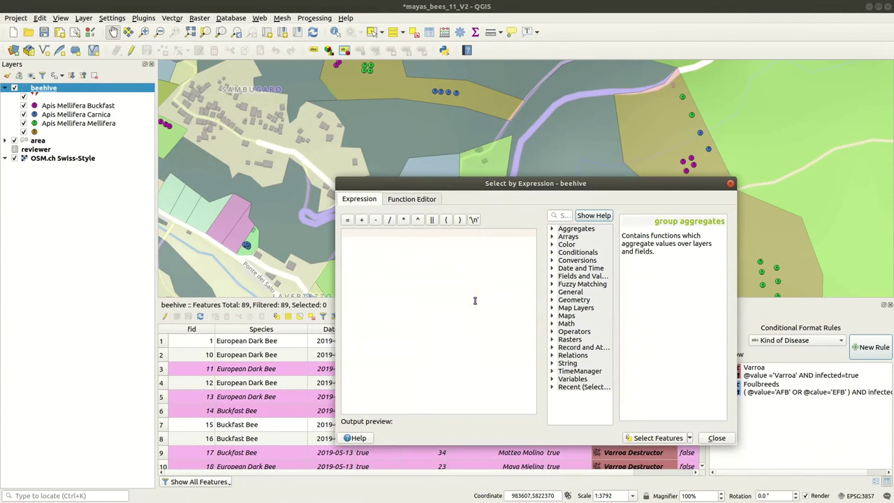
text(infected)
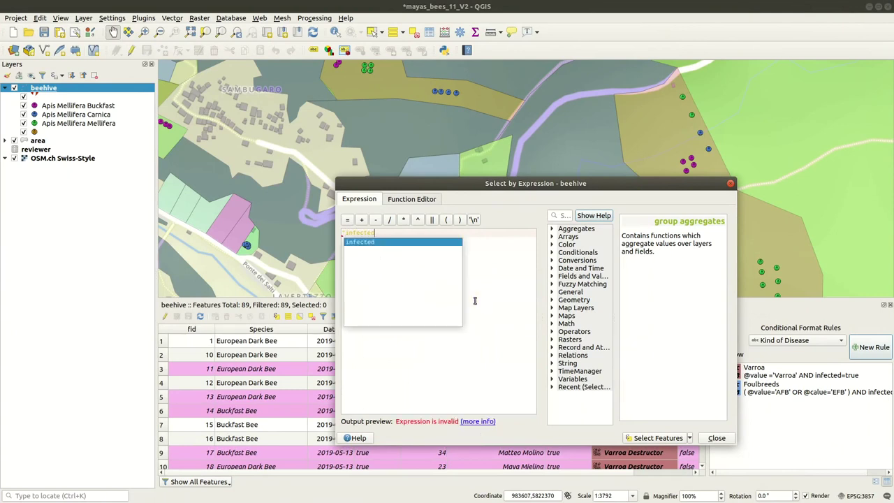
key(Return)
text(=true)
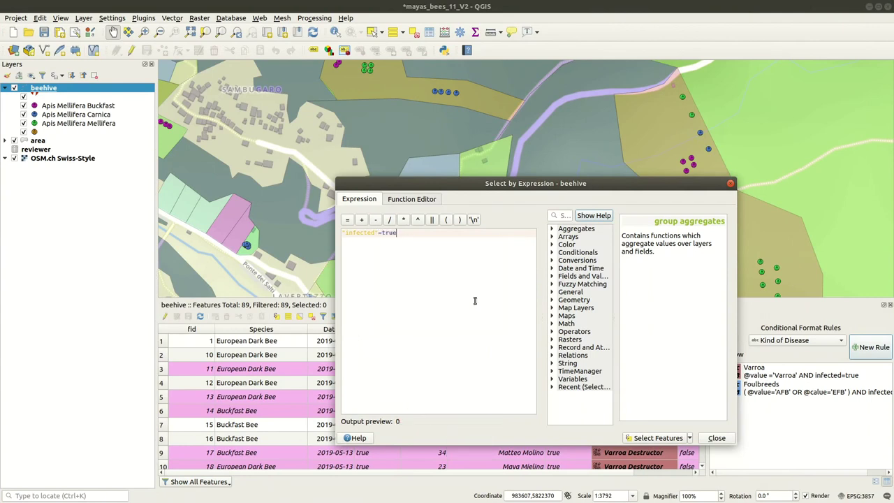
Step: Complete the selection expression as "infected"=true AND "disease"='Varroa' and select the matching beehive features
text( AND )
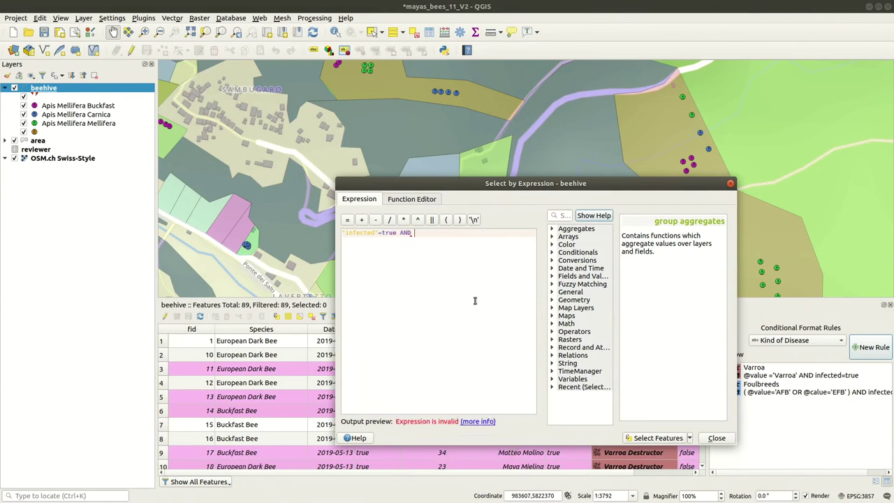
text("disease)
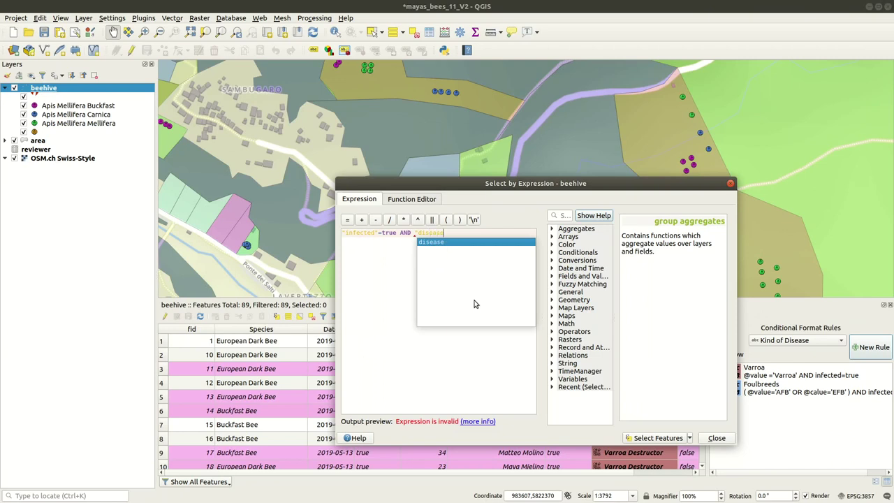
key(Return)
text("=')
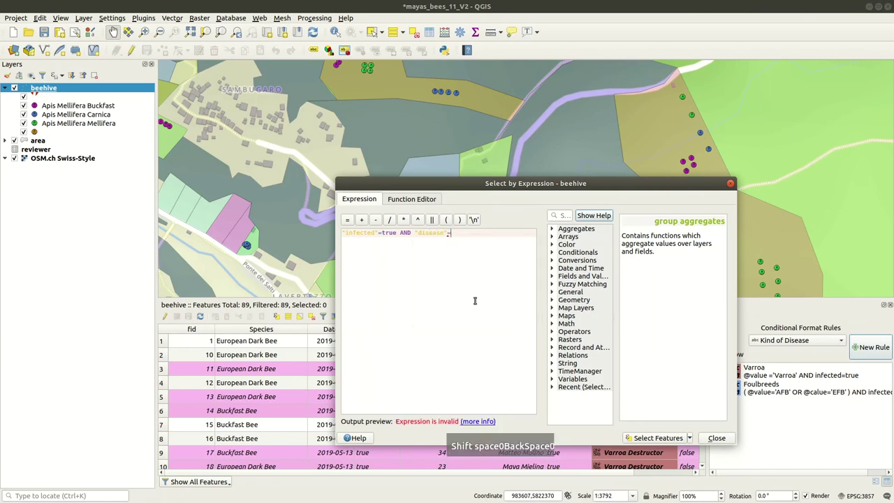
text(Varroa')
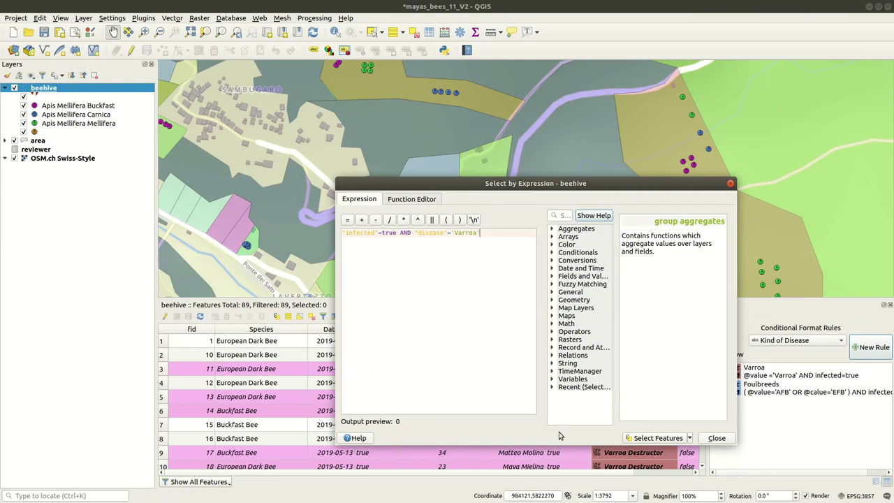
click(669, 438)
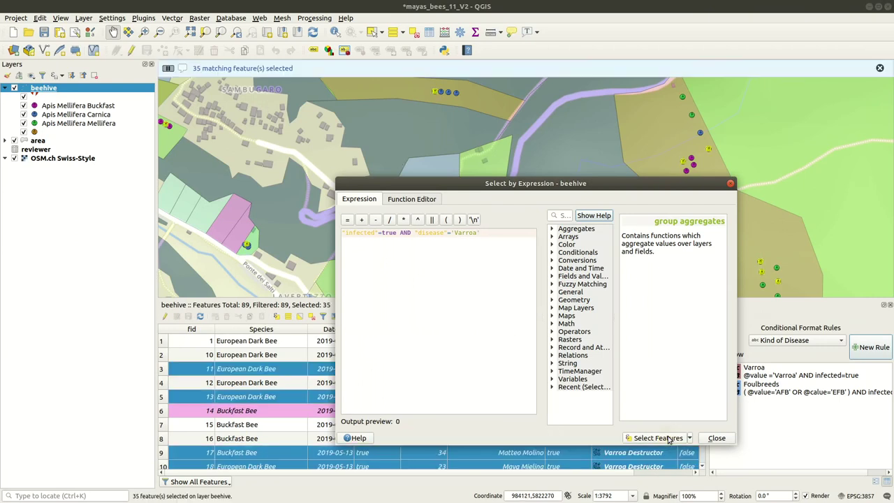
click(718, 437)
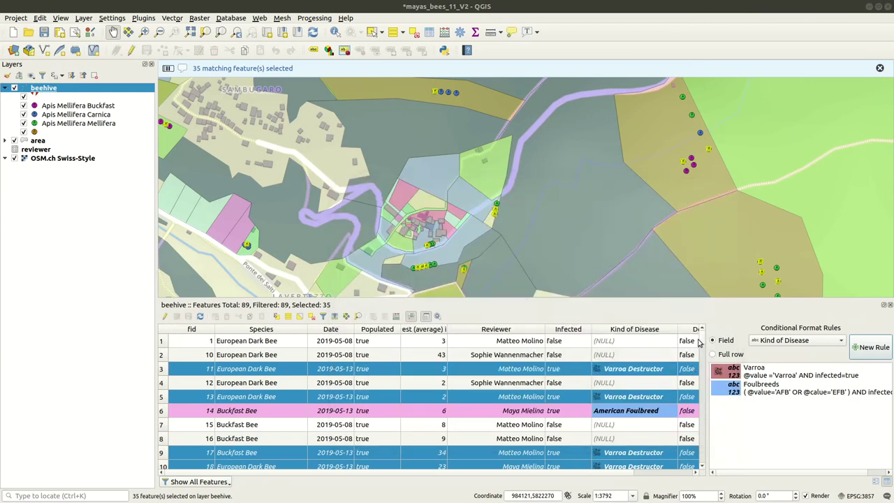
mouse_move(701, 343)
mouse_down()
mouse_move(705, 405)
mouse_move(707, 334)
mouse_up()
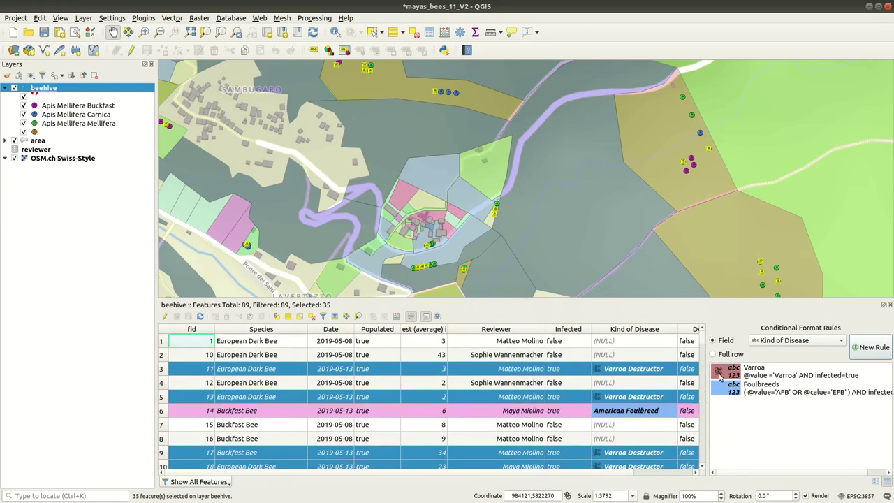
Step: Multi-edit the selected beehives in form view to mark them as Dead, apply the change, clear the selection and close the attribute table
click(876, 483)
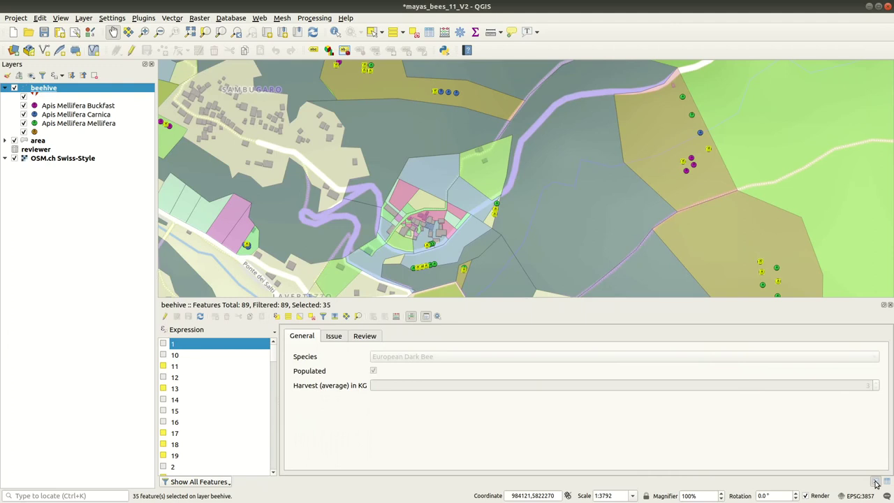
click(165, 315)
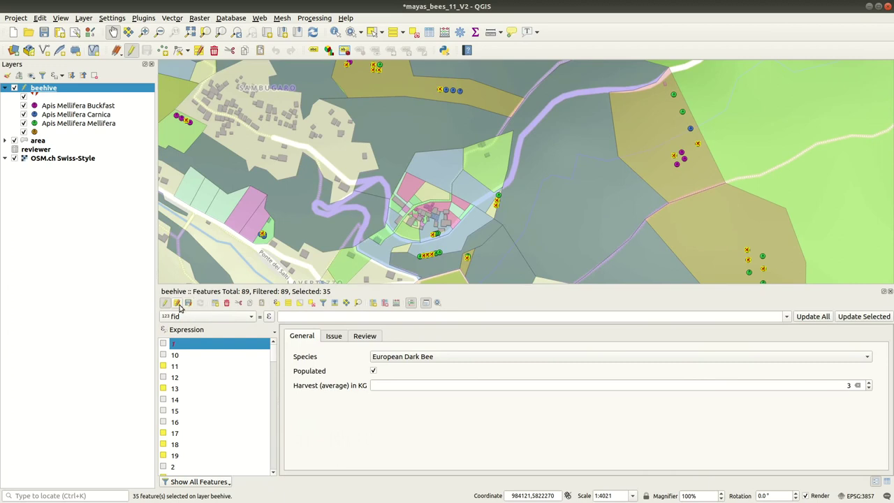
click(177, 303)
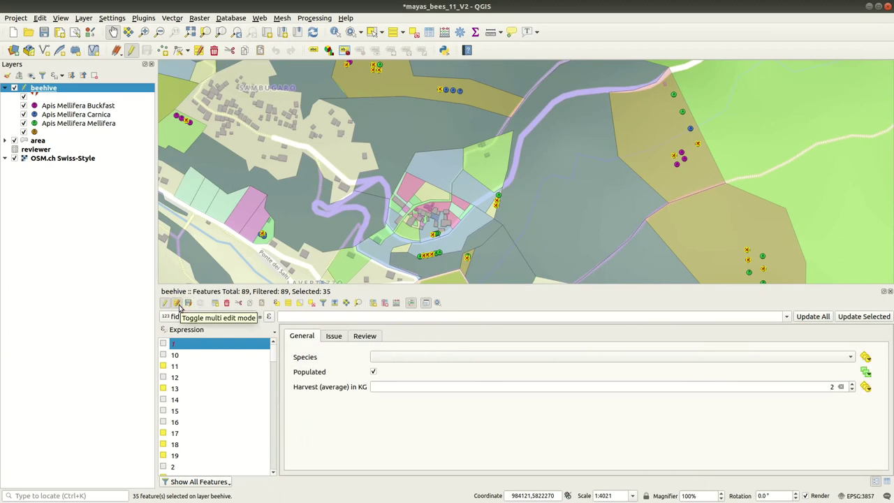
click(333, 336)
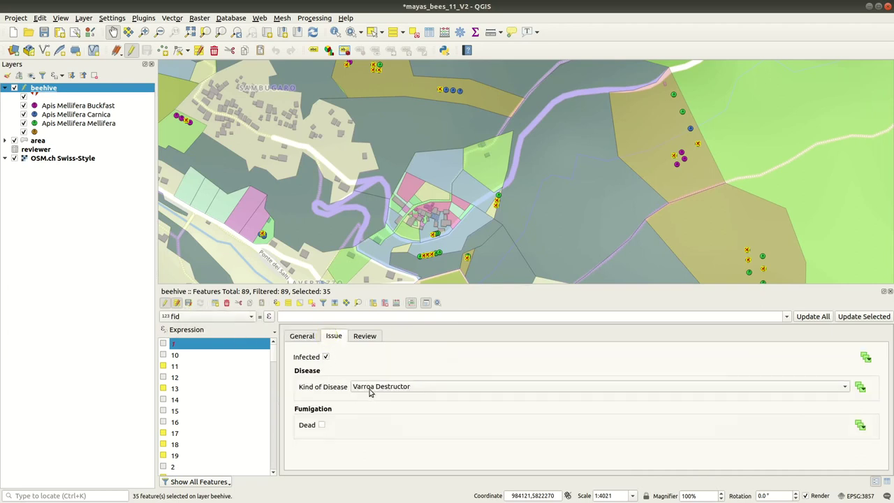
click(322, 425)
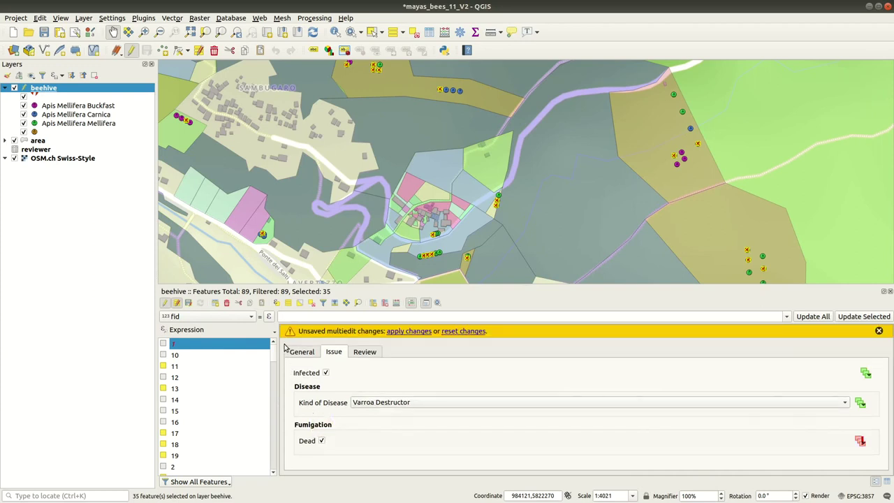
click(311, 306)
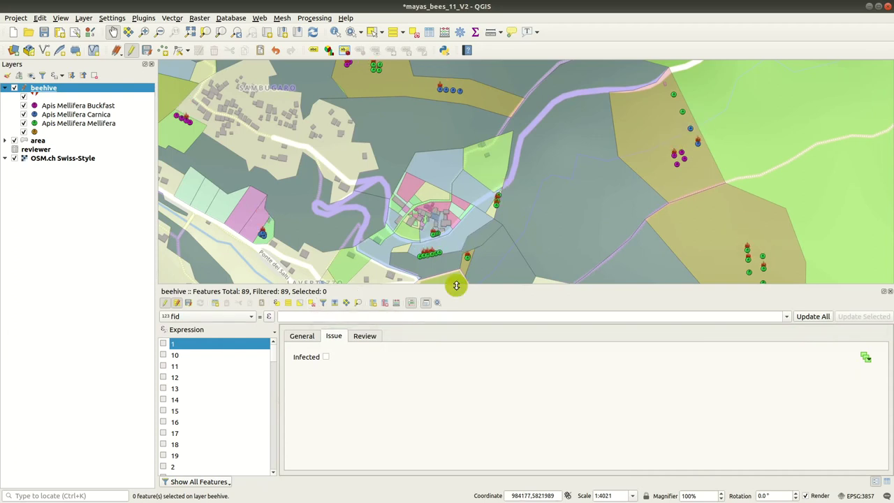
click(889, 294)
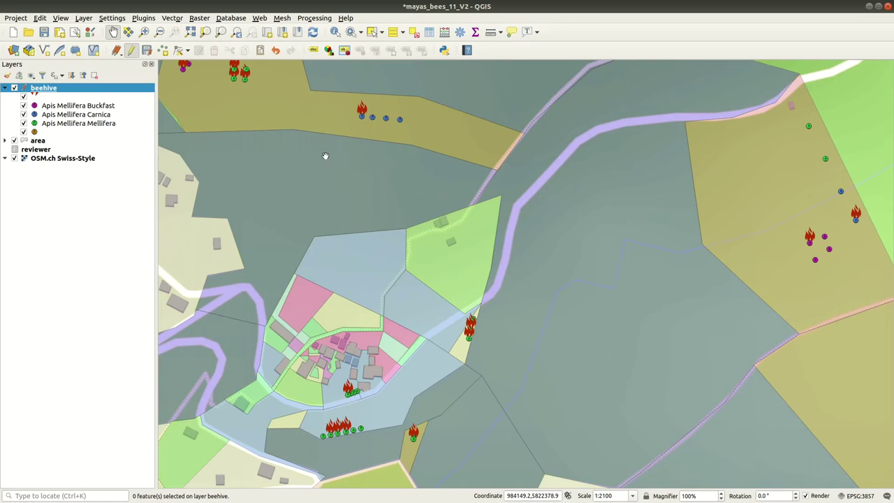
Step: Examine on the map how the dead beehives are symbolised at different scales and locations
drag(325, 156, 575, 327)
scroll(551, 318, down, 2)
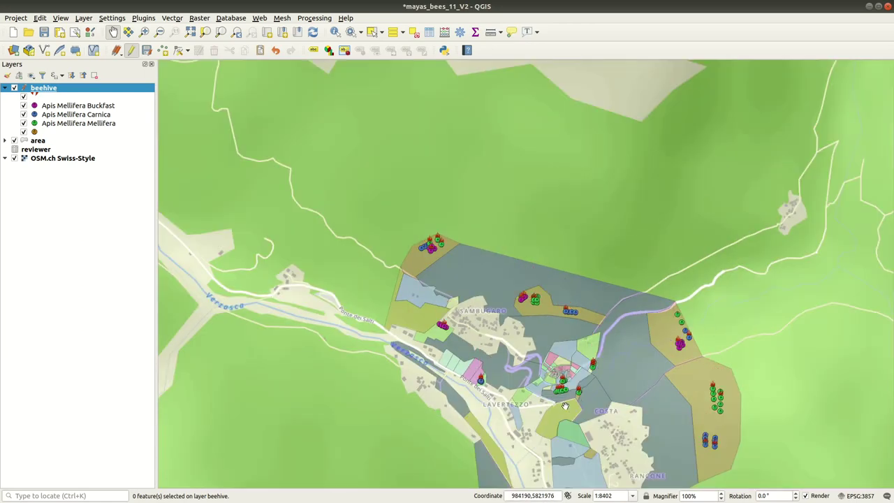
scroll(560, 384, up, 5)
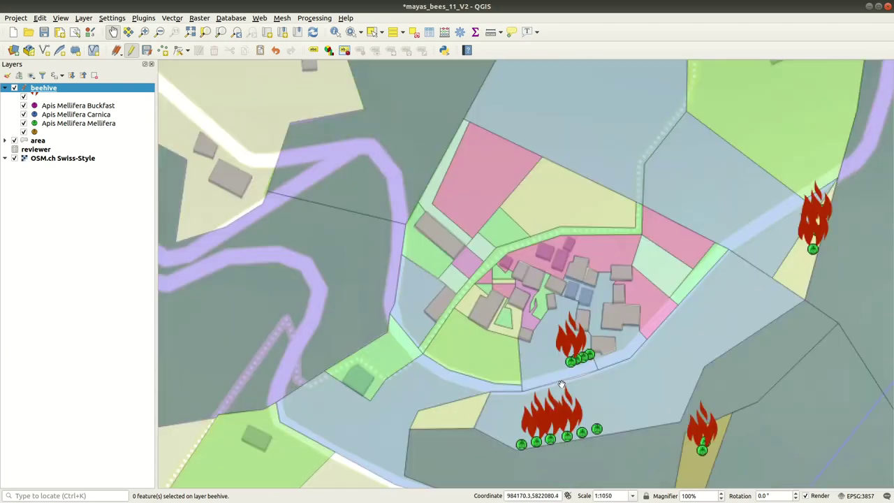
drag(573, 374, 476, 176)
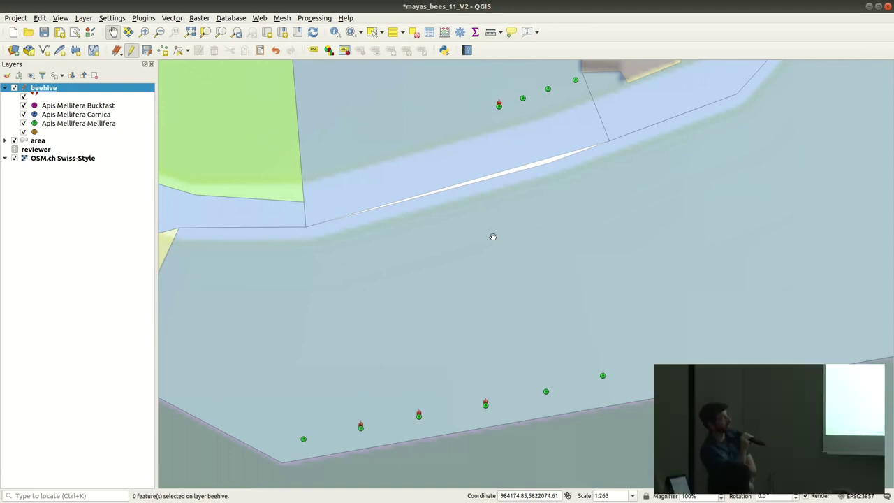
scroll(493, 237, down, 4)
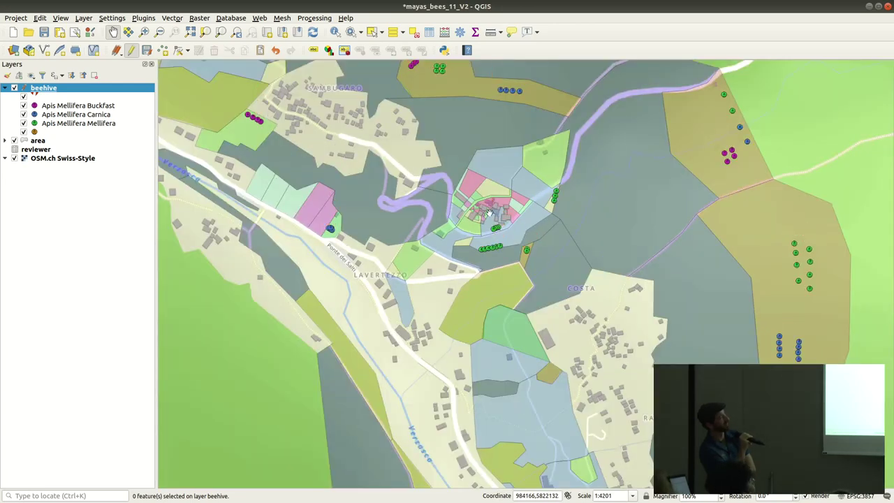
scroll(504, 80, up, 2)
drag(504, 80, 665, 274)
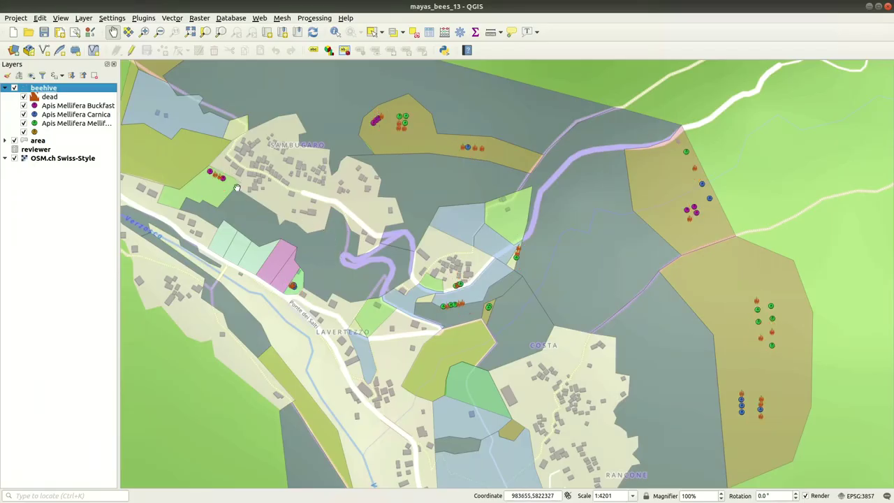
Step: In the beehive layer's rule-based symbology, deactivate the data-defined size override on the SVG marker of the "dead" rule
right_click(47, 86)
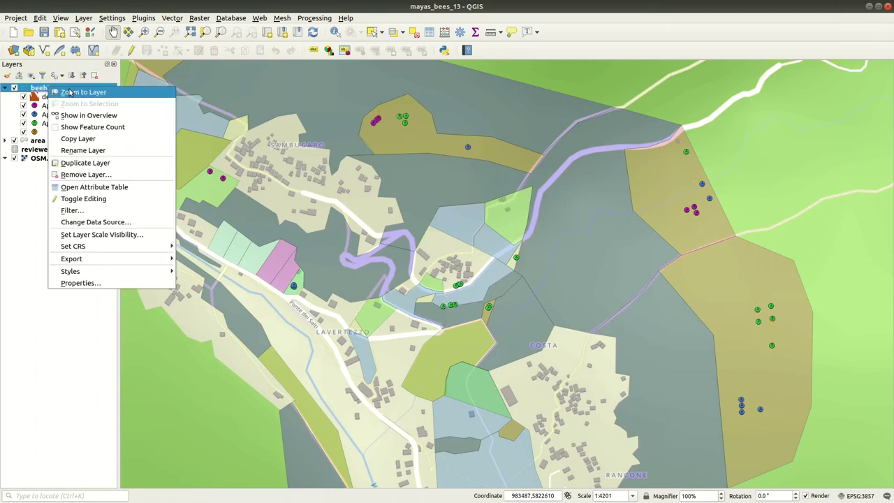
click(39, 95)
right_click(44, 86)
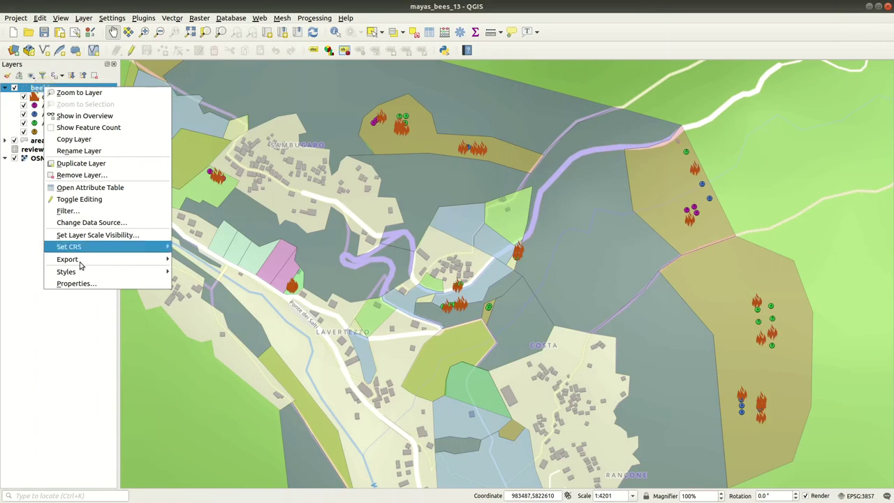
click(76, 284)
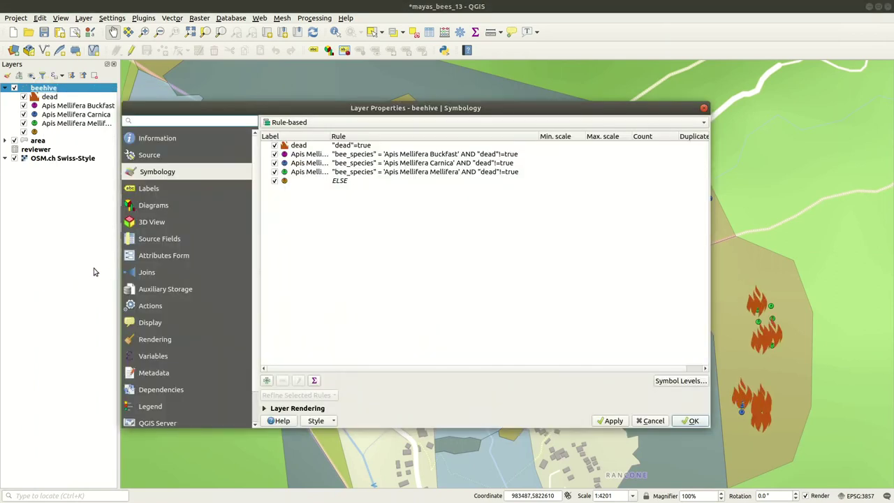
click(366, 147)
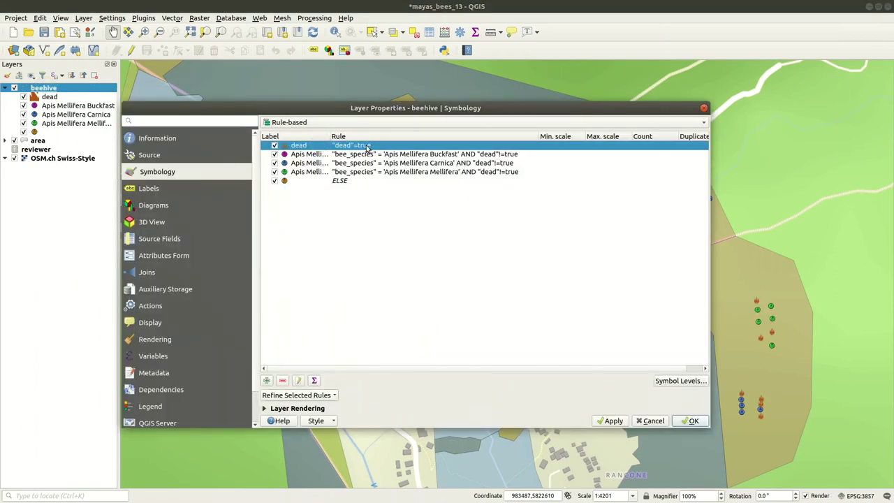
double_click(366, 147)
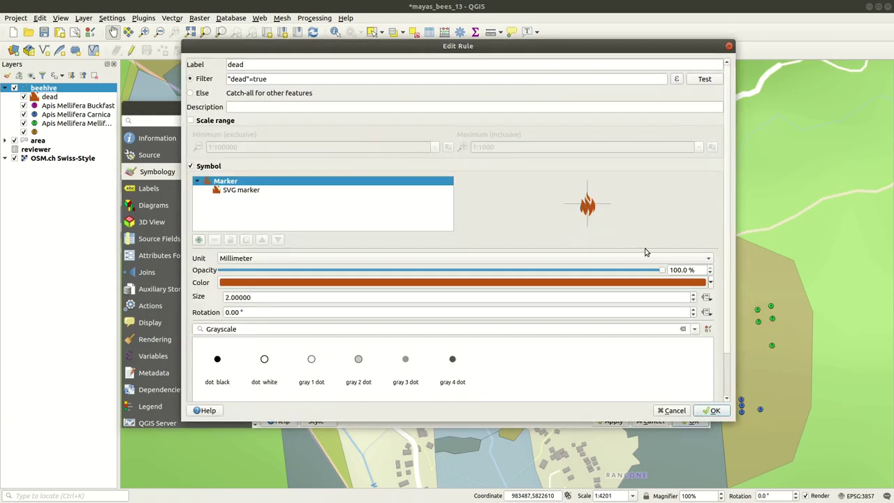
click(302, 190)
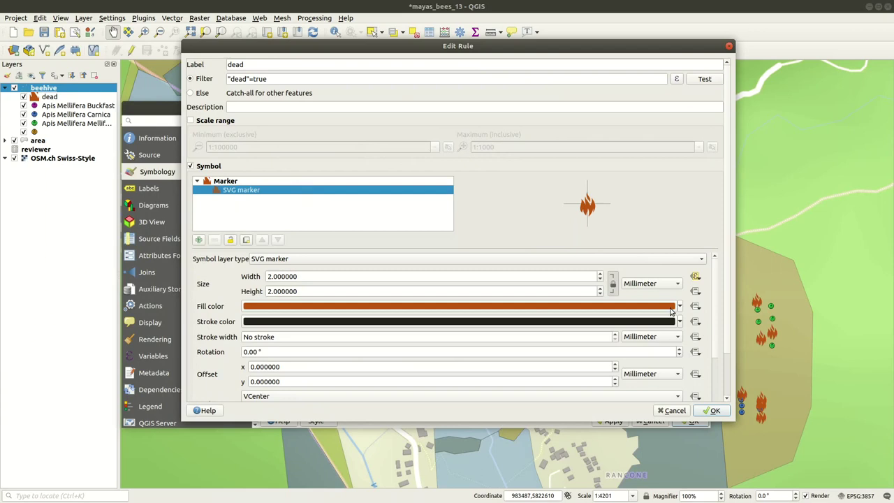
click(696, 277)
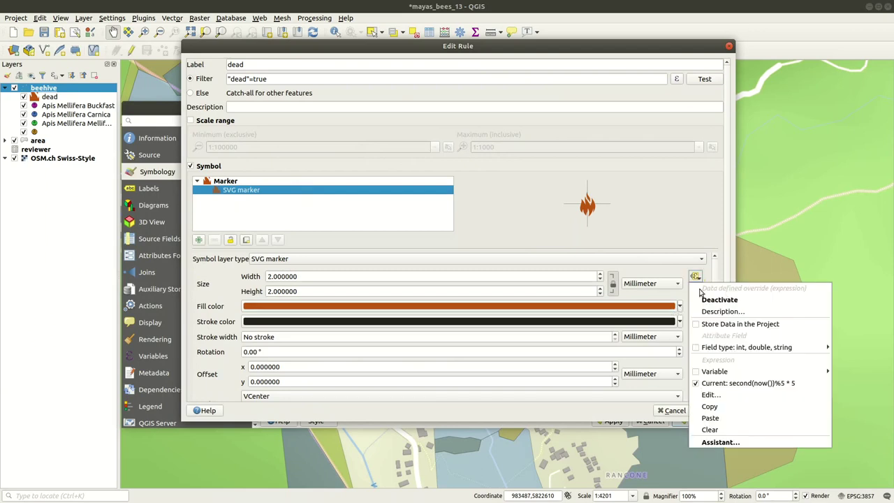
click(704, 301)
Step: Replace the fire station symbol of the "dead" rule's marker with the last image in the SVG image collection
scroll(720, 301, down, 2)
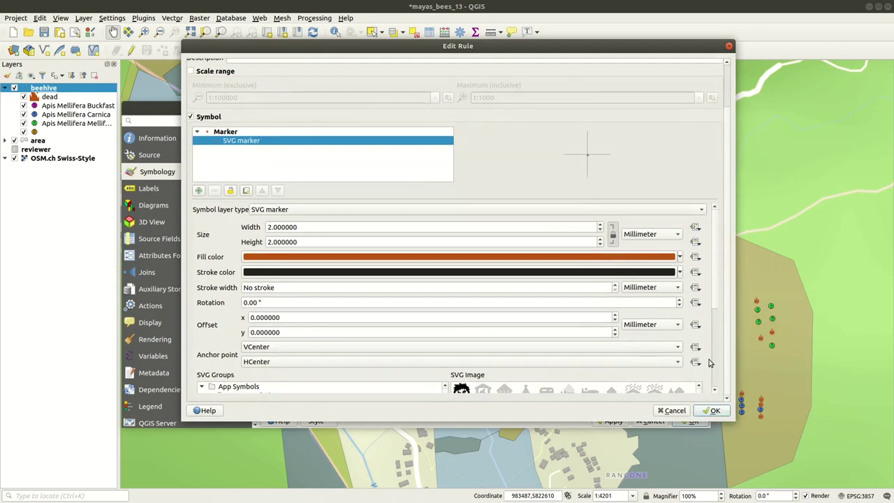
scroll(712, 283, down, 5)
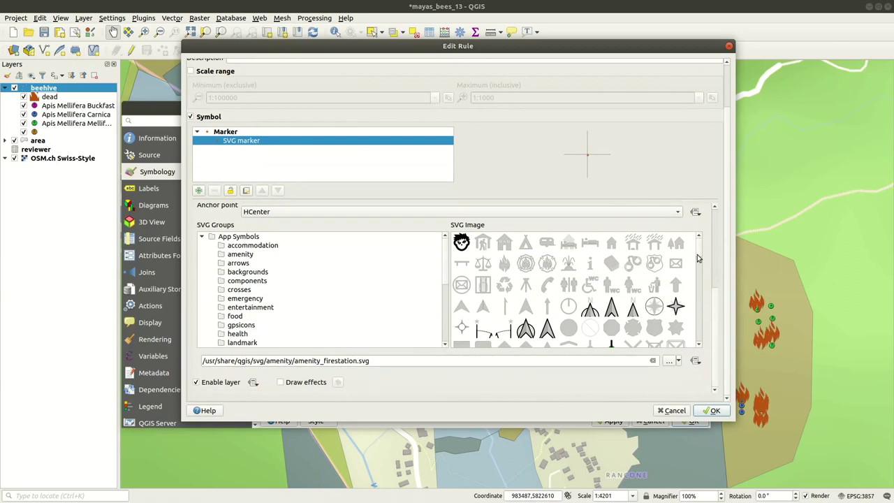
drag(699, 258, 692, 349)
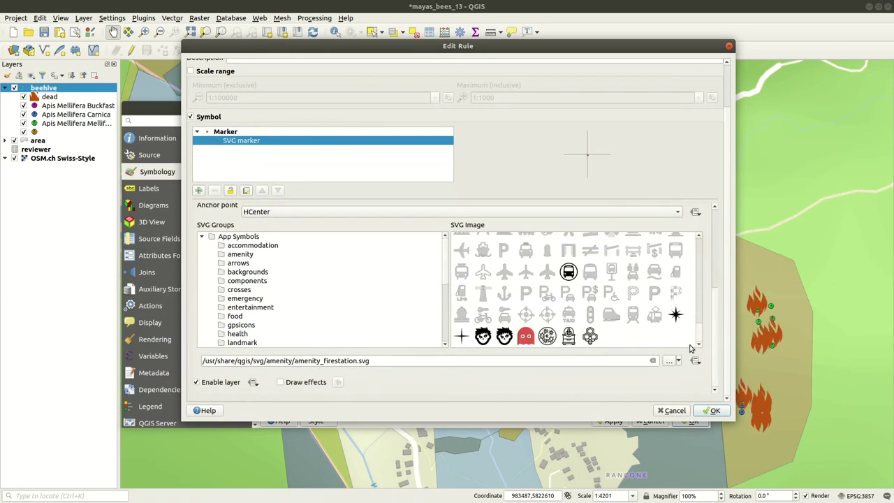
click(591, 336)
scroll(676, 307, up, 5)
scroll(676, 307, up, 3)
scroll(712, 294, up, 5)
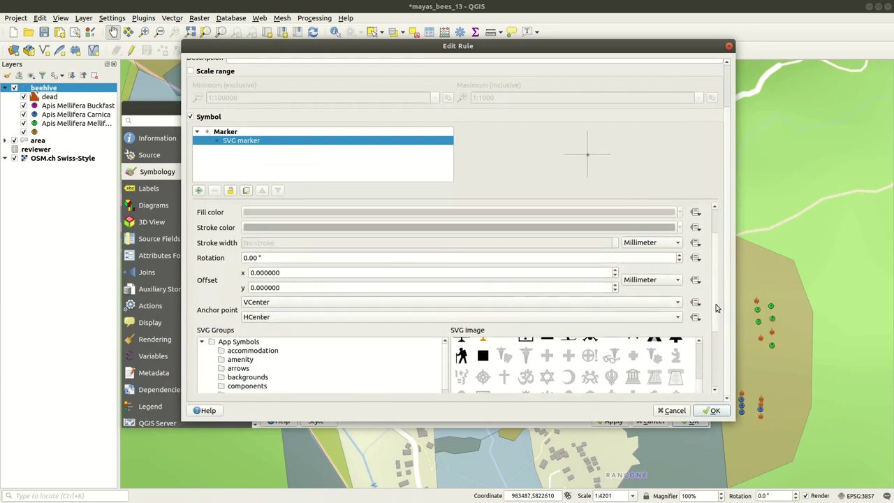
Step: Set the "dead" marker's width and height to 5 mm and apply the edited rule to the beehive layer
scroll(714, 304, up, 2)
click(301, 227)
drag(300, 227, 243, 231)
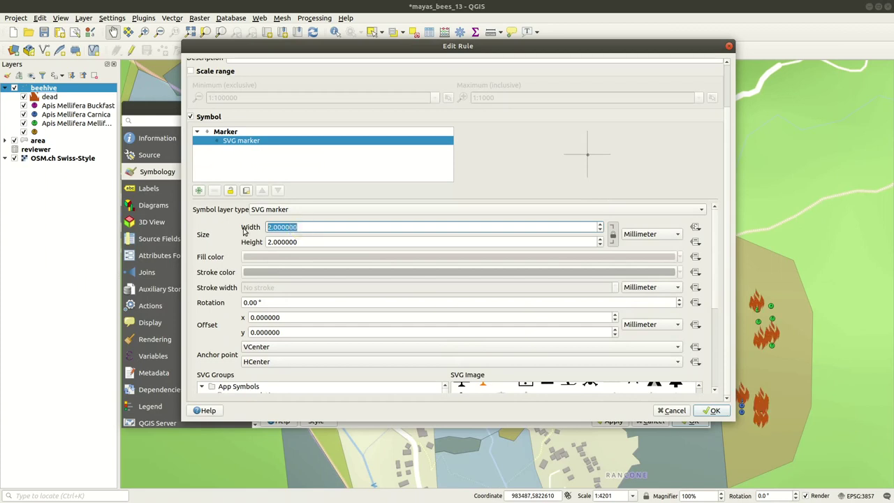
text(5)
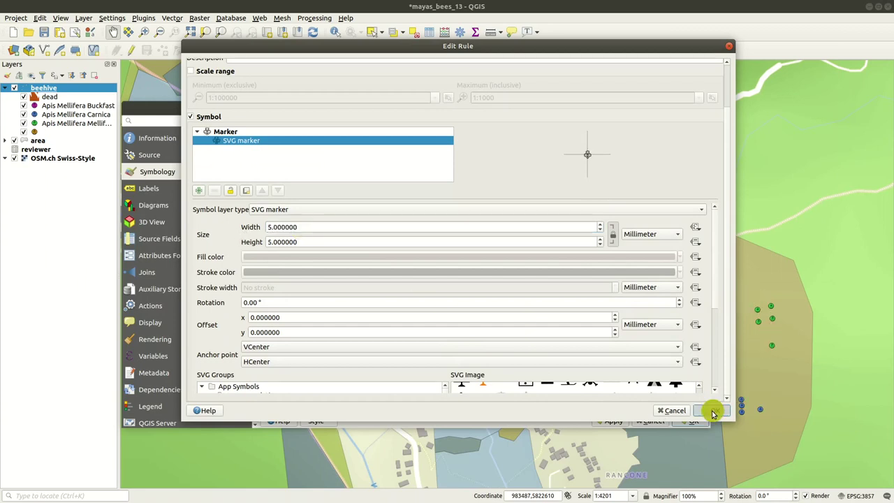
click(712, 410)
click(690, 421)
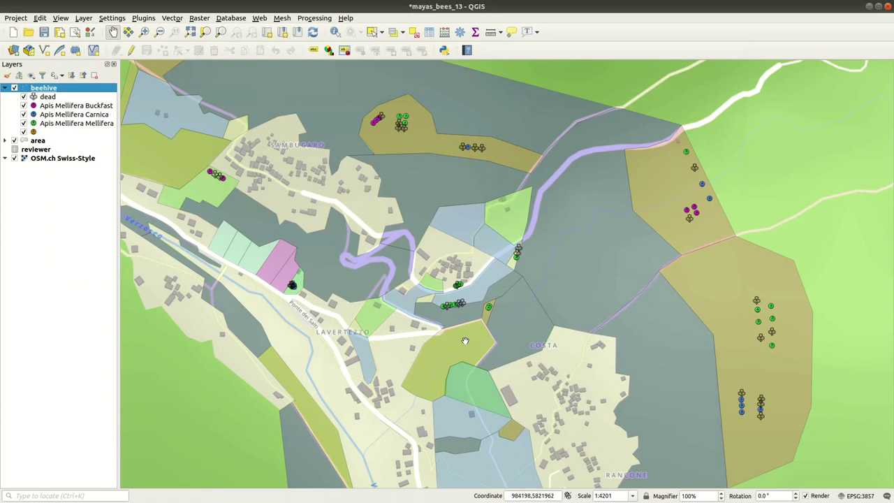
Step: Search the Swiss Geoportal WMS layers for "alpine" with the locator and add the alpine products layer to the map
scroll(361, 248, down, 1)
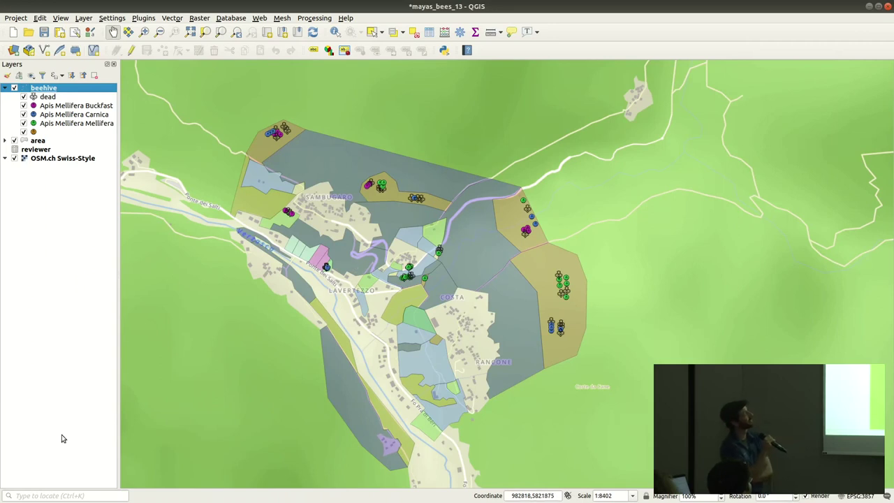
click(48, 495)
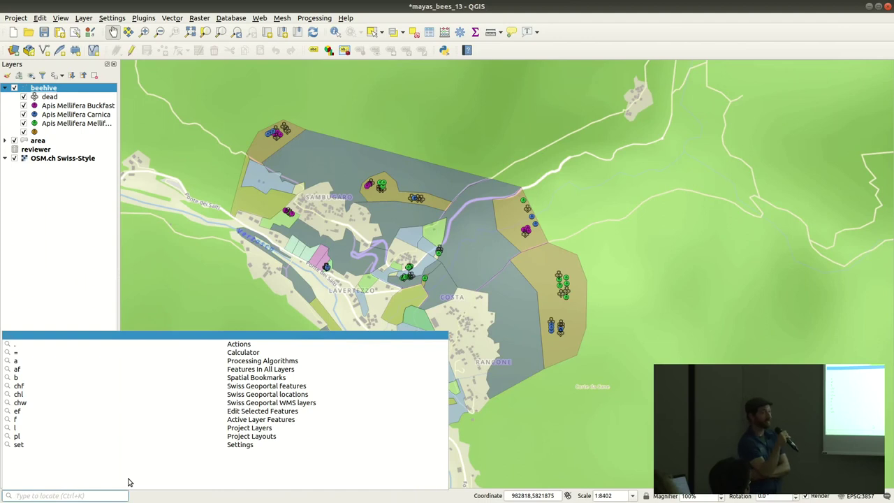
text(chw)
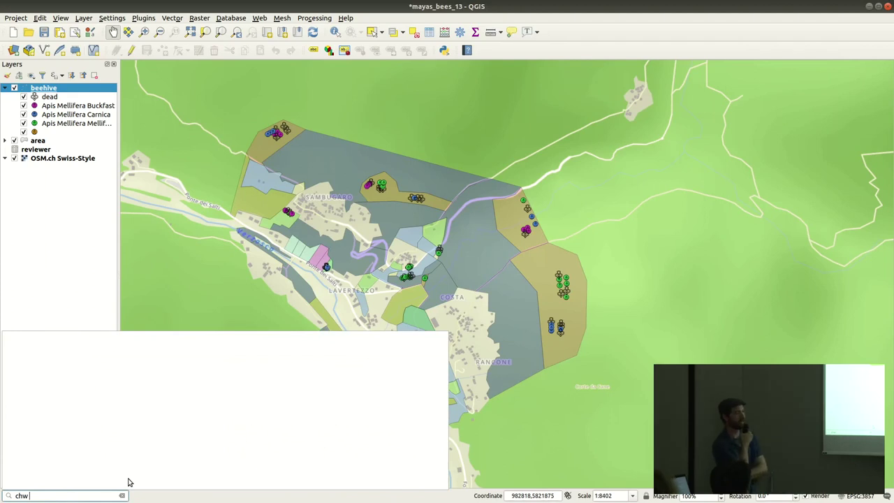
text(alpine)
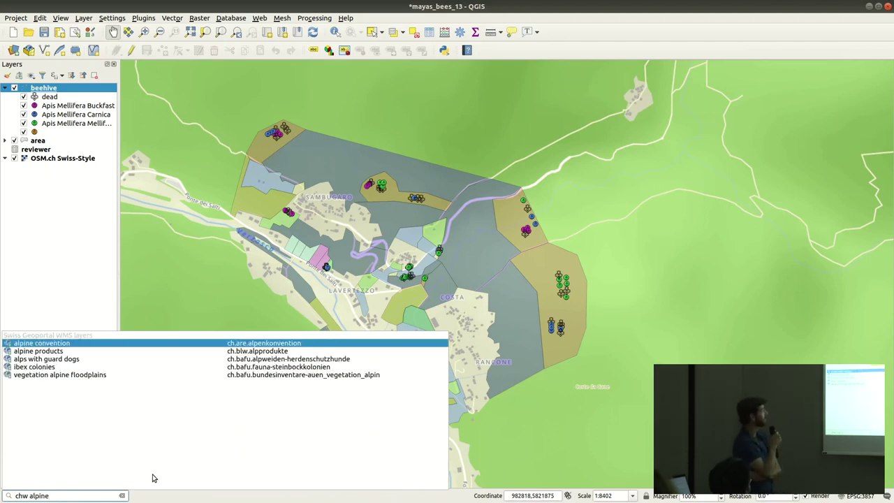
click(292, 352)
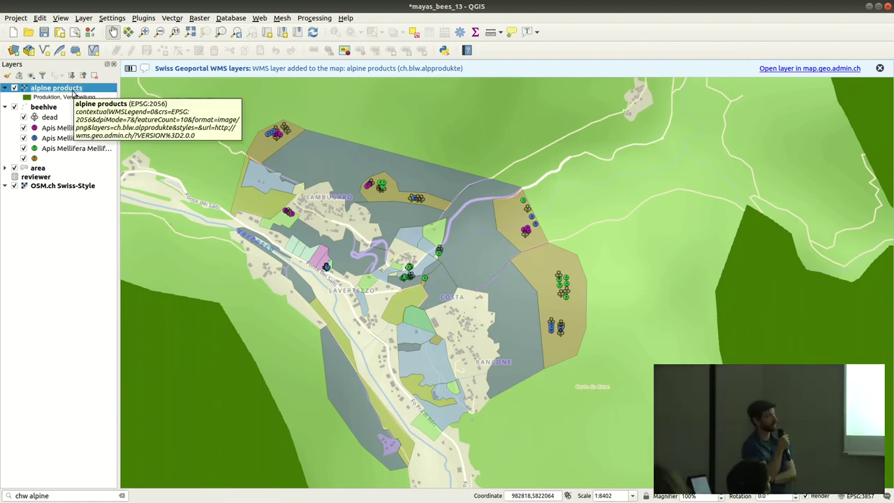
Step: Search the Swiss Geoportal WMS layers for "mounta" and add the mountain products layer to the map
click(53, 495)
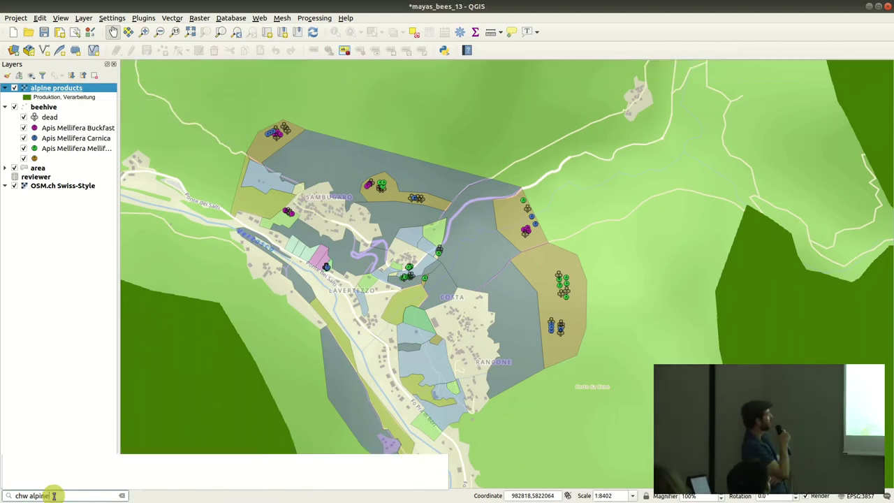
key(BackSpace)
key(BackSpace)
key(BackSpace)
key(BackSpace)
key(BackSpace)
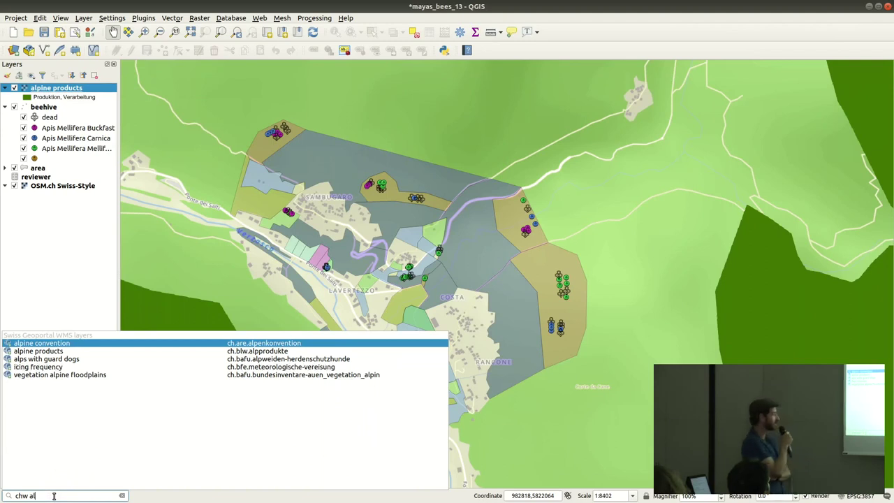
text(mounta)
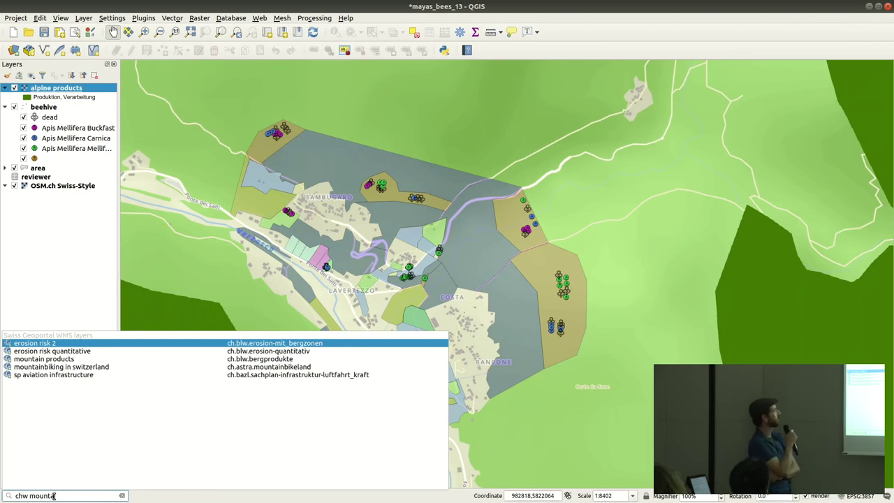
click(68, 359)
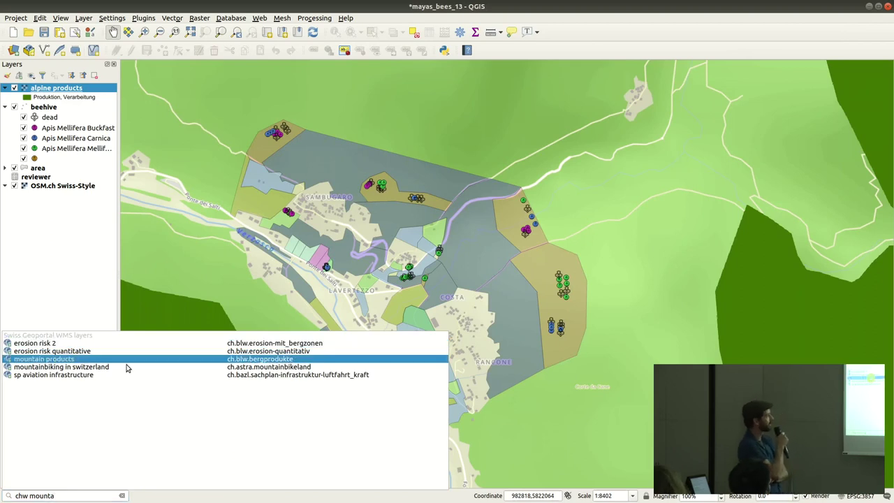
click(333, 359)
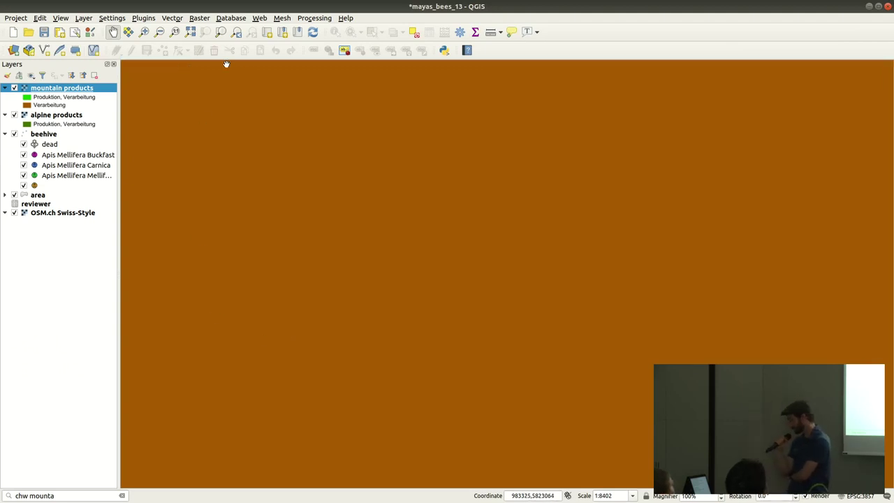
Step: Look up the Swiss Locator plugin in the plugin manager by searching "swi" and review its description
click(144, 18)
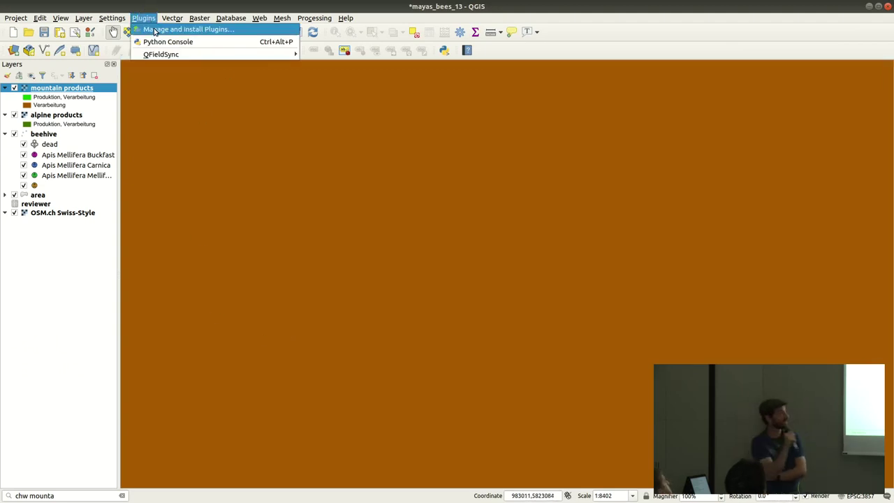
click(155, 30)
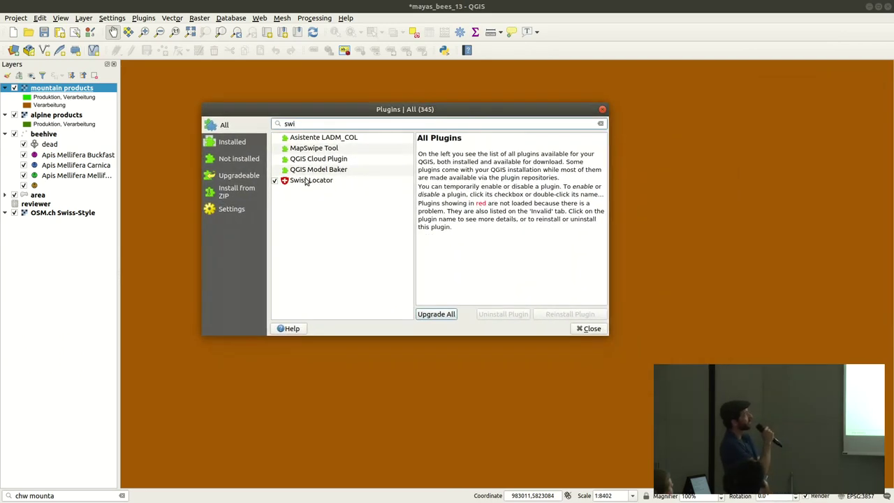
click(306, 181)
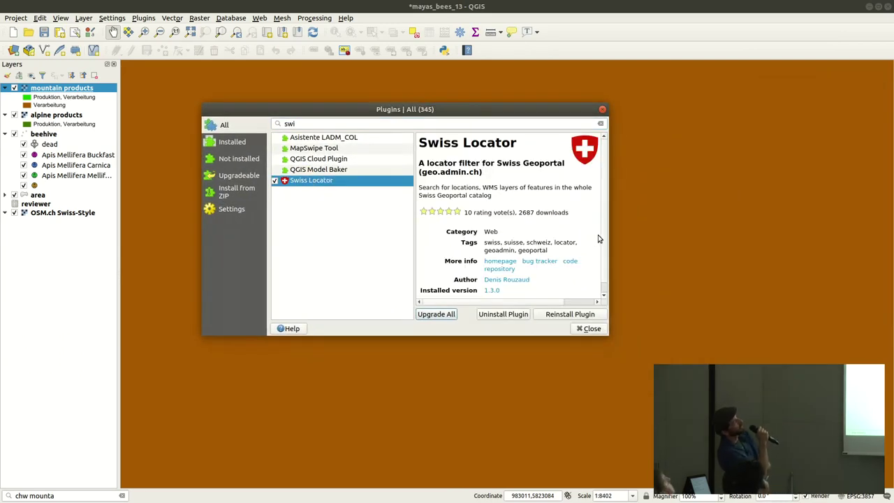
scroll(605, 240, down, 1)
scroll(608, 209, up, 1)
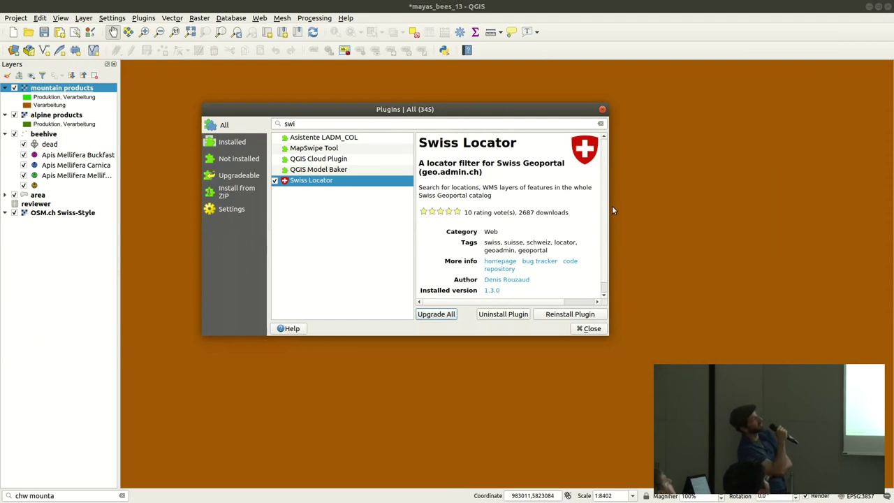
click(589, 329)
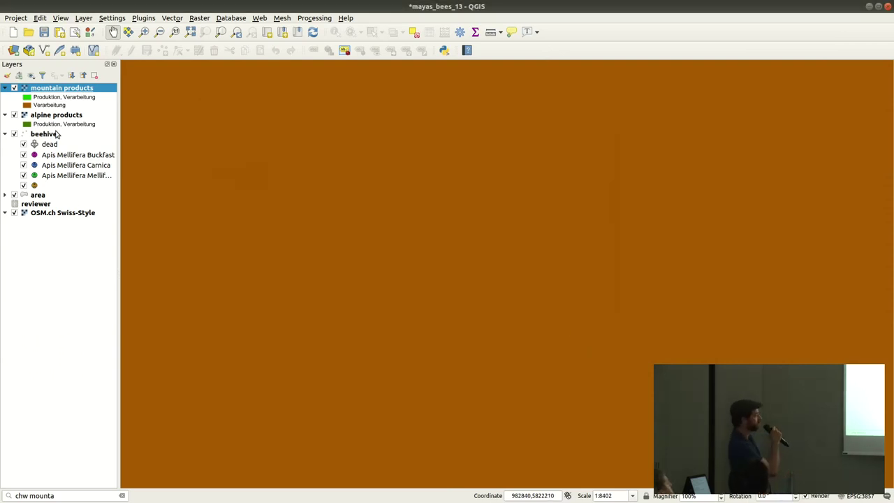
Step: Embed the opacity slider widget in the legend of the alpine products layer through its layer properties
click(59, 115)
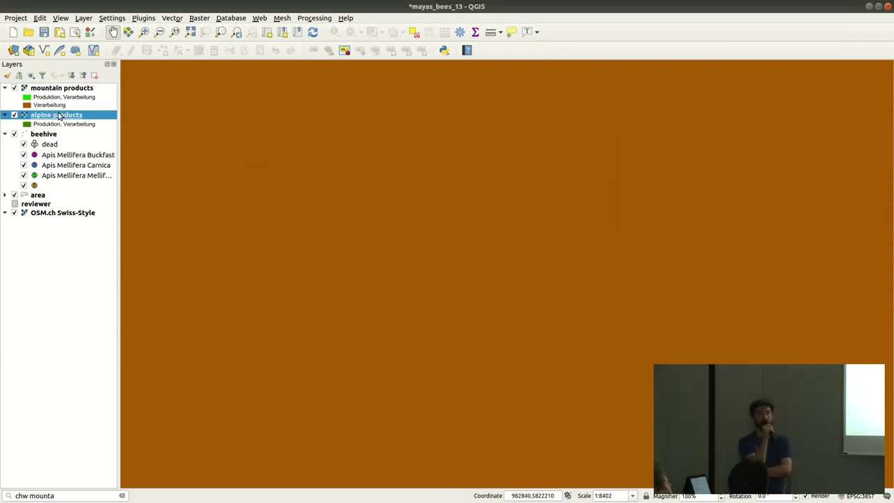
right_click(60, 116)
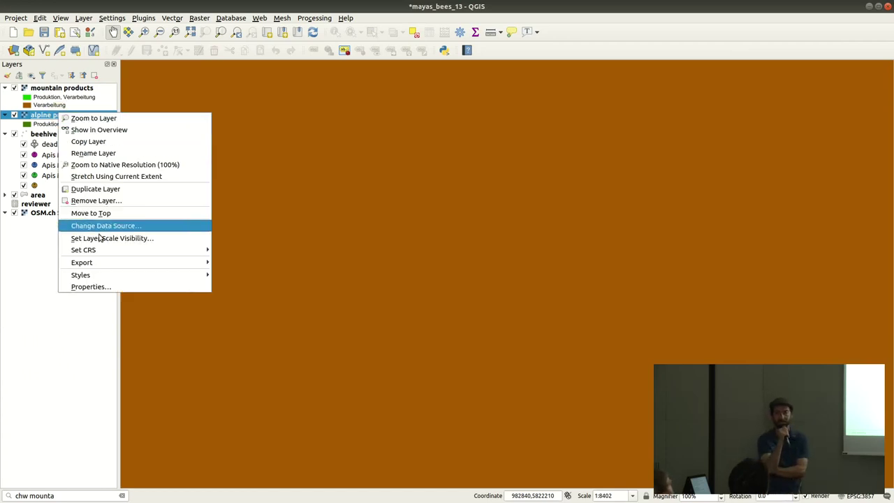
click(93, 287)
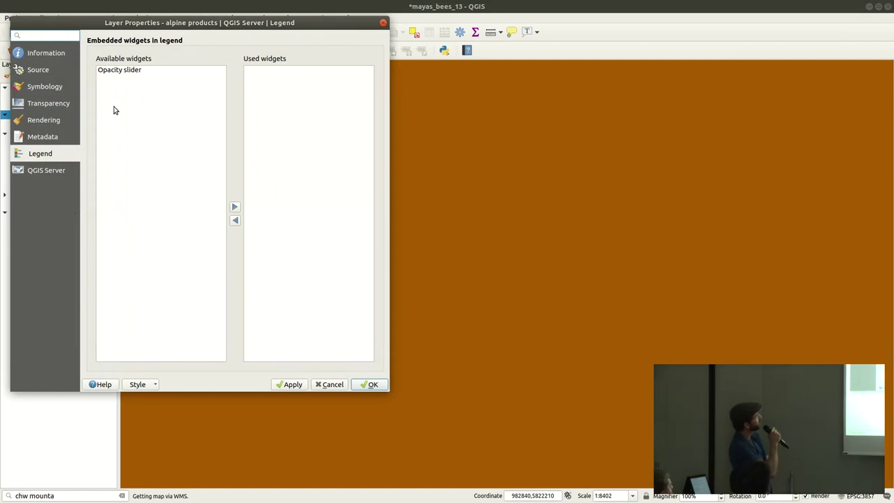
click(126, 76)
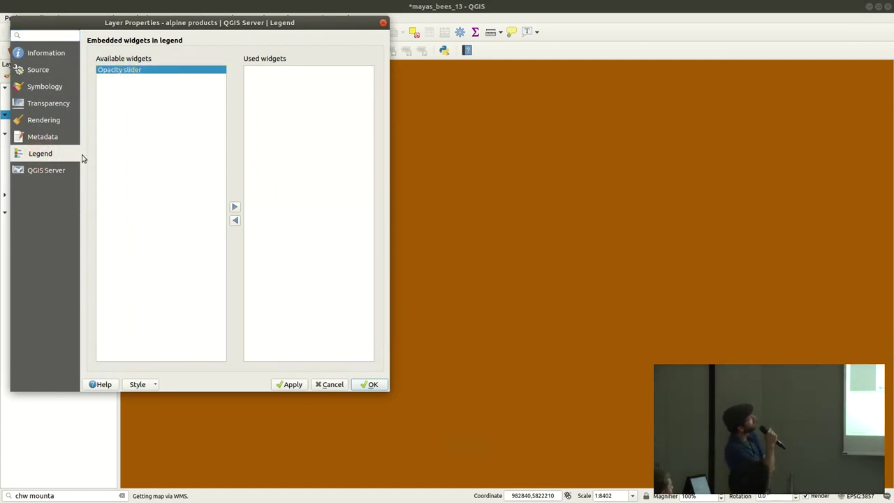
click(234, 208)
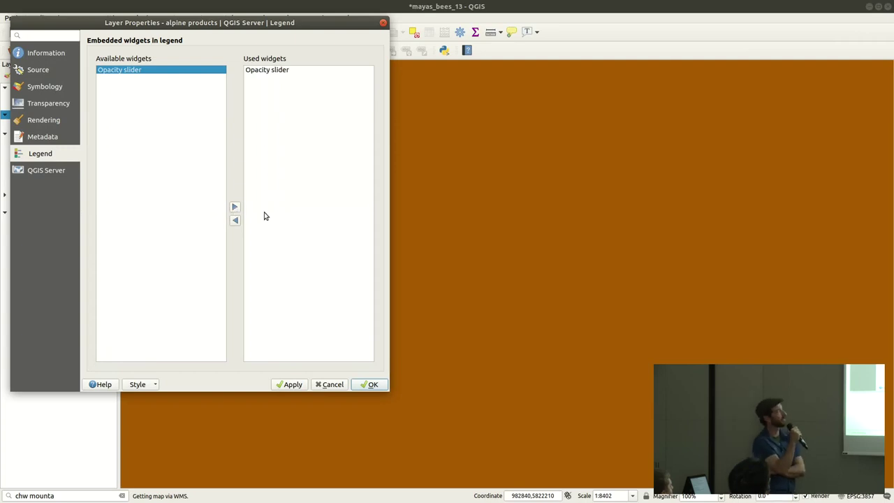
click(364, 385)
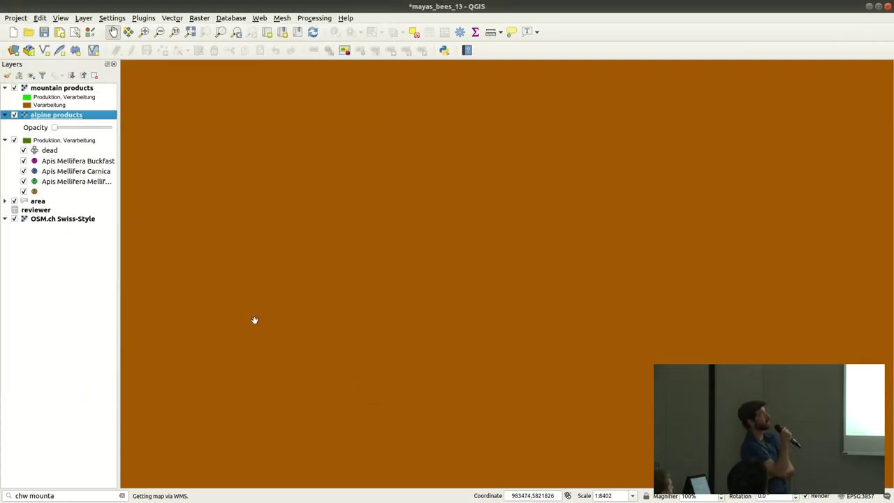
Step: Embed the opacity slider widget in the legend of the mountain products layer through its layer properties
click(64, 88)
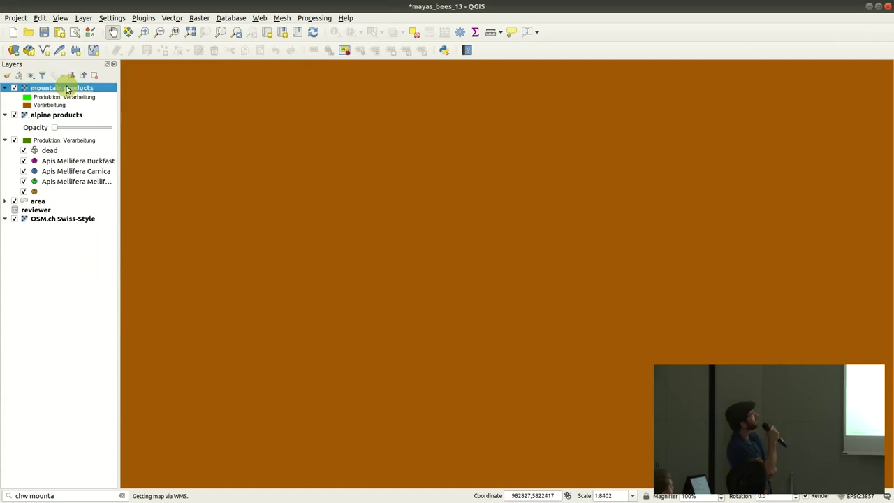
right_click(64, 88)
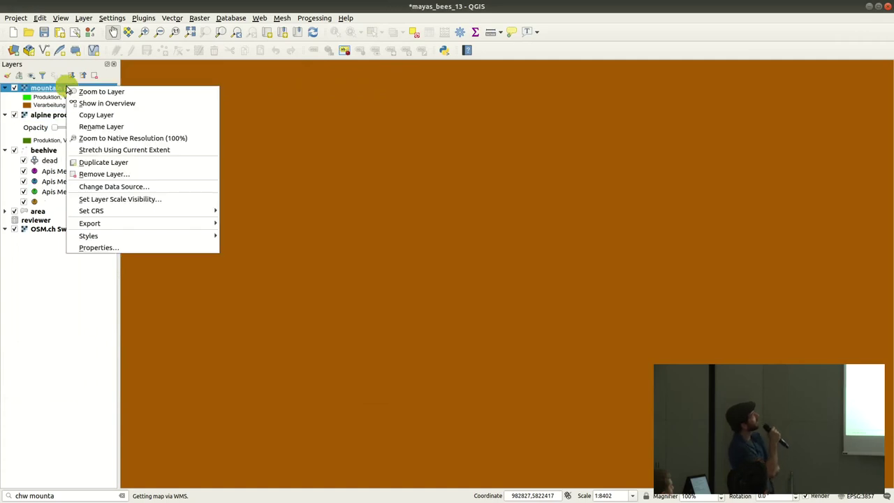
click(107, 246)
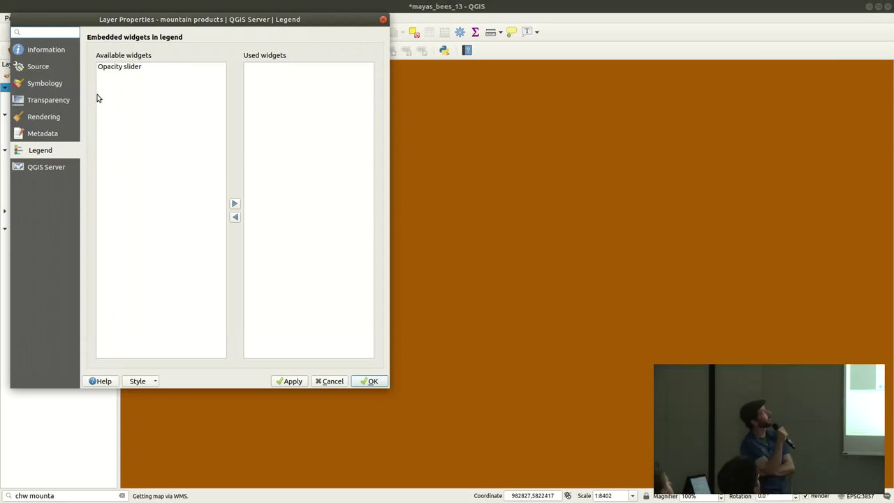
click(111, 68)
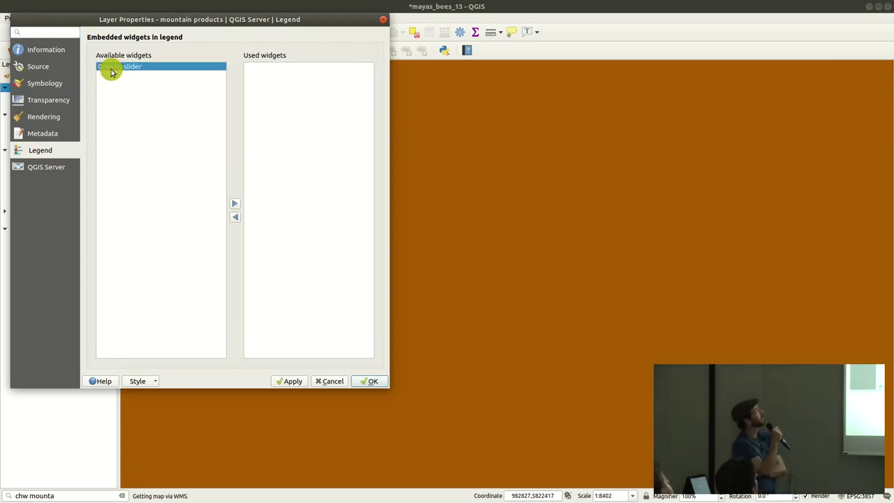
click(235, 204)
click(376, 383)
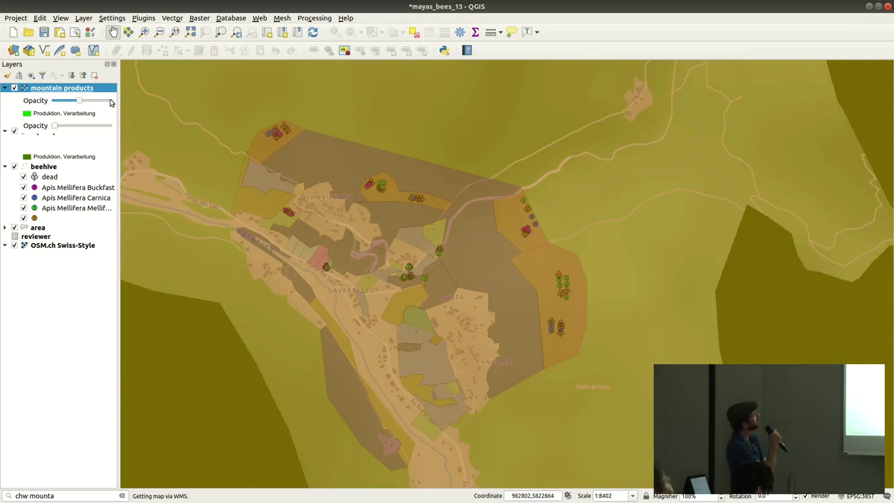
Step: Make the mountain products layer more transparent and the alpine products layer slightly transparent using their opacity sliders in the legend
drag(78, 103, 88, 103)
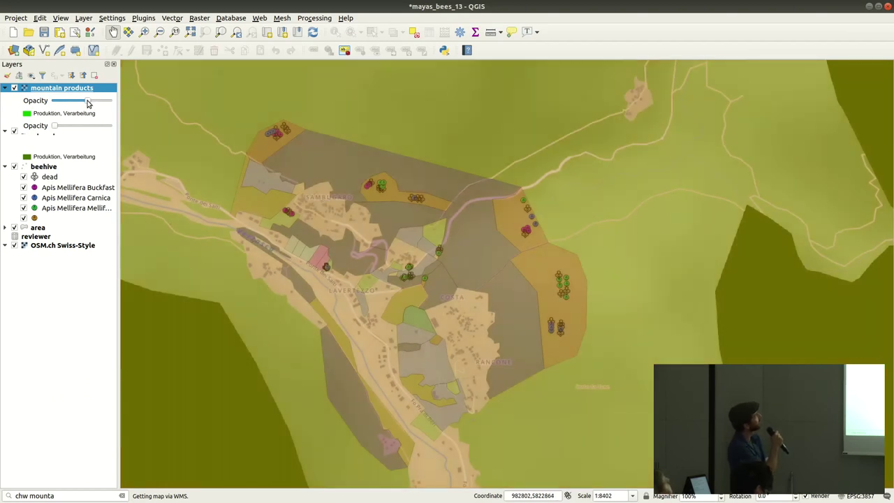
scroll(210, 205, down, 2)
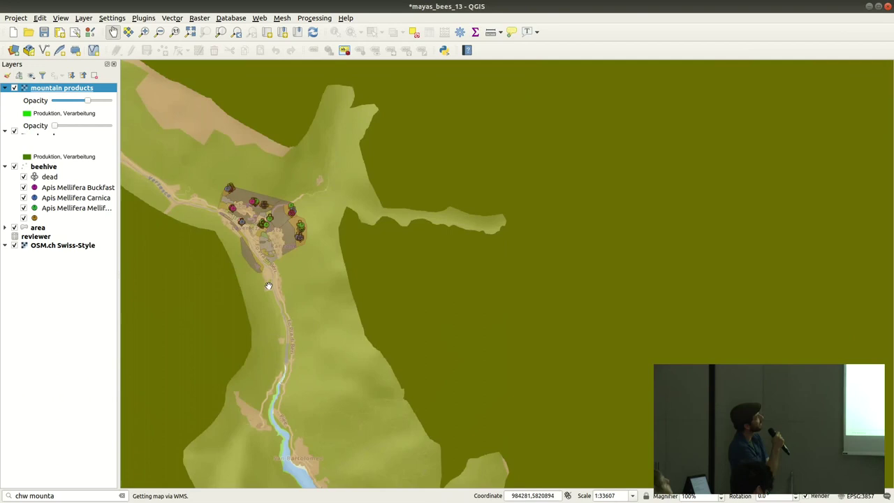
drag(270, 285, 356, 198)
scroll(356, 198, down, 2)
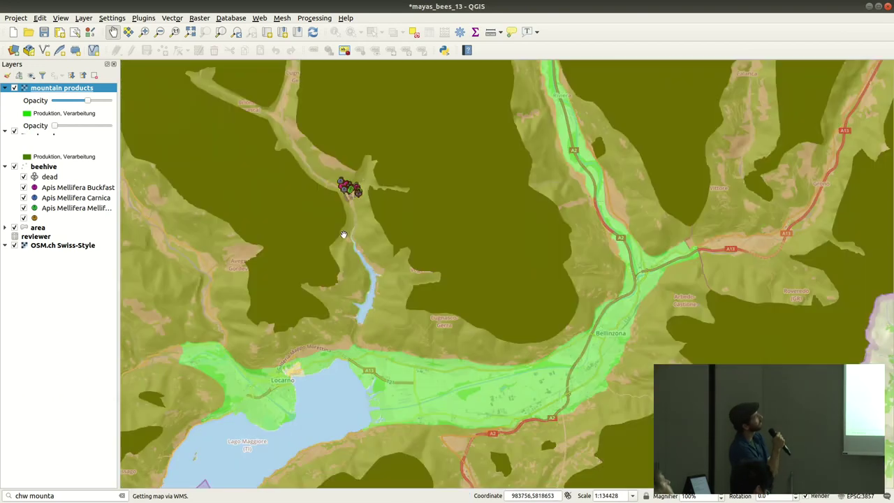
mouse_move(86, 101)
mouse_down()
mouse_move(102, 102)
mouse_move(69, 102)
mouse_move(93, 103)
mouse_up()
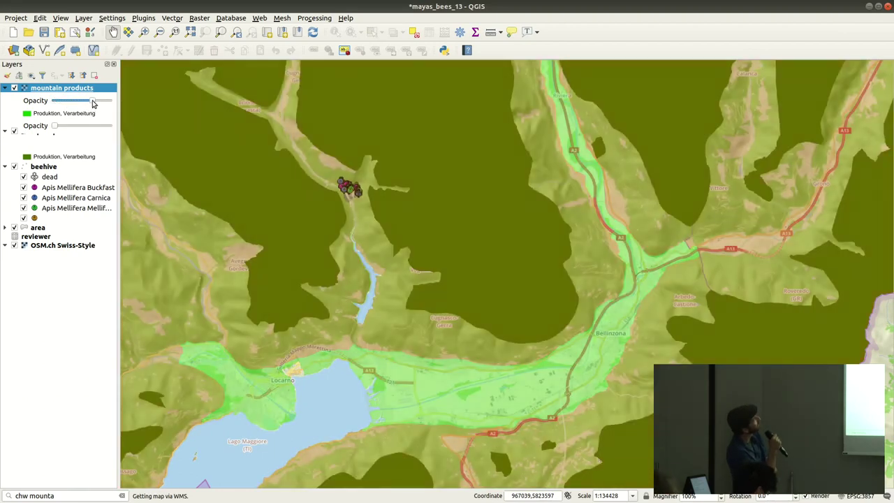
mouse_move(59, 128)
mouse_down()
mouse_move(79, 130)
mouse_move(56, 130)
mouse_up()
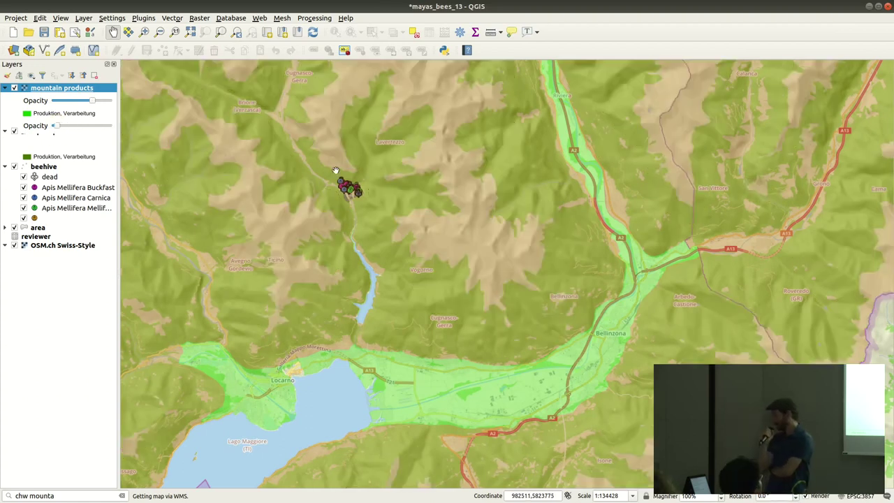
Step: Hide the mountain products and alpine products layers on the map around the beehives
scroll(350, 185, up, 3)
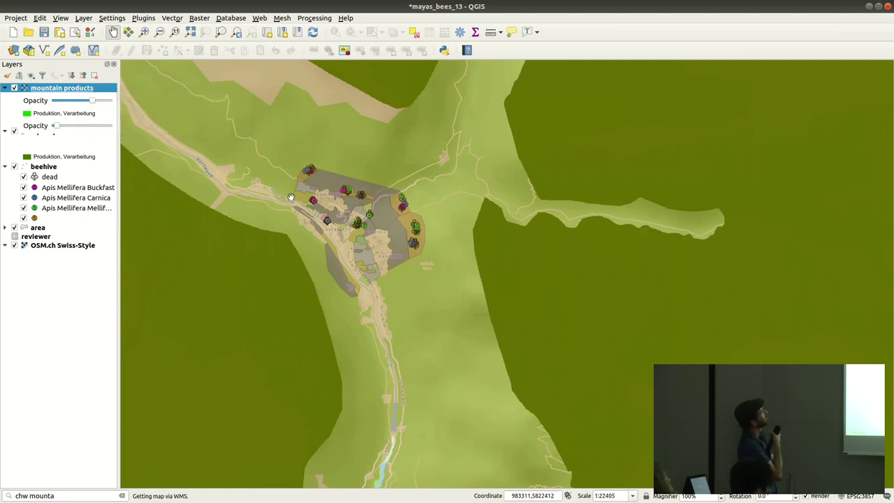
scroll(293, 198, up, 2)
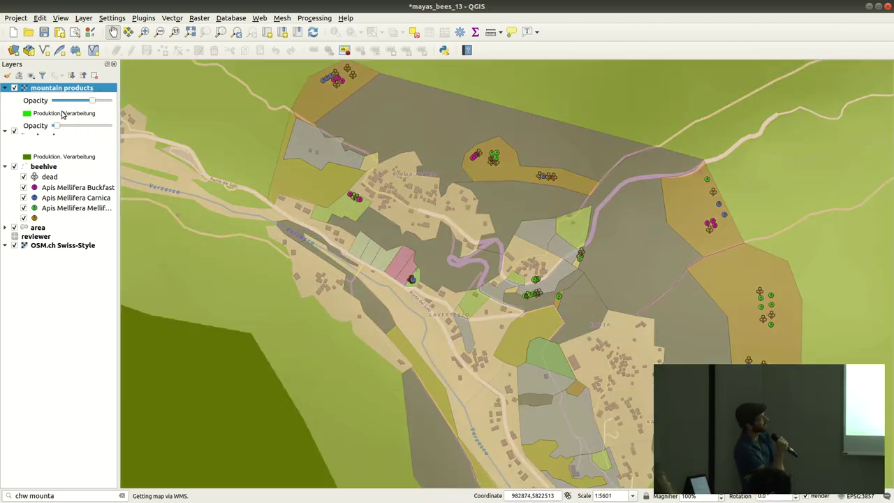
click(14, 88)
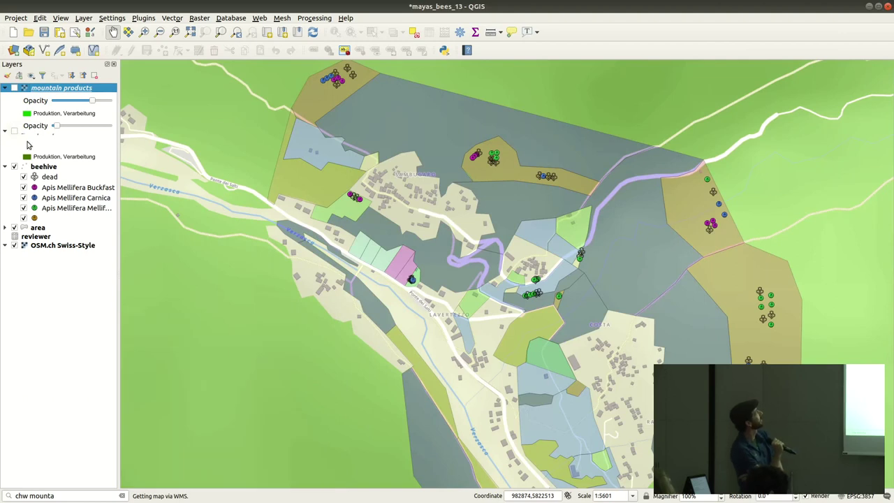
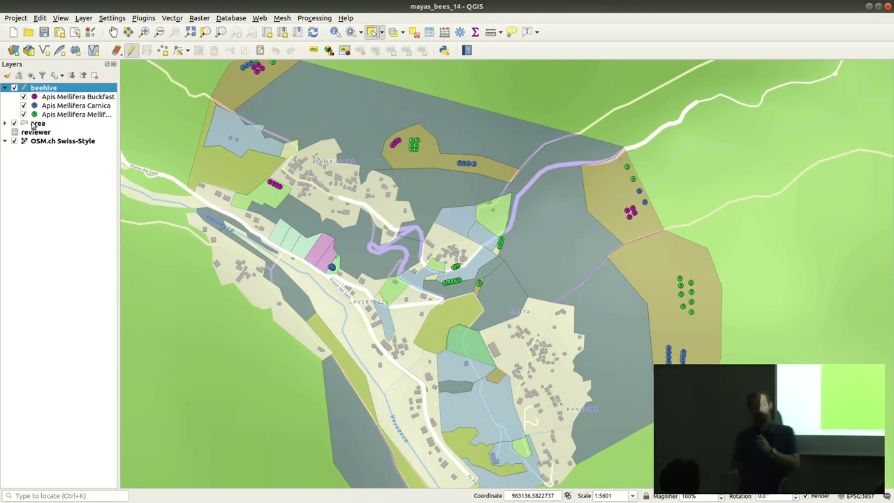
Step: Turn on single labels for the area layer, labelled with the plant_species field
click(32, 125)
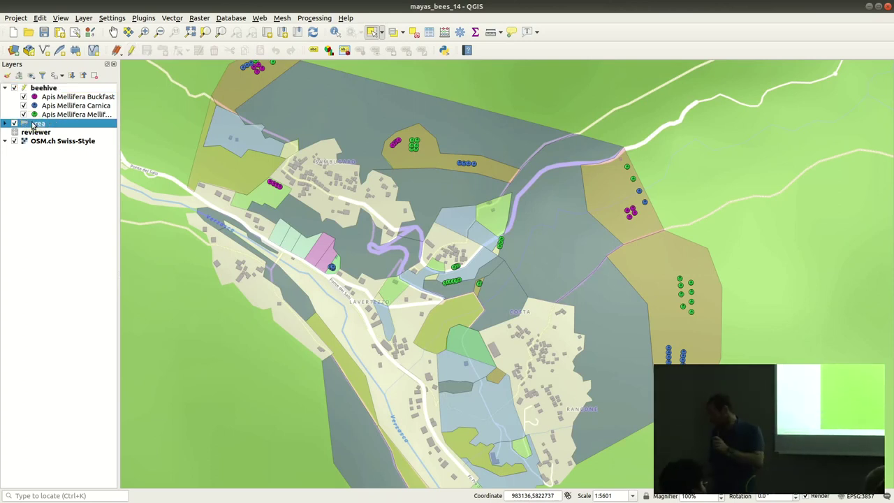
right_click(32, 125)
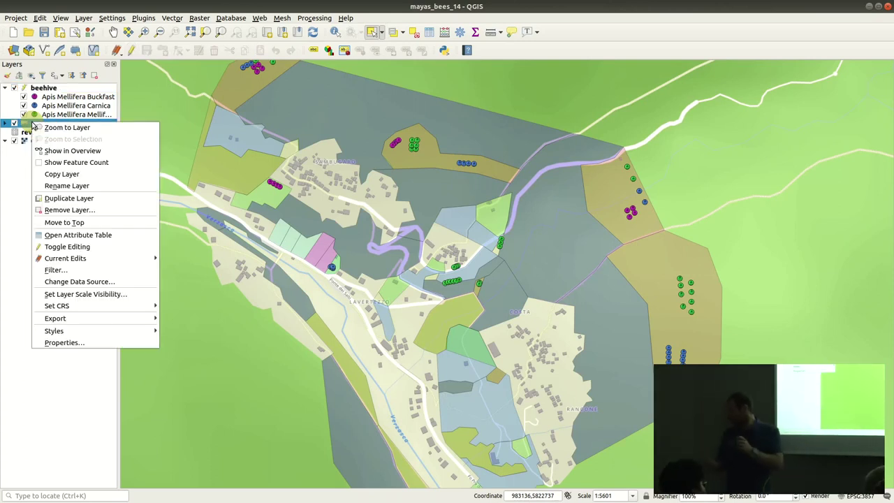
click(80, 343)
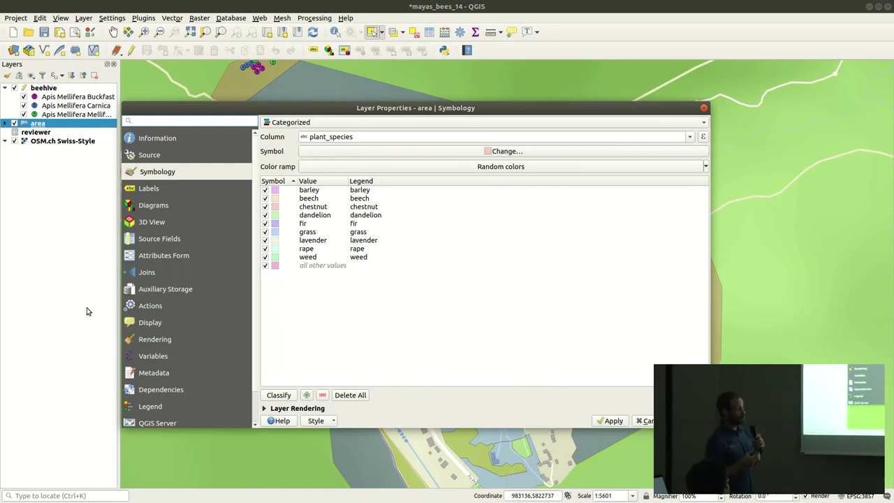
click(161, 188)
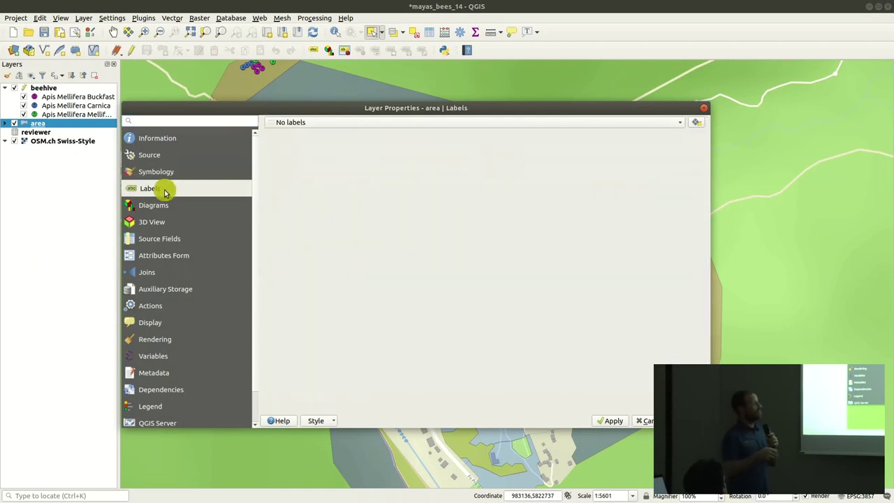
click(339, 125)
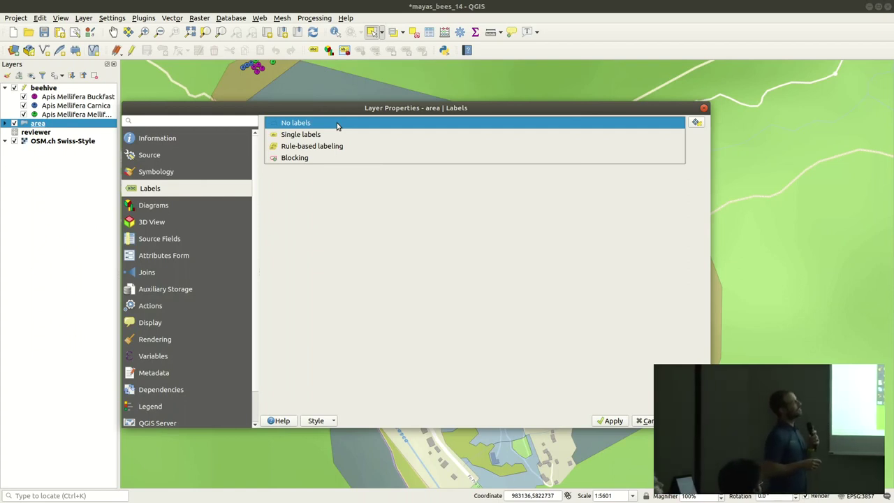
click(338, 135)
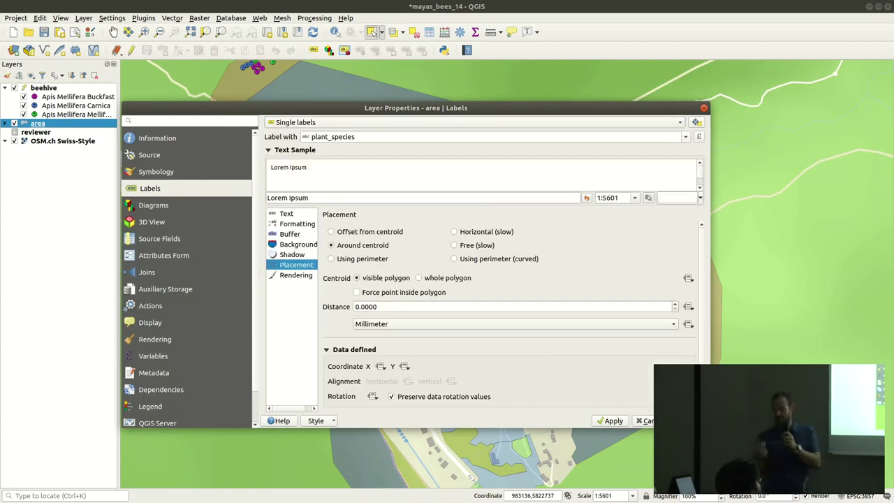
click(681, 421)
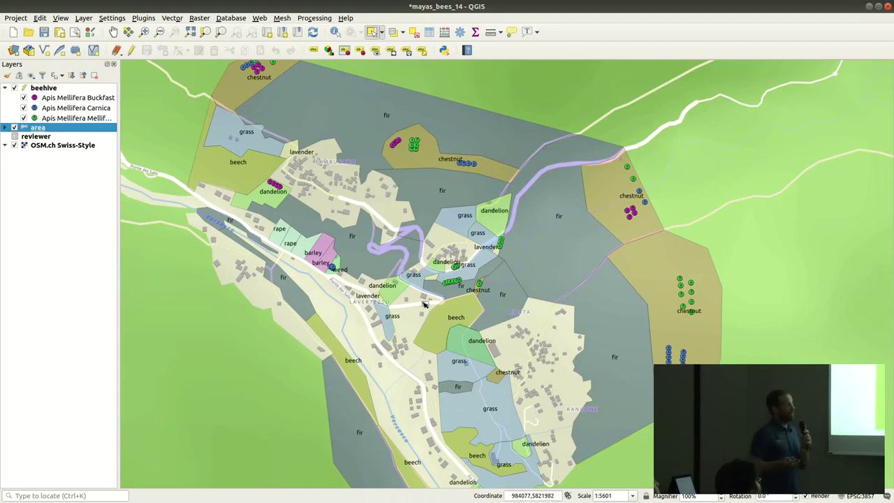
Step: Select the small lavender area below the dandelion patch, then instead the triangular lavender area containing three beehives
scroll(423, 305, up, 1)
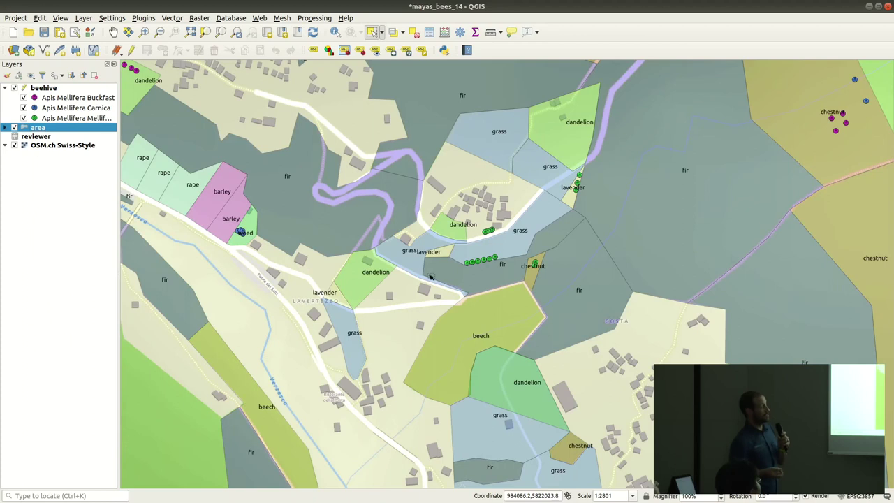
click(444, 255)
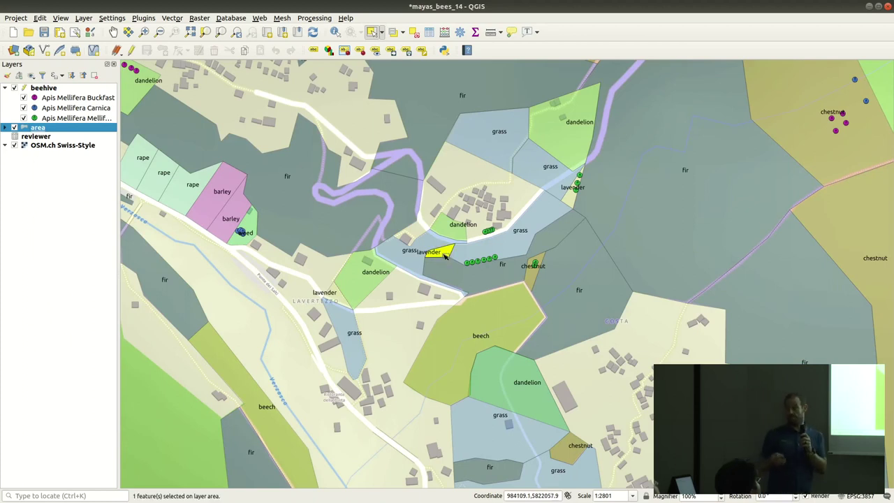
scroll(444, 255, up, 1)
click(701, 142)
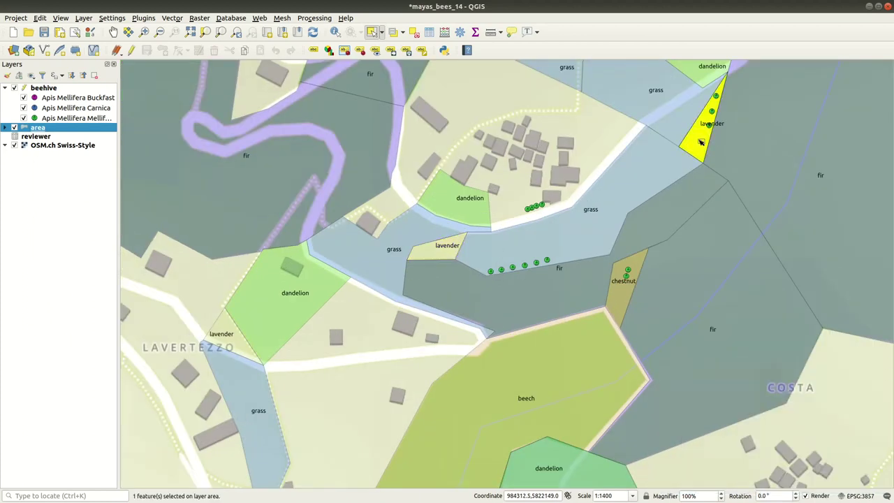
scroll(701, 141, down, 1)
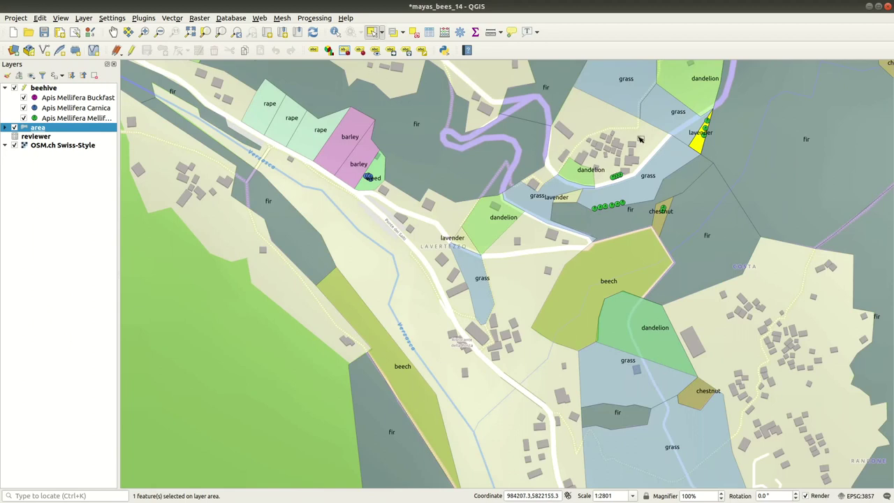
scroll(616, 165, up, 1)
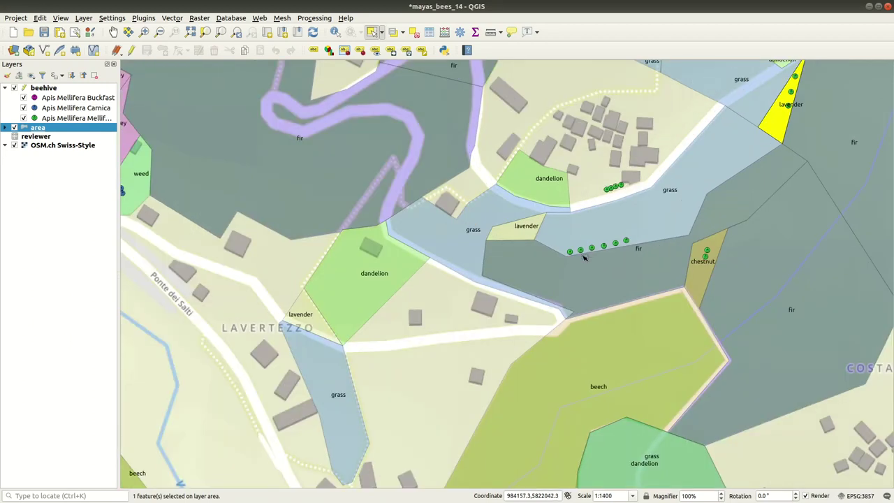
Step: In the beehive layer, select the row of six beehives along the fir boundary, then instead the three beehives in the triangular lavender area
click(45, 87)
drag(557, 230, 637, 267)
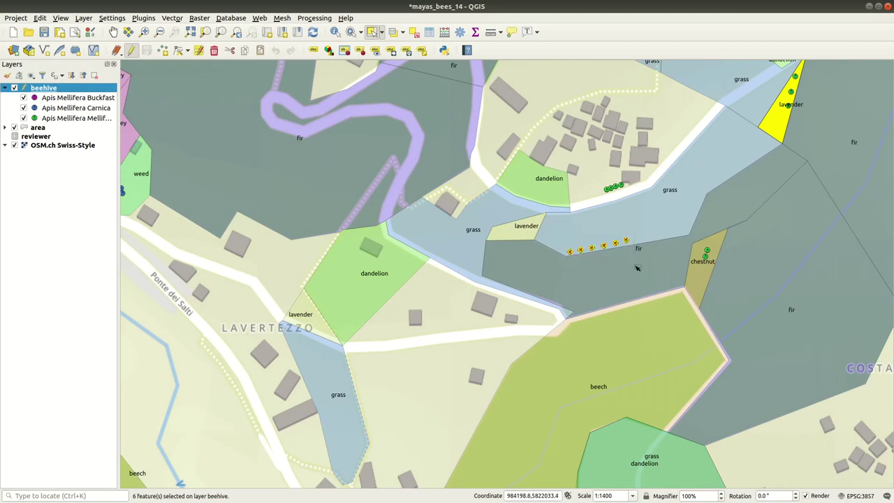
click(522, 234)
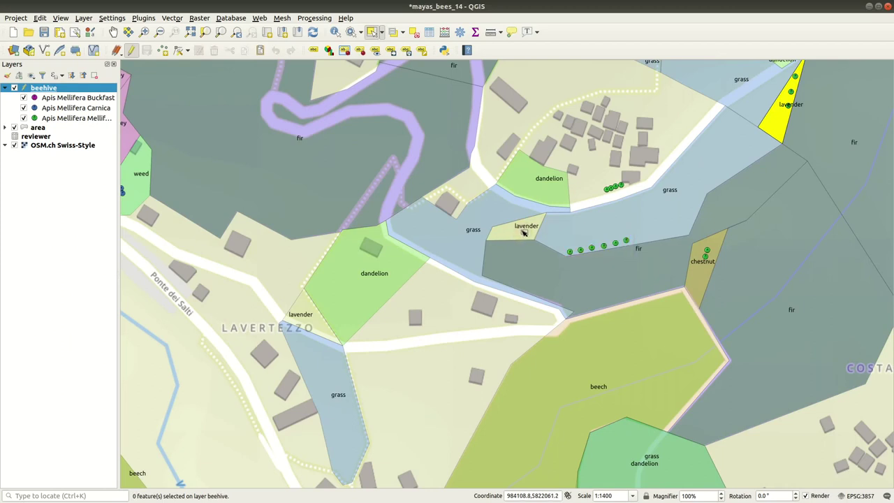
drag(787, 73, 801, 119)
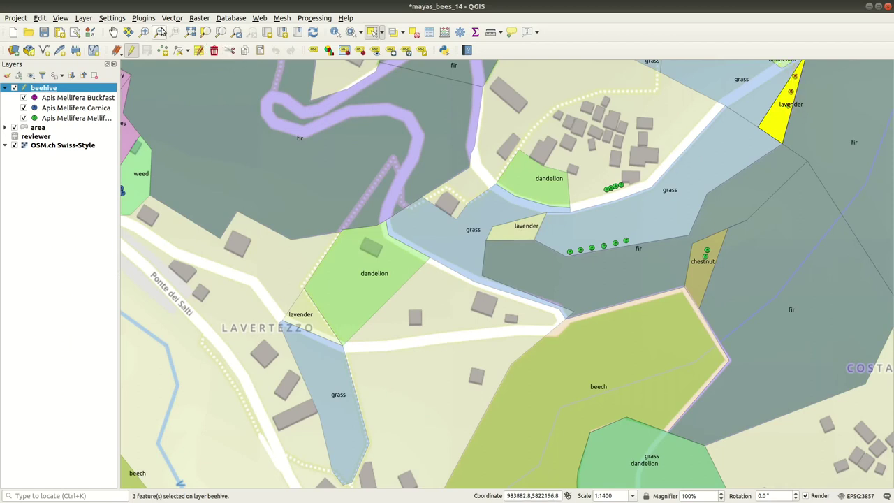
click(114, 31)
drag(742, 189, 555, 315)
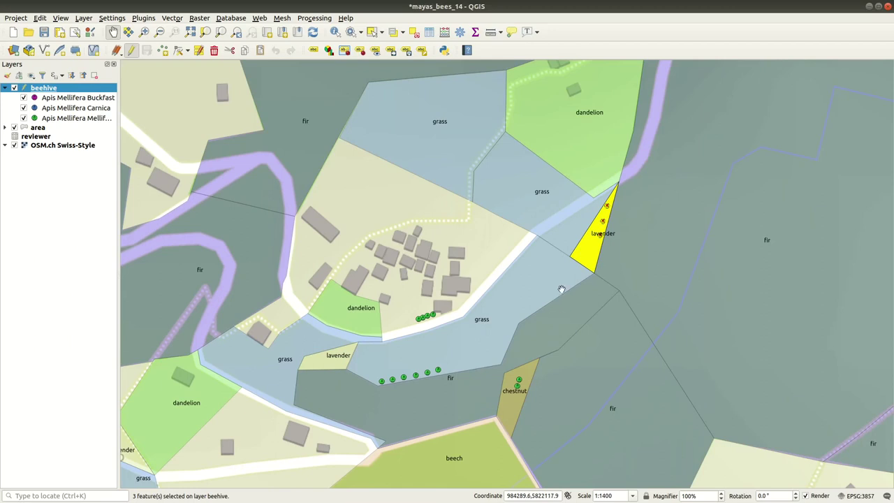
scroll(561, 289, up, 1)
scroll(582, 278, down, 1)
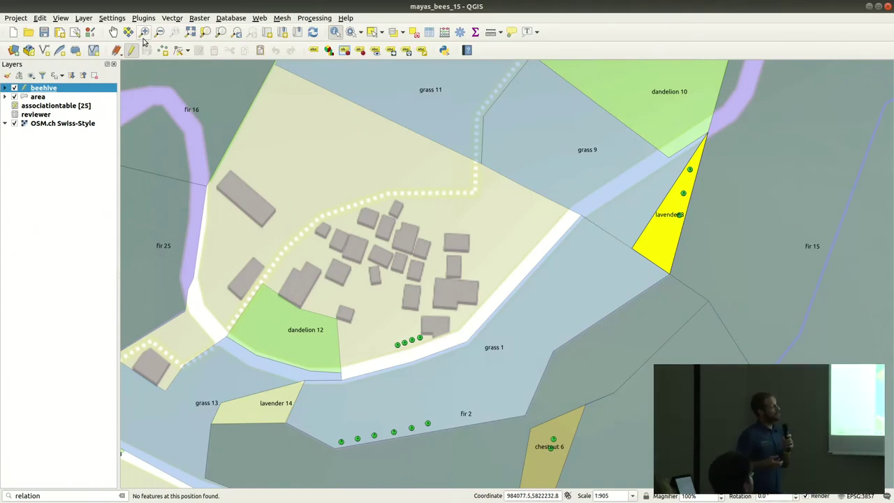
Step: Examine which numbered areas, such as grass 1, dandelion 12, grass 13 and lavender 14, surround the beehives near the village houses
click(113, 33)
drag(353, 351, 421, 293)
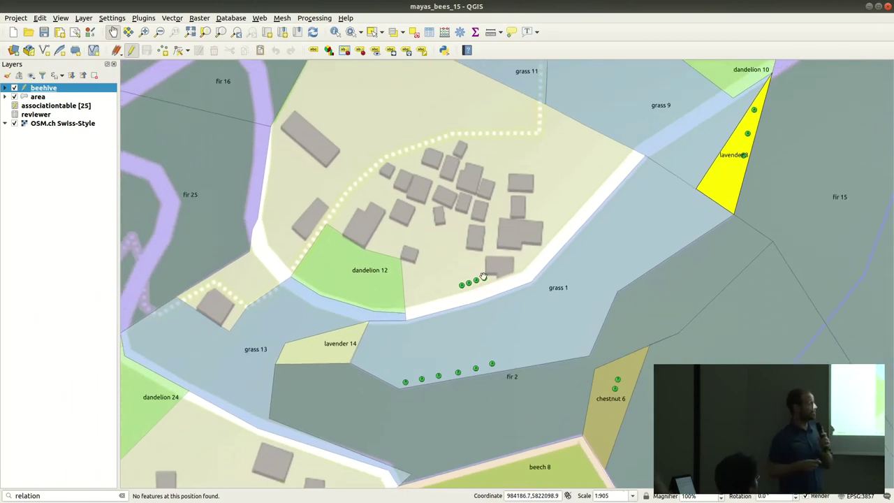
scroll(483, 278, up, 1)
click(482, 278)
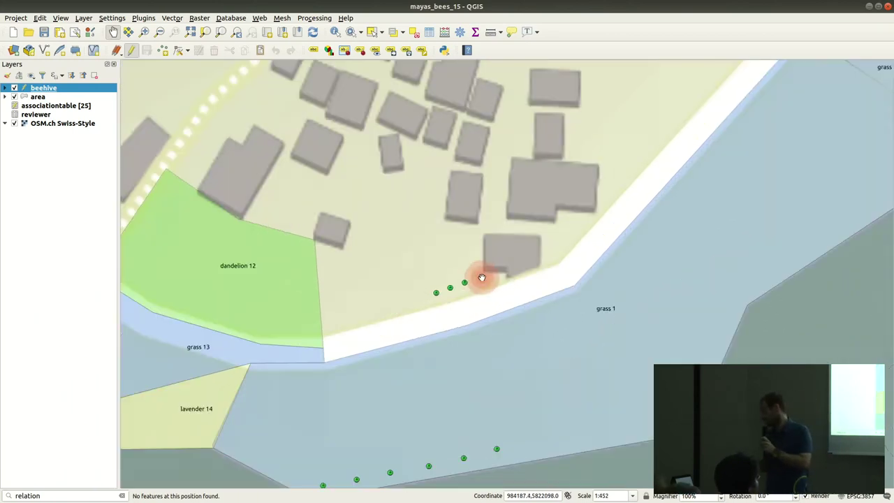
click(544, 347)
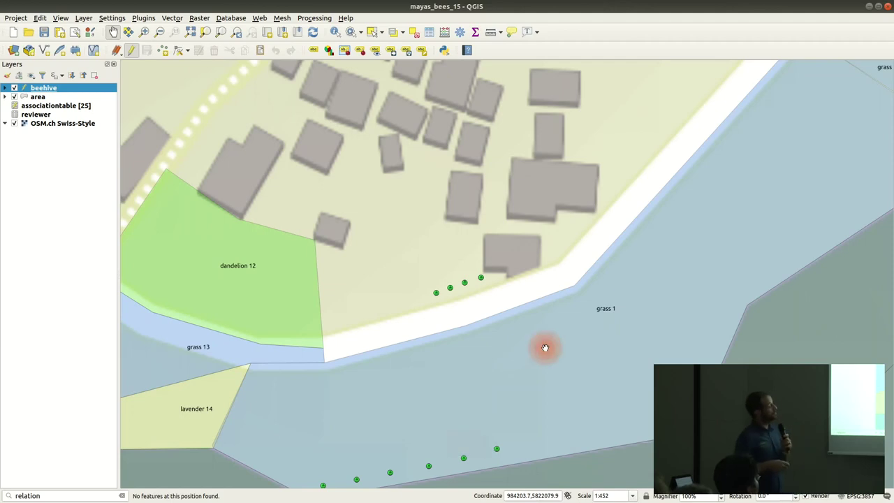
click(274, 292)
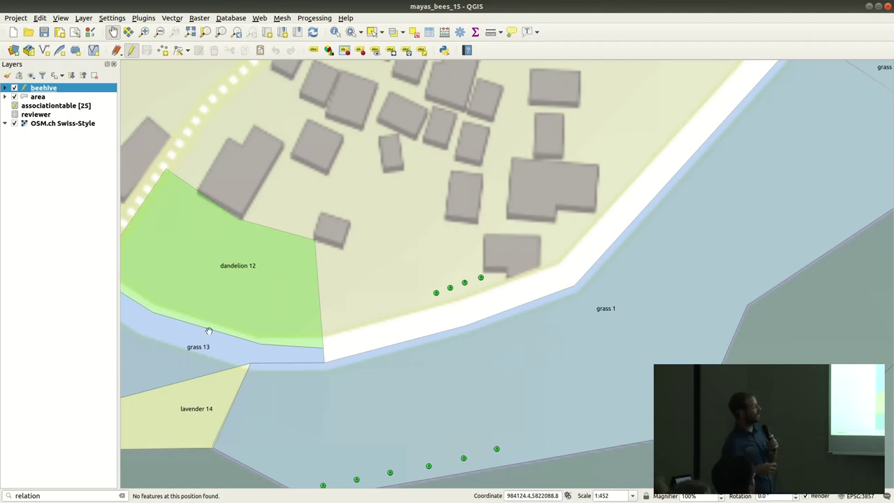
click(185, 405)
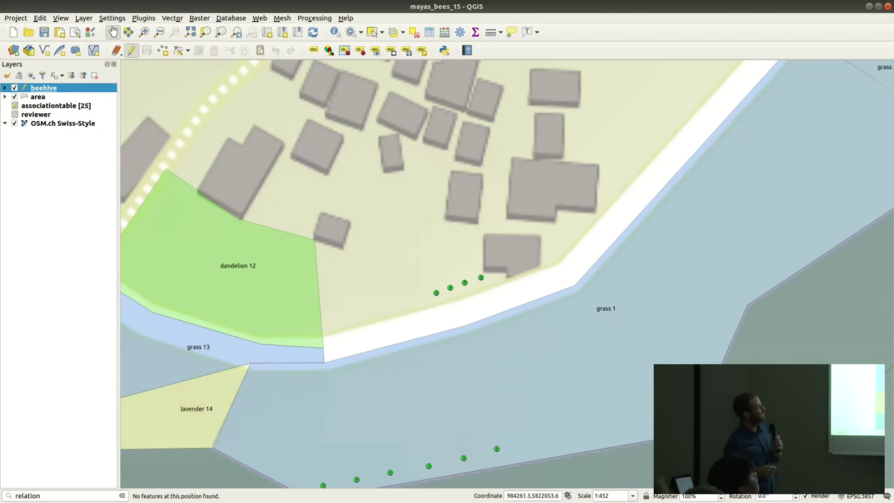
drag(783, 482, 726, 394)
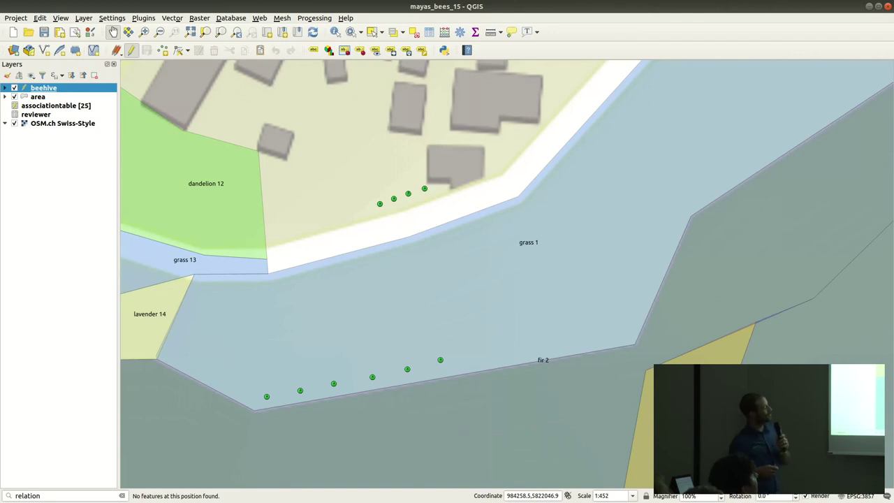
drag(463, 258, 500, 325)
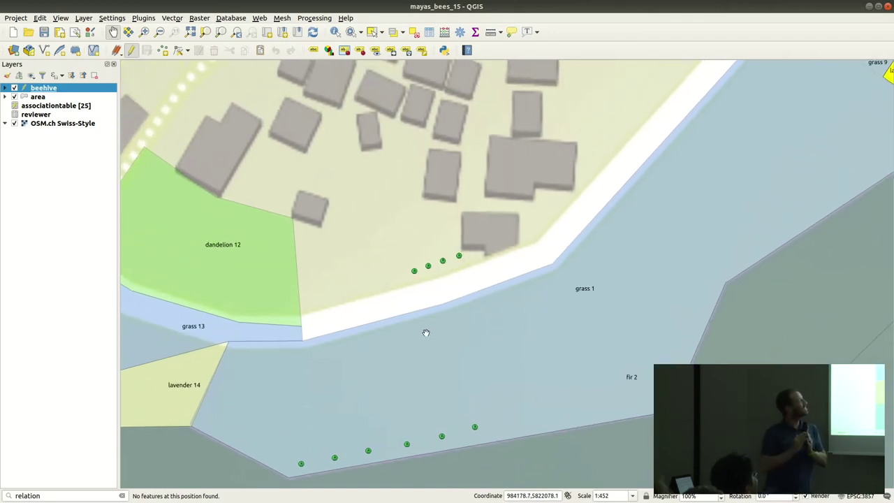
Step: Open the attribute table of the associationtable layer and sort its records by beehive_id
click(61, 107)
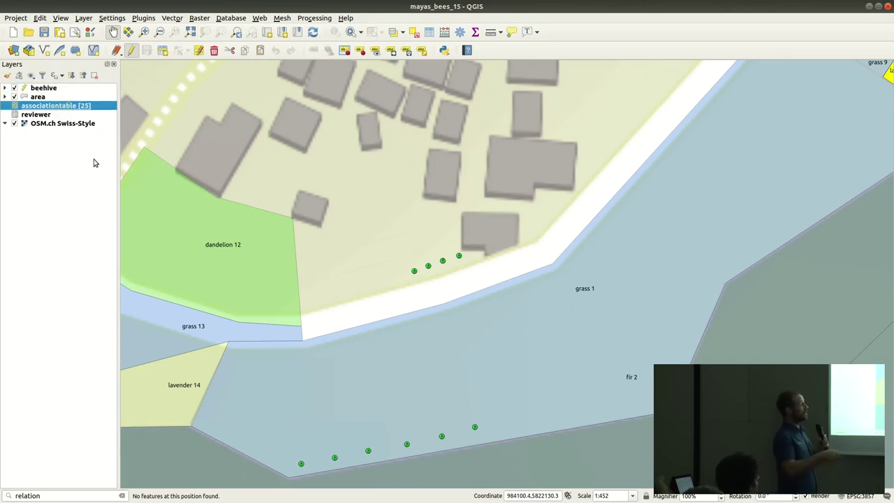
right_click(52, 107)
click(67, 179)
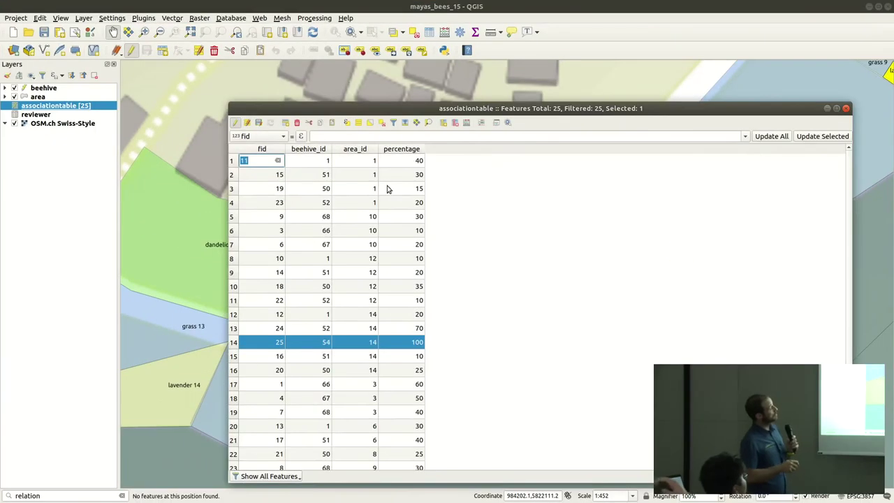
click(299, 150)
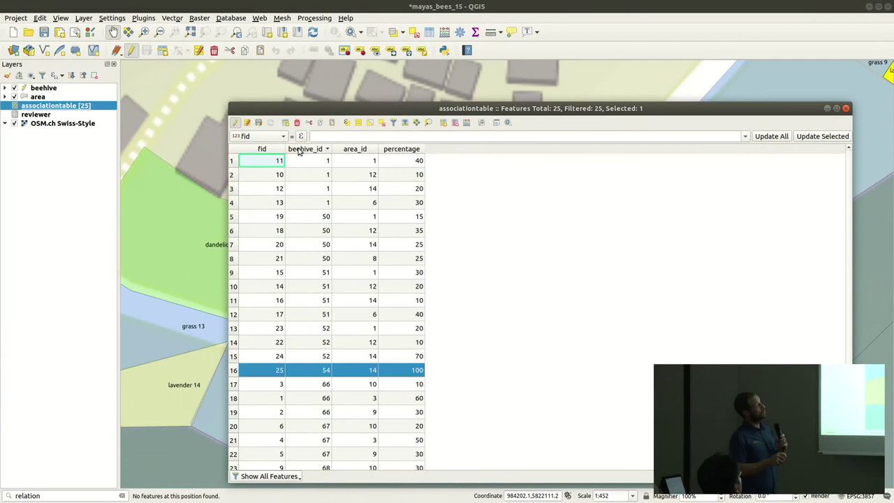
click(351, 149)
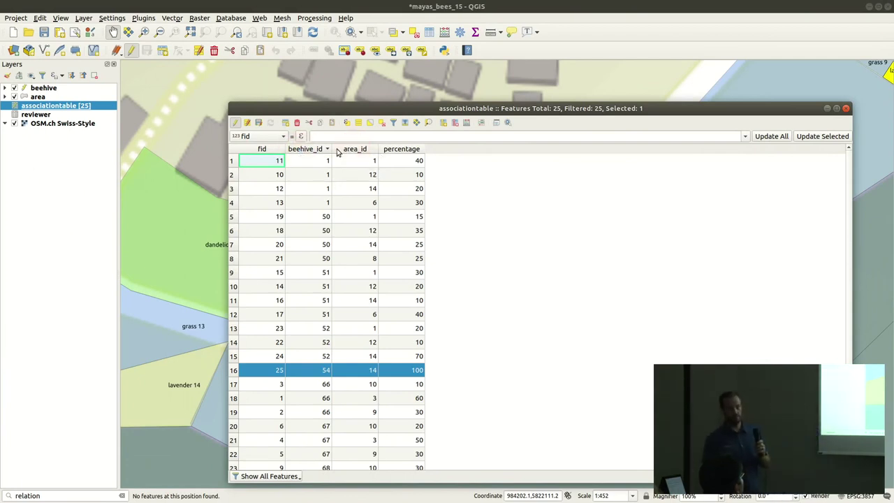
Step: Select the four association records of beehive 1 to review their areas and percentages, and close the table
click(418, 162)
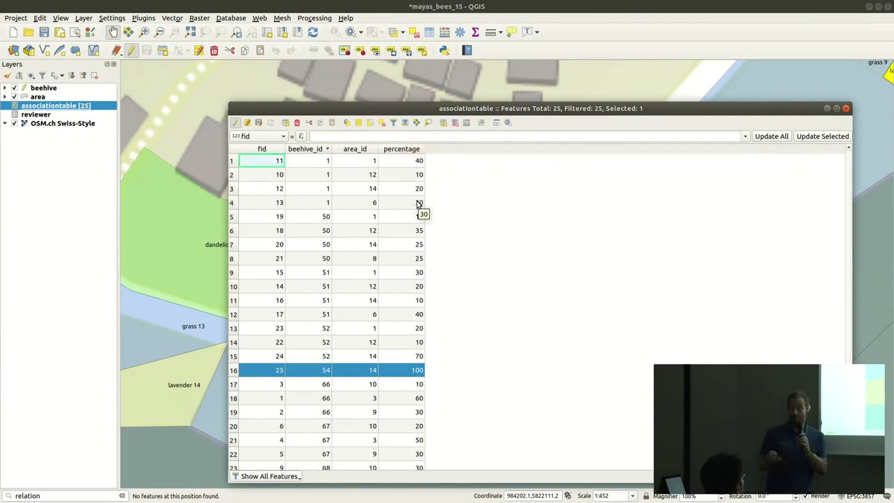
drag(233, 162, 233, 202)
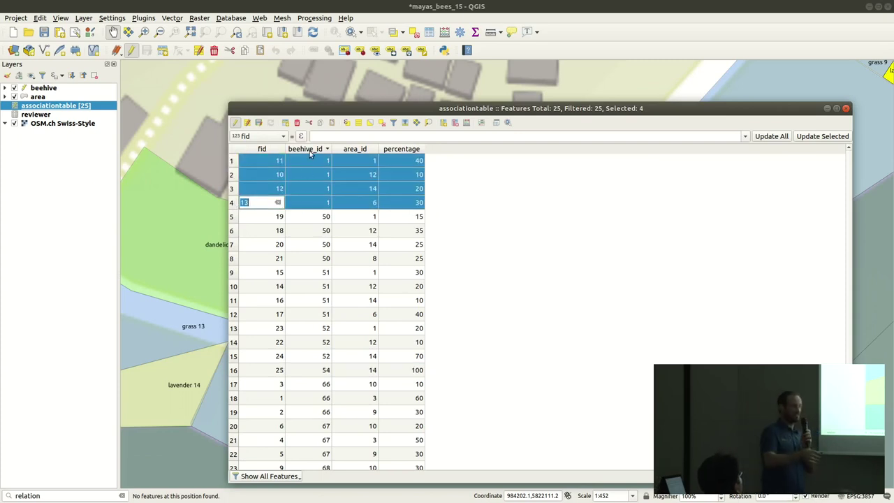
key(Escape)
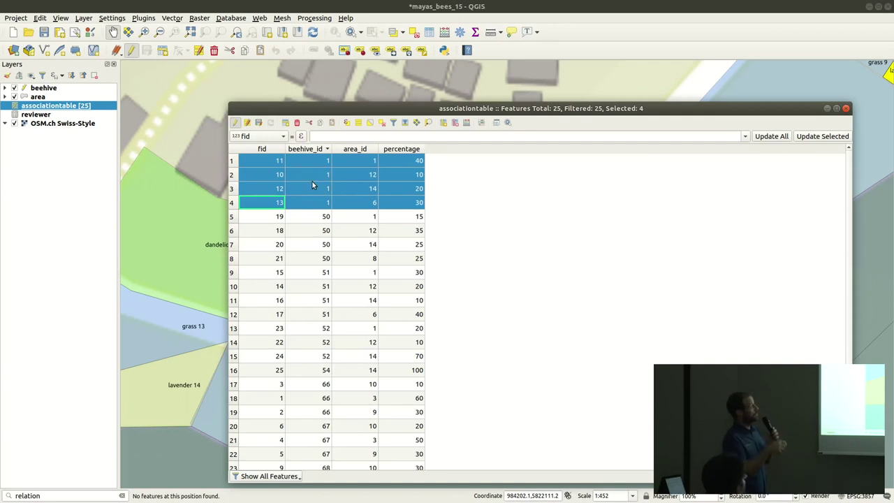
click(846, 109)
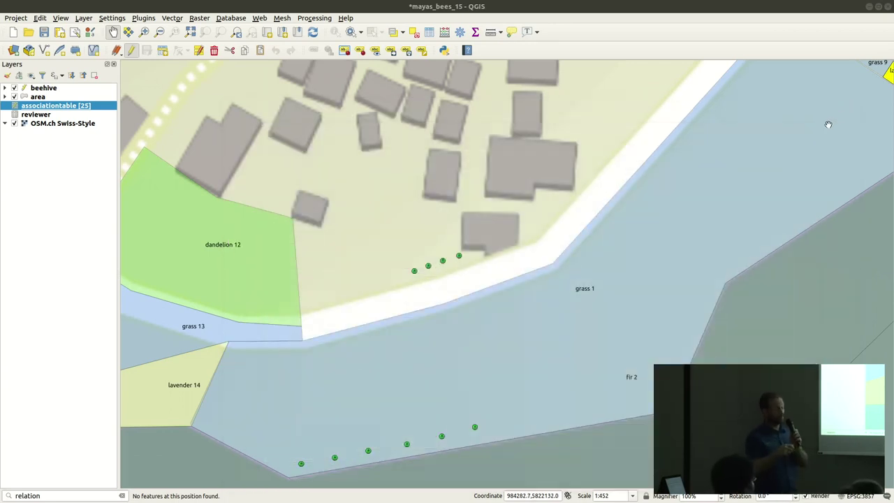
Step: Find the project's Relations settings by searching the locator for "Relation" and open them
click(121, 496)
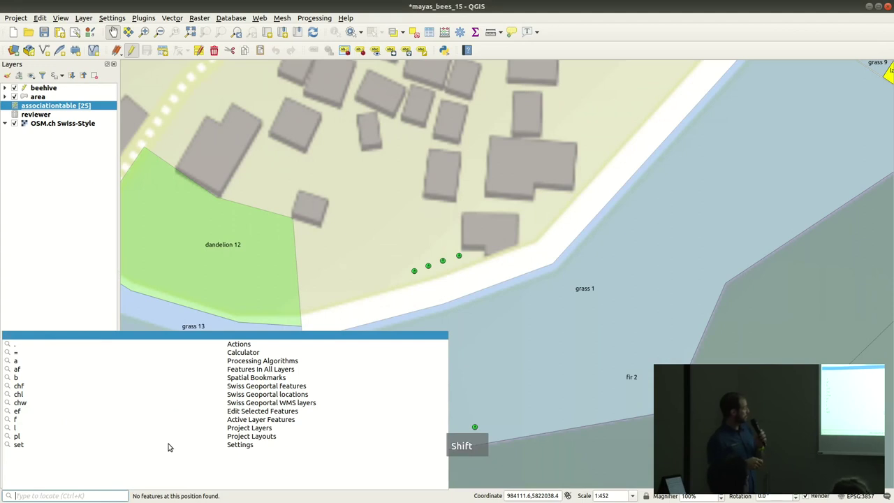
text(Relation)
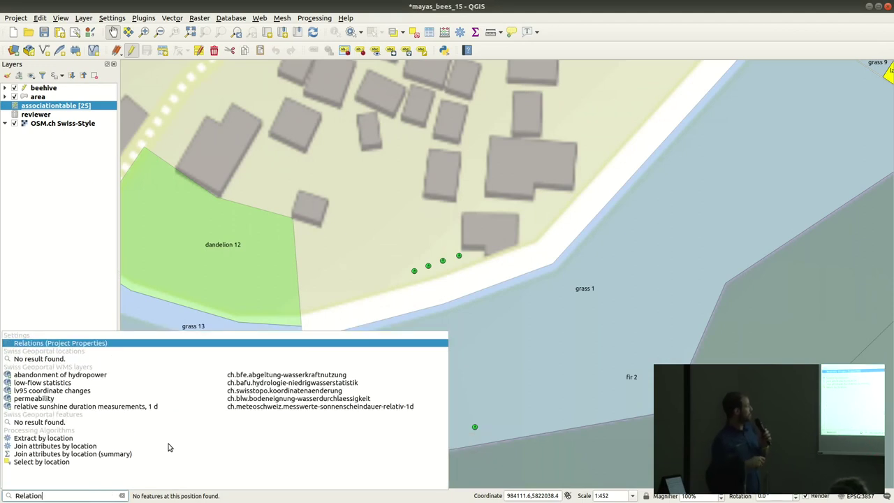
click(115, 343)
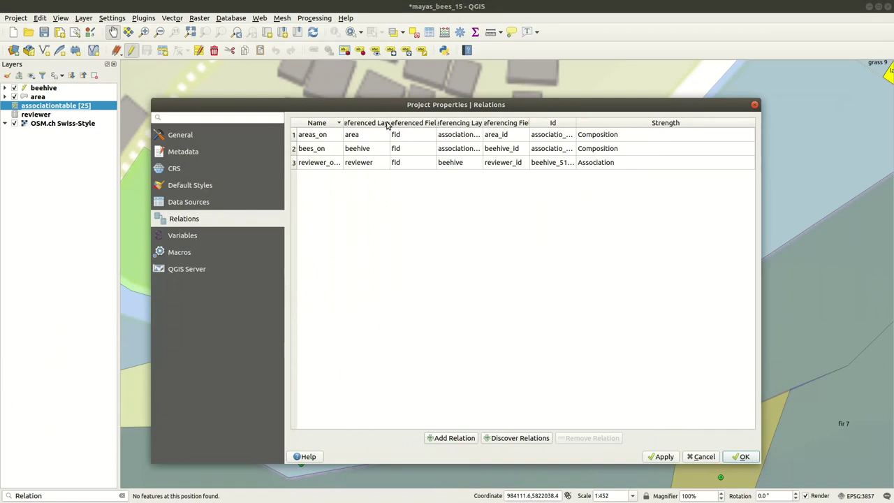
Step: Widen the relations table's columns and review how areas_on links the area layer's fid to area_id in associationtable
drag(390, 122, 622, 123)
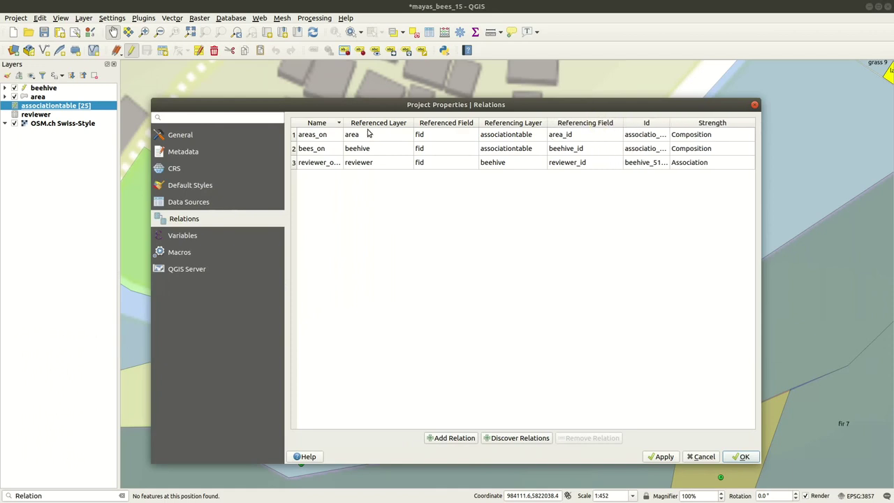
click(371, 135)
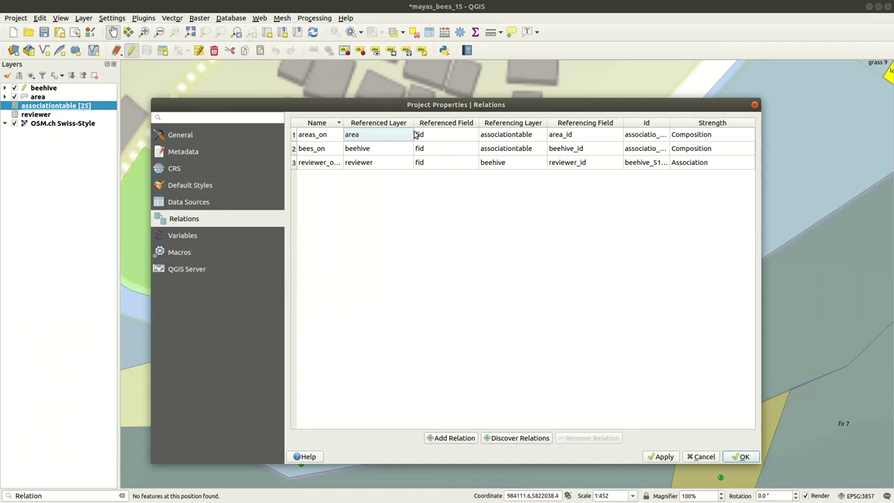
click(490, 134)
click(444, 138)
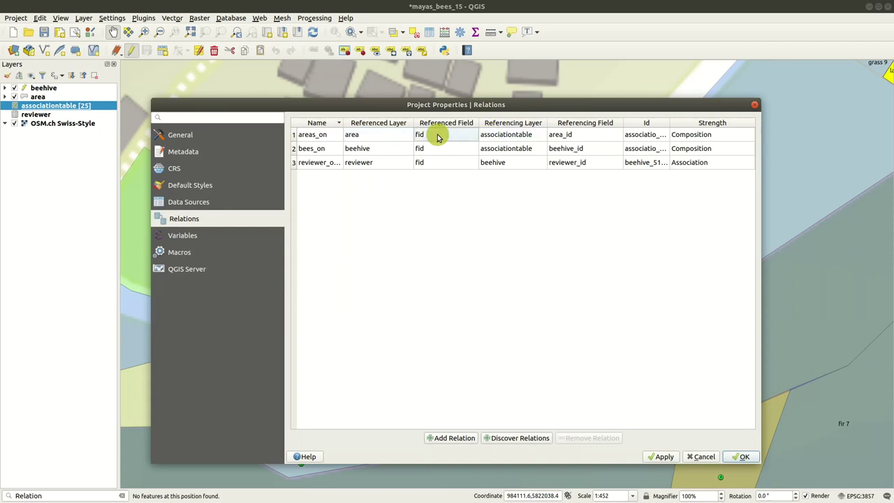
click(569, 136)
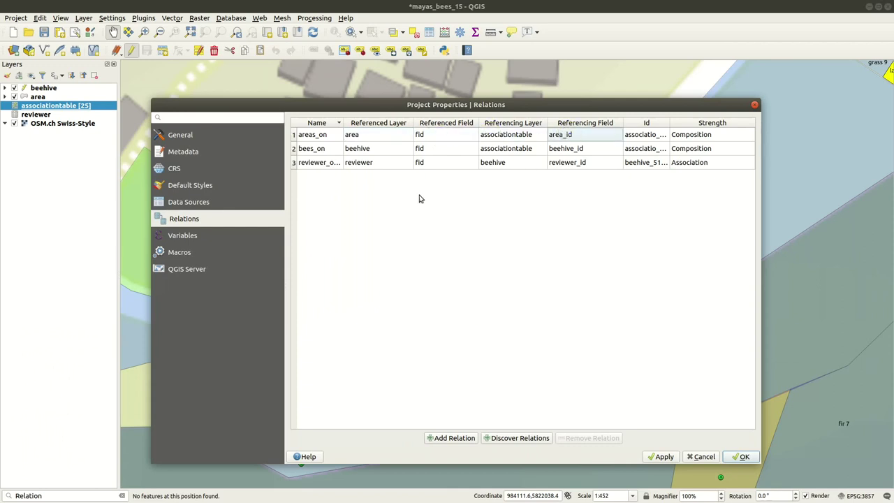
Step: Review the fields linked by the bees_on relation, compare the strengths of the relations, and close the project properties
click(385, 153)
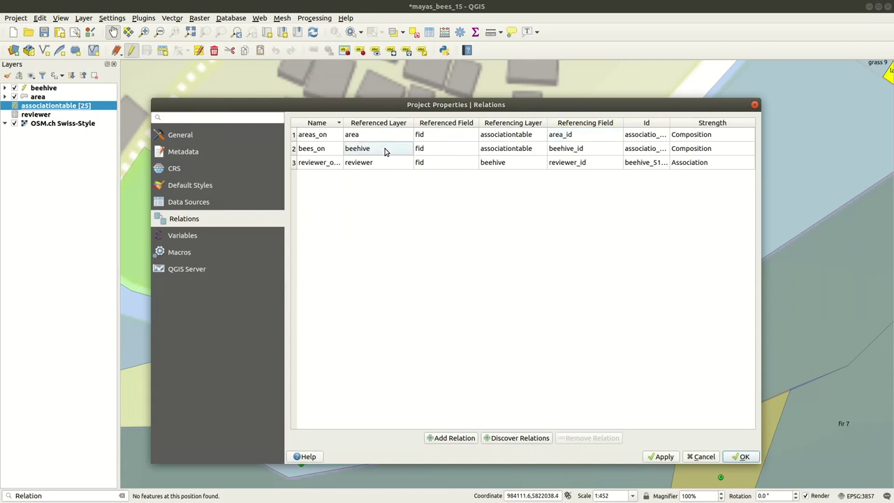
click(424, 153)
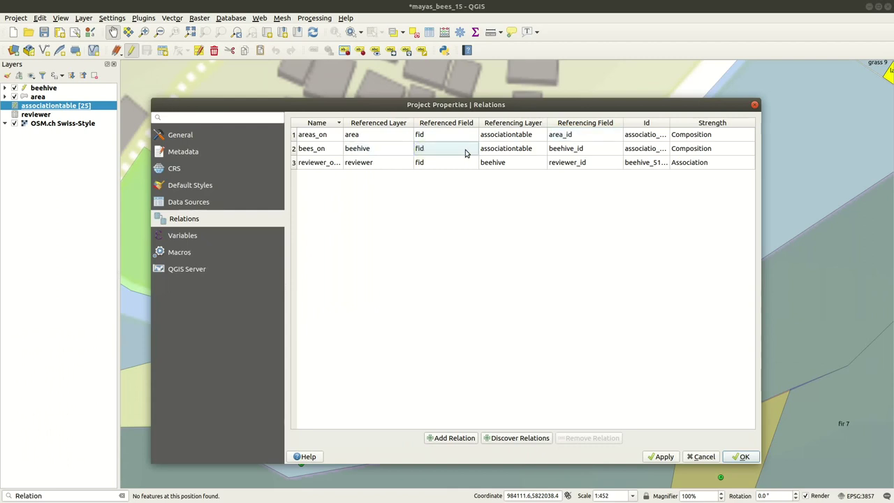
click(491, 150)
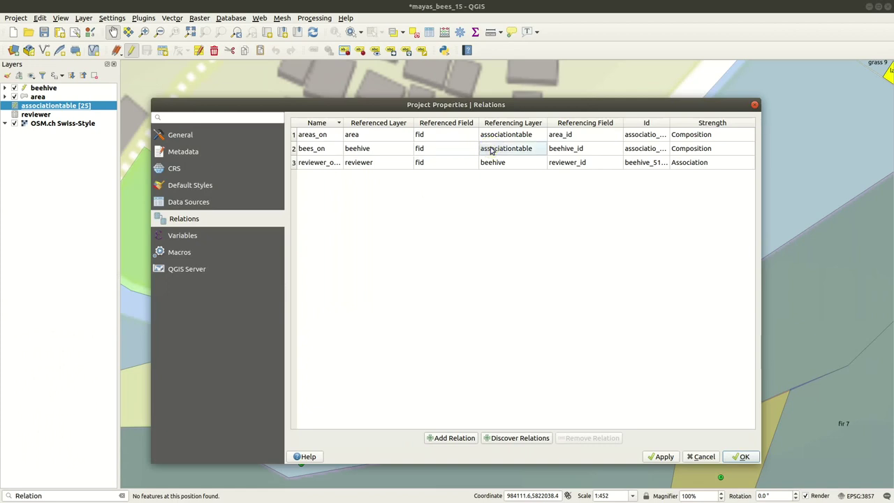
click(563, 148)
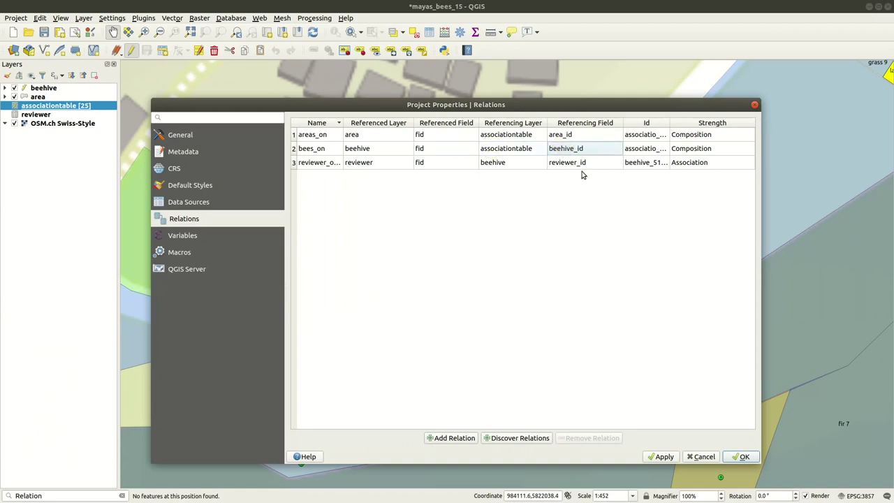
click(691, 143)
click(689, 165)
click(743, 457)
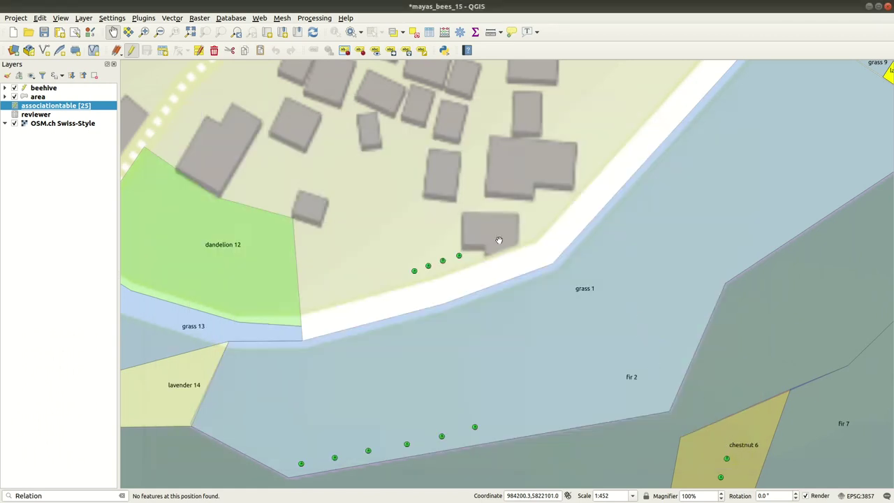
Step: Open the beehive layer's attributes form settings and select the bees_on relation placed under The Bees Food
click(42, 89)
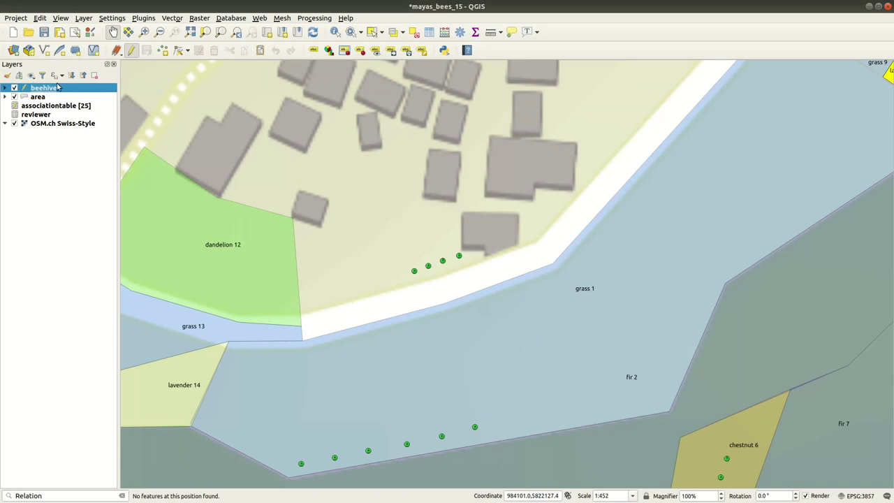
right_click(59, 86)
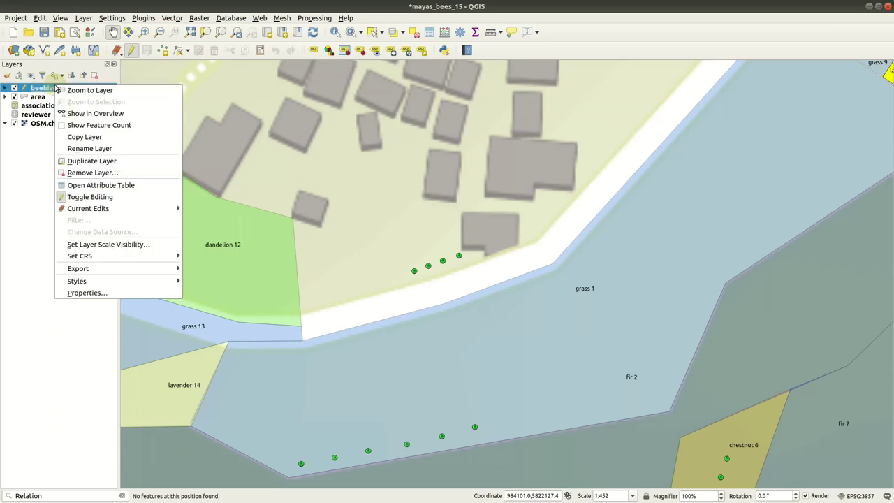
click(86, 292)
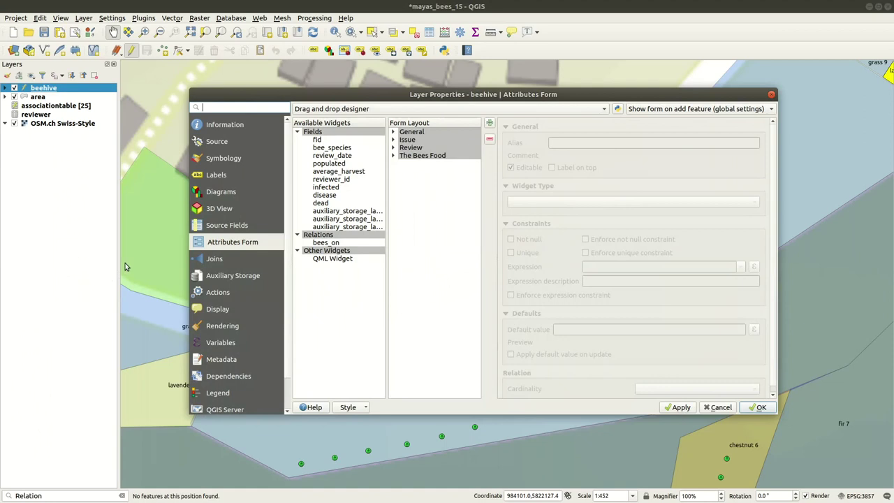
click(419, 156)
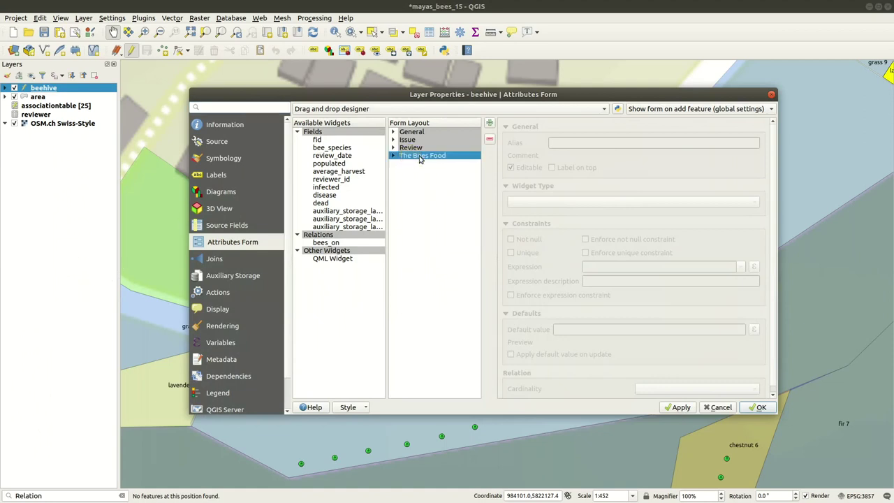
click(392, 157)
click(415, 164)
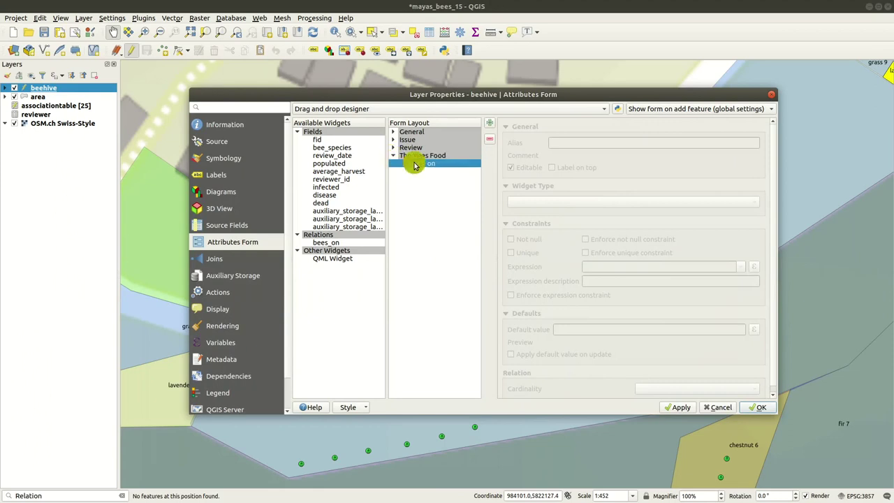
click(334, 243)
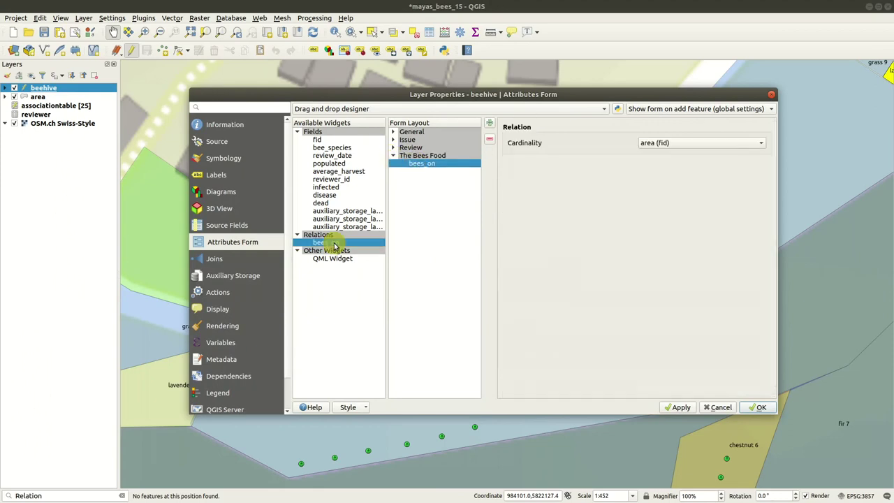
Step: Try the Many to one relation cardinality for bees_on, set it back to area (fid), and confirm the layer properties
click(701, 145)
click(699, 128)
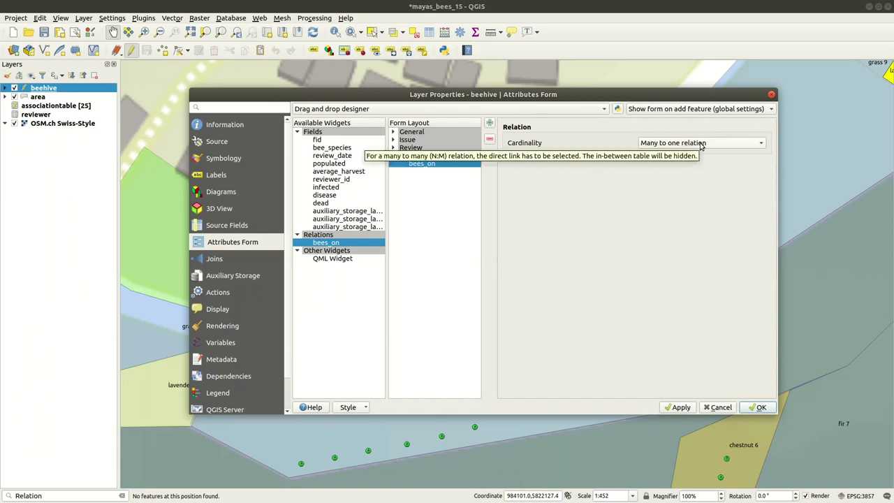
click(700, 145)
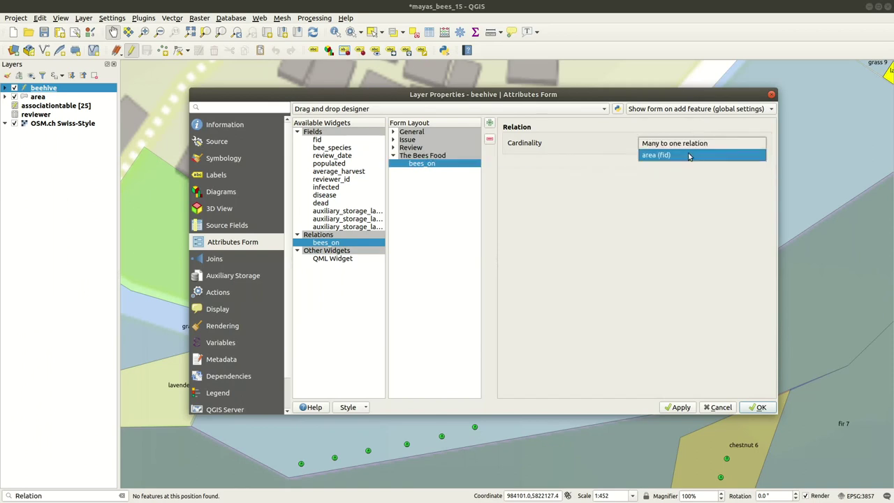
click(689, 155)
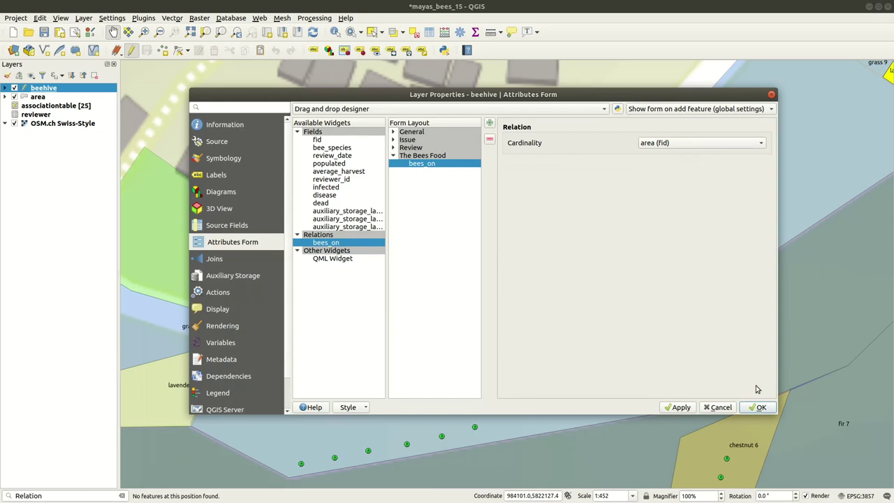
click(760, 408)
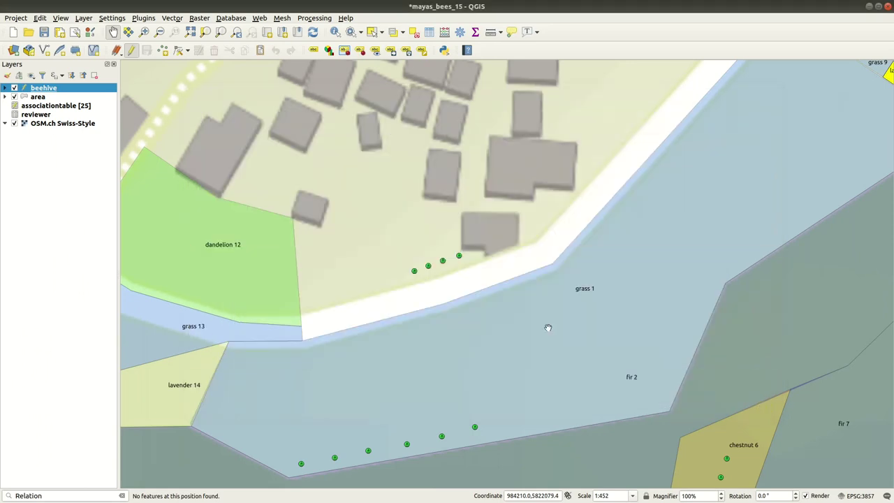
Step: Identify the beehive closest to the house above grass 1 and open its feature form at The Bees Food
click(335, 35)
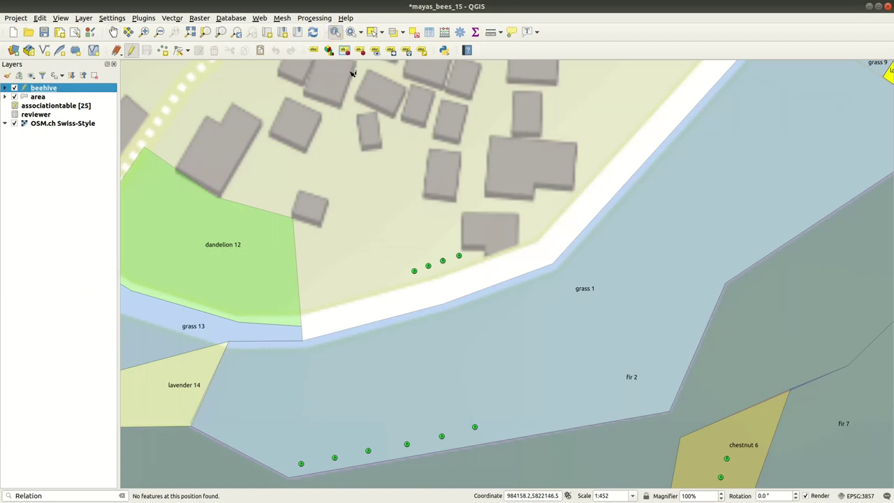
click(460, 258)
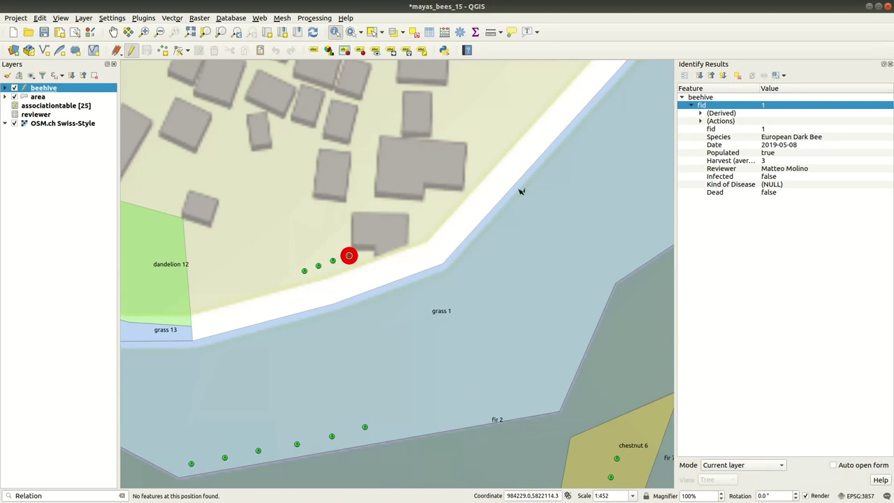
right_click(699, 106)
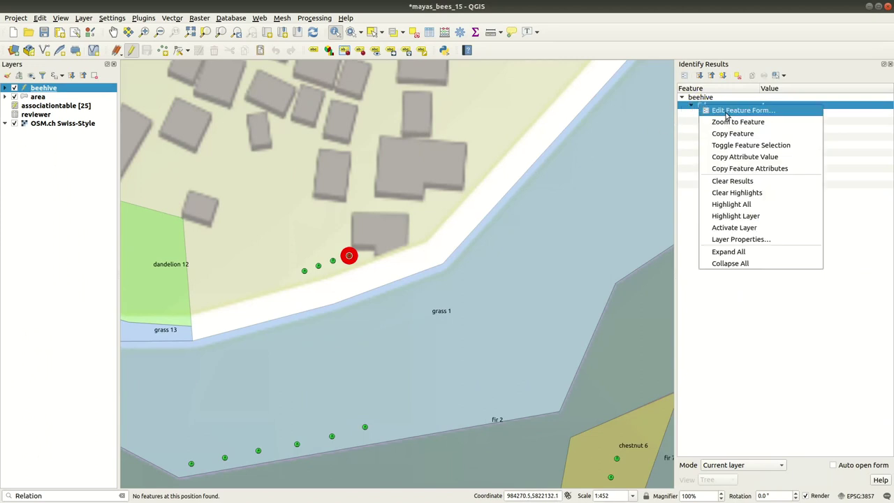
click(726, 111)
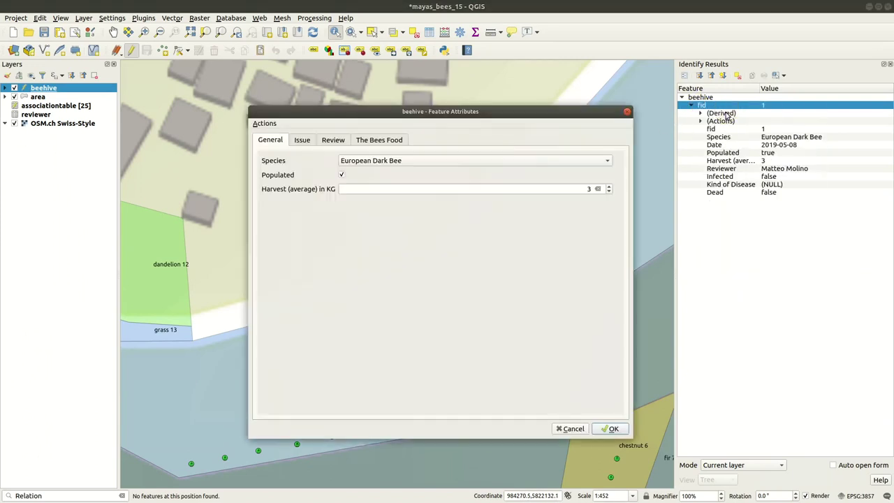
click(383, 141)
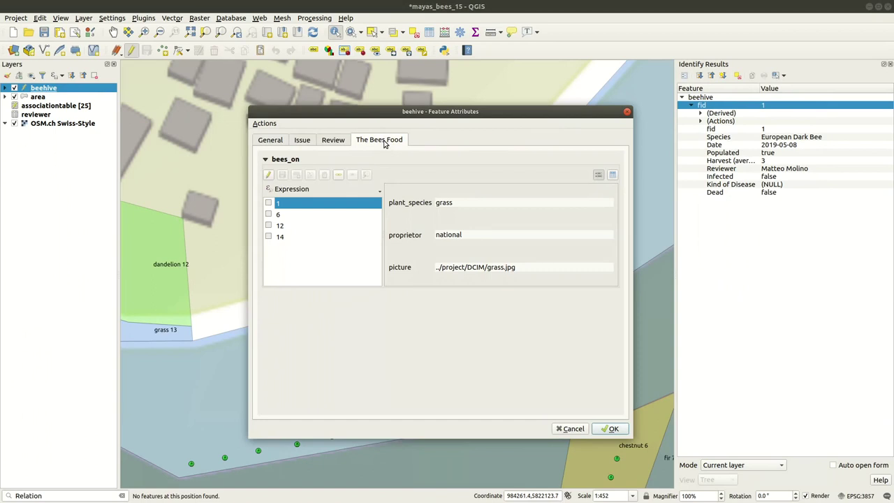
Step: Review the plant species, proprietor and picture of the beehive's linked areas 6, 12 and 14
click(282, 162)
click(284, 215)
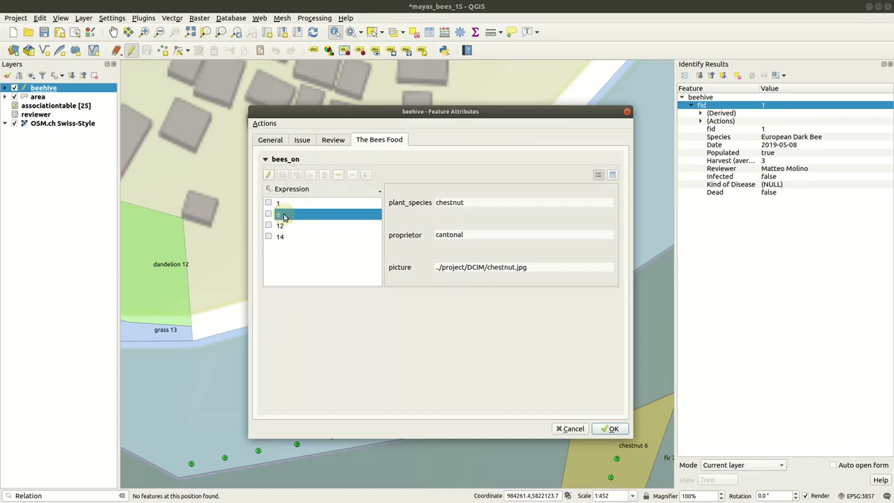
click(284, 225)
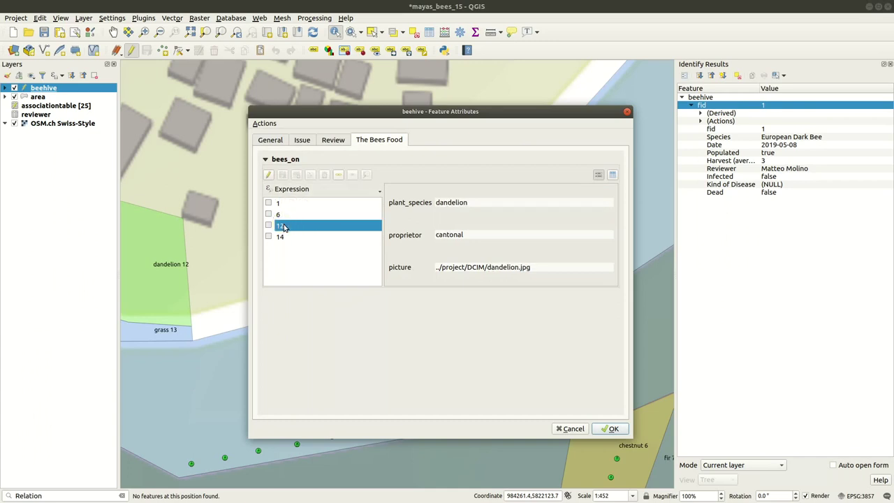
click(285, 237)
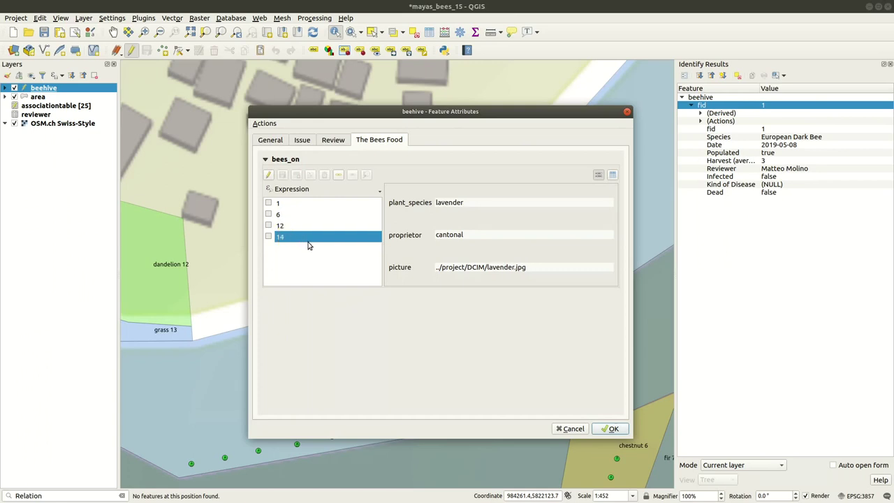
Step: Select linked area 14 in the form, zoom the map to it, and close the form and the identify results
click(269, 237)
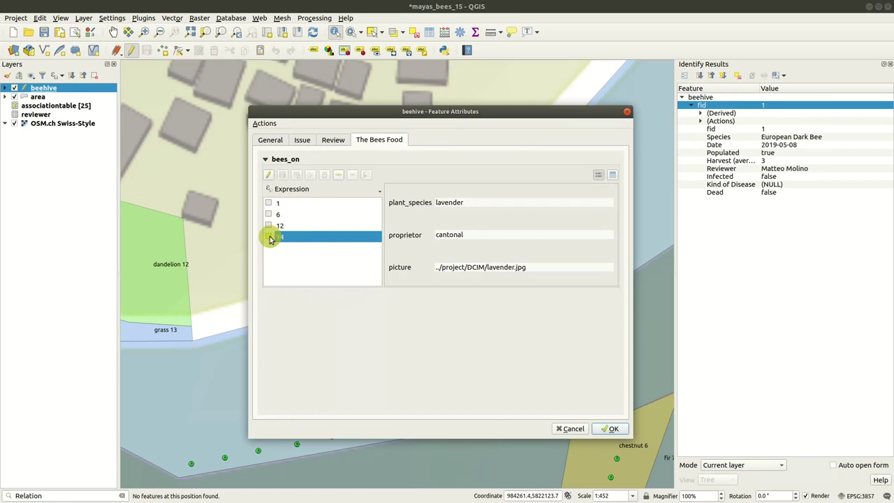
click(368, 177)
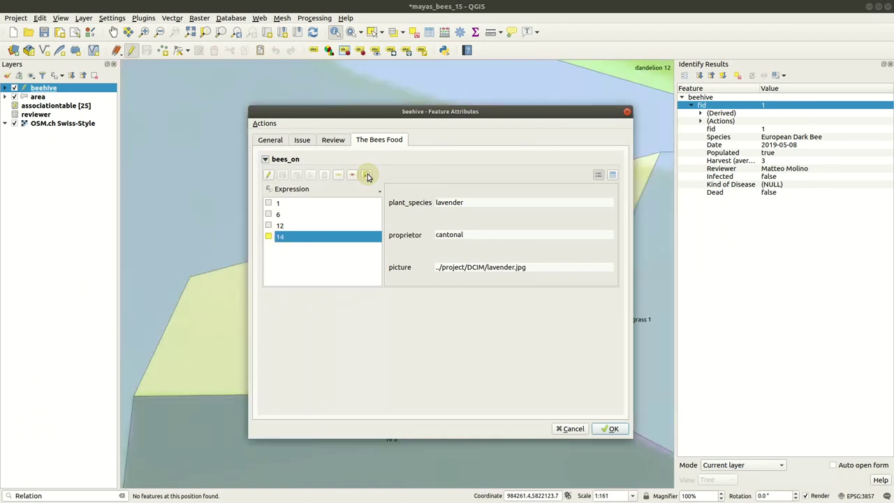
drag(481, 114, 790, 130)
scroll(412, 281, down, 1)
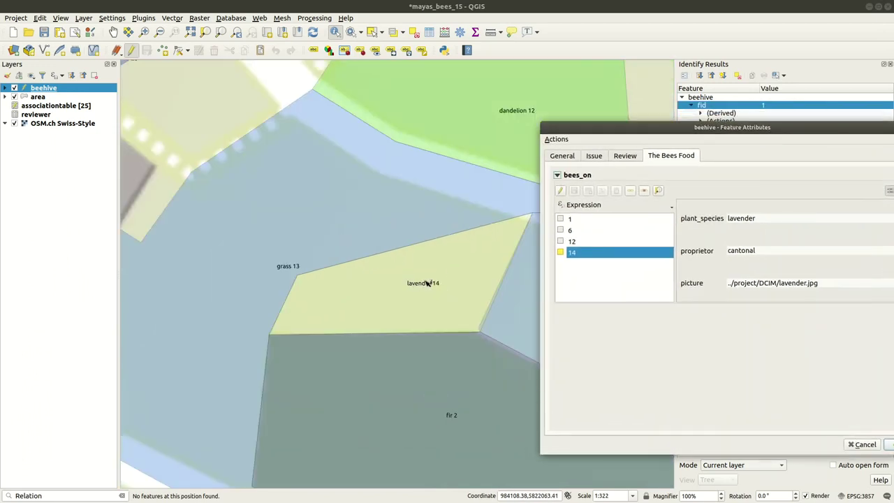
scroll(422, 282, down, 1)
drag(778, 135, 463, 130)
click(614, 128)
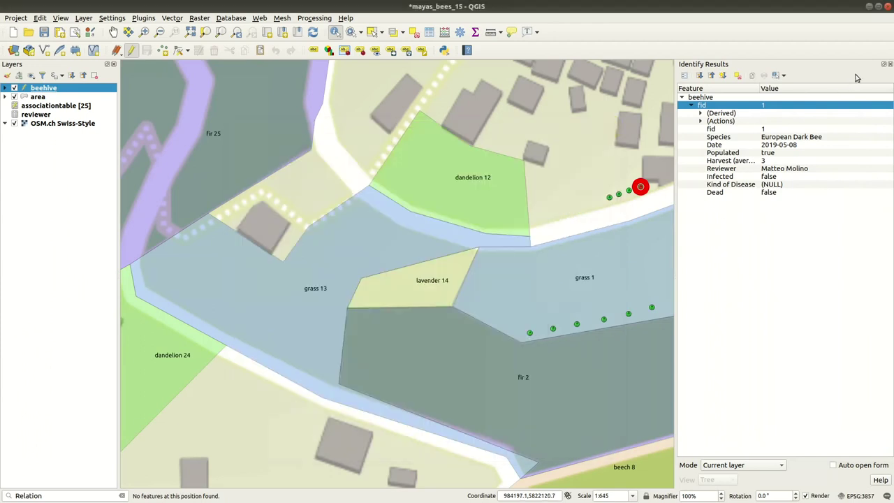
click(889, 63)
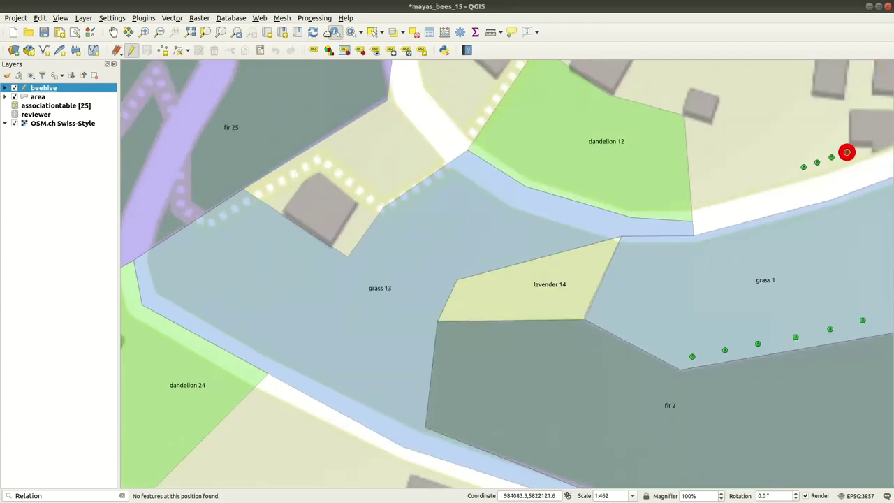
Step: Add a QML widget to the area layer's attribute form layout, using the Rectangle code template
click(115, 32)
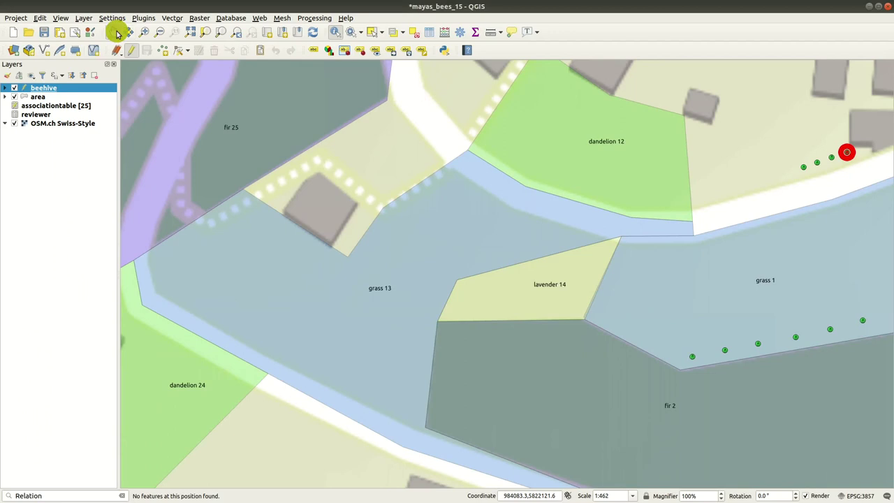
drag(677, 156, 543, 242)
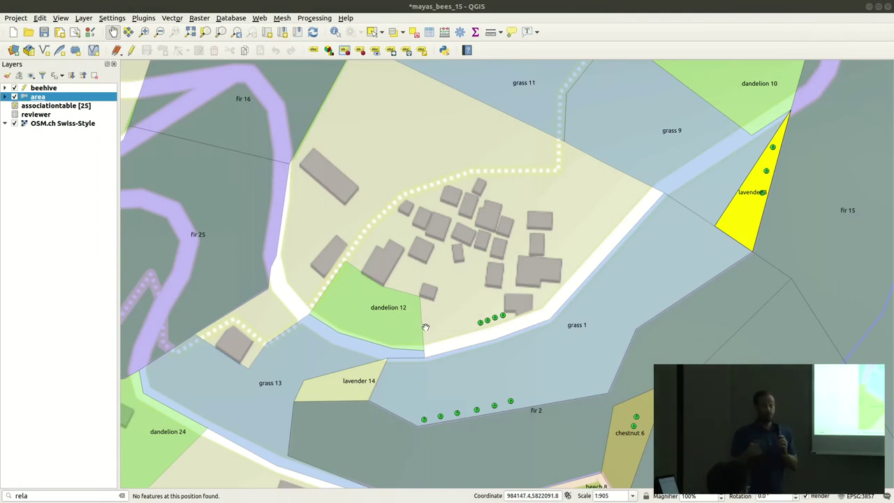
right_click(40, 98)
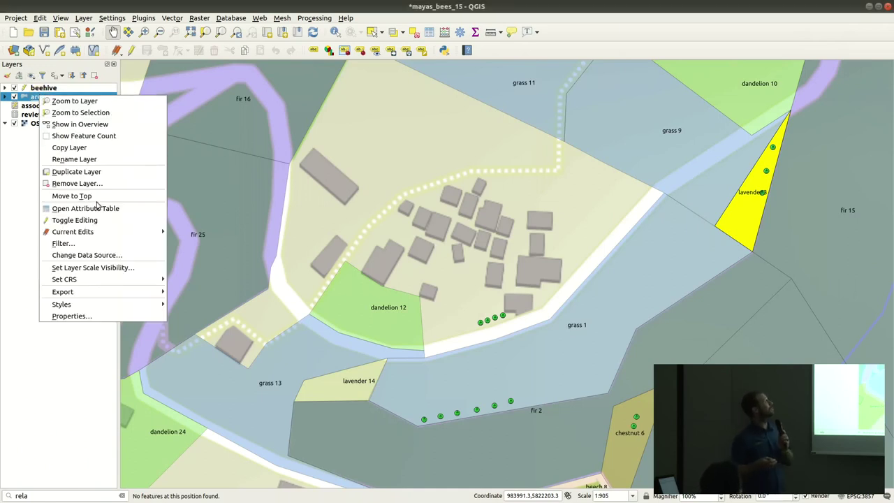
click(77, 316)
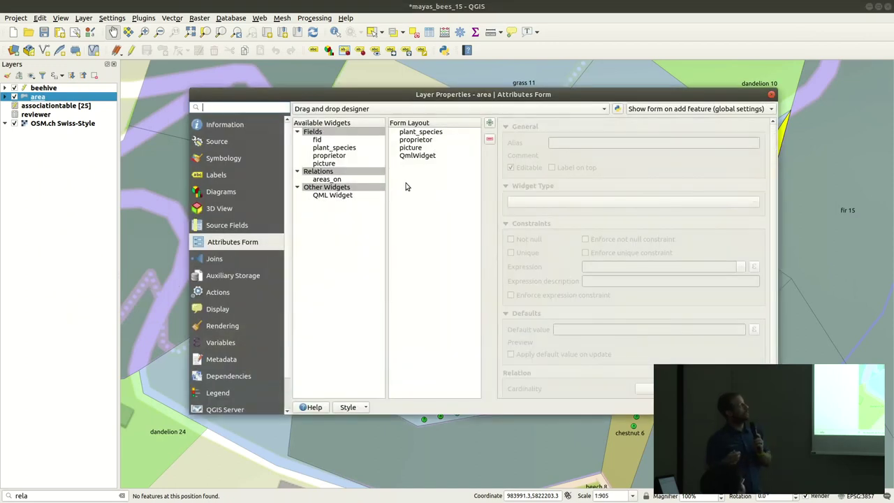
click(327, 195)
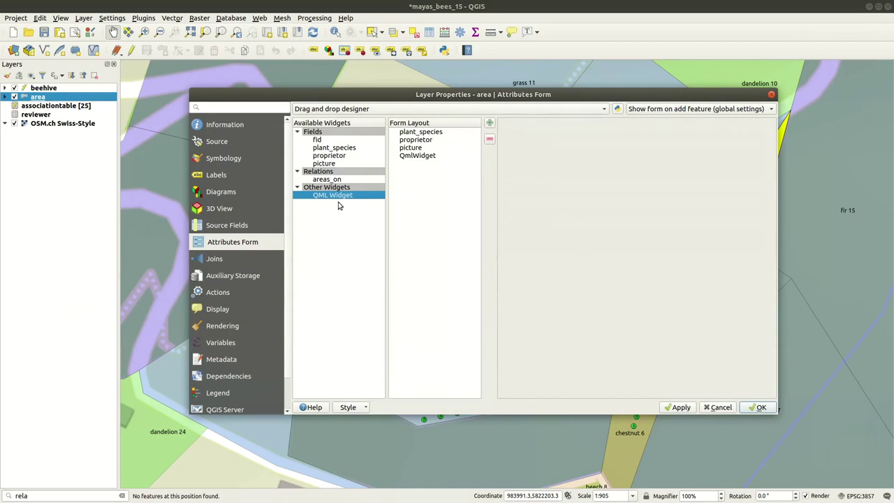
drag(335, 195, 424, 168)
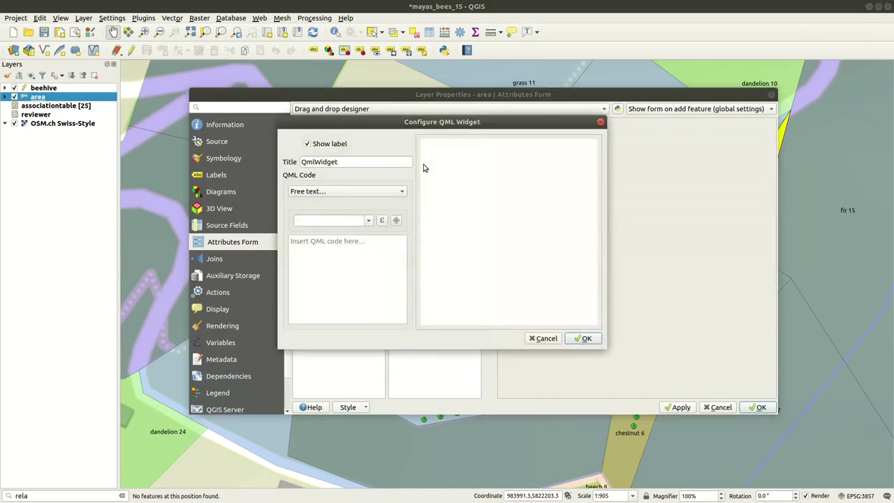
click(371, 193)
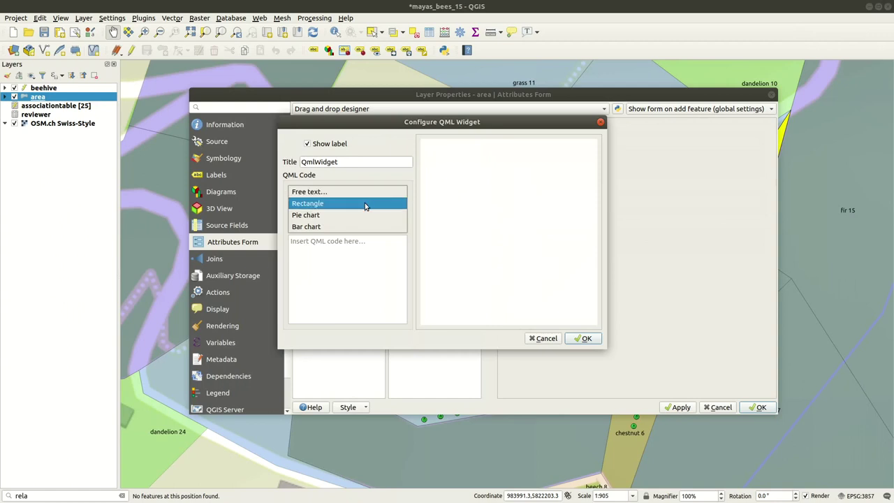
click(365, 204)
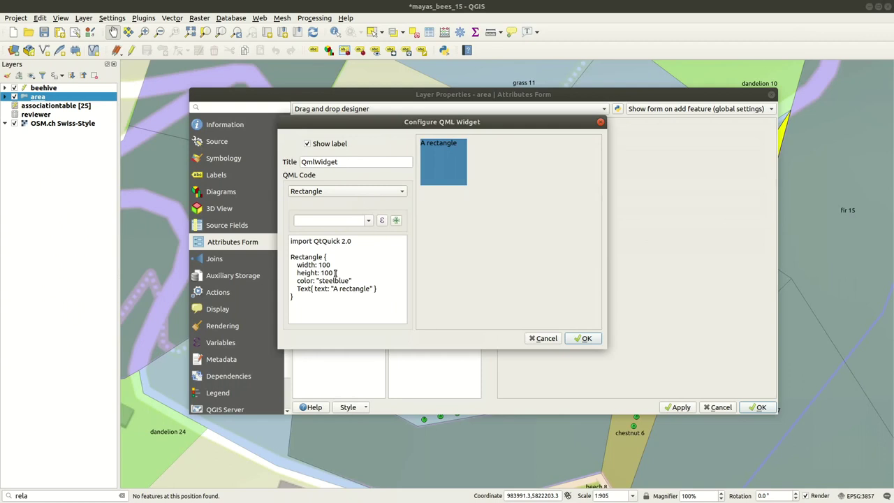
Step: Remove the color and Text lines from the Rectangle code and set its width to 250 and height to 150
drag(378, 289, 379, 274)
key(BackSpace)
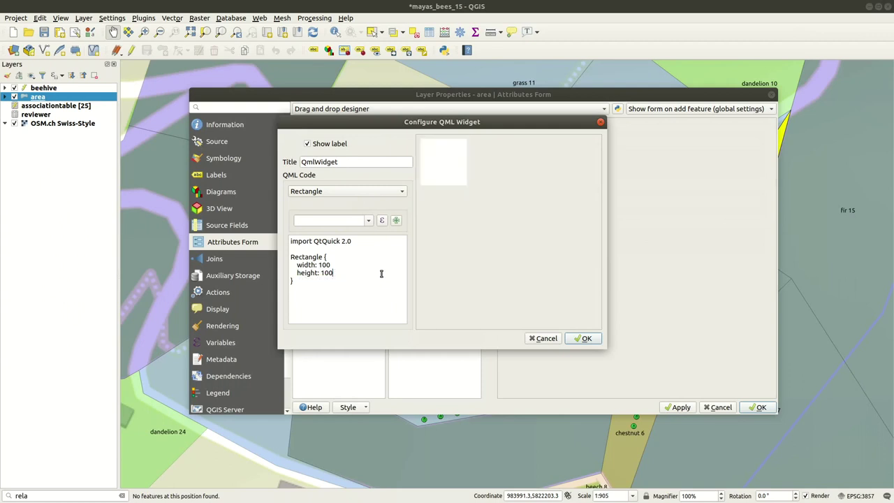
drag(319, 265, 349, 265)
text(250)
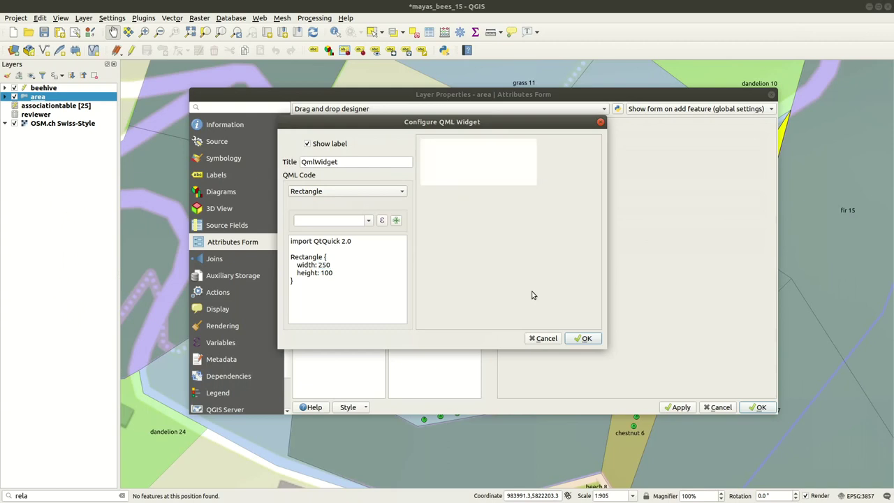
drag(320, 273, 338, 273)
text(150)
click(372, 275)
Step: Insert an empty Image element inside the Rectangle, below the height line
key(Return)
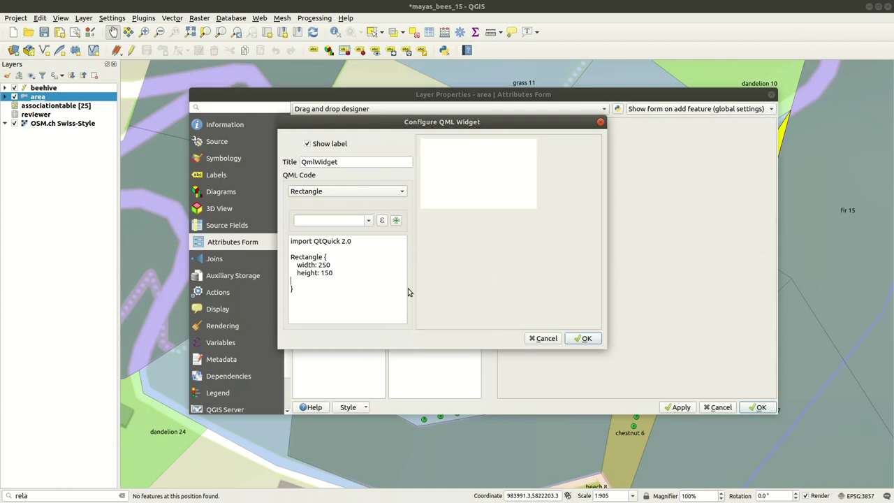
text(Image{)
key(Return)
text(})
key(Up)
key(End)
key(Return)
key(ctrl)
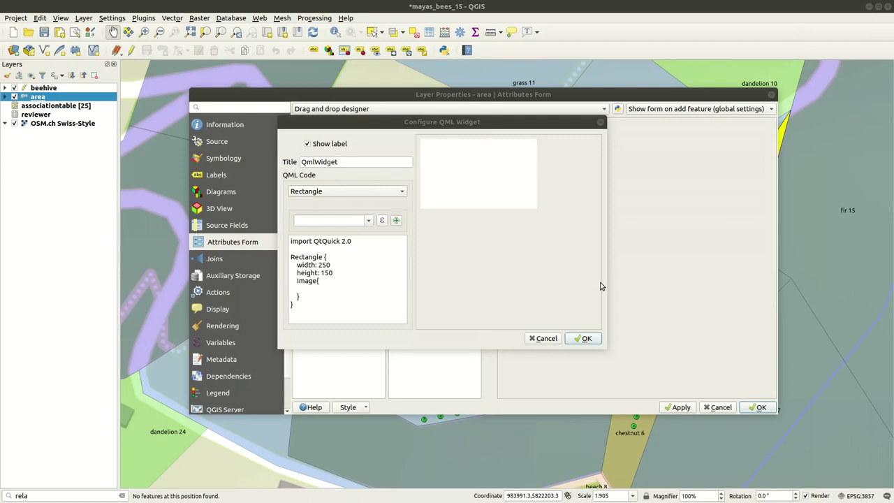
Step: Widen the QML widget dialog and give the Image fillMode Image.PreserveAspectFit and sourceSize.width 250
drag(605, 281, 874, 282)
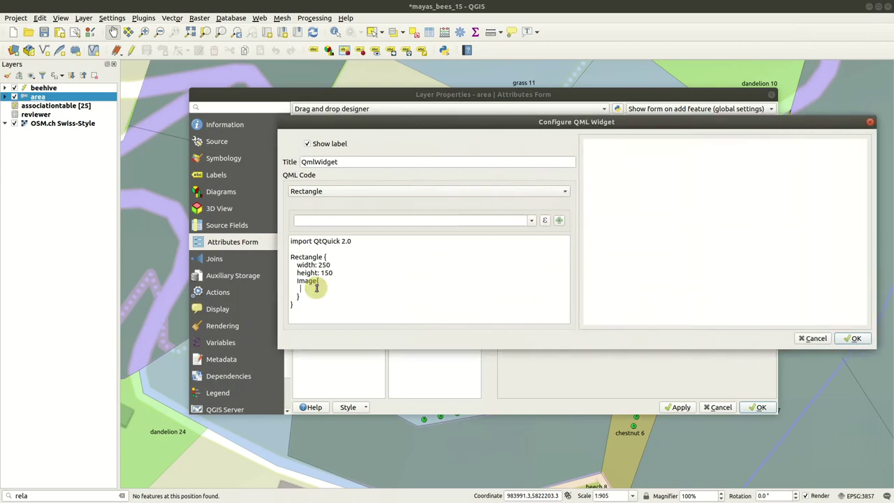
text(fillMode: Image.PreserveAspectFit)
key(Return)
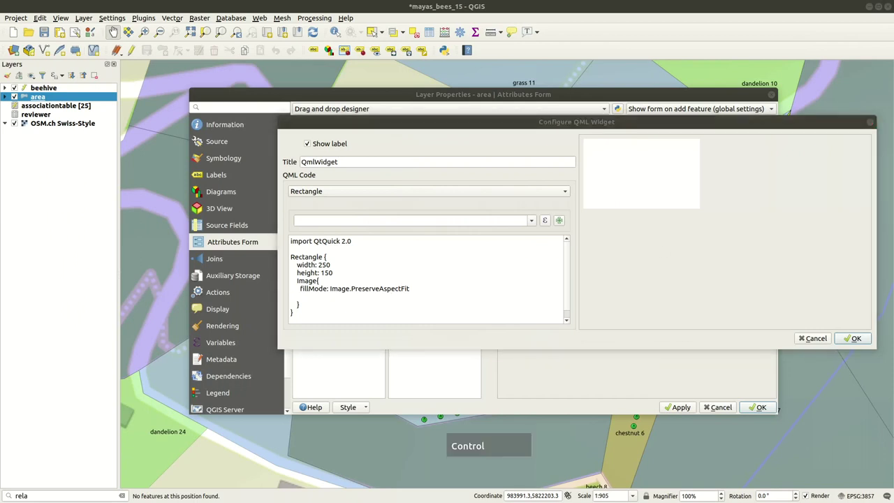
click(311, 297)
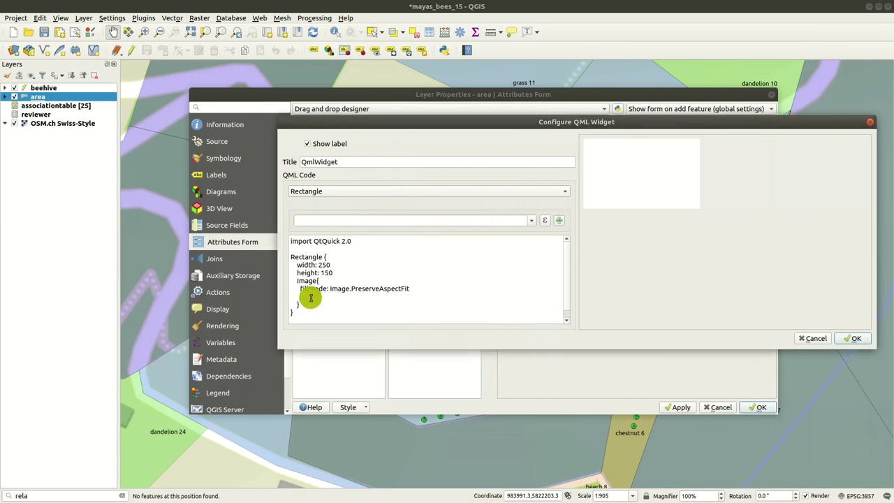
text(sourceSize.width: 250)
double_click(363, 296)
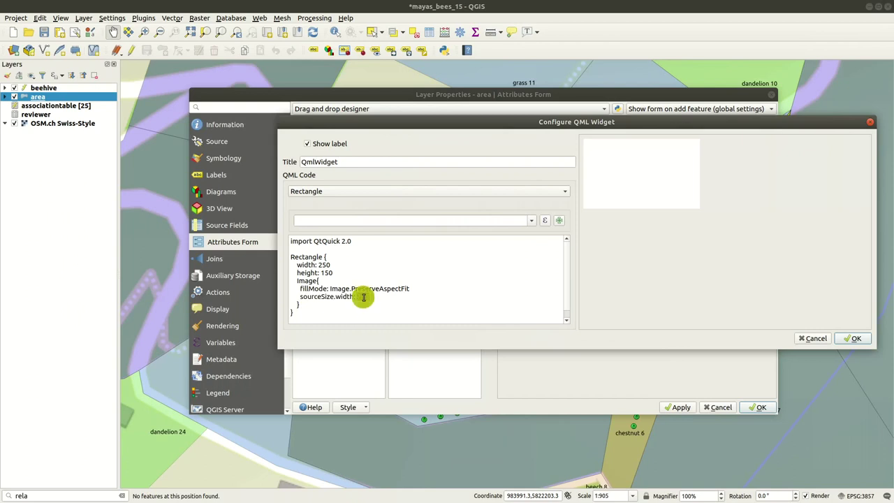
double_click(325, 265)
click(381, 296)
Step: Add a source property to the Image with the quoted path of the QGIS_on_the_Road/project/ folder
key(Return)
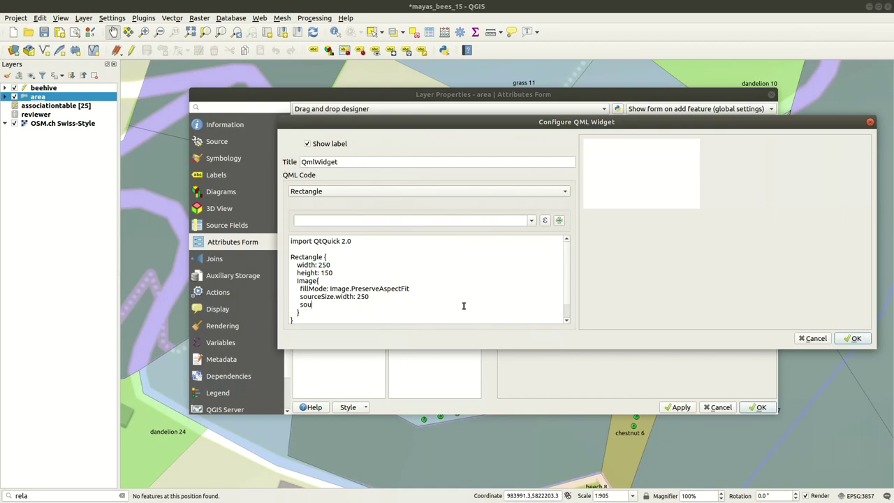
text(source)
key(shift)
text(:)
key(ctrl)
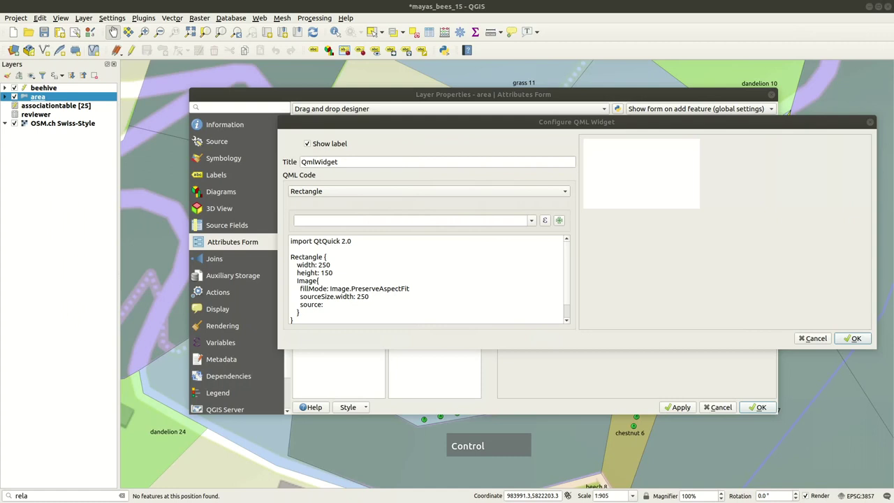
click(359, 301)
text("/home/david/dev/opengisch/qgis_on_the_road/QGIS_on_the_Road/project/")
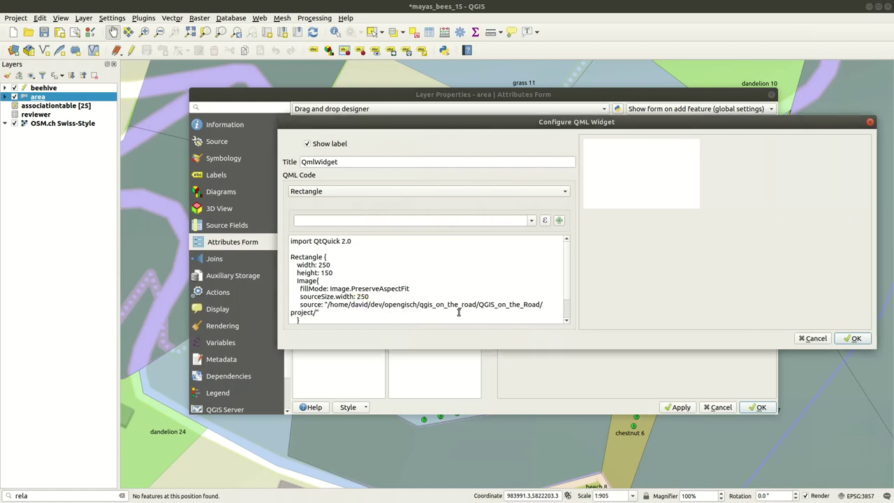
Step: Append the picture field as an evaluated expression to the source path with a plus sign, and confirm the QML widget
text(+)
click(531, 220)
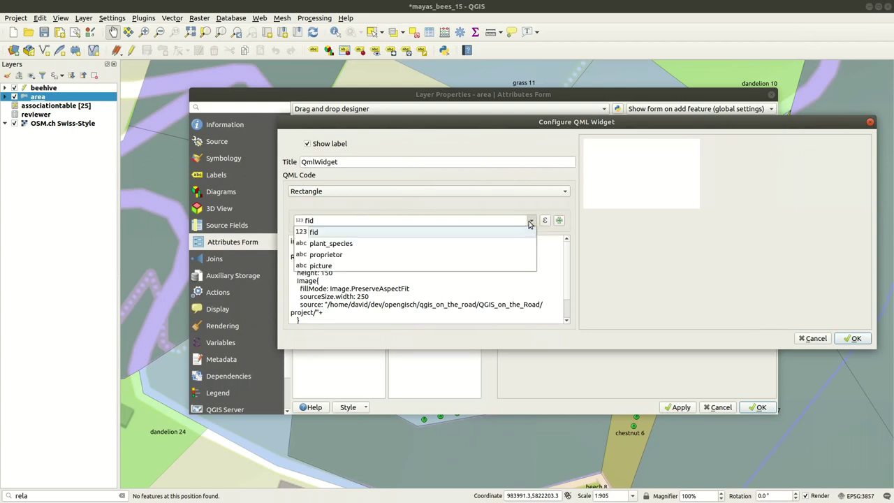
click(402, 269)
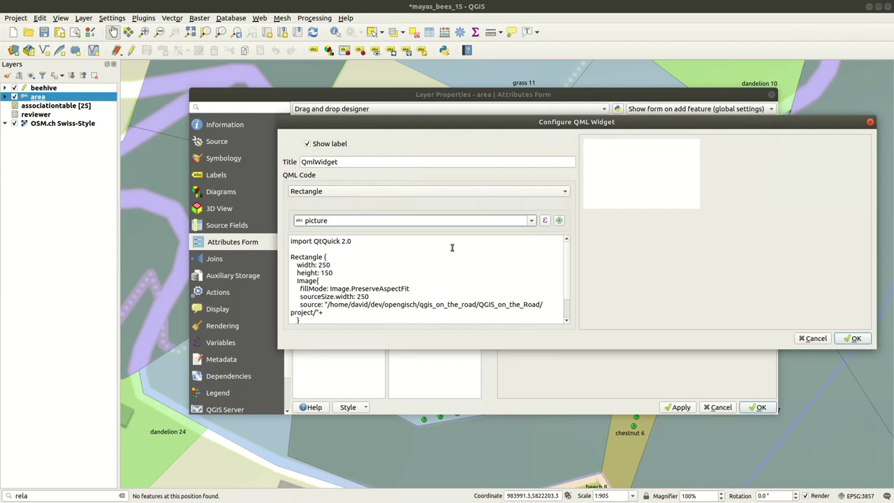
click(560, 220)
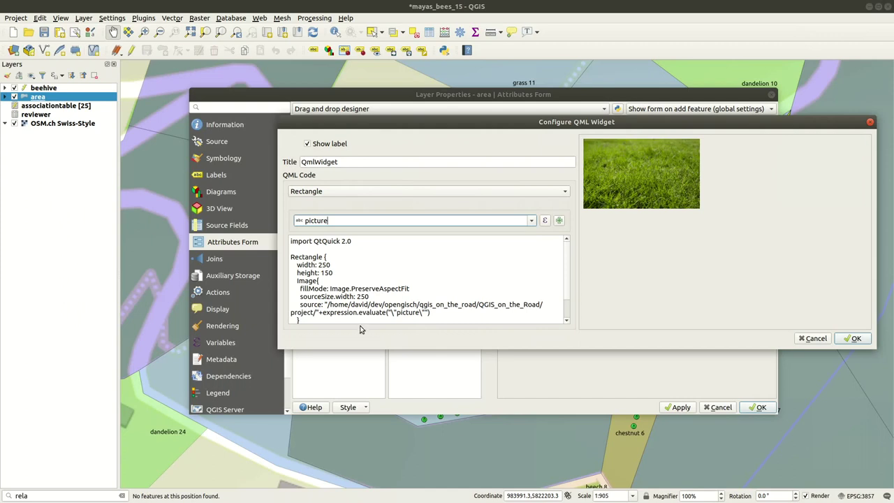
drag(323, 312, 434, 314)
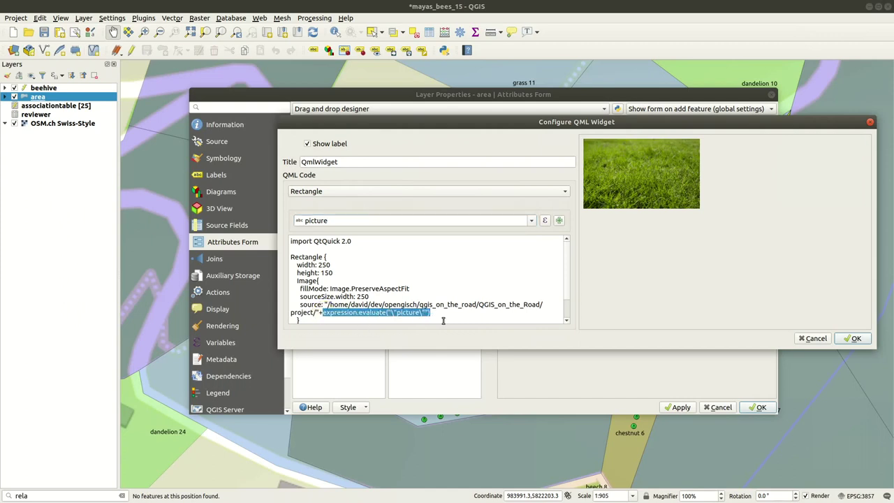
click(355, 222)
click(853, 338)
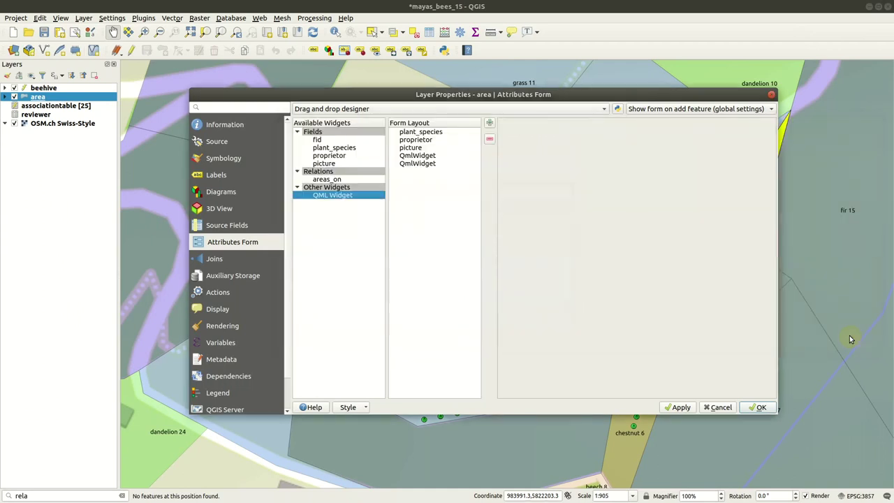
Step: Remove the older QmlWidget from the form layout, retitle the remaining one Image, and confirm the layer properties
click(427, 157)
click(489, 138)
click(423, 159)
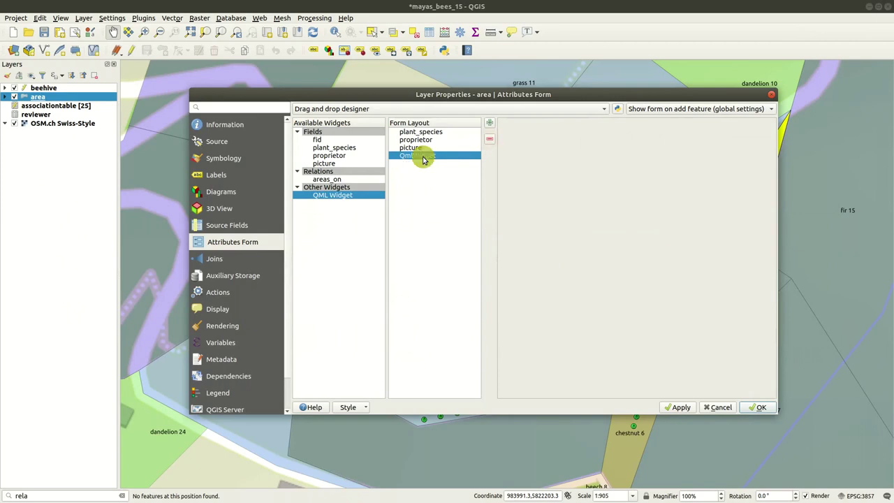
double_click(423, 159)
double_click(348, 162)
text(Image)
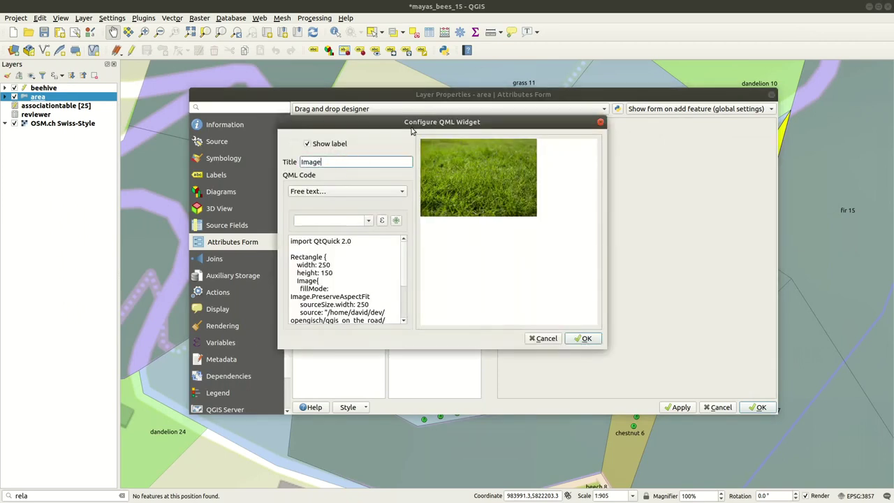
click(581, 340)
click(757, 409)
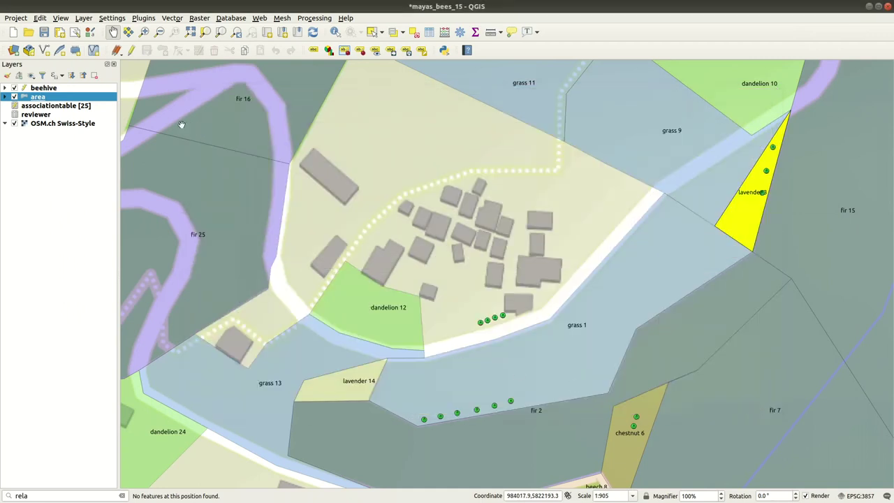
Step: Identify area grass 1, check the image in its feature form, and close the form
click(335, 31)
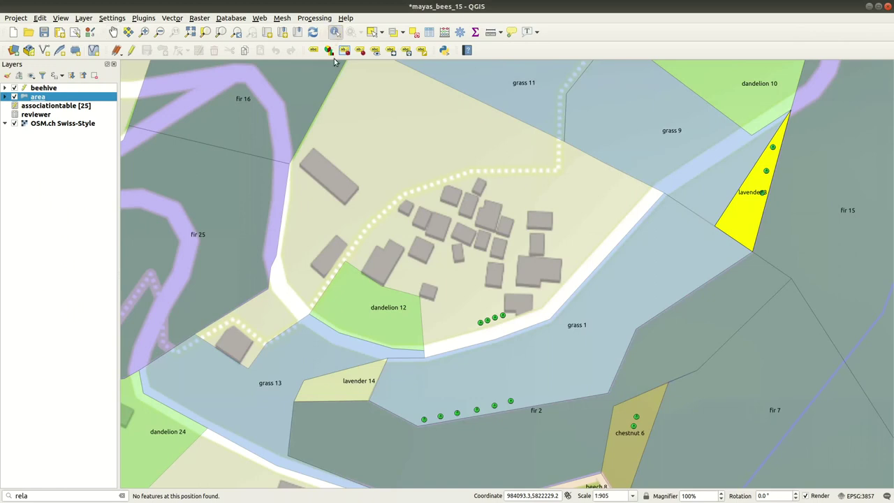
click(520, 343)
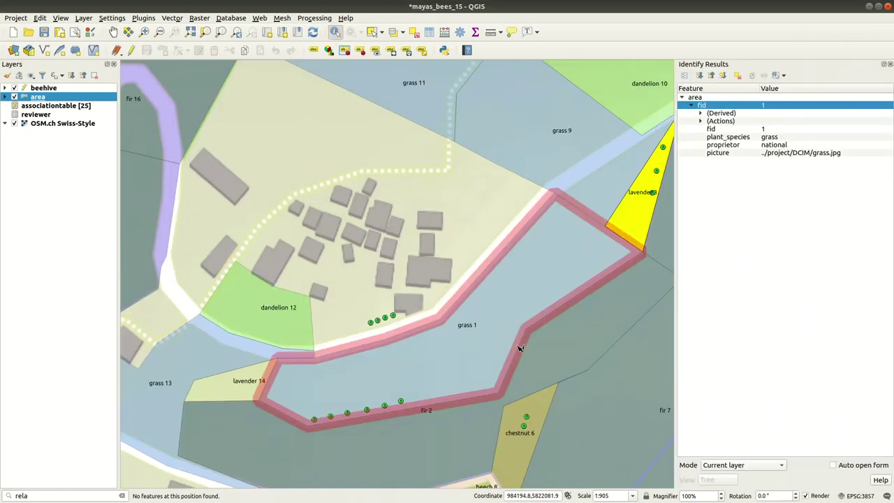
right_click(711, 106)
click(732, 116)
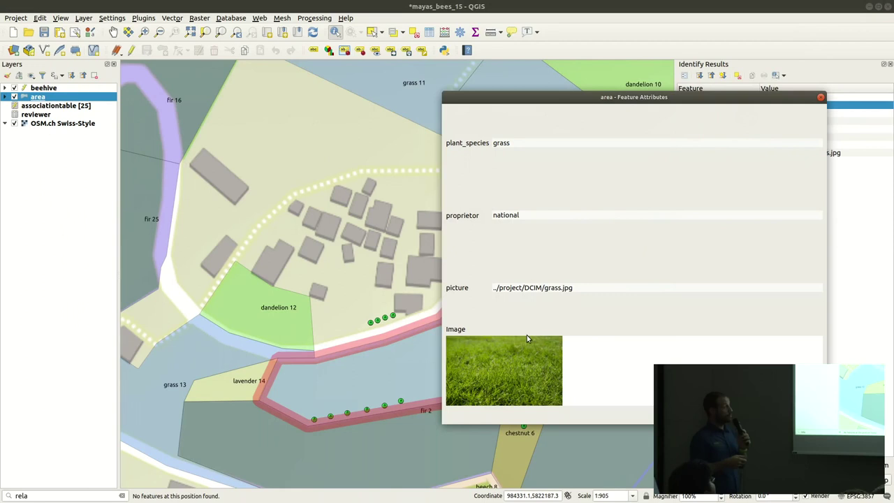
click(821, 98)
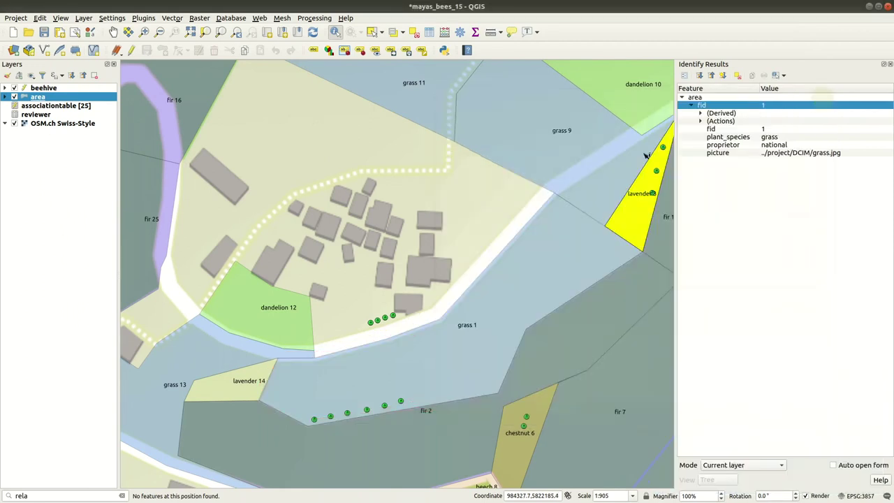
Step: Identify area lavender 14, check the image in its feature form, and close the form
click(221, 391)
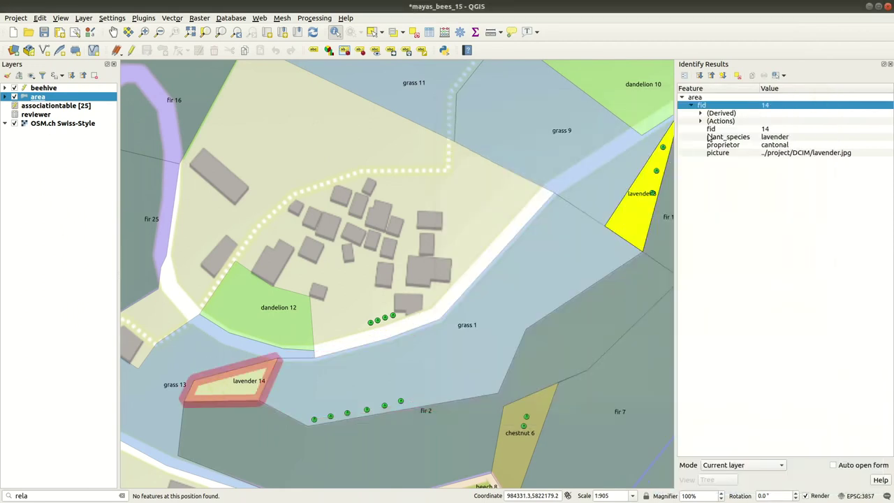
right_click(725, 107)
click(745, 113)
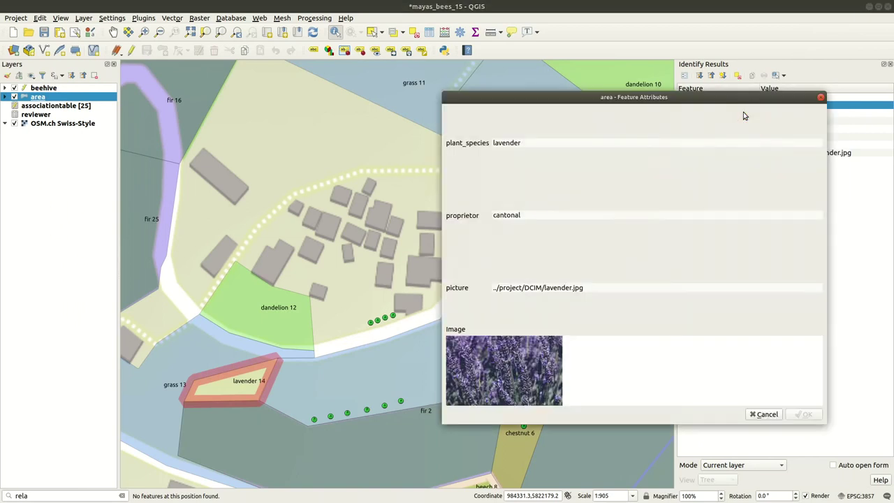
click(821, 97)
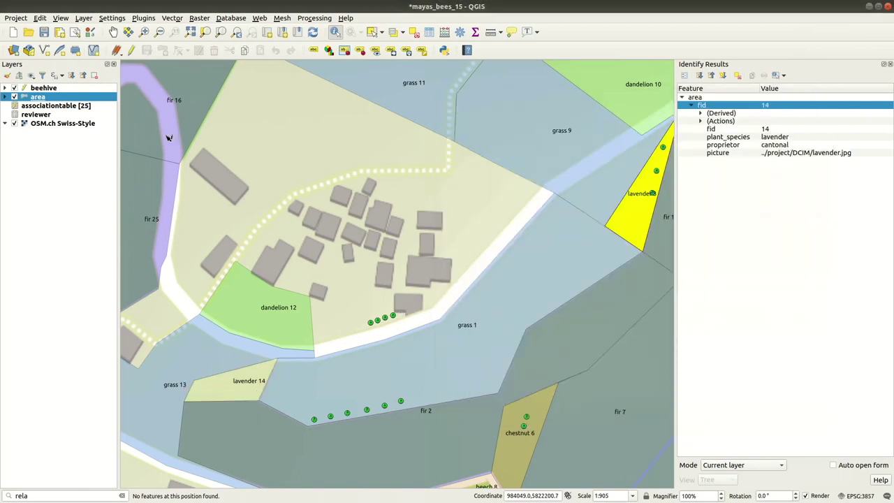
Step: Identify the easternmost beehive of the group above grass 1, open its feature form, and show the bees' food relation
click(58, 87)
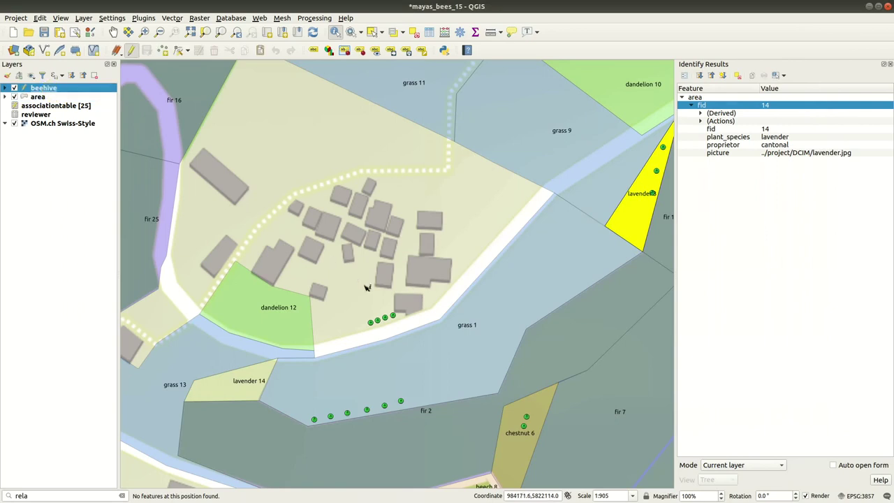
click(394, 316)
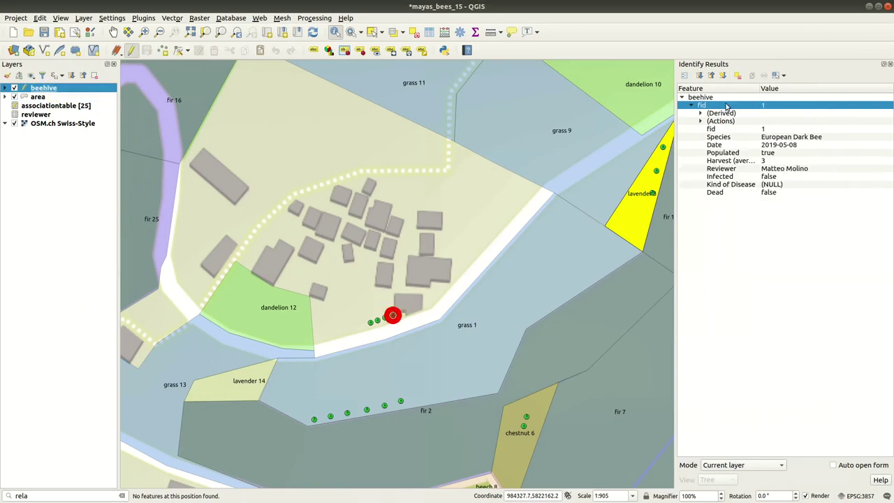
right_click(731, 108)
click(737, 109)
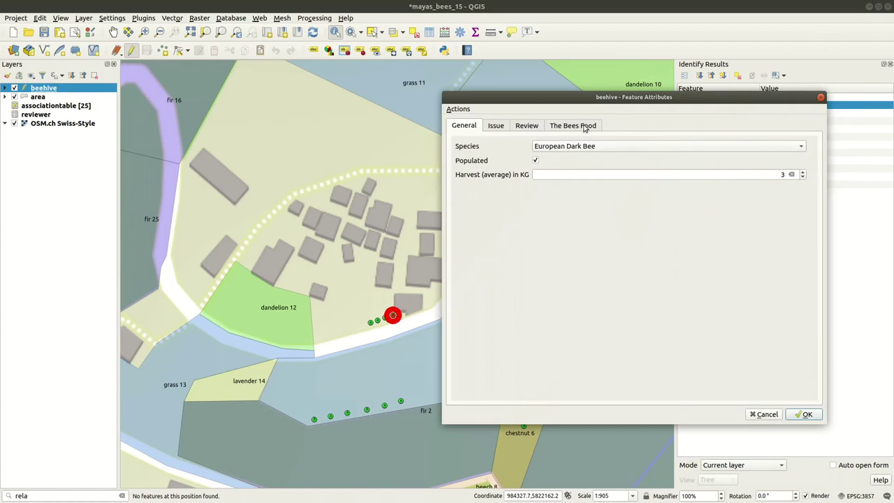
click(584, 127)
drag(661, 103, 468, 118)
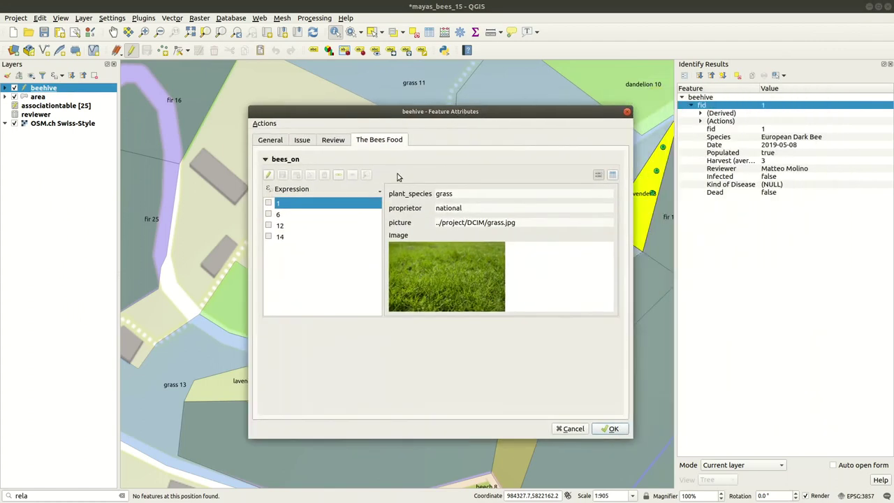
Step: Check the images of linked areas 6, 12 and 14 in the bees_on relation, and close the beehive form
click(291, 215)
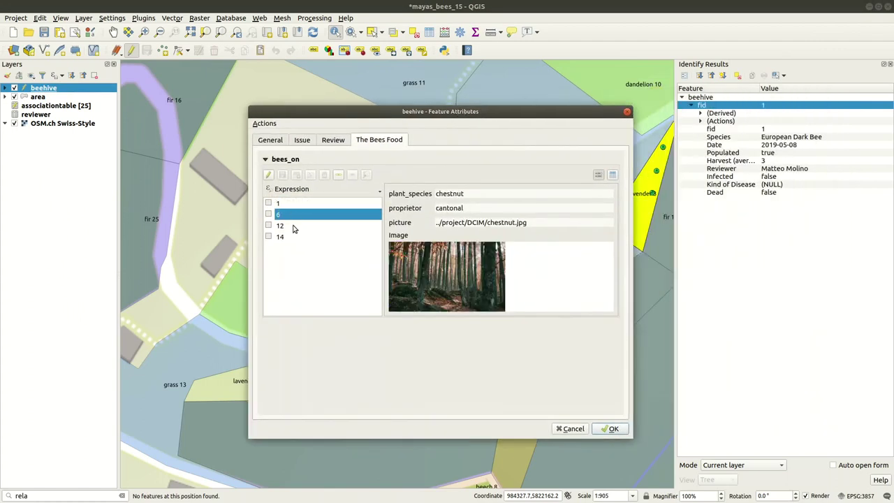
click(294, 227)
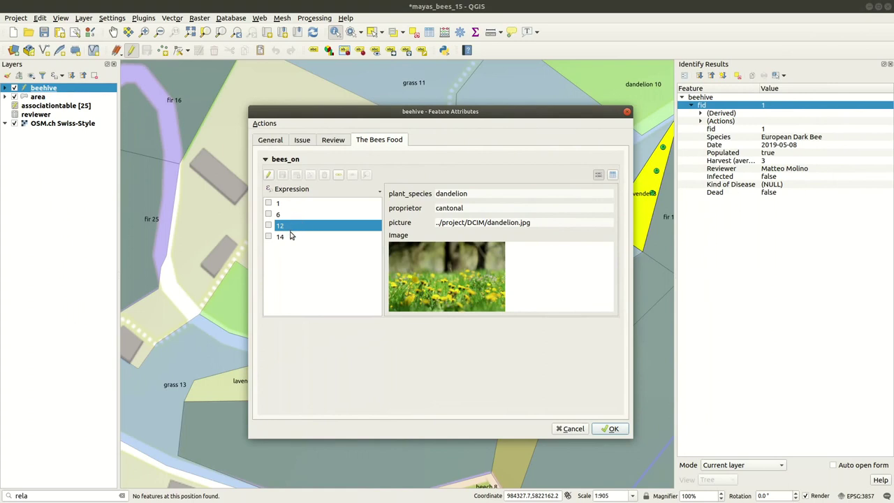
click(293, 236)
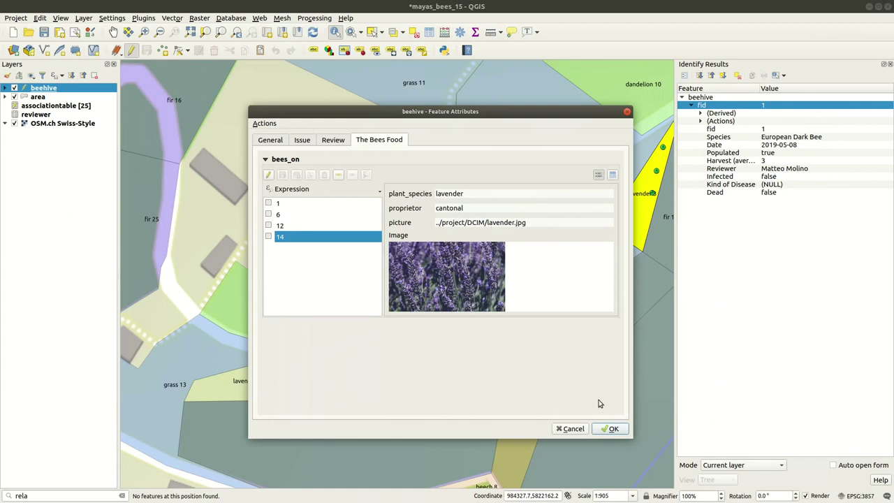
click(611, 429)
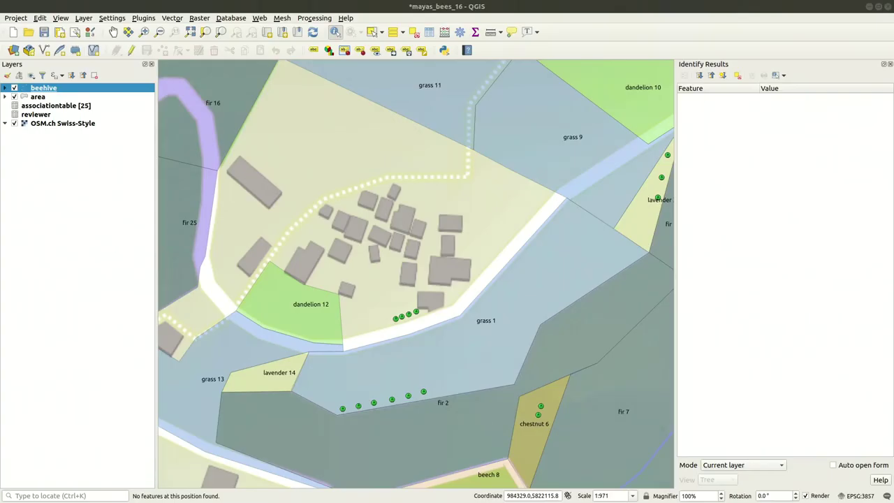
Step: Add a QML widget to The Bees Food group of the beehive layer's attribute form, and title it Pie
right_click(41, 89)
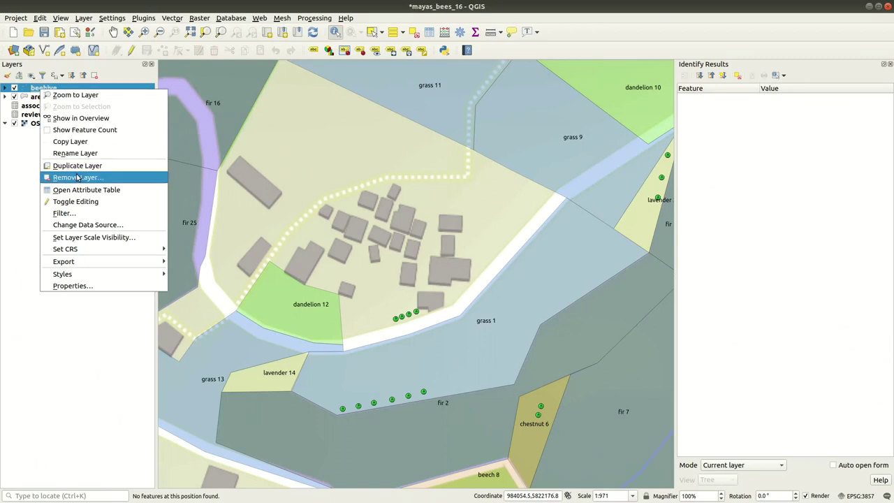
click(61, 286)
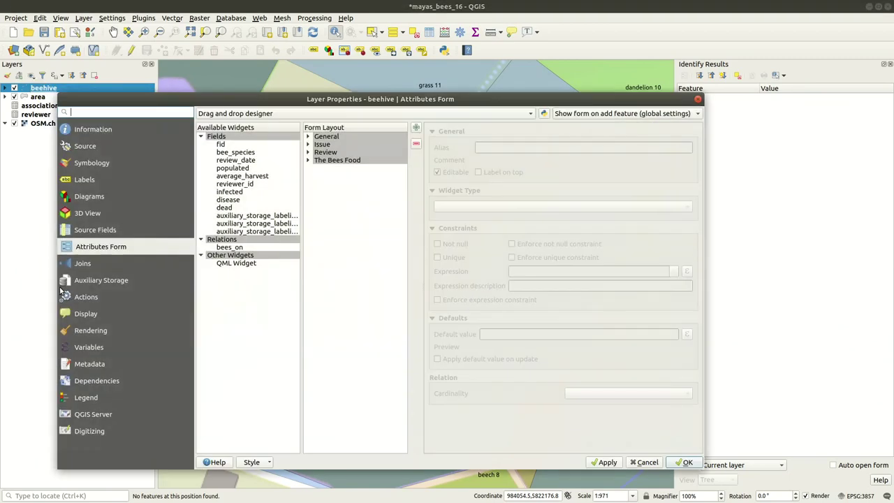
click(307, 161)
click(320, 162)
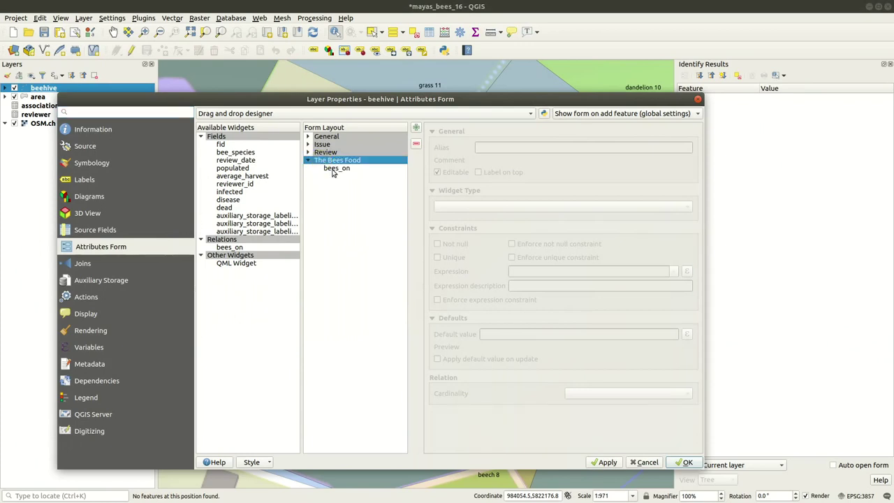
click(244, 264)
drag(252, 267, 365, 169)
double_click(364, 162)
text(Pie)
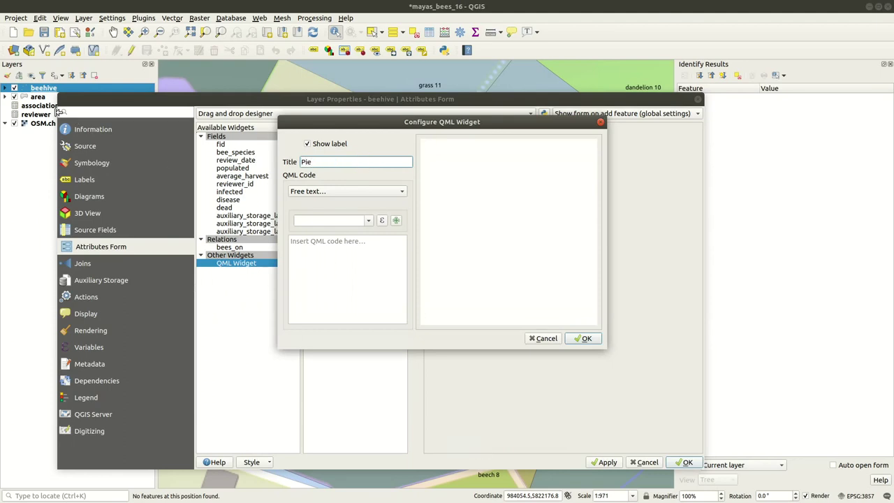
Step: Load the Pie chart template, widen the widget configuration dialog, and examine the ChartView, PieSeries and PieSlice code
click(323, 194)
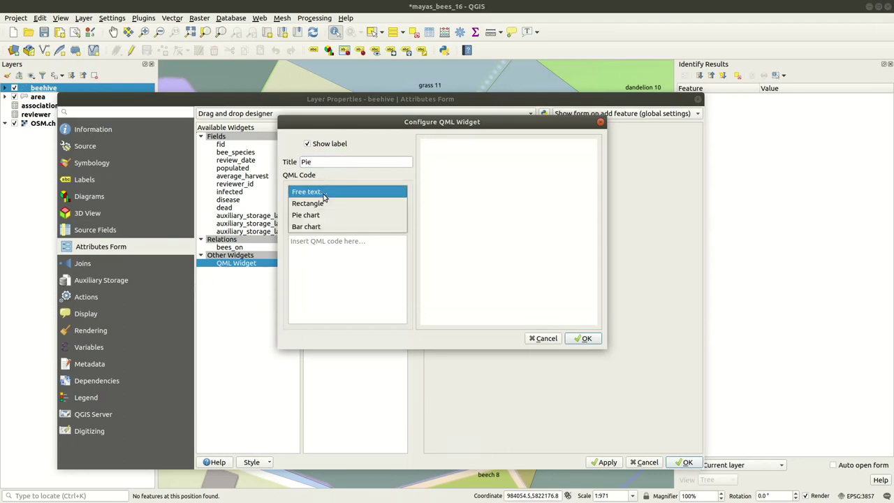
click(325, 215)
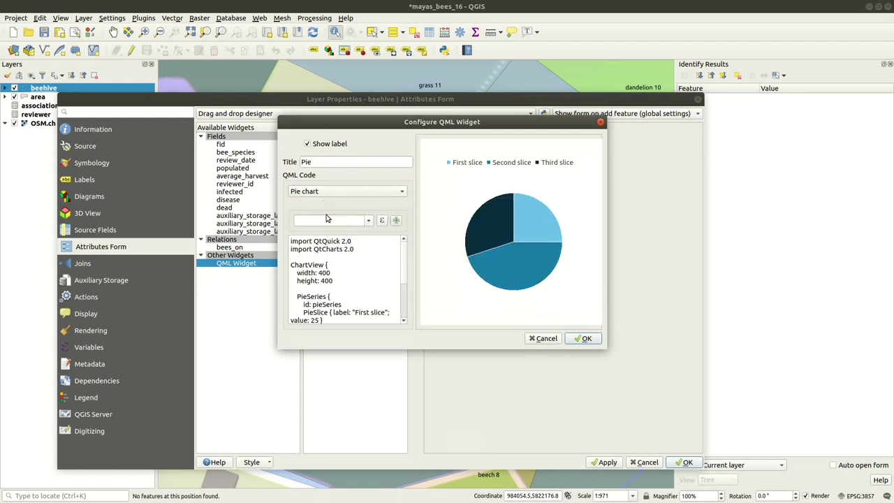
drag(605, 288, 854, 276)
drag(277, 241, 187, 241)
scroll(280, 304, down, 1)
double_click(219, 239)
double_click(224, 271)
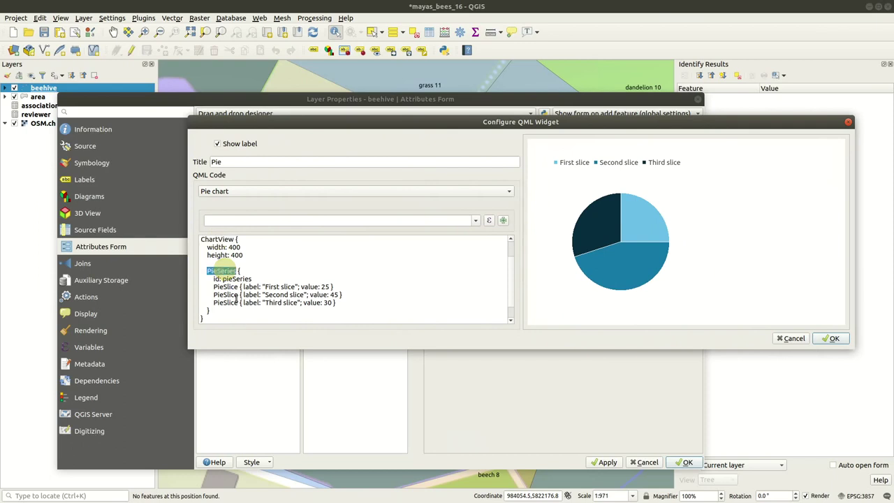
double_click(216, 286)
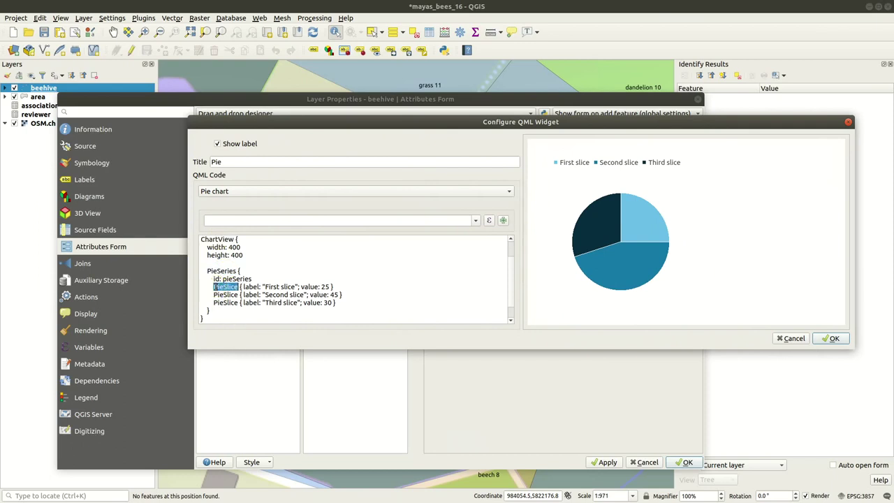
drag(243, 287, 347, 287)
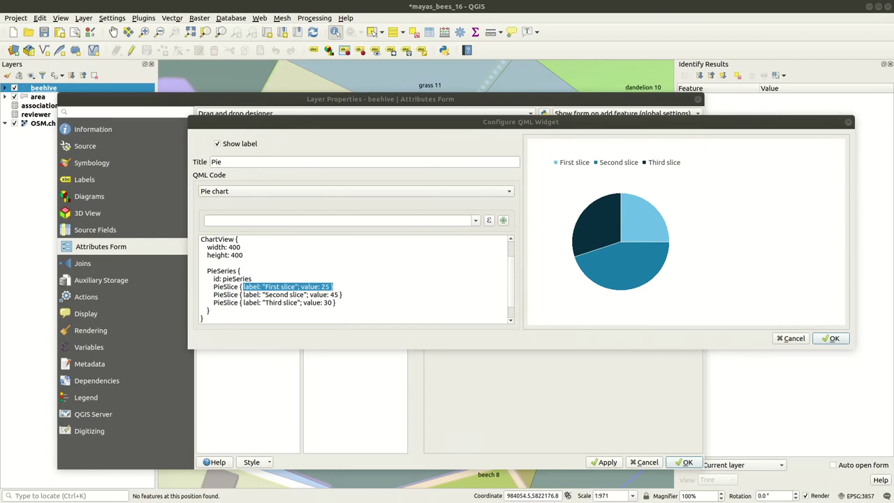
Step: Replace the whole template code with the prepared QML code for the areas pie chart
click(351, 304)
key(ctrl+a)
key(ctrl+v)
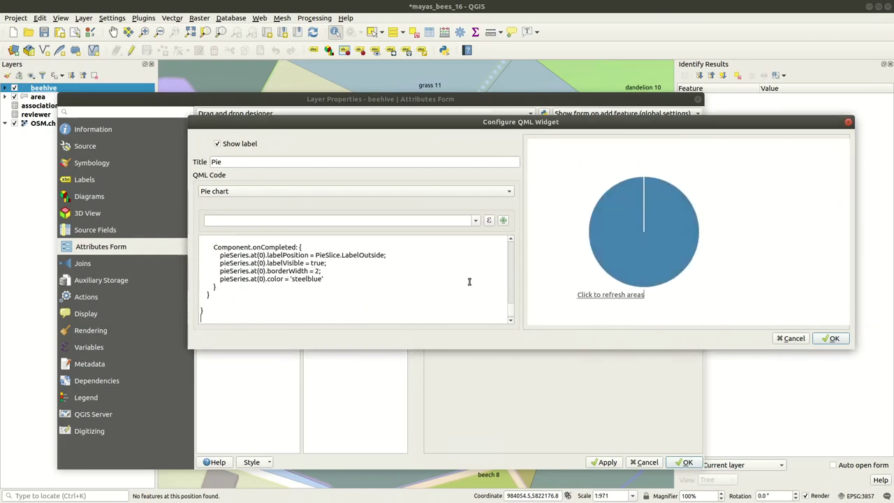
Step: Examine the pasted code from ChartView through onHovered and onClicked to pieSeries.append, and try the areas refresh in the pie preview
drag(511, 311, 519, 245)
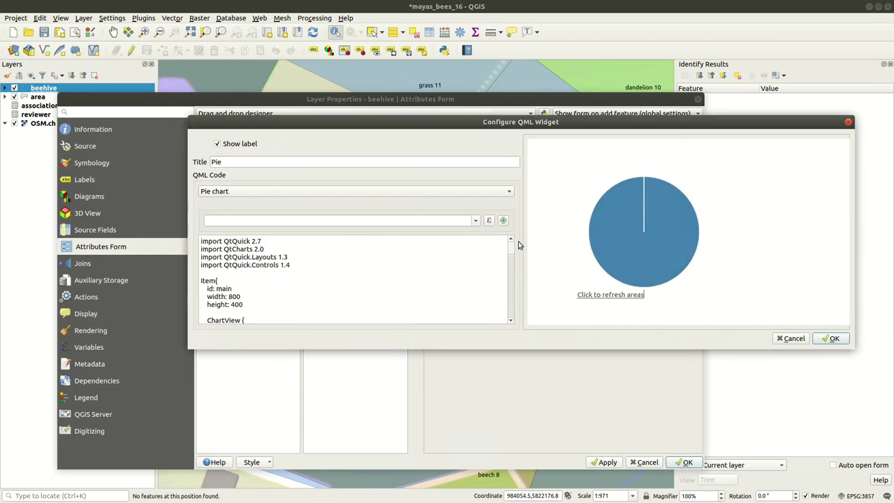
scroll(361, 268, down, 1)
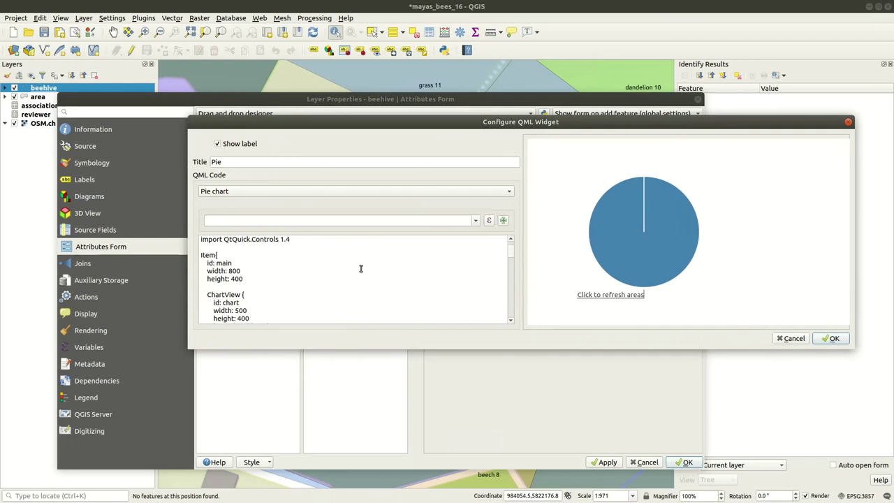
double_click(226, 294)
scroll(235, 293, down, 2)
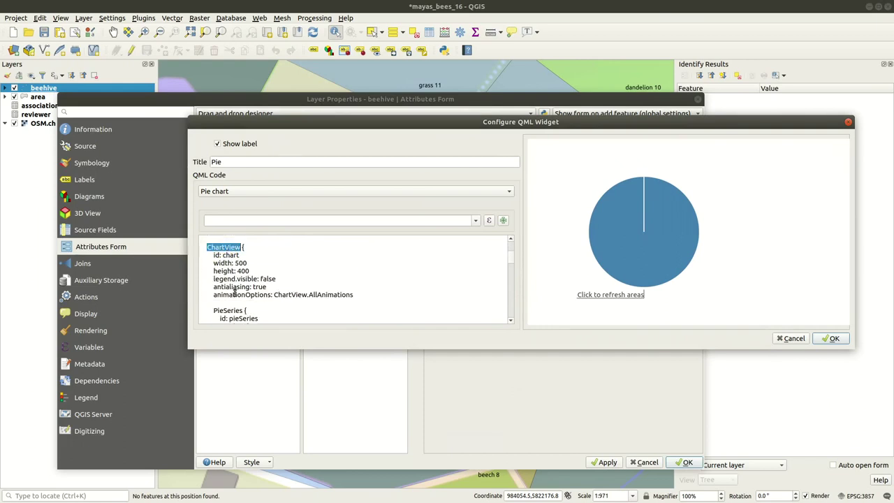
scroll(235, 292, down, 1)
double_click(225, 286)
double_click(231, 303)
scroll(237, 299, down, 1)
drag(223, 310, 220, 278)
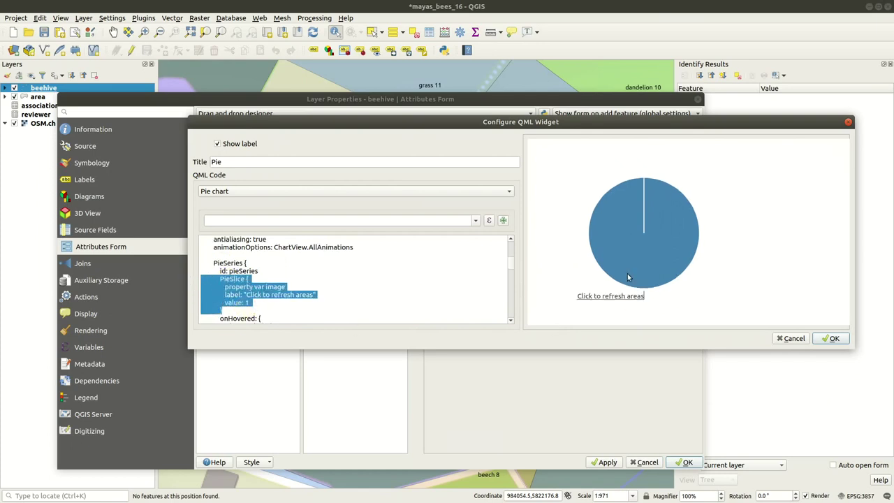
scroll(258, 292, down, 4)
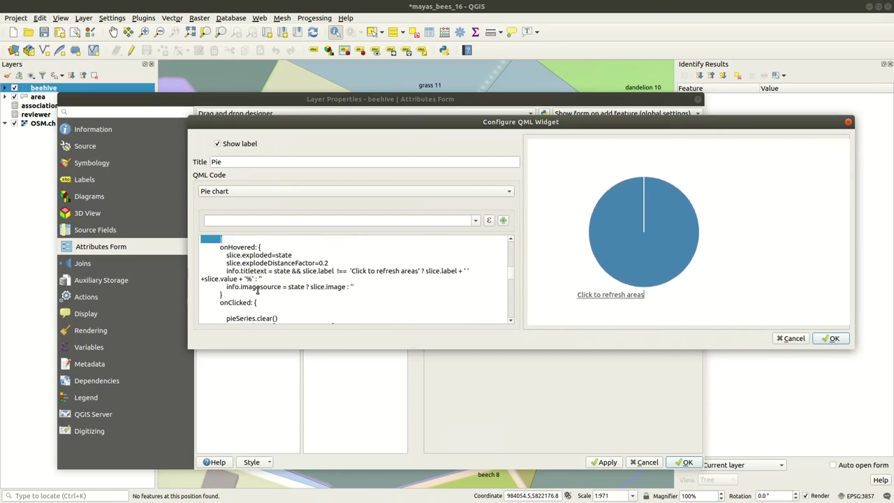
double_click(237, 278)
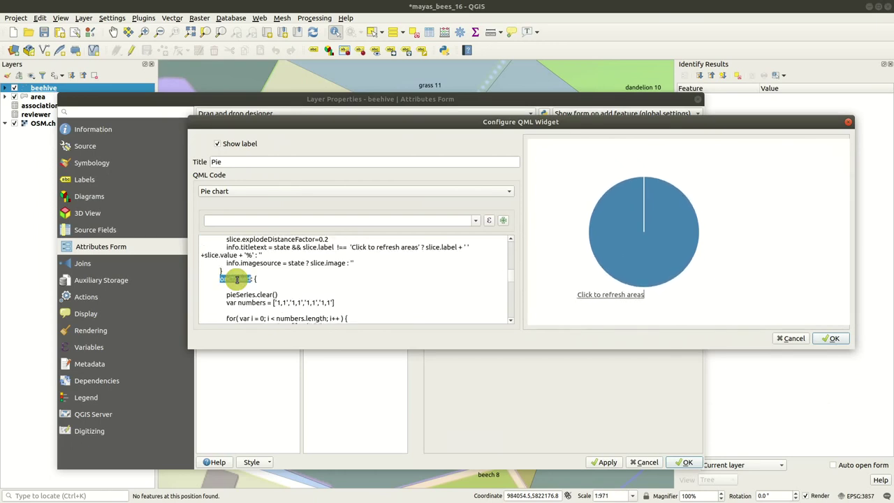
scroll(252, 280, down, 2)
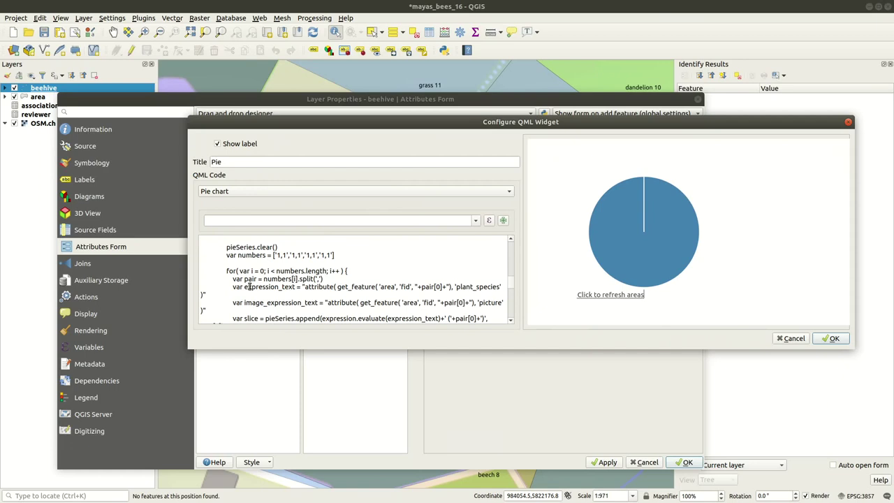
drag(264, 318, 318, 319)
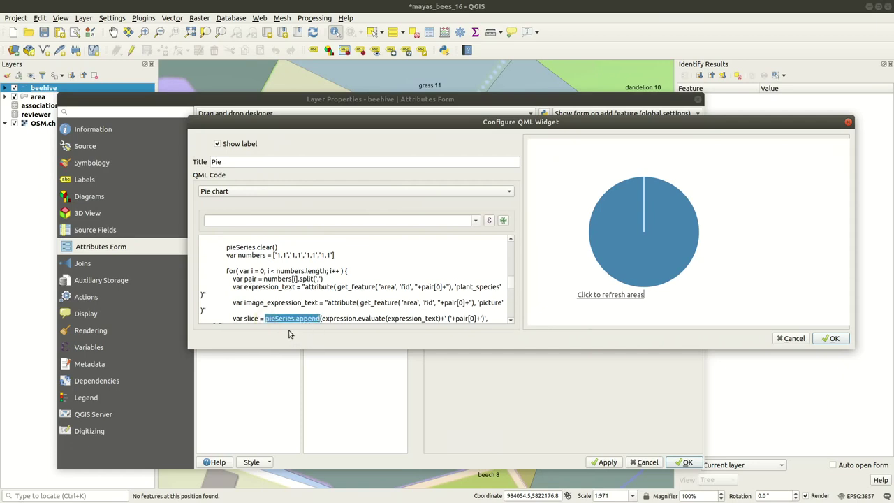
click(628, 258)
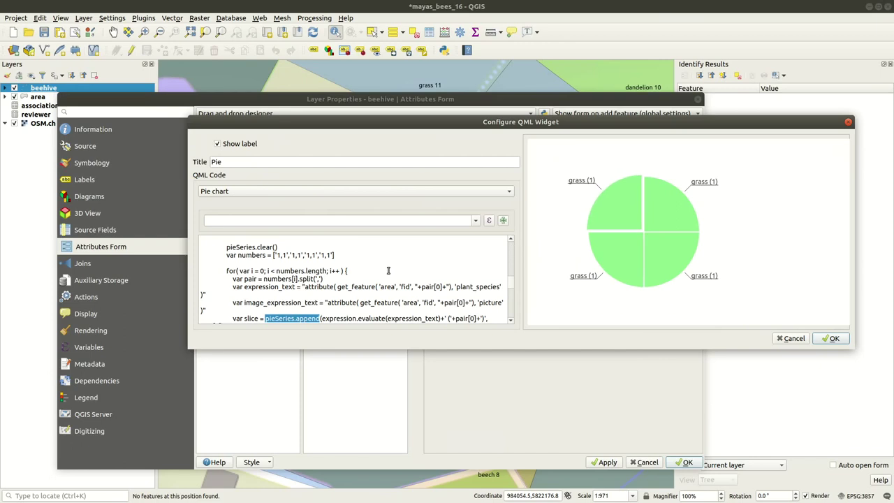
Step: Clear the hard-coded numbers array and define the expression relation_aggregate('bees_on','array_agg', "area_id"||','||"percentage"), checking its output preview
drag(272, 254, 354, 254)
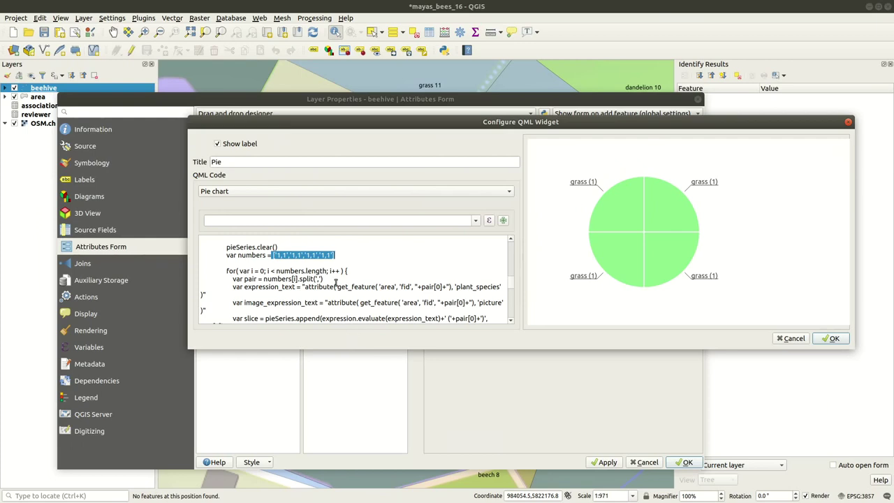
key(Delete)
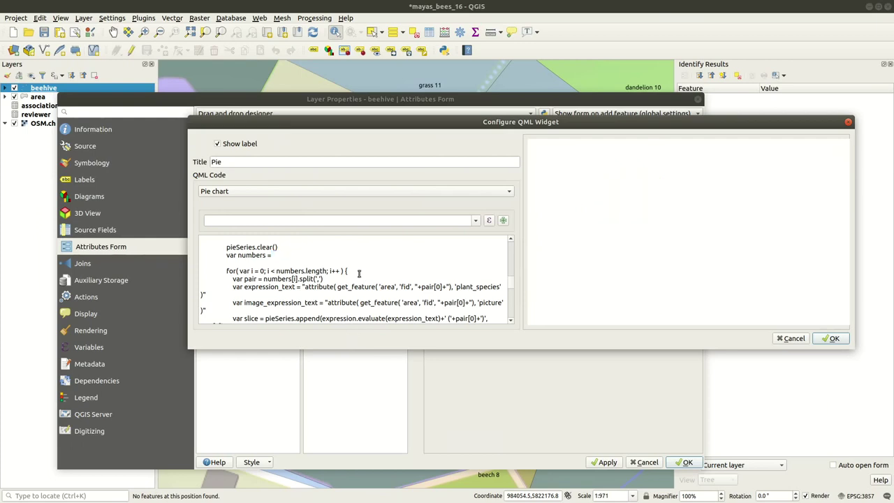
click(489, 220)
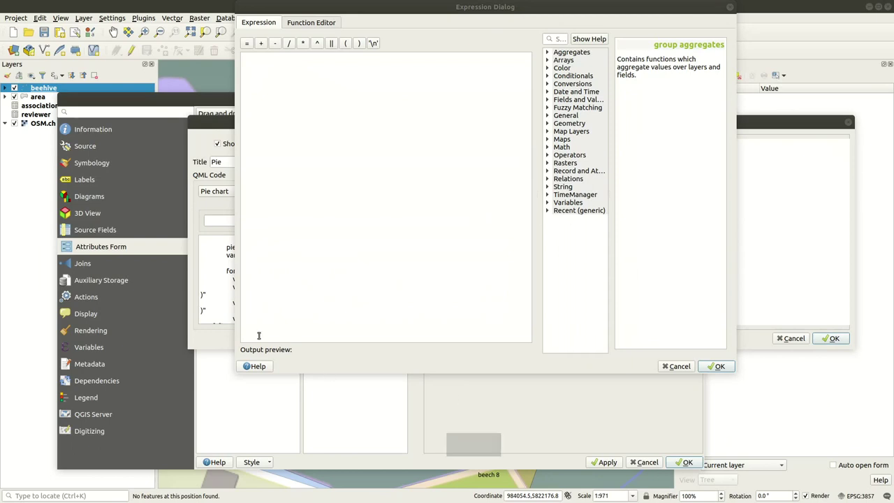
click(369, 180)
text(relation_aggregate('bees_on','array_agg', "area_id"||','||"percentage"))
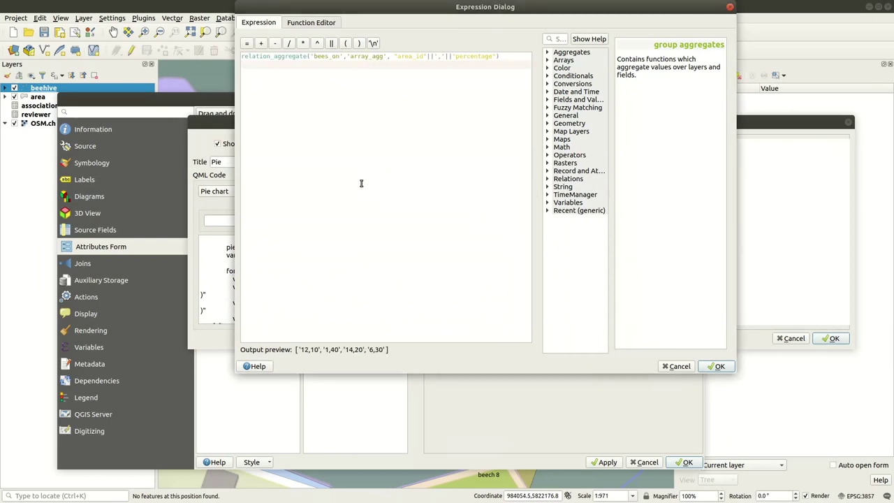
double_click(325, 56)
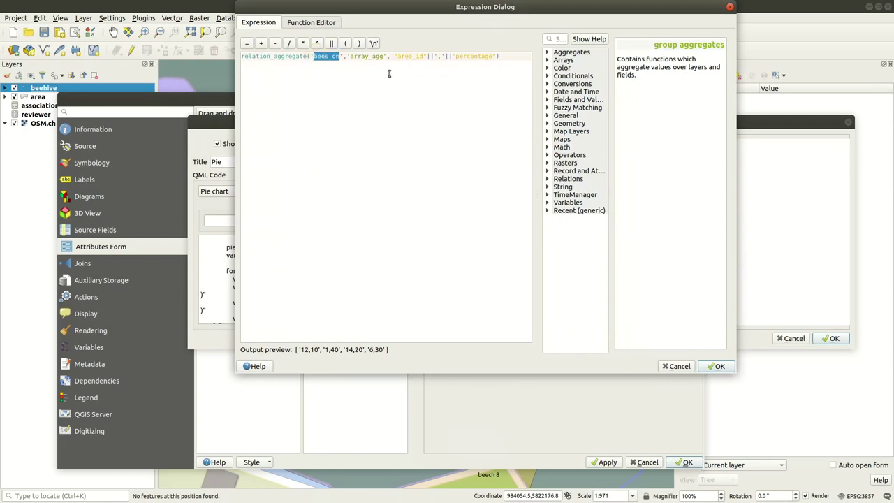
double_click(403, 57)
double_click(462, 56)
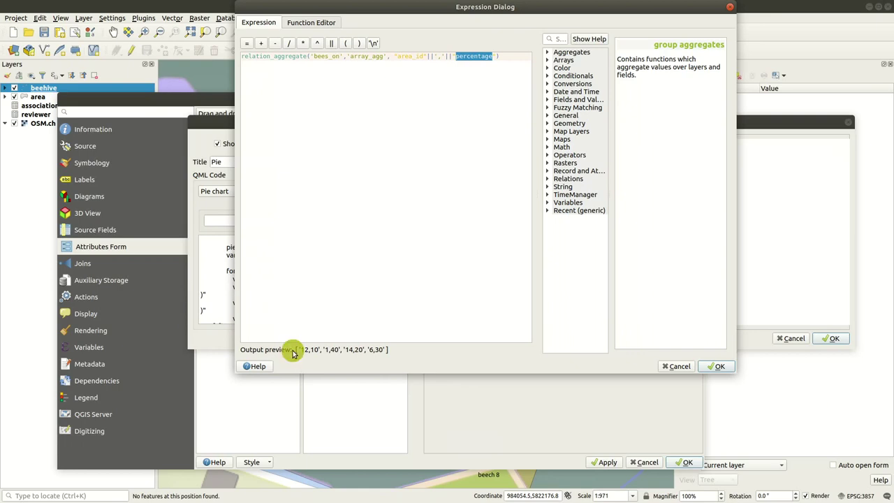
triple_click(314, 351)
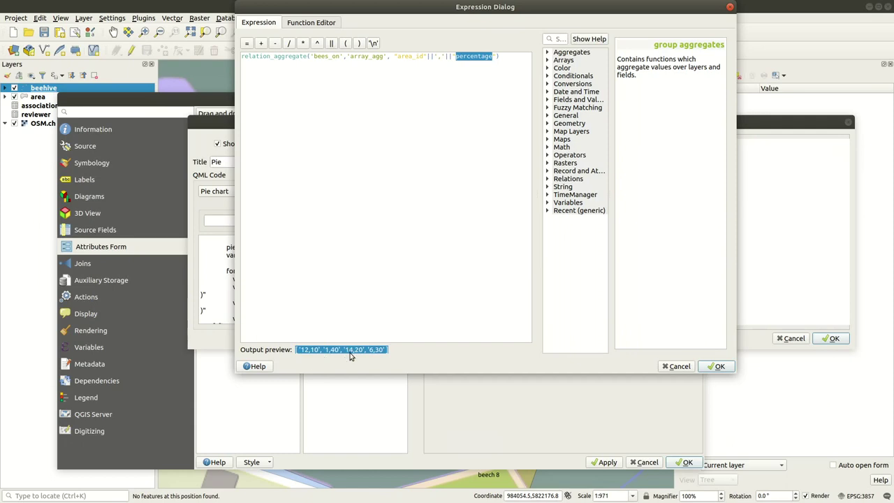
click(715, 366)
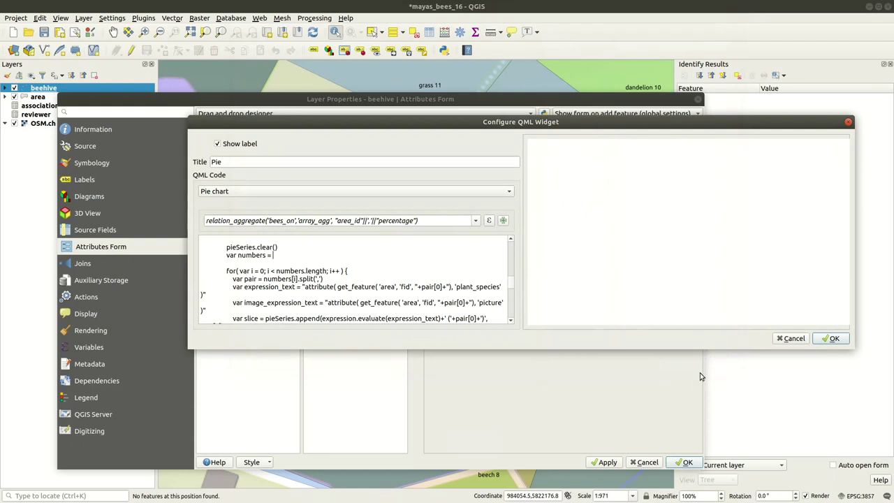
Step: Insert the relation_aggregate expression as the numbers value and paste the prepared info Rectangle code below the ChartView
click(502, 220)
click(605, 230)
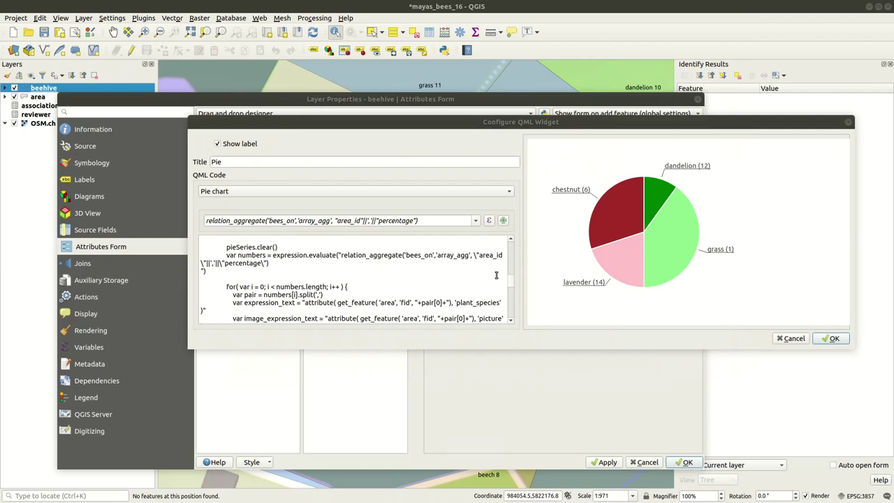
drag(509, 281, 507, 318)
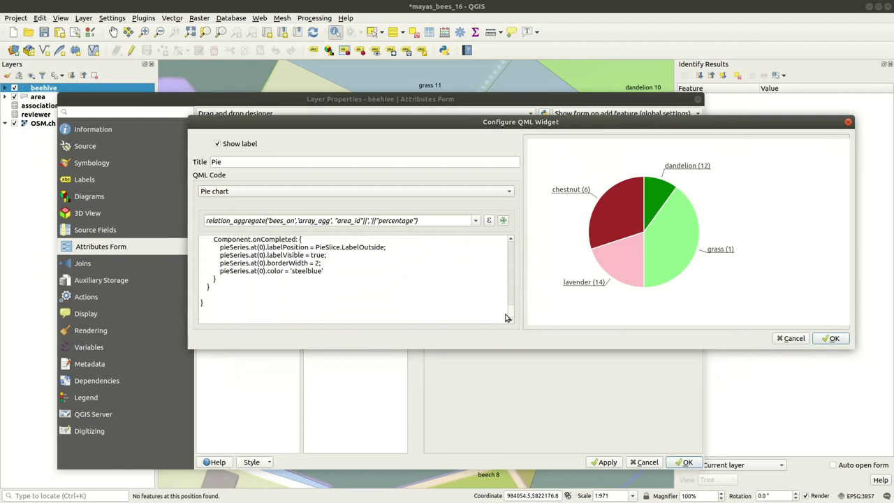
click(297, 294)
key(ctrl+v)
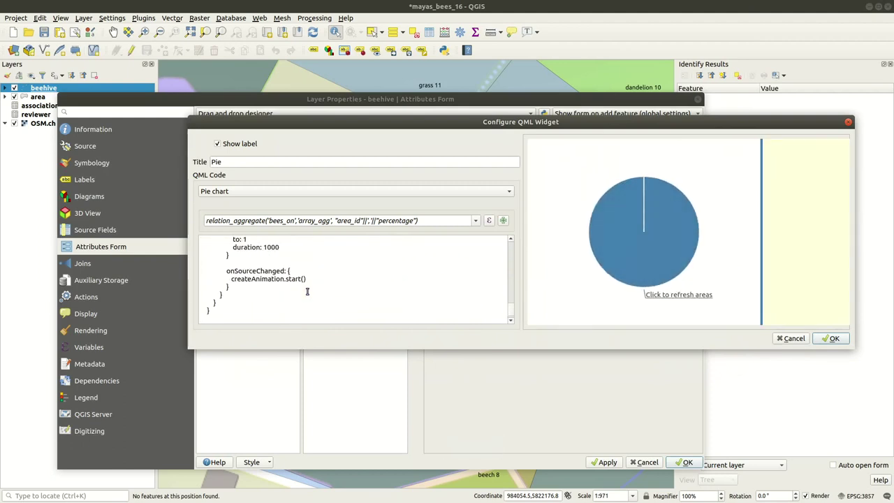
Step: Examine the pasted info Rectangle code, including its ColumnLayout, Label with text animation, and Image elements
scroll(511, 311, up, 6)
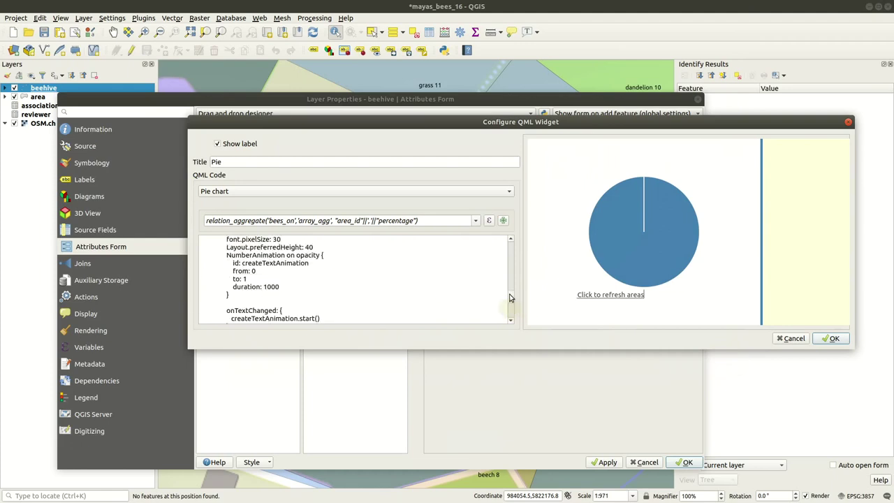
drag(511, 290, 512, 285)
double_click(231, 256)
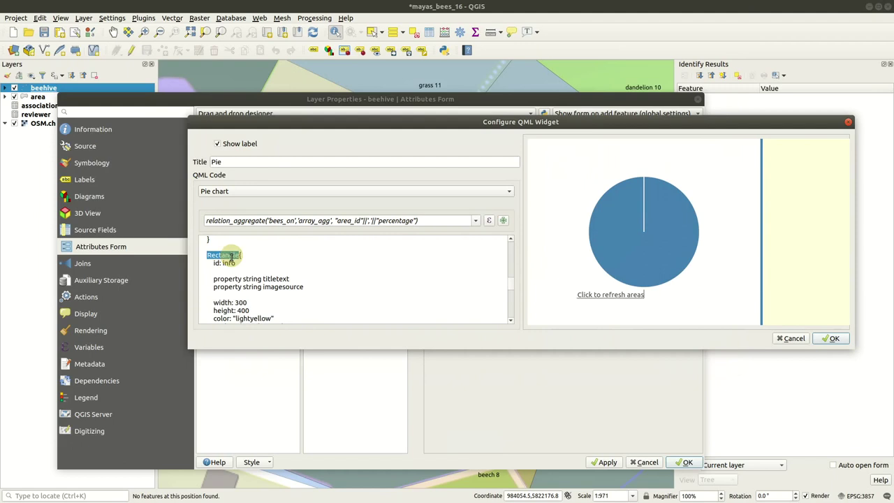
double_click(229, 263)
scroll(269, 282, down, 1)
scroll(271, 283, down, 4)
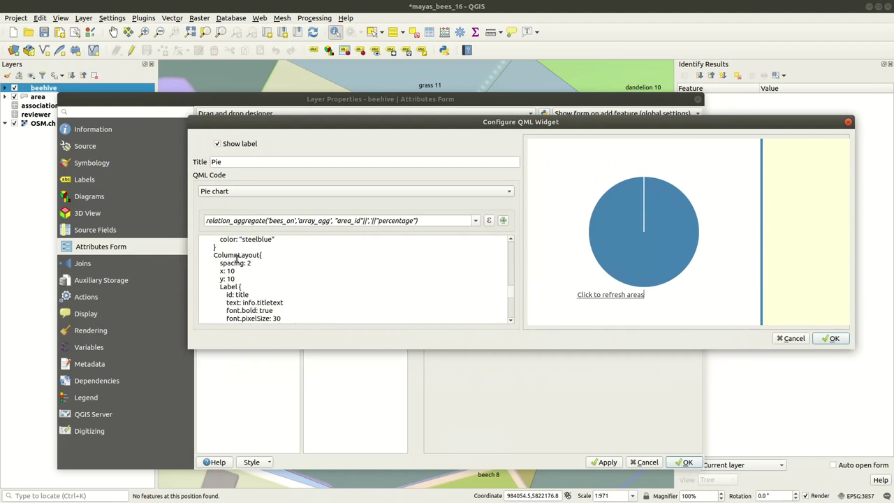
double_click(245, 256)
scroll(245, 269, down, 4)
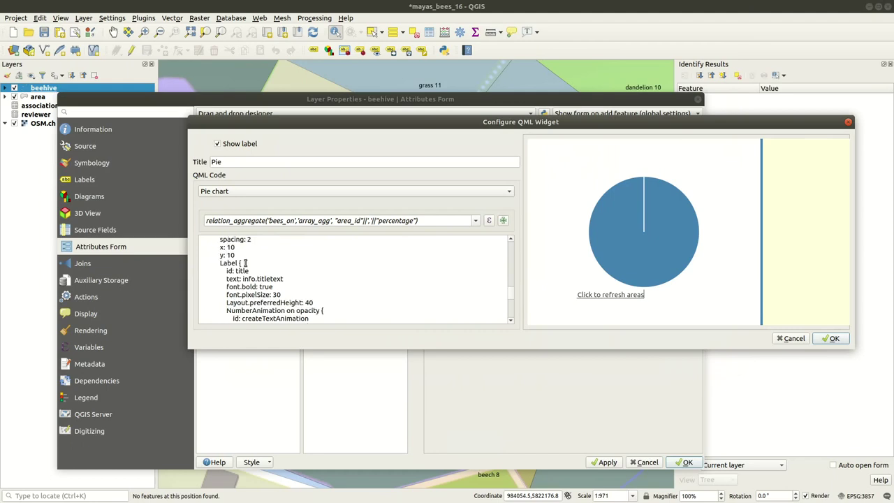
scroll(248, 280, up, 1)
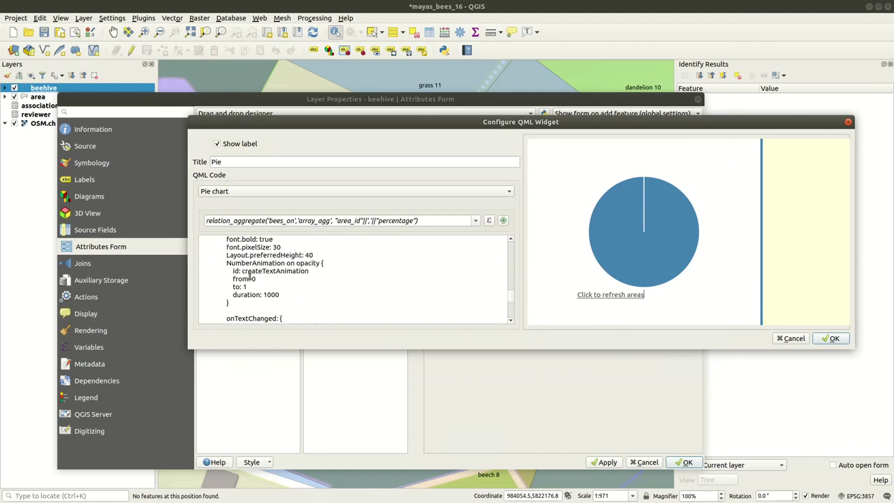
scroll(249, 277, up, 1)
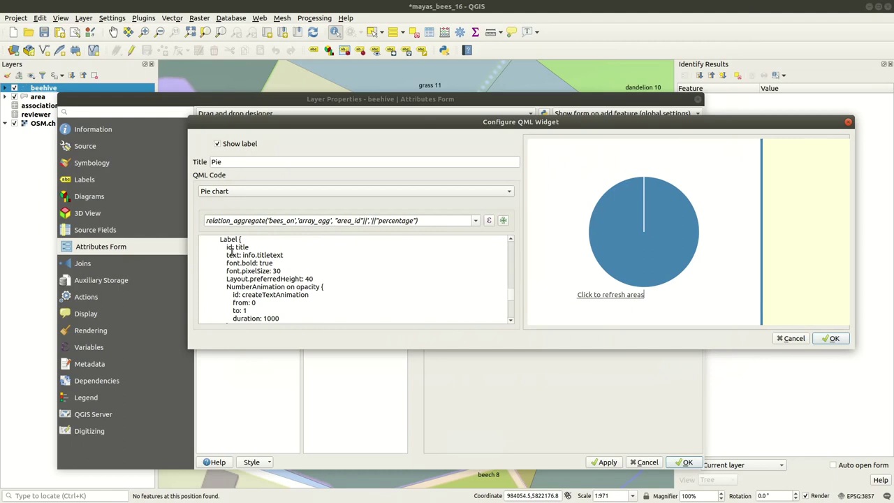
scroll(231, 251, down, 4)
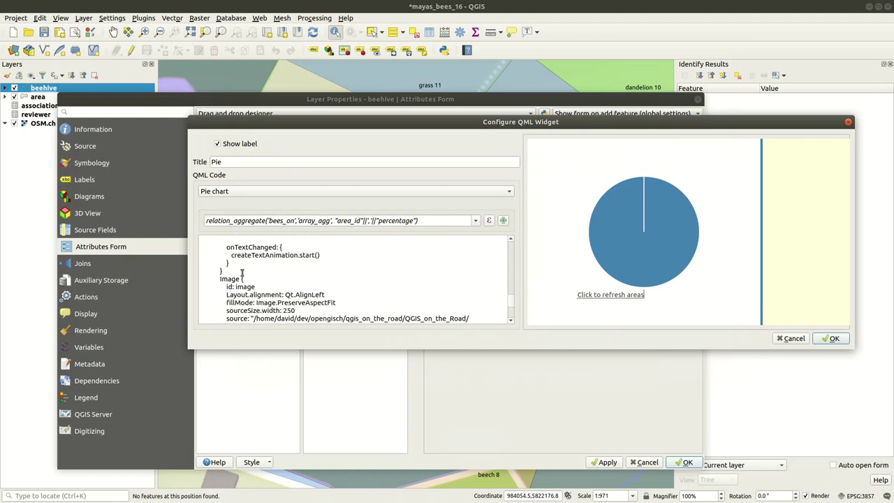
click(230, 277)
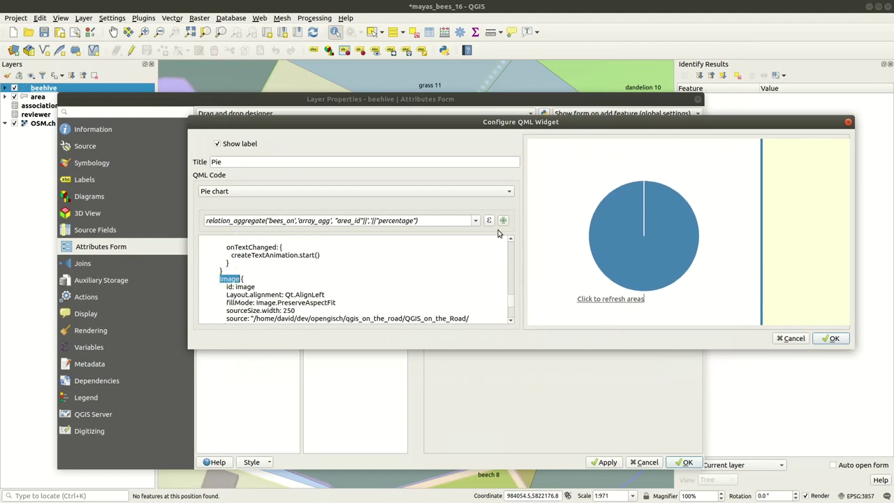
Step: Refresh the areas in the pie preview, try the grass, chestnut and dandelion slices, and accept the widget and beehive layer settings
click(683, 253)
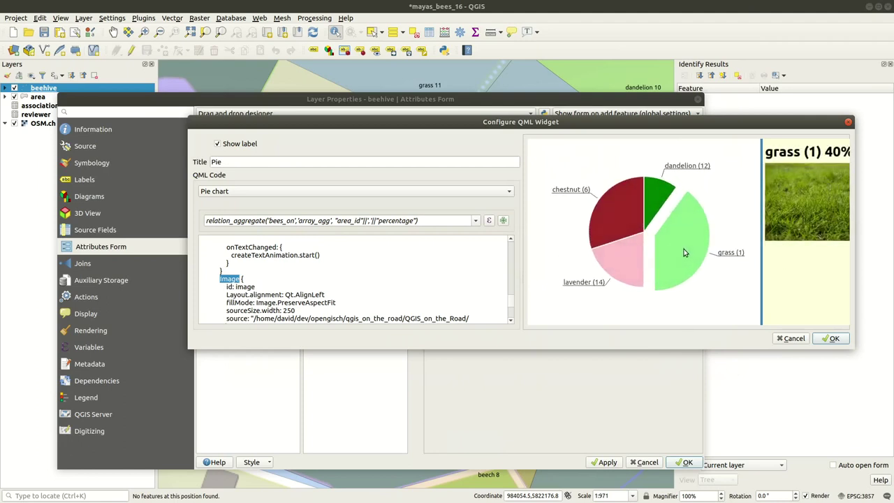
mouse_move(614, 211)
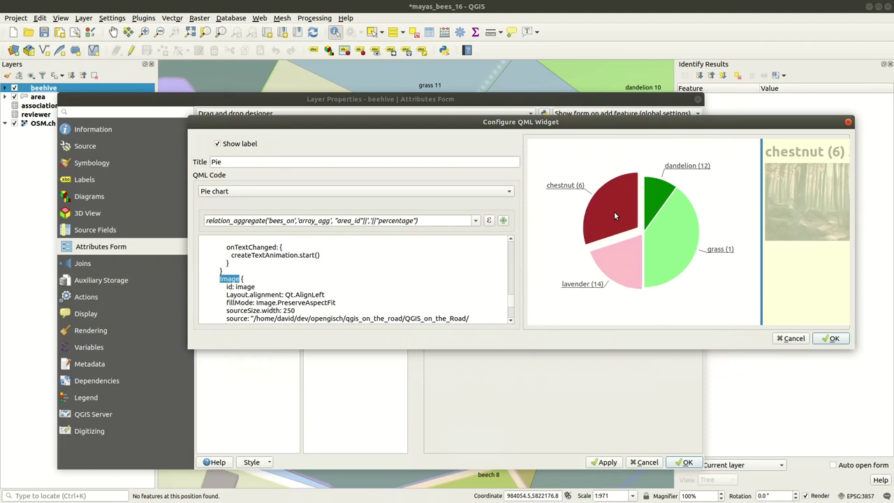
mouse_move(653, 185)
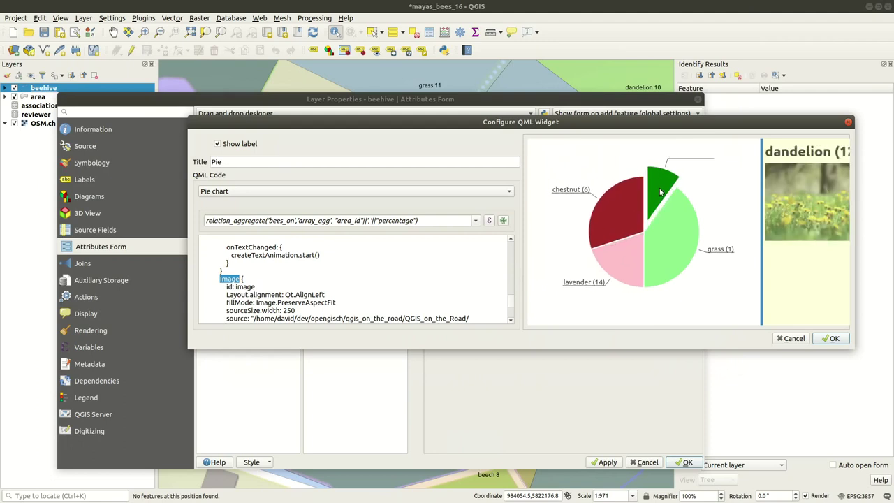
click(838, 340)
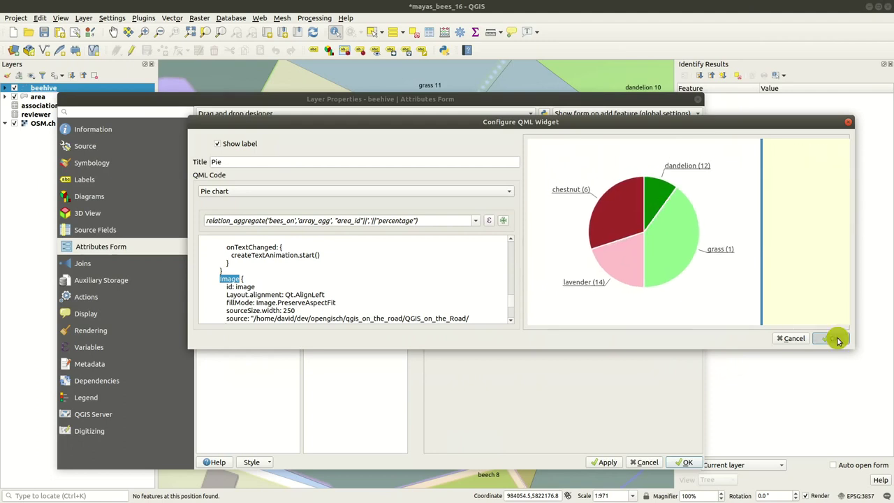
click(685, 463)
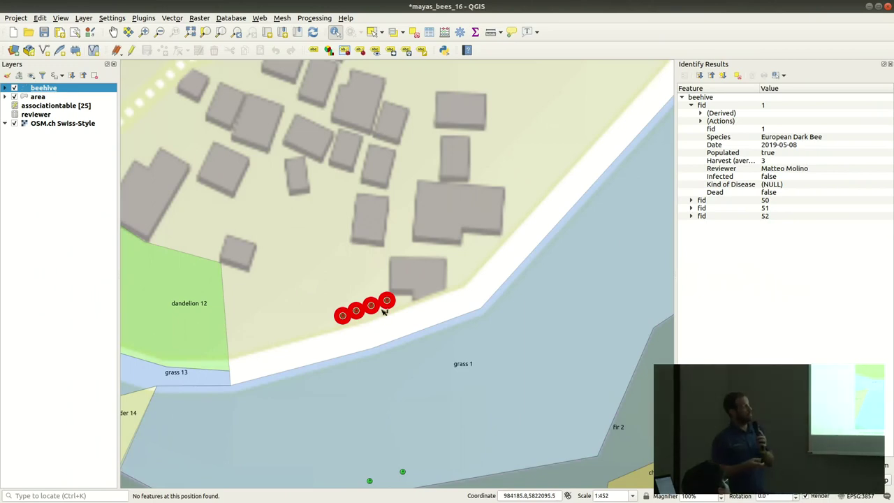
Step: View the feature form of beehive 1, refresh its food pie chart, inspect each slice's area picture, and close the form
scroll(384, 311, down, 1)
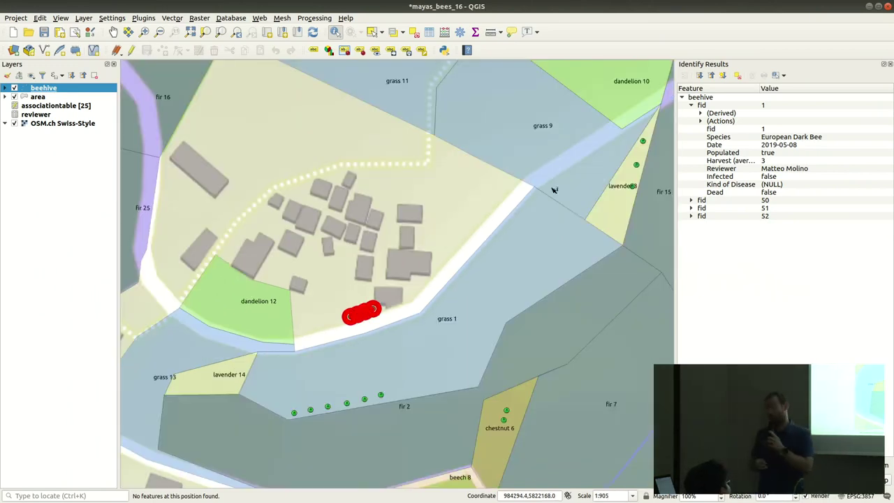
right_click(717, 108)
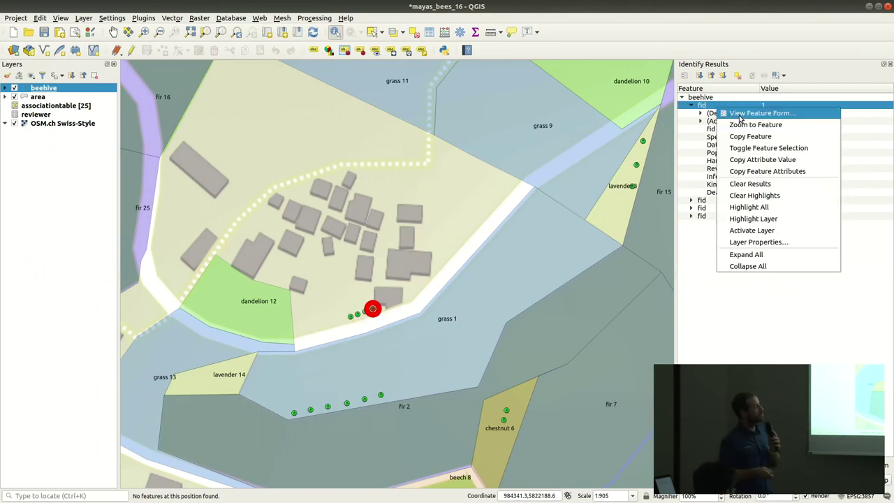
click(740, 114)
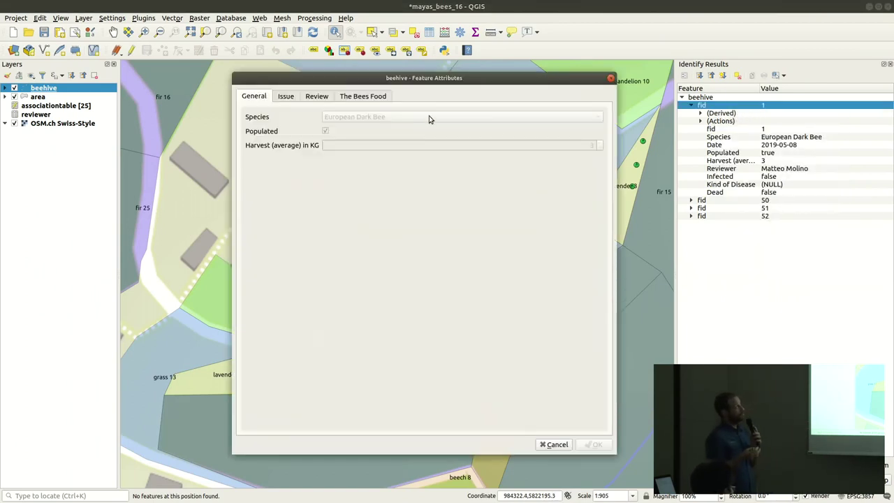
click(378, 99)
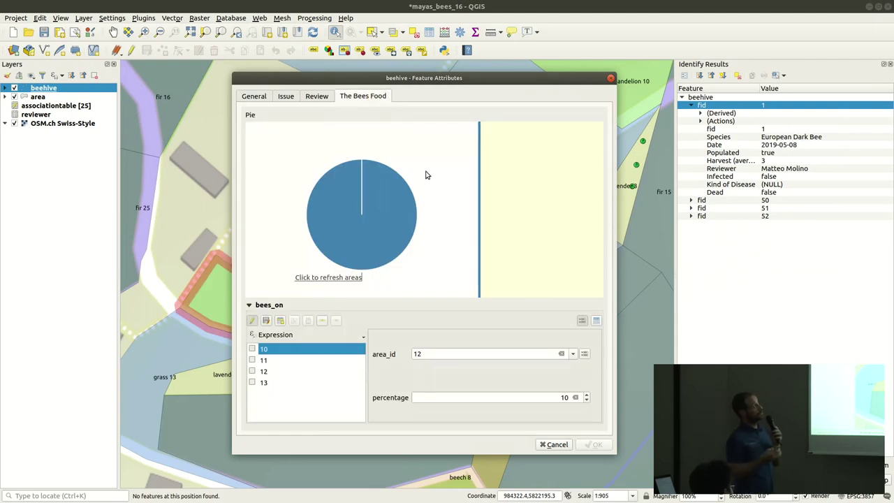
click(374, 213)
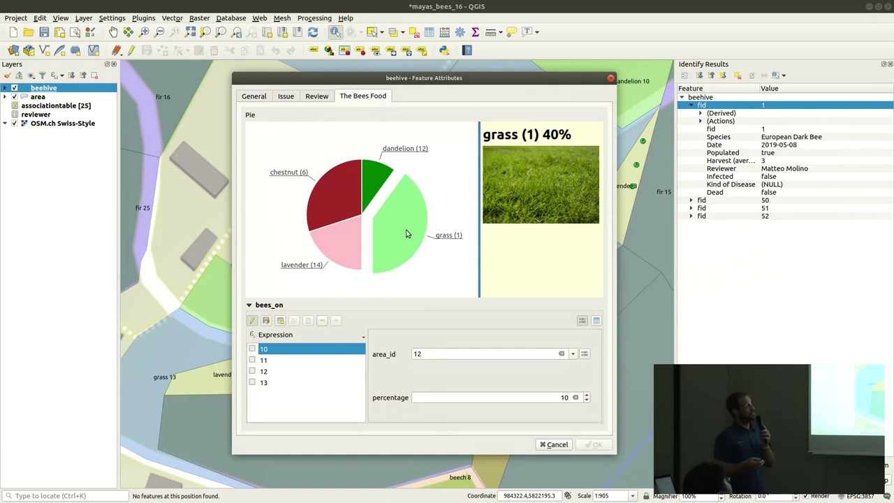
click(335, 252)
click(337, 201)
click(375, 183)
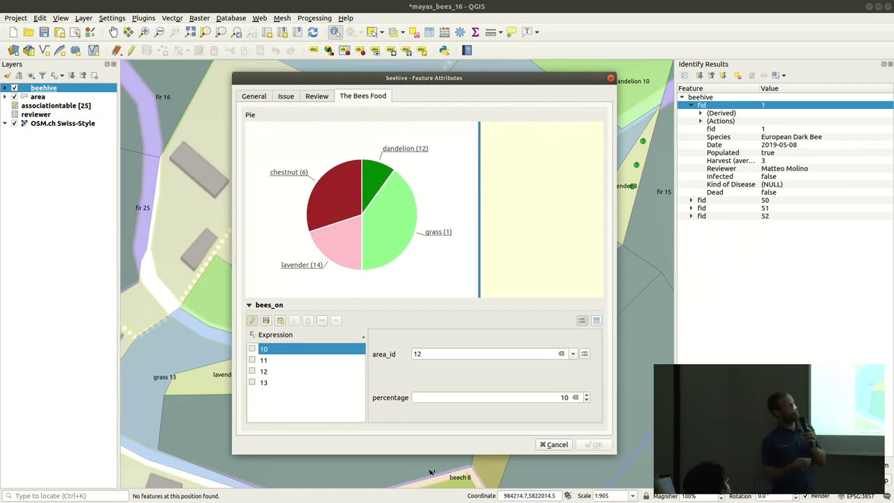
click(553, 445)
Step: View the feature form of beehive 50, refresh its food pie chart and inspect the area slices
right_click(713, 201)
click(730, 204)
click(365, 97)
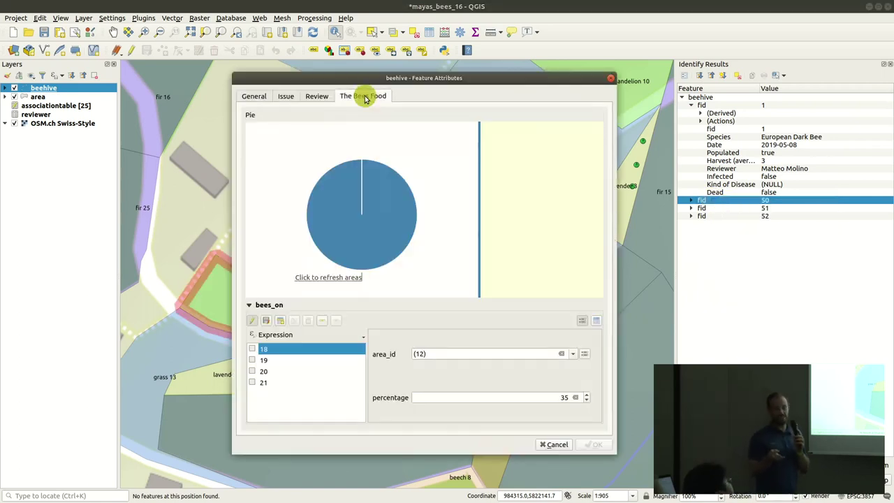
mouse_move(352, 213)
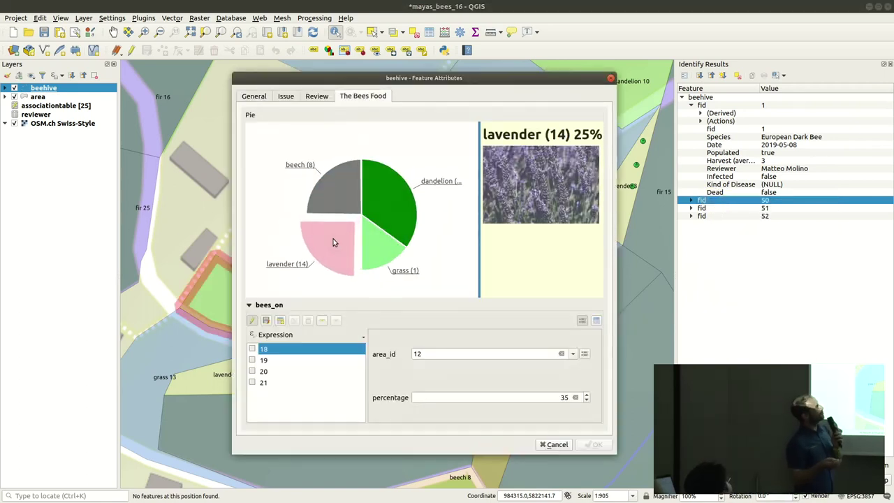
mouse_move(380, 239)
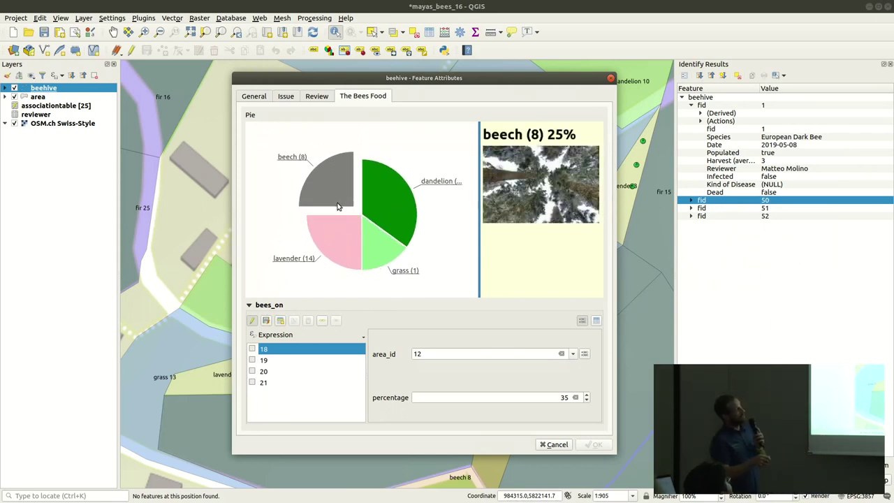
Step: Compare the area_id and percentage of bees_on entries 19, 20 and 21 with the matching pie slices, and close the form
click(275, 362)
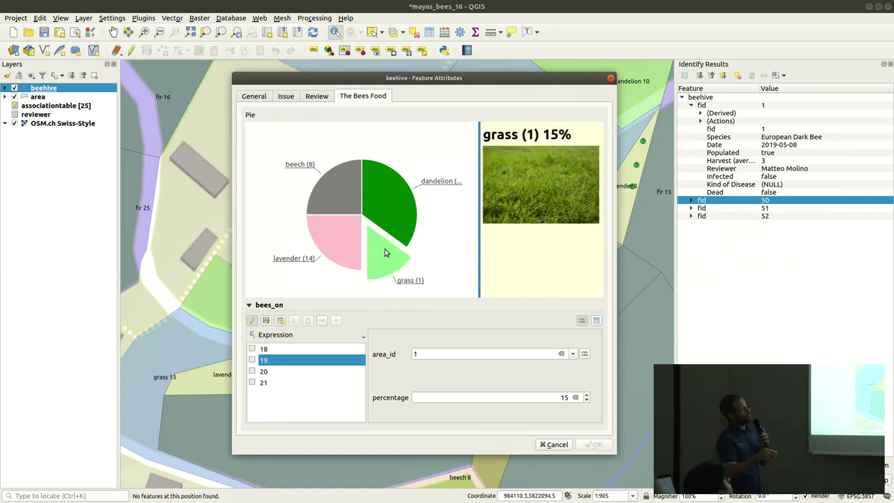
click(272, 372)
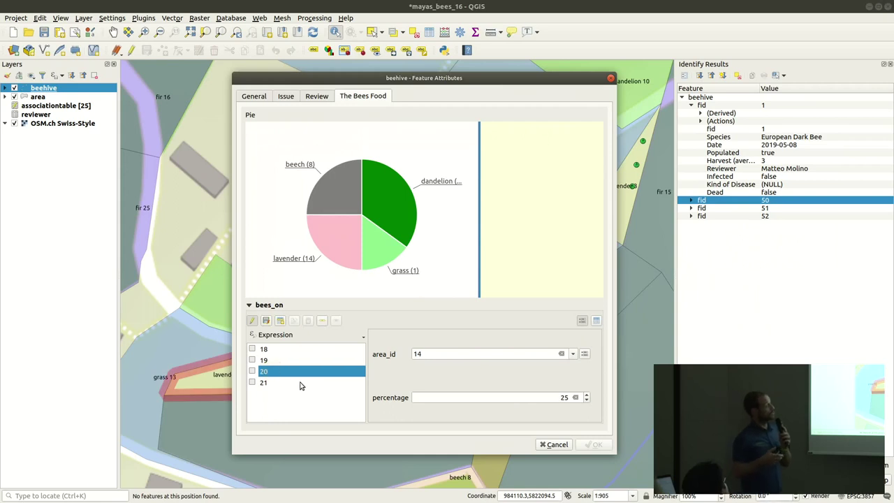
drag(440, 354, 408, 355)
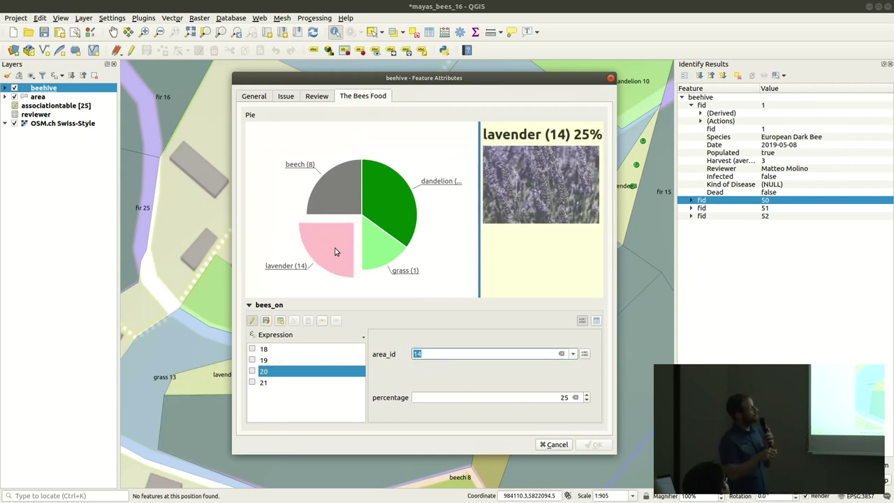
click(272, 383)
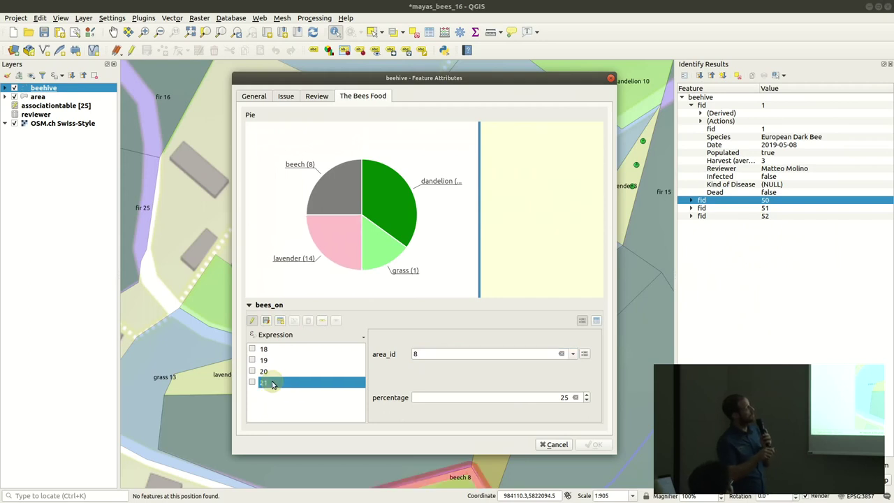
double_click(435, 354)
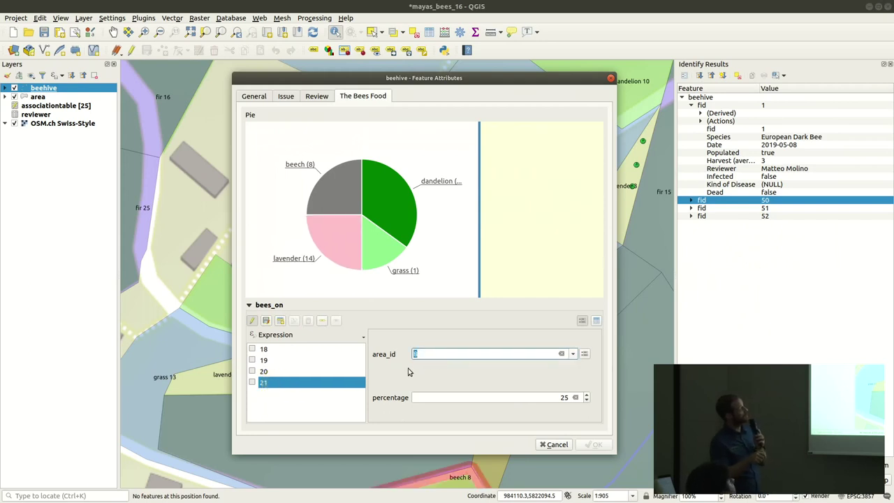
double_click(471, 396)
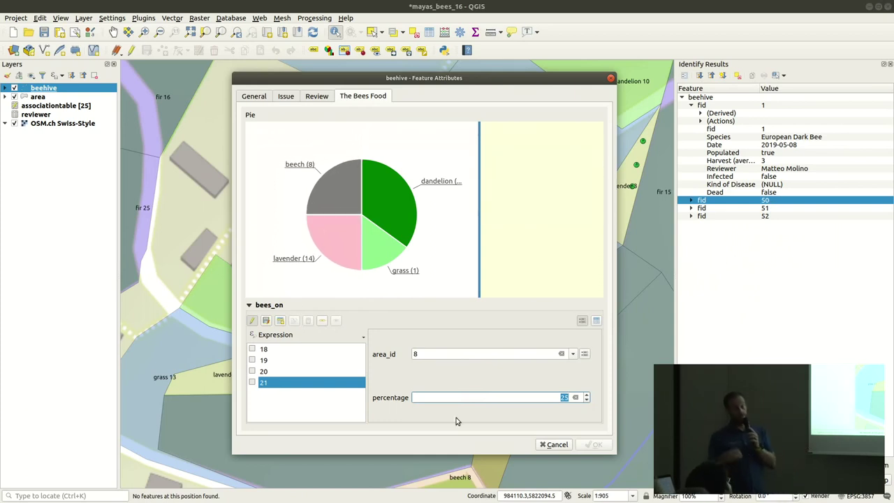
click(556, 445)
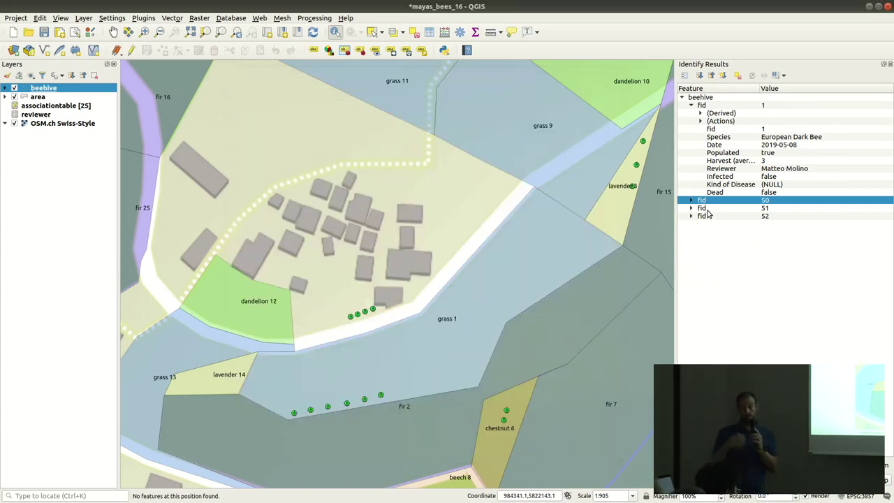
Step: View the feature form of beehive 51 and refresh the areas in its food pie chart
right_click(707, 209)
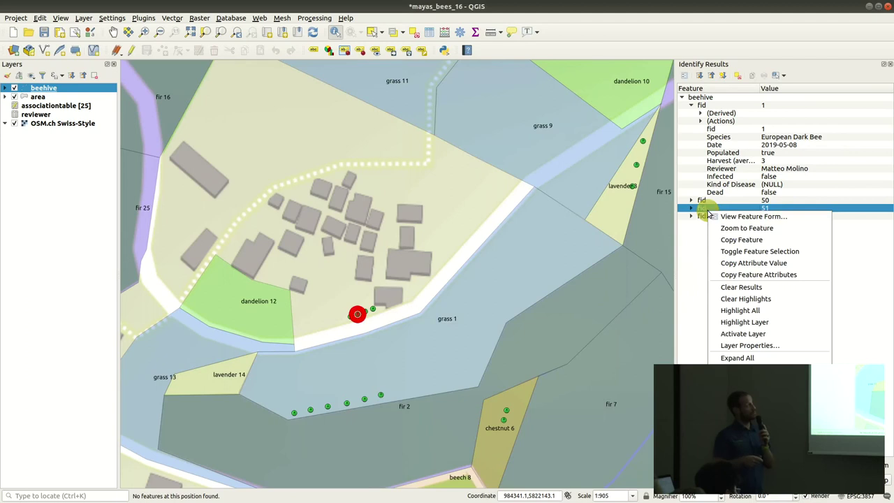
click(743, 218)
click(363, 99)
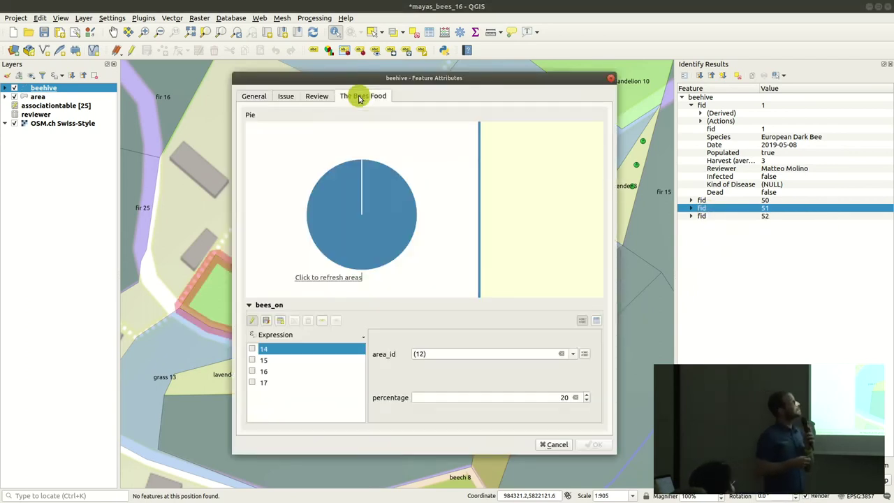
mouse_move(375, 251)
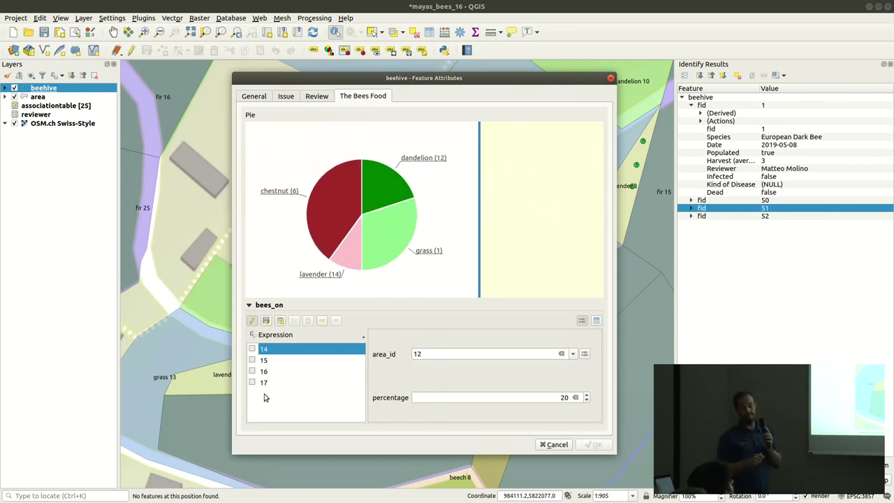
Step: Compare the area_id and percentage of bees_on entries 15, 16 and 17 with the pie slices and the areas on the map, and close the form
click(288, 360)
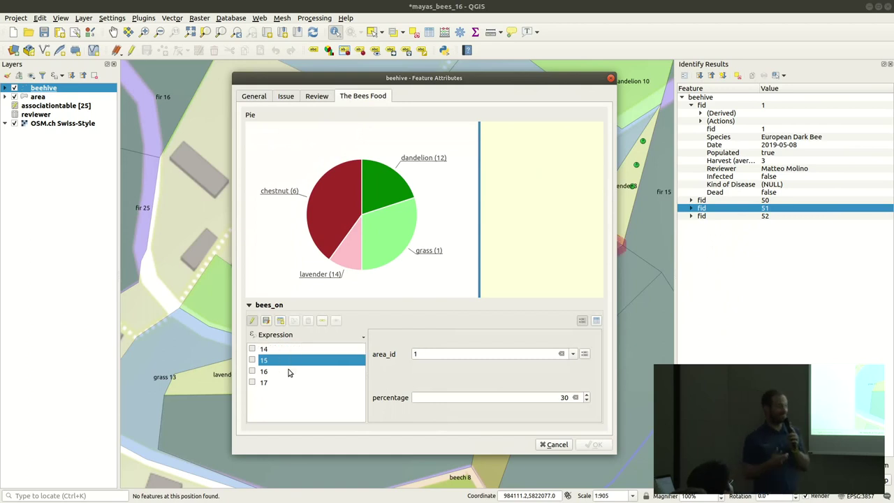
click(289, 371)
click(289, 382)
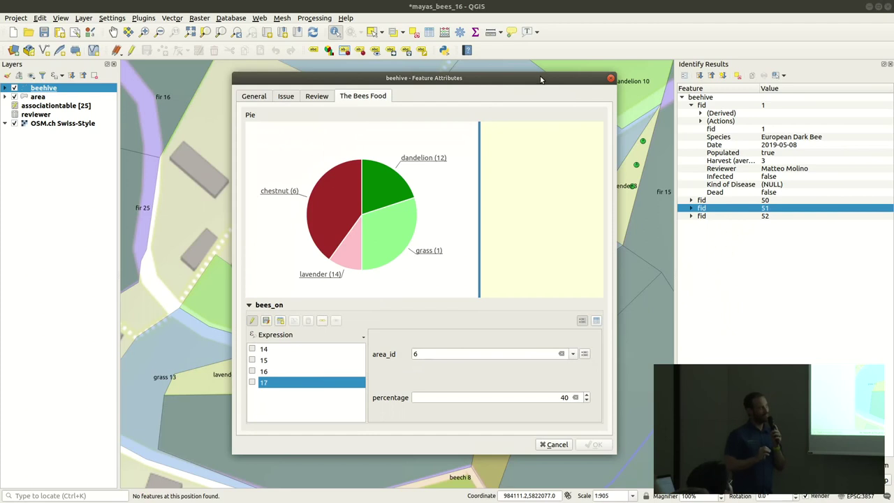
drag(539, 82, 362, 25)
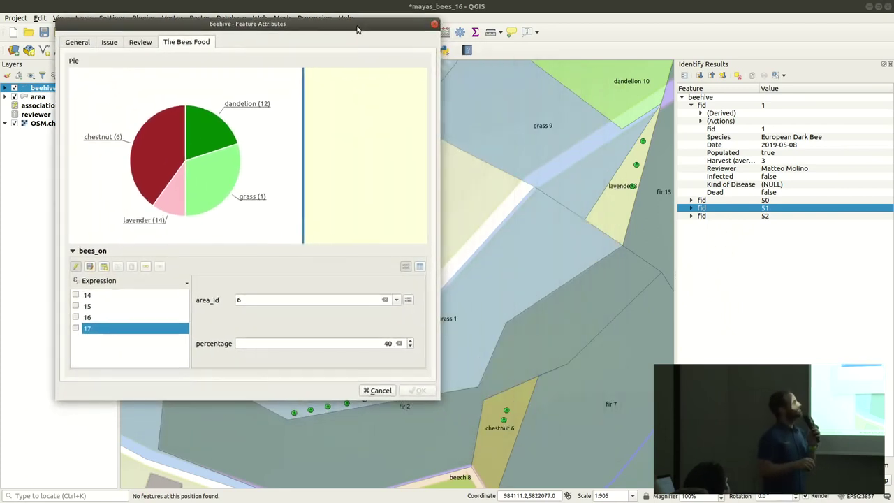
click(504, 424)
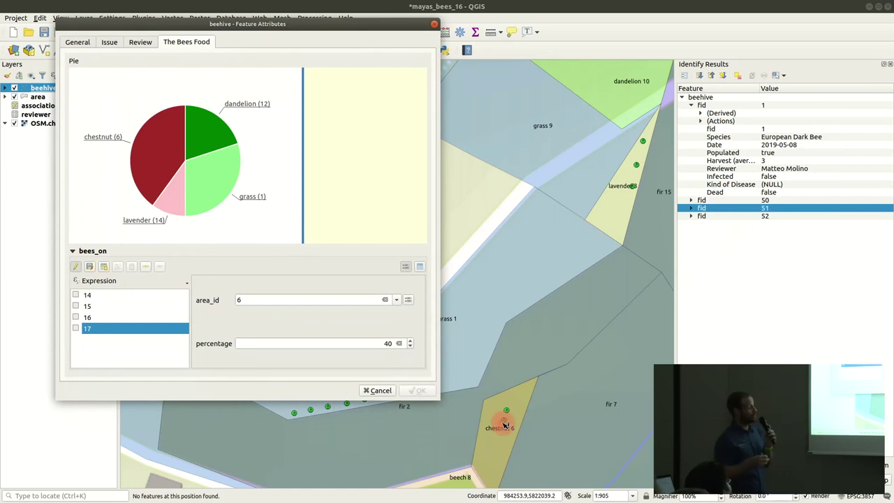
click(378, 391)
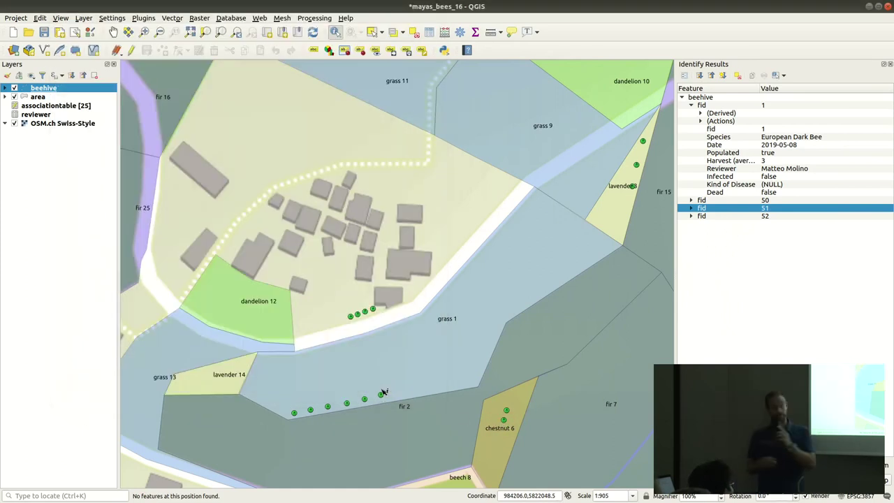
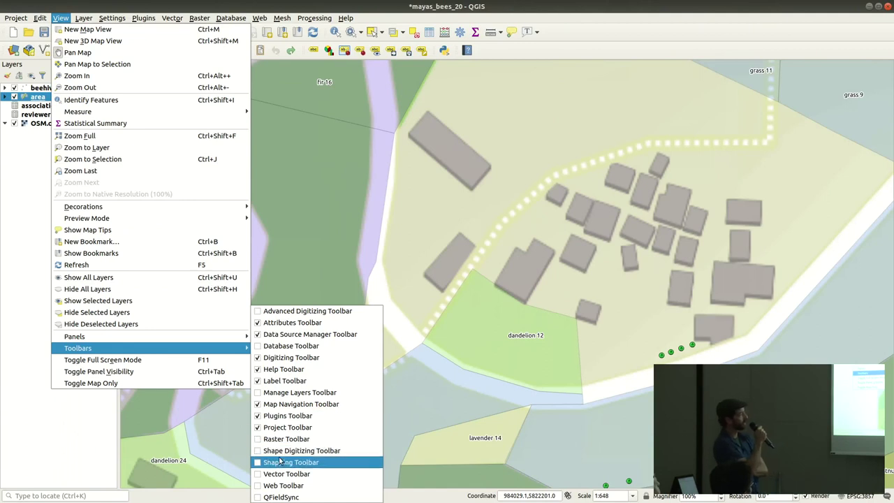
Step: Show the Snapping Toolbar and set the snapping type to Vertex and Segment, with pixels as the tolerance unit
click(329, 463)
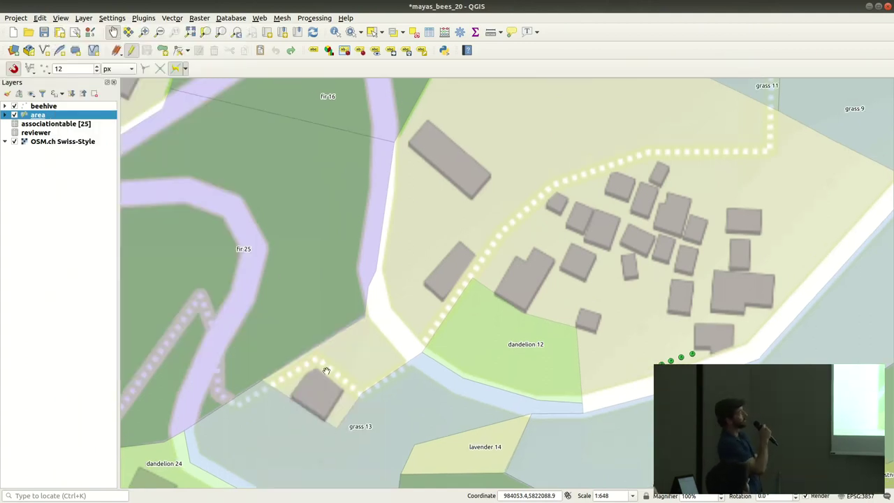
click(12, 69)
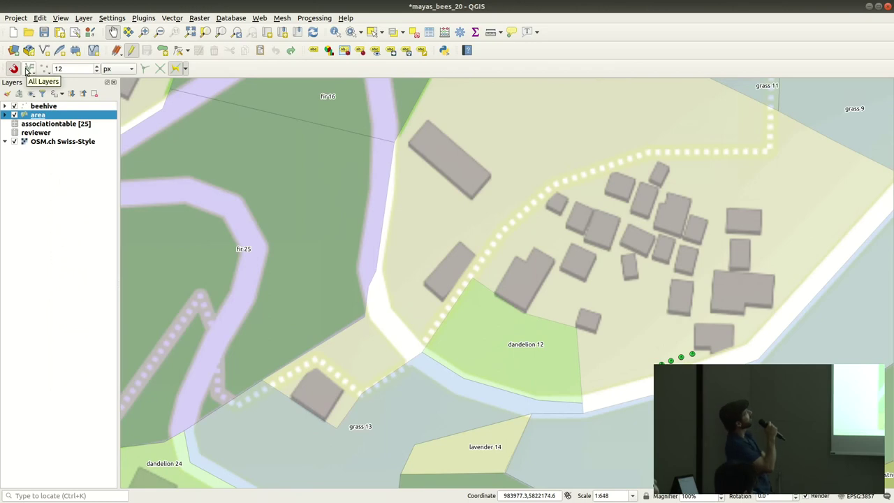
click(45, 68)
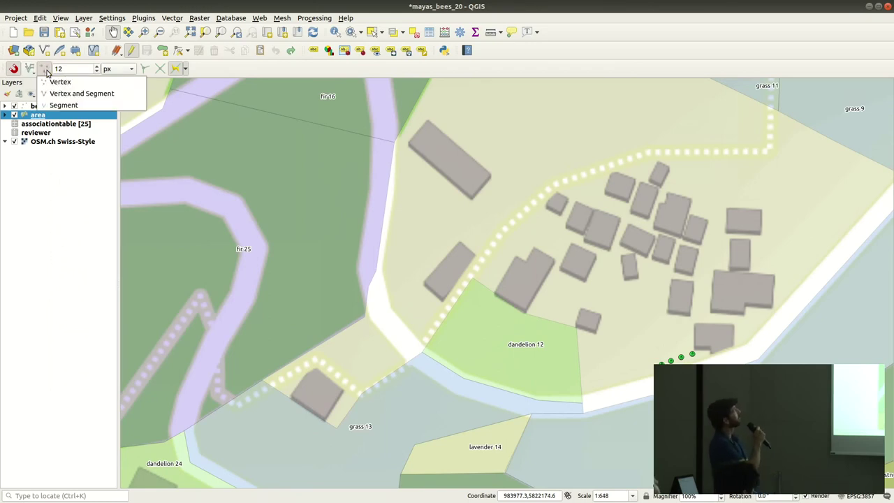
click(54, 95)
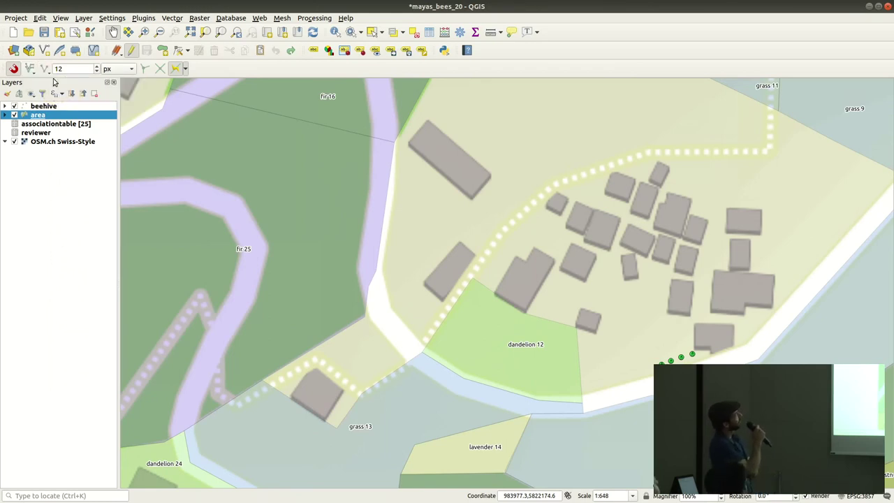
click(129, 70)
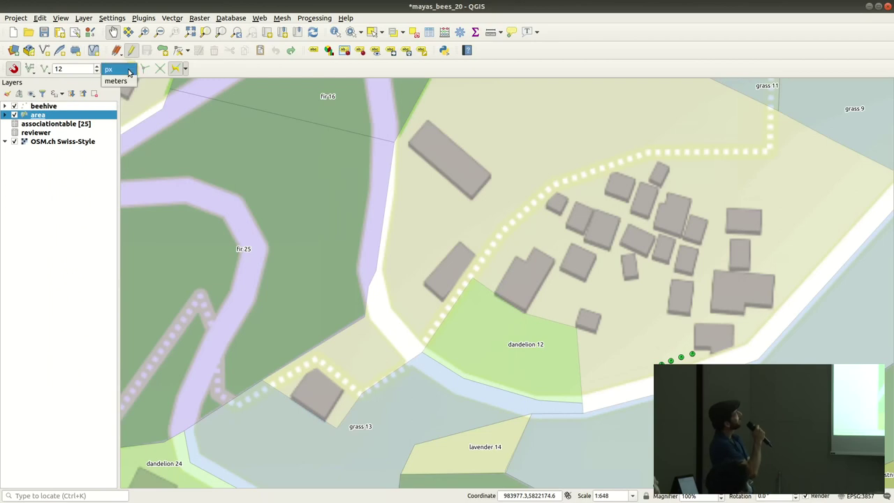
click(136, 70)
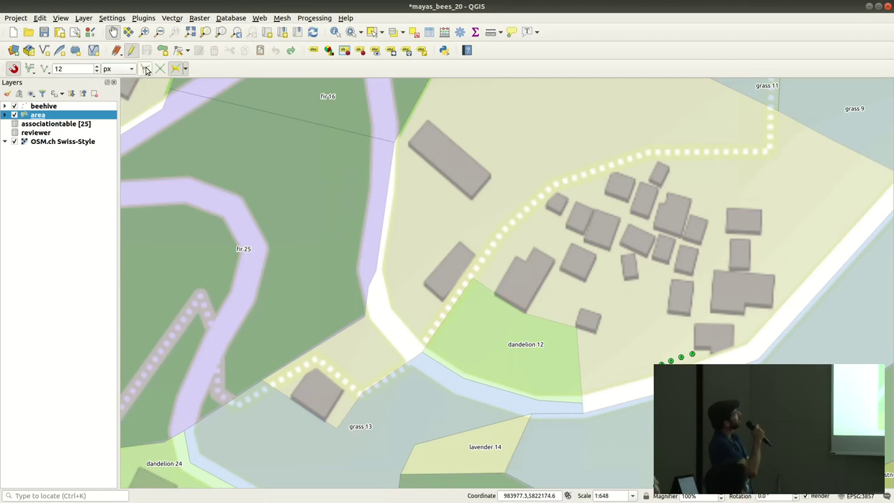
click(184, 69)
click(225, 132)
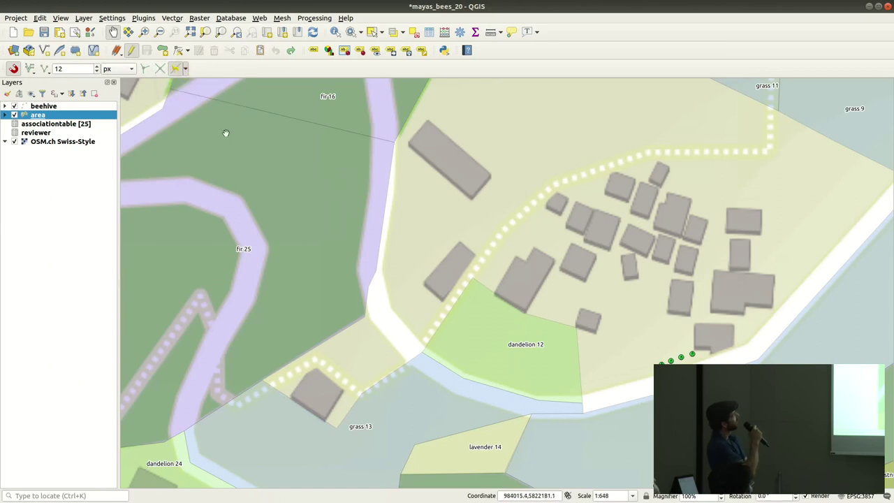
Step: Draw a new area polygon around the house plot between fir 25 and grass 13, tracing the neighbouring boundaries and extending to the dandelion 12 corner
click(163, 50)
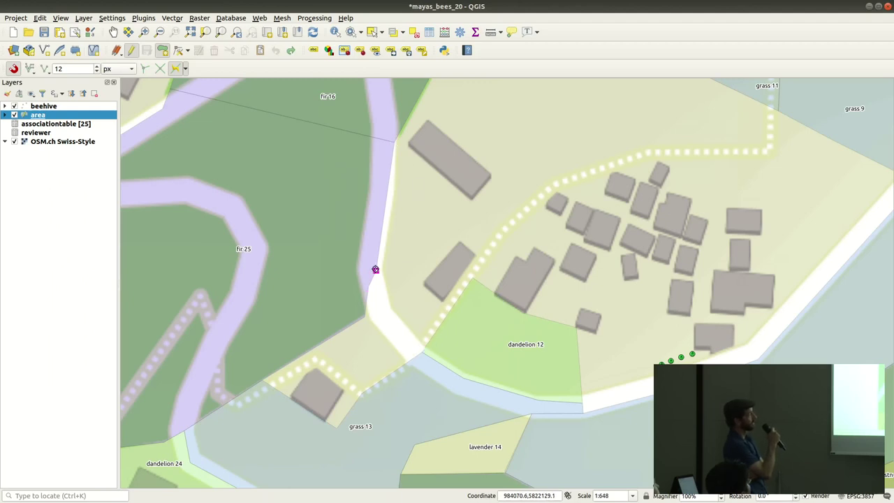
click(364, 317)
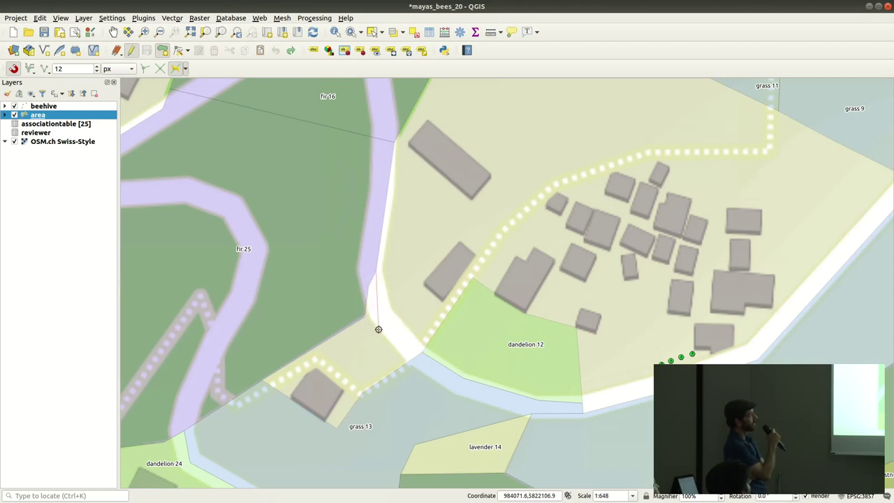
right_click(422, 351)
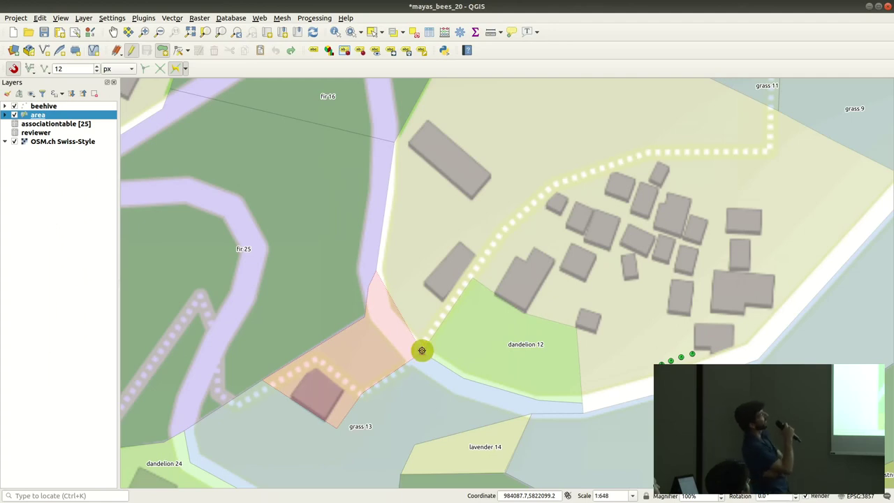
click(421, 350)
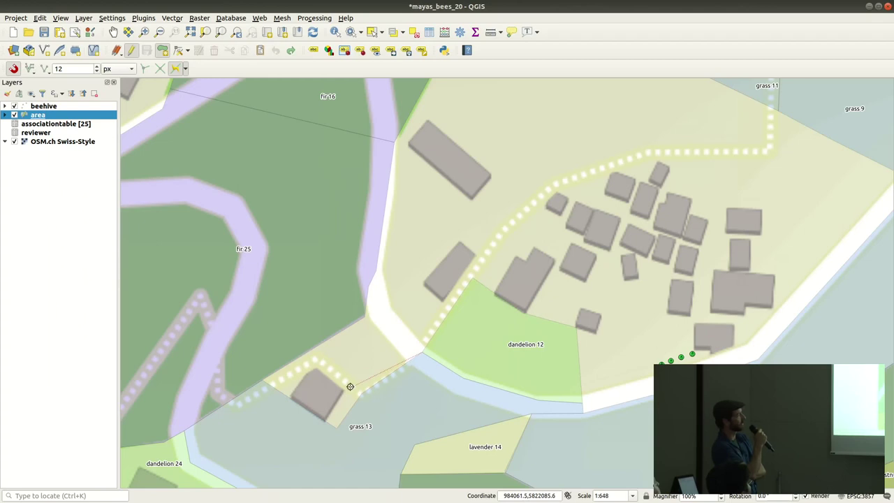
click(331, 423)
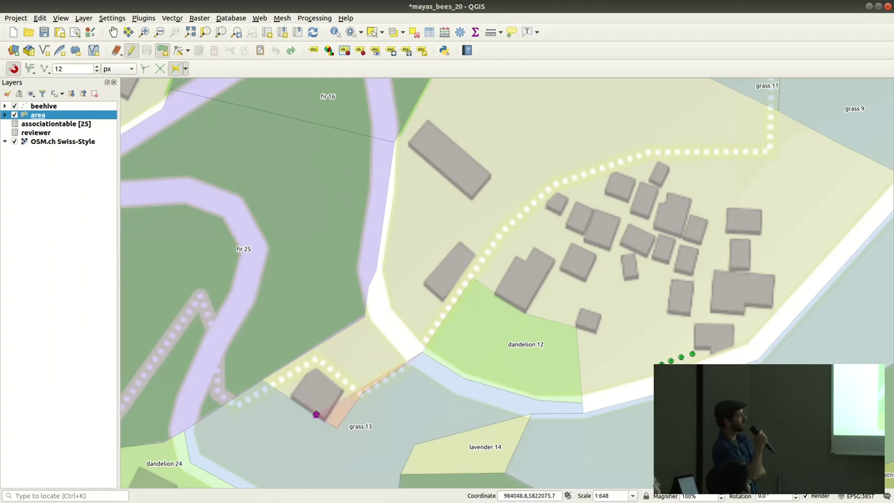
key(BackSpace)
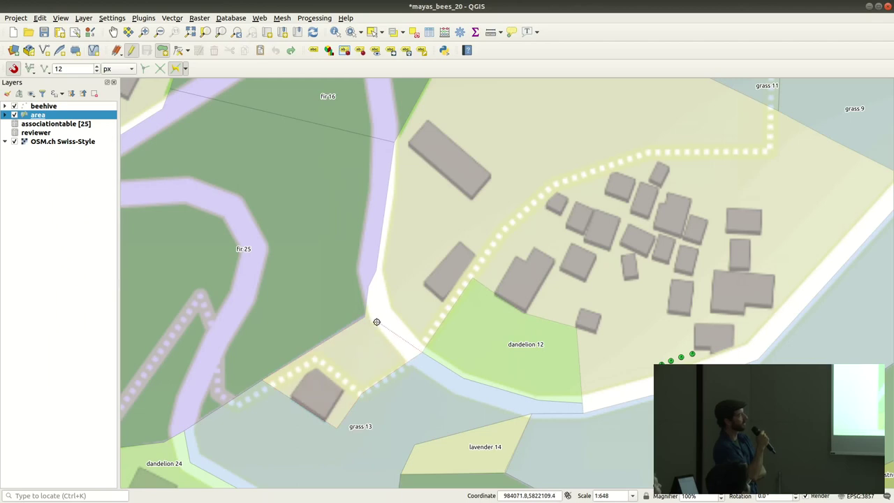
click(364, 318)
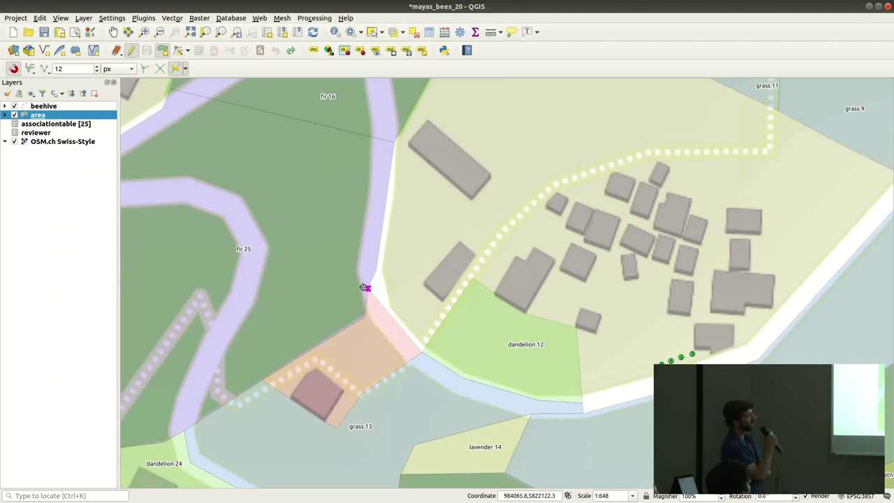
right_click(367, 288)
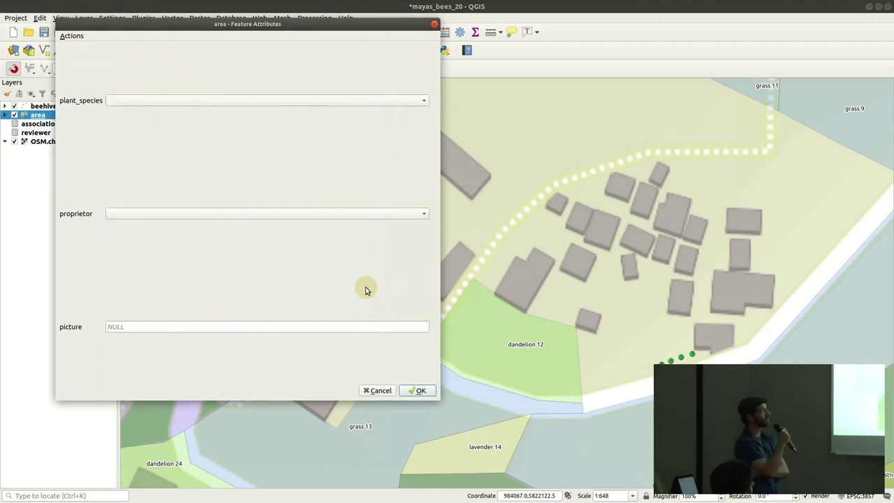
Step: Set the new area's plant_species to weed and its proprietor to national, and save the feature
click(340, 100)
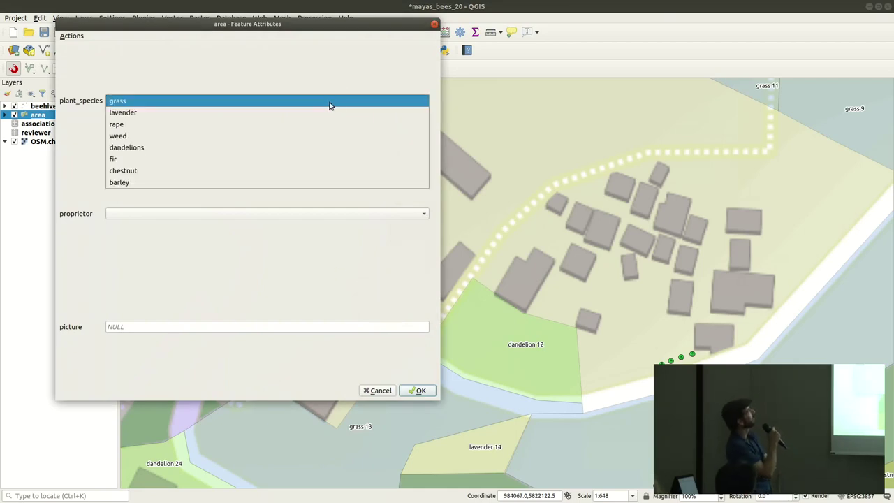
click(299, 137)
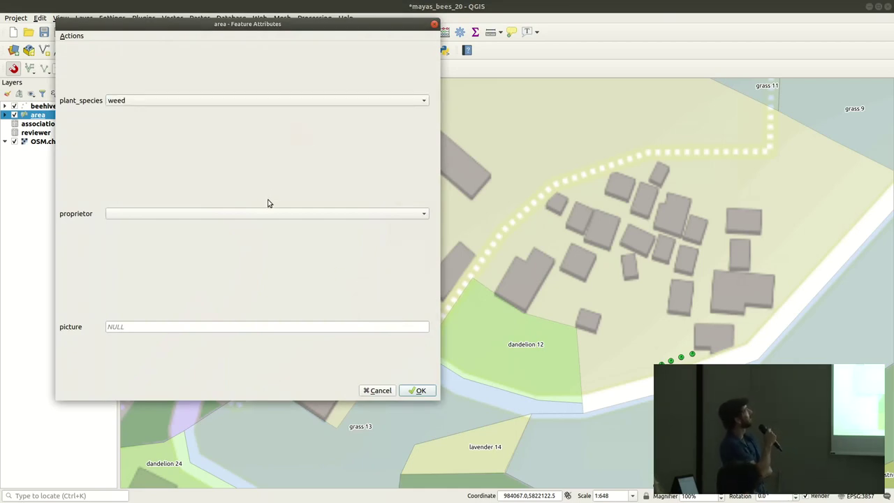
click(267, 213)
click(260, 226)
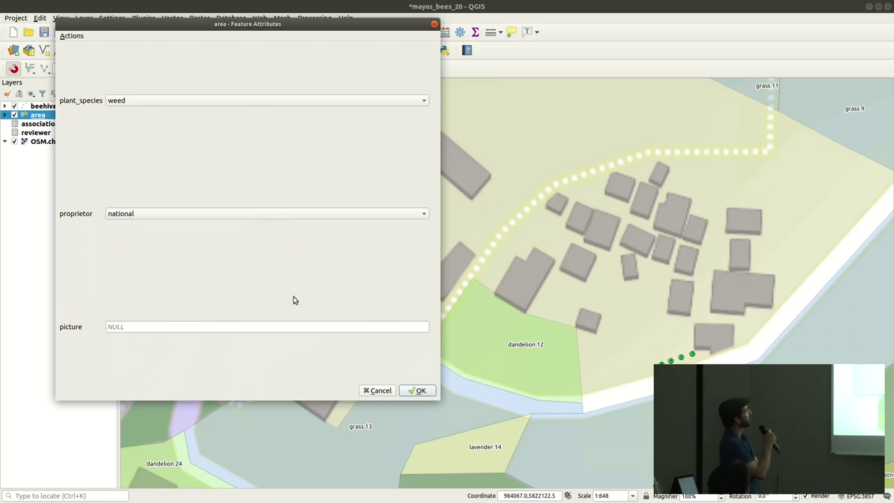
click(417, 391)
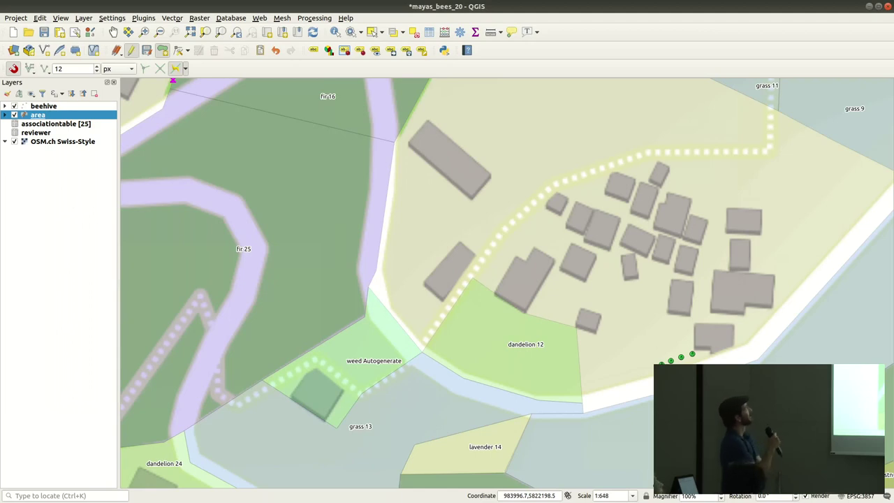
key(ctrl+s)
Step: Show the Advanced Digitizing panel and enable the advanced digitizing tools for the area layer
scroll(573, 227, up, 1)
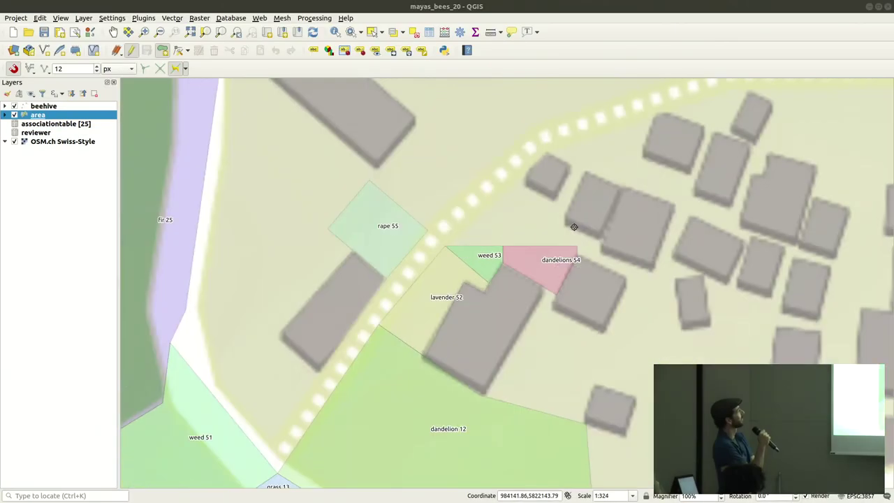
scroll(578, 207, up, 1)
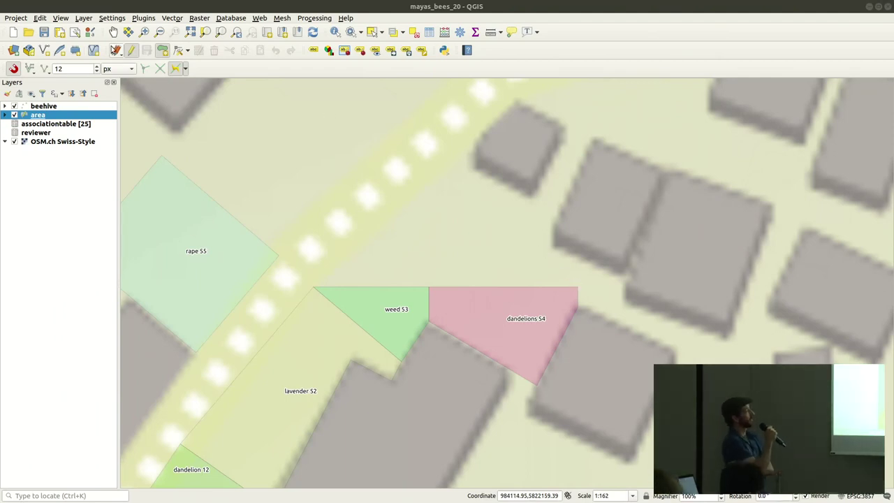
click(61, 18)
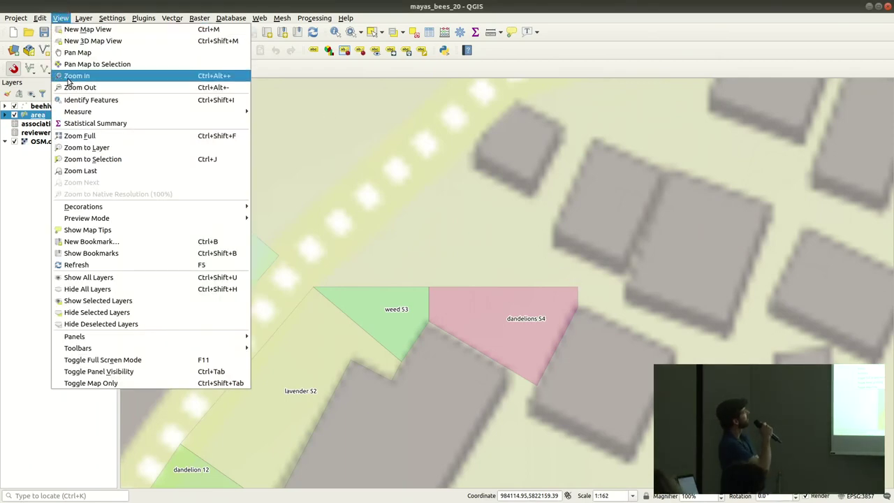
mouse_move(87, 338)
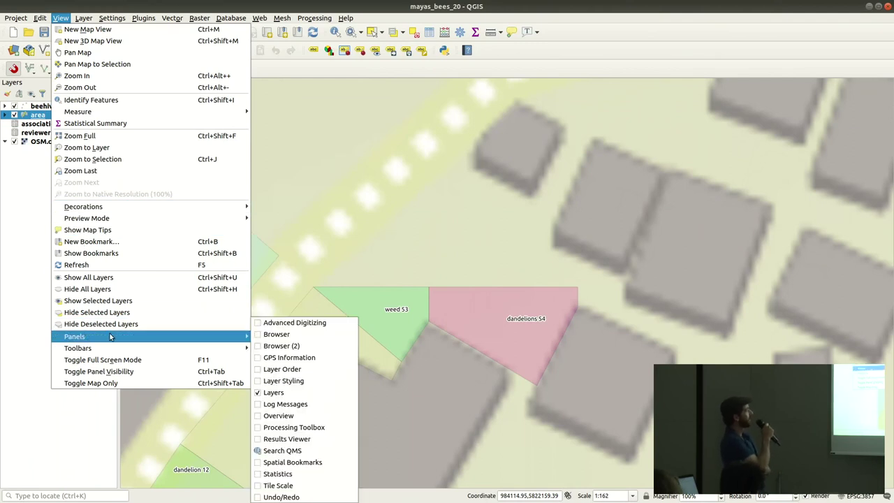
click(335, 324)
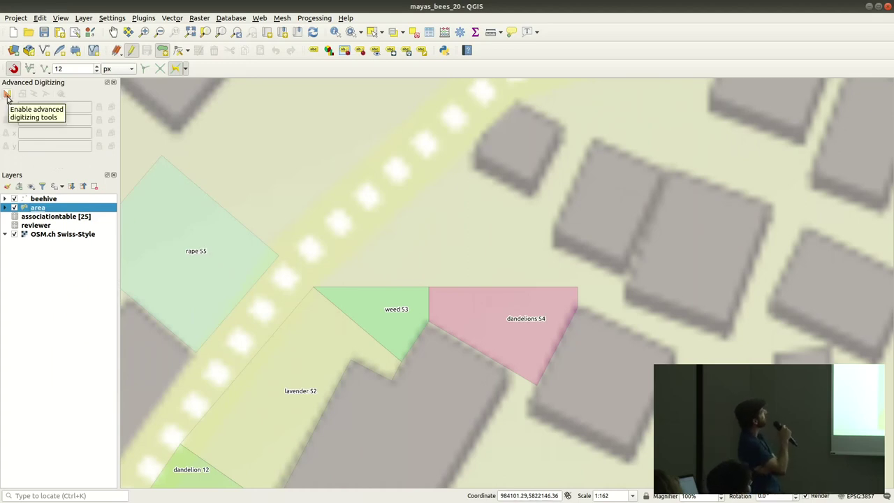
click(7, 95)
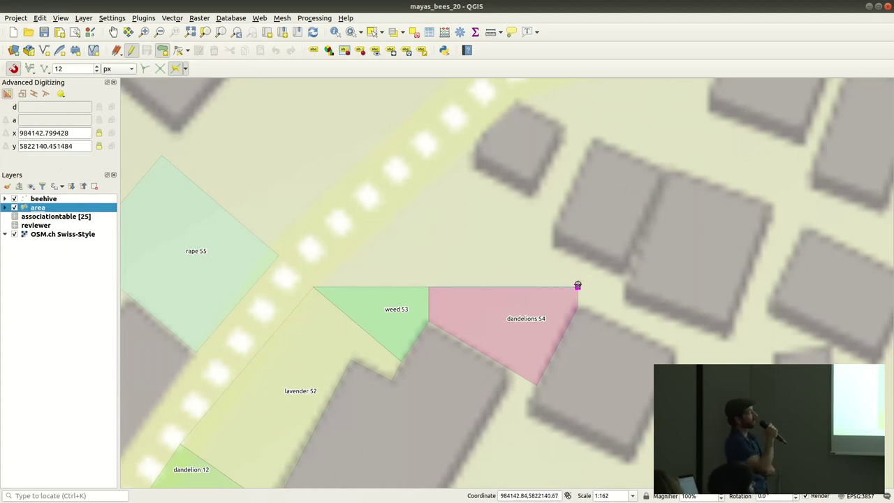
Step: Draw a rectangular area about 13.8 m long and 2.7 m high along the upper edge of dandelions 54
click(577, 285)
click(577, 257)
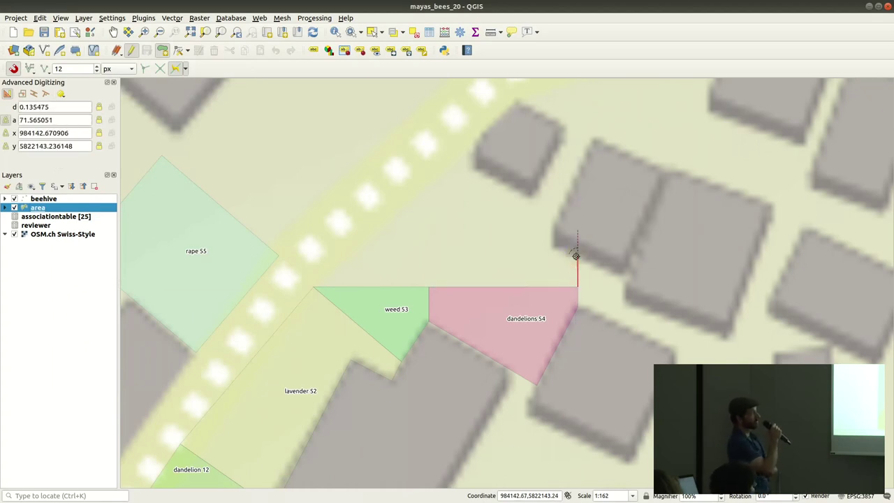
click(428, 263)
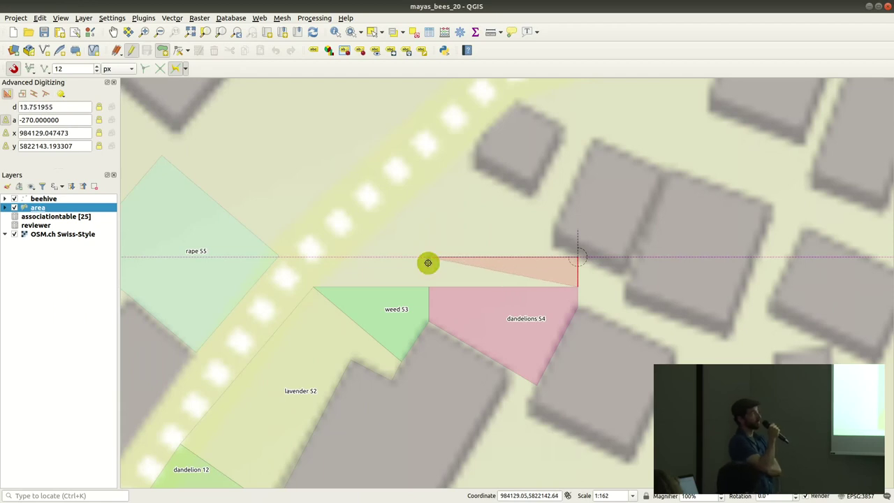
click(428, 286)
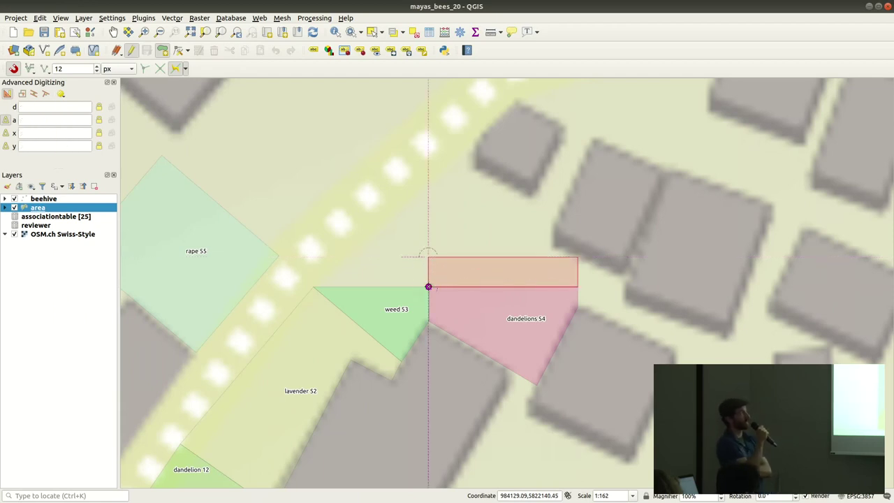
right_click(428, 286)
Step: Set the new rectangular area's plant_species to lavender and save the feature
click(197, 103)
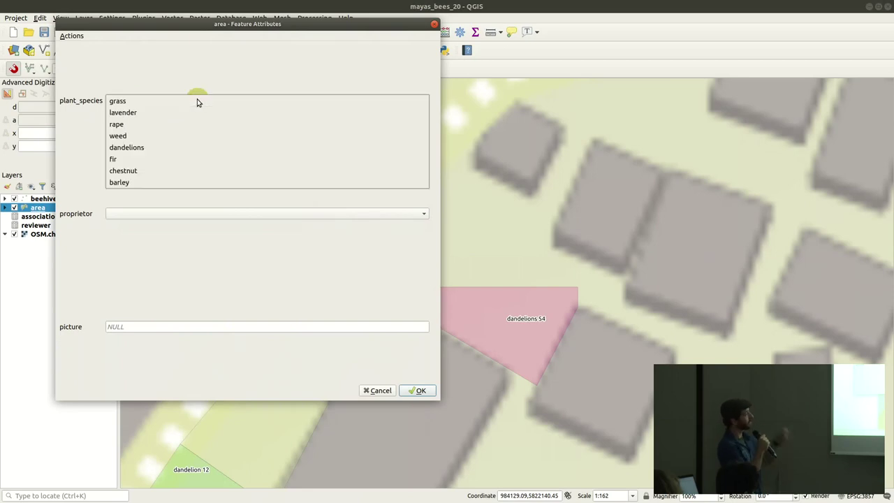
click(171, 115)
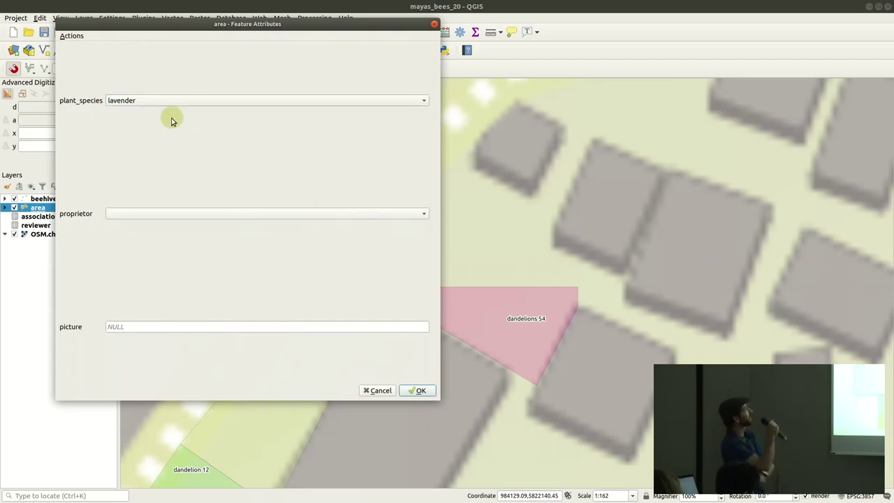
click(419, 390)
Step: Draw an area polygon above the new lavender strip, using right-angled corners towards the road and following the neighbouring house outlines
click(427, 257)
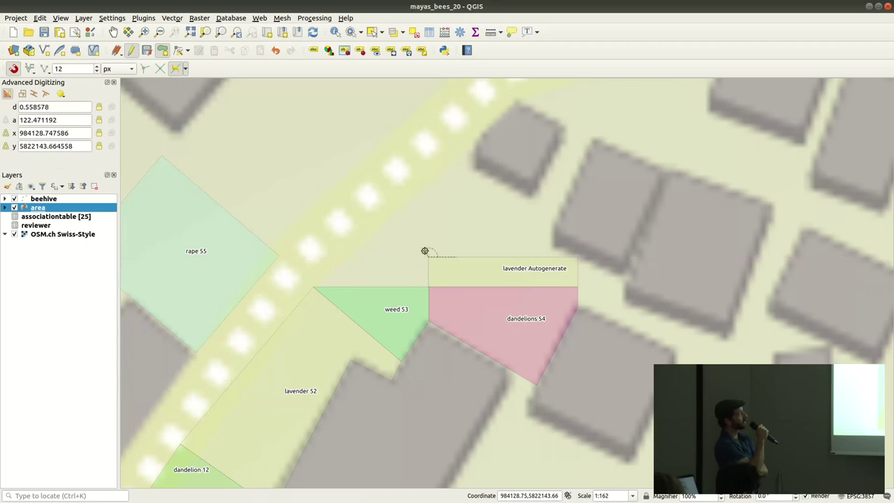
click(428, 184)
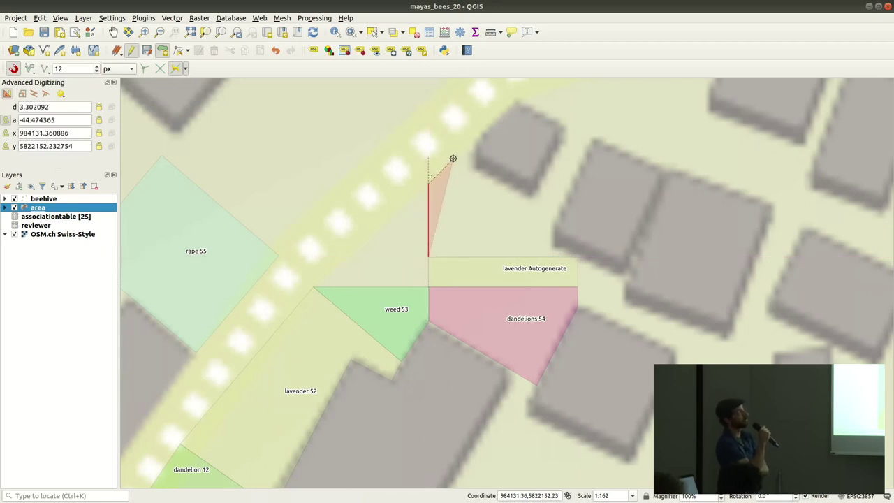
click(453, 159)
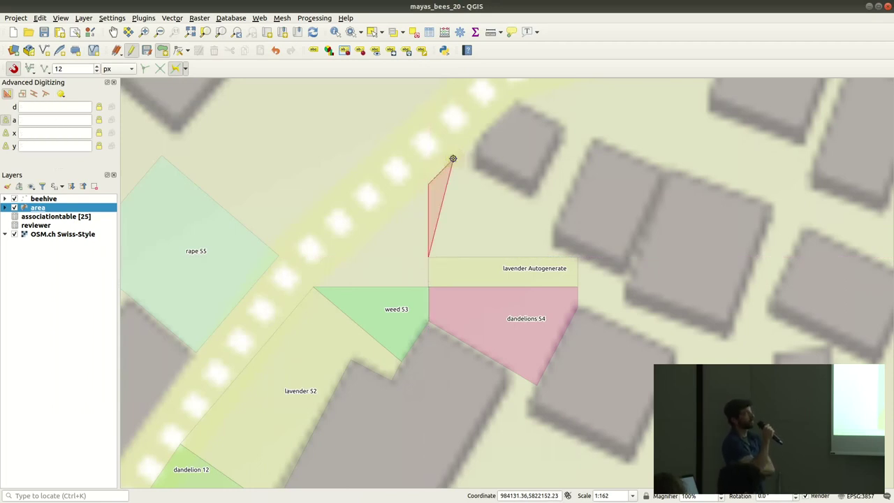
click(513, 213)
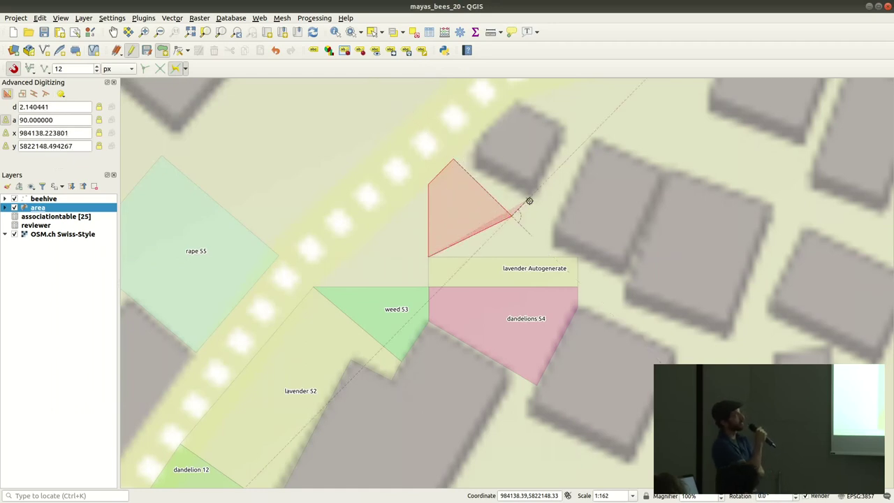
click(533, 194)
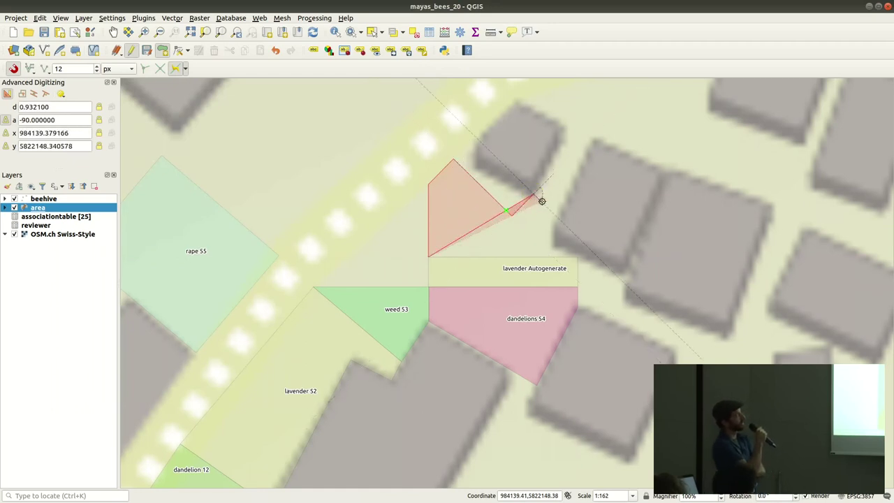
click(563, 210)
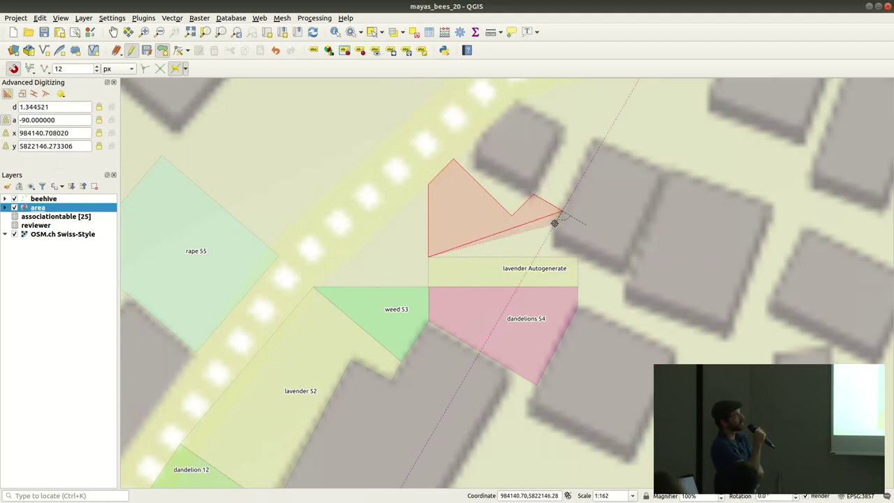
click(556, 223)
click(552, 245)
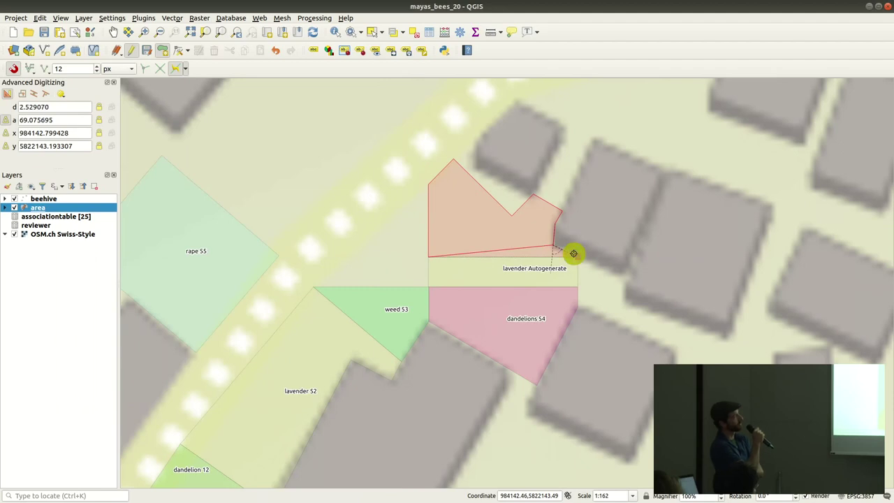
right_click(573, 254)
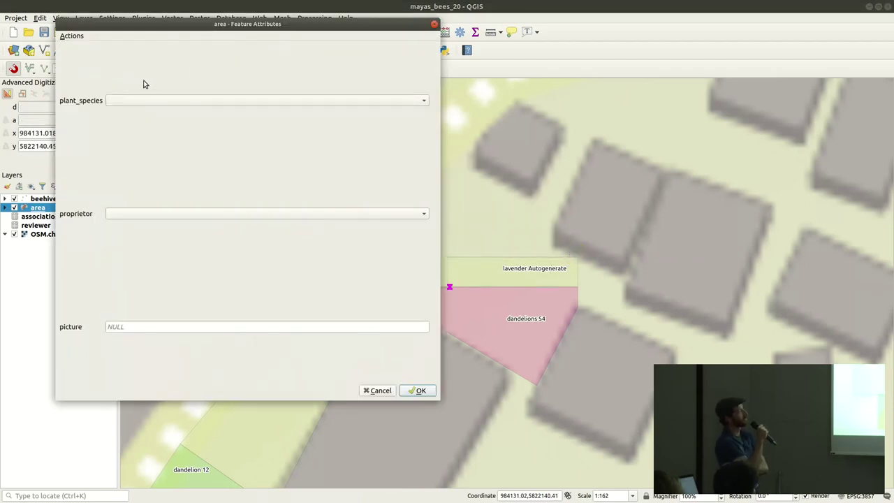
Step: Set plant_species to weed for the polygon above the lavender strip and save the feature
click(151, 100)
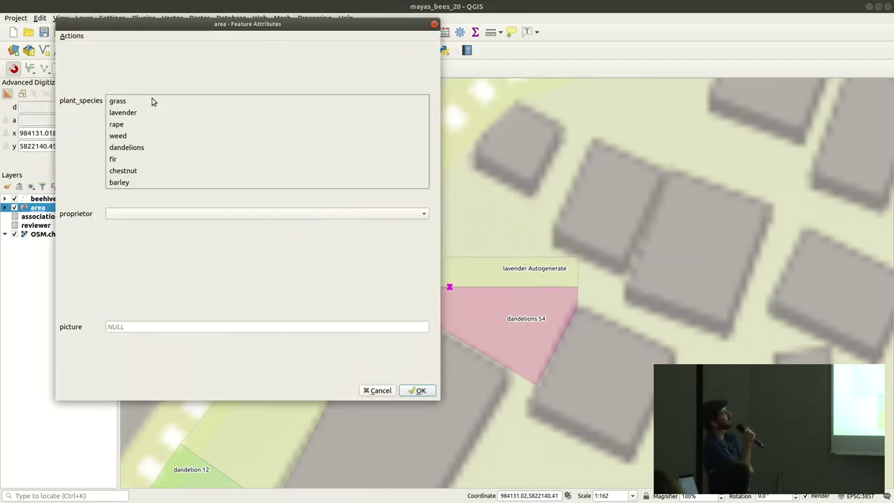
click(146, 136)
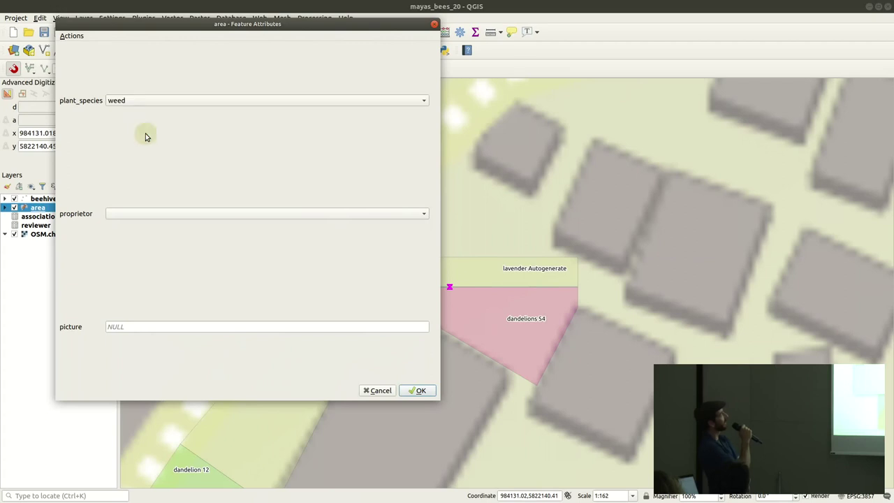
click(419, 391)
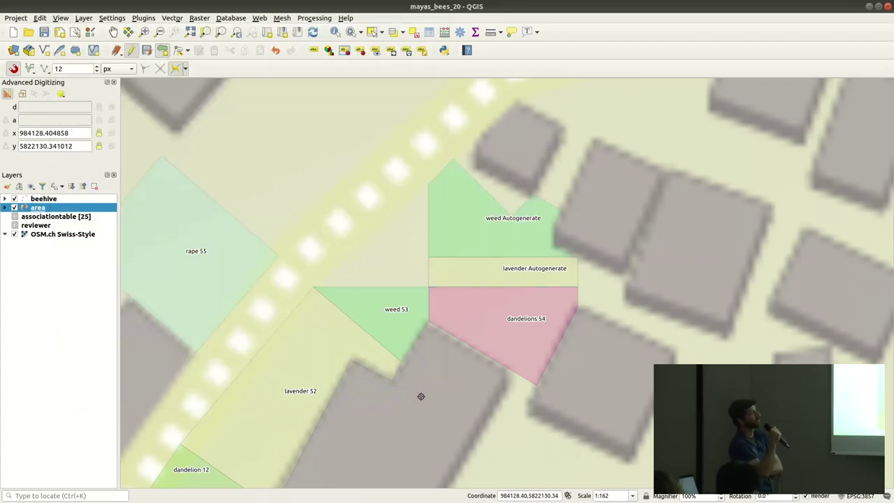
Step: Draw the triangular area between weed 53, the road and the new weed polygon, and save it with plant_species dandelions
click(315, 286)
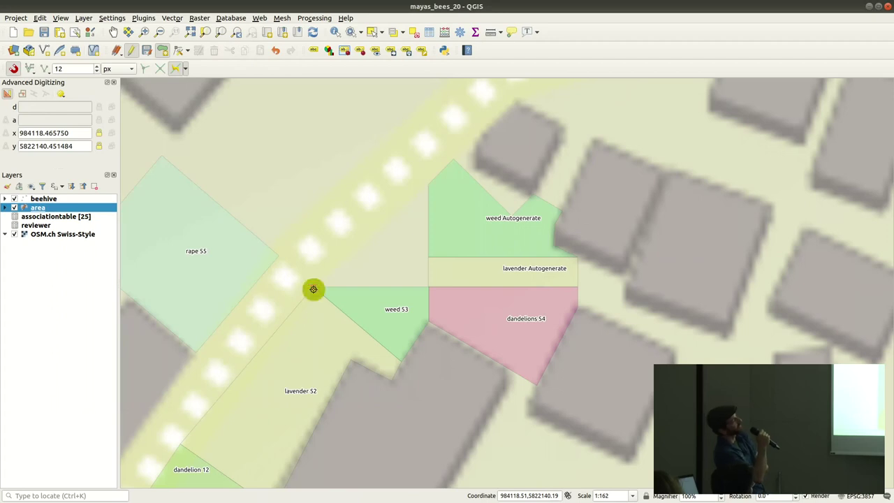
click(427, 185)
right_click(425, 193)
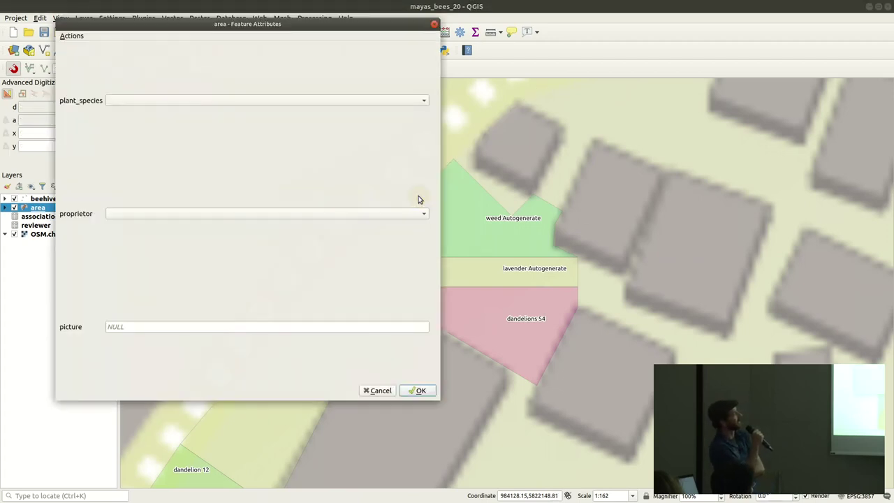
click(197, 106)
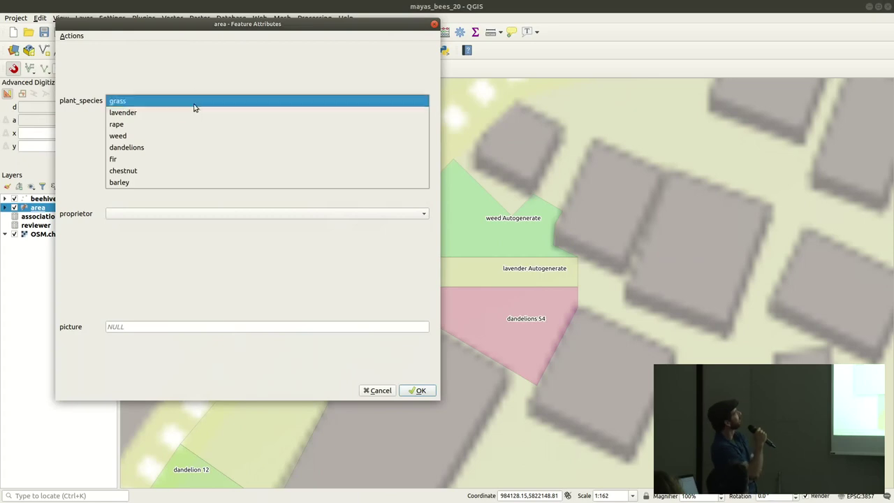
click(127, 146)
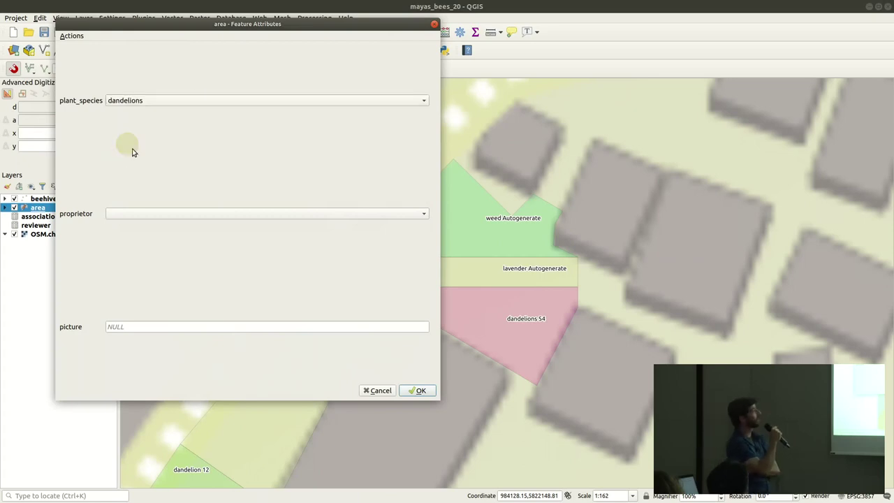
click(418, 390)
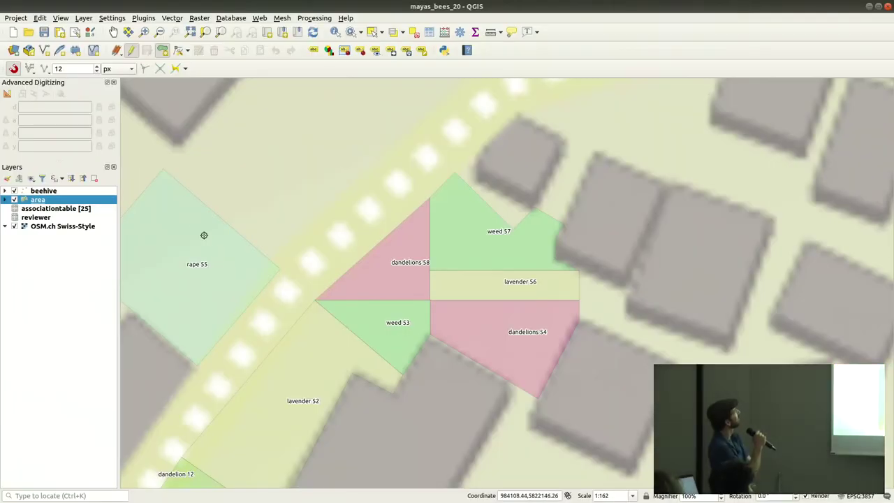
Step: Show the Shape Digitizing Toolbar
click(60, 18)
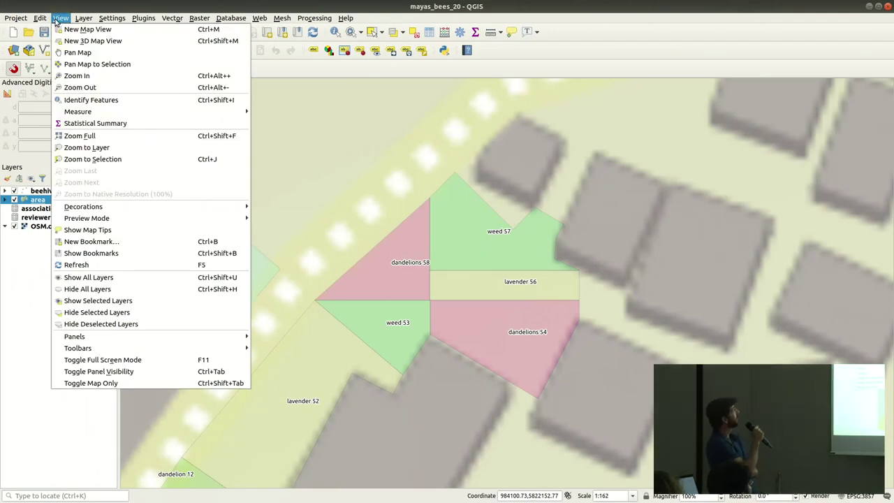
mouse_move(96, 337)
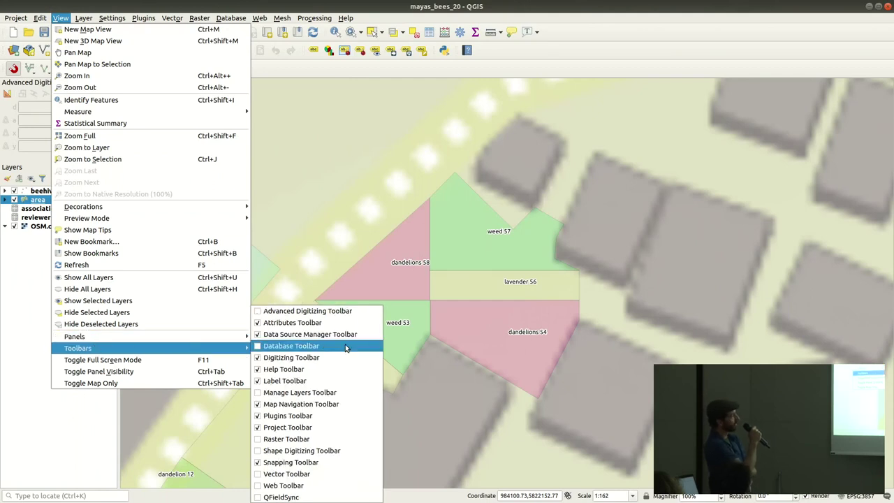
click(352, 453)
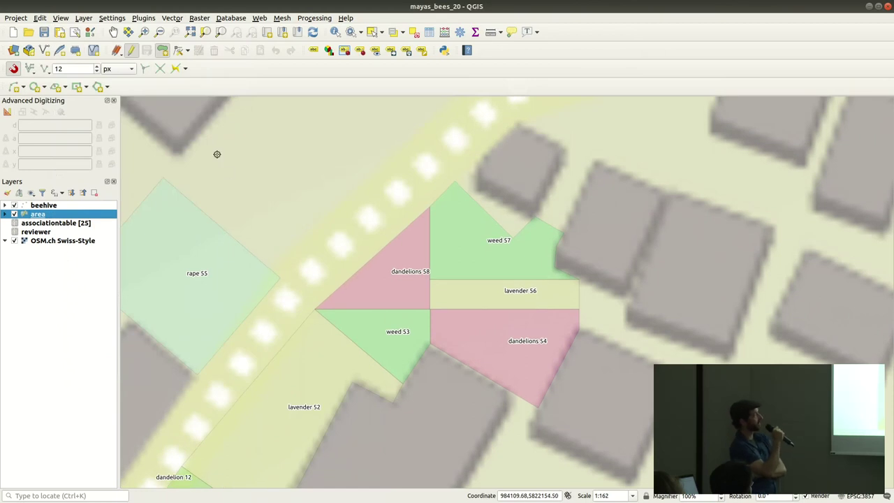
Step: Draw a rectangle from 3 points (distance from 2nd and 3rd point) on the upper edge of rape 55, reaching the large building's corner
scroll(215, 136, down, 1)
scroll(248, 110, down, 1)
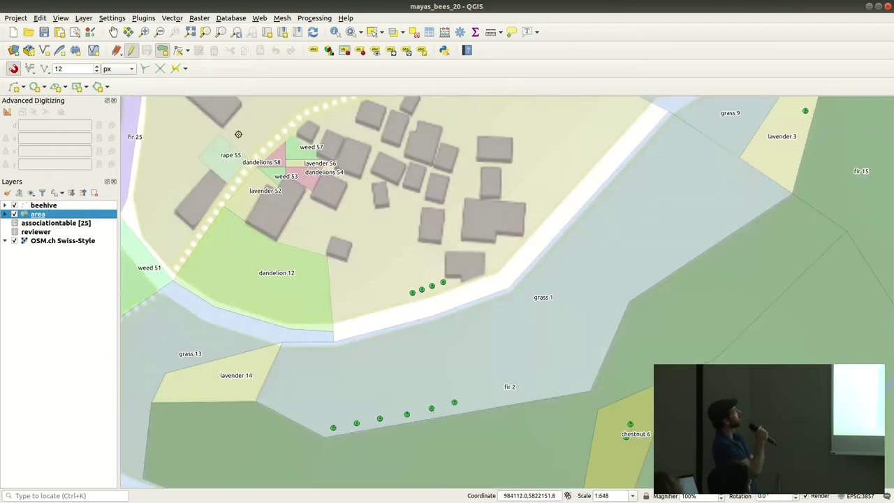
click(115, 33)
drag(251, 118, 253, 235)
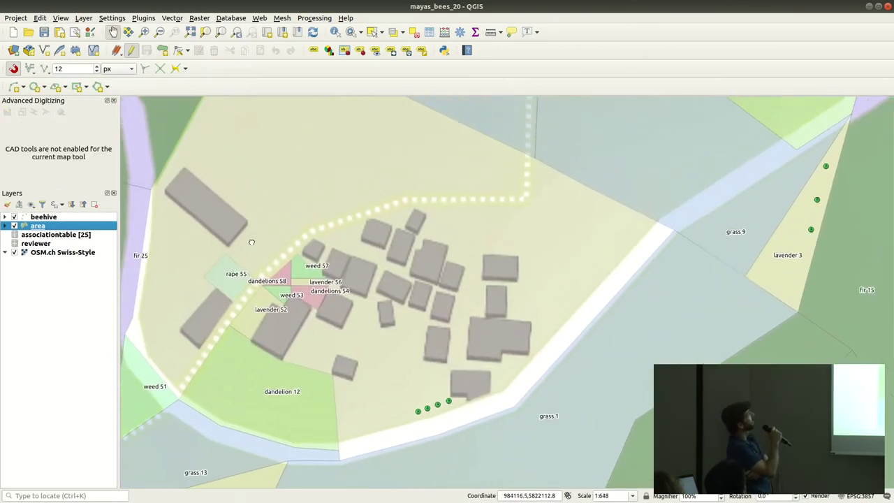
scroll(253, 236, up, 1)
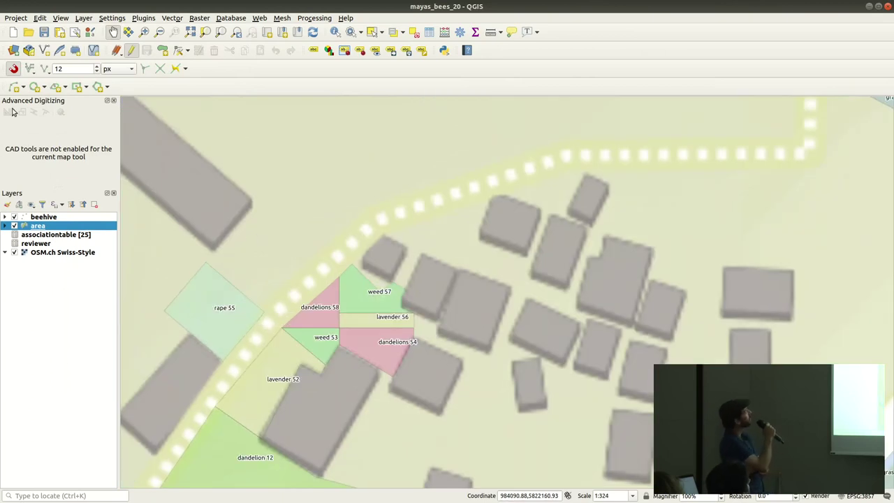
click(85, 87)
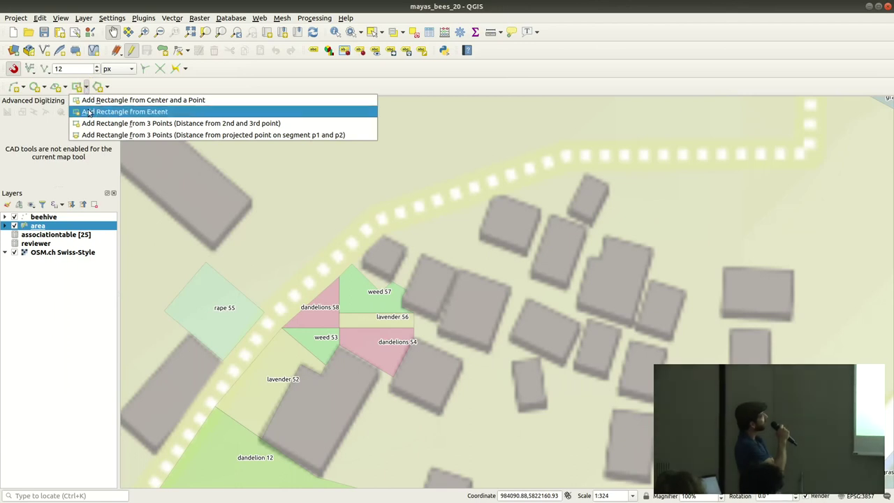
click(90, 124)
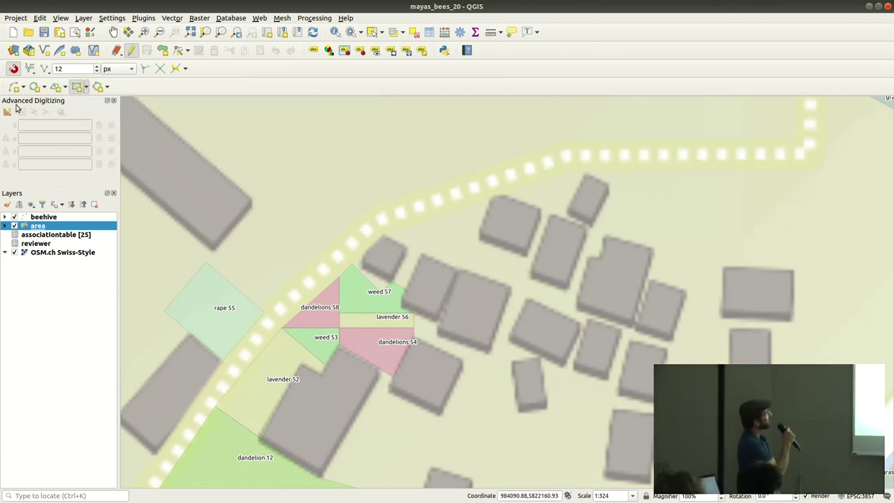
click(207, 261)
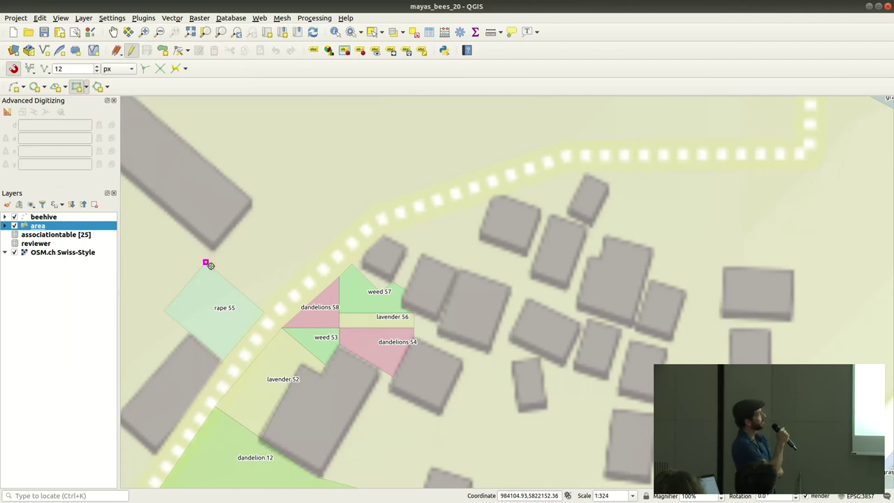
click(266, 311)
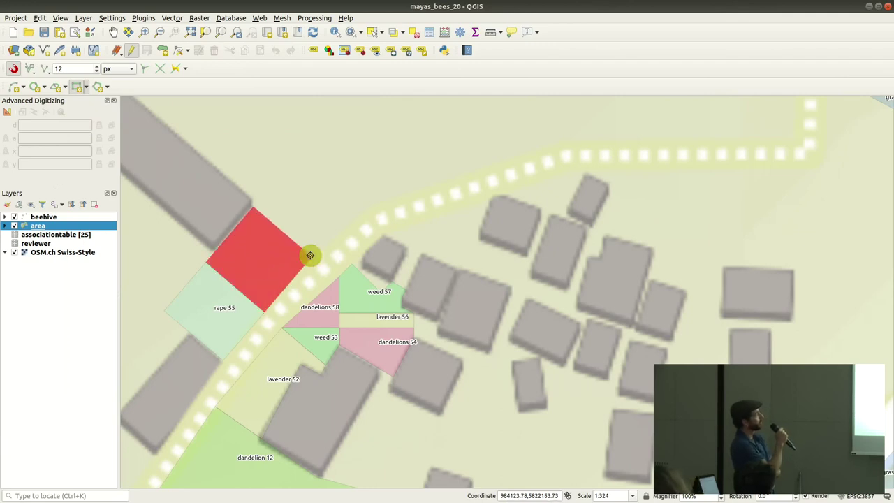
click(310, 255)
Step: Set plant_species to barley for the rectangle next to rape 55 and save the feature
click(200, 104)
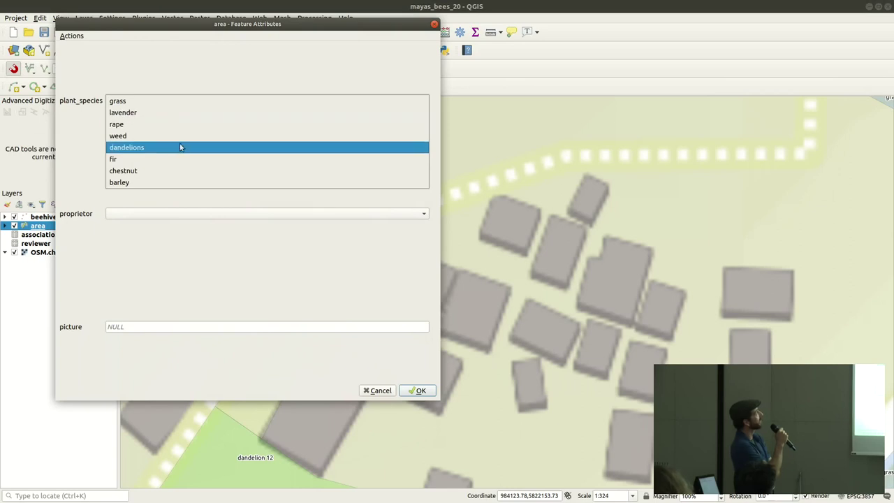
click(175, 182)
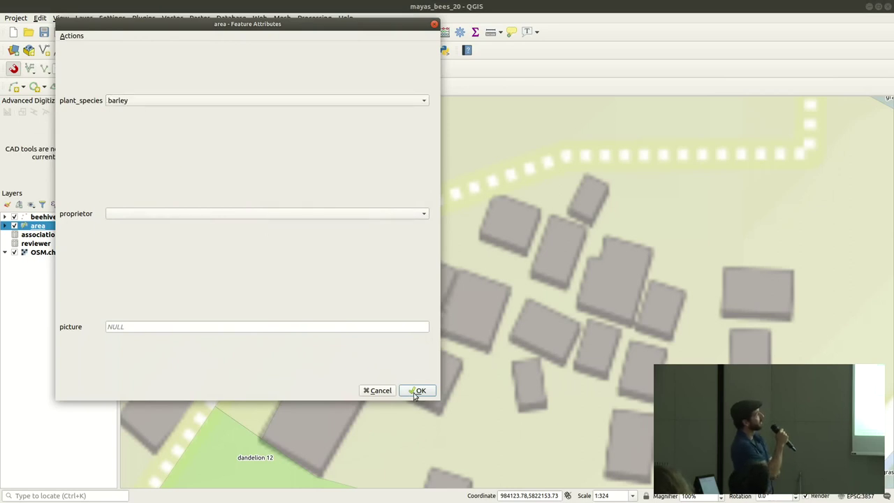
click(417, 390)
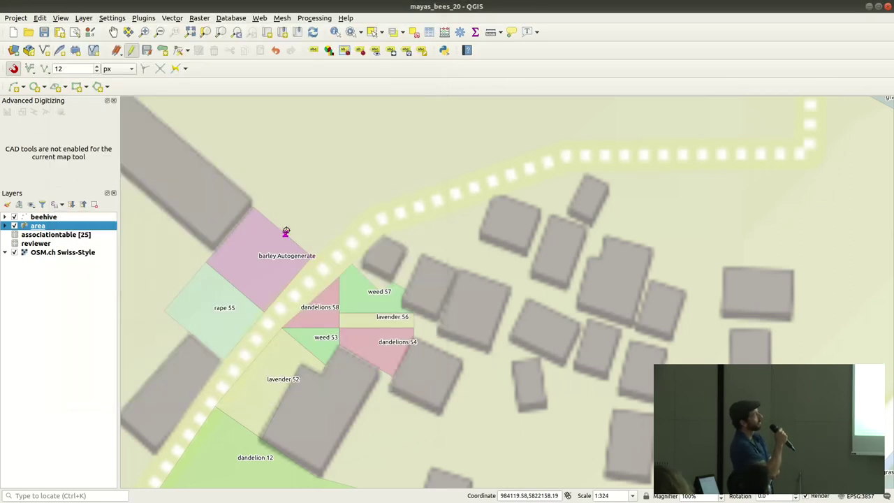
Step: Draw a rectangle from 3 points on the upper edge of the barley area, and save it with plant_species rape
click(252, 206)
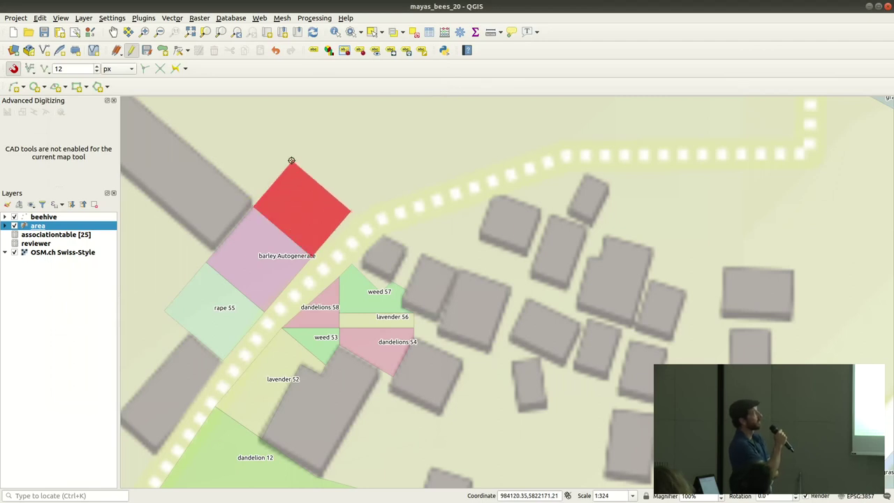
right_click(293, 161)
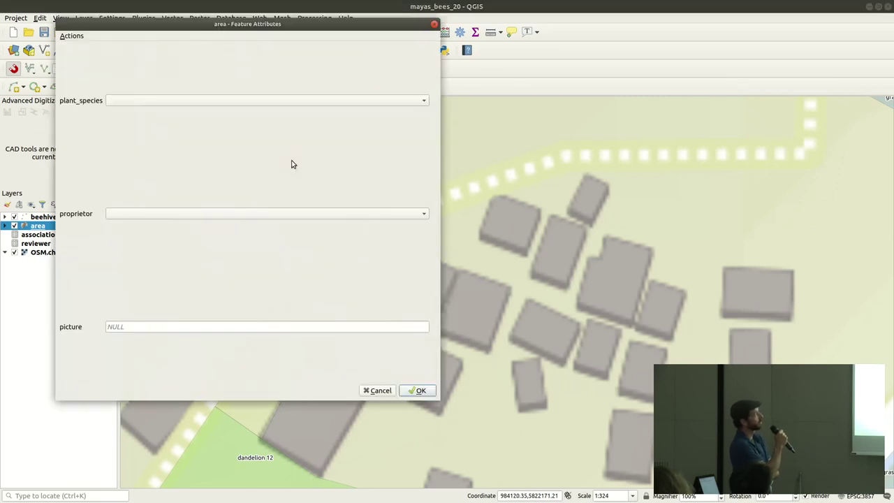
click(405, 103)
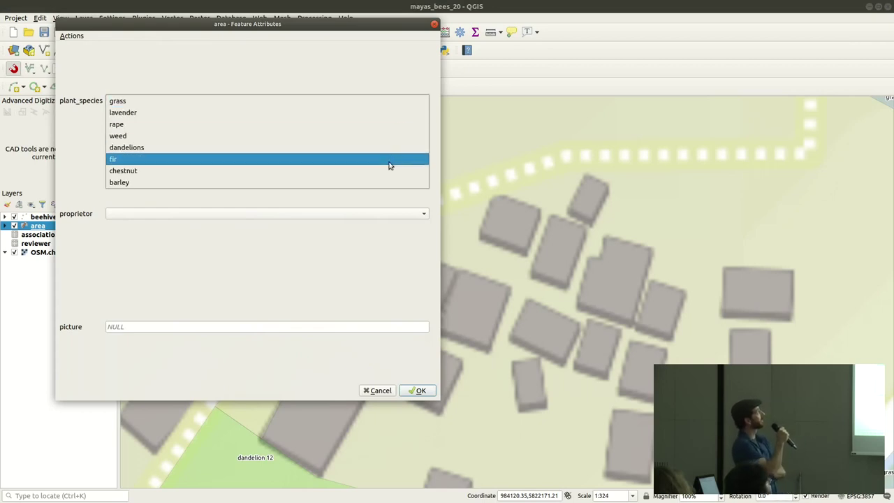
click(391, 124)
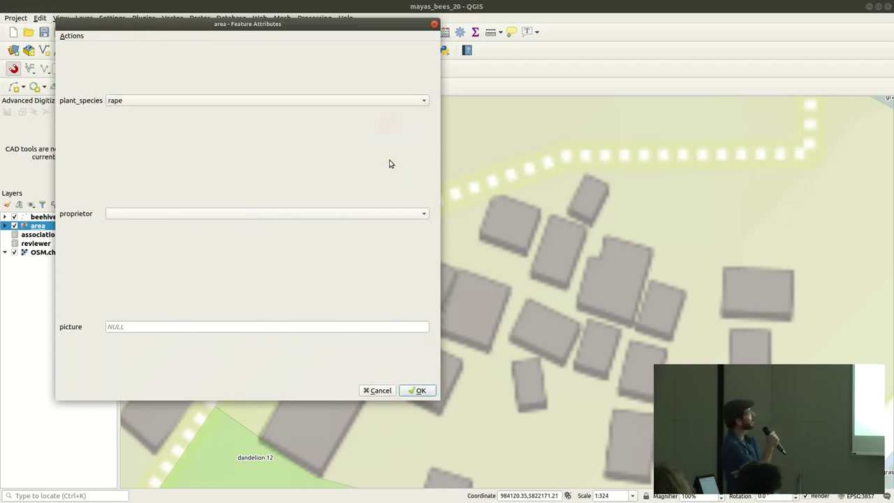
click(420, 391)
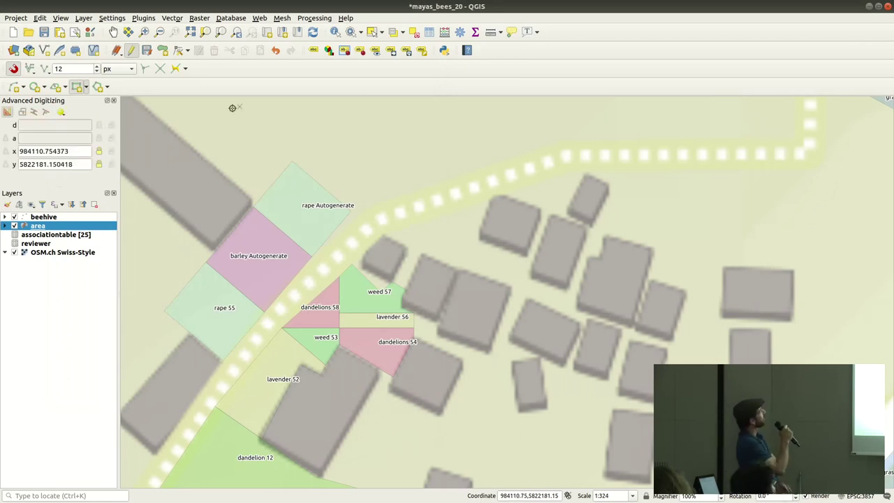
Step: Start a circle from 2 points at the uppermost corner of the new rape rectangle
click(43, 88)
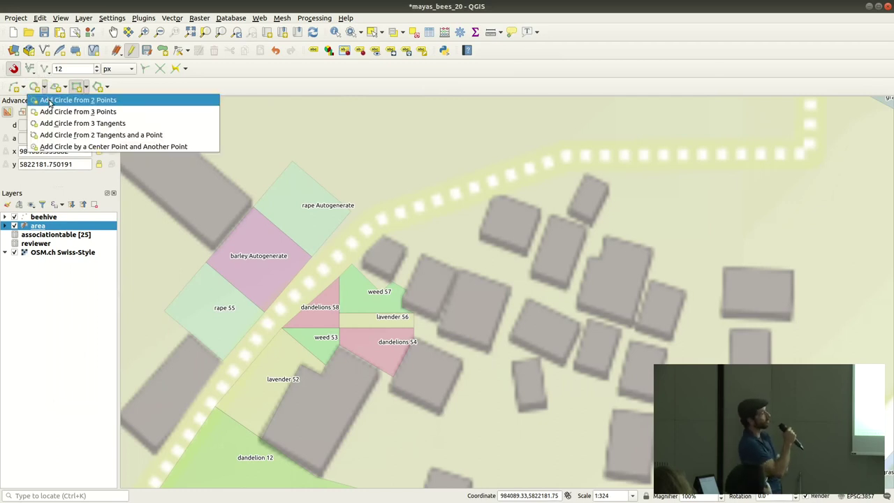
click(49, 102)
click(294, 160)
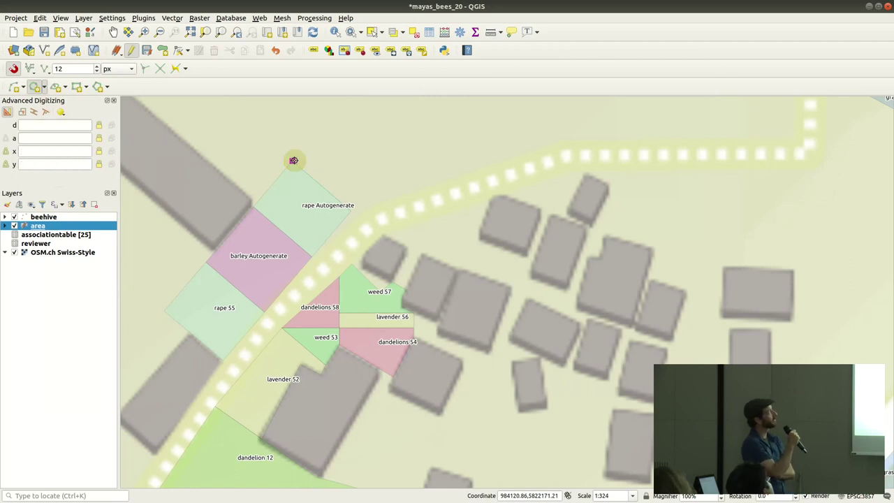
Step: Complete the circular area beside the autogenerated rape plot and save it with plant species rice
click(350, 211)
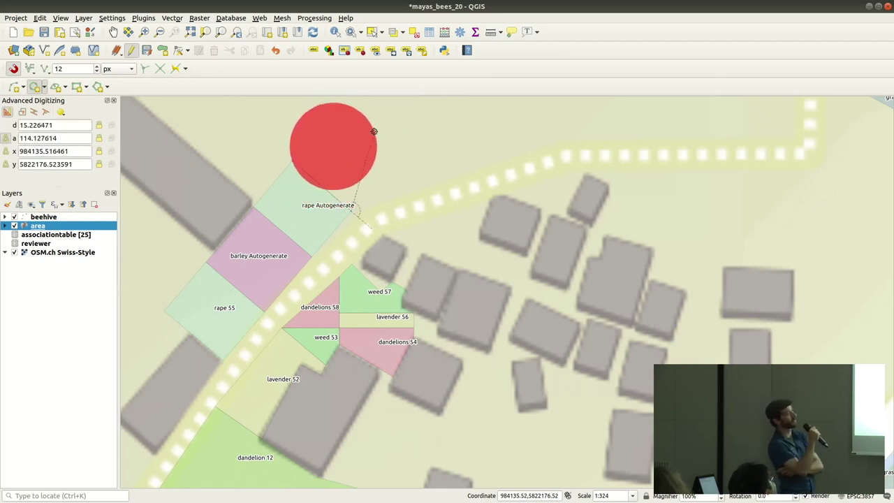
right_click(333, 110)
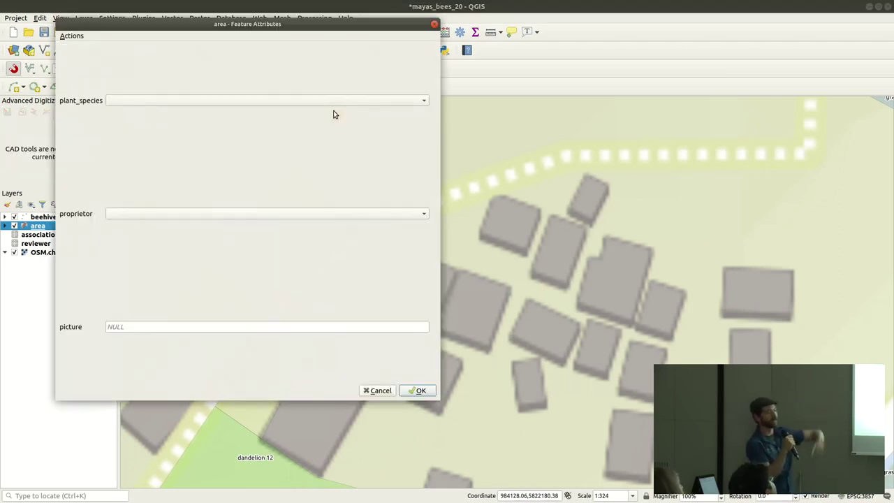
click(336, 105)
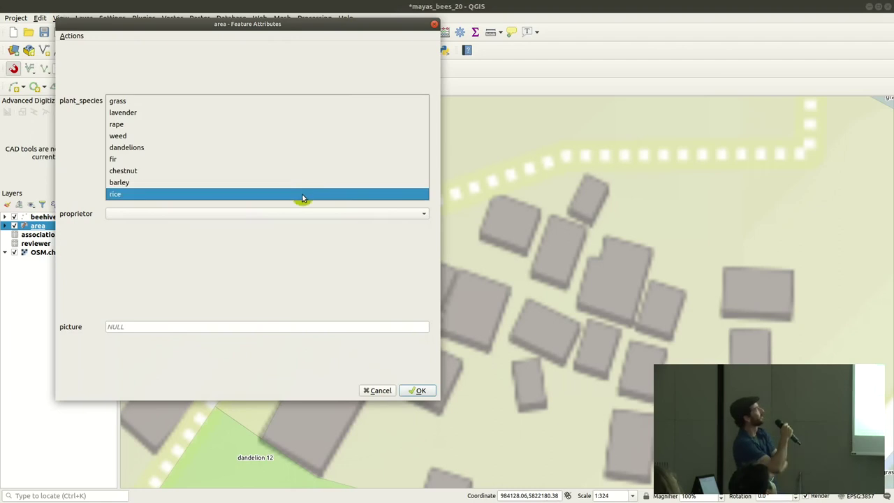
click(301, 194)
click(417, 390)
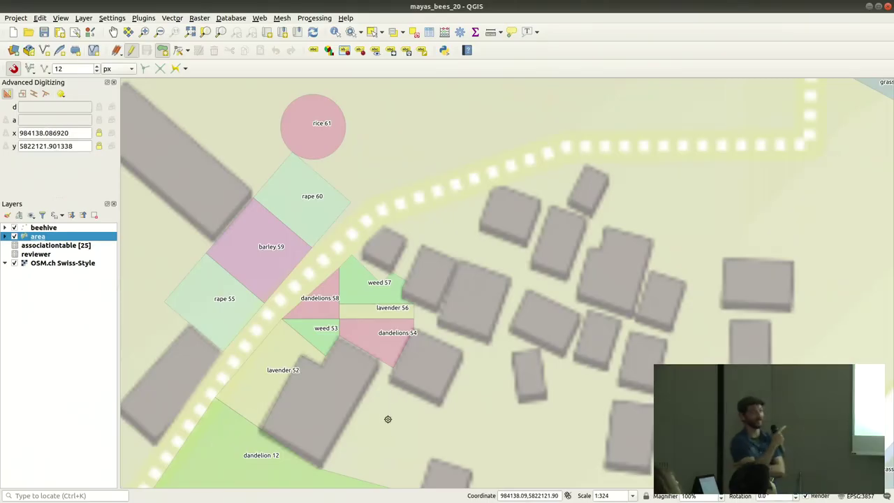
Step: Start a new area polygon between the buildings, with its first vertex at the lower corner of dandelions 54
click(113, 32)
drag(399, 441, 440, 320)
scroll(420, 306, up, 1)
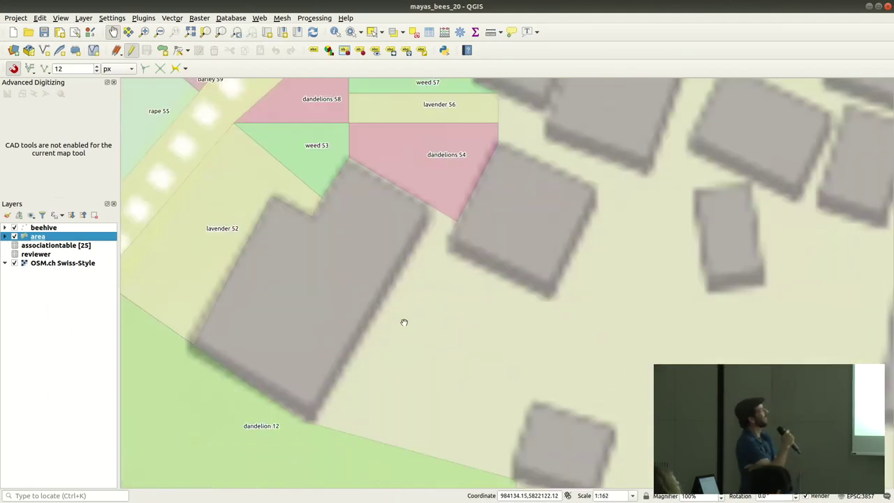
drag(470, 385, 451, 311)
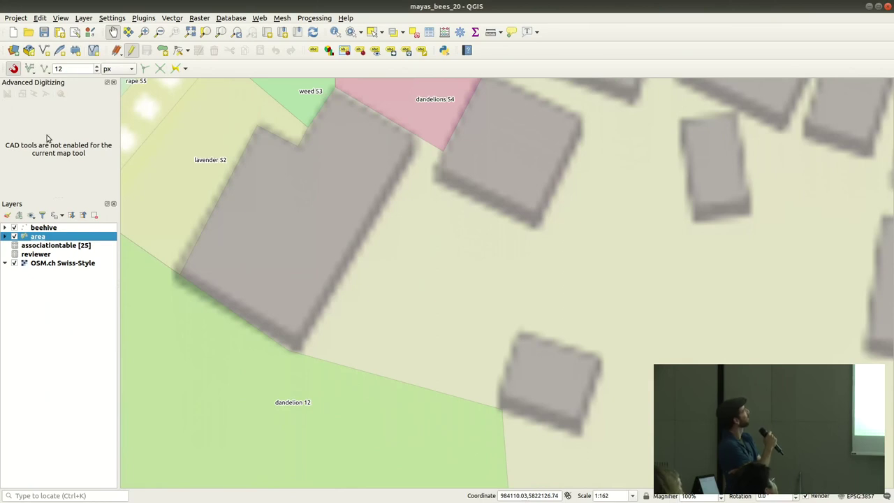
click(162, 50)
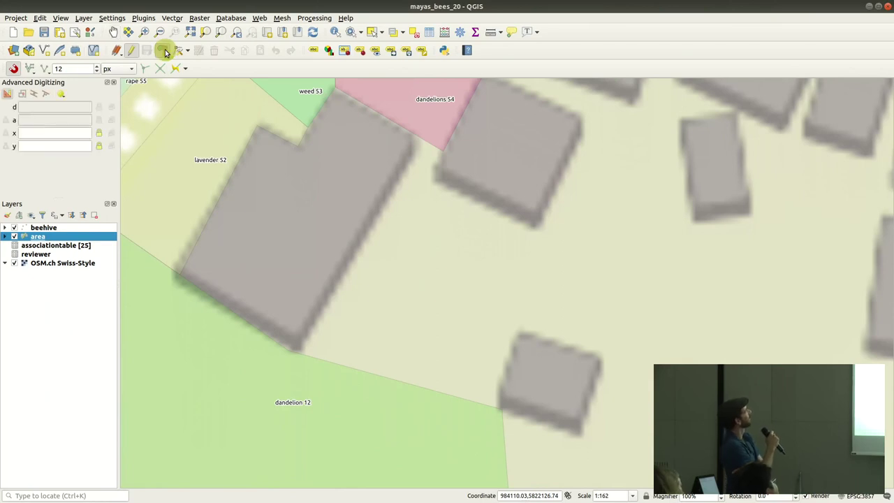
click(442, 153)
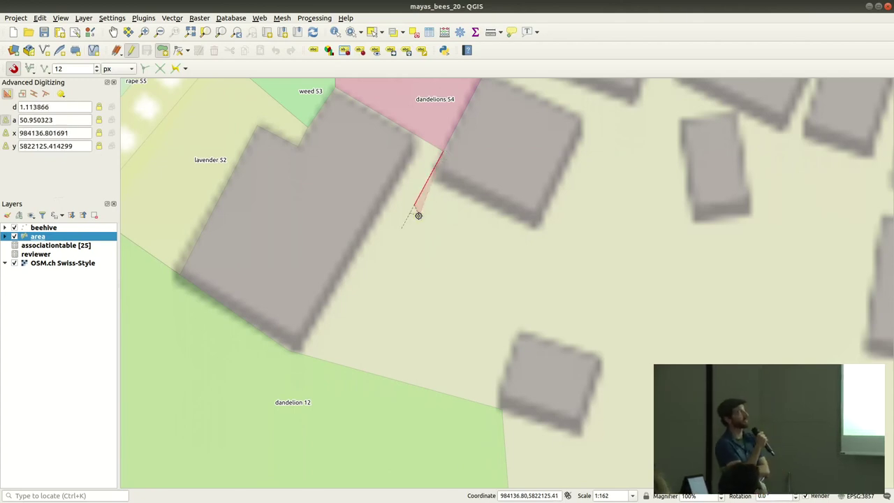
Step: Add a polygon vertex parallel to dandelion 12's edge, at a distance of 3 from the construction point
click(33, 95)
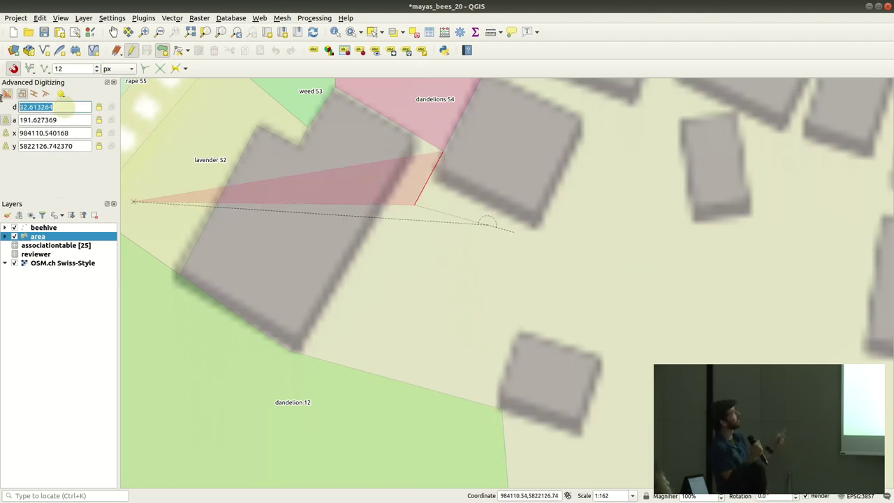
key(Return)
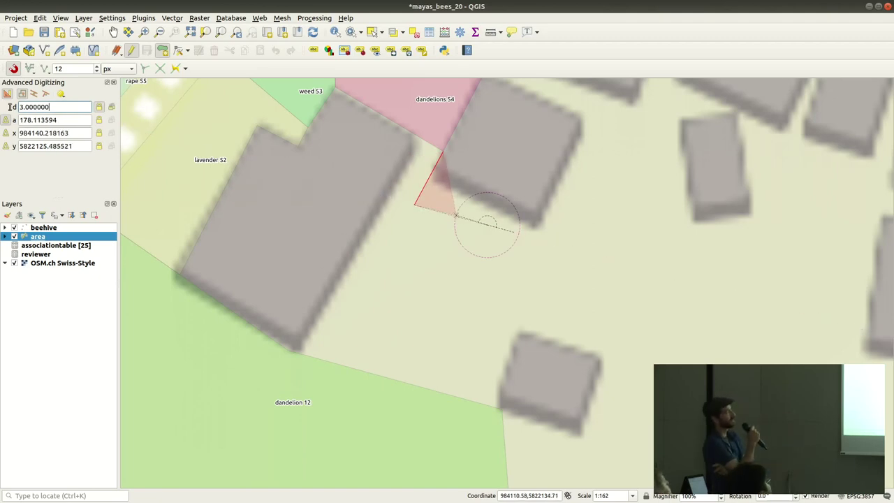
click(456, 215)
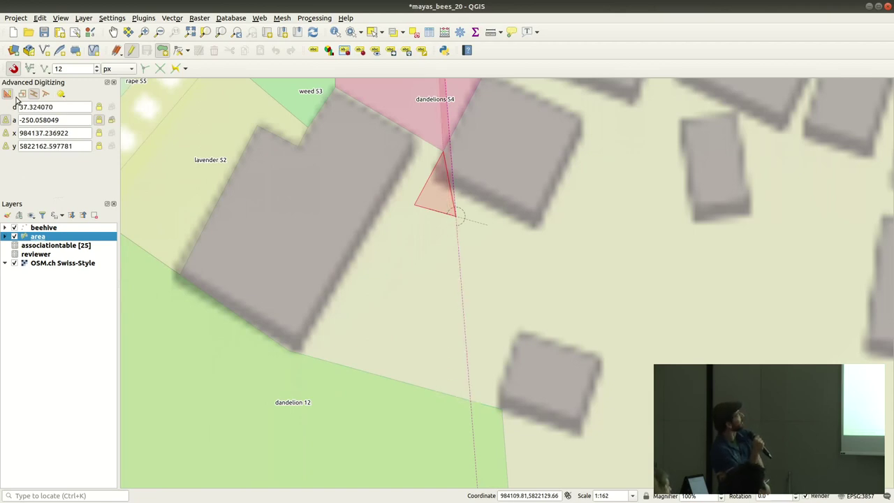
Step: Set a construction point on dandelion 12's upper edge and add the next polygon vertex at a distance of 5 from it
click(472, 400)
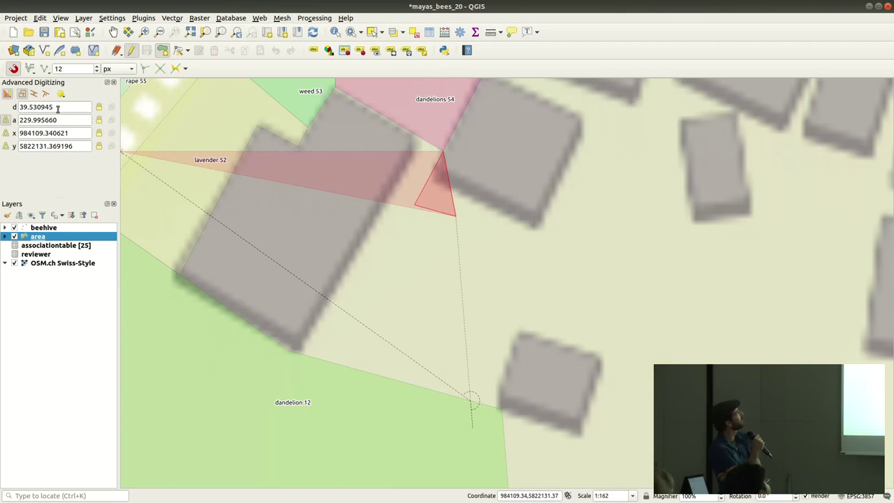
drag(57, 108, 8, 100)
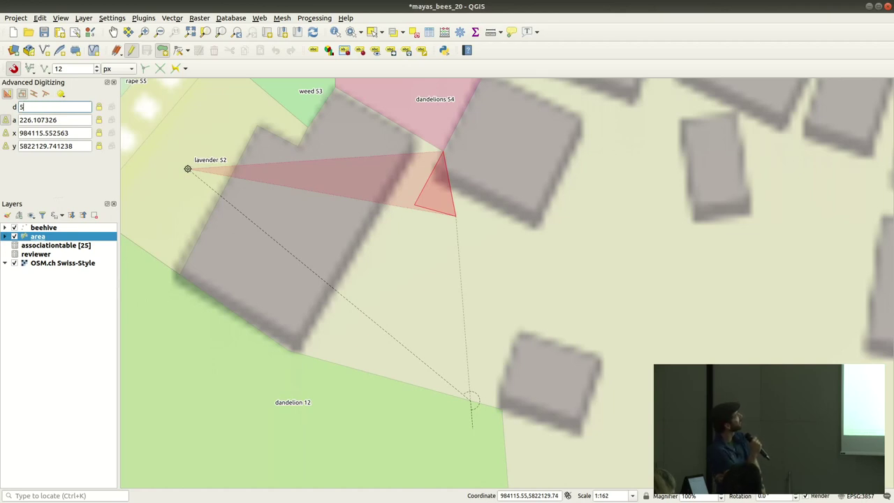
key(Return)
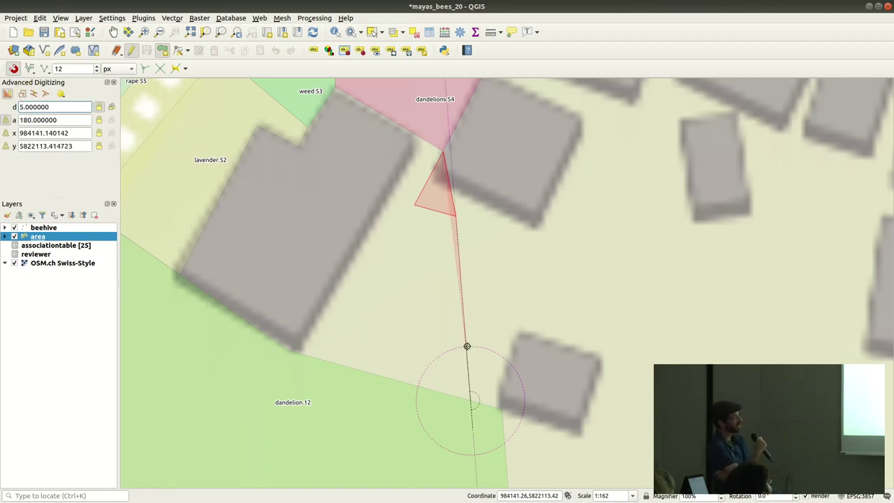
click(467, 346)
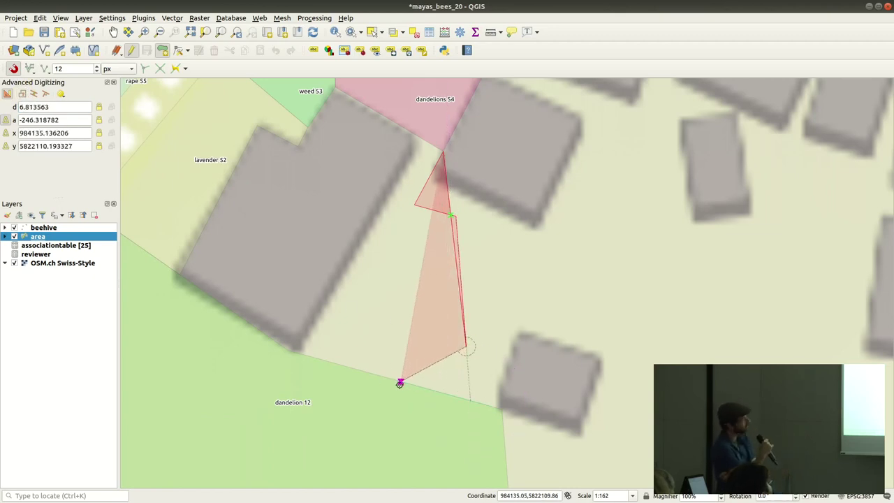
Step: Add the last polygon sides, one parallel to dandelion 12's upper edge and one parallel to lavender 52's edge along the building
click(33, 96)
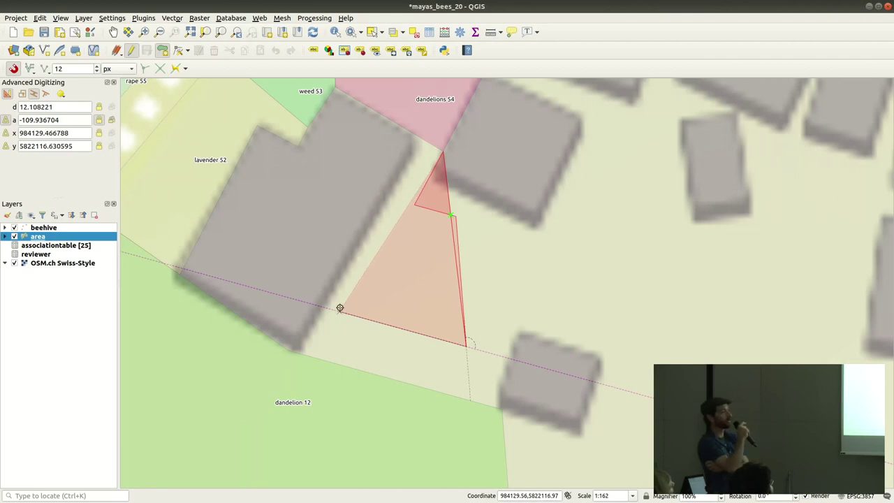
click(344, 308)
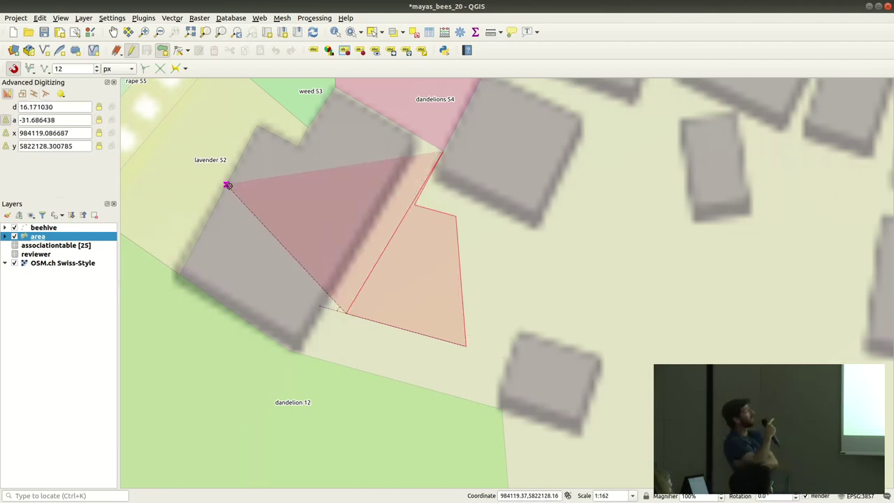
click(34, 95)
click(230, 175)
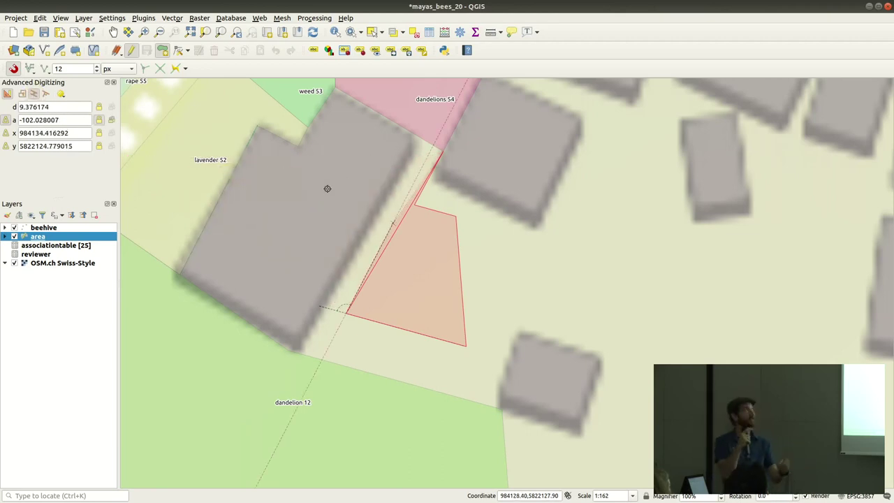
click(433, 145)
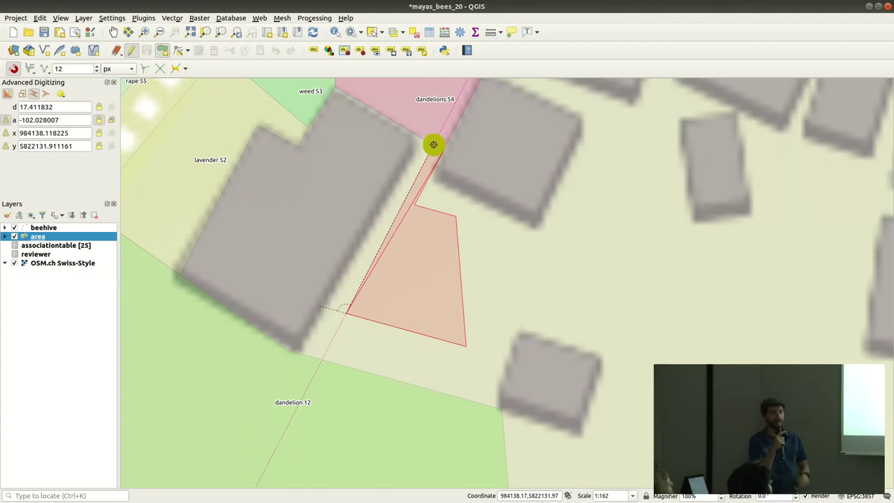
Step: Finish the polygon and save it with plant species weed
right_click(433, 145)
click(355, 102)
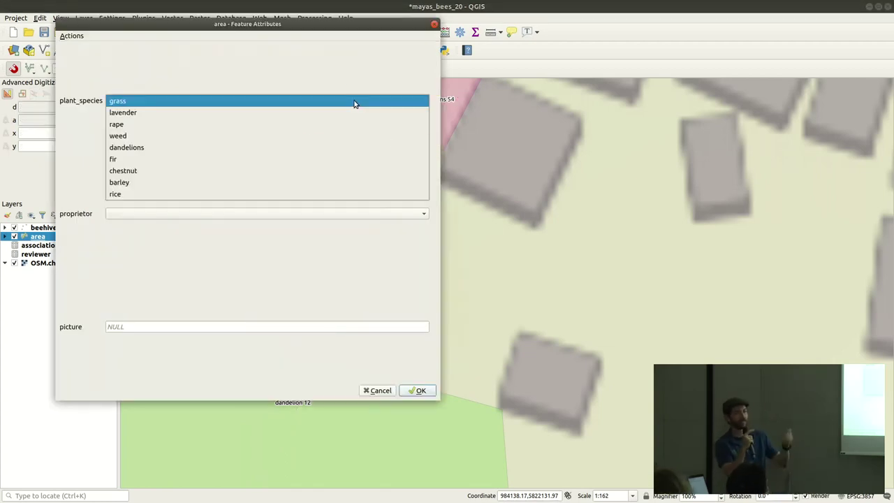
click(299, 134)
click(416, 391)
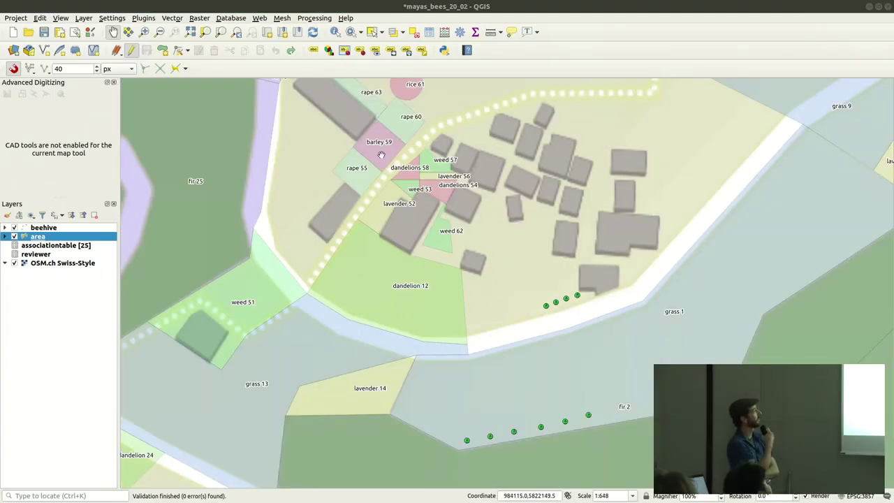
Step: Add a vertex to rape 63's upper short edge with the Vertex tool and snap it onto fir 16's boundary
drag(381, 155, 455, 337)
drag(423, 124, 407, 250)
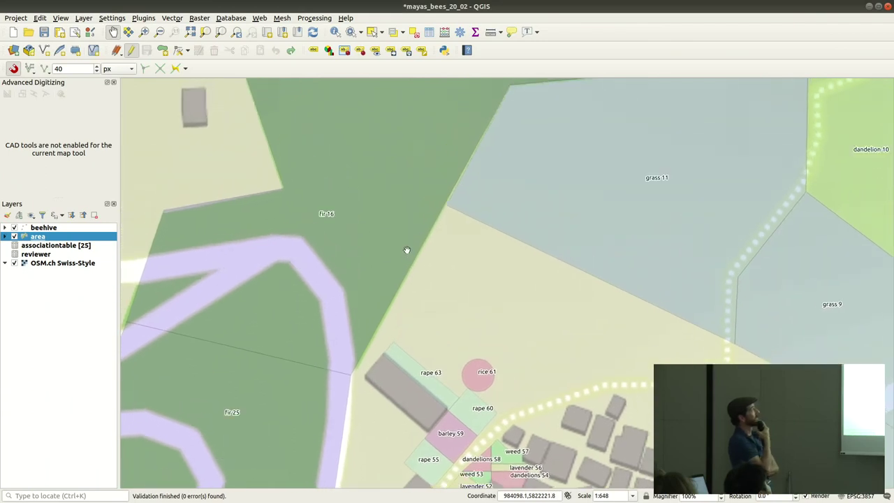
scroll(406, 250, up, 1)
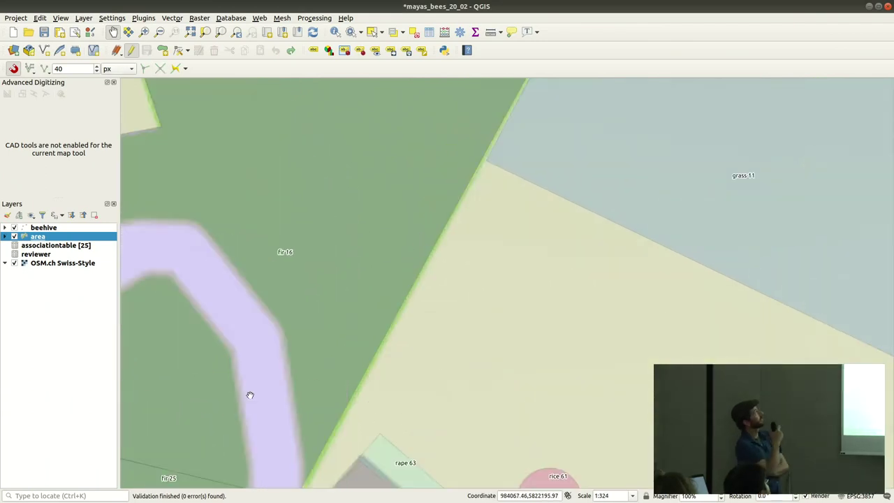
click(178, 50)
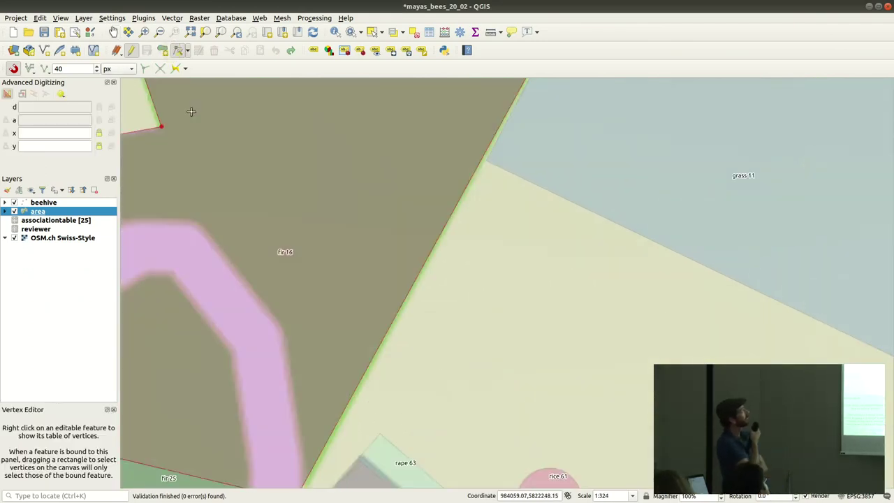
scroll(357, 445, up, 1)
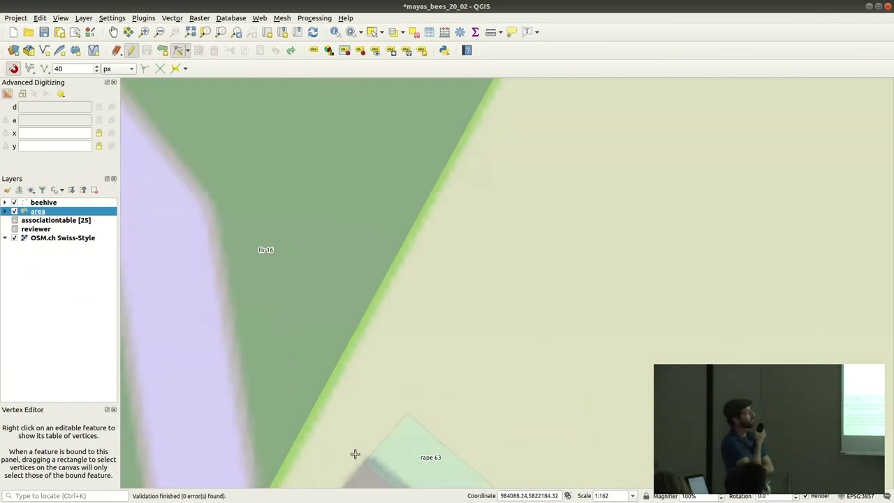
click(385, 435)
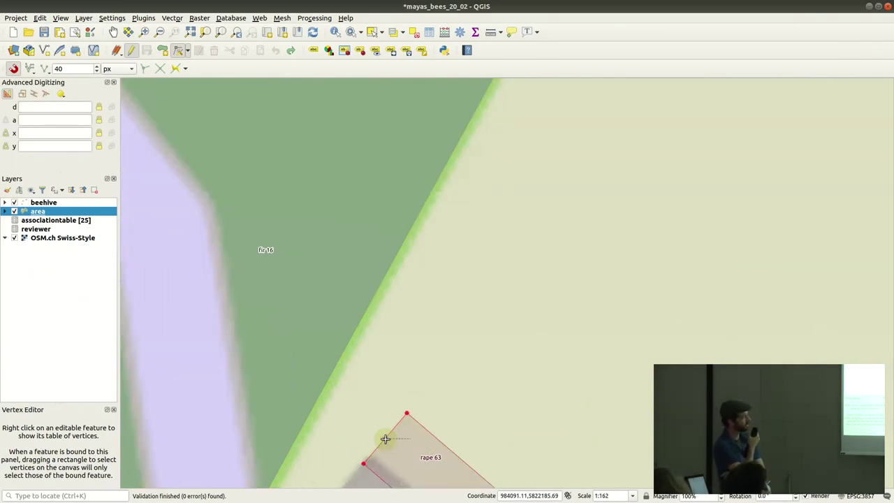
right_click(389, 364)
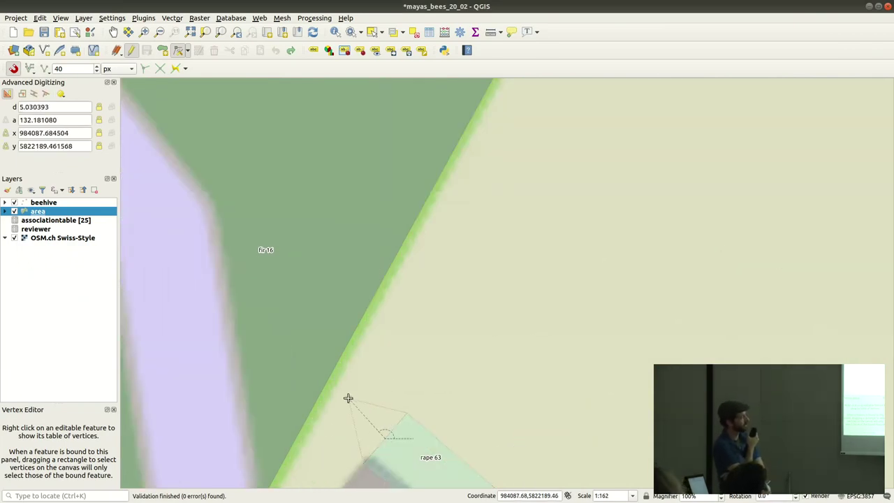
click(378, 427)
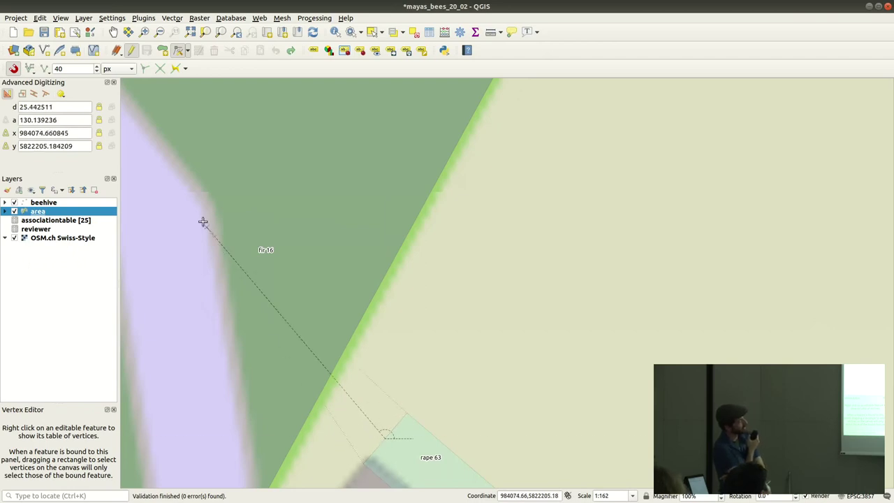
click(46, 94)
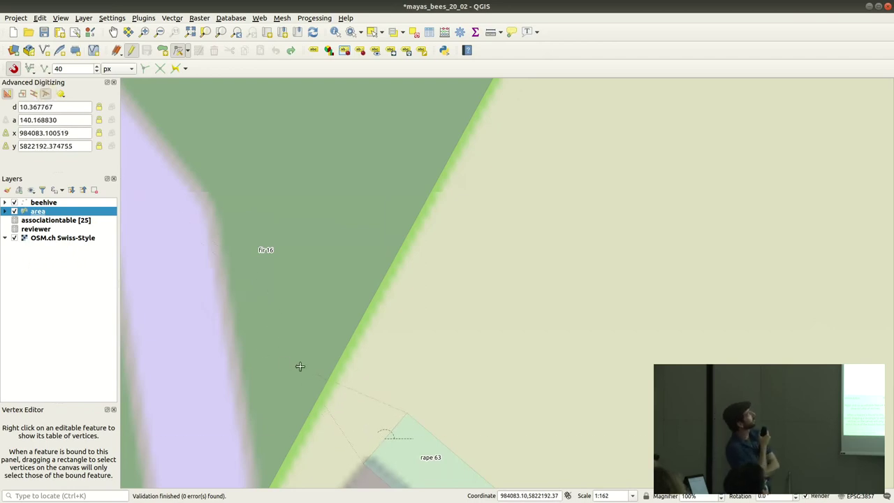
click(316, 401)
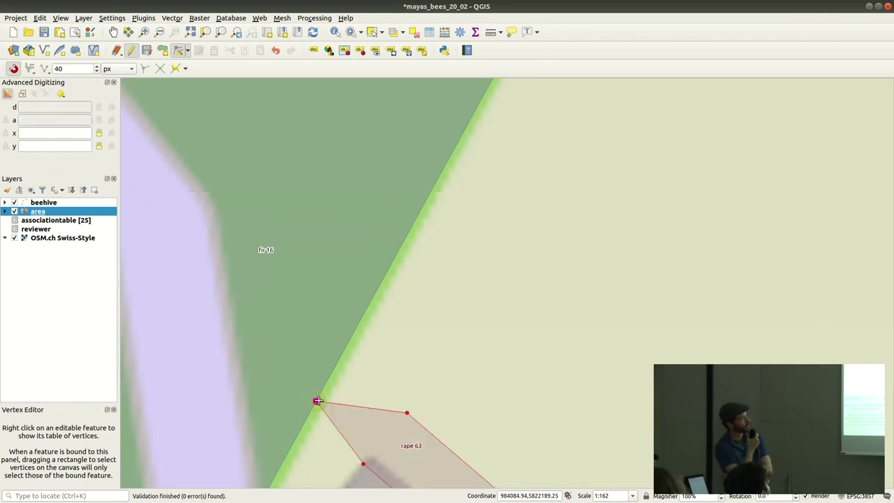
Step: Add another vertex to rape 63's new upper edge, extended parallel to fir 16's boundary until it meets grass 11's edge
click(361, 407)
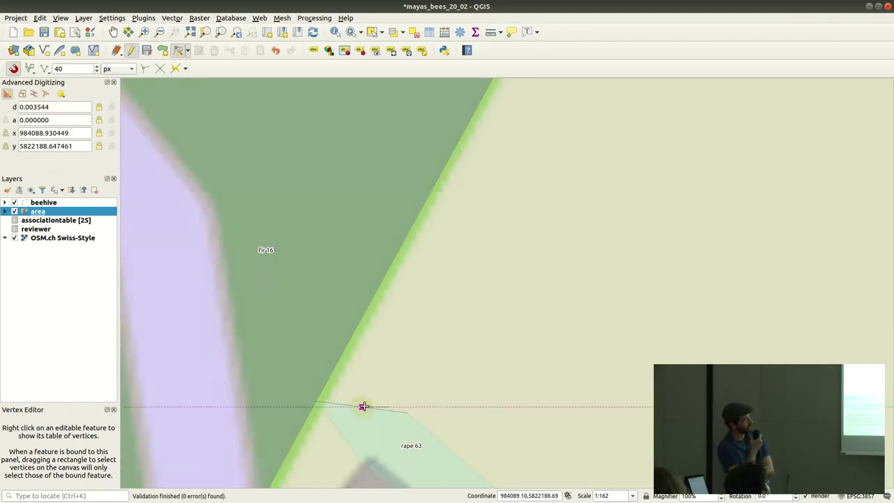
click(34, 94)
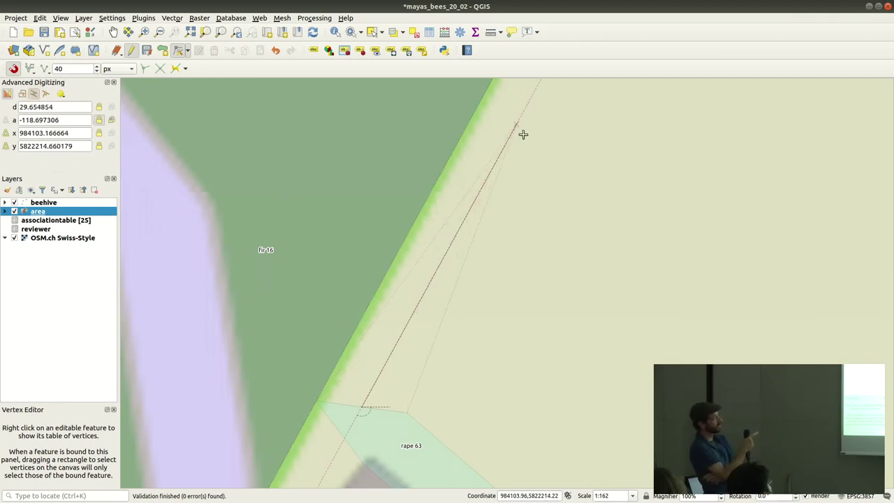
scroll(513, 171, down, 2)
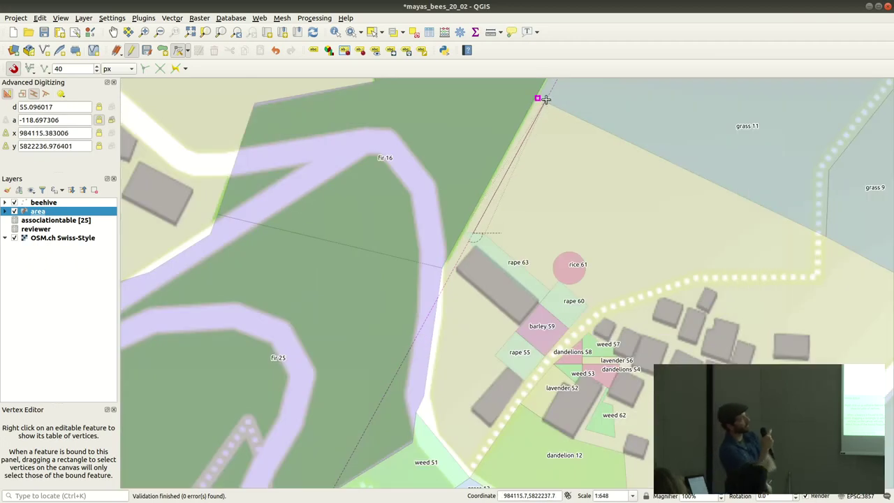
scroll(546, 99, up, 3)
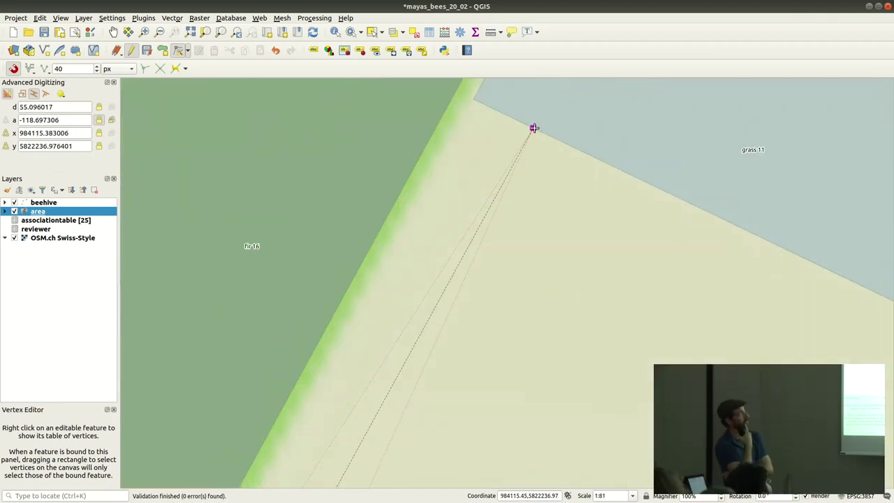
click(533, 128)
right_click(534, 128)
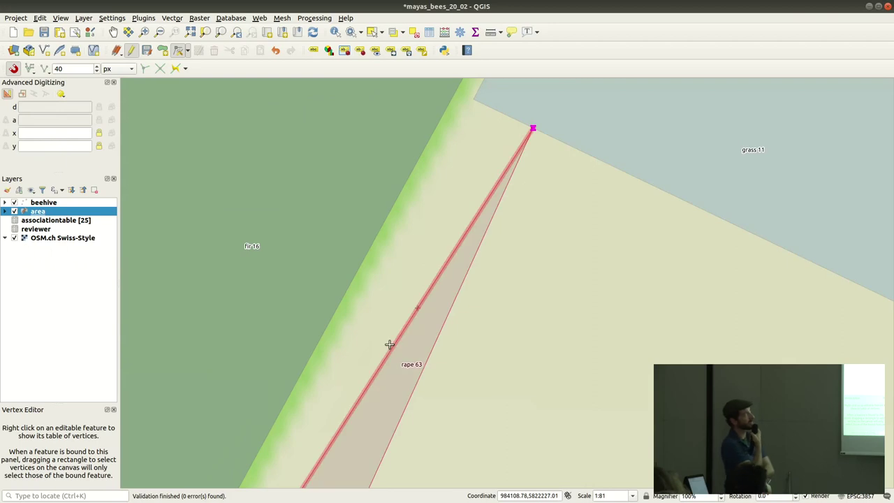
Step: Add a vertex to rape 63's long edge beside fir 16 and snap it onto grass 11's corner
click(419, 307)
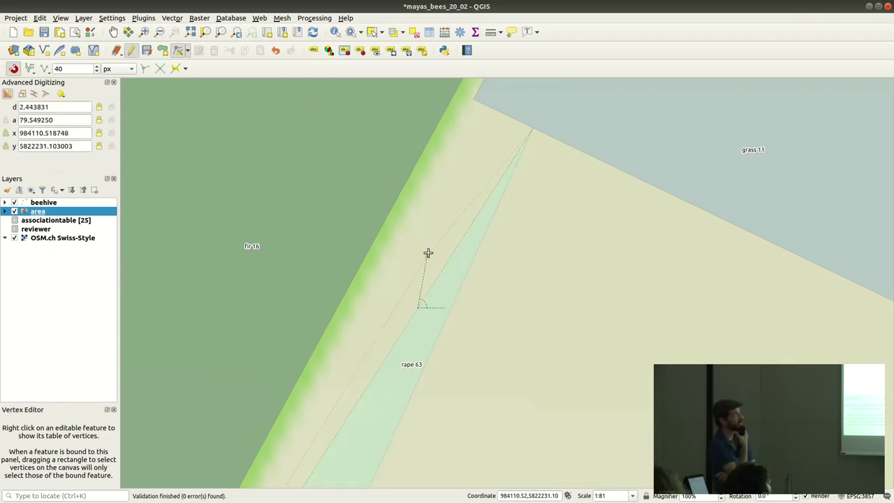
click(472, 100)
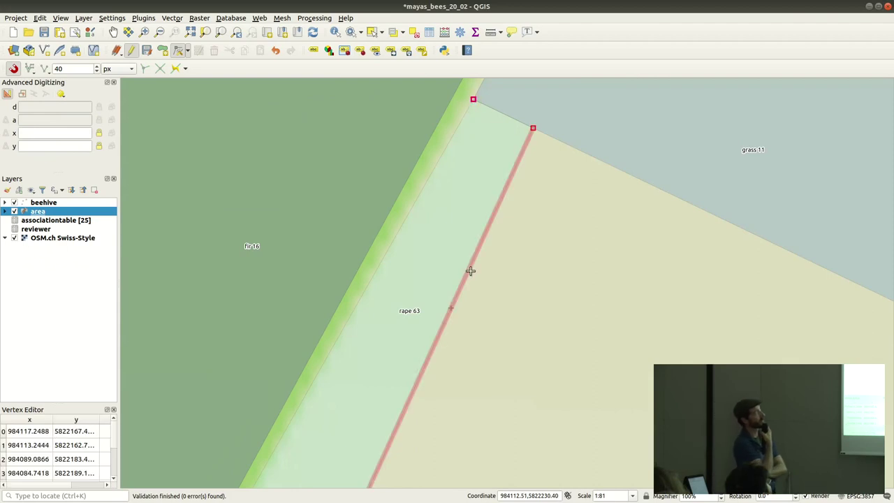
scroll(471, 270, down, 3)
click(463, 355)
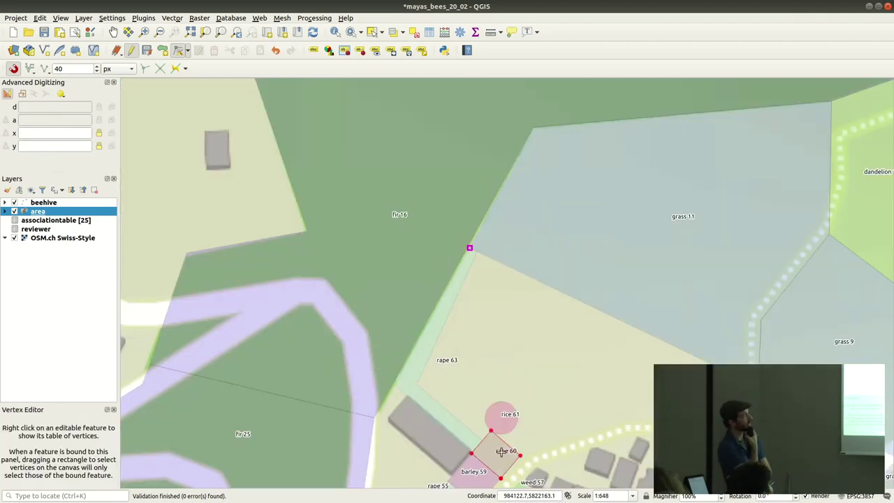
click(496, 299)
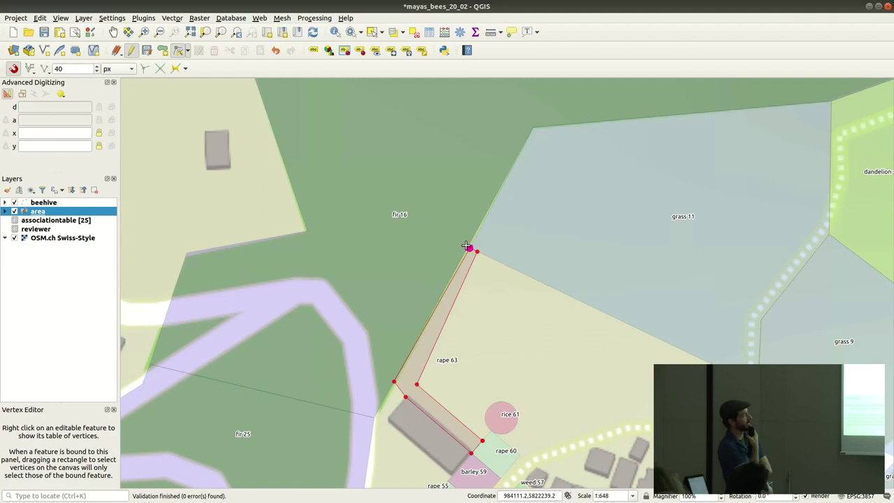
Step: Select the coincident corner vertices of rape 63 and grass 11 and move them together onto fir 16's boundary
scroll(471, 247, up, 4)
scroll(486, 248, up, 1)
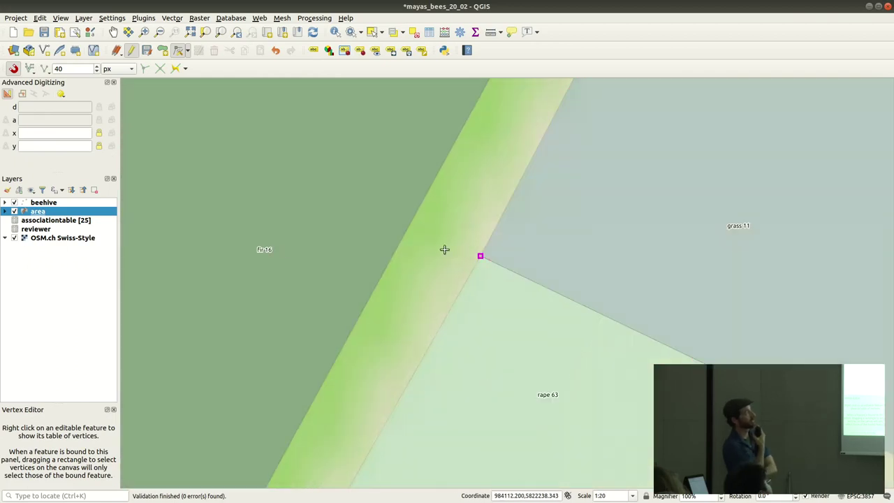
drag(459, 231, 510, 287)
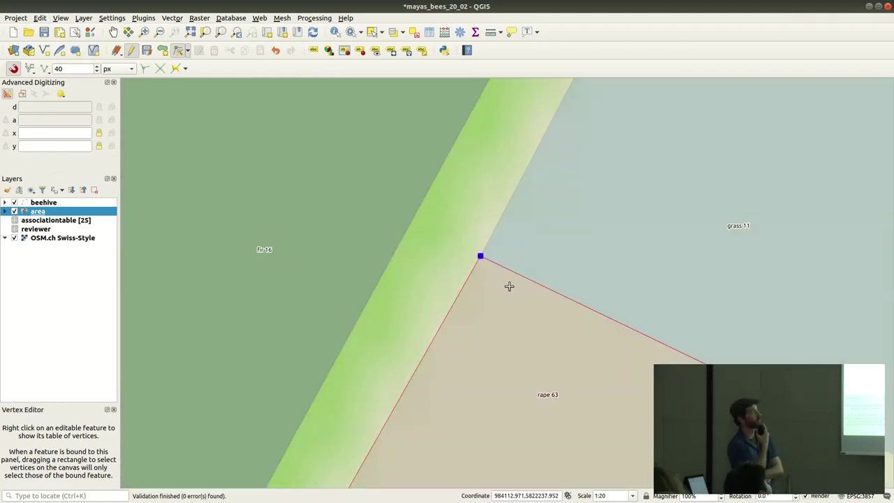
click(480, 256)
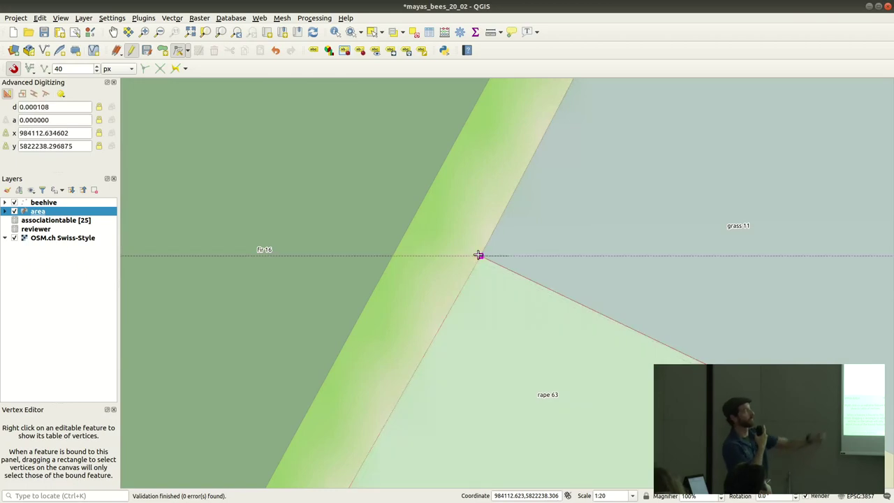
click(414, 215)
click(314, 237)
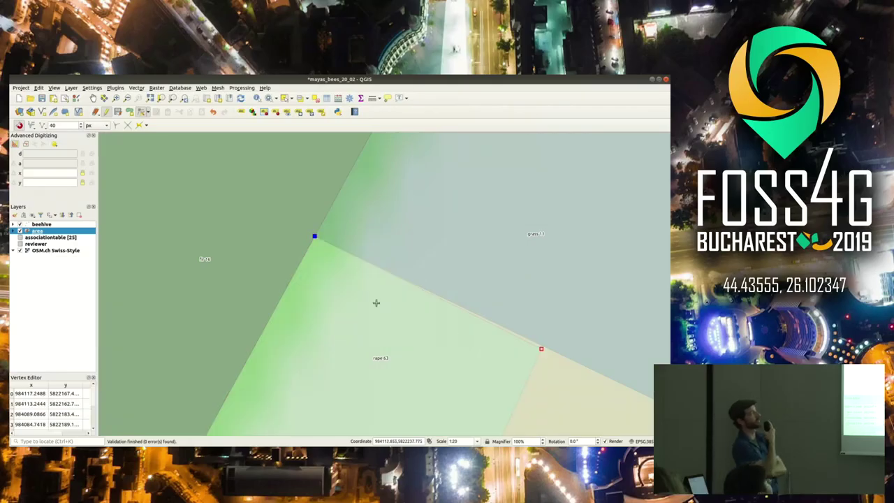
Step: Move rape 63's other upper corner vertex onto the edge of grass 11
click(541, 347)
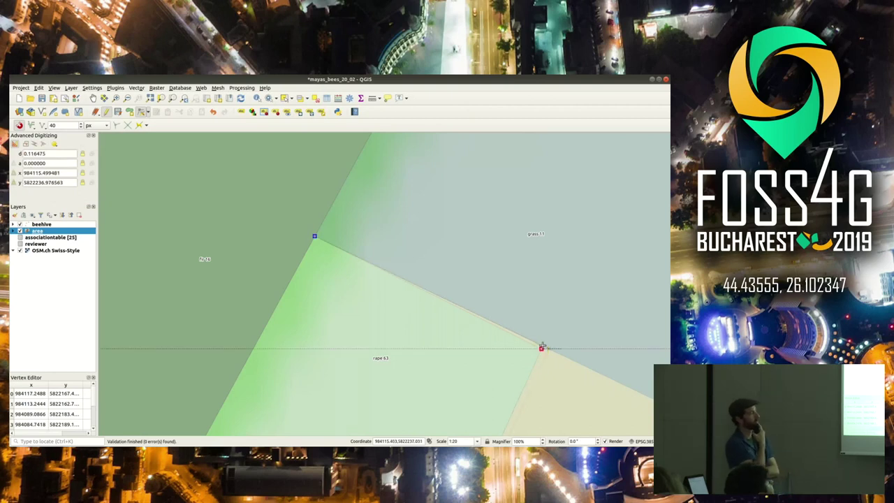
click(542, 348)
click(552, 363)
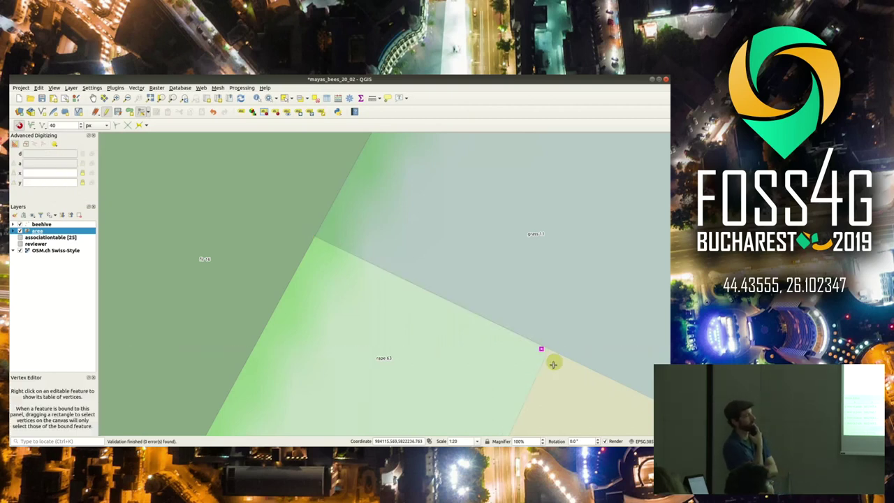
Step: Examine the digitized plant area polygons around the village buildings and their surroundings
scroll(548, 374, down, 3)
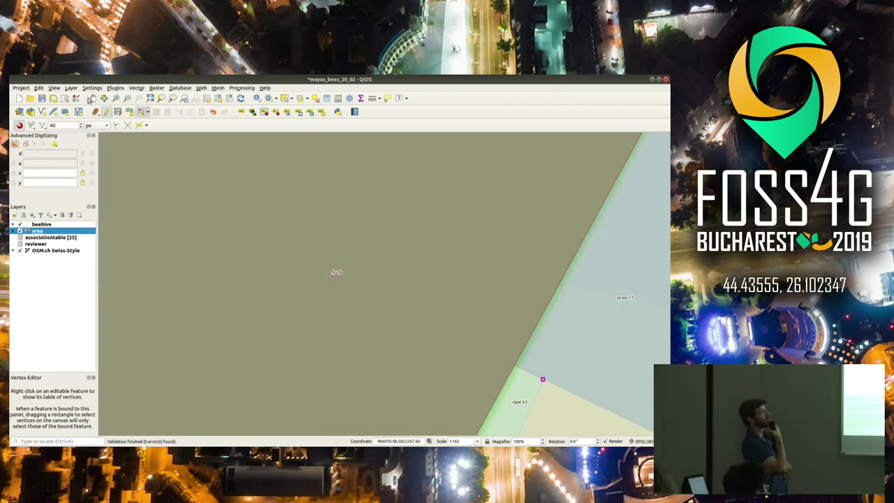
click(91, 98)
drag(487, 391, 396, 180)
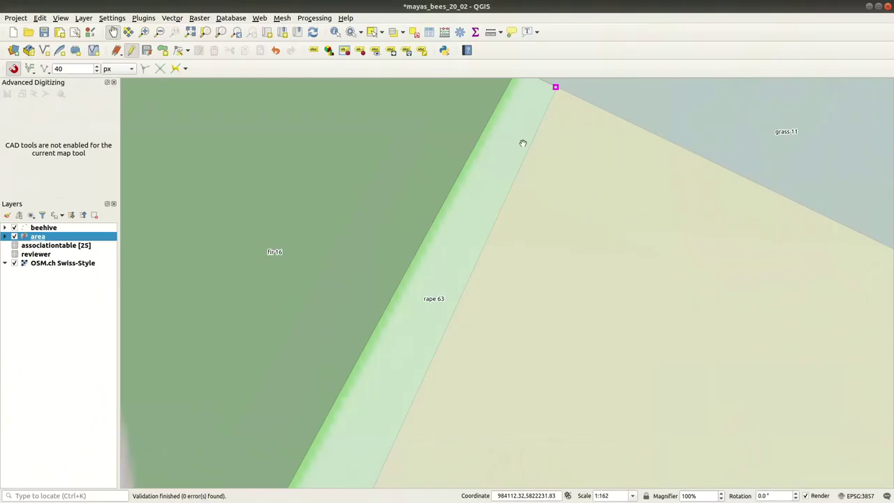
scroll(524, 151, down, 1)
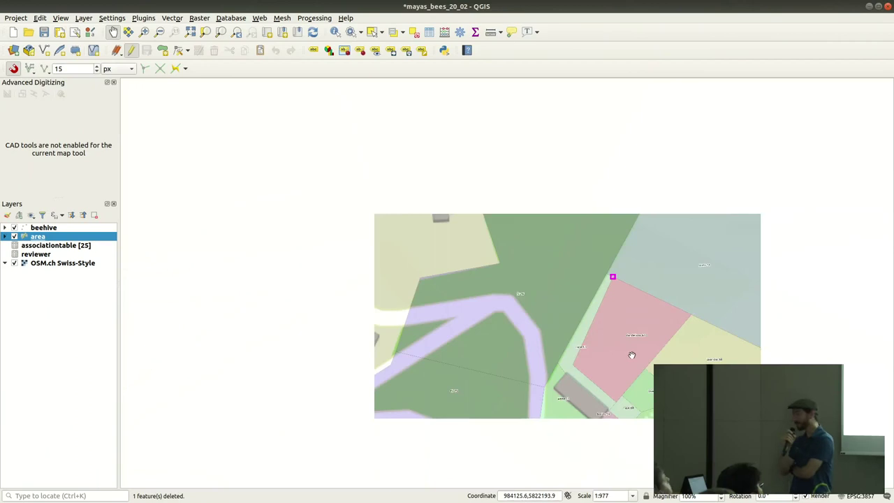
scroll(526, 180, down, 3)
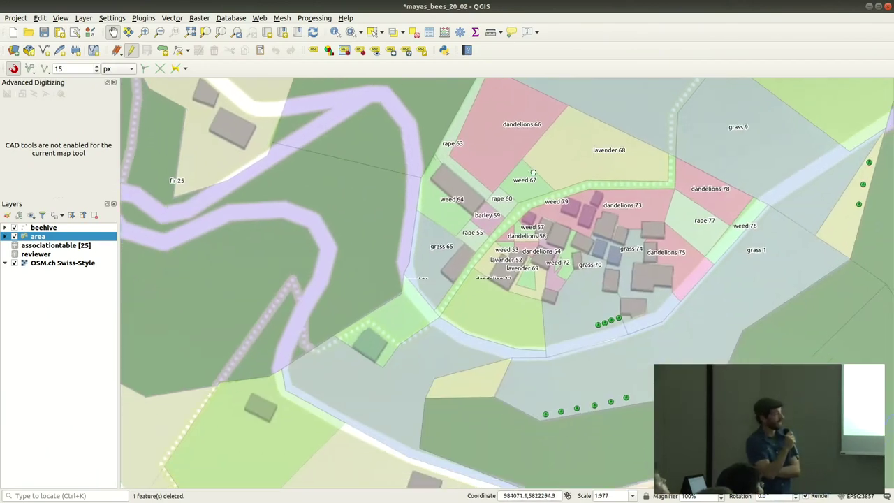
scroll(551, 210, up, 2)
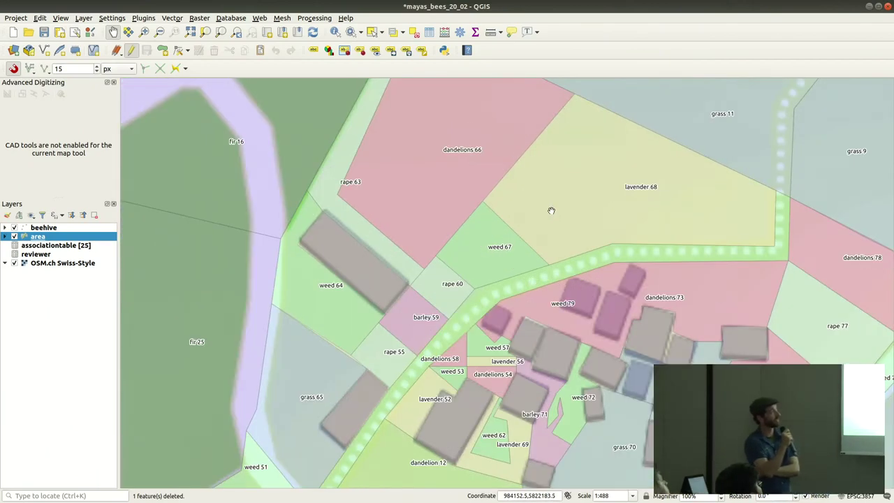
scroll(621, 289, down, 2)
scroll(610, 276, up, 2)
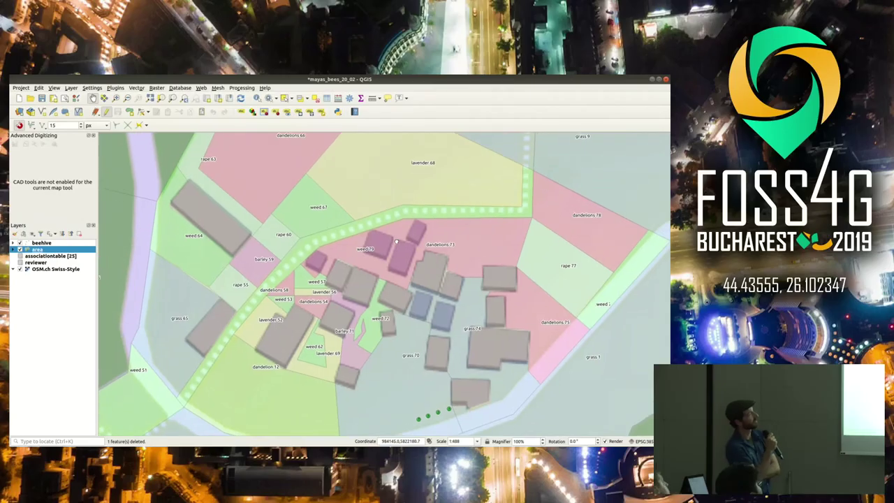
scroll(460, 280, down, 2)
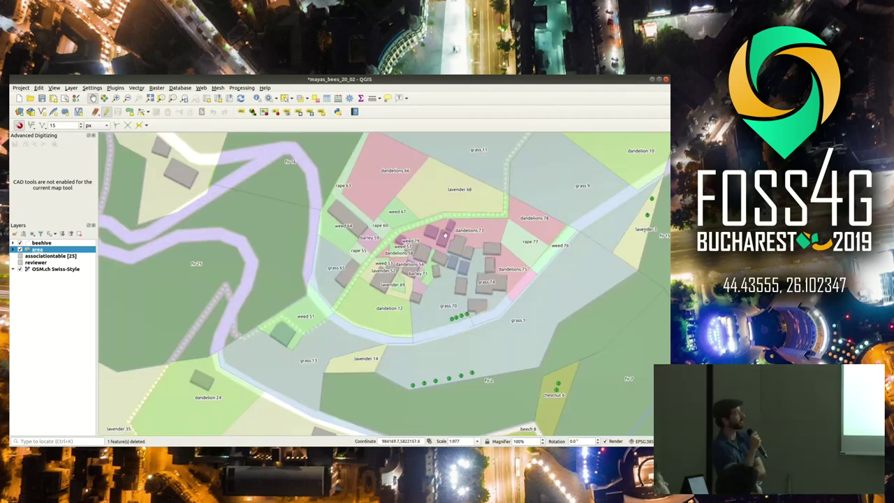
drag(477, 173, 467, 238)
scroll(467, 238, down, 2)
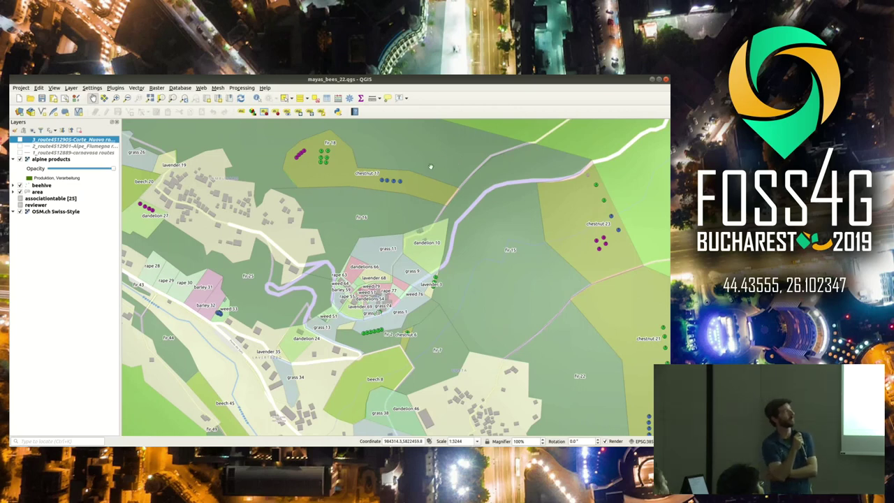
Step: Try a lower opacity on the alpine products layer, return it to full and hide the layer
scroll(430, 166, down, 3)
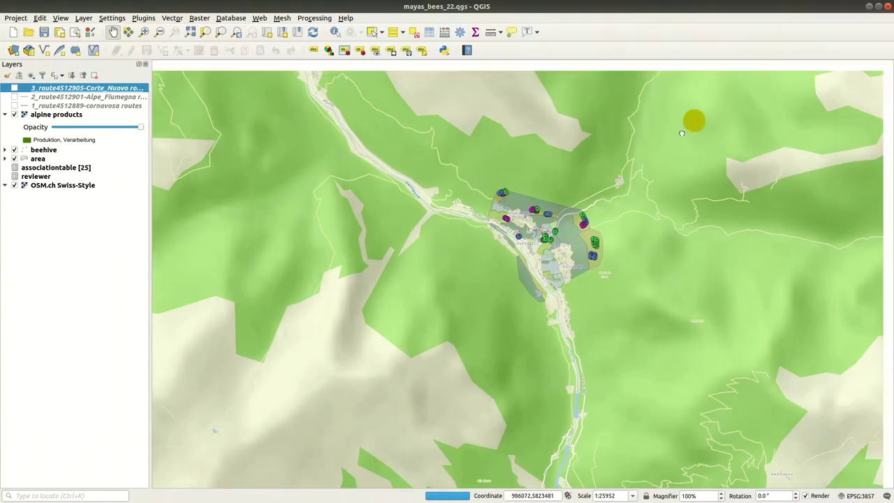
drag(521, 163, 423, 174)
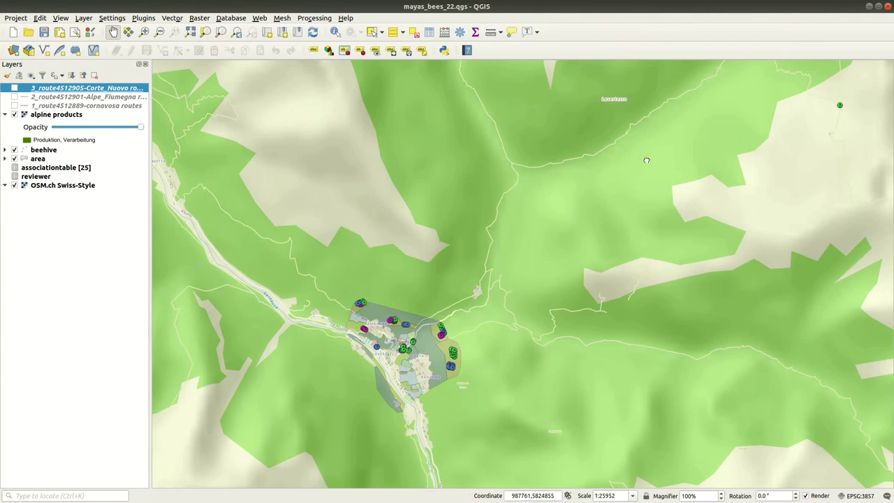
scroll(601, 194, down, 1)
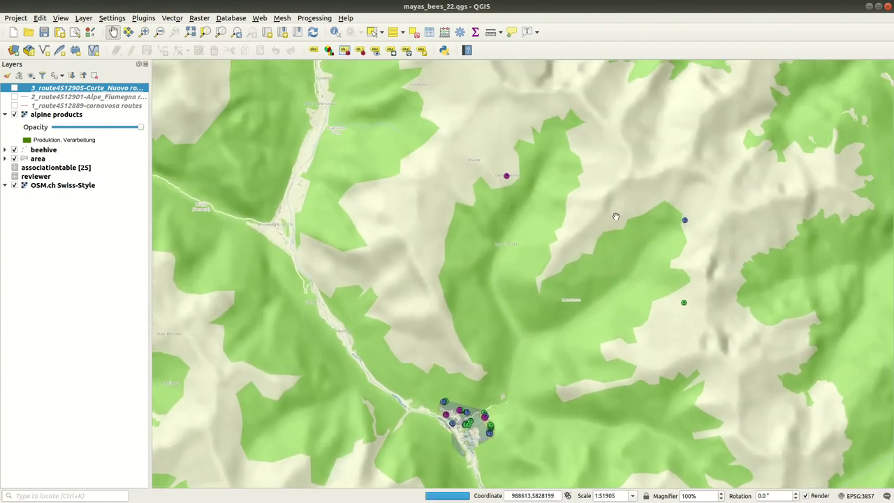
drag(615, 223, 565, 220)
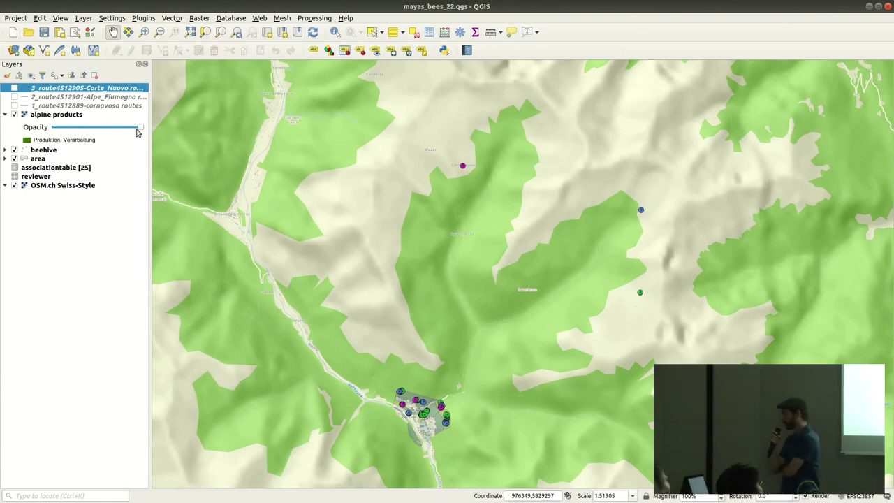
drag(139, 131, 127, 130)
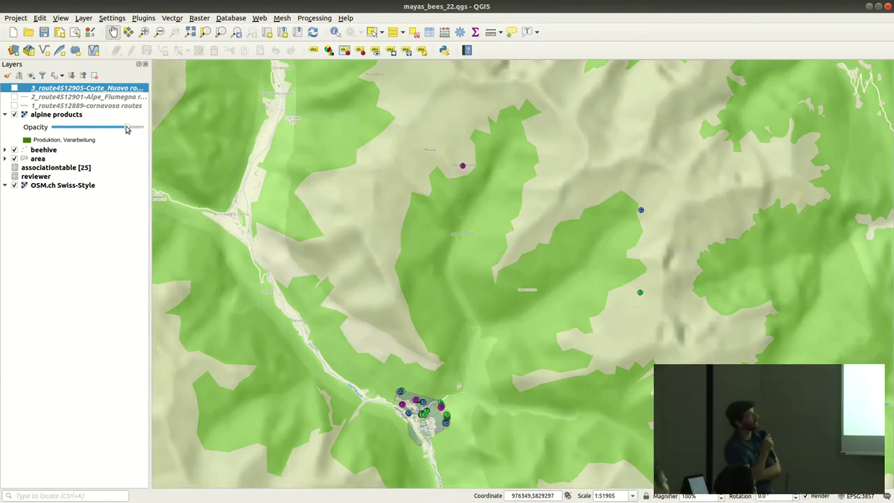
click(61, 117)
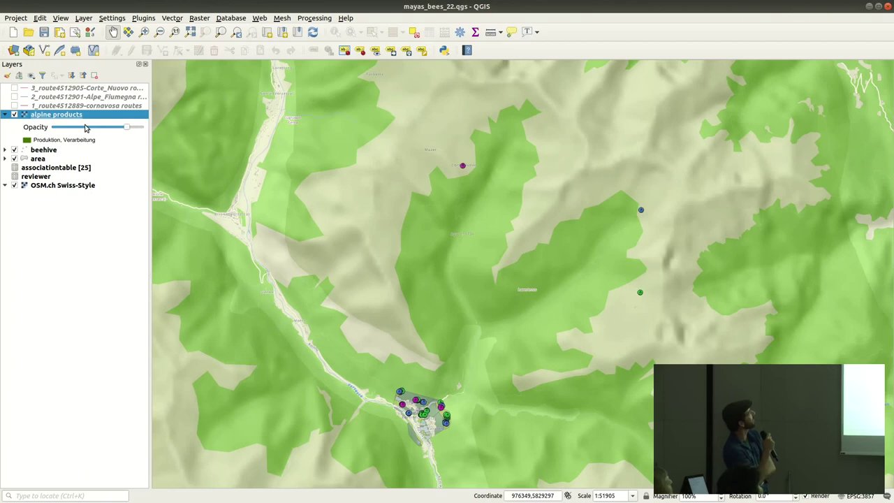
drag(127, 130, 164, 132)
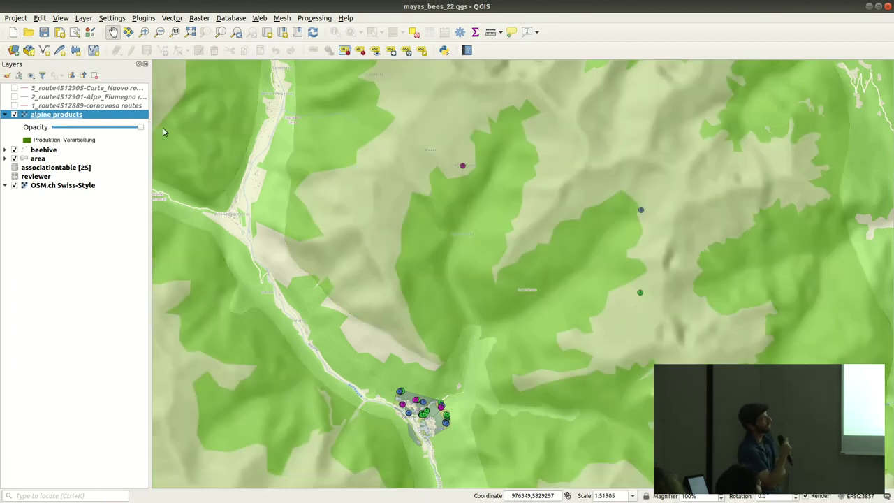
click(15, 115)
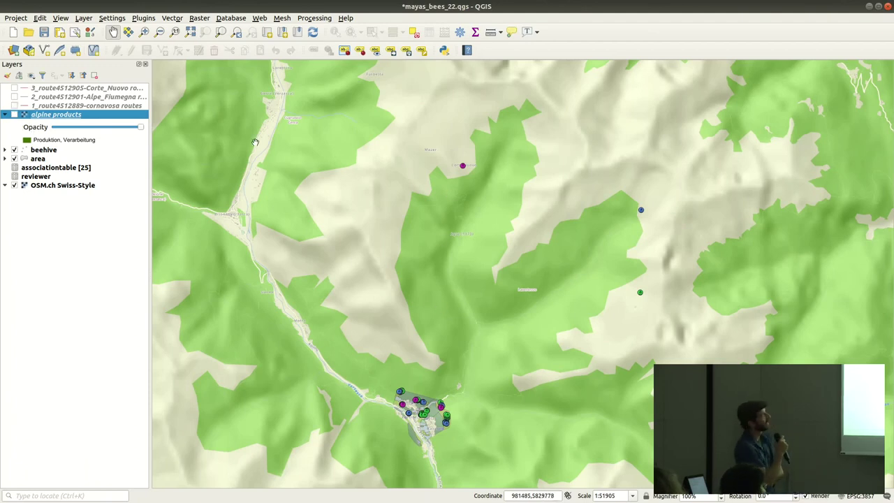
Step: Show the three route layers: 1_route4512889-cornavosa routes, 2_route4512901-Alpe_Fiumegna and 3_route4512905-Corte_Nuovo
click(15, 106)
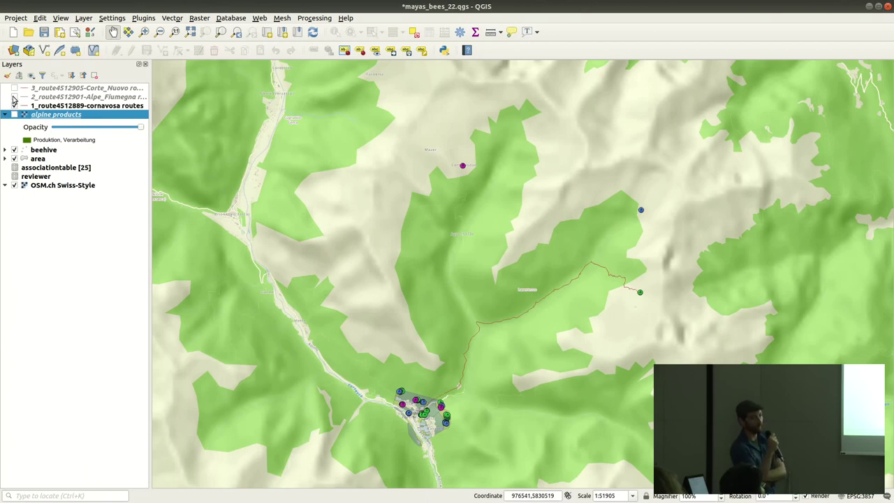
click(15, 97)
click(15, 88)
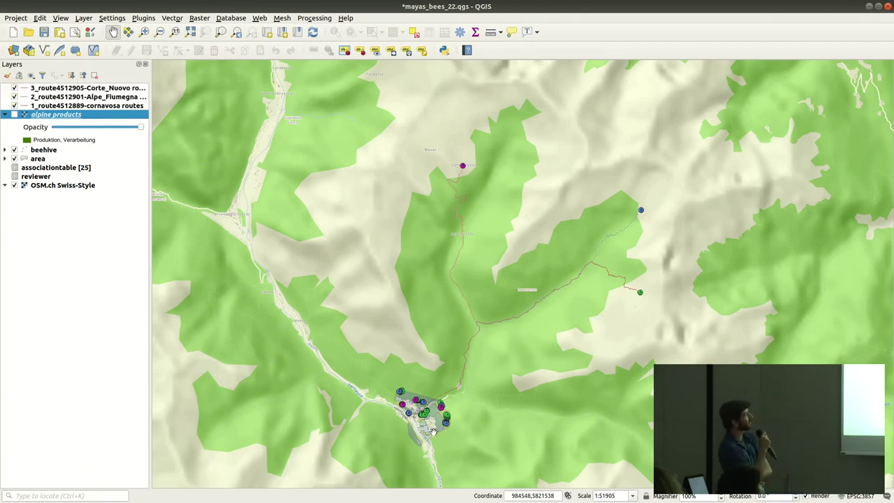
drag(464, 398, 482, 353)
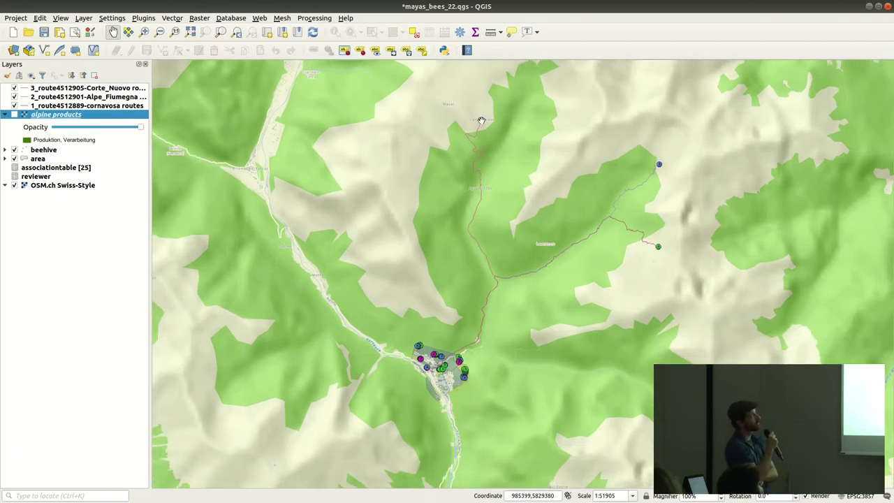
Step: Show the spatial bookmarks list and add a bookmark for the view of the village buildings around grass 74
scroll(432, 384, up, 3)
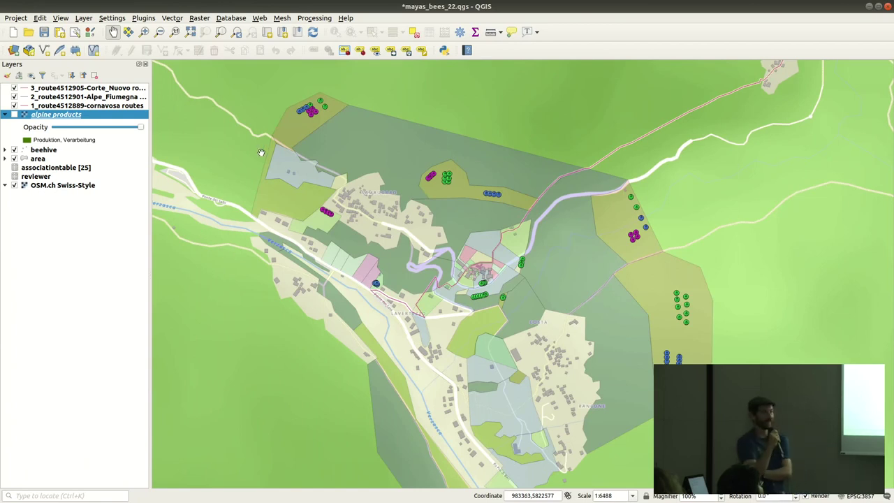
click(297, 32)
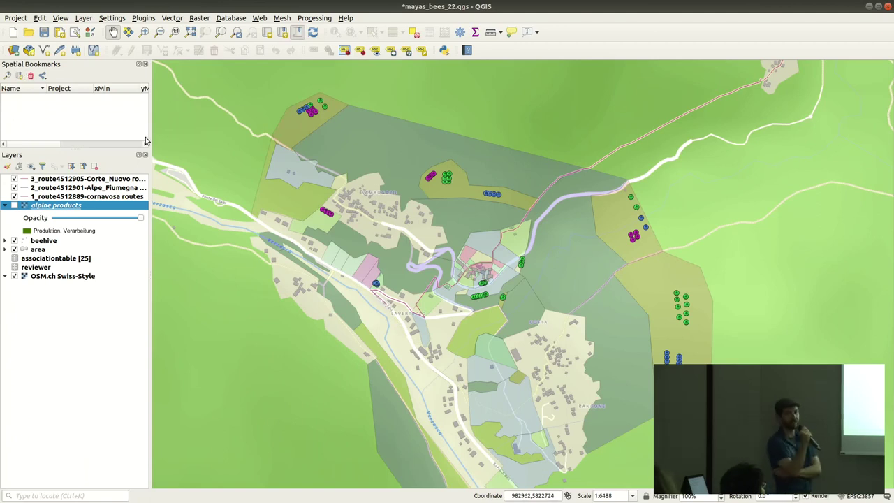
scroll(489, 292, up, 4)
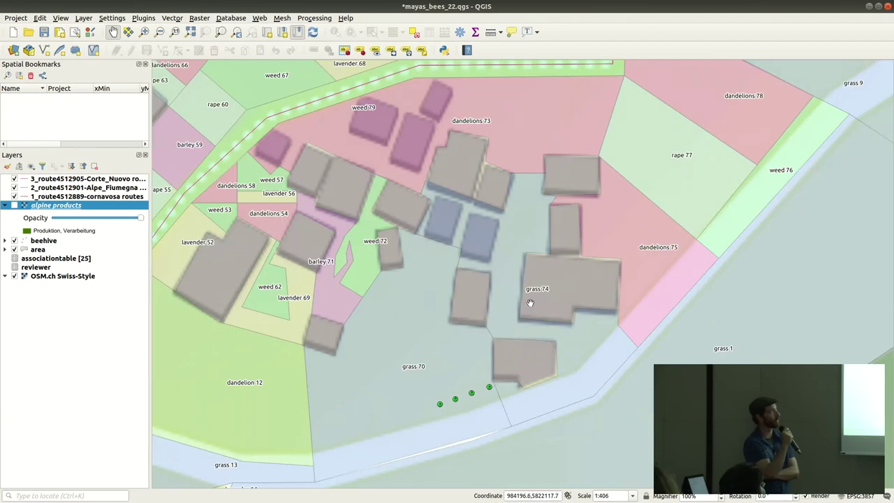
drag(530, 302, 451, 278)
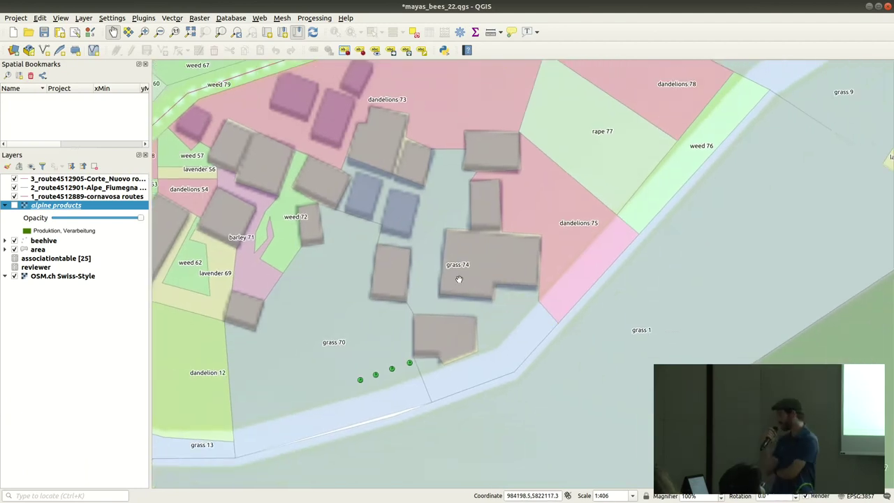
scroll(459, 279, down, 1)
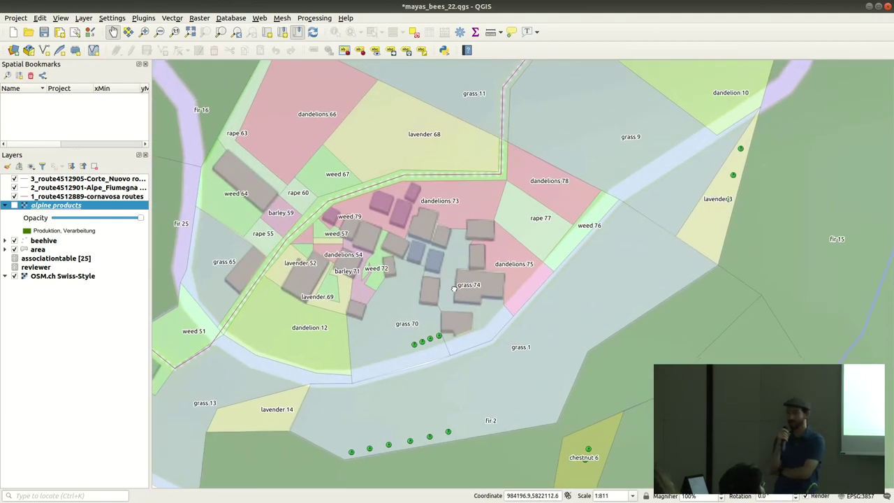
click(19, 76)
Step: Widen the bookmarks list and rename the new bookmark as My Home
double_click(23, 96)
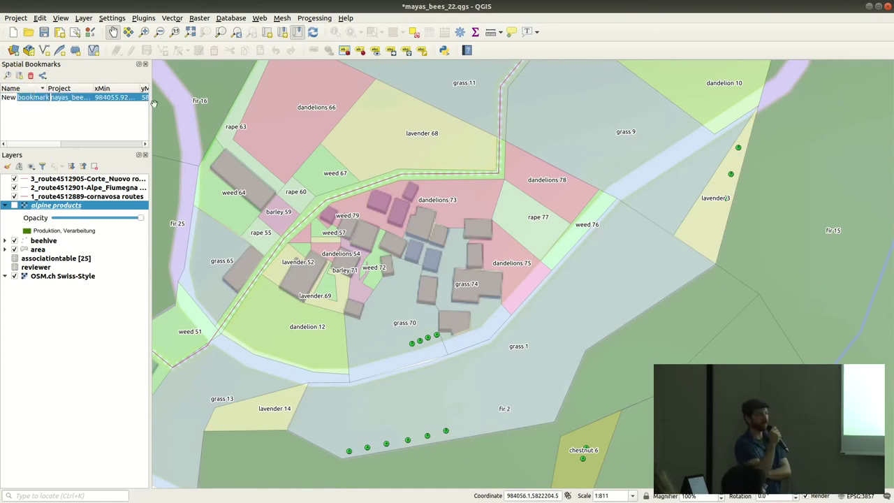
drag(148, 101, 431, 101)
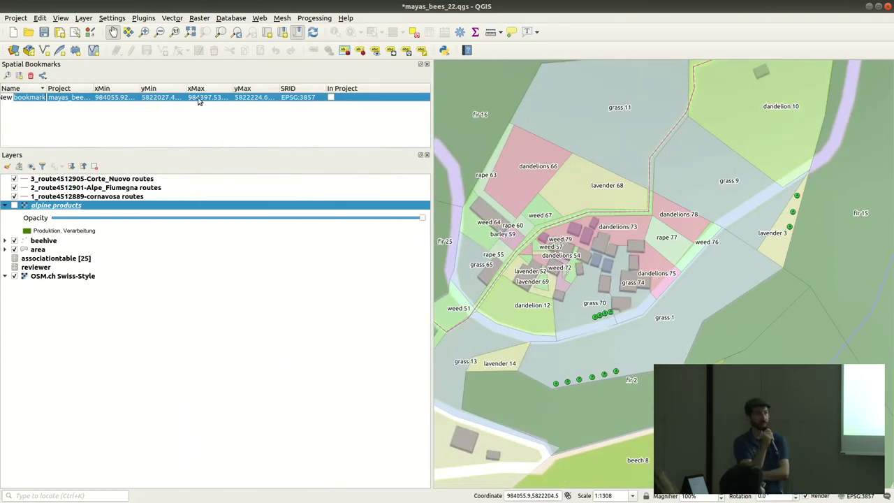
click(31, 97)
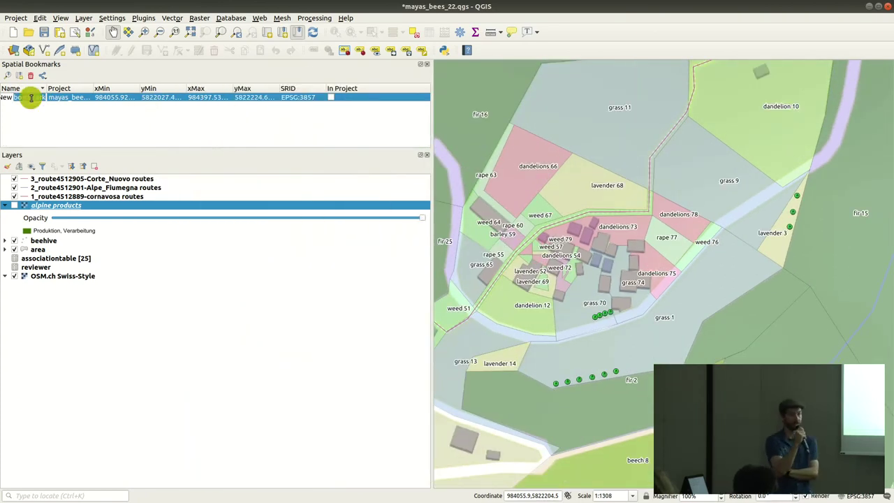
key(BackSpace)
key(BackSpace)
key(BackSpace)
key(BackSpace)
key(BackSpace)
key(BackSpace)
key(BackSpace)
key(BackSpace)
key(BackSpace)
key(BackSpace)
key(BackSpace)
key(BackSpace)
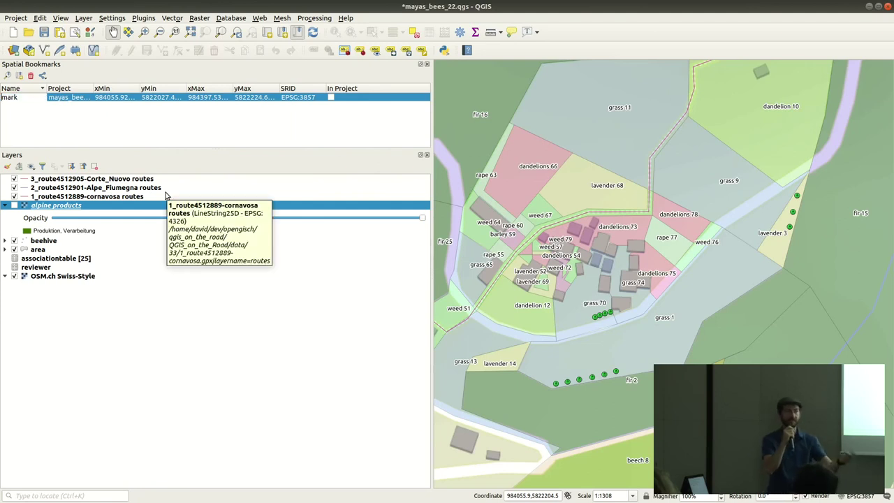
text(My Home)
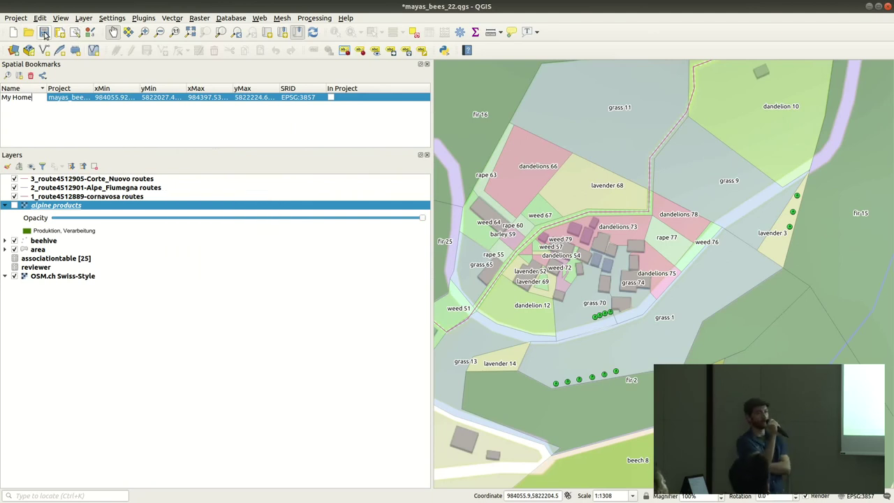
click(172, 132)
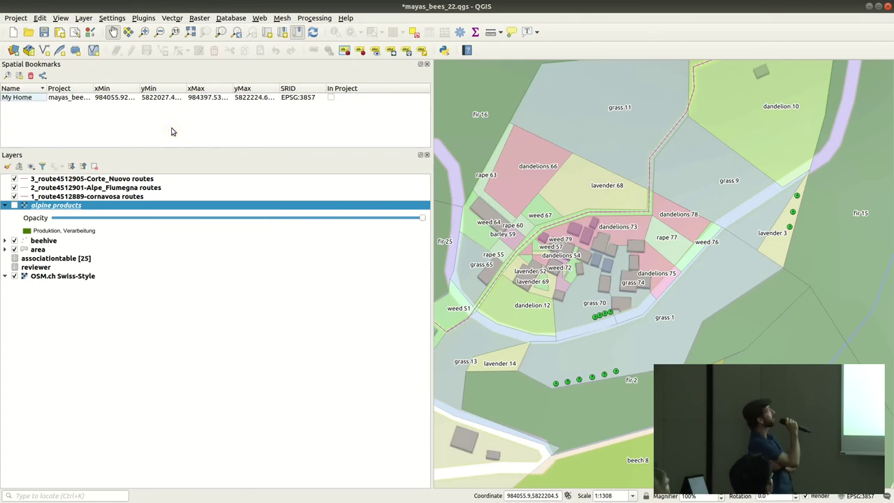
Step: Zoom out to a wider extent, return to the My Home bookmark and narrow the bookmarks list again
key(ctrl+shift+f)
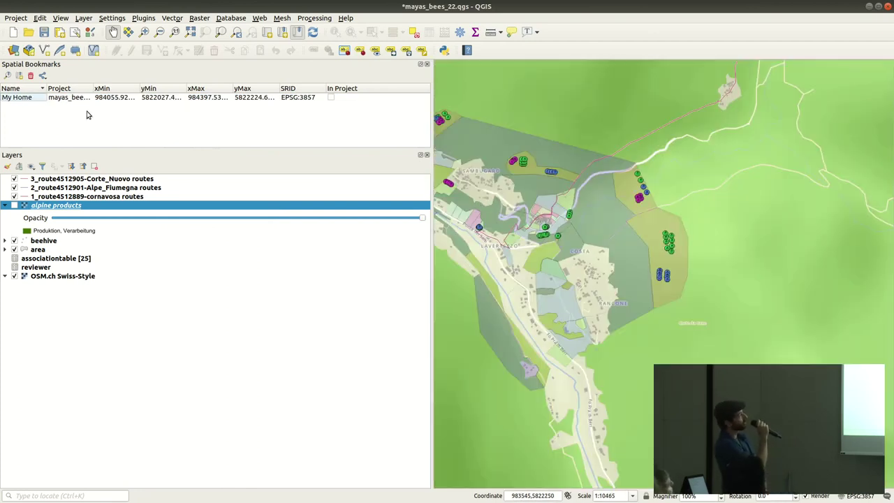
double_click(62, 99)
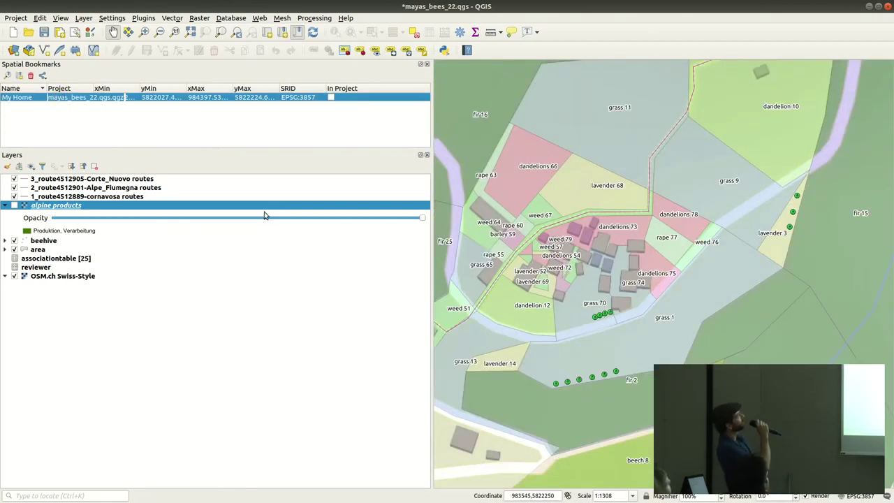
drag(415, 168, 155, 175)
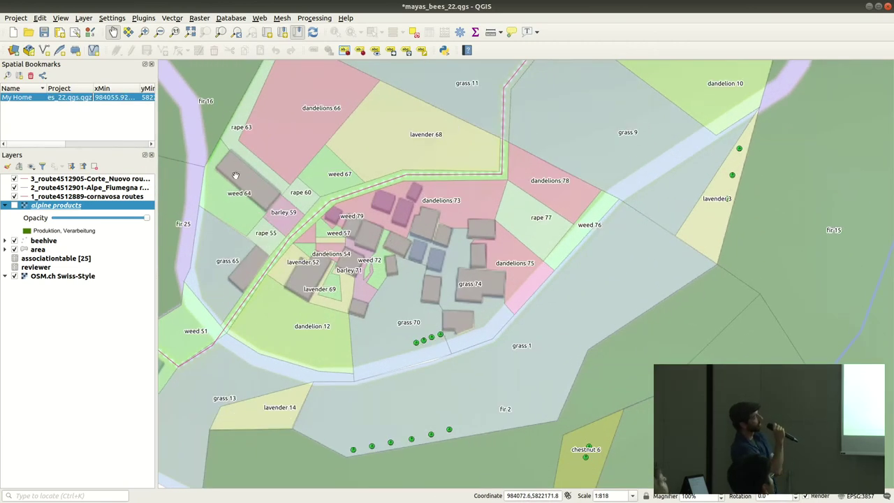
Step: Add a spatial bookmark named Corte Nuovo framing the magenta beehive point at the end of the Corte Nuovo route
scroll(505, 144, down, 4)
scroll(507, 124, down, 1)
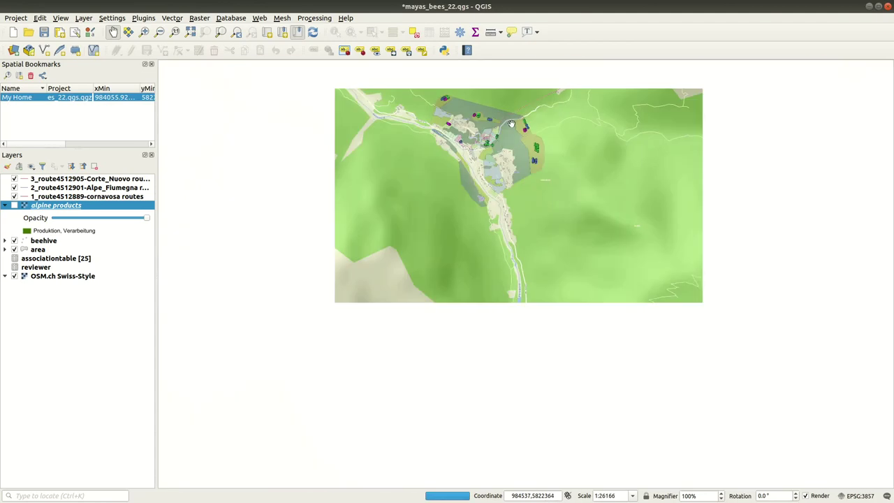
drag(507, 124, 454, 272)
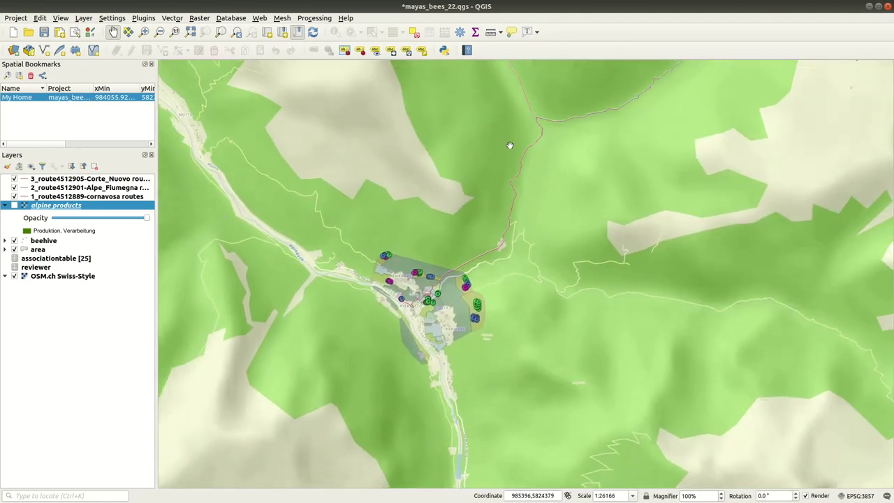
drag(540, 110, 515, 216)
drag(492, 67, 453, 209)
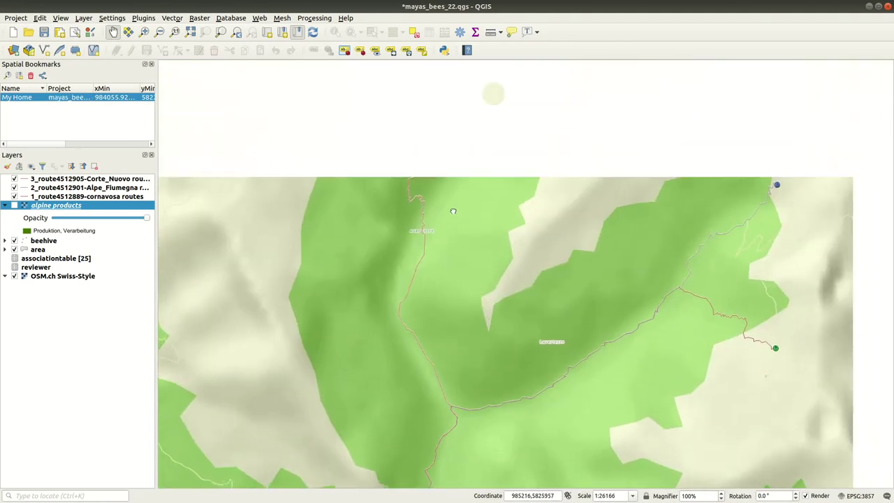
drag(440, 98, 447, 126)
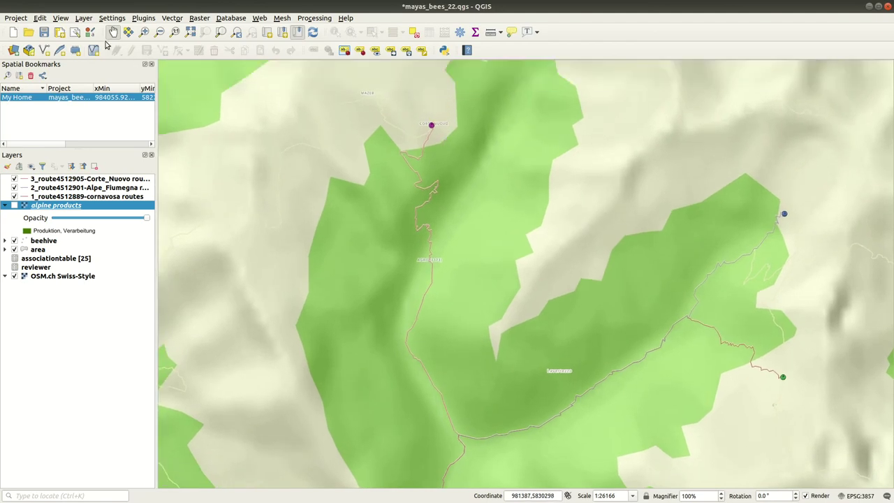
click(144, 31)
drag(417, 118, 450, 140)
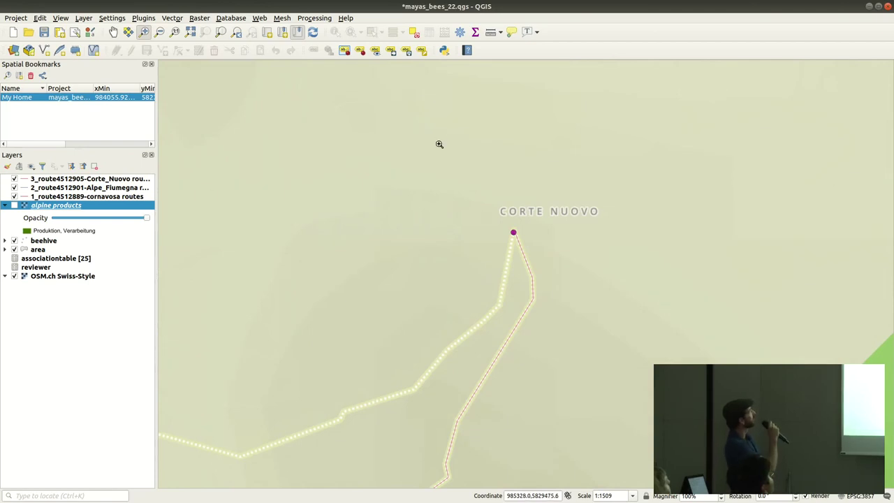
click(7, 76)
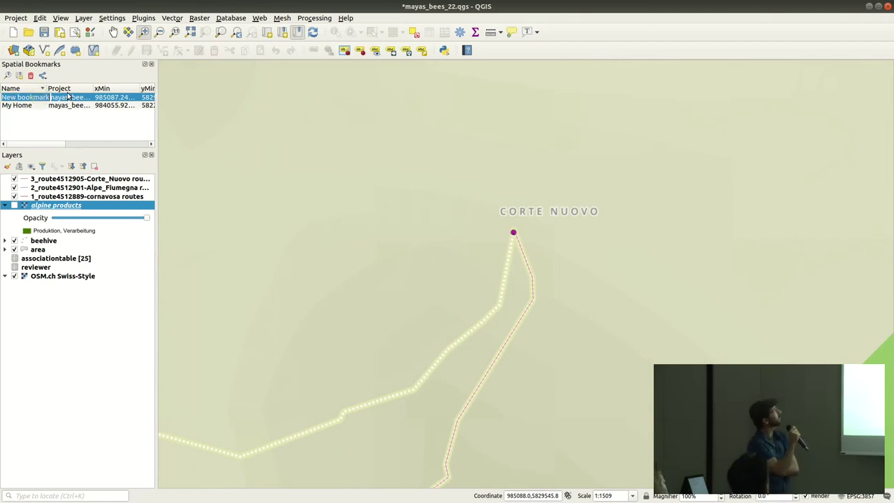
text(Corte Nuo)
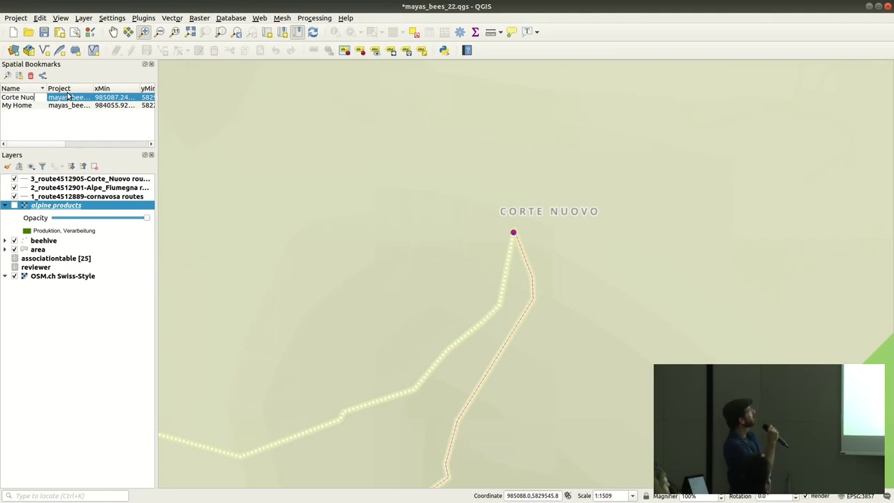
text(vo)
click(69, 132)
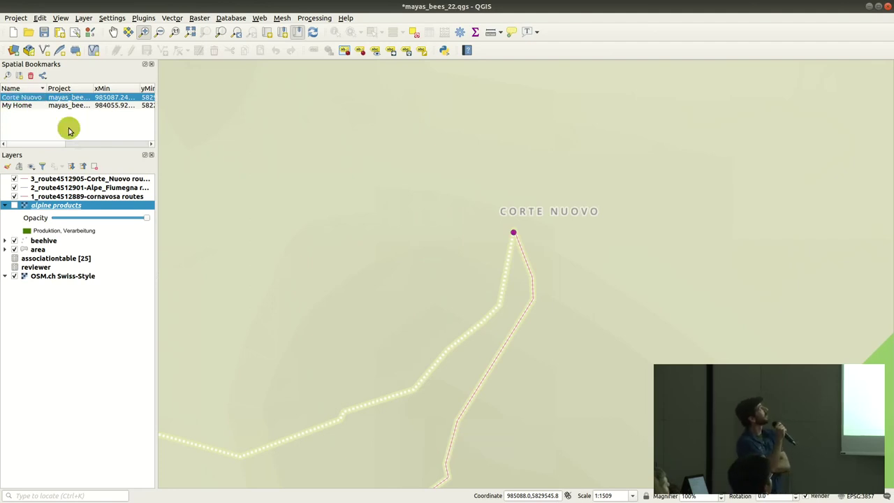
Step: Add a spatial bookmark named Fümegna framing the blue beehive point and the buildings at the end of its route
scroll(565, 292, down, 1)
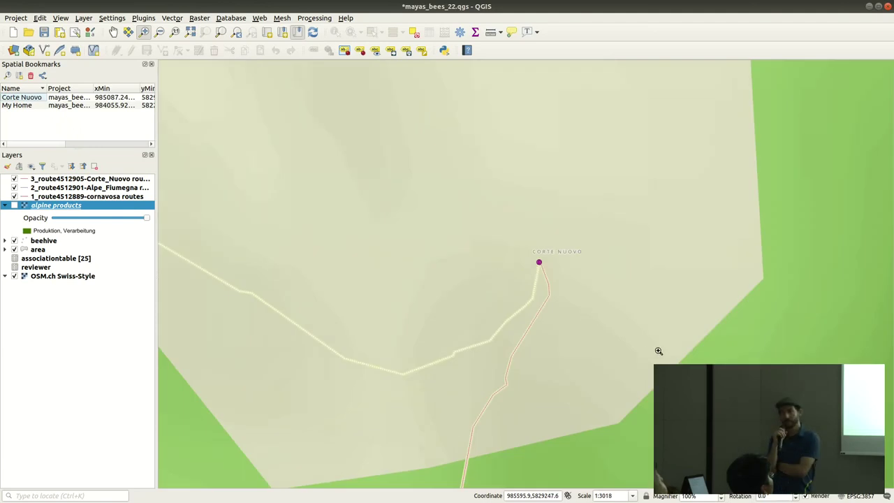
scroll(659, 351, down, 3)
click(113, 32)
drag(640, 382, 397, 121)
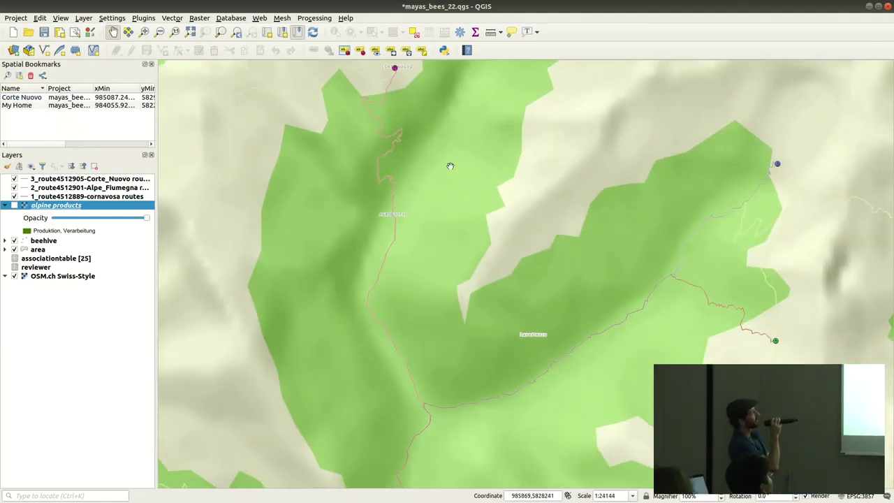
drag(759, 193, 569, 328)
scroll(569, 328, up, 4)
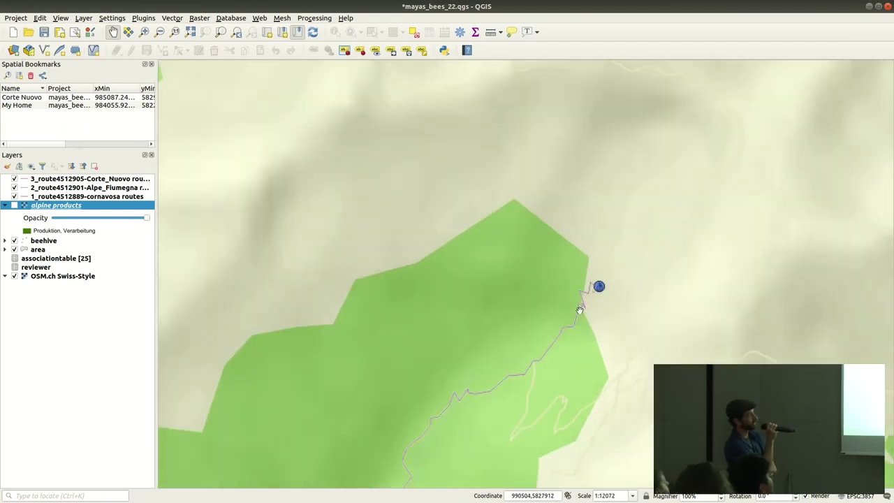
drag(565, 283, 554, 268)
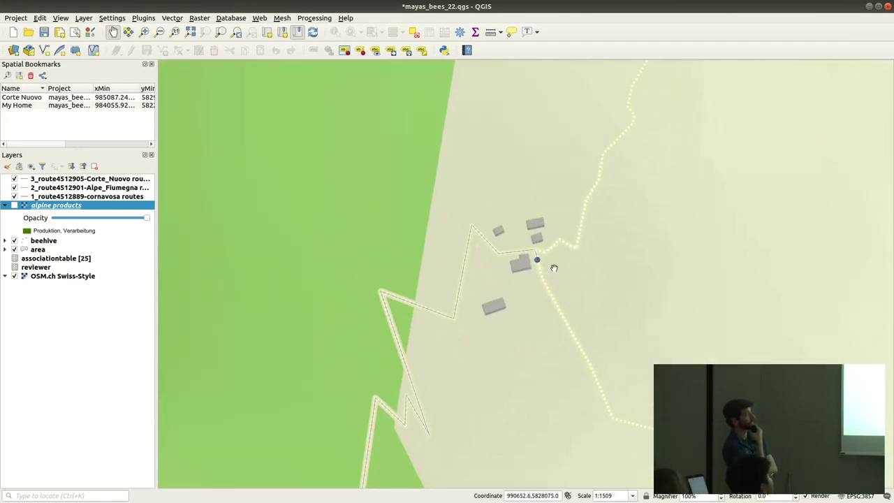
click(19, 75)
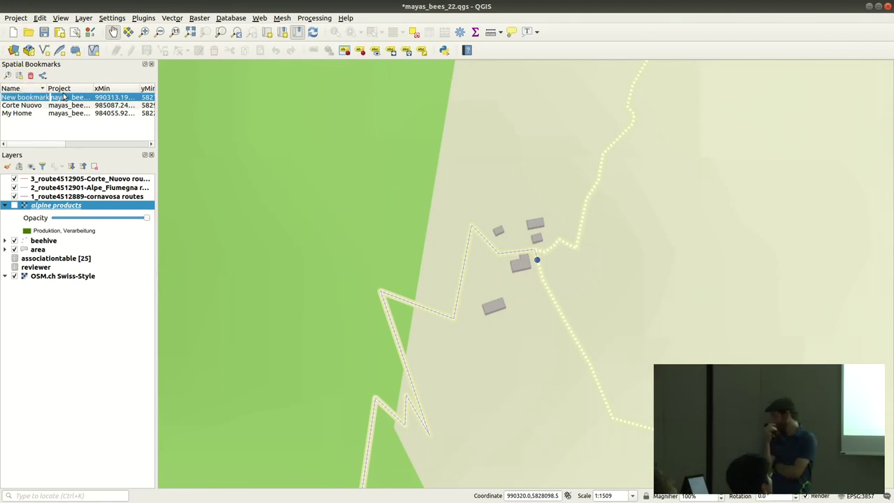
text(Flumegna)
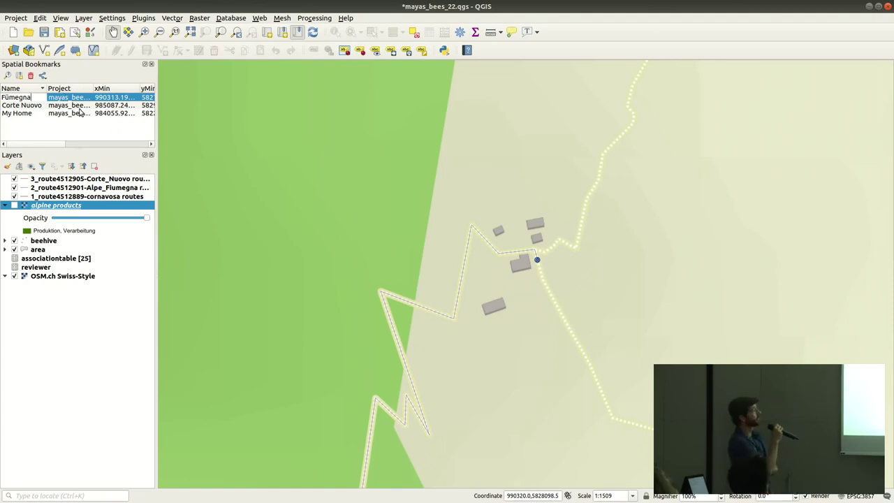
click(78, 135)
Step: Add a spatial bookmark named Cornavosa framing the green beehive point at the end of the cornavosa route
scroll(603, 324, down, 2)
drag(620, 377, 520, 246)
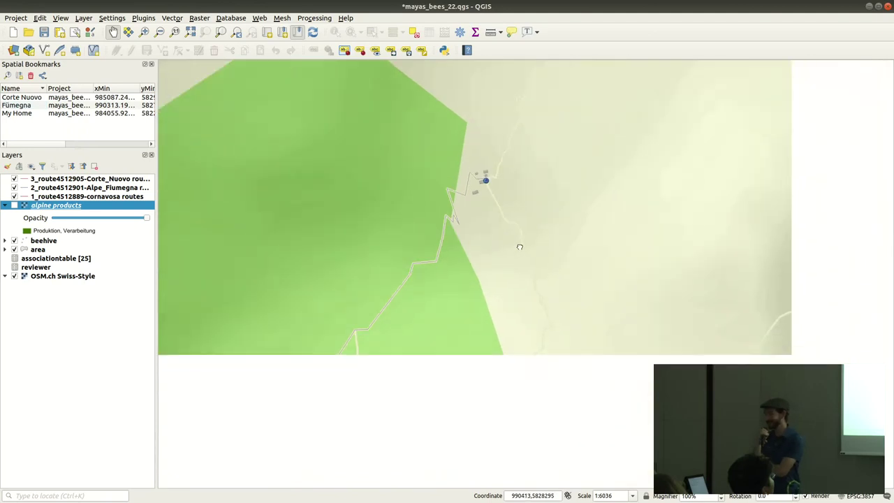
scroll(523, 280, down, 1)
drag(625, 384, 470, 316)
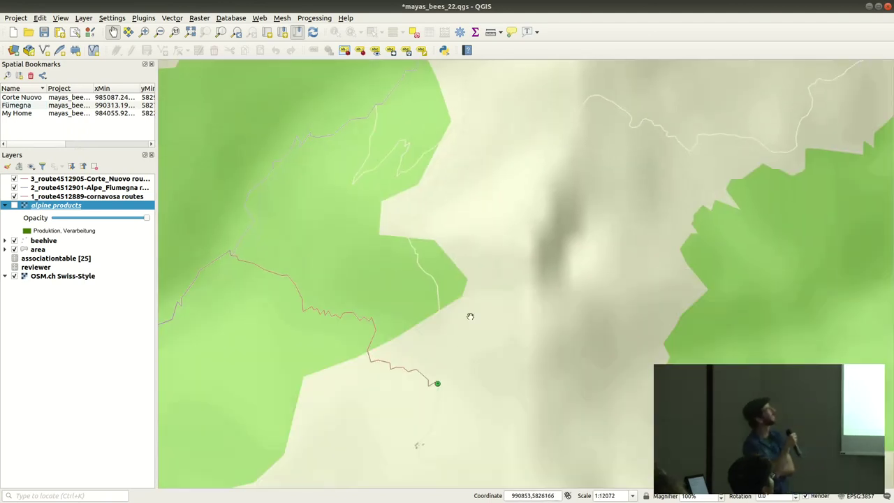
scroll(452, 392, up, 3)
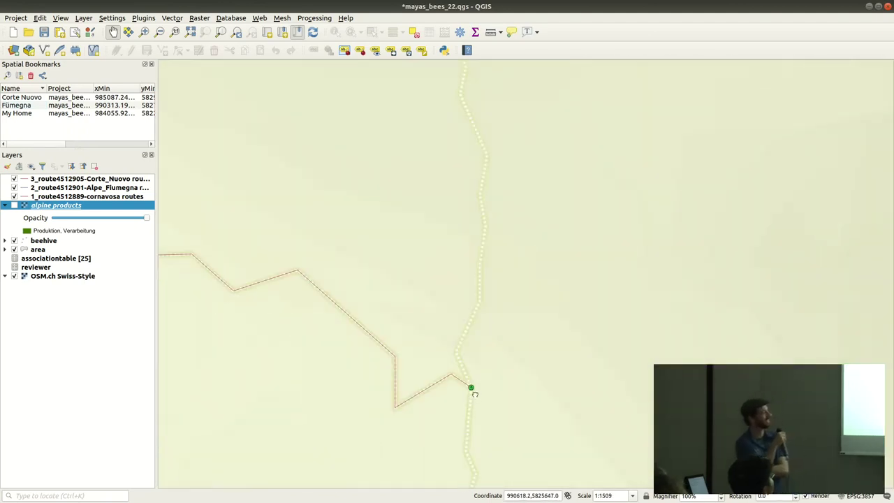
drag(474, 394, 477, 333)
scroll(475, 334, up, 2)
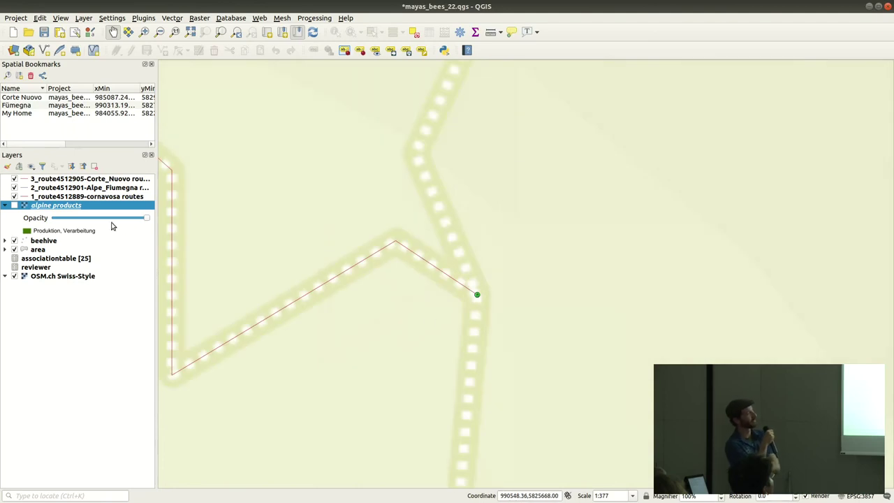
click(19, 76)
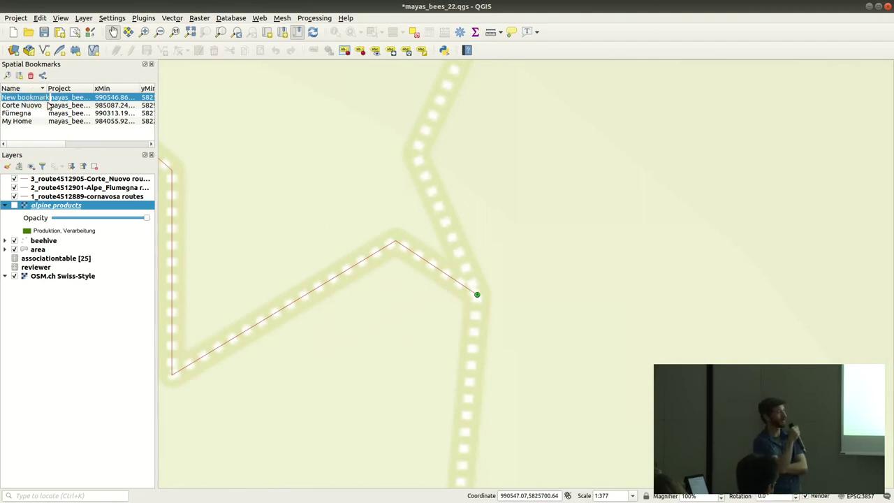
text(Cornavosa)
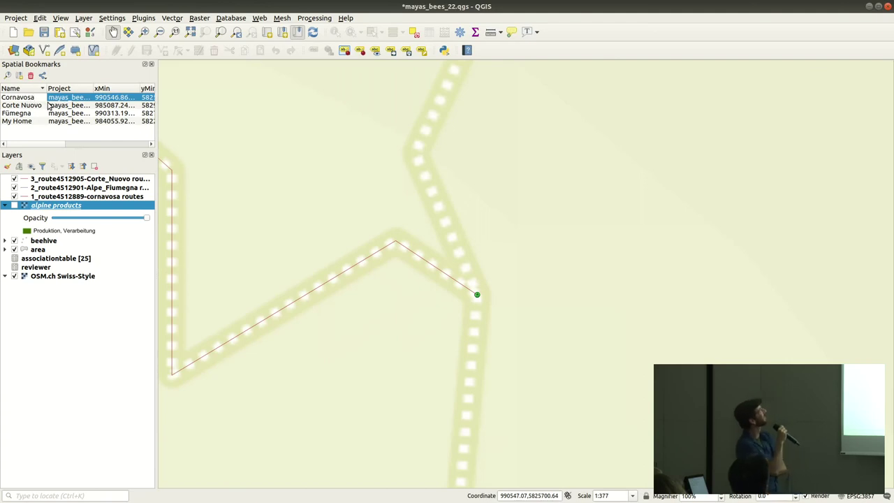
key(Return)
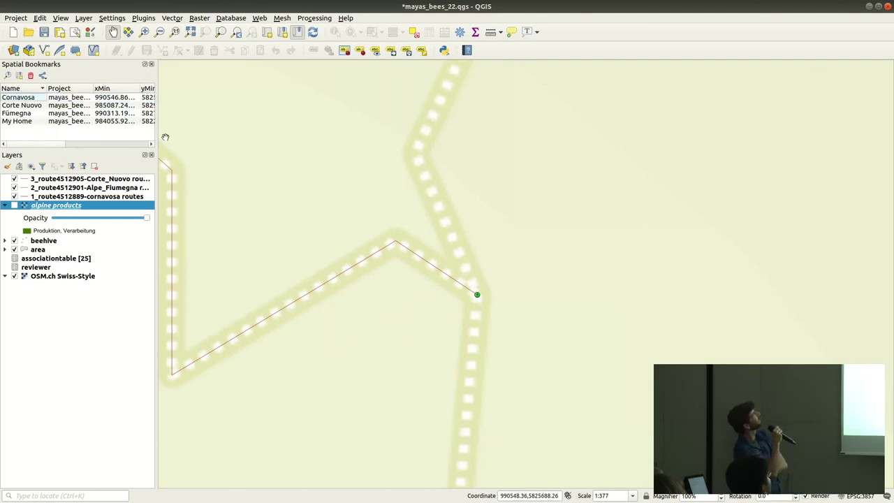
Step: Visit the My Home, Fümegna, Corte Nuovo and Cornavosa bookmarks in turn, and return to an overview of all three routes
double_click(15, 121)
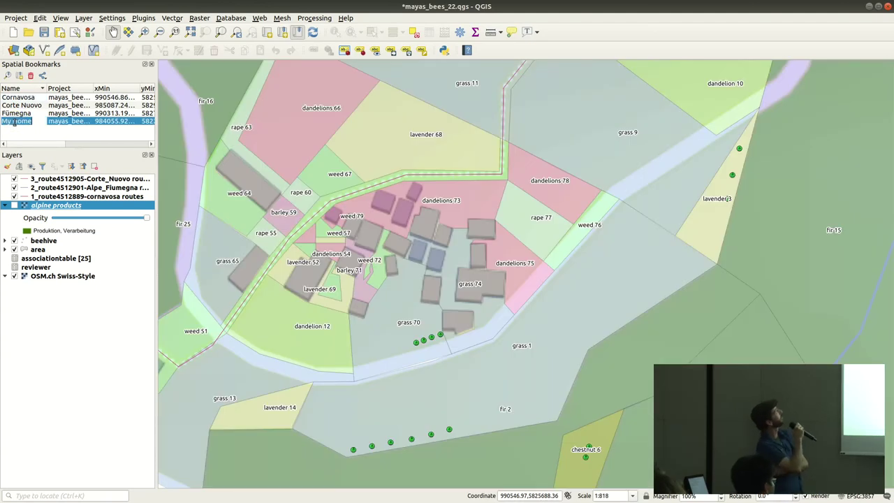
double_click(16, 113)
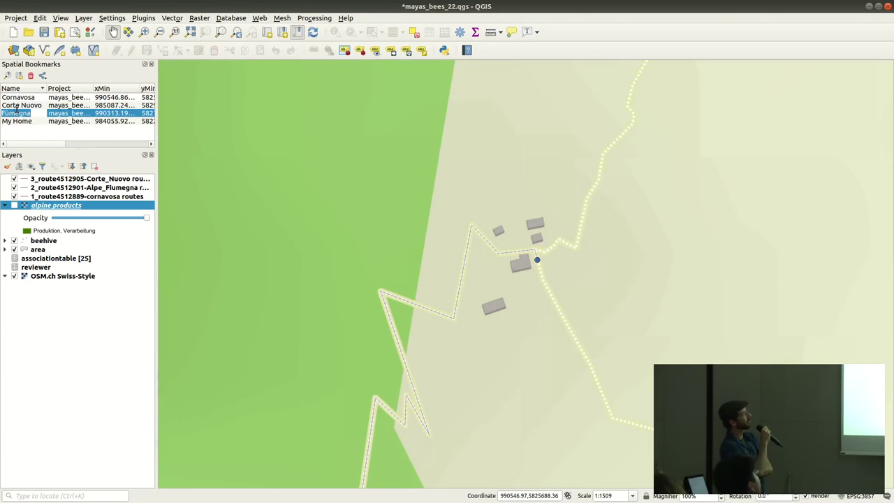
double_click(17, 106)
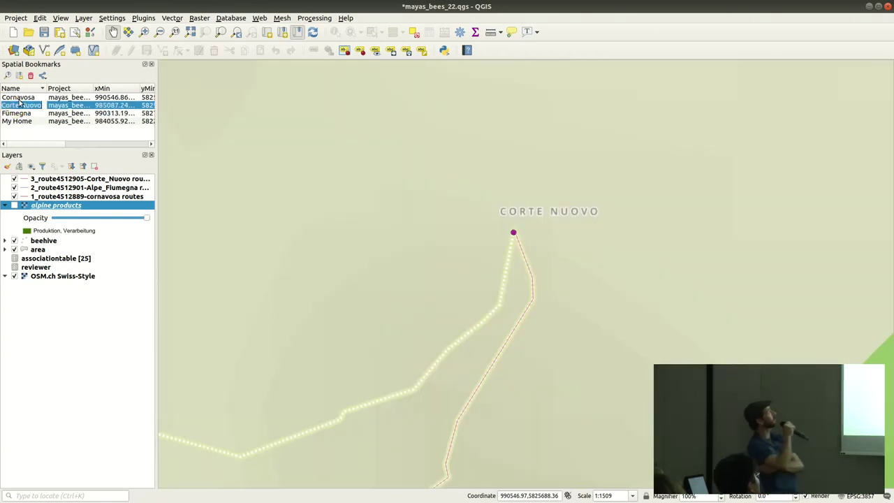
double_click(18, 97)
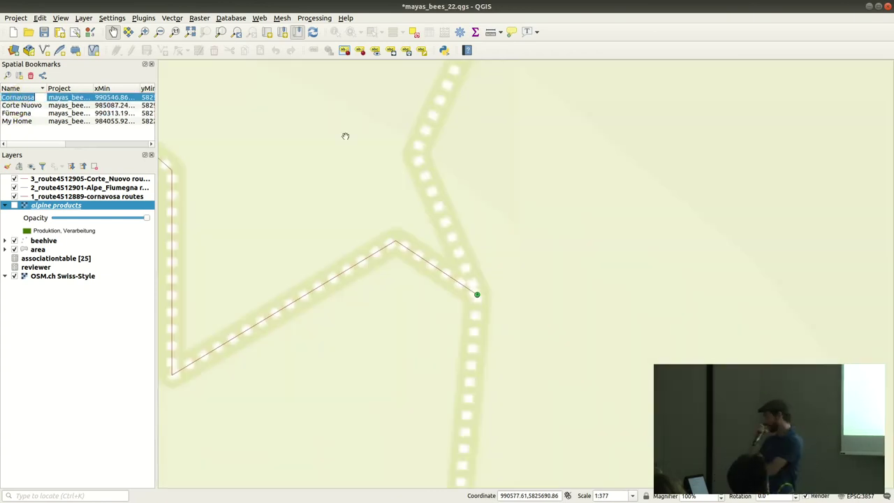
scroll(443, 175, down, 4)
drag(413, 145, 426, 214)
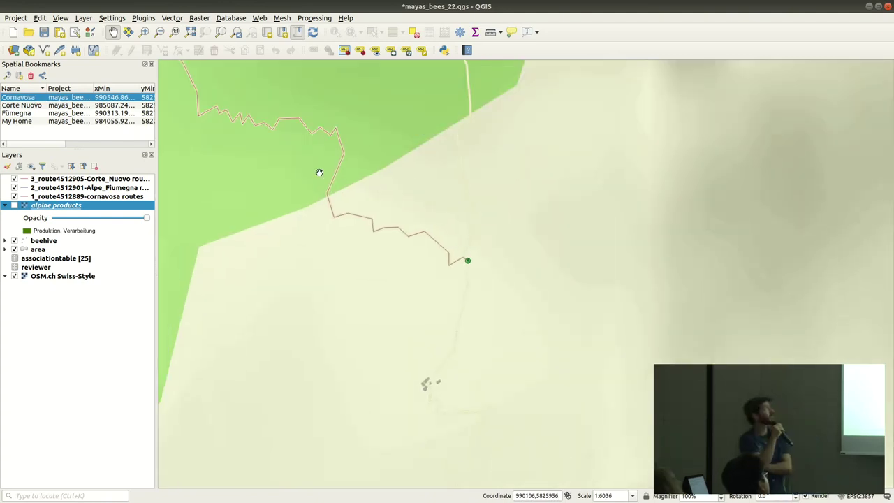
scroll(371, 287, down, 3)
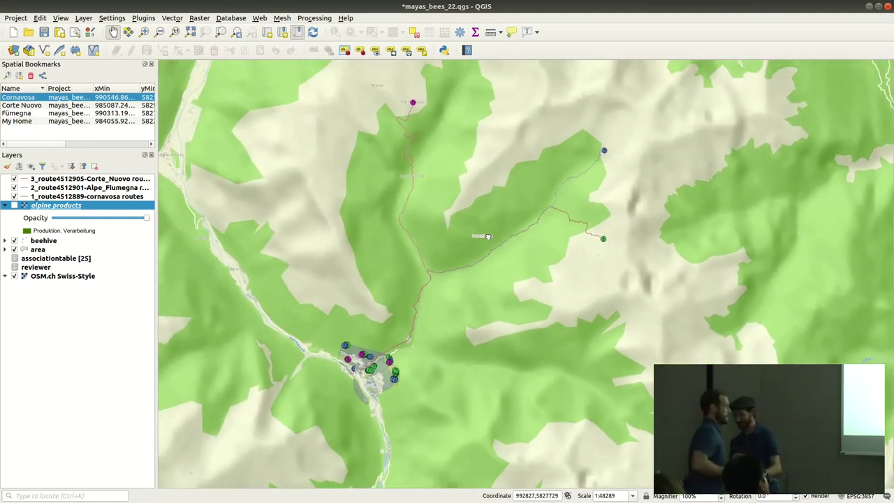
drag(488, 237, 500, 257)
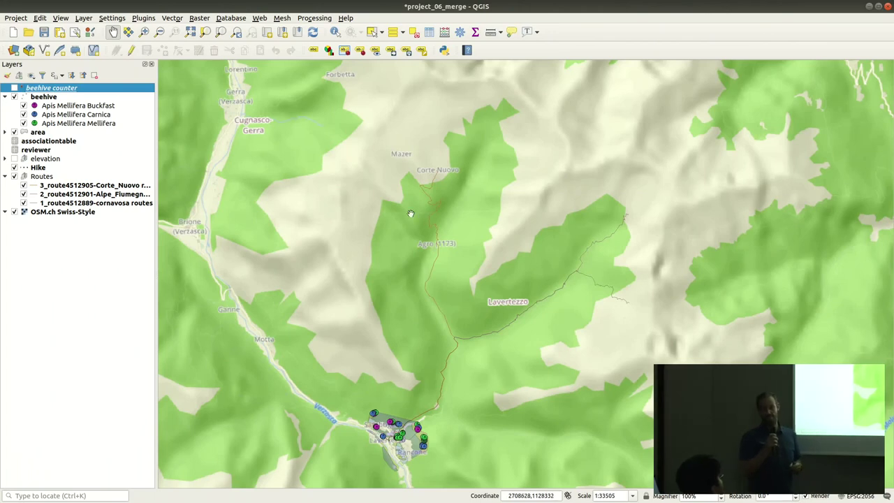
Step: Show the beehive counter layer on the map and open its layer properties
click(14, 88)
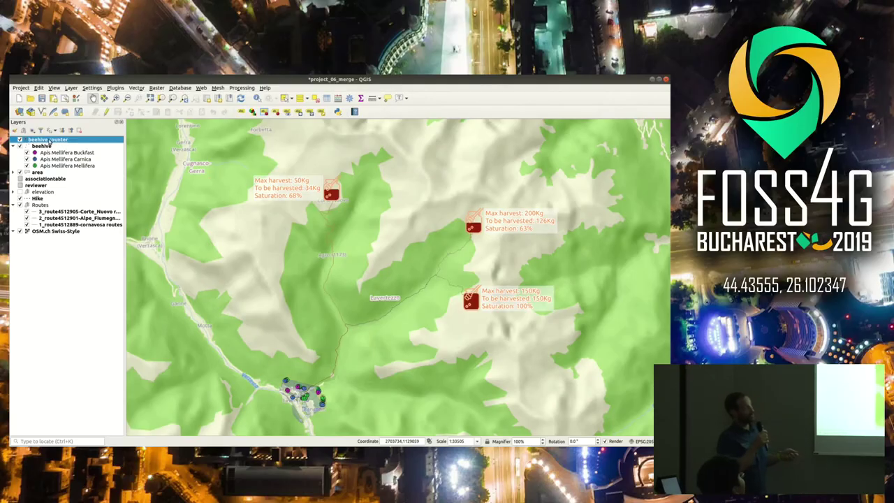
right_click(55, 87)
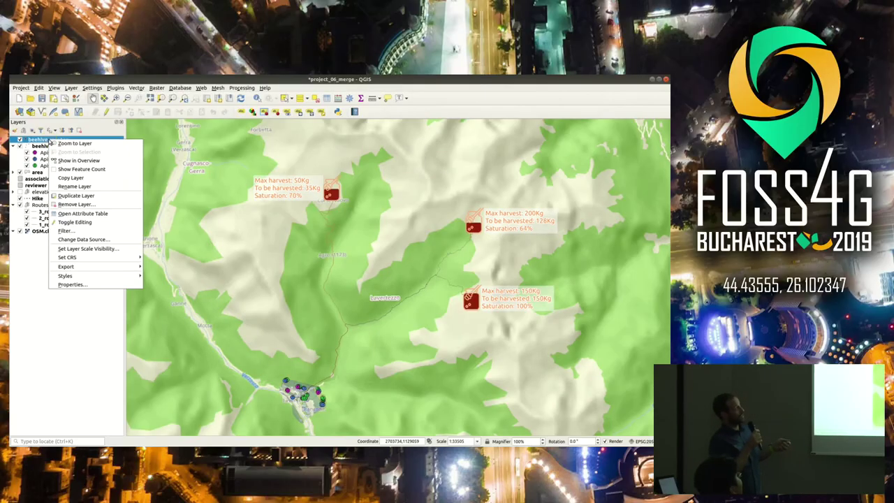
click(70, 285)
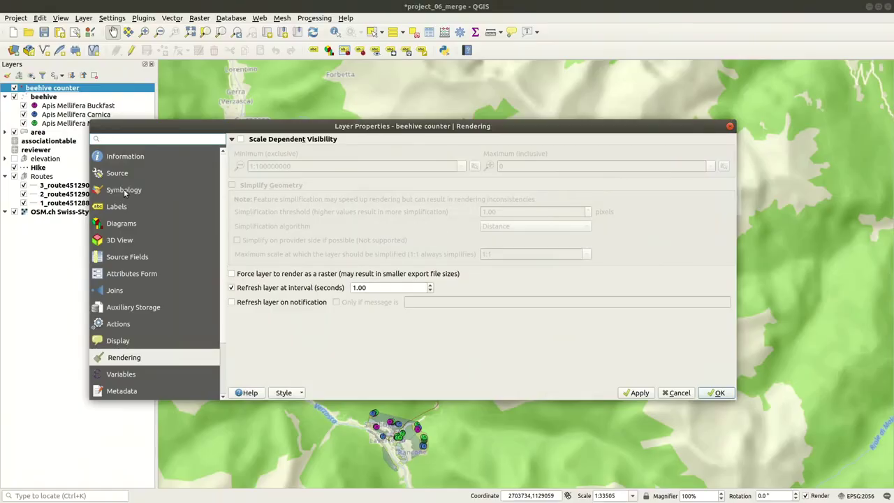
Step: Compare the beehive counter layer's symbology with its rendering settings, including the refresh interval
click(125, 192)
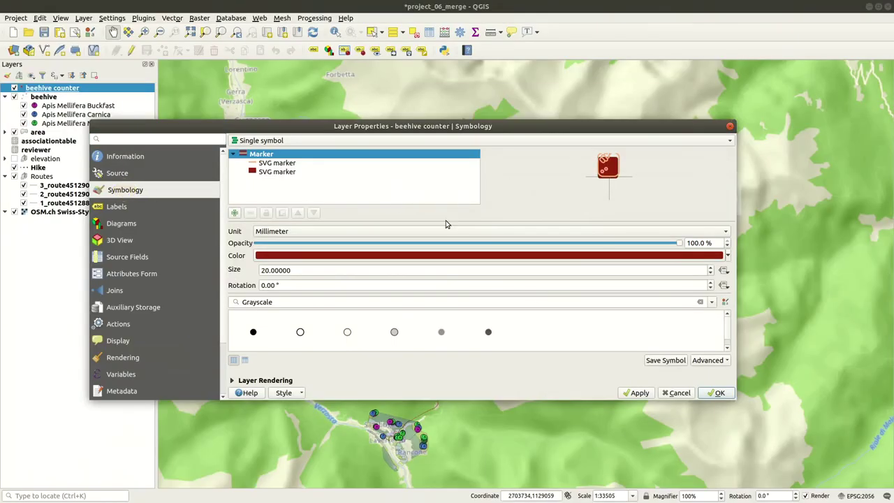
click(113, 357)
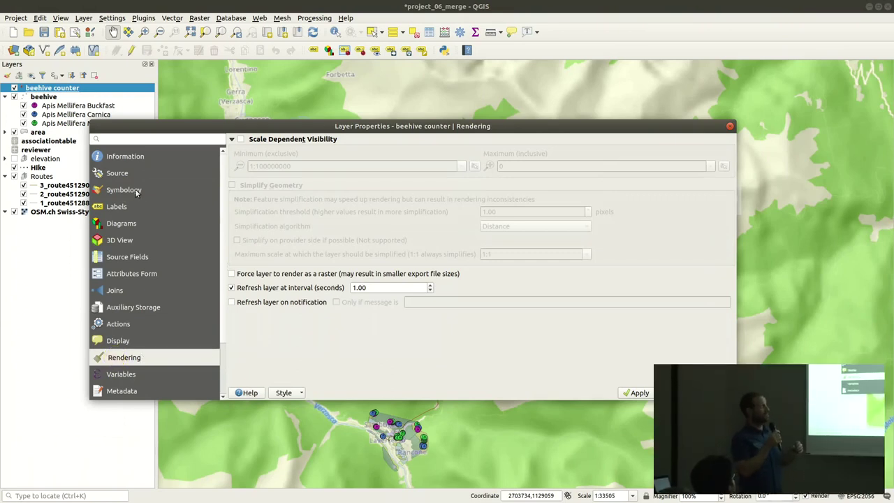
click(126, 189)
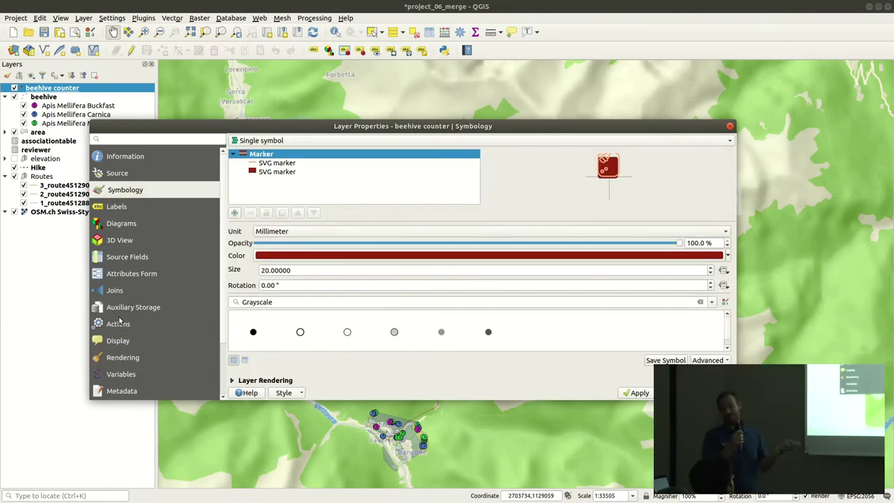
Step: Examine the virtual fields fake_prod and filled in the source fields, and inspect the expression behind filled
click(114, 257)
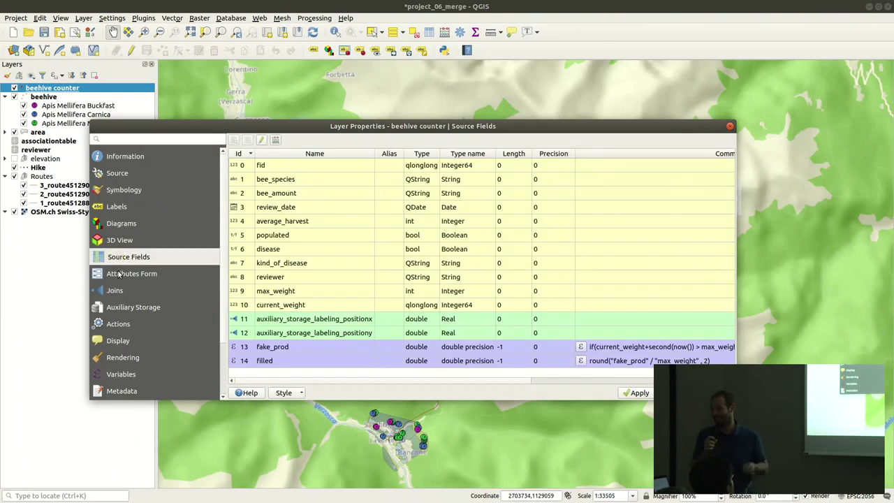
click(280, 346)
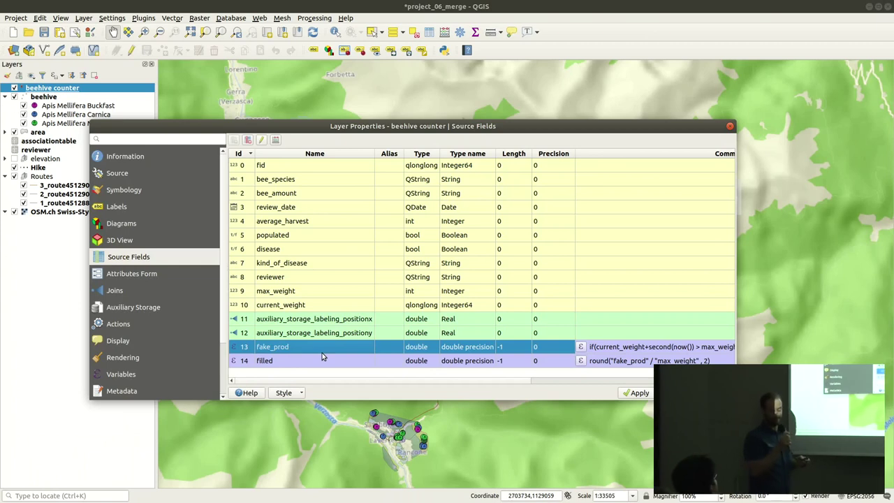
click(284, 362)
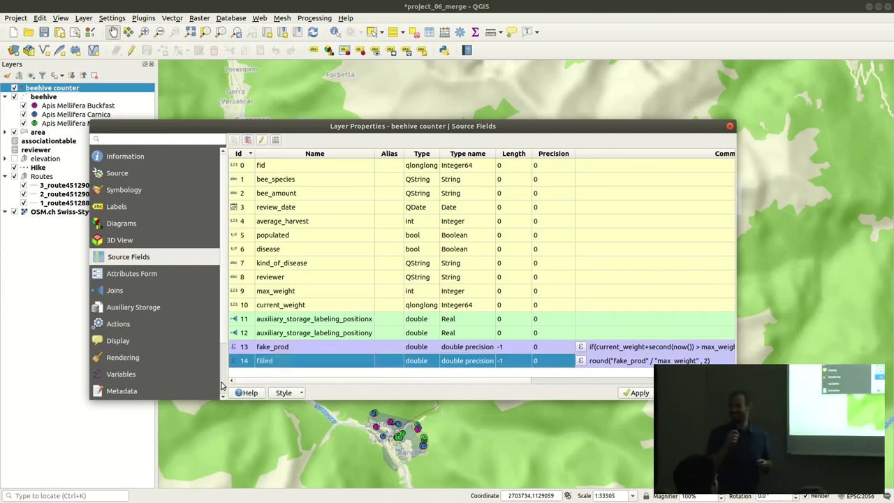
click(580, 361)
drag(409, 110, 166, 90)
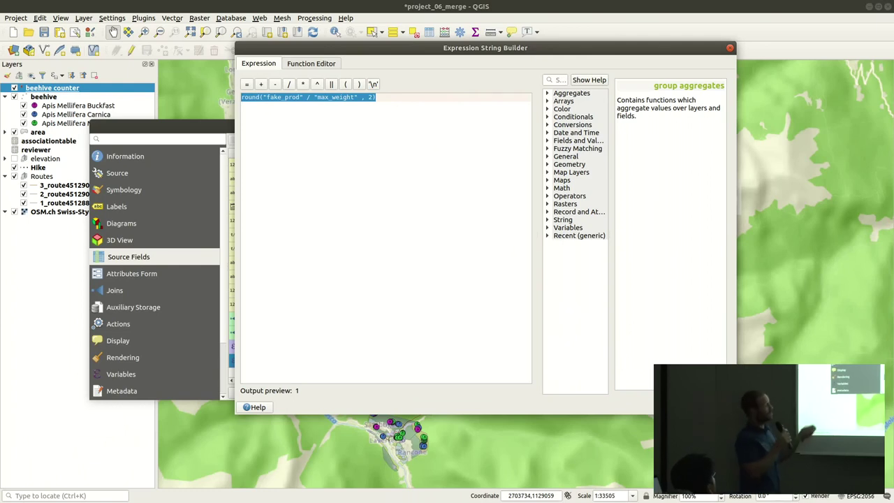
key(Escape)
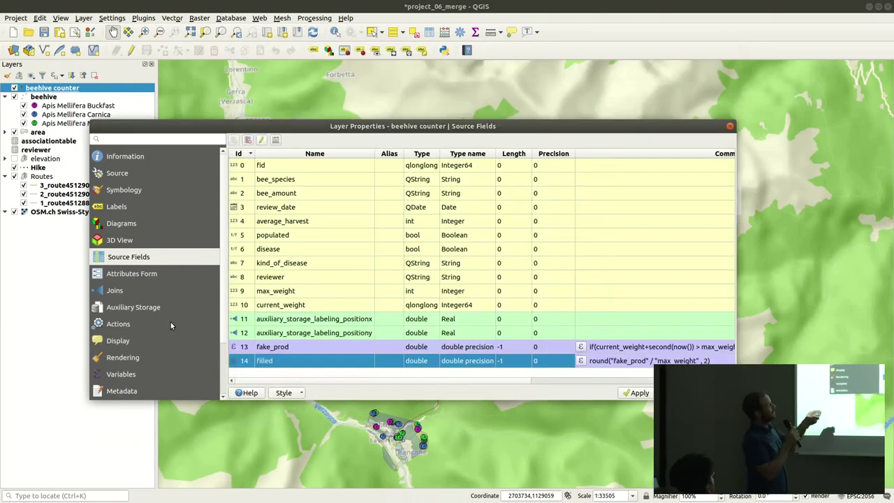
Step: Inspect the data-defined height expression of the dark red SVG marker in the symbology, and close the layer properties without changes
click(123, 190)
click(302, 174)
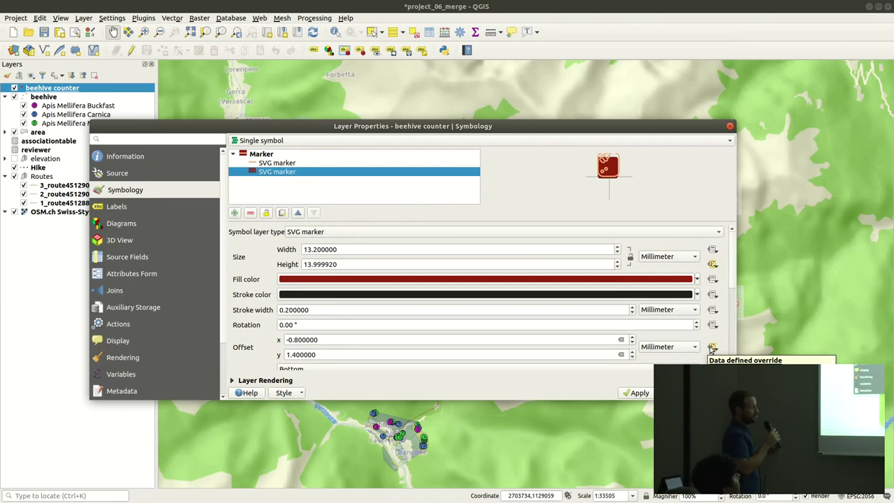
click(713, 265)
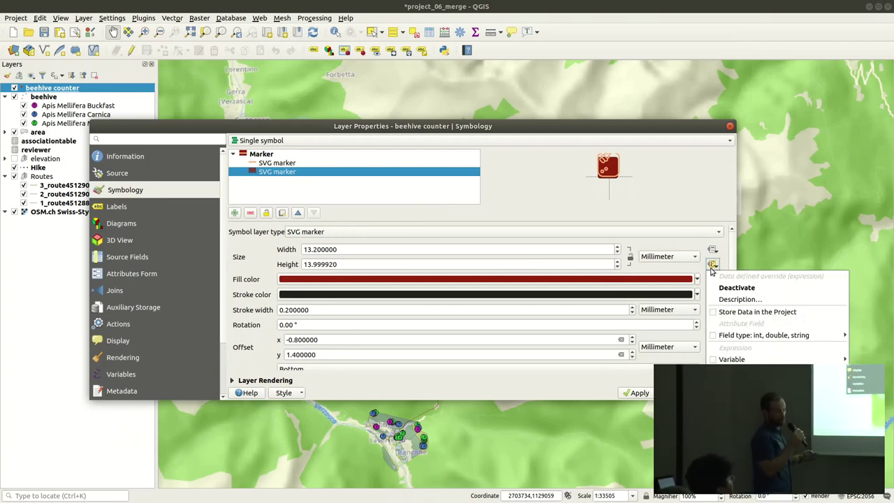
click(733, 371)
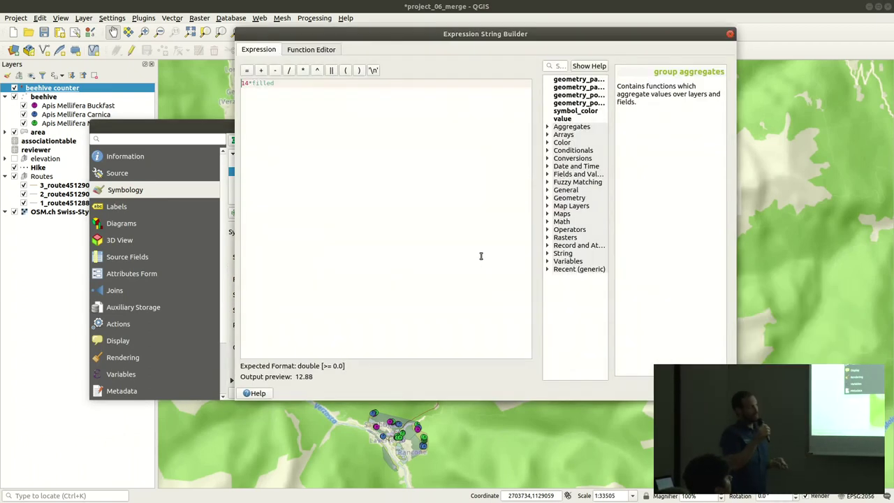
drag(319, 92, 166, 87)
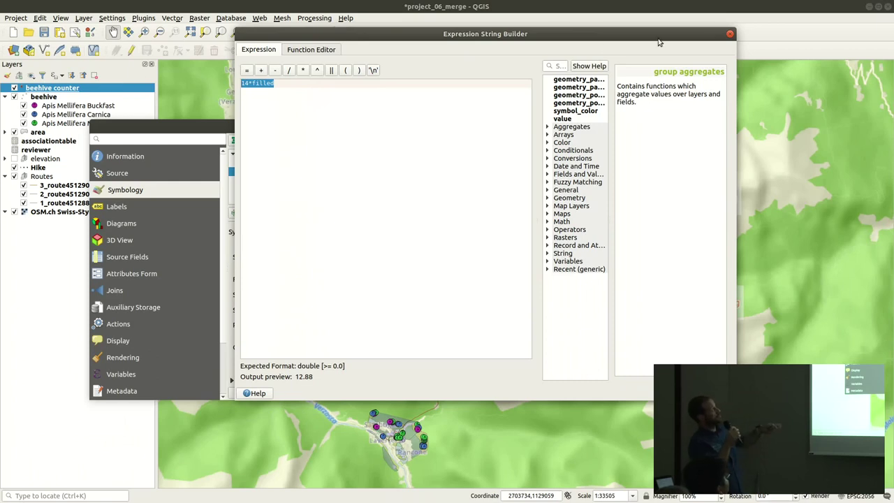
click(730, 33)
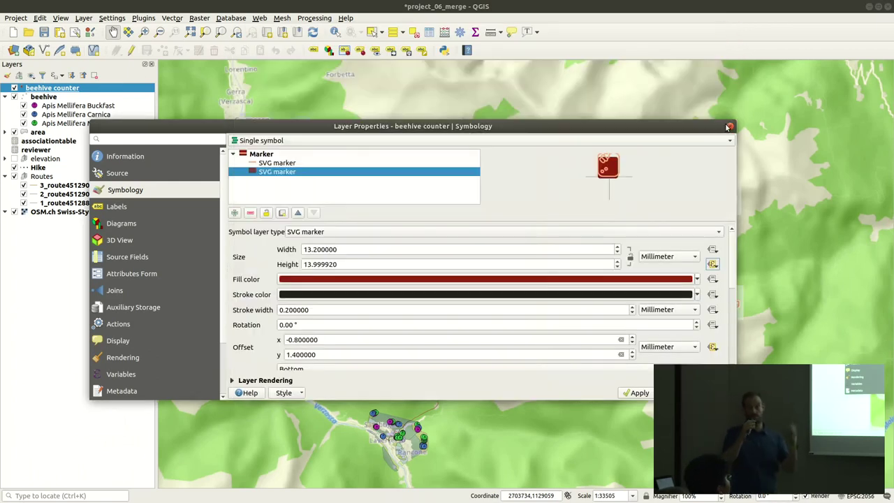
click(729, 126)
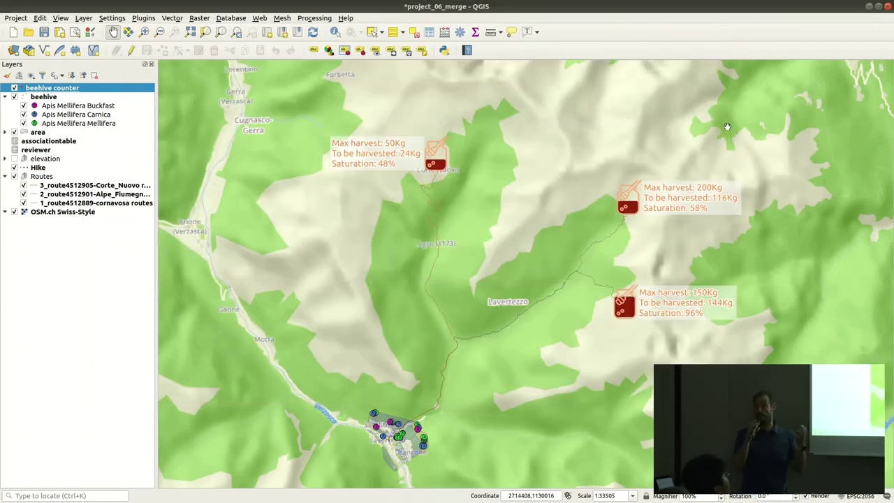
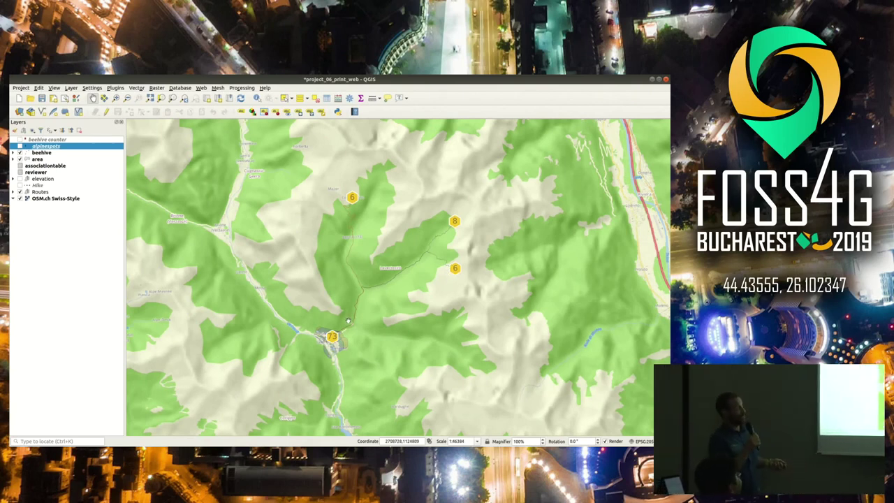
Step: Hide the area layer, toggle the beehive layer off and on again, and show the Hike layer
click(38, 159)
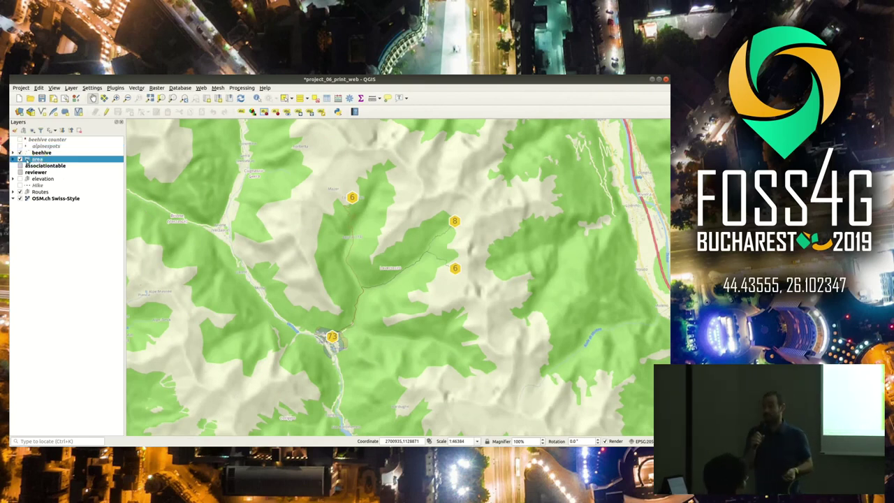
click(20, 159)
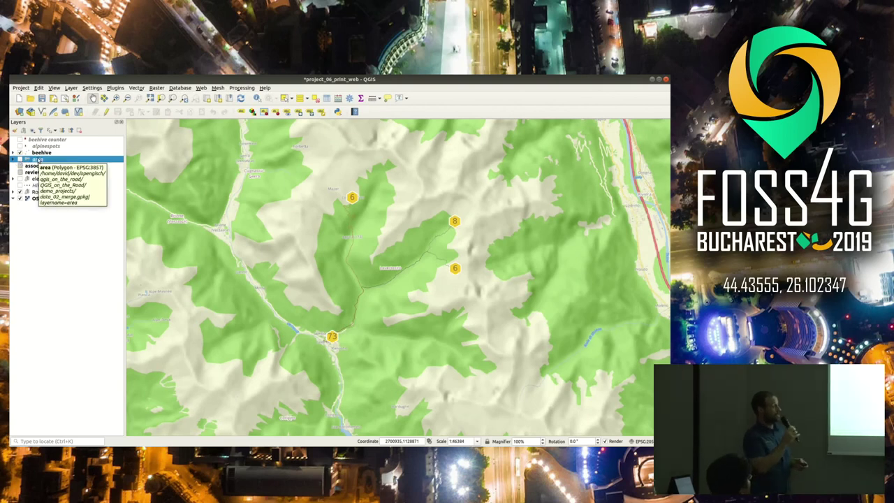
click(20, 152)
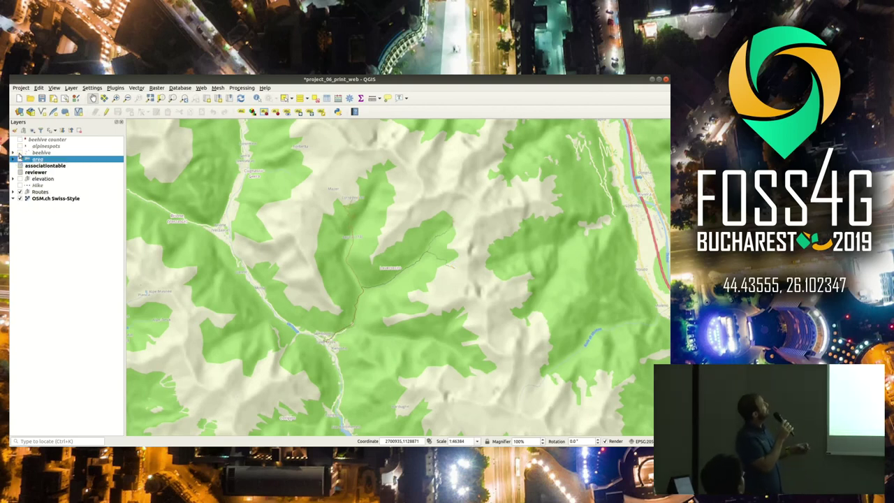
click(19, 152)
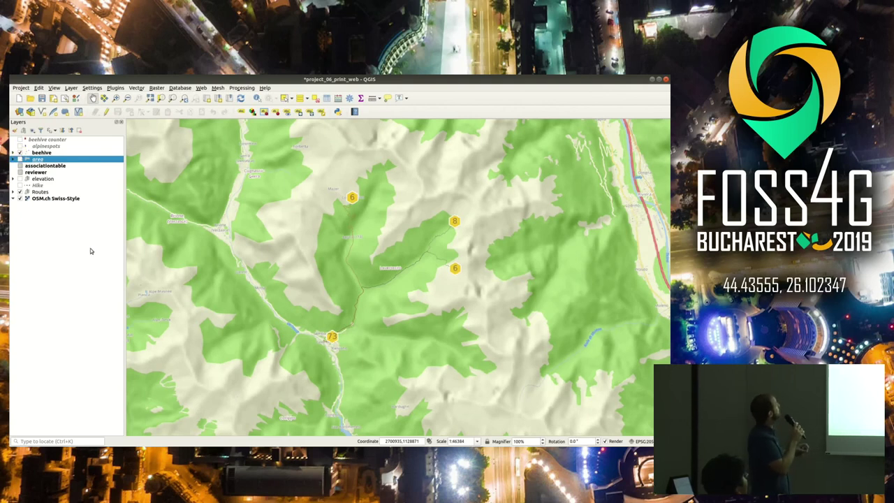
click(20, 185)
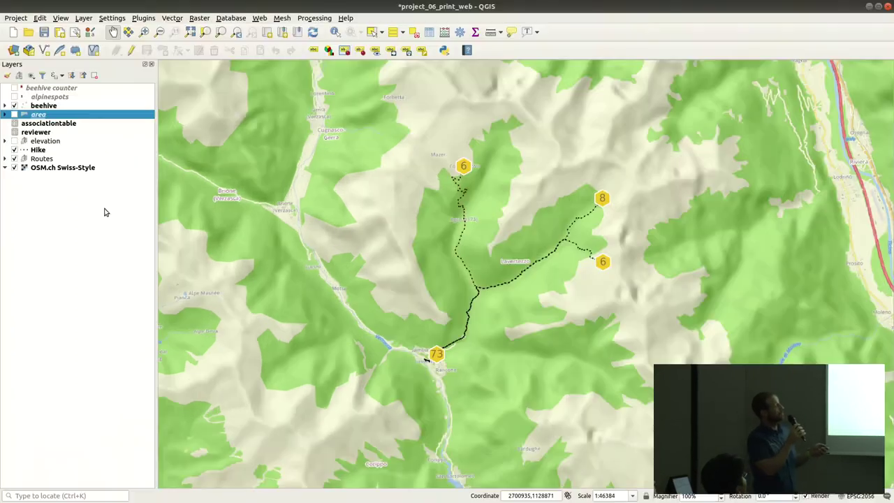
Step: Identify the Corte Nuovo hike line on the Hike layer and open its feature attribute form to read the description
click(335, 32)
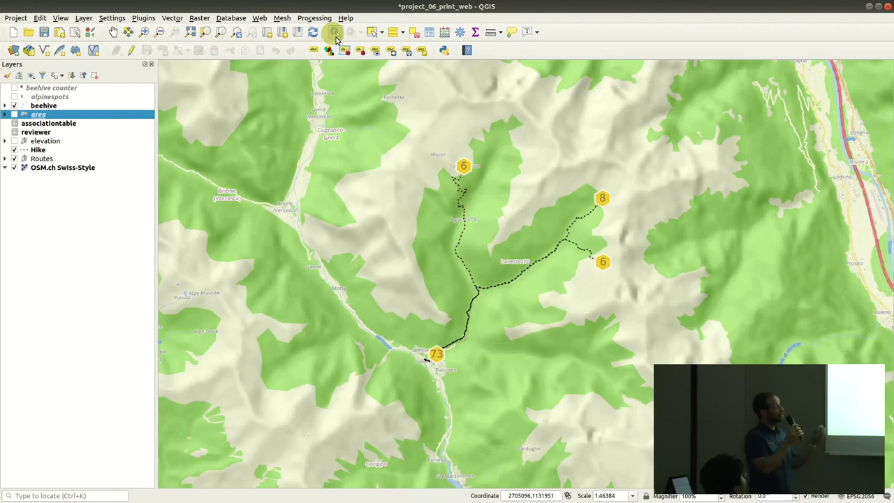
click(465, 221)
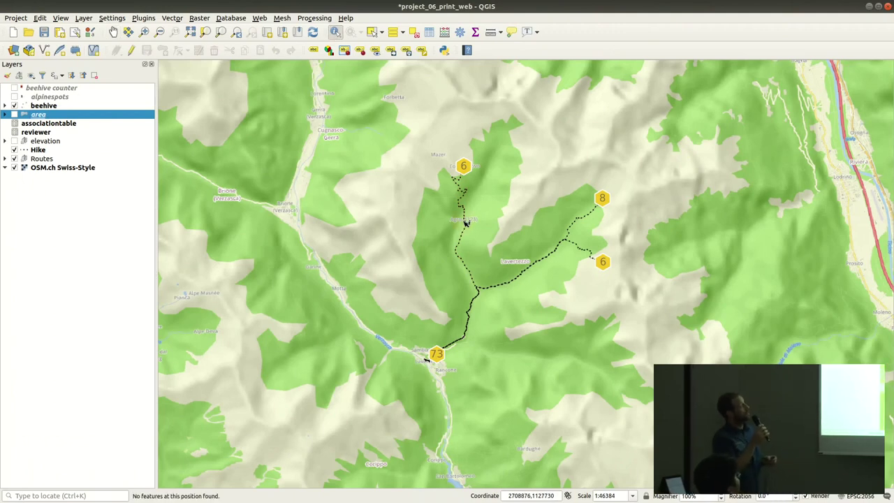
click(72, 149)
click(465, 219)
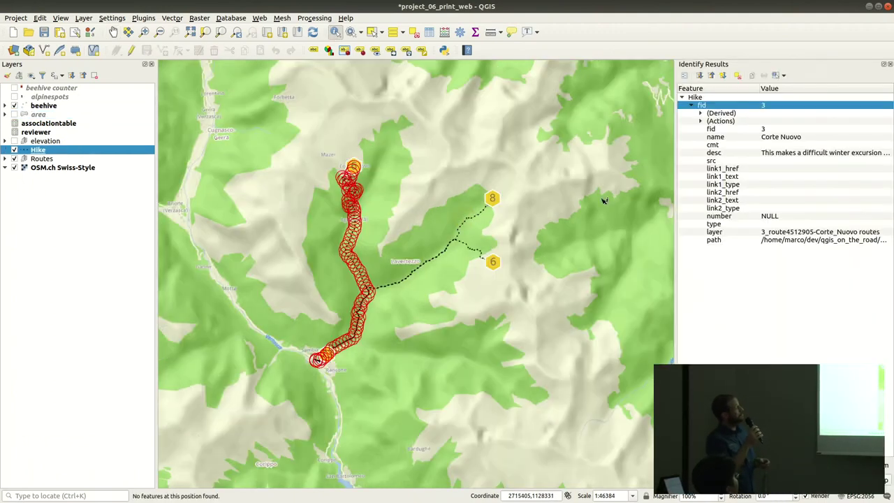
right_click(728, 104)
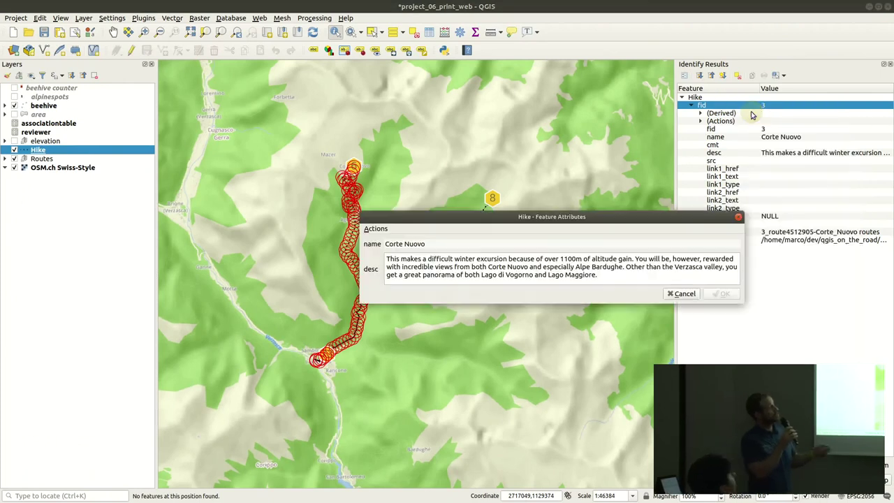
click(768, 109)
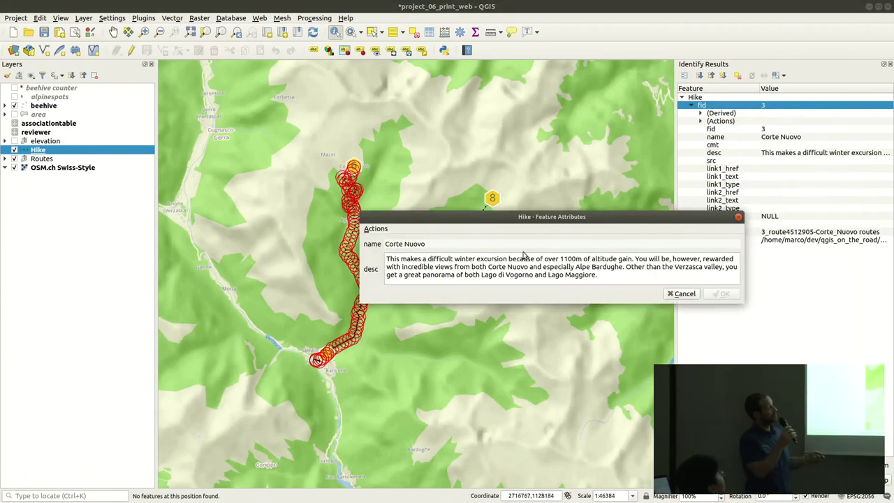
Step: Highlight the hike's name and description in the feature form, cancel the form and close the identify results
triple_click(434, 244)
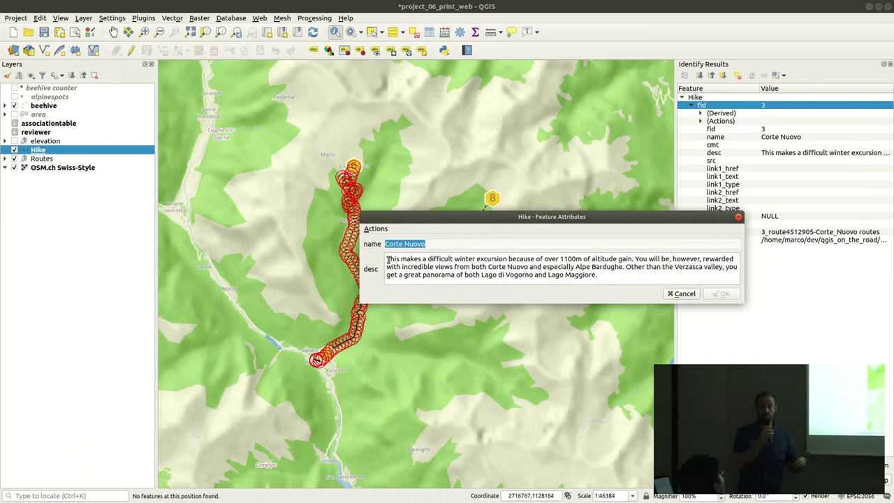
drag(387, 260, 603, 280)
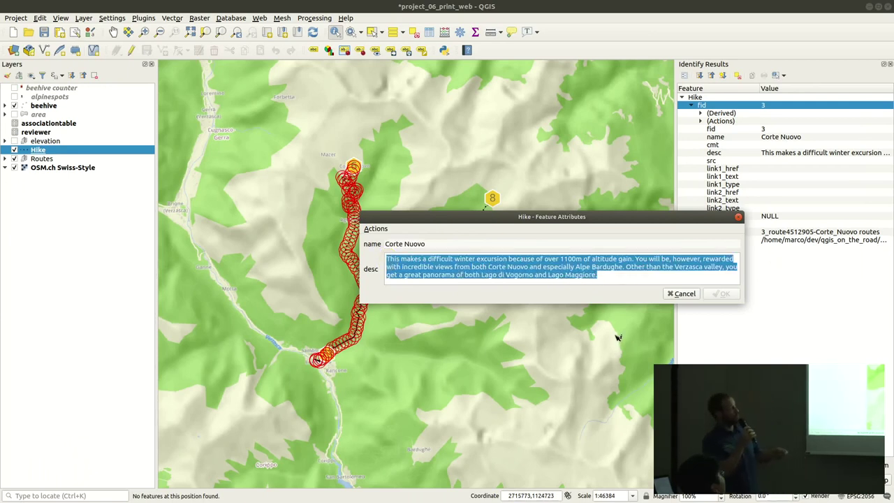
click(682, 293)
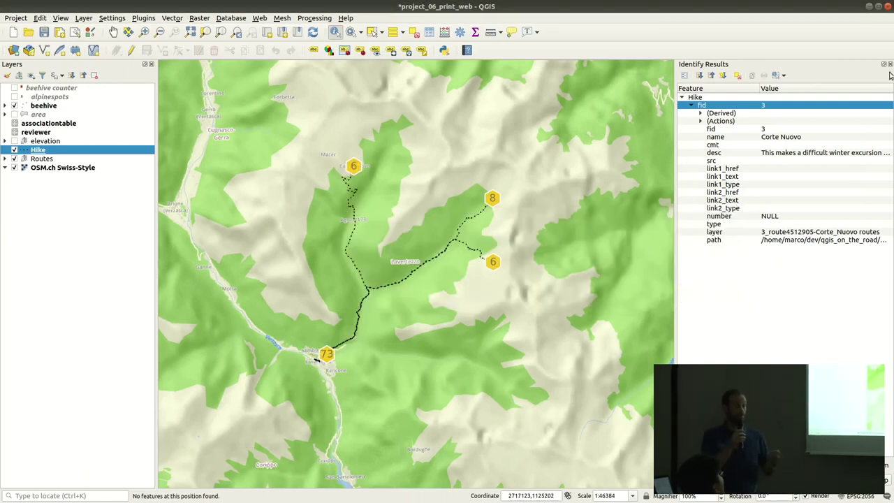
click(889, 65)
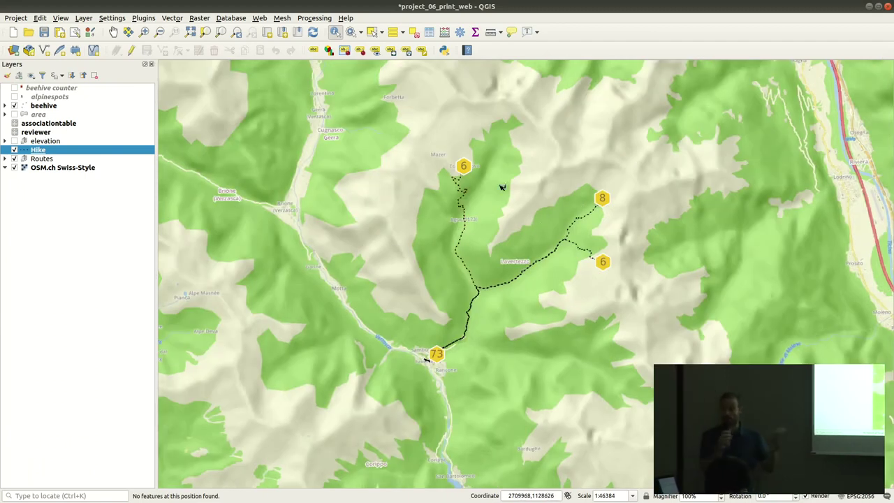
Step: Show the alpinespots layer and zoom the map in on the area from Corte Nuovo to the Cornavora hike
click(58, 98)
click(14, 96)
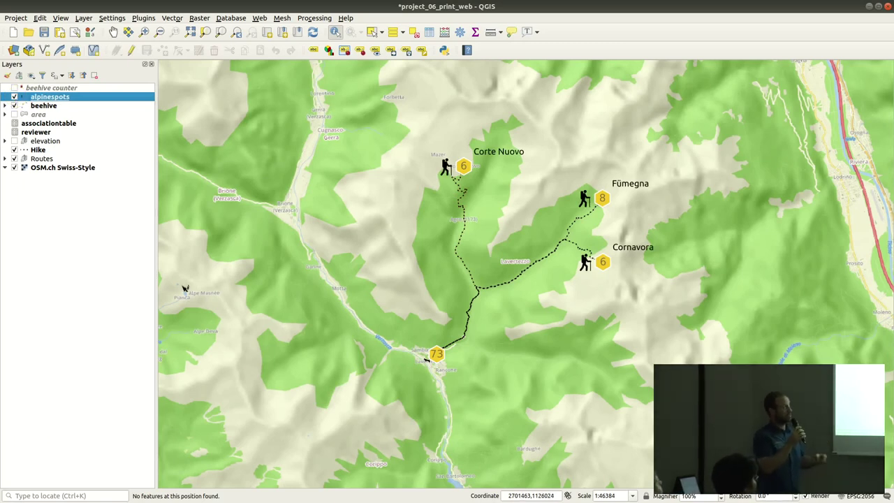
click(142, 32)
drag(358, 112, 656, 318)
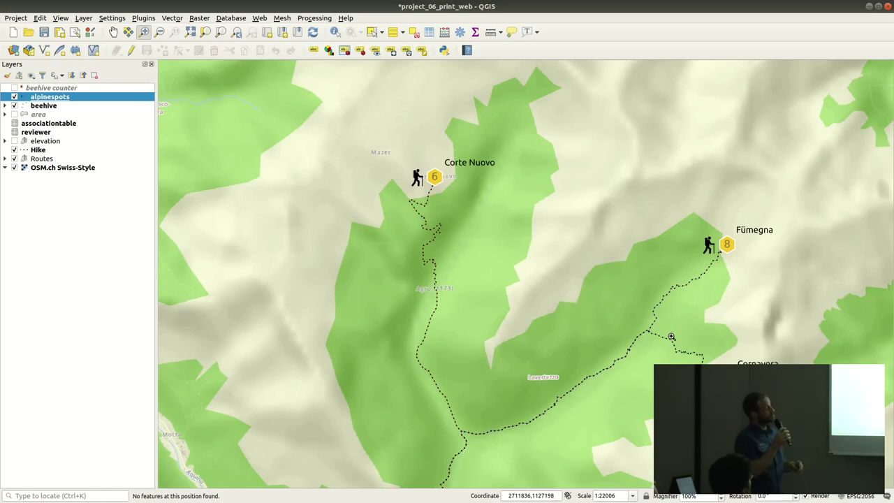
Step: Open the existing Hike print layout from the layout manager, maximize its window and enlarge the page view
click(16, 18)
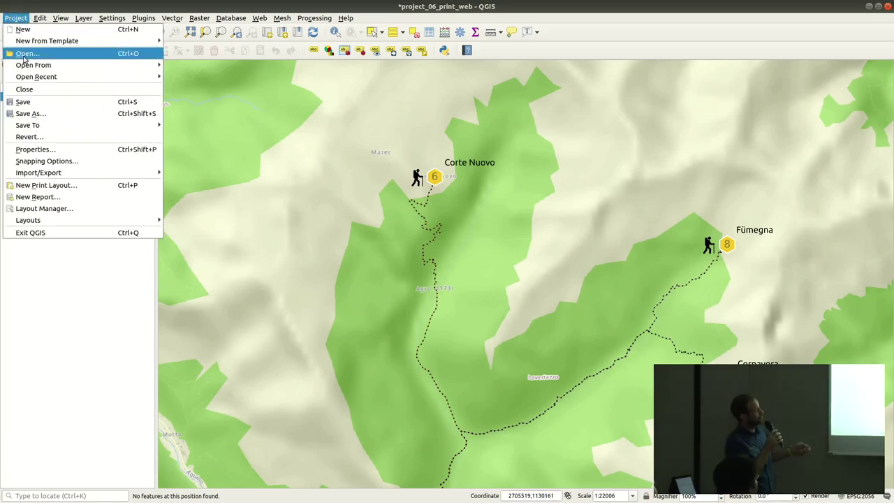
click(99, 209)
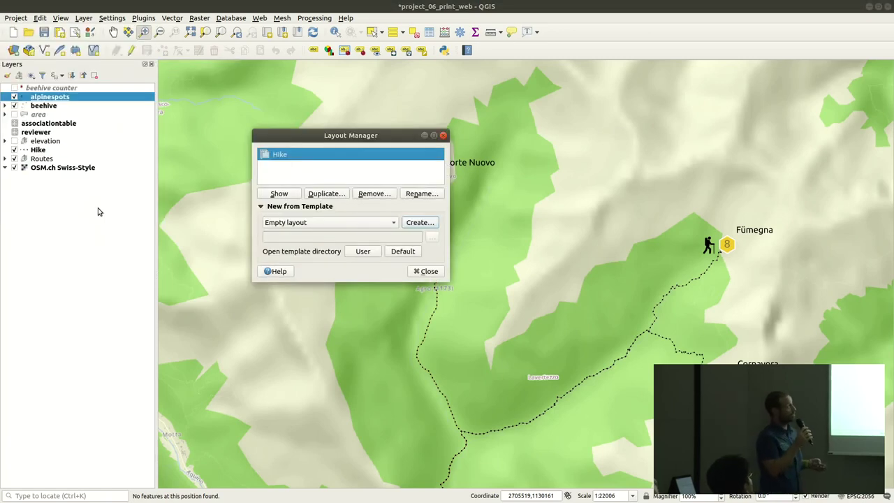
click(302, 157)
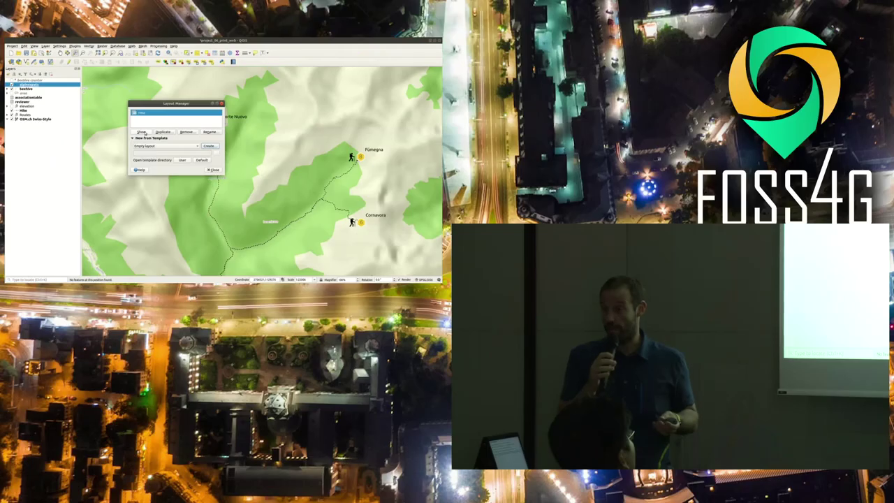
click(142, 132)
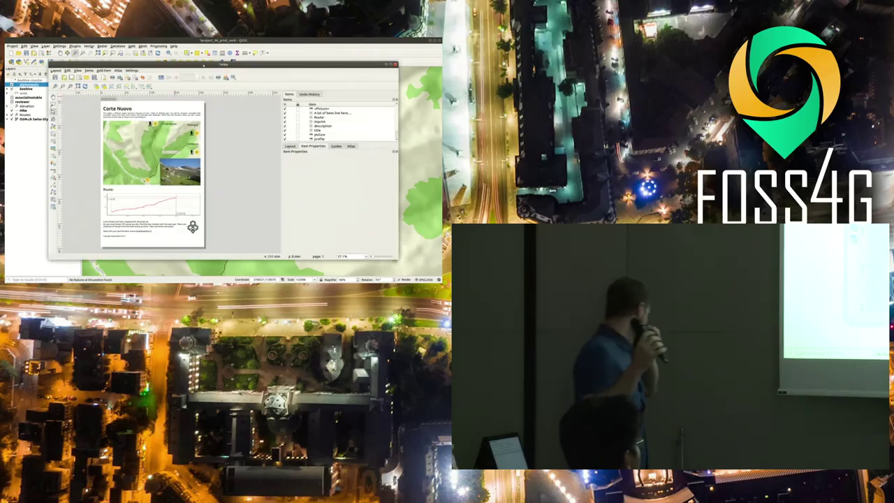
double_click(203, 64)
scroll(355, 149, up, 1)
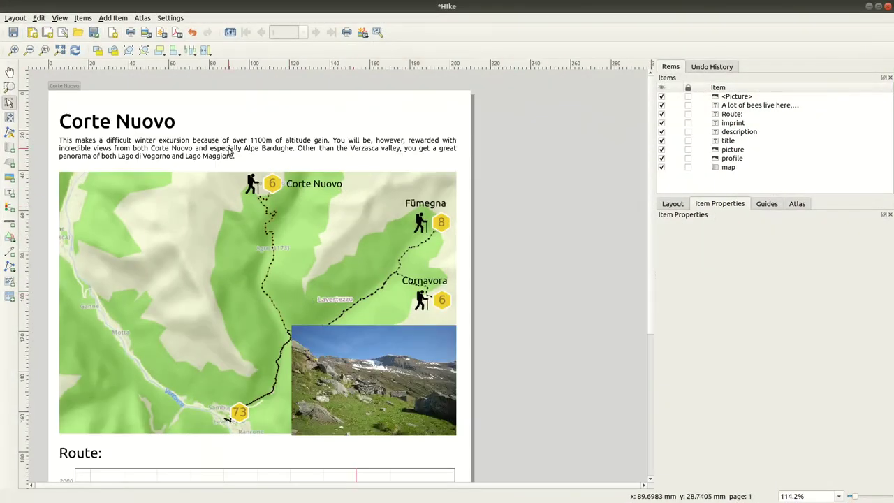
Step: Inspect the field expressions behind the description and title labels, highlighting the desc and name fields
click(169, 123)
click(209, 151)
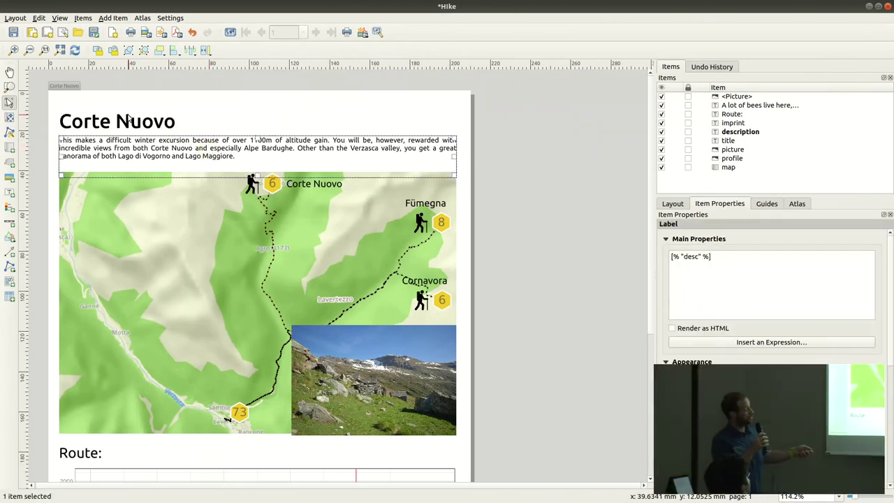
double_click(691, 257)
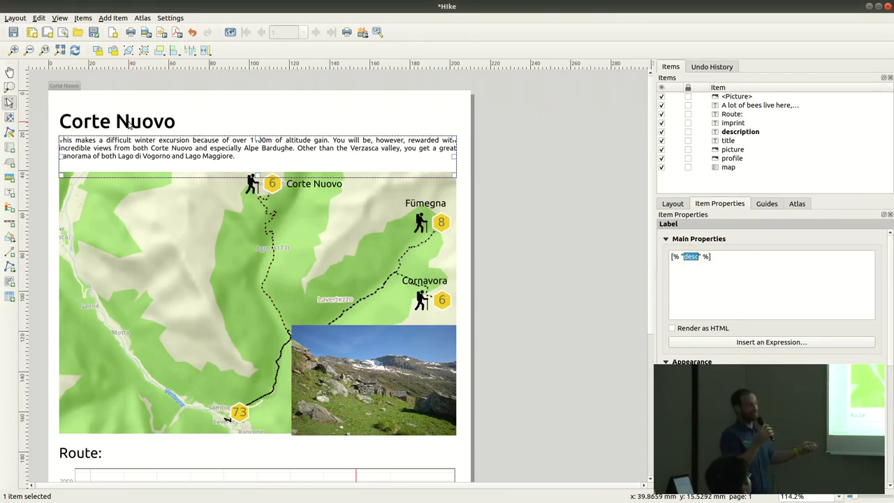
click(130, 122)
double_click(695, 257)
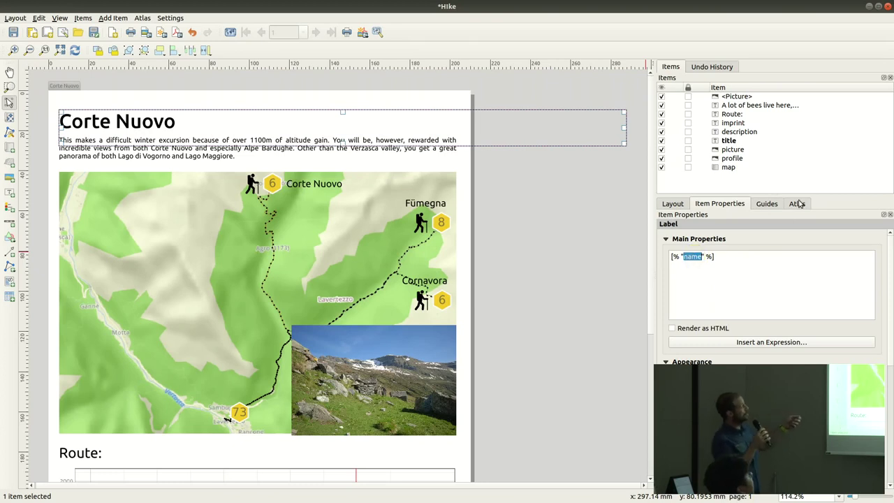
Step: Review the atlas settings of the layout, including the coverage layer and page name, and select the map item
click(797, 204)
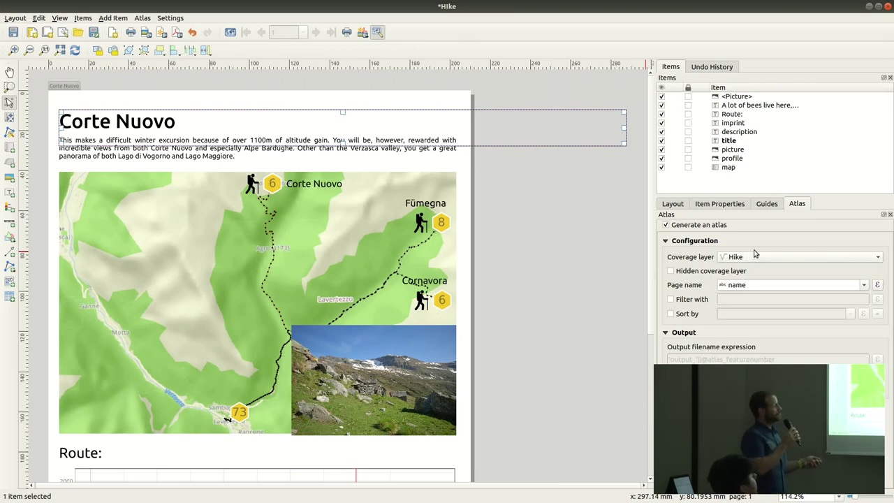
click(398, 236)
click(726, 167)
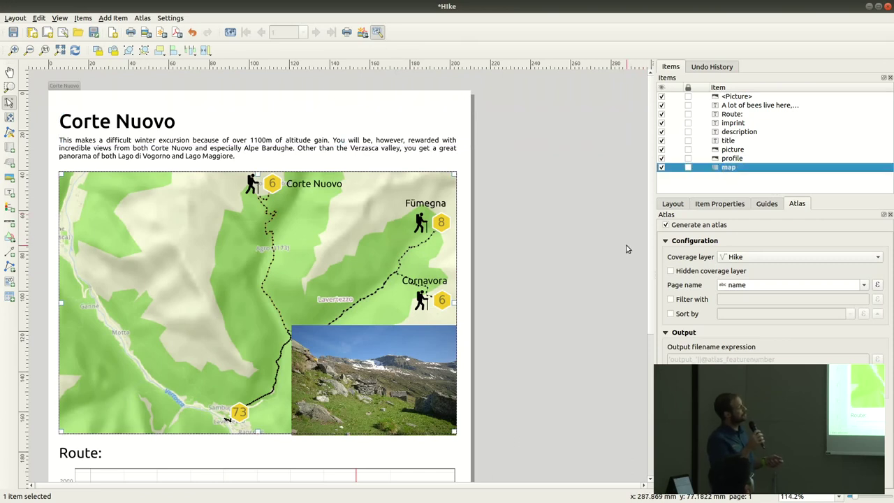
scroll(535, 261, down, 1)
scroll(349, 286, up, 1)
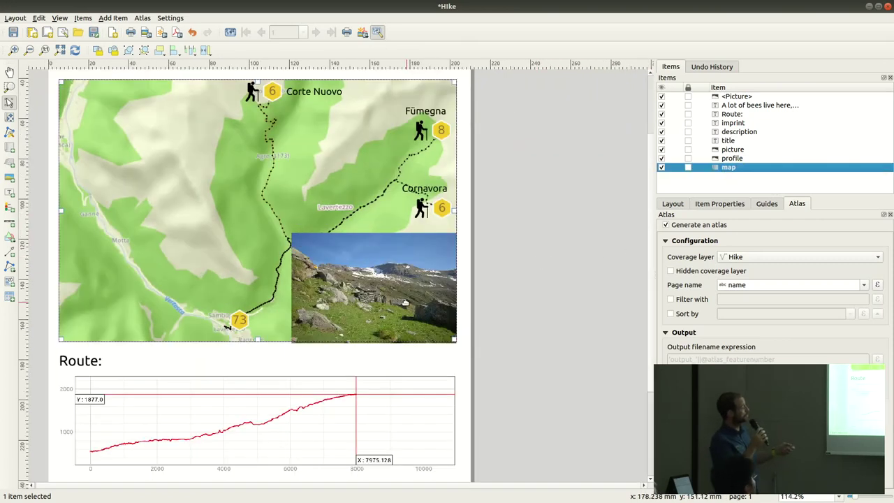
Step: Inspect the data-defined image source expression of the mountain photo, highlighting project_folder and atlas_featureid, and cancel without changes
click(378, 307)
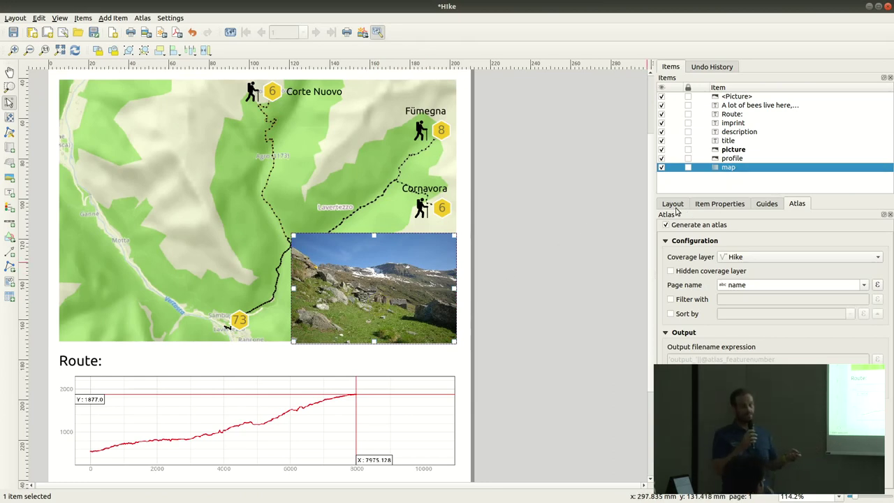
click(704, 204)
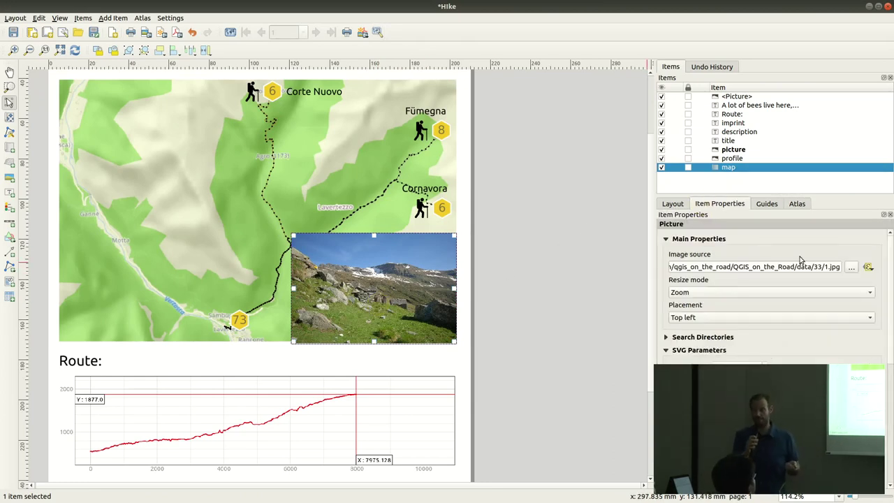
click(867, 267)
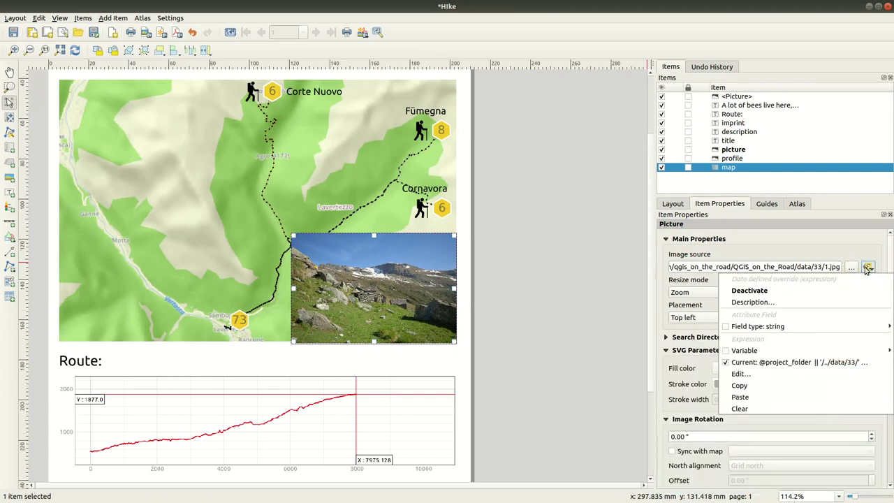
click(819, 372)
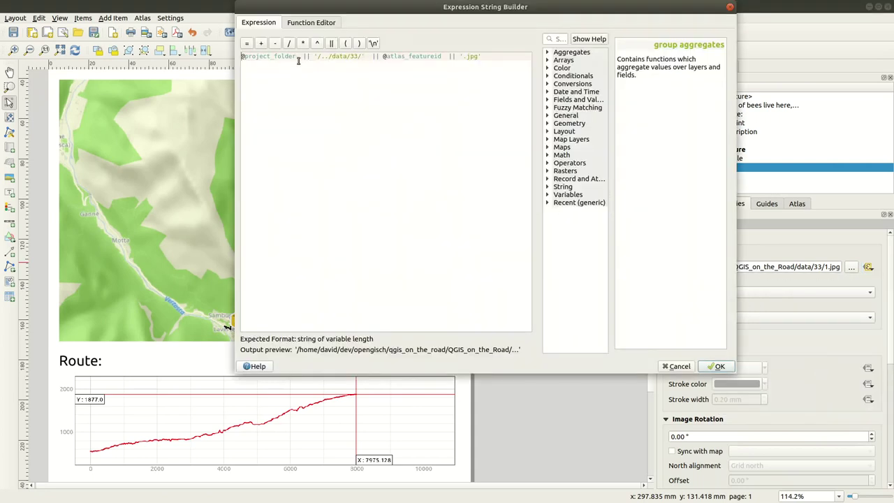
double_click(273, 56)
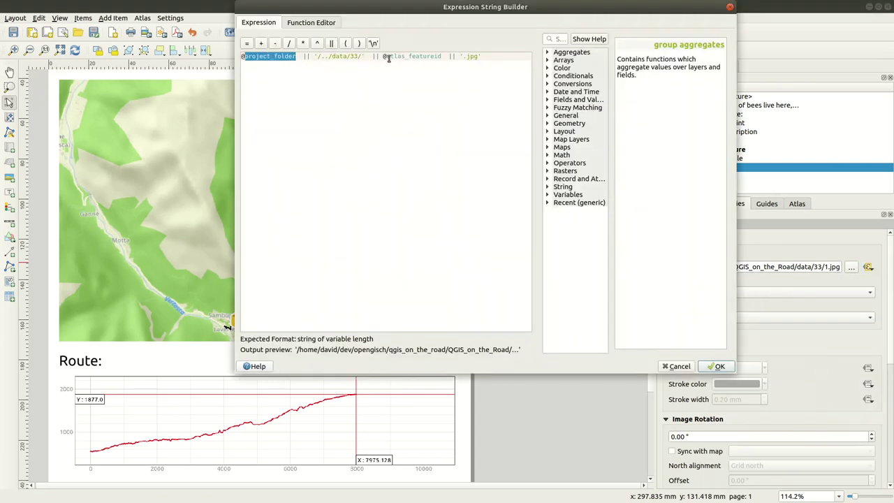
double_click(391, 57)
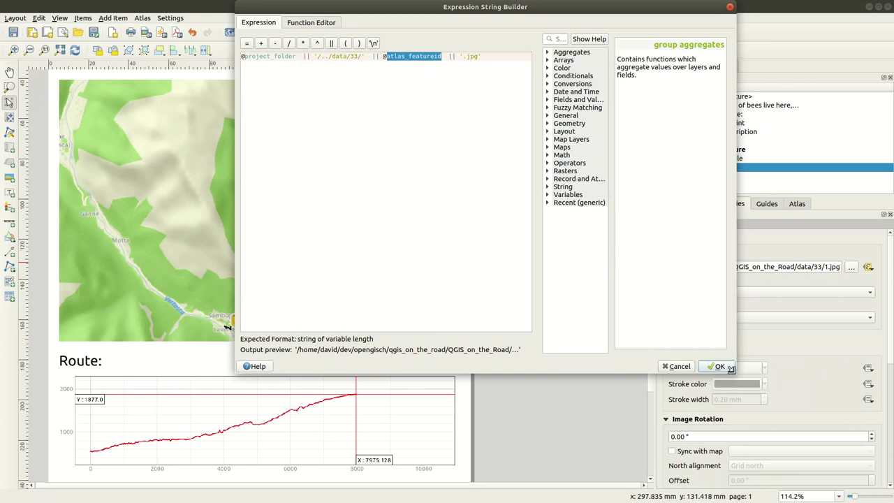
click(689, 366)
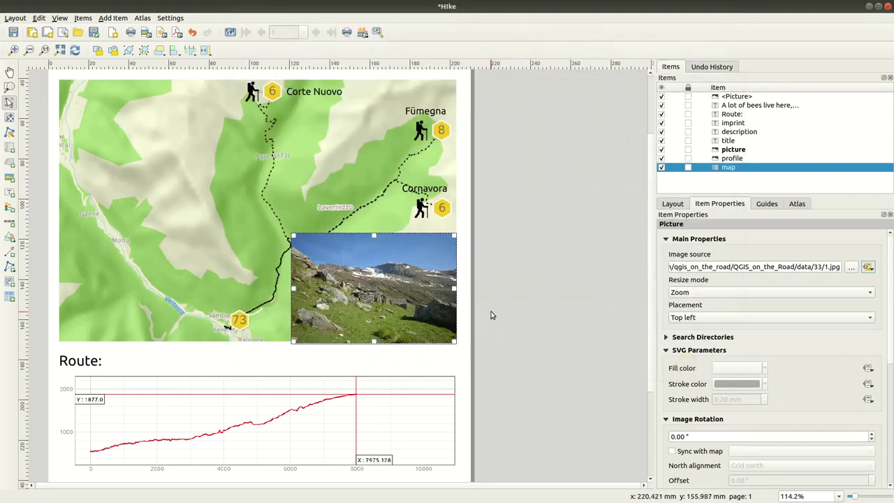
Step: Inspect the elevation profile picture and the static text of the label about the bees, and clear the selection
scroll(317, 326, down, 5)
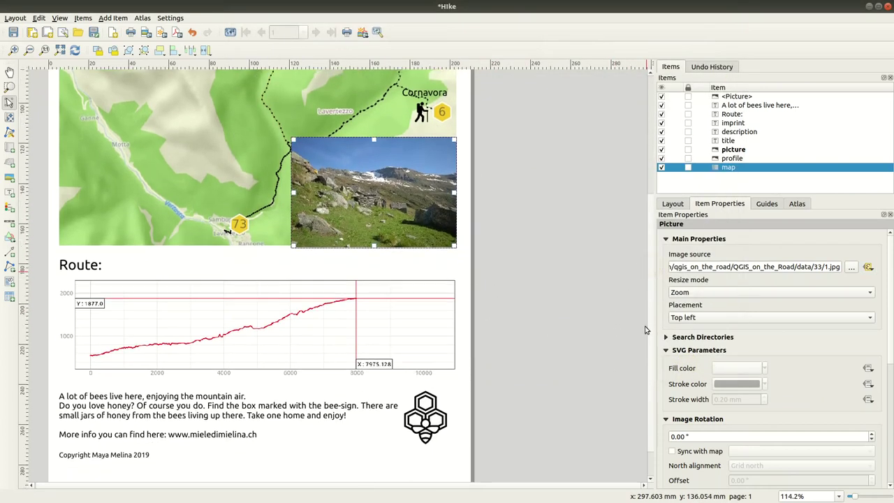
click(318, 326)
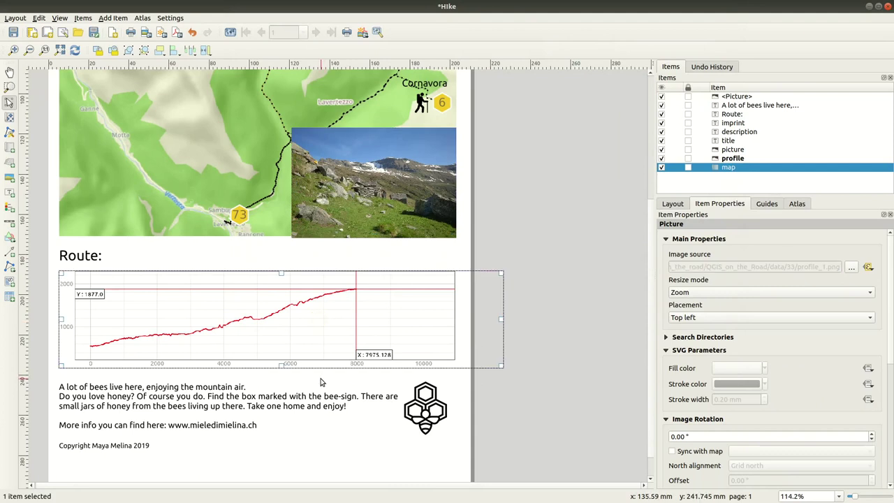
click(283, 395)
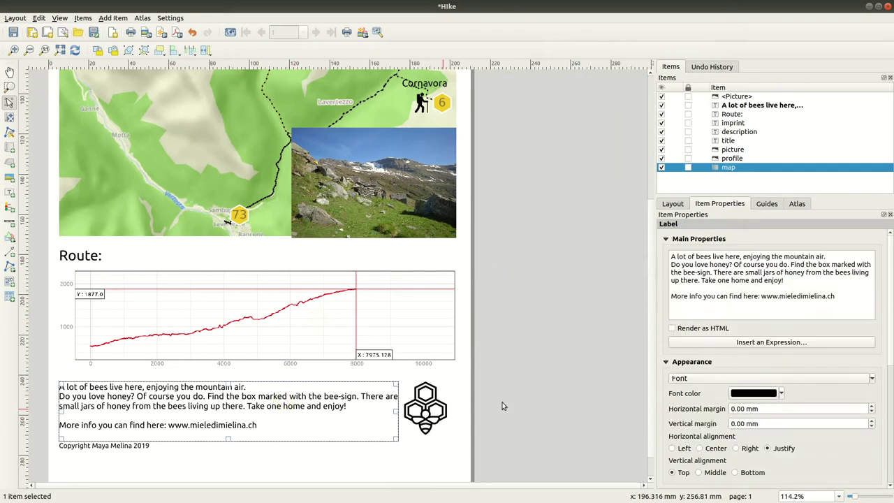
click(734, 309)
key(ctrl+a)
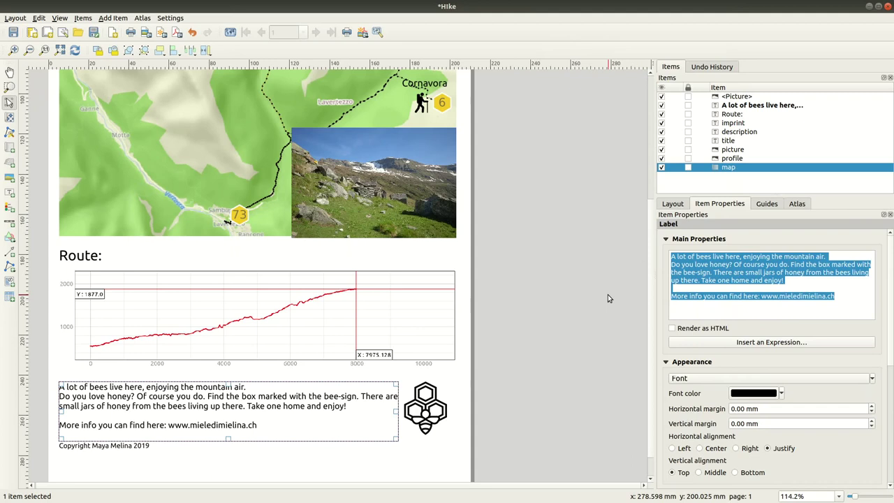
click(575, 292)
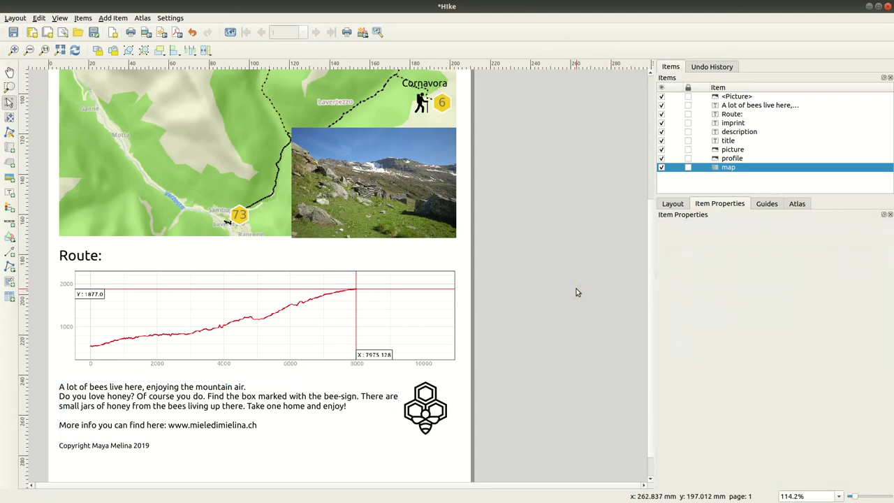
Step: Preview the atlas pages from Alpe Cornavosa through Alpe Fiumegna to Corte Nuovo, and turn the preview off
scroll(561, 274, down, 1)
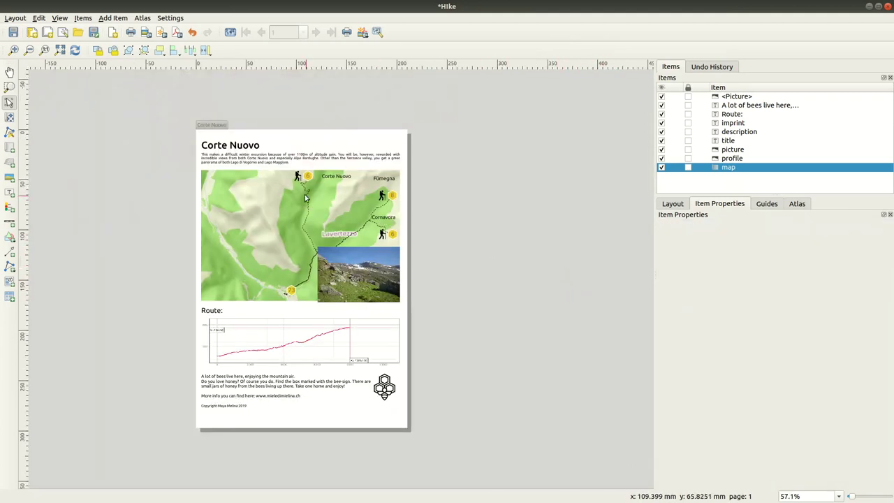
click(235, 33)
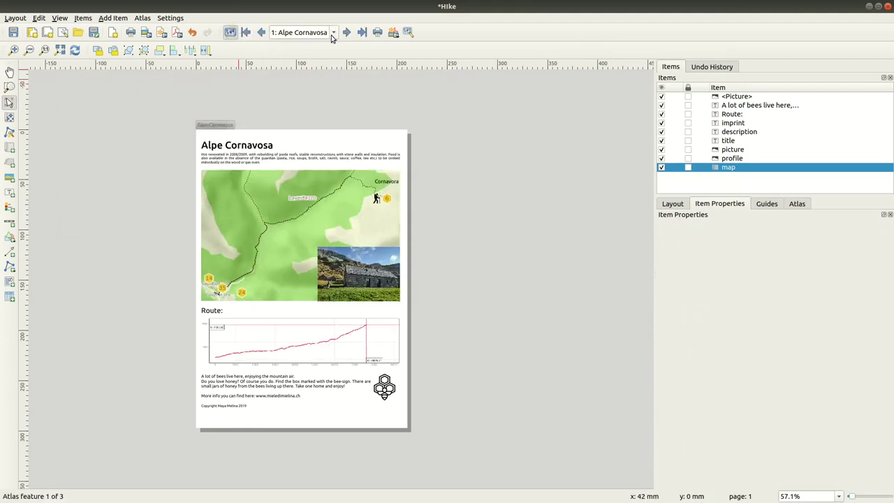
click(347, 32)
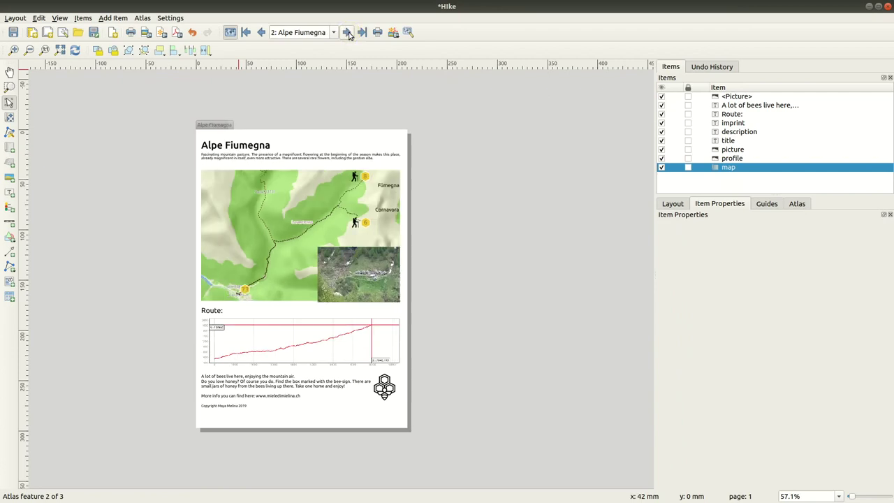
click(347, 32)
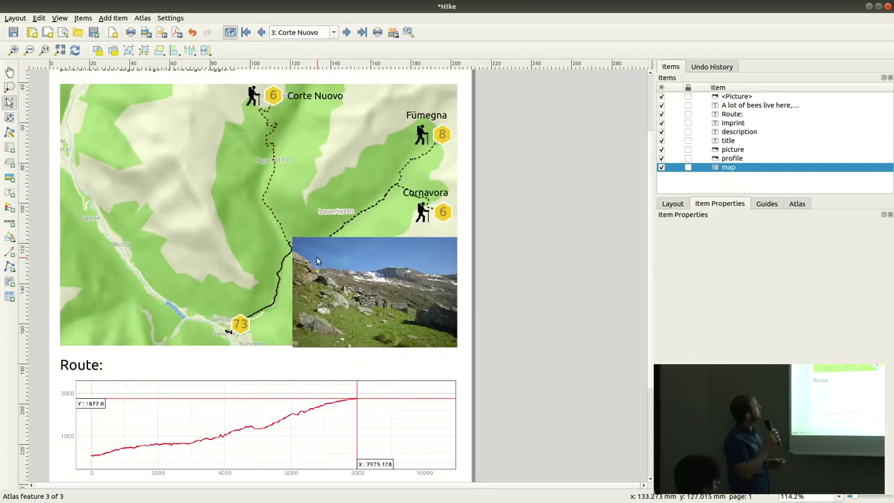
key(ctrl+plus)
click(231, 32)
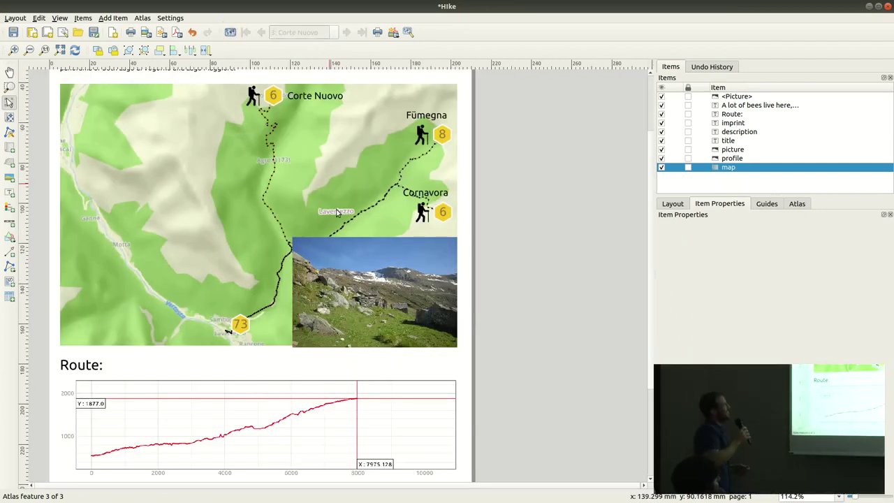
Step: Move the mountain photo up about 1.2 mm to align with the map's lower edge, and clear the selection
click(393, 307)
drag(393, 308, 391, 305)
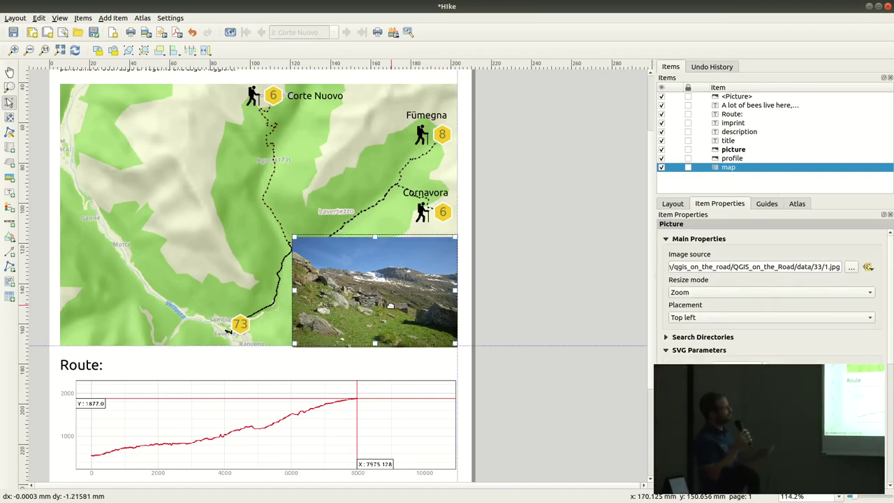
click(481, 286)
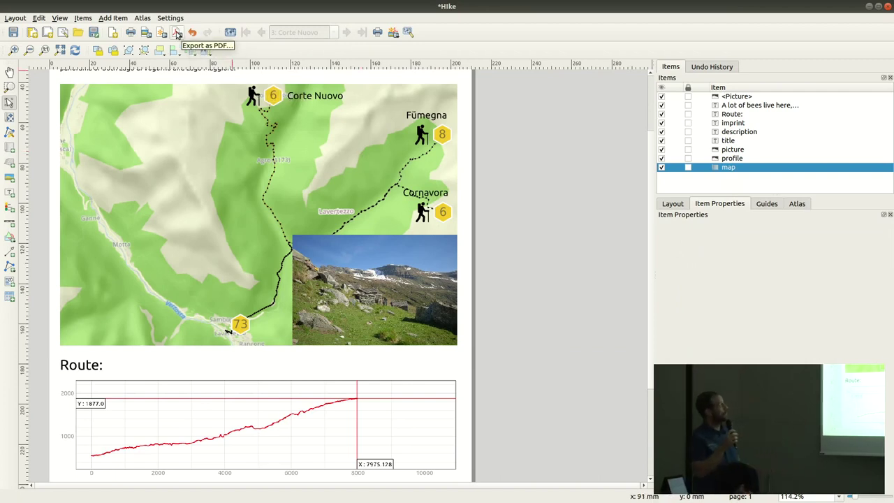
Step: Export the layout as HIke.pdf into the personal home folder, keeping RDF metadata and text exported as paths
click(177, 35)
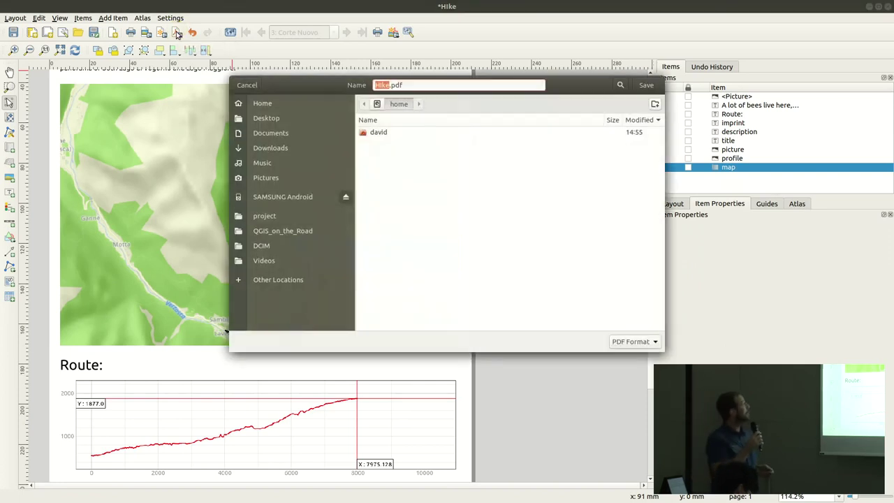
double_click(378, 132)
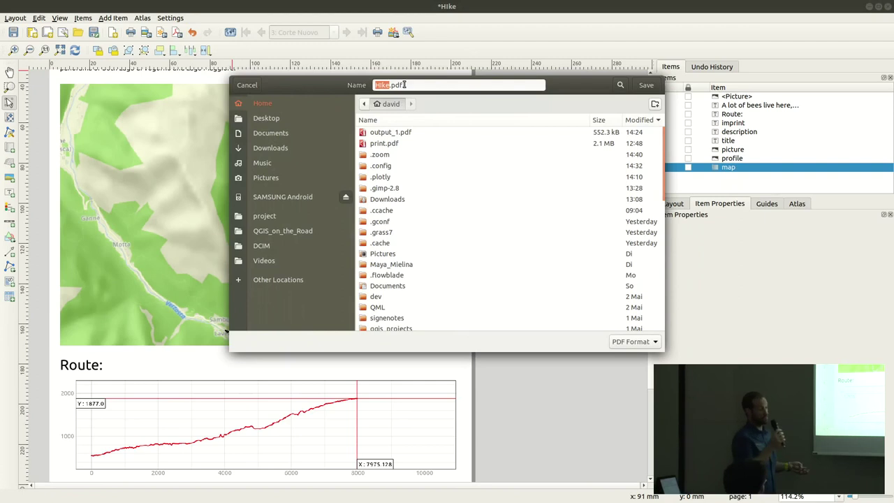
click(379, 85)
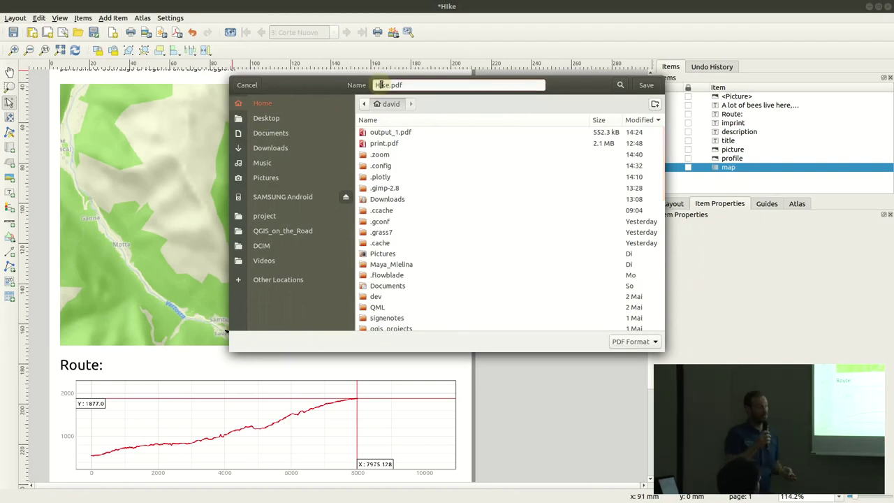
click(647, 86)
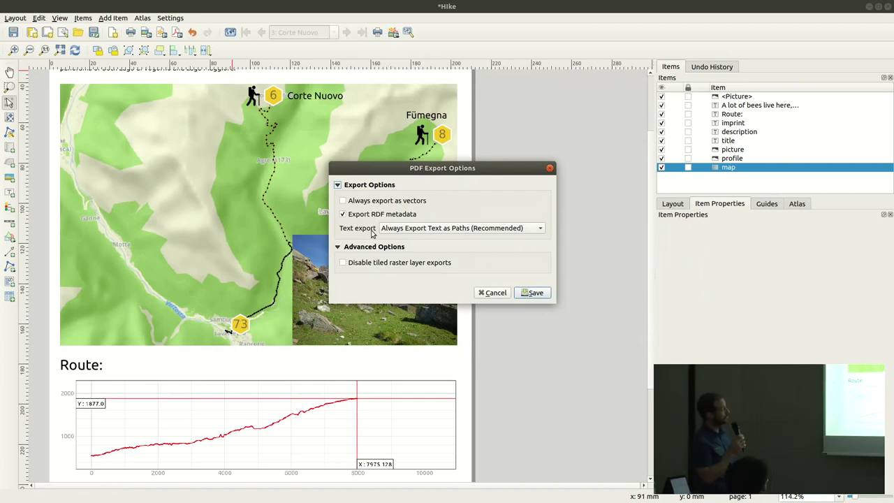
click(532, 292)
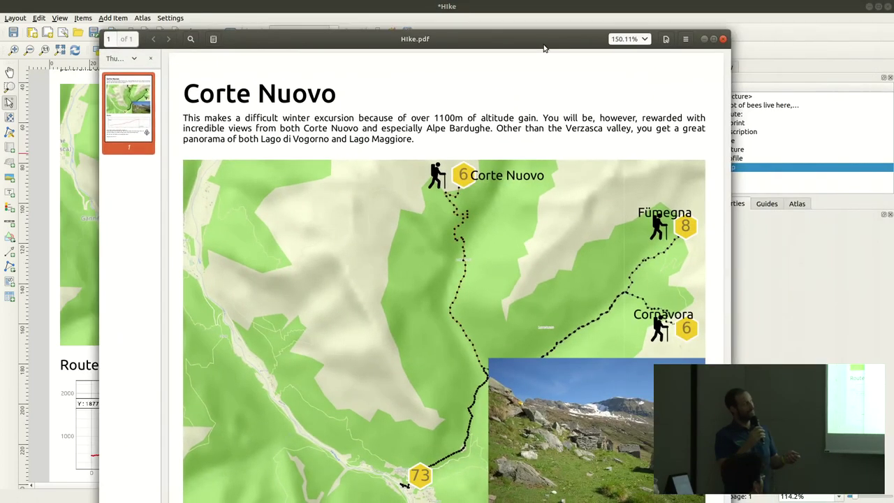
Step: Review the exported HIke.pdf at full window size from the title down to the copyright line, and close it
double_click(544, 47)
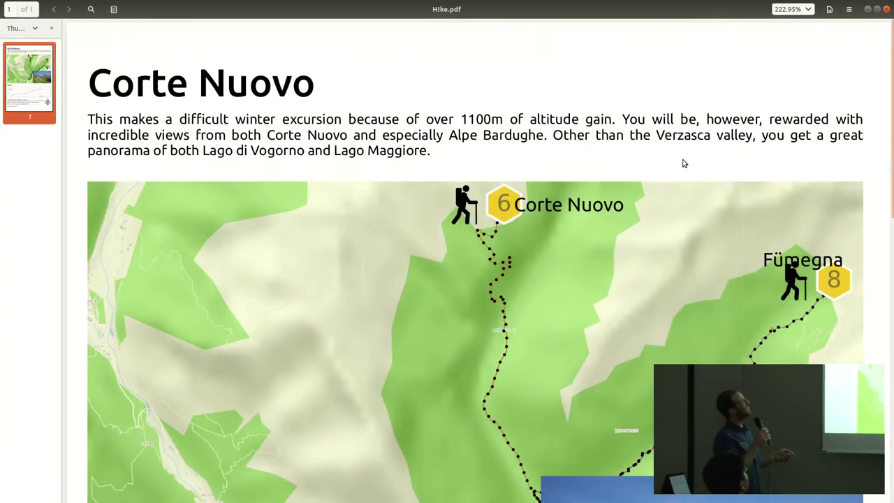
drag(887, 120, 857, 426)
scroll(878, 303, up, 8)
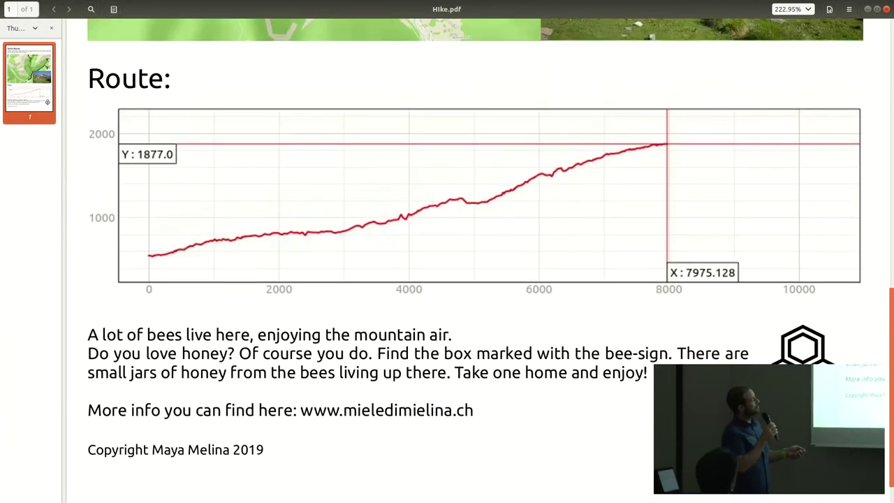
scroll(653, 211, up, 3)
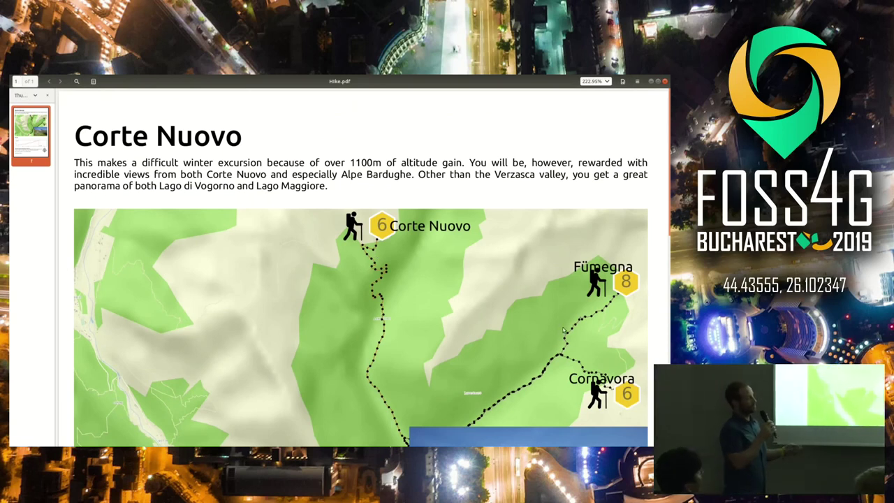
click(664, 81)
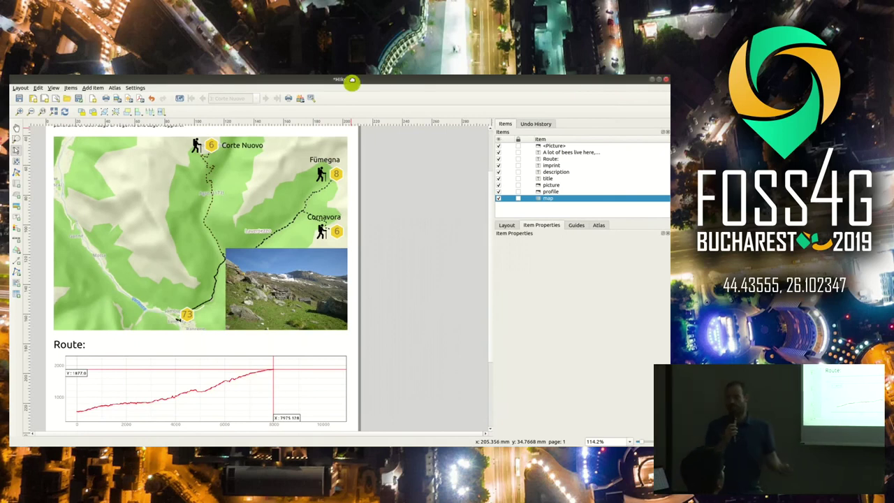
double_click(354, 79)
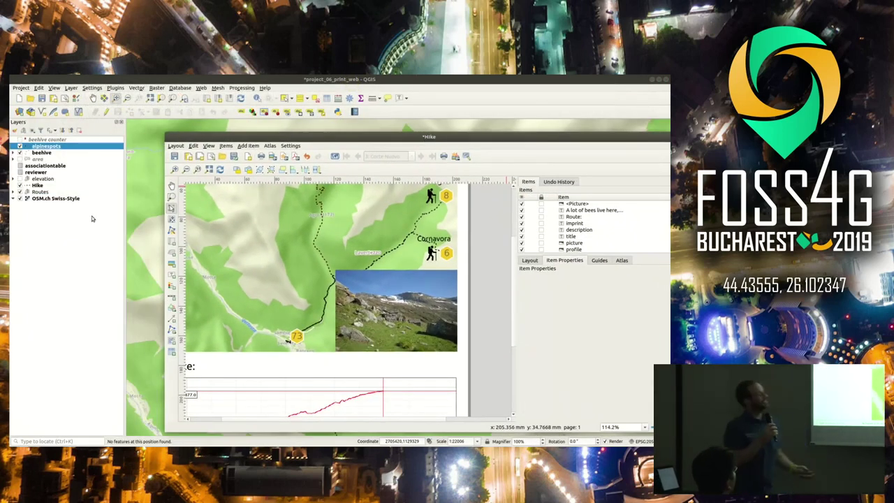
click(106, 239)
double_click(34, 185)
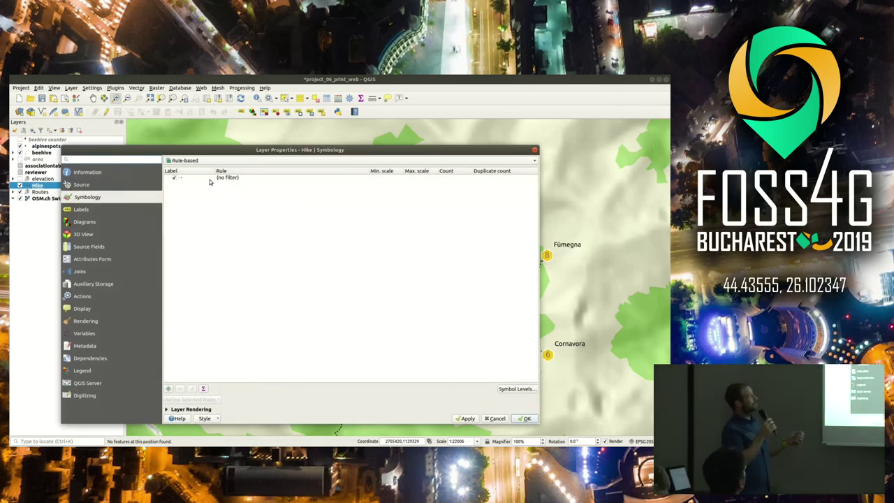
double_click(226, 178)
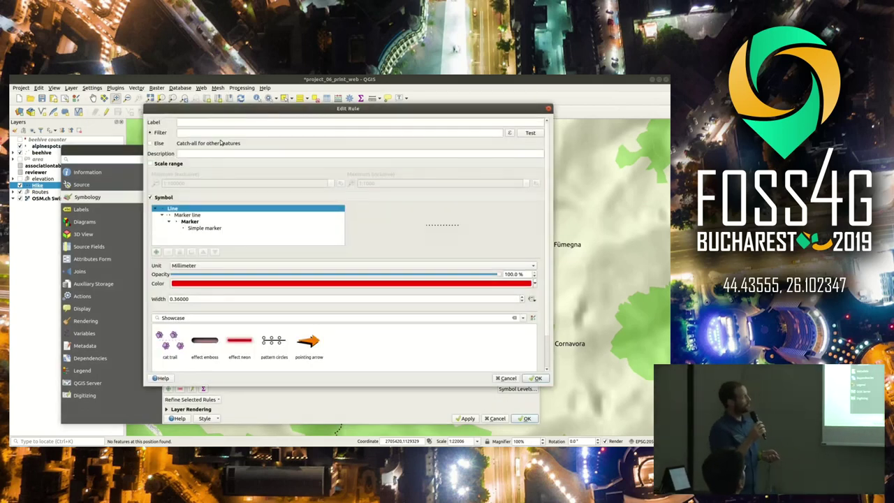
click(227, 133)
text($id=@atlas_featureid)
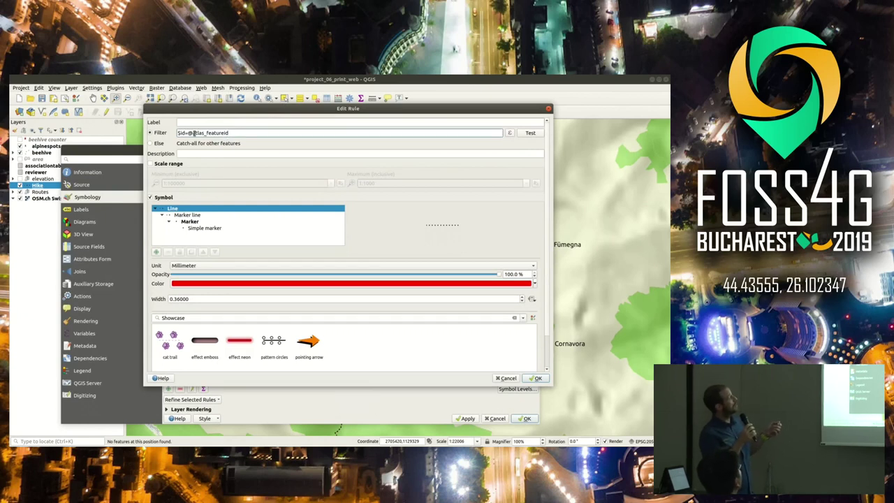
click(536, 378)
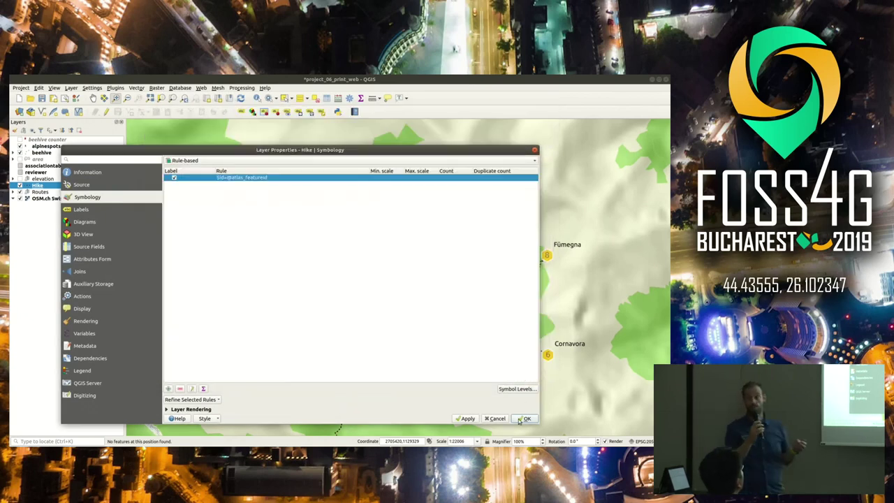
click(526, 418)
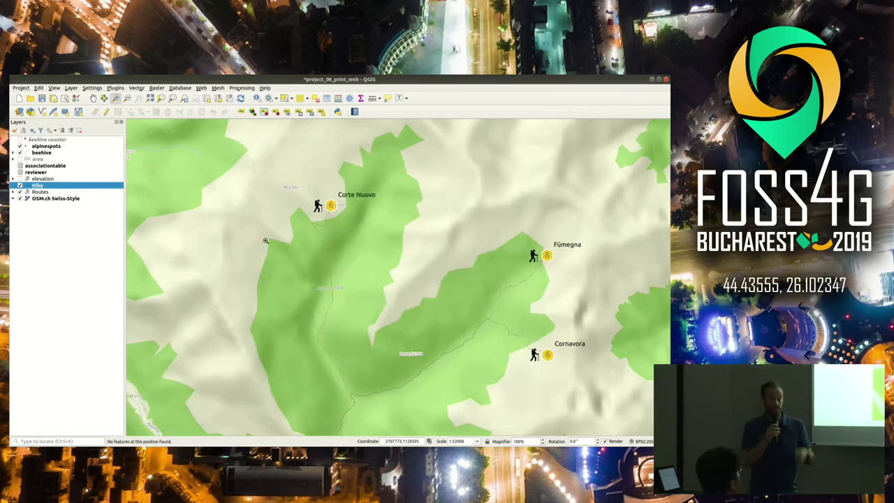
Step: Return to the Hike layout and preview the filtered hike route on the Alpe Cornavosa, Alpe Fiumegna and Corte Nuovo atlas pages
key(alt)
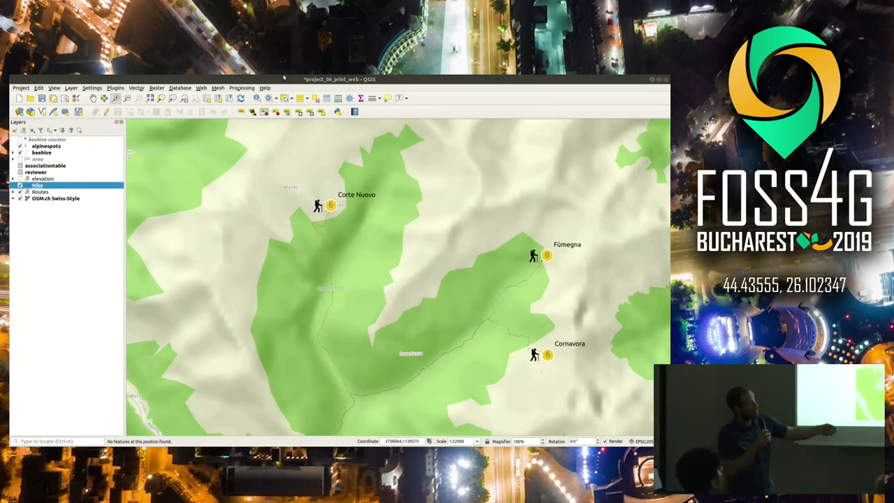
key(alt+Tab)
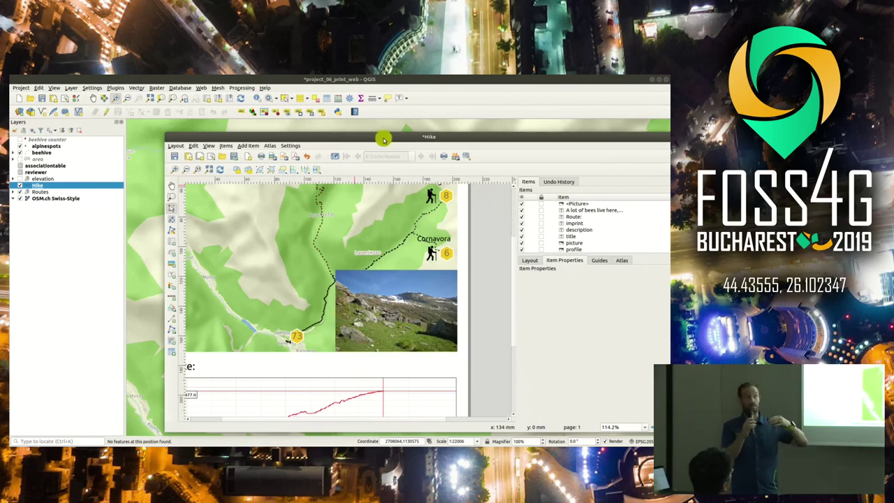
double_click(383, 138)
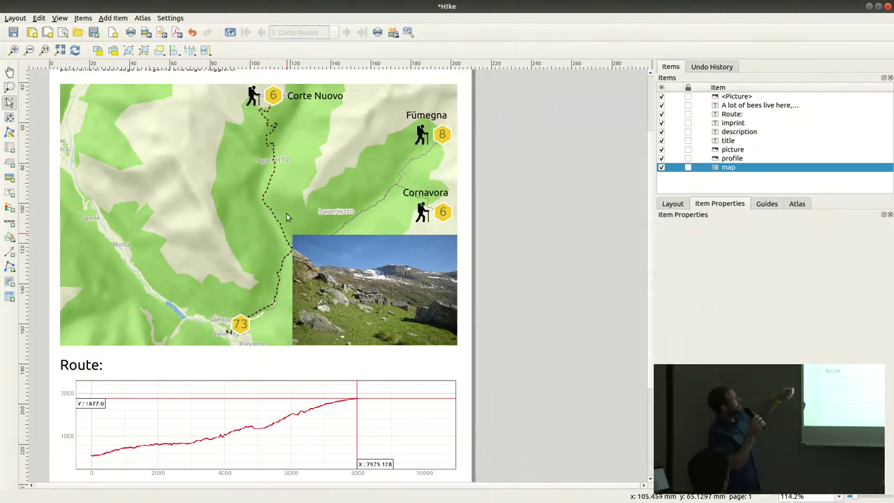
click(230, 32)
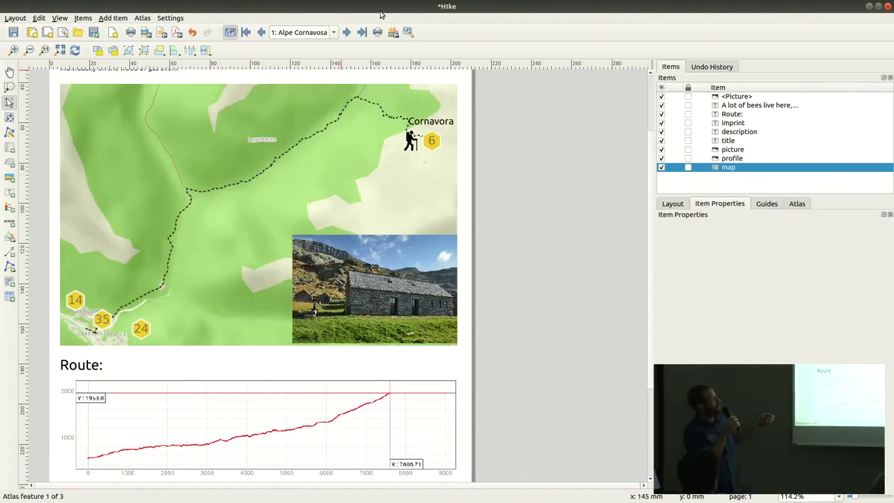
click(347, 32)
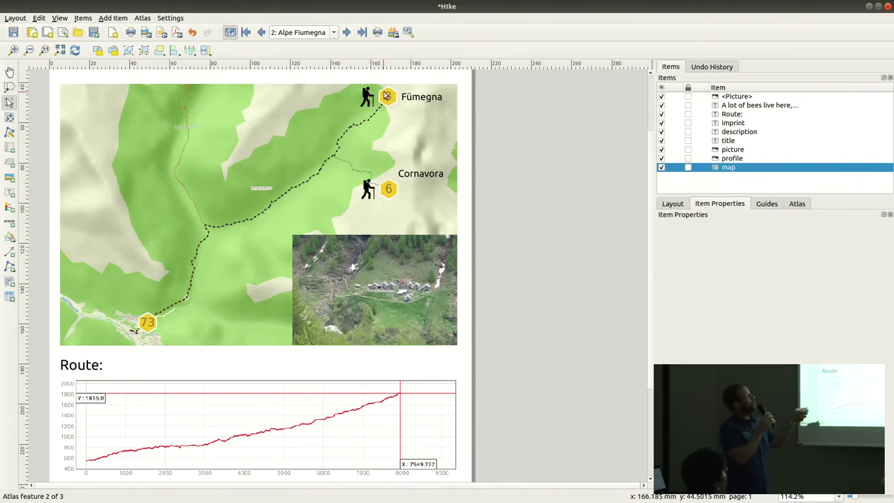
click(347, 33)
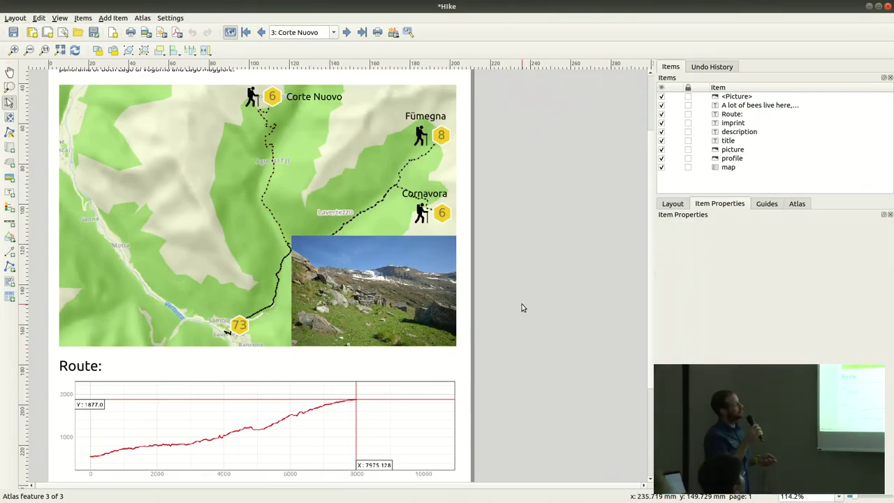
Step: Inspect the image source of the elevation profile picture, and close the layout and the Layout Manager
scroll(642, 272, down, 3)
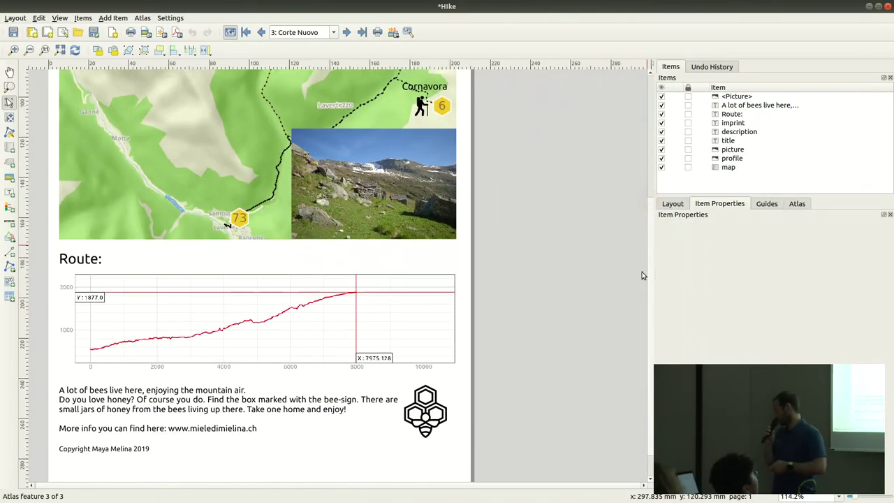
click(227, 294)
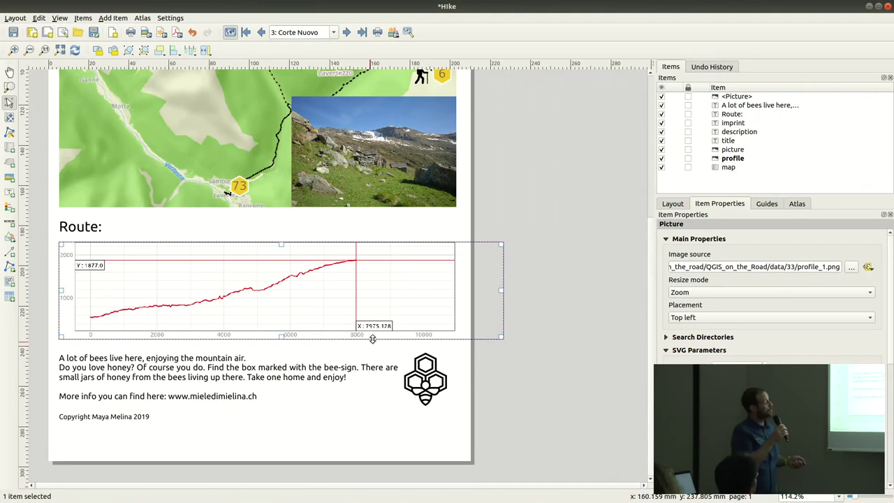
click(888, 7)
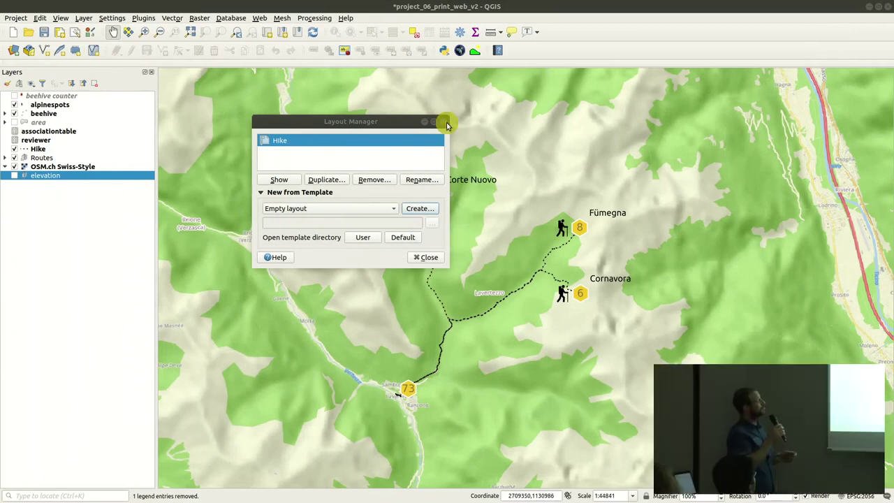
click(444, 123)
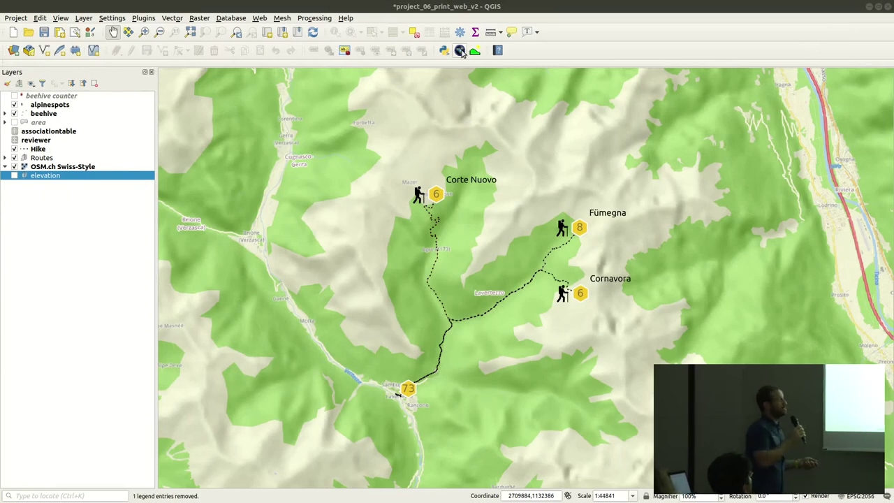
Step: Open the SRTM Downloader plugin and set its download area to the canvas extent
click(143, 17)
mouse_move(180, 78)
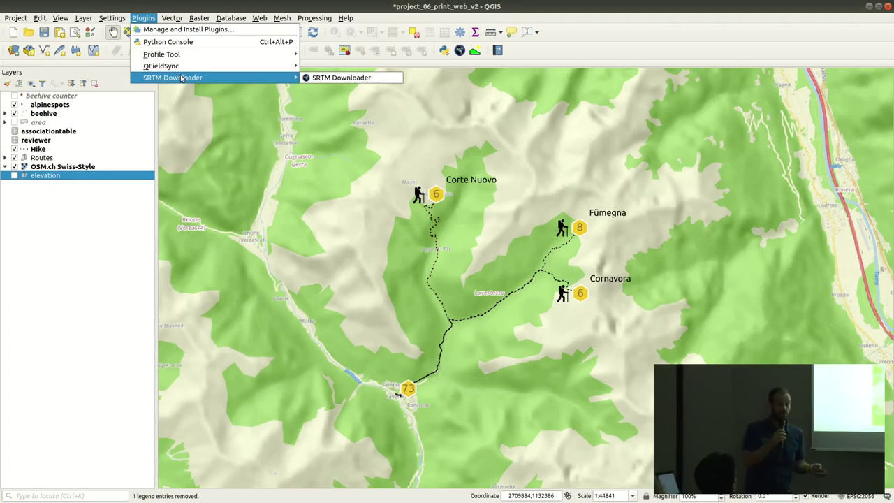
mouse_move(185, 55)
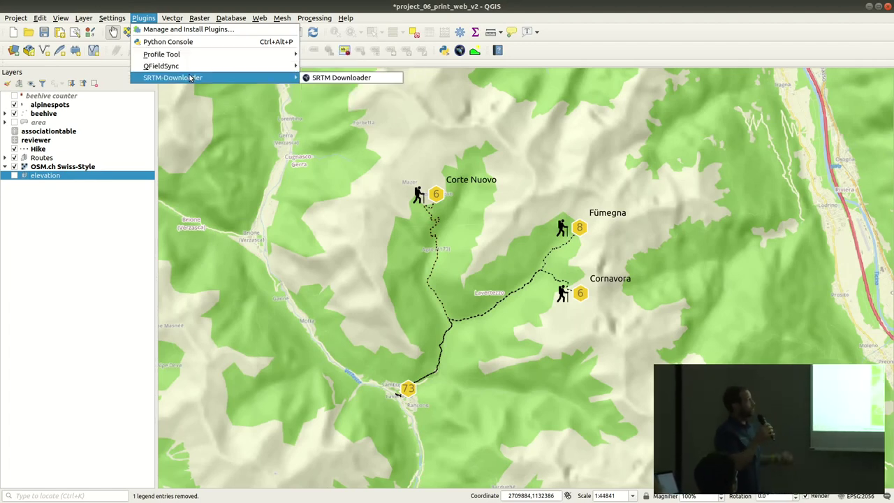
click(317, 79)
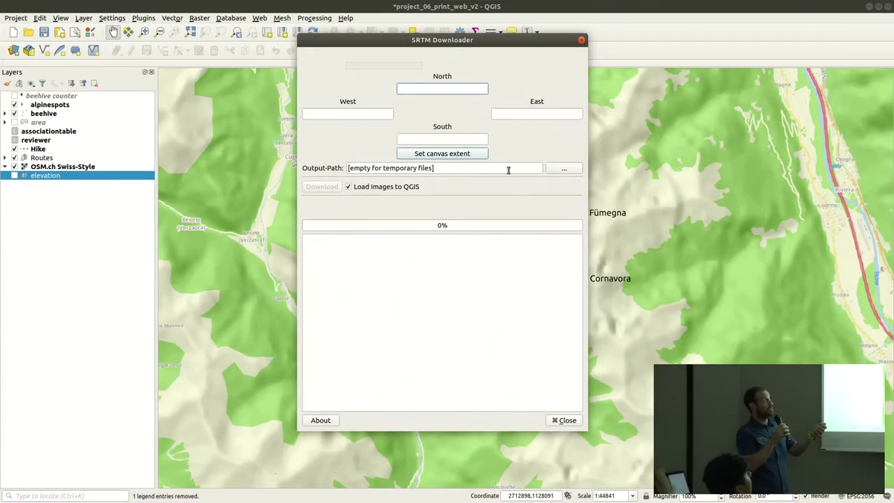
click(438, 154)
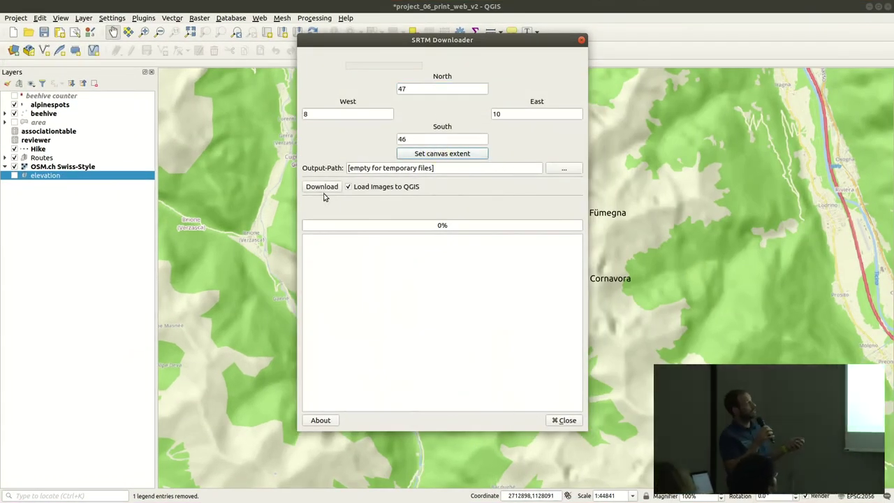
Step: Download the SRTM elevation images into the project as temporary files, accepting the Earthdata login, and close the downloader
click(322, 187)
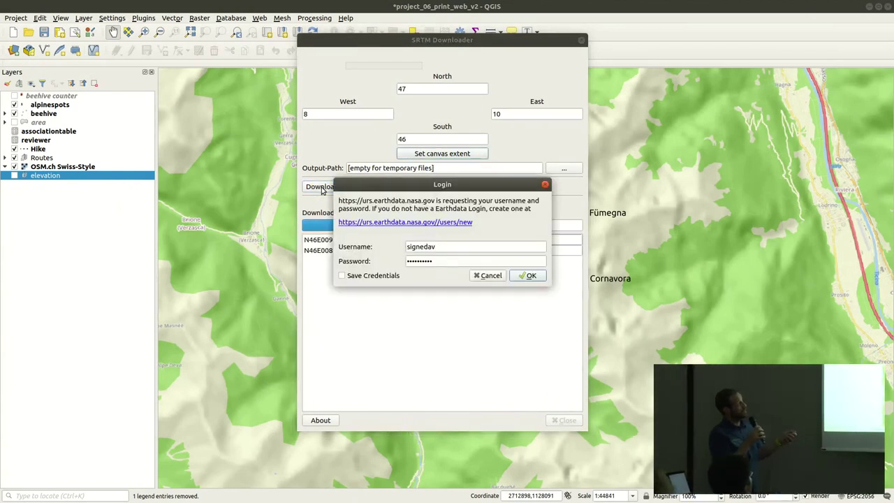
click(531, 276)
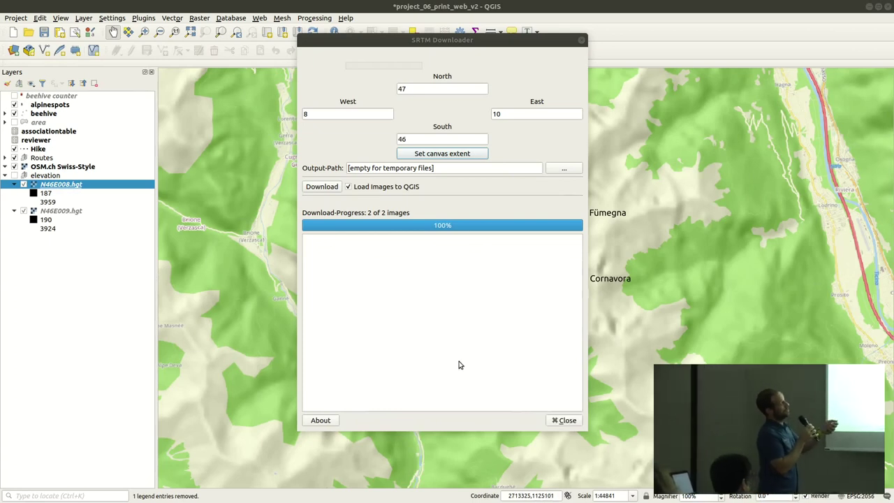
click(563, 420)
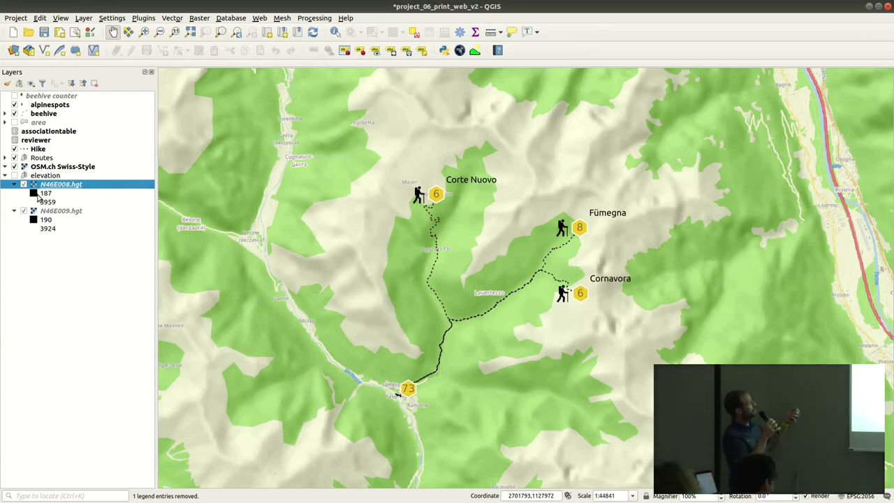
Step: Move the OSM.ch Swiss-Style layer below the elevation group in the layer order
drag(50, 169, 48, 237)
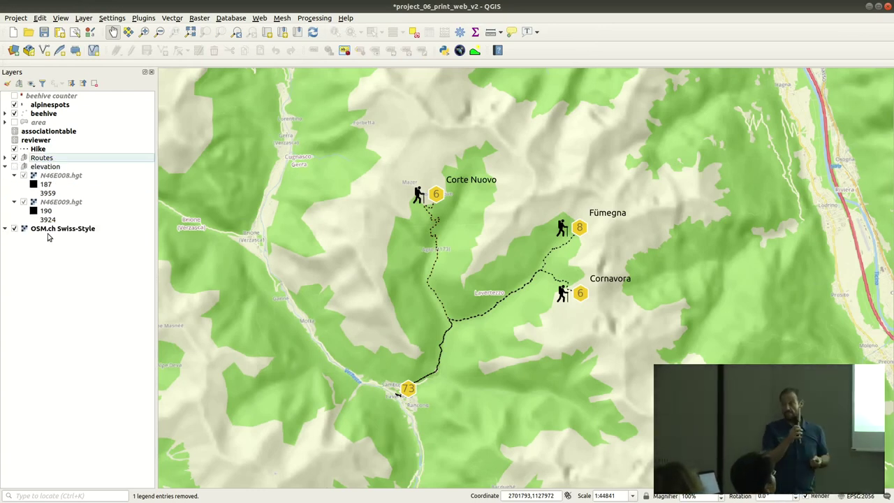
Step: Preview the elevation group on the map, hide it again, and move the OSM.ch Swiss-Style layer above it
click(14, 167)
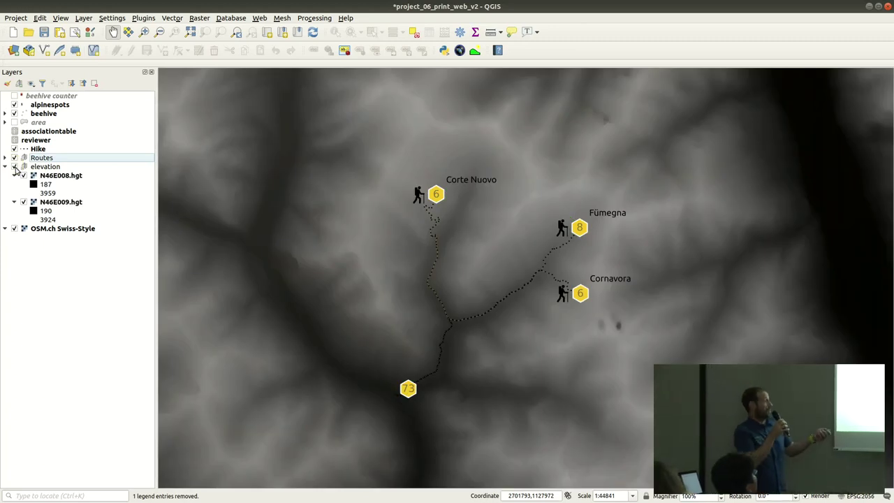
click(14, 167)
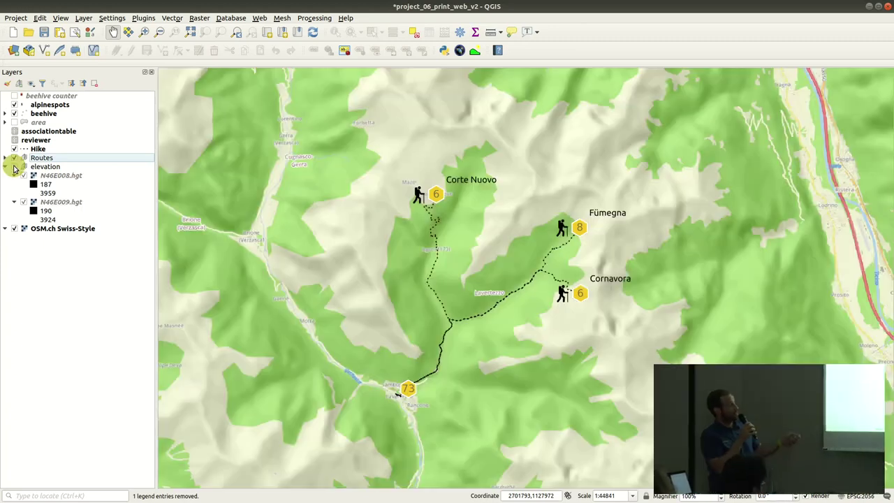
drag(42, 231, 45, 167)
click(51, 175)
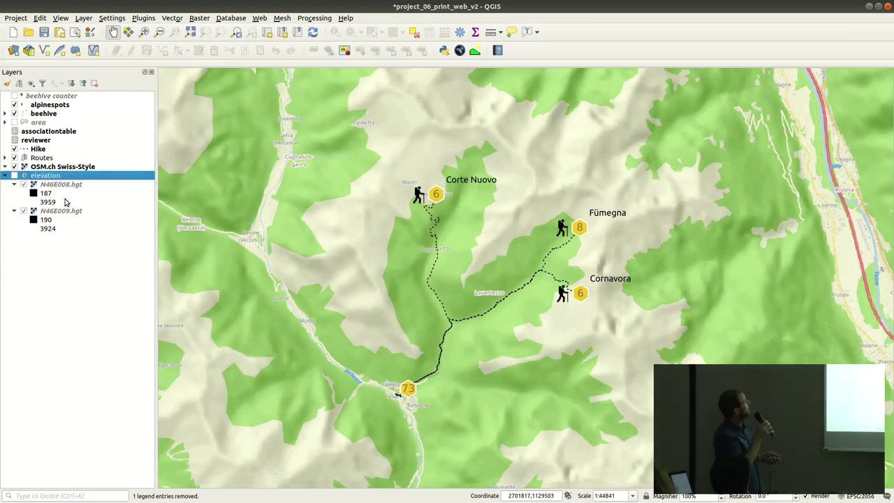
Step: Open the Profile Tool and add the N46E008.hgt and N46E009.hgt rasters as its profile layers
click(475, 56)
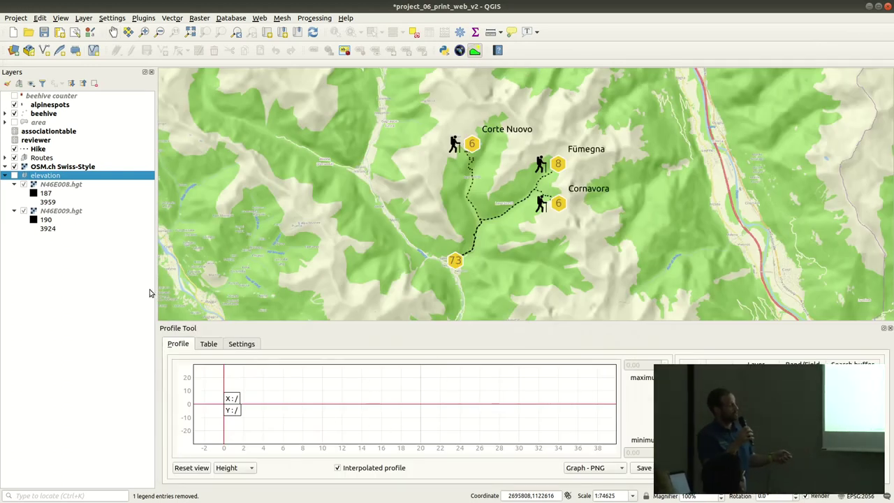
click(70, 186)
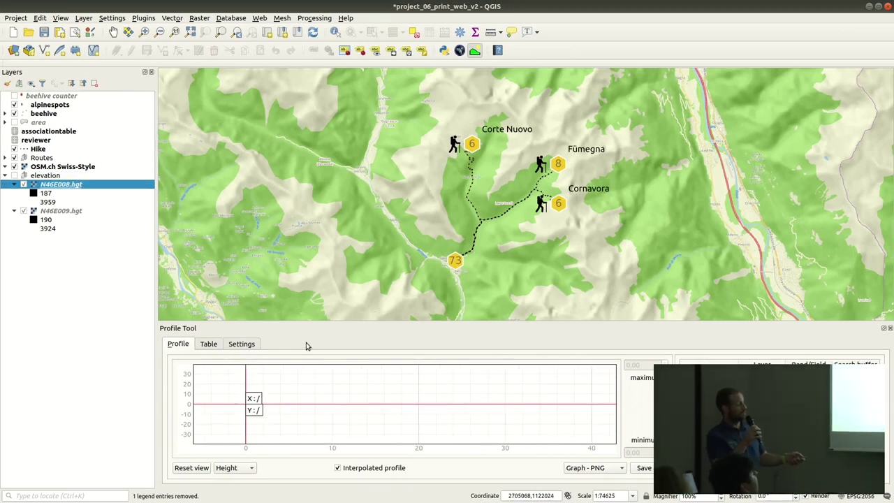
click(66, 209)
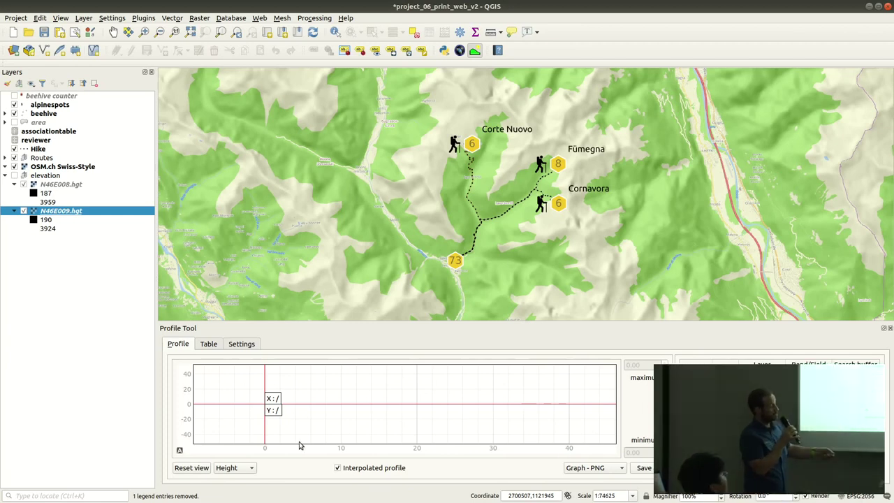
Step: Make Hike the active layer and set the Profile Tool to Graph - SVG output with Selected polyline selection
click(40, 149)
scroll(394, 208, up, 1)
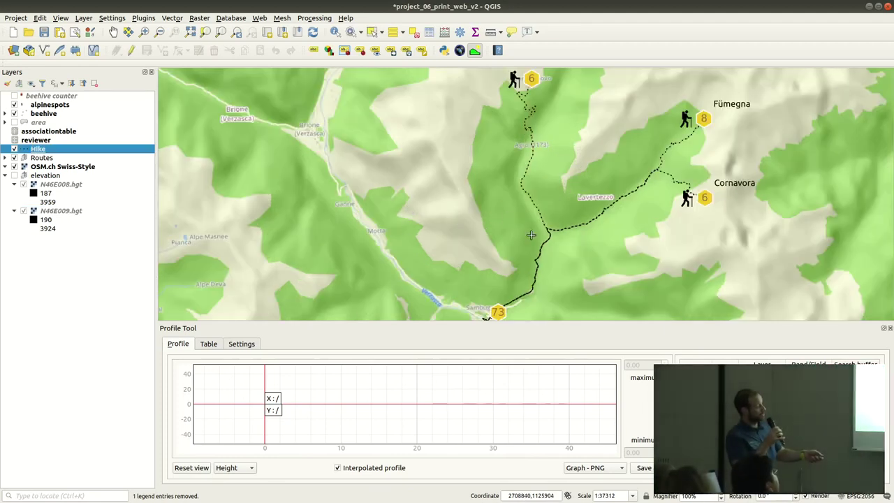
click(609, 468)
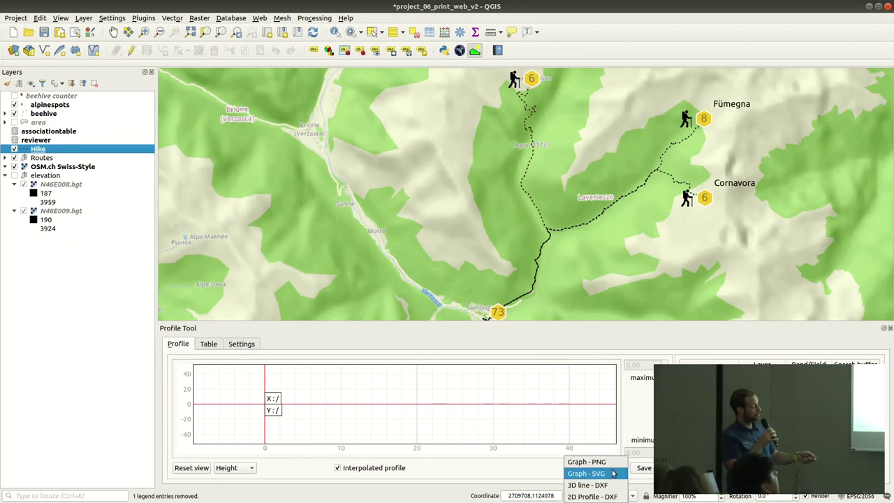
click(612, 474)
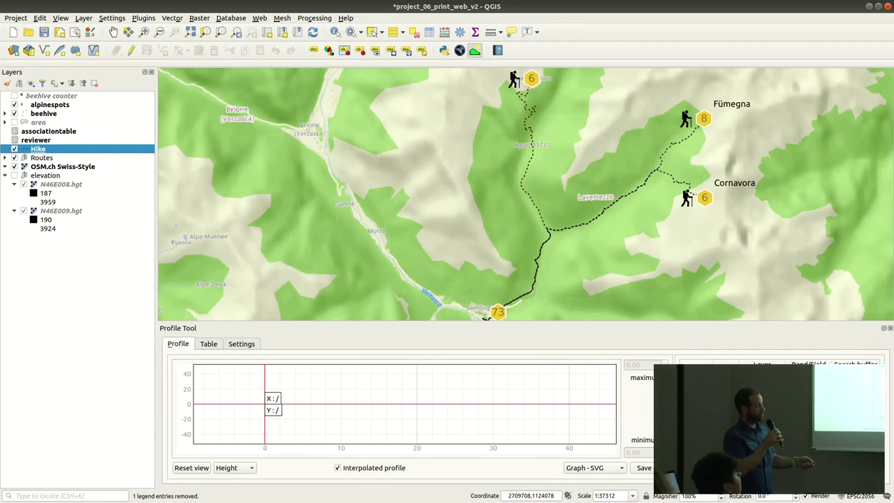
click(832, 453)
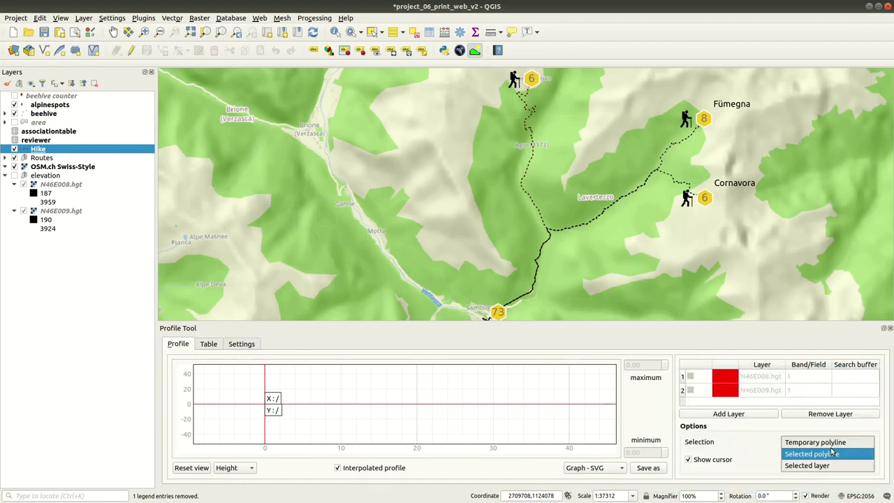
click(832, 453)
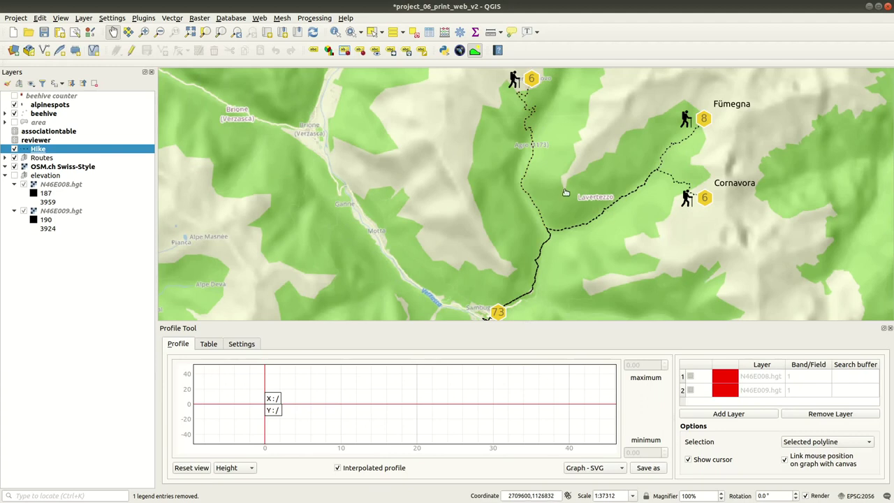
Step: Plot the elevation profile of the Corte Nuovo hike and examine the heights along its route
click(526, 172)
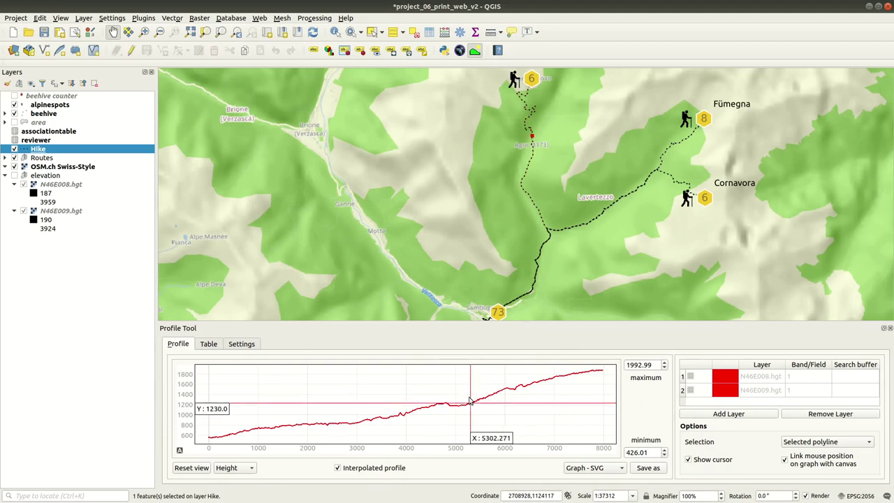
drag(316, 427, 314, 437)
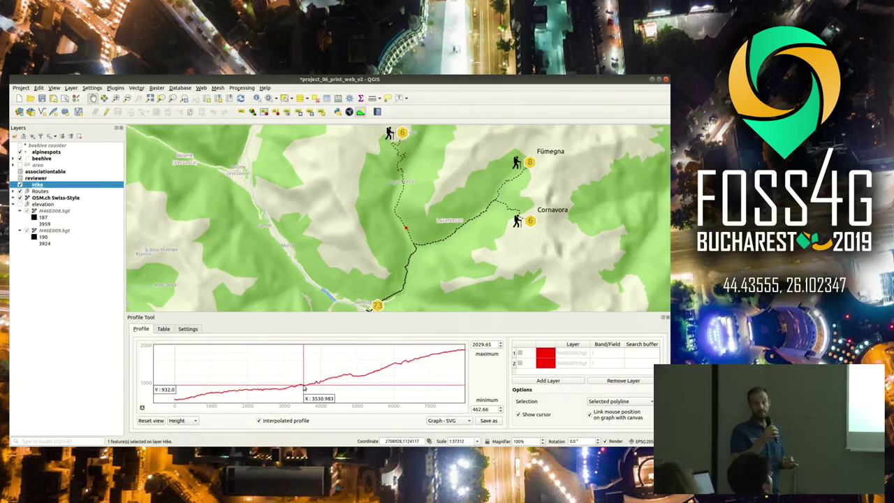
scroll(304, 387, down, 3)
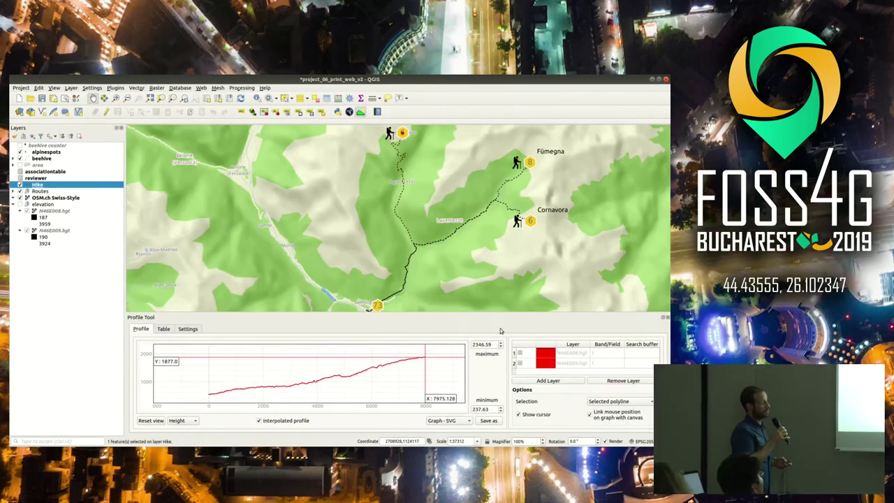
click(510, 209)
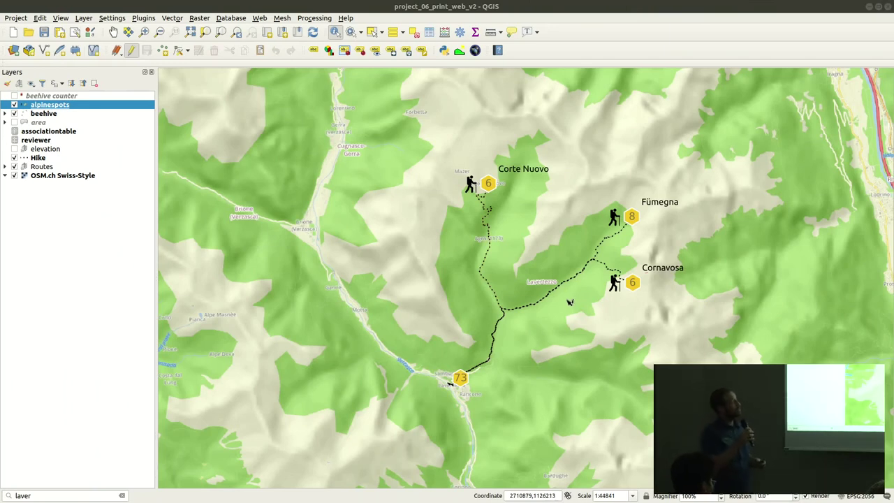
Step: Open the Lizmap configuration and go from its map options to the settings of the project layers
click(260, 22)
mouse_move(265, 31)
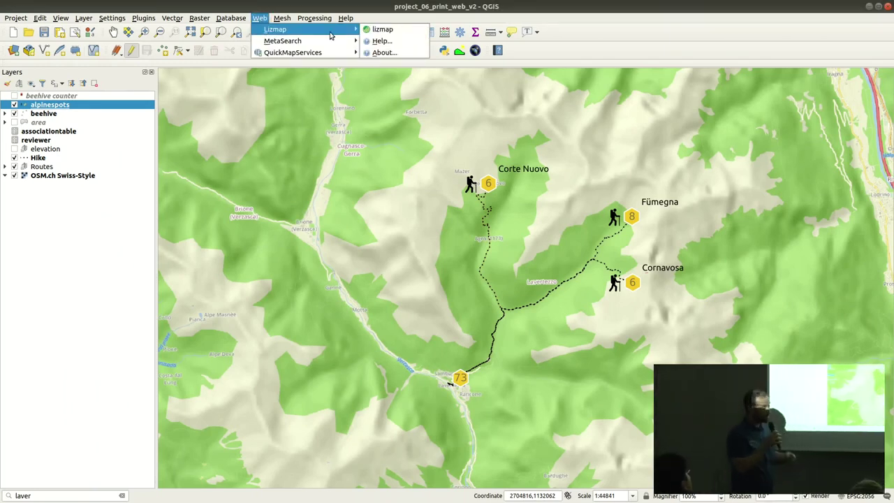
click(370, 31)
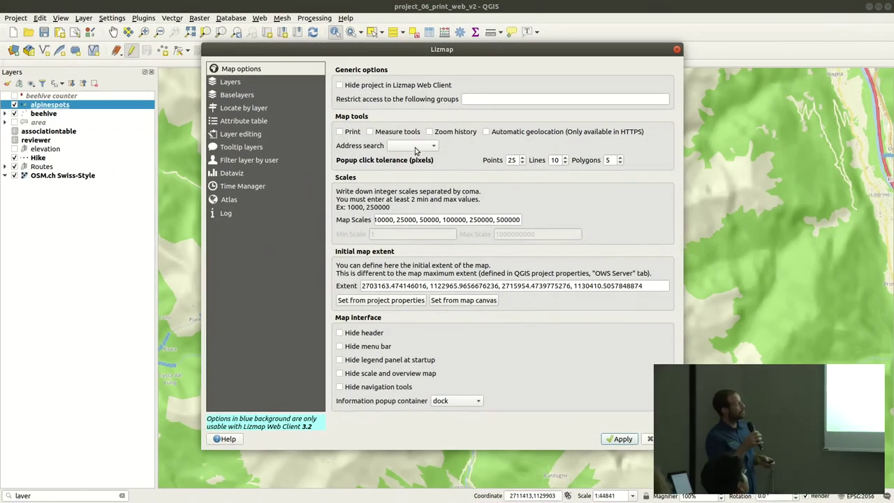
click(310, 83)
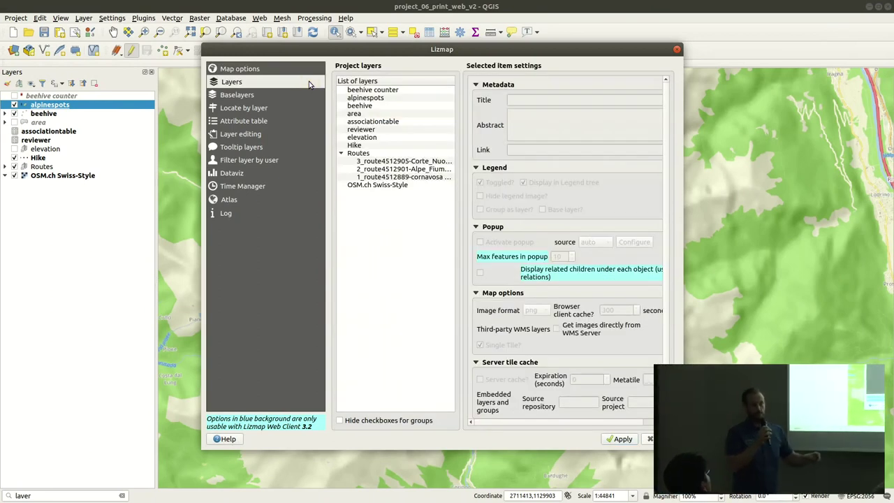
Step: Review the Lizmap settings of the beehive counter, alpinespots and beehive layers, then apply the configuration and close it
click(370, 89)
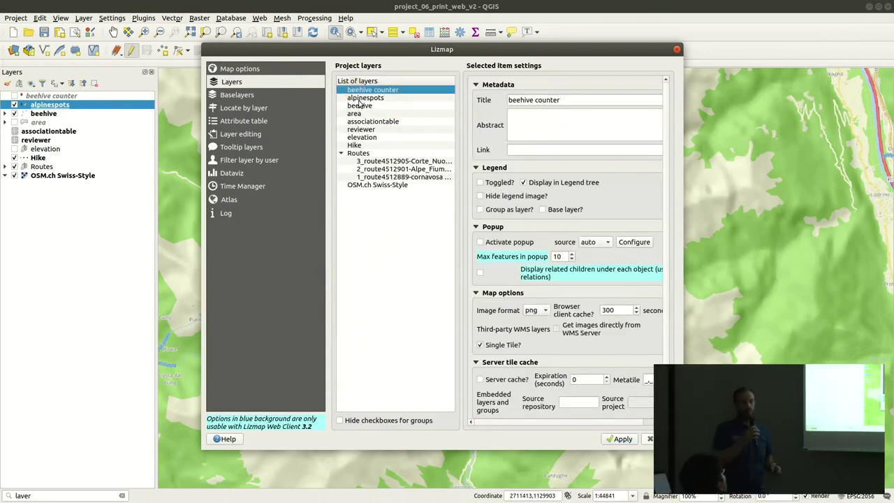
click(365, 98)
click(359, 107)
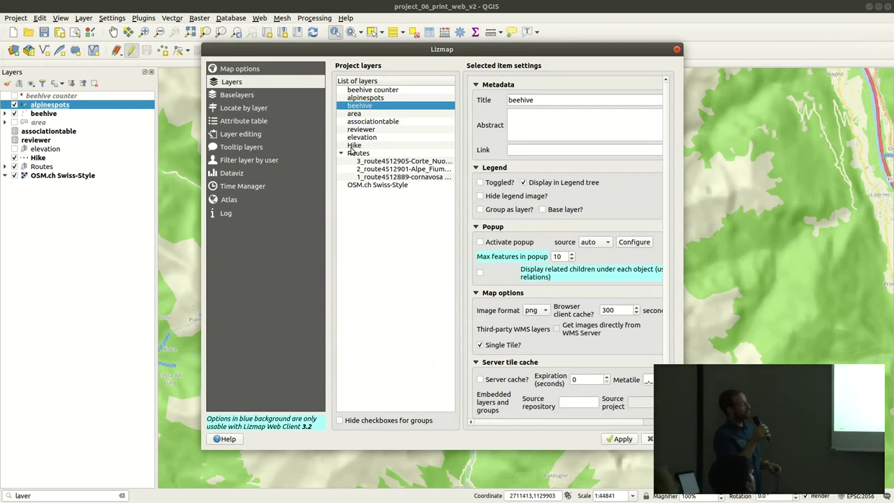
click(618, 440)
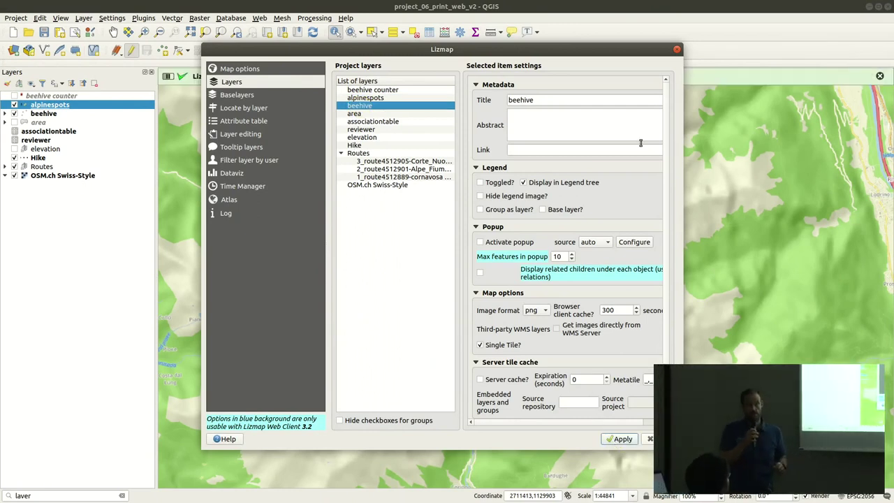
click(675, 51)
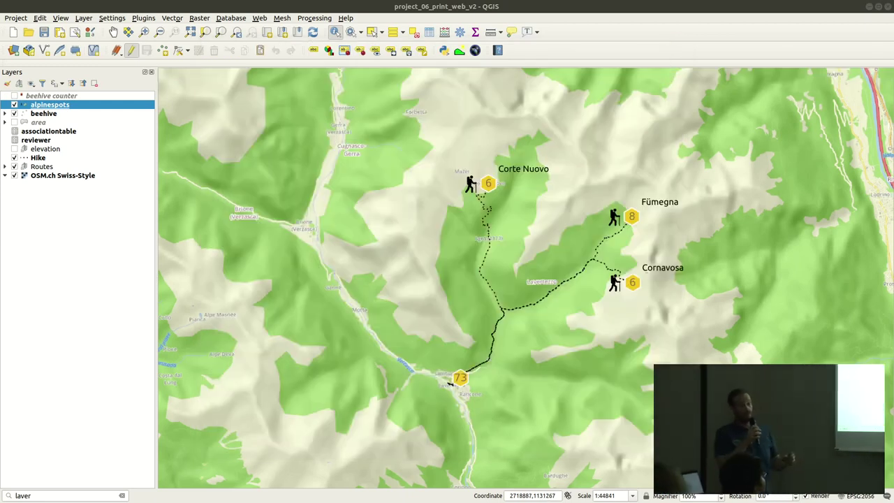
Step: Switch to the published Lizmap web map in Chromium, maximize its window and zoom in on the three hikes
key(alt+Tab)
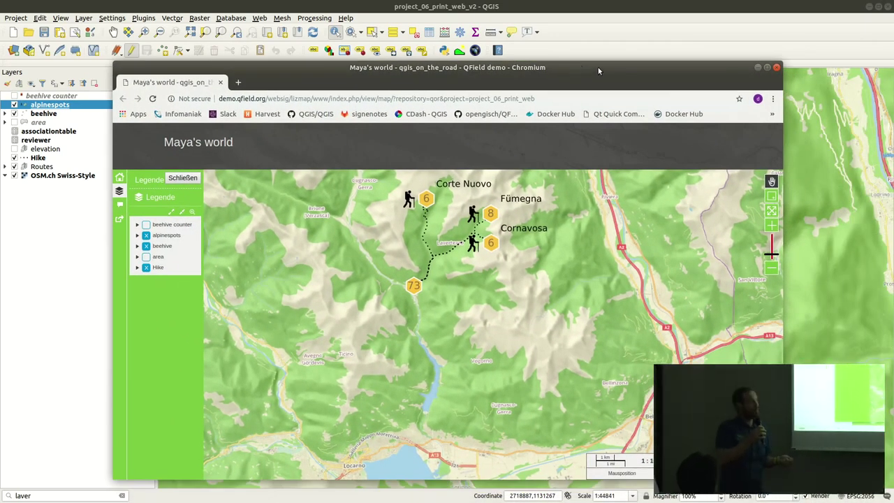
double_click(598, 67)
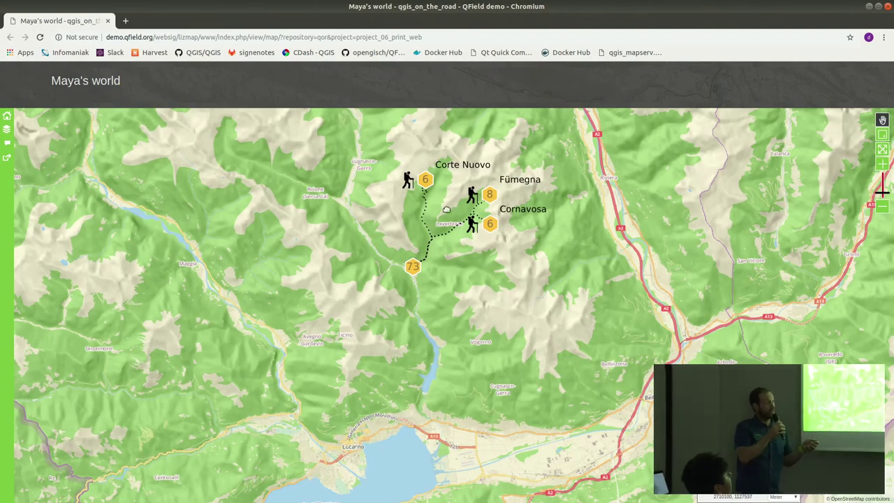
scroll(446, 208, up, 1)
drag(446, 208, 451, 258)
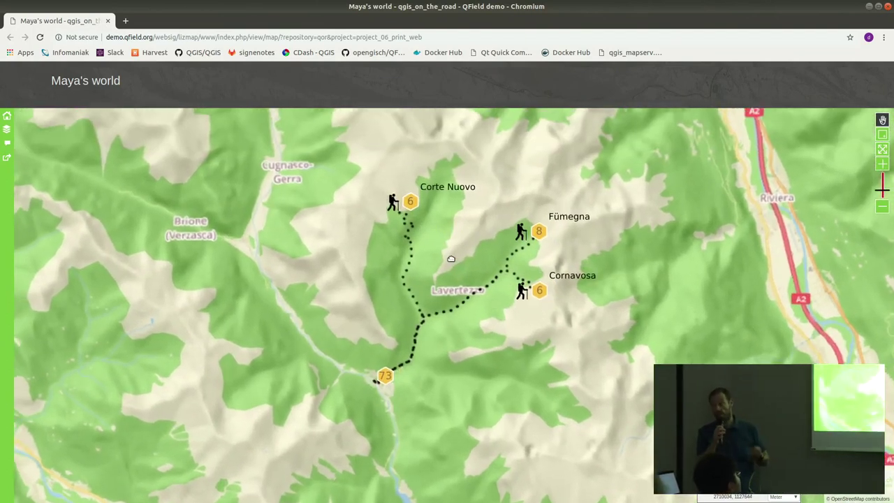
double_click(465, 223)
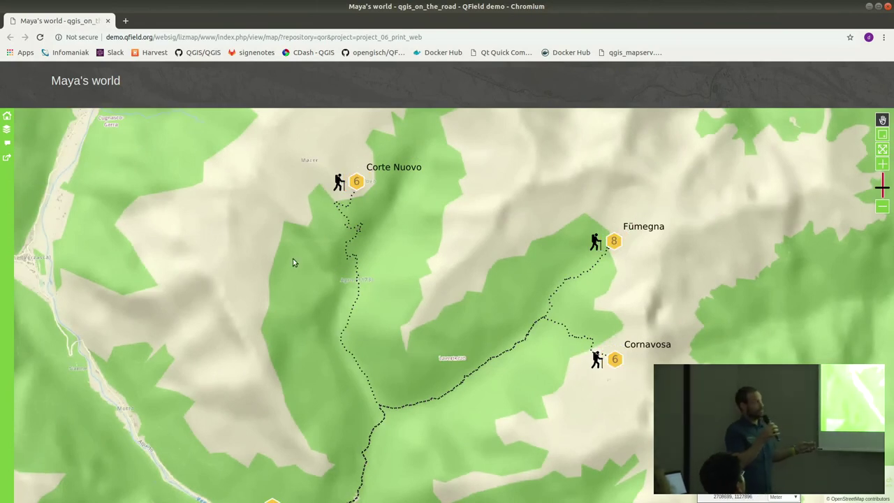
Step: Open the web map's legend, toggle the alpinespots, beehive and Hike layers off and on, and view the beehive symbols
click(7, 129)
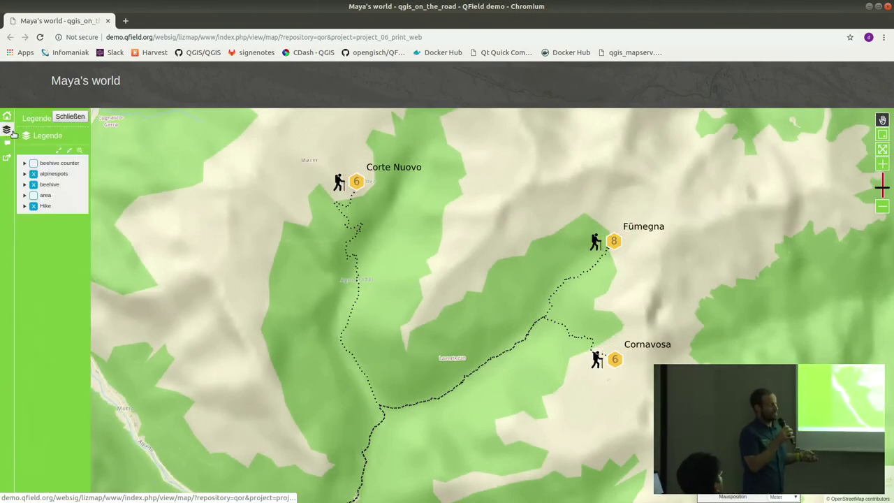
click(33, 175)
click(32, 175)
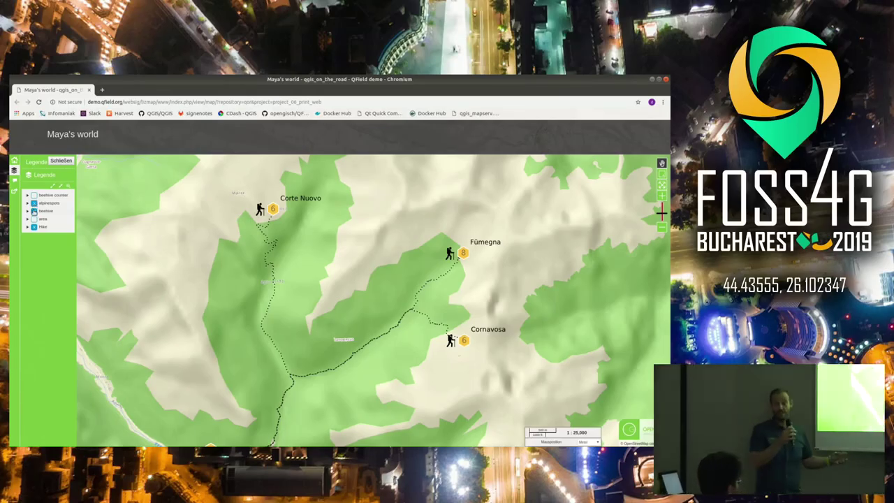
click(33, 210)
click(33, 210)
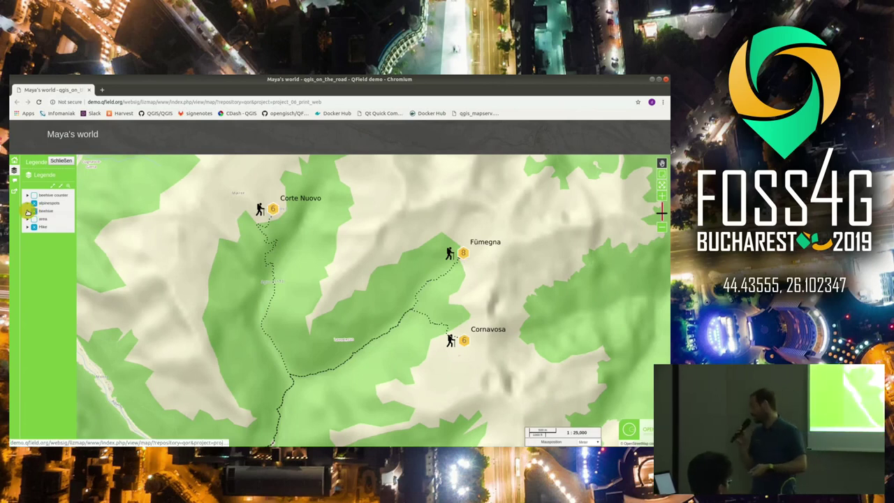
click(28, 211)
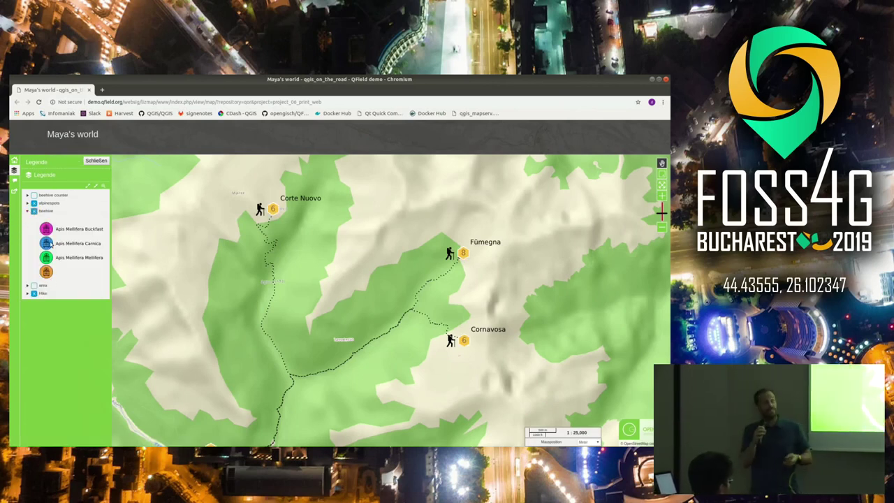
click(28, 212)
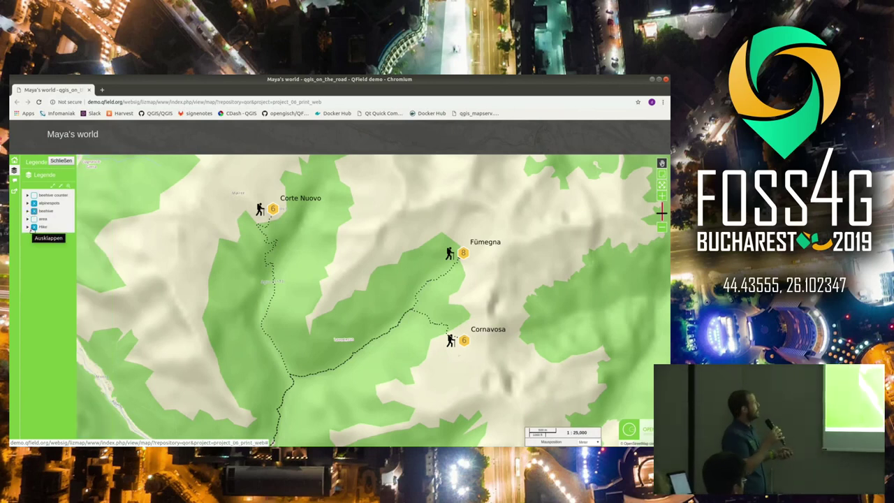
click(32, 228)
click(33, 227)
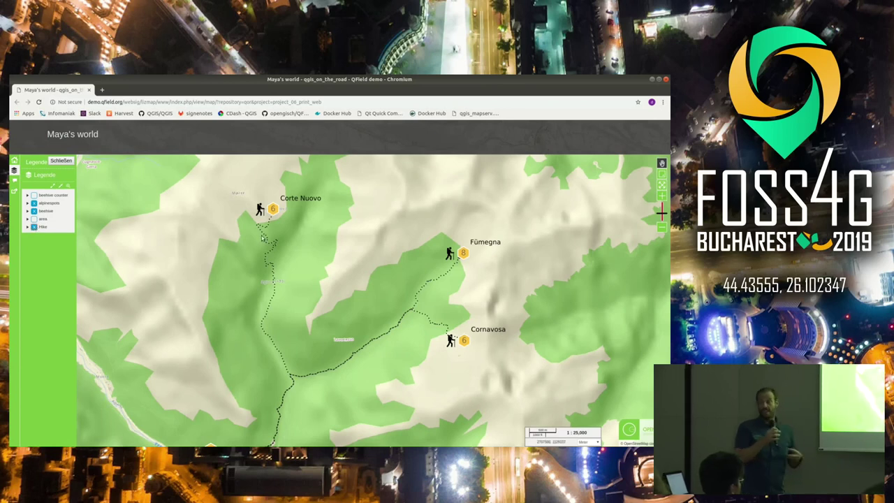
Step: View the web map popups of the Corte Nuovo, Alpe Fiumegna and Alpe Cornavosa hikes
click(271, 303)
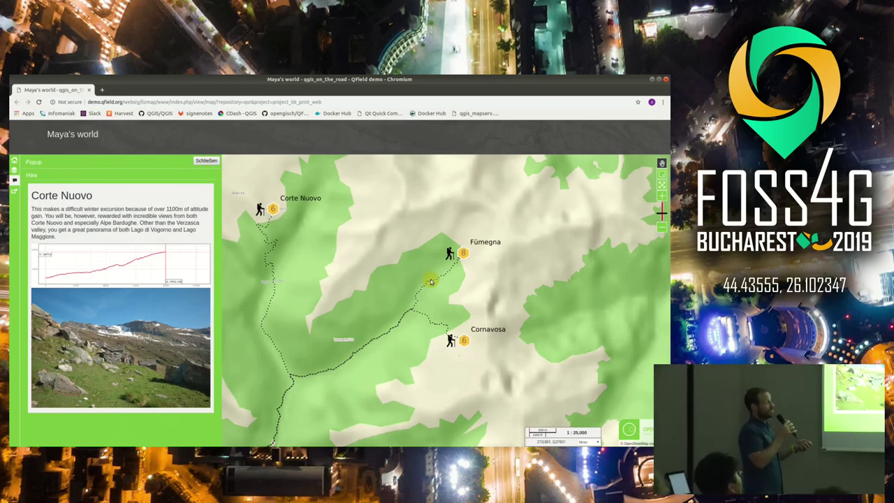
click(431, 281)
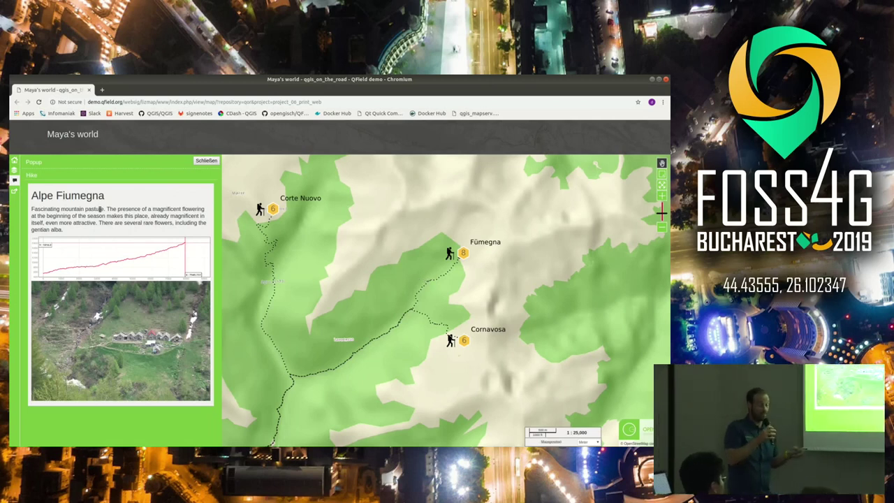
click(444, 327)
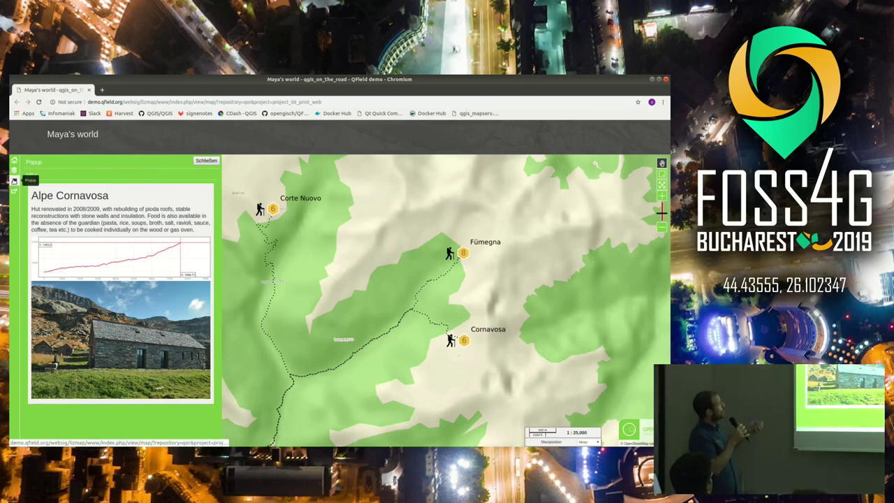
Step: Close the popup panel of the web map and switch to the presentation slides
click(14, 181)
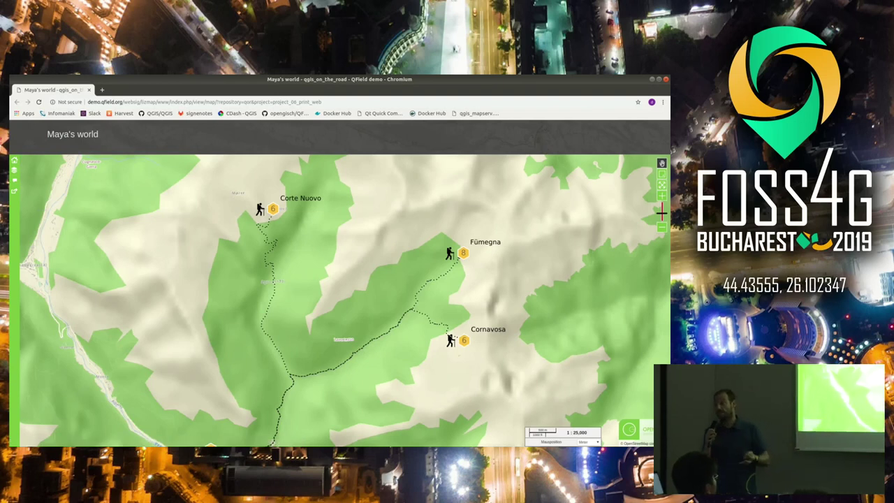
key(alt+Tab)
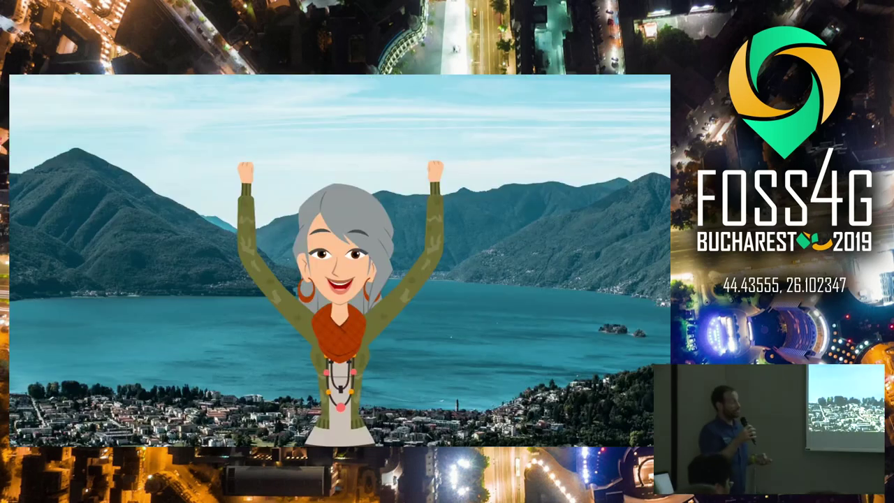
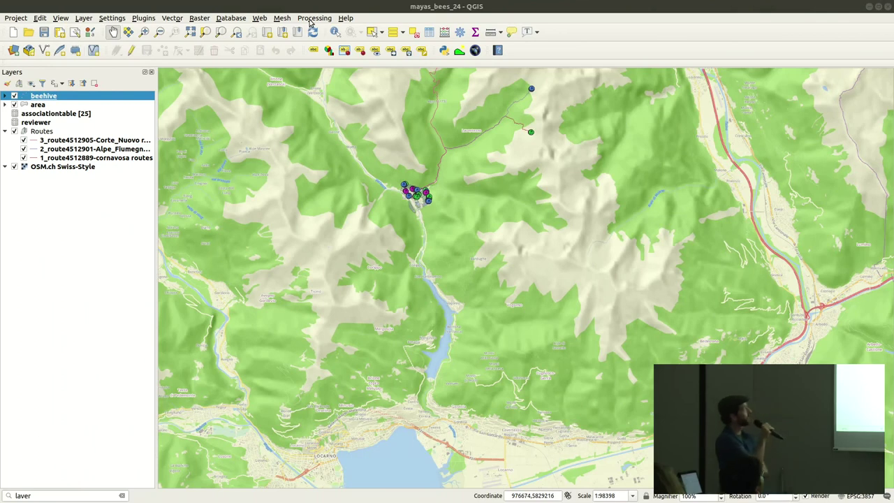
Step: Open the Processing Modeler in QGIS and load 37_killerbees_1200.model3 from the project folder
click(310, 21)
click(313, 37)
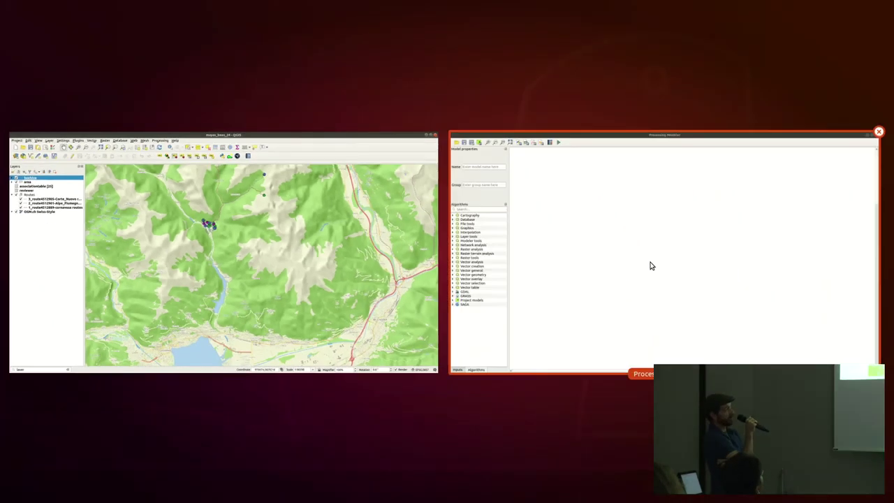
click(649, 260)
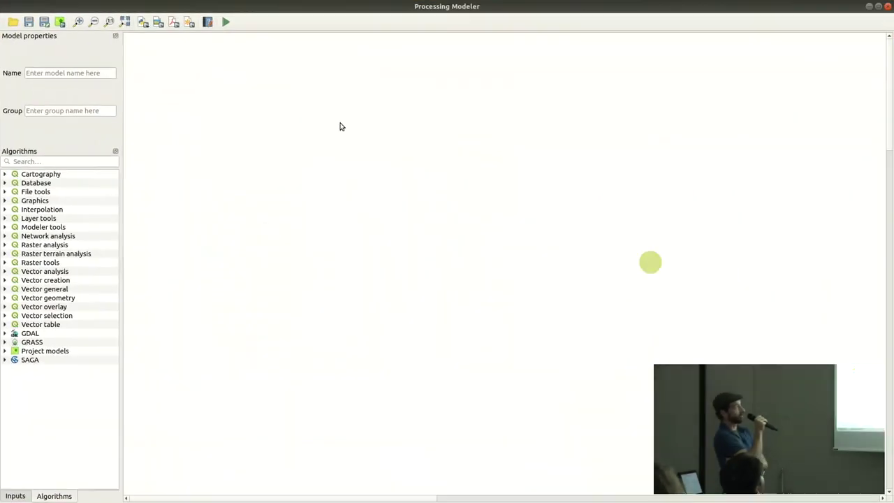
click(15, 22)
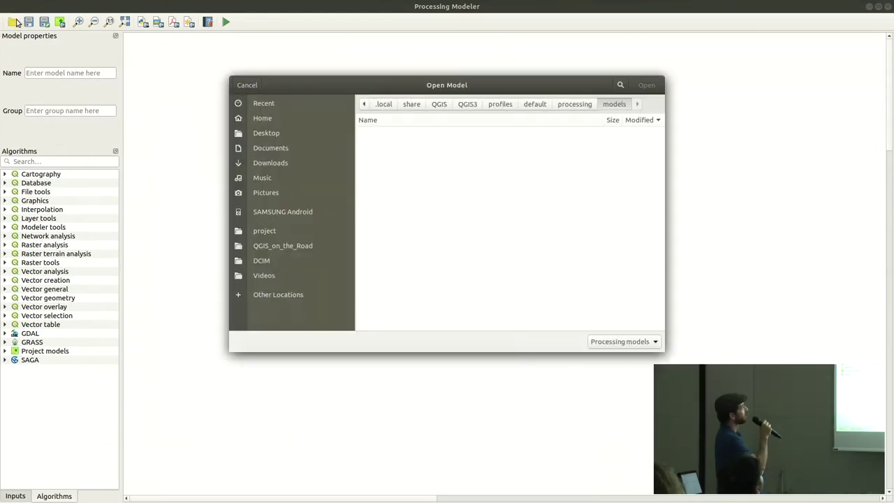
click(271, 232)
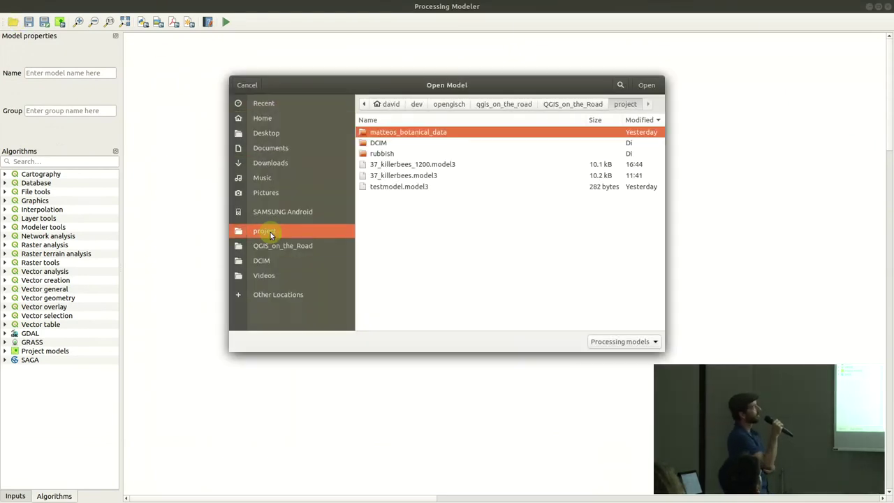
double_click(409, 167)
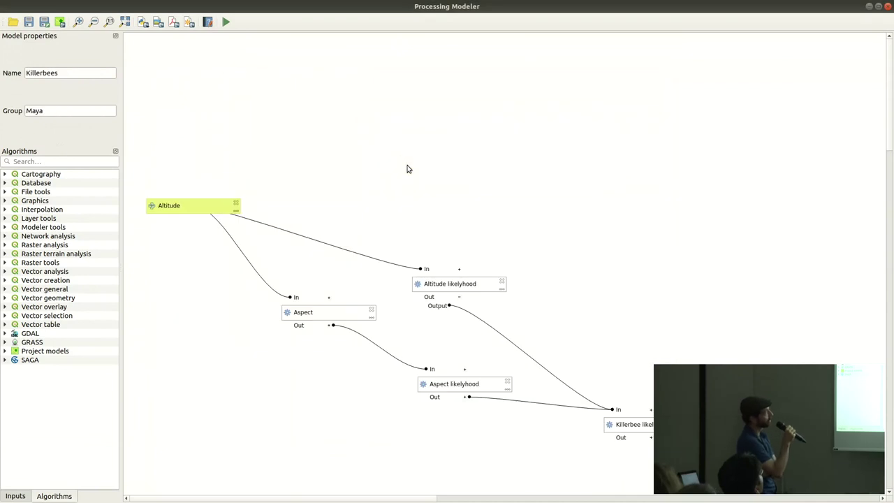
Step: Examine the model's flow from the Altitude input and the threshold expression and settings of the Altitude likelyhood raster calculation
drag(449, 255, 460, 179)
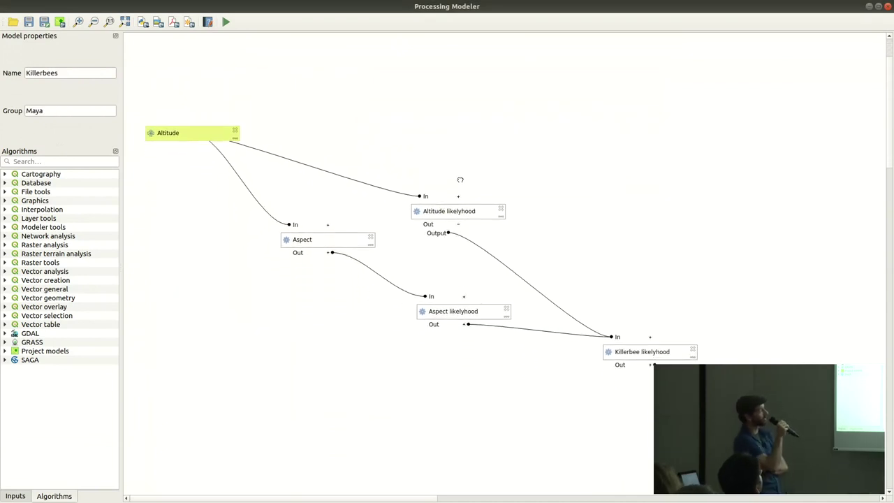
click(176, 136)
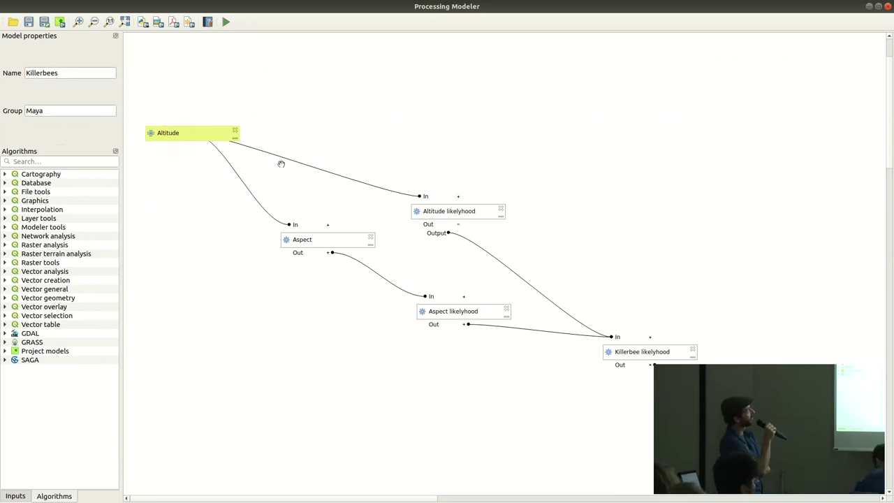
click(465, 212)
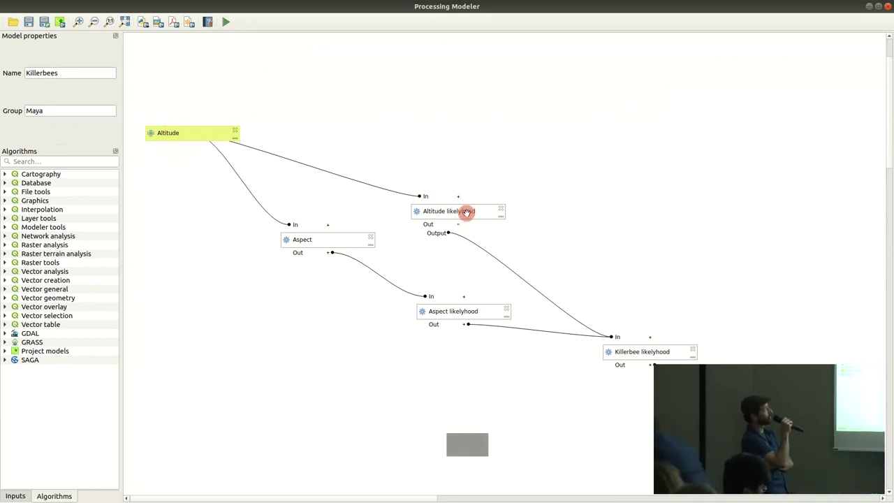
click(456, 318)
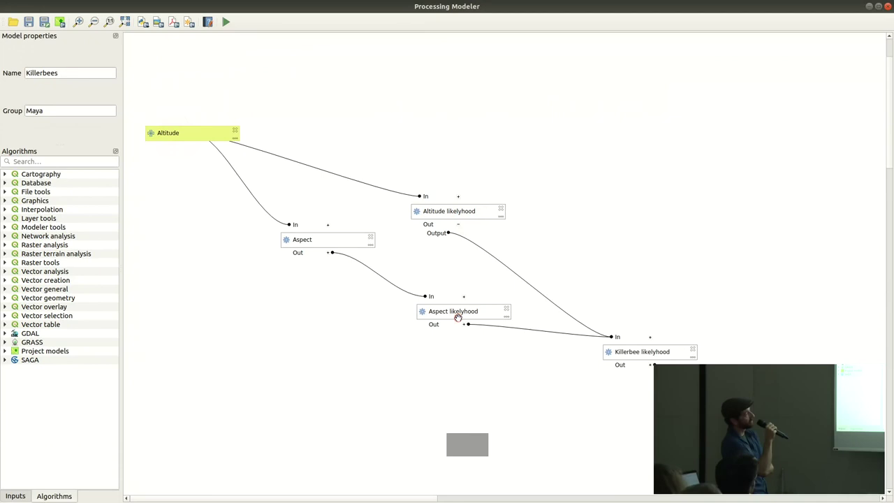
click(457, 211)
click(455, 212)
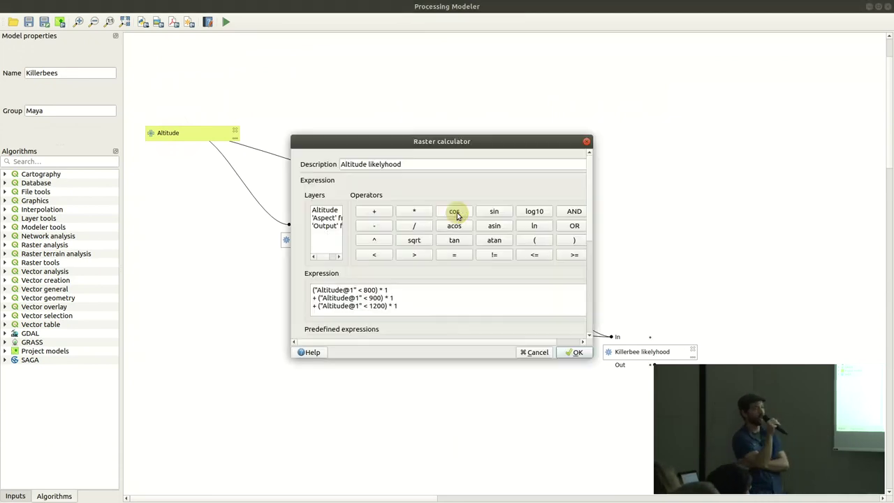
drag(592, 358, 714, 413)
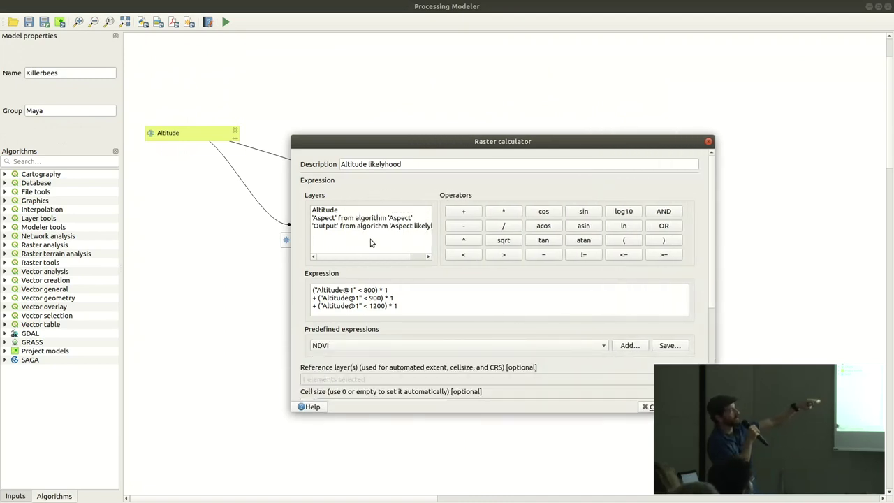
drag(314, 290, 408, 309)
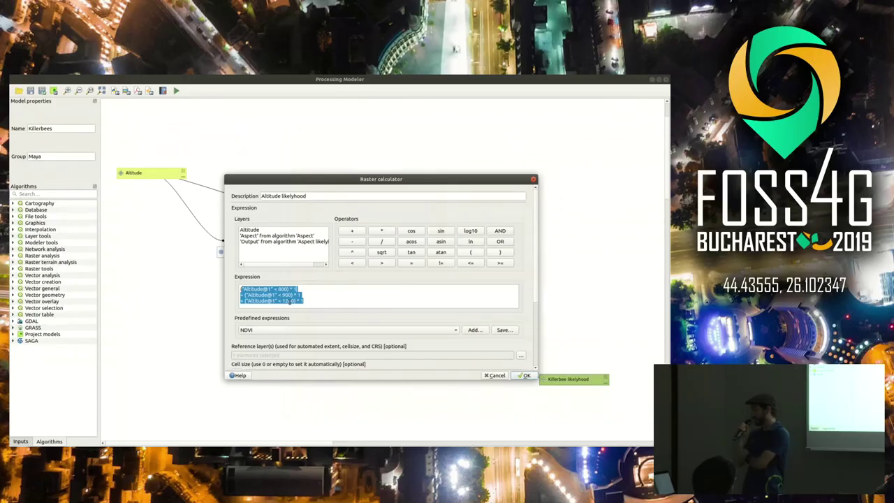
click(378, 306)
double_click(289, 302)
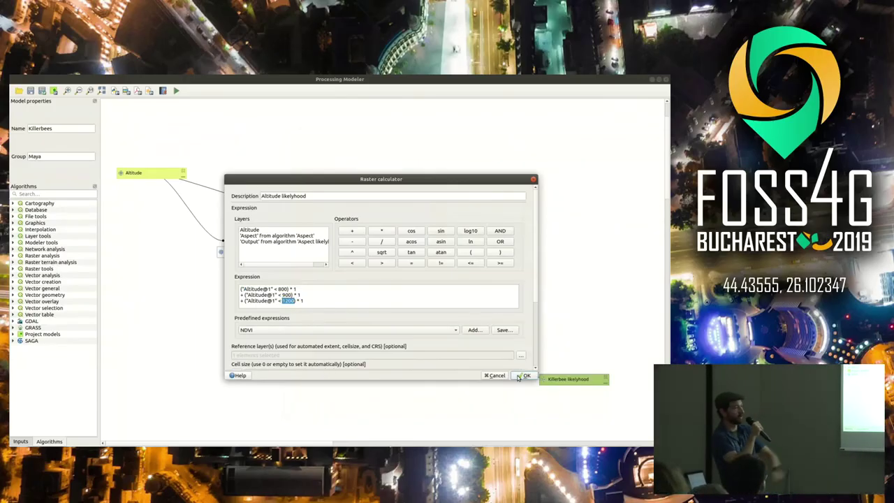
scroll(535, 293, down, 5)
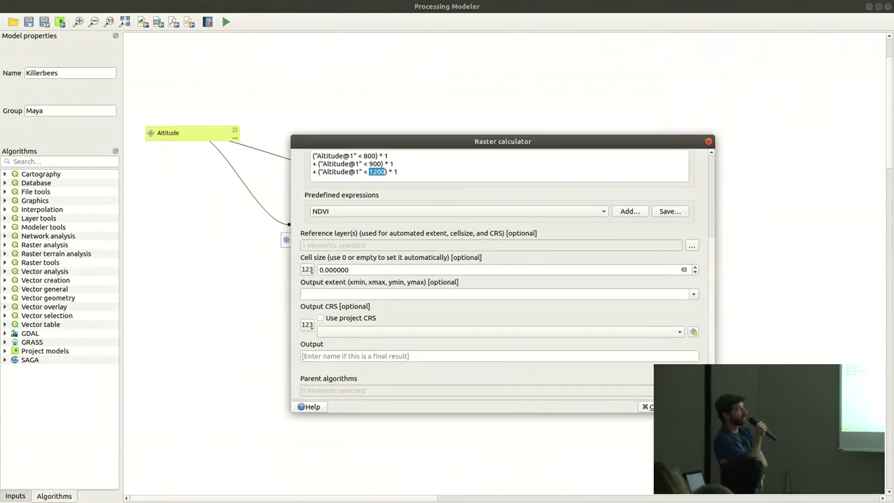
click(692, 406)
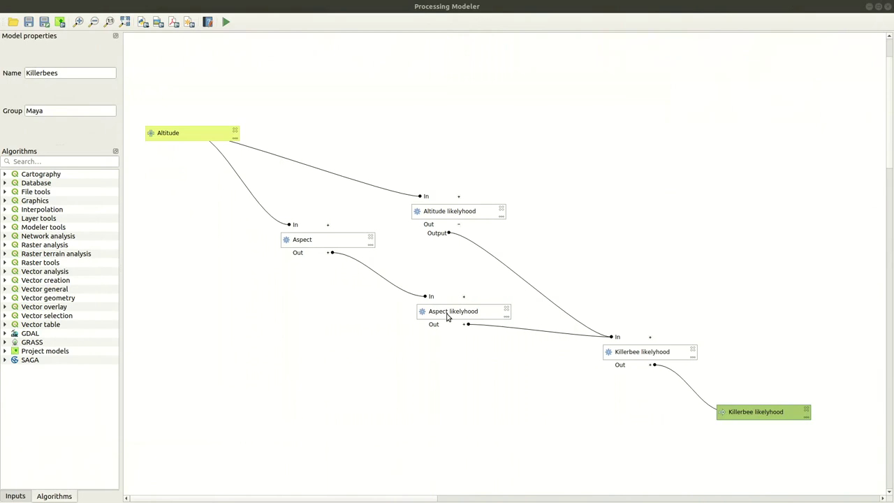
Step: View the Aspect algorithm's settings and the Aspect likelyhood raster calculator expression, leaving both without changes
click(324, 241)
double_click(342, 242)
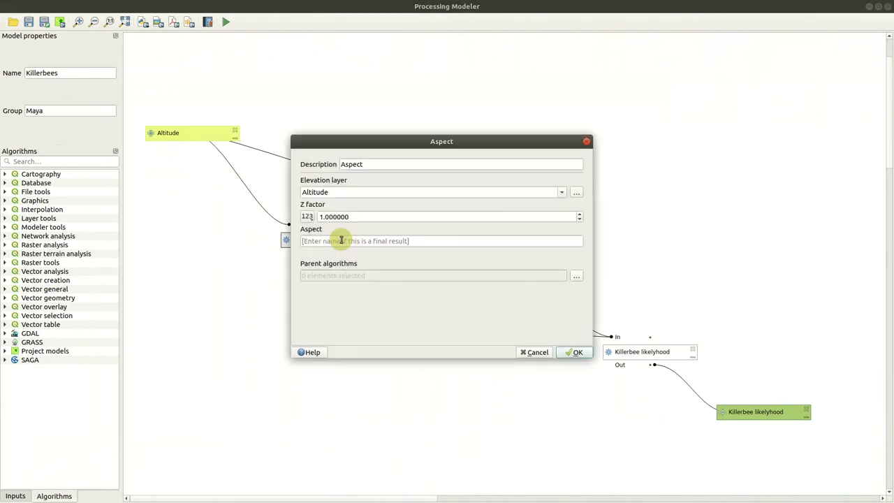
click(587, 142)
double_click(459, 310)
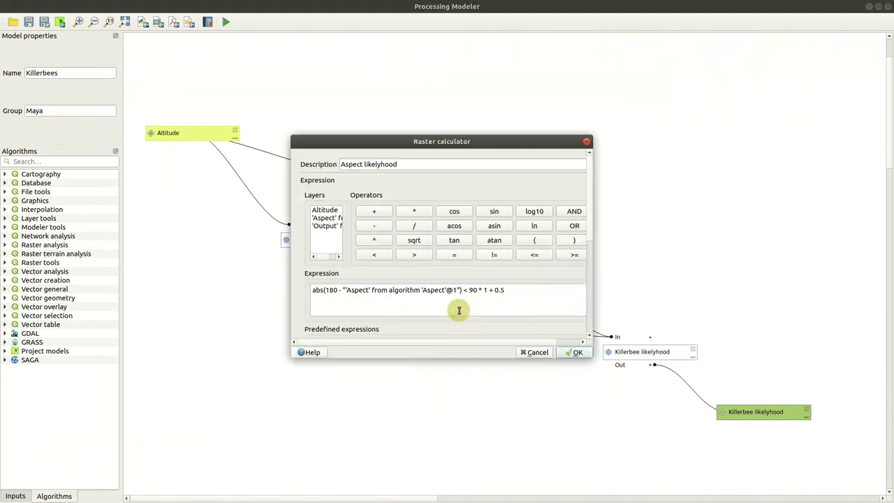
drag(311, 289, 510, 291)
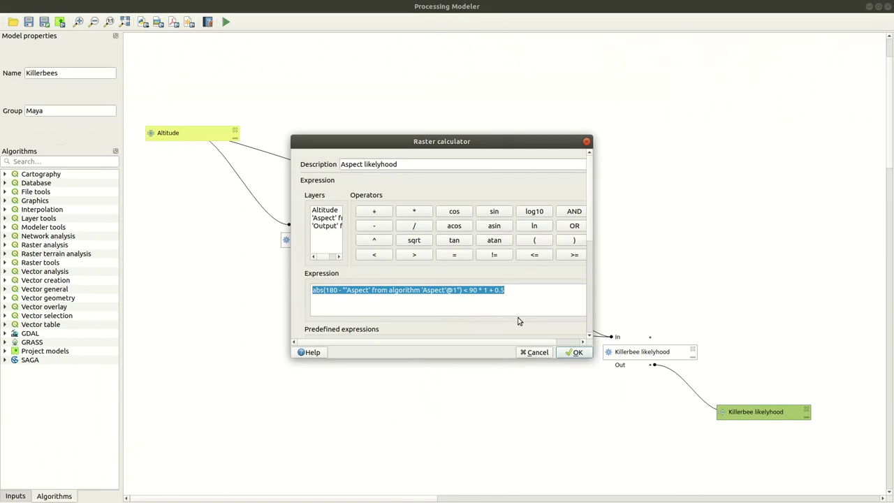
click(531, 353)
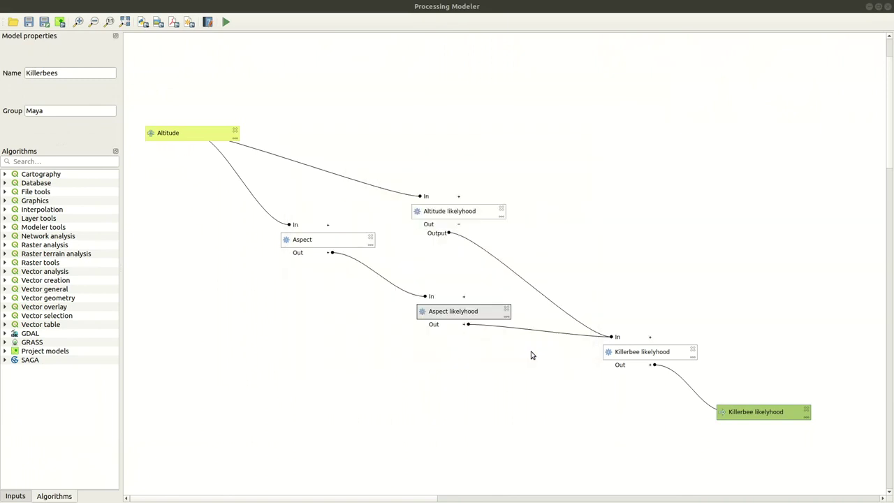
Step: Review the Killerbee likelyhood raster calculator's expression and its output settings, then accept the dialog
double_click(630, 356)
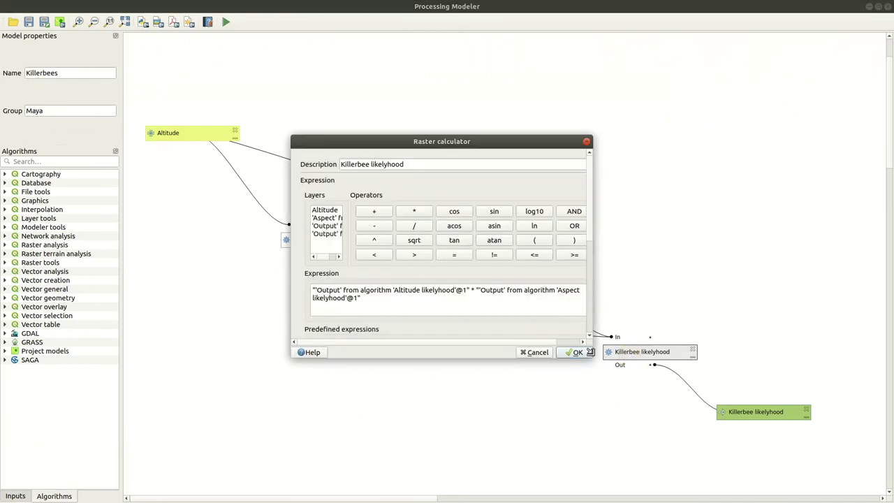
drag(593, 356, 651, 407)
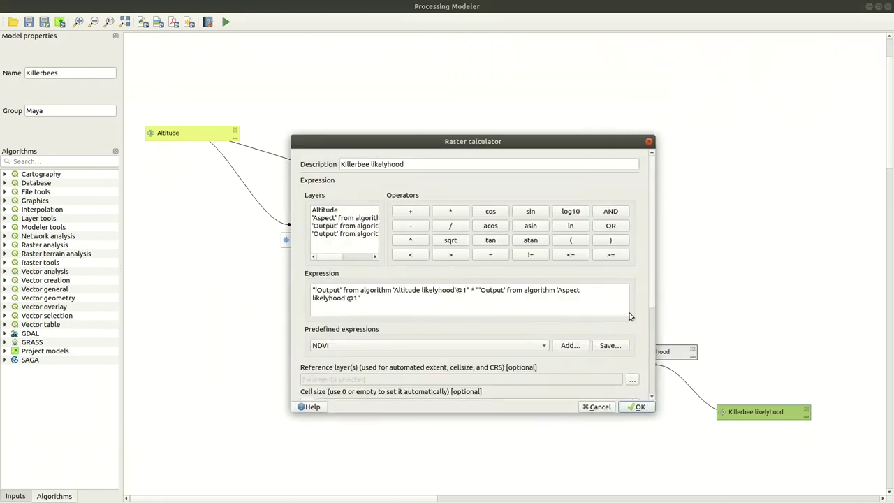
drag(645, 287, 641, 381)
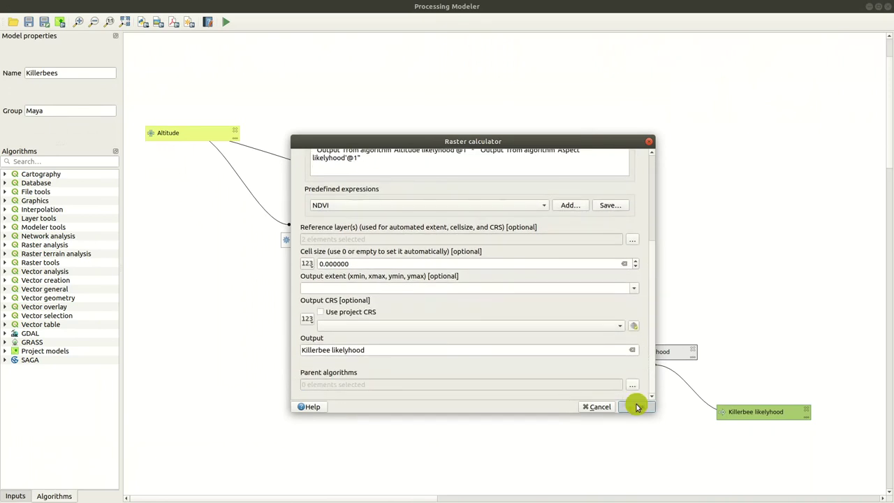
click(637, 407)
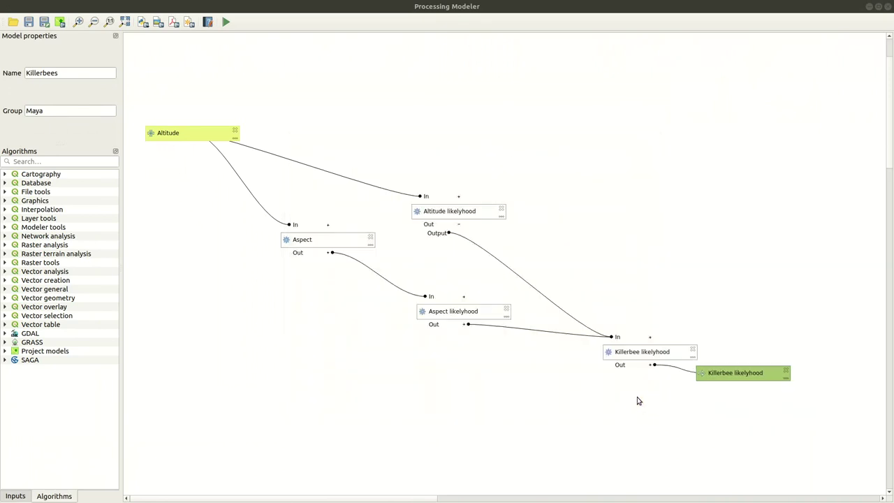
Step: Run the Killerbees model with srtm_38_03.tif as Altitude and a temporary output file, then close its dialog
click(226, 21)
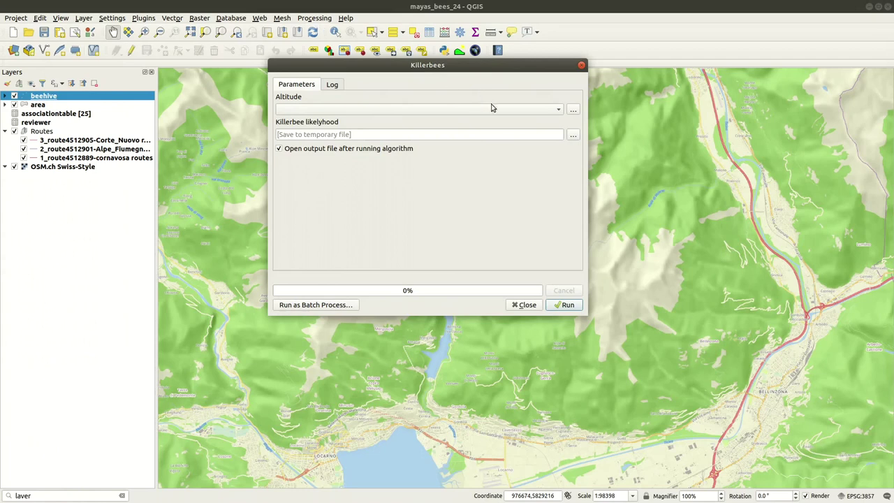
click(572, 112)
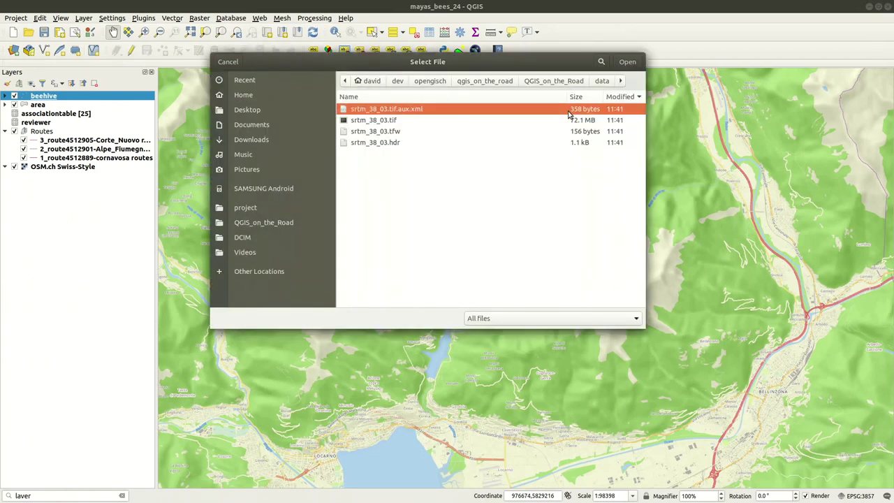
click(421, 121)
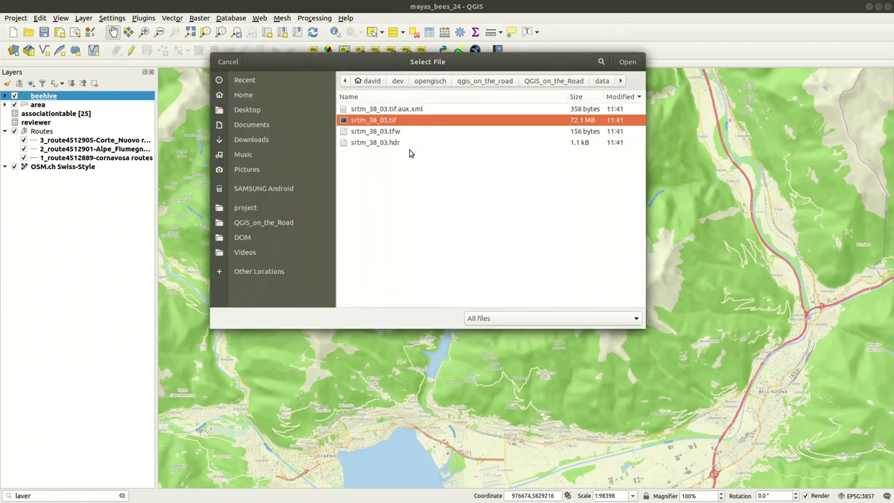
click(617, 67)
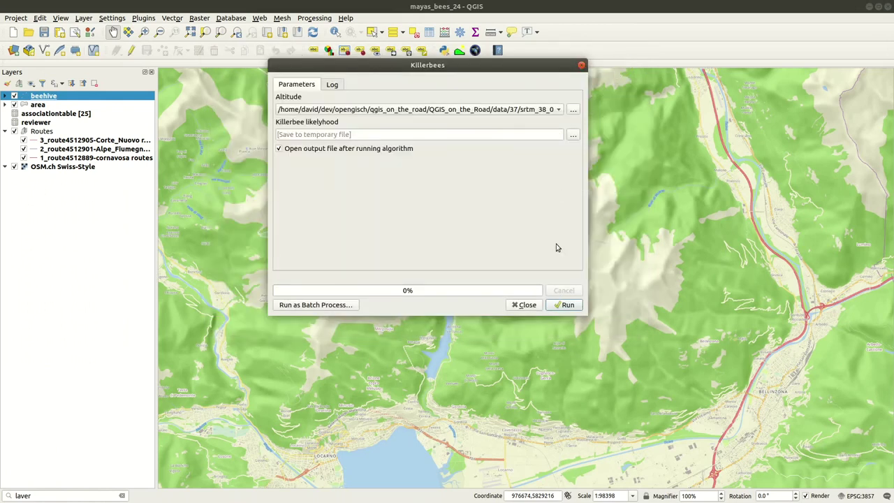
click(566, 305)
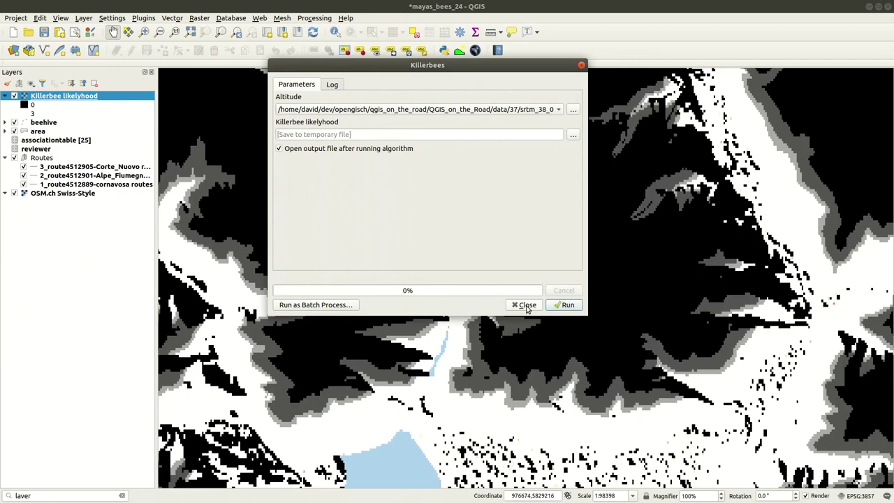
click(525, 305)
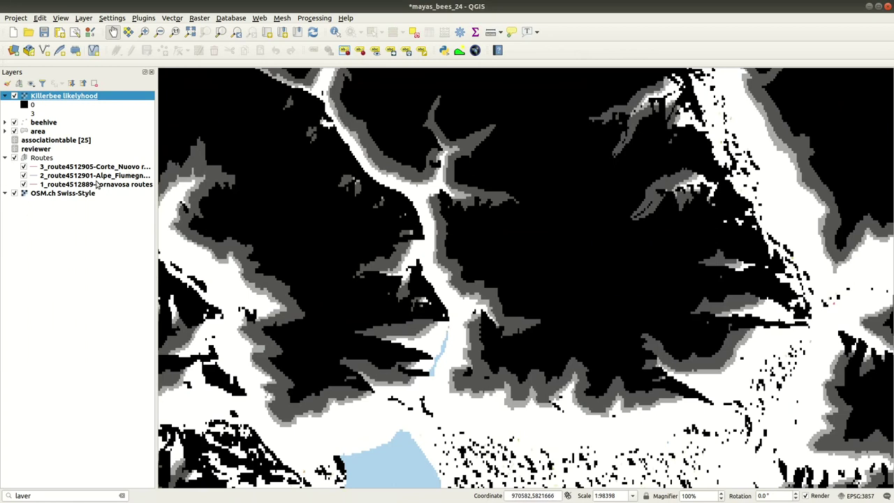
Step: Move the Killerbee likelyhood layer below OSM.ch Swiss-Style and embed an Opacity slider widget in the base map's legend
drag(53, 101, 58, 199)
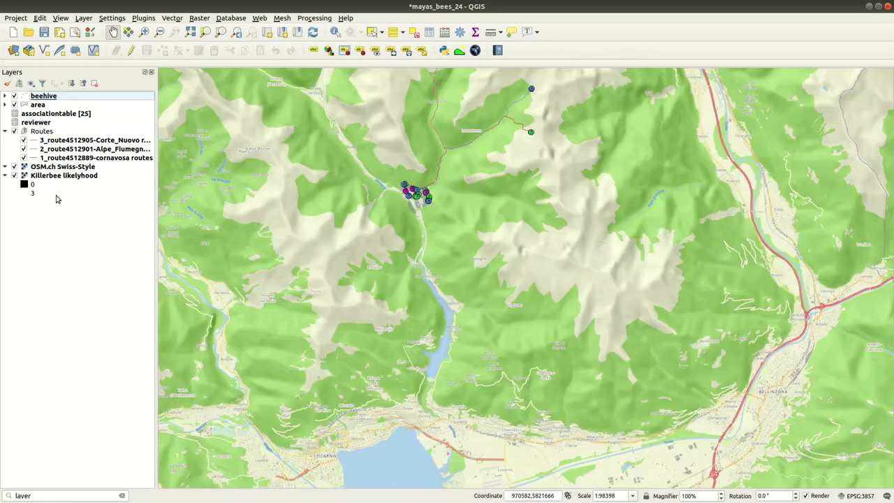
double_click(58, 168)
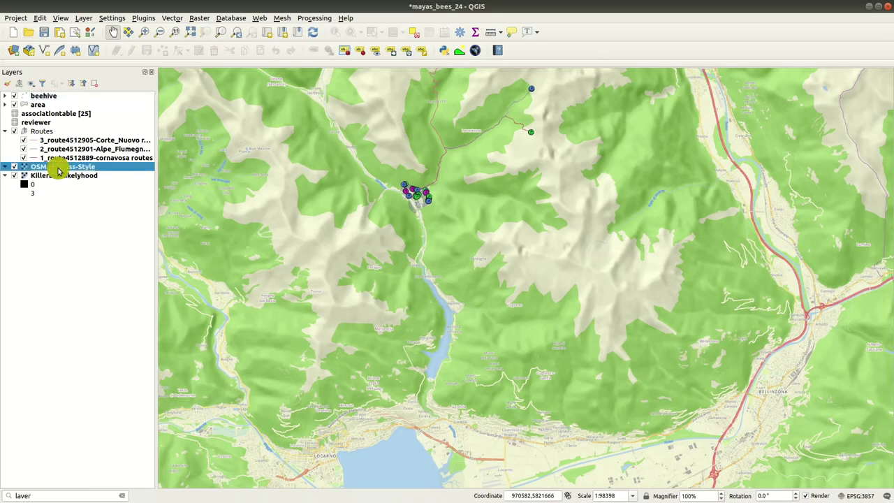
click(120, 66)
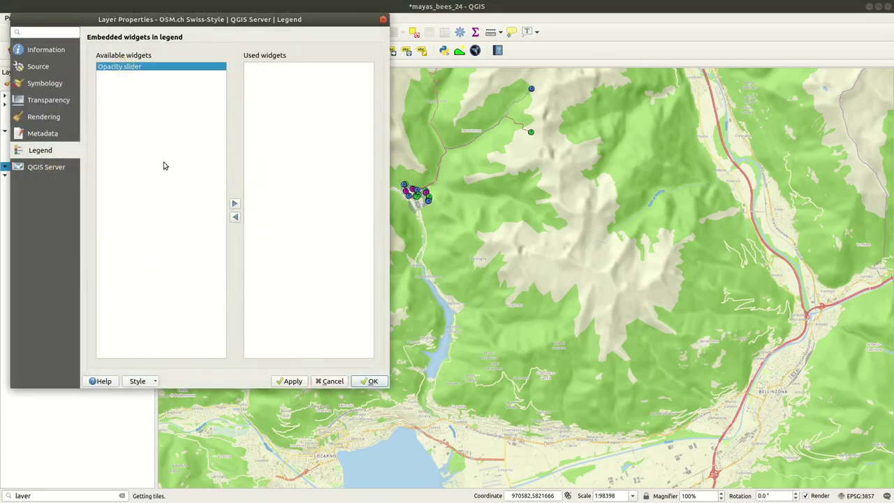
click(234, 204)
click(365, 381)
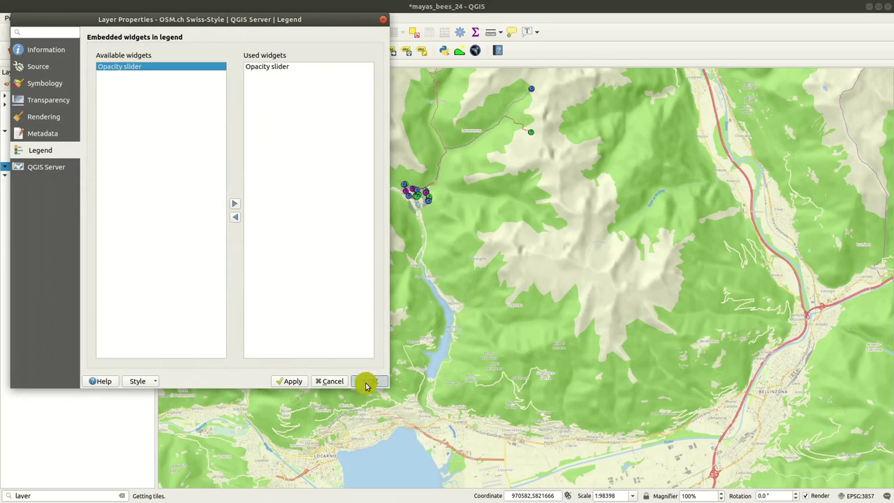
Step: Reduce the OSM.ch Swiss-Style opacity to about half and inspect the killer bee likelihood raster around the beehives
drag(56, 180, 98, 183)
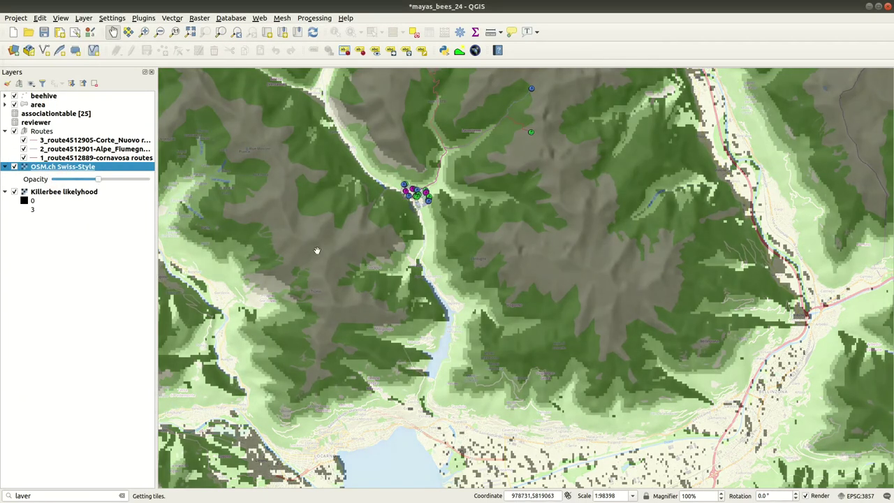
scroll(313, 269, down, 1)
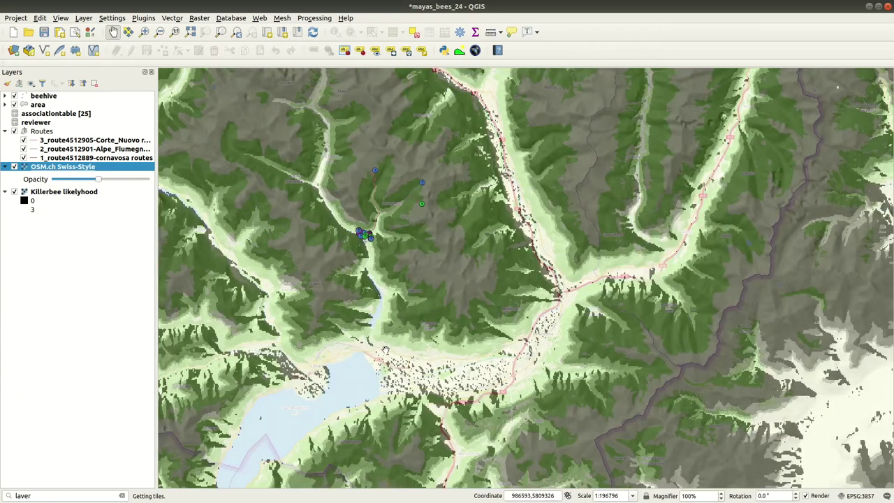
scroll(371, 239, up, 3)
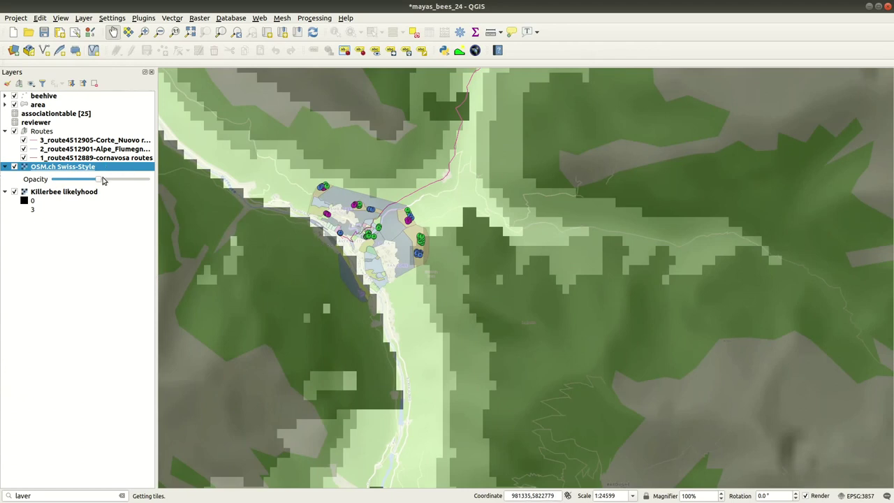
drag(345, 186, 401, 215)
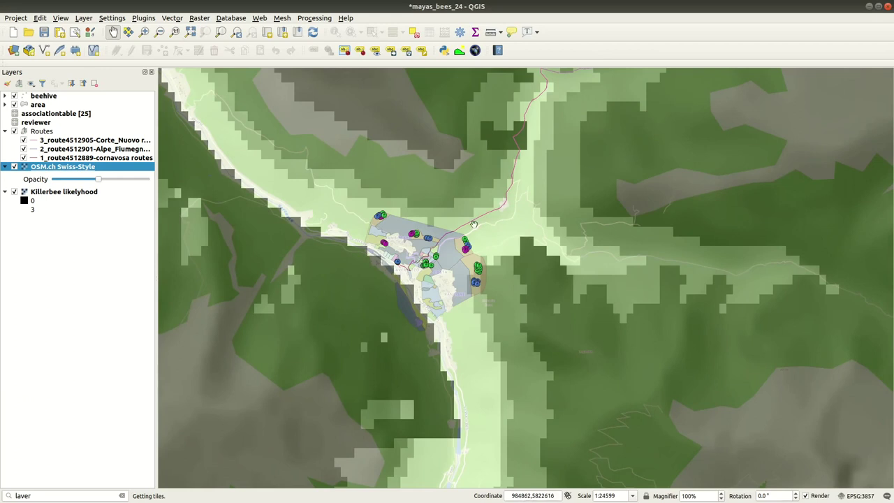
scroll(474, 225, up, 1)
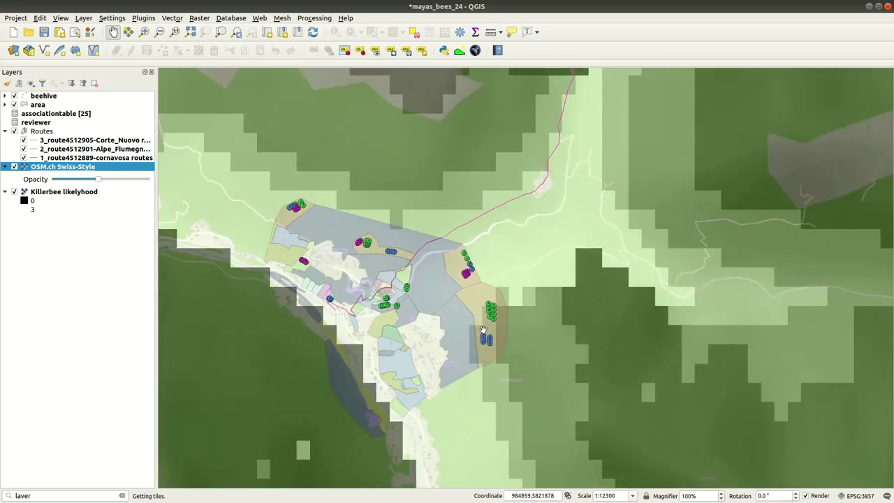
scroll(573, 201, down, 2)
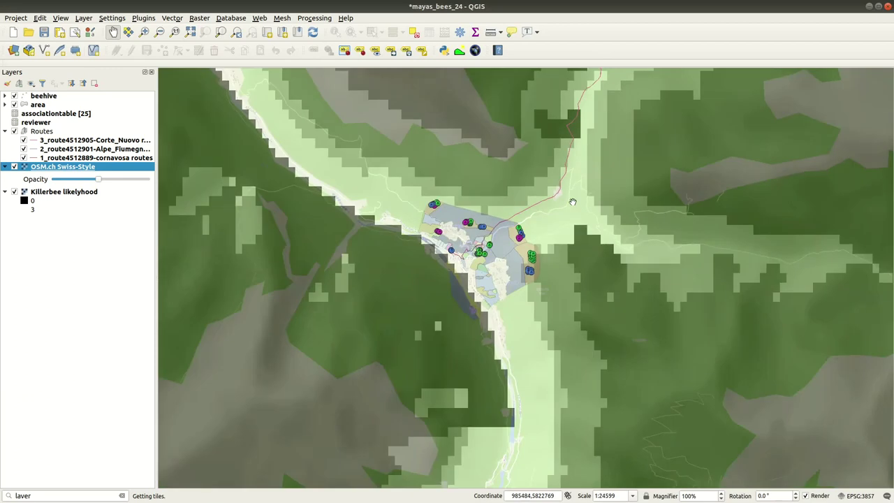
drag(643, 143, 636, 279)
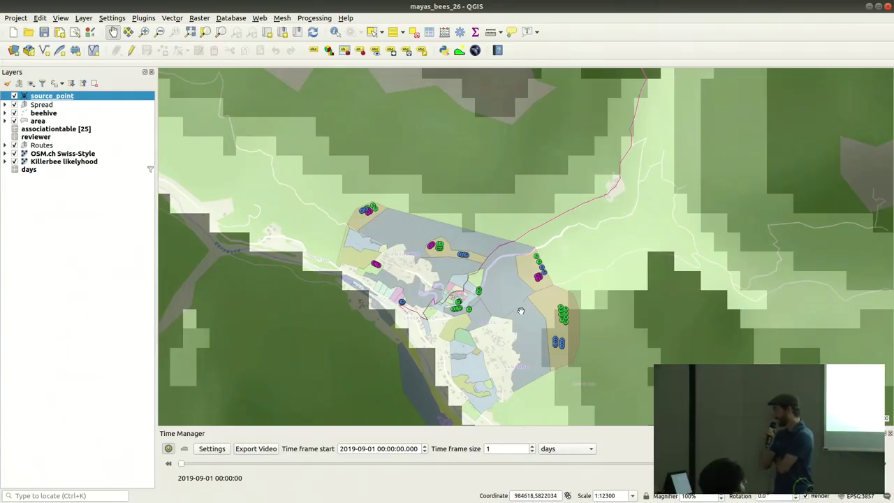
Step: Play the Time Manager animation from 2019-09-01 in one-day frames and follow the killer bee spread from the south towards the beehives
scroll(521, 311, down, 4)
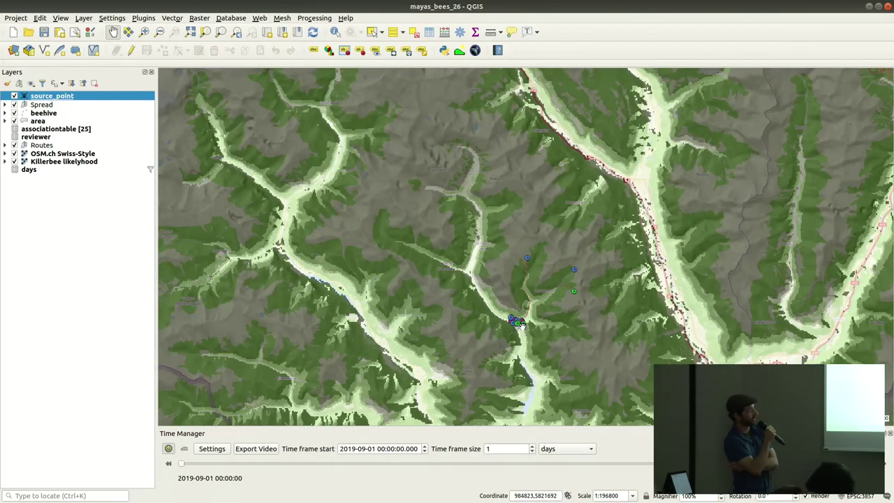
drag(521, 325, 558, 155)
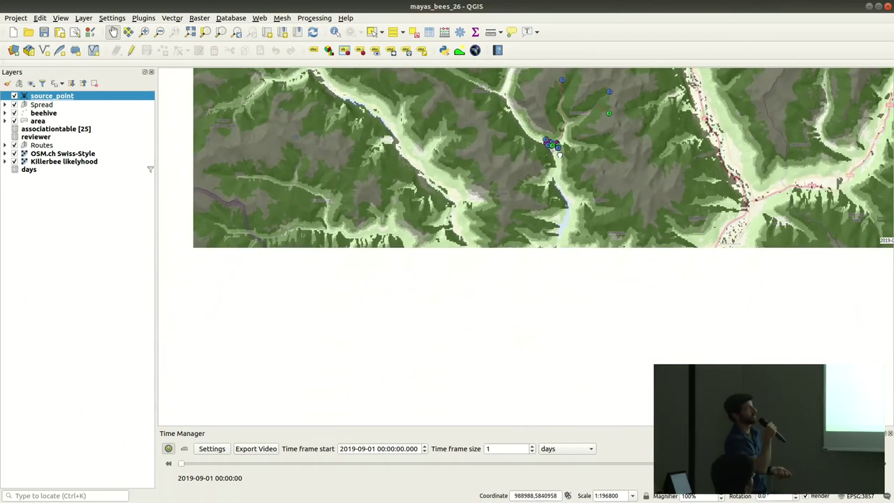
scroll(556, 236, down, 1)
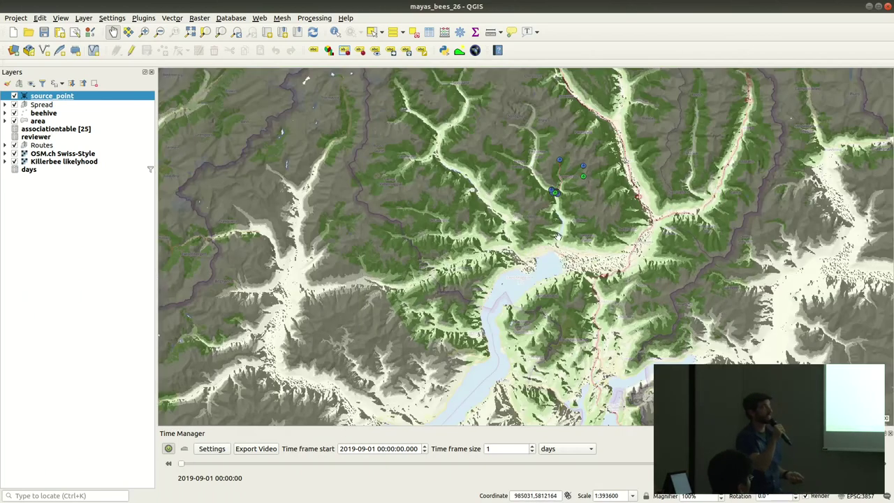
drag(557, 236, 565, 188)
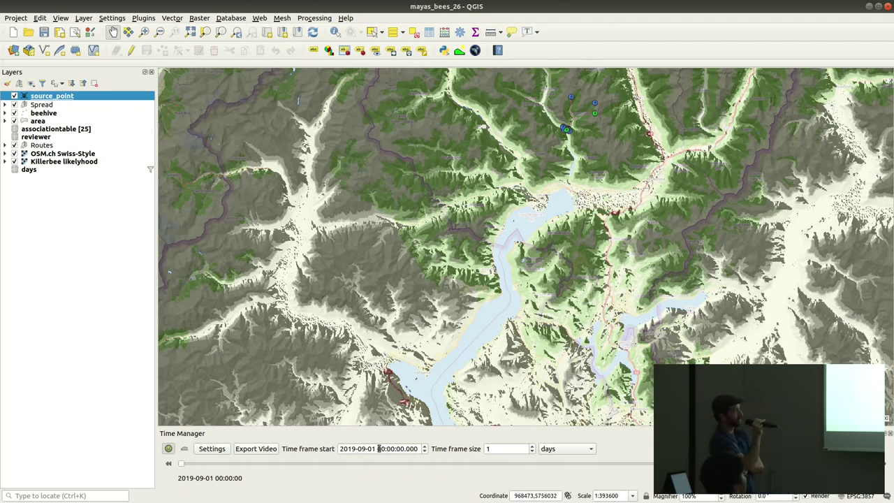
click(167, 478)
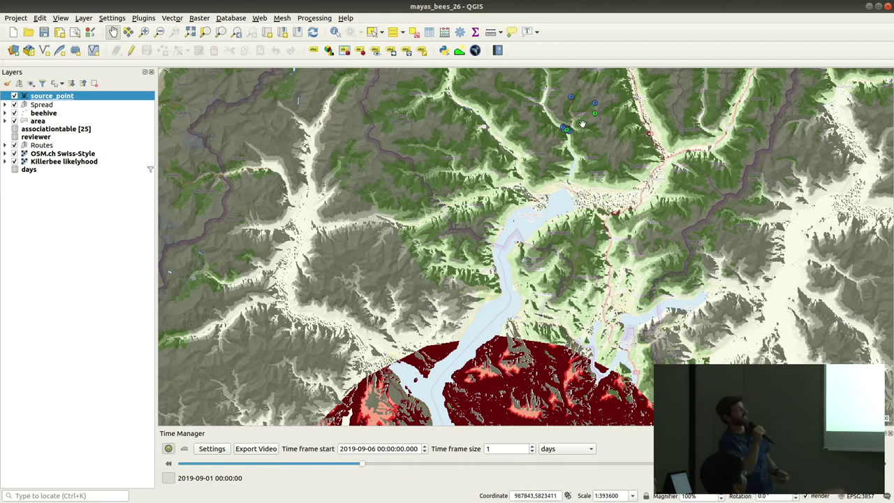
scroll(579, 119, up, 1)
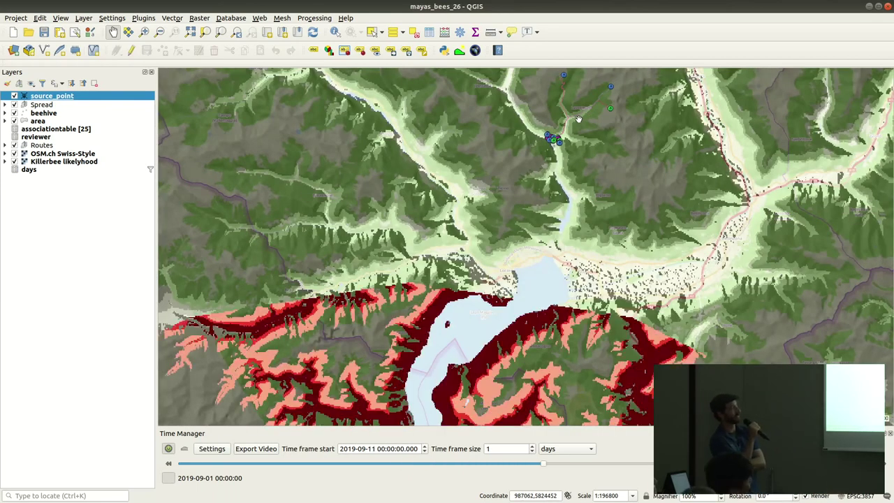
scroll(579, 119, up, 1)
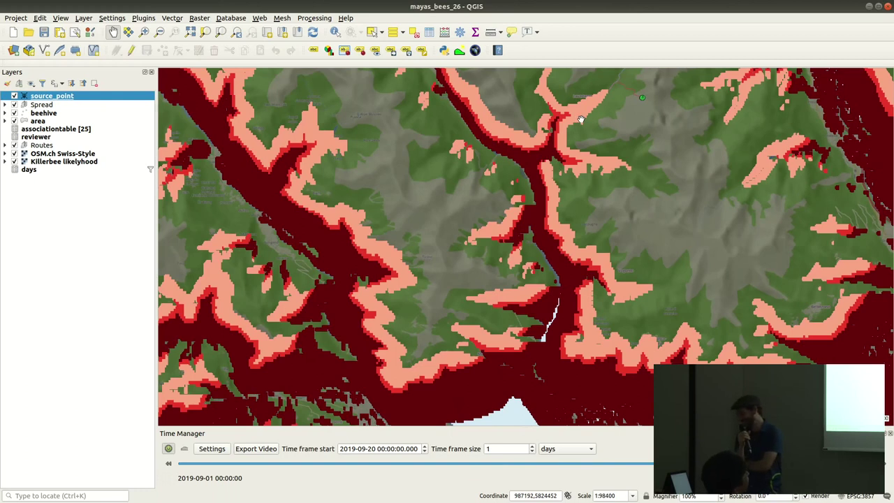
Step: Examine the spread raster around the beehives, hiding and showing the Spread group again to compare it with the likelihood map
drag(597, 90, 572, 202)
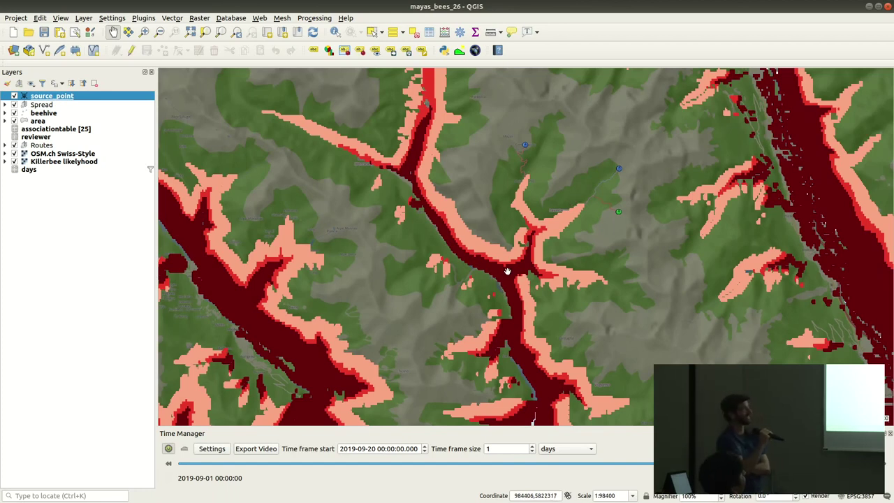
scroll(506, 270, up, 2)
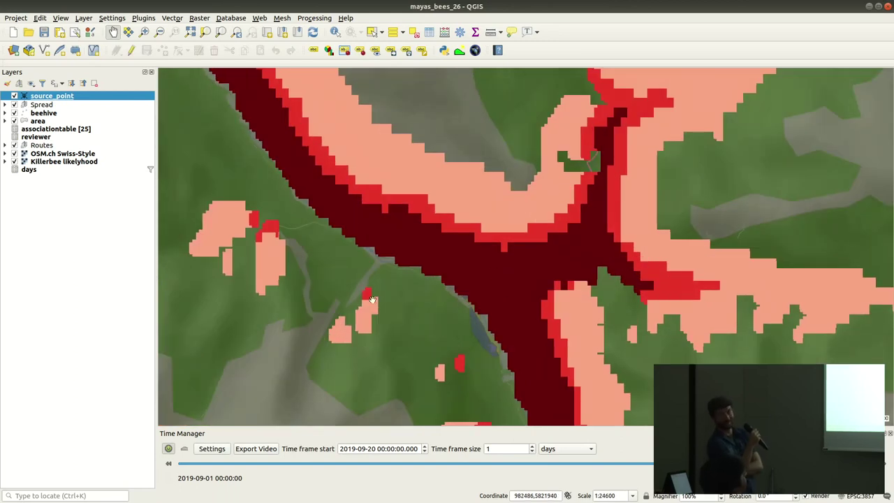
click(15, 105)
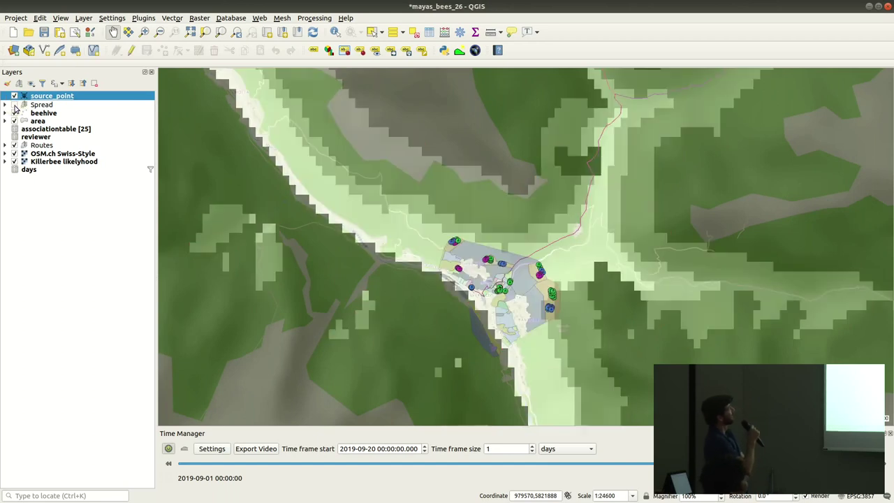
click(15, 106)
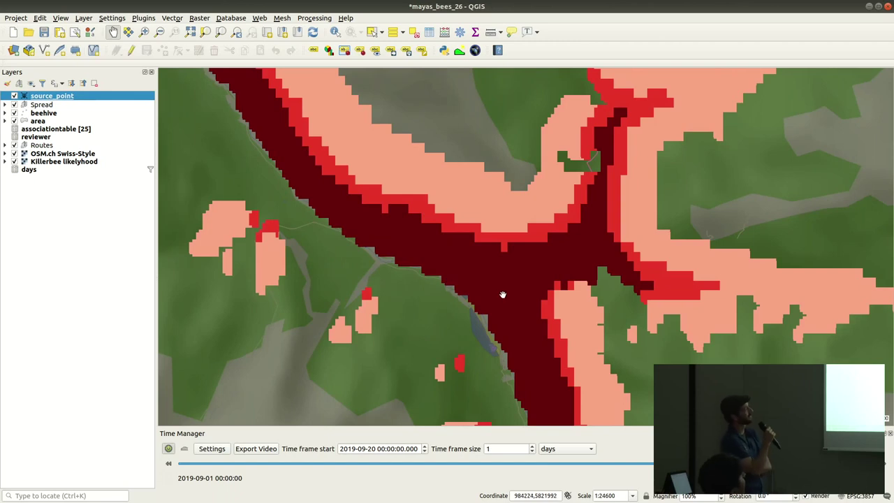
scroll(503, 296, up, 1)
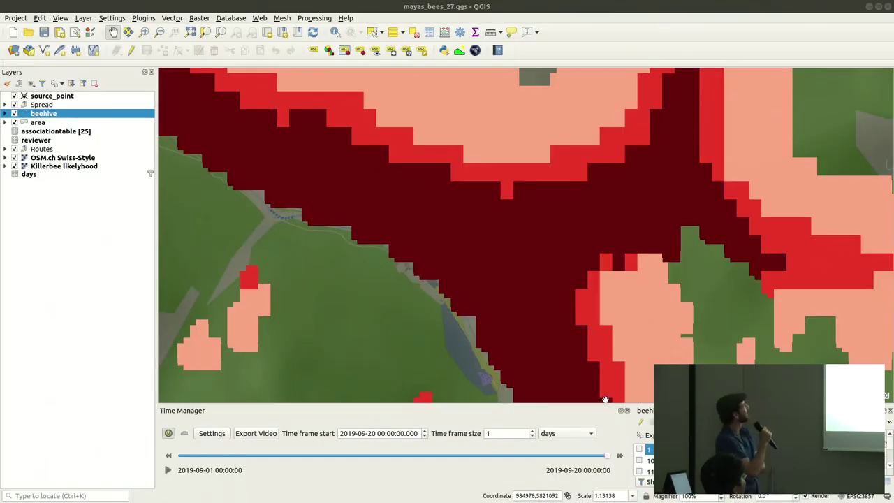
Step: Close Time Manager and hide the Killerbee likelyhood layer
click(627, 412)
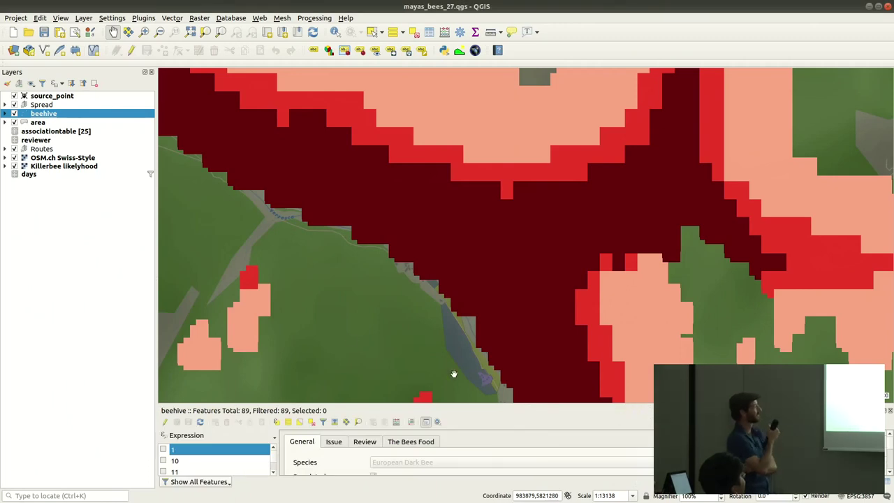
click(14, 167)
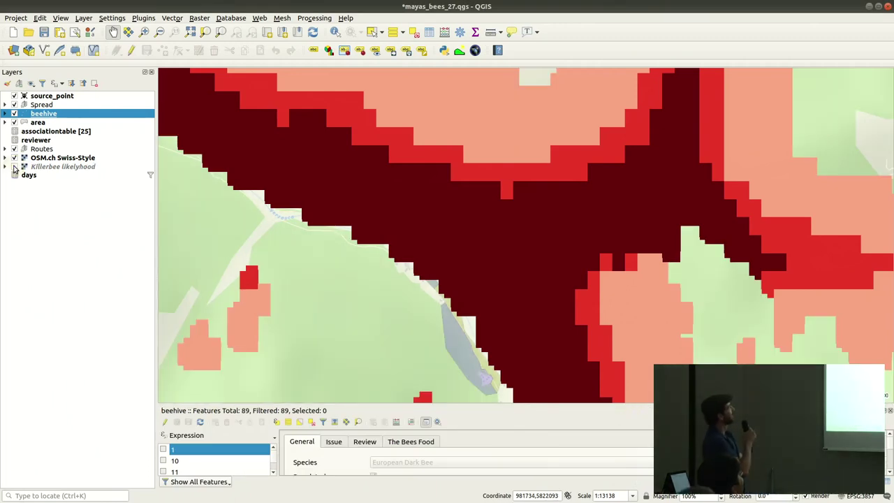
Step: Restore the OSM.ch Swiss-Style base map to full opacity and hide the Spread group
click(5, 158)
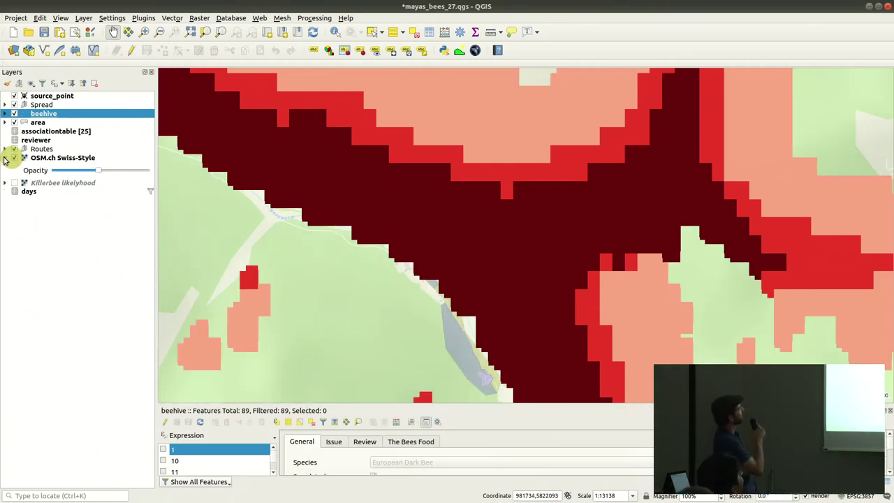
click(98, 172)
drag(97, 171, 31, 172)
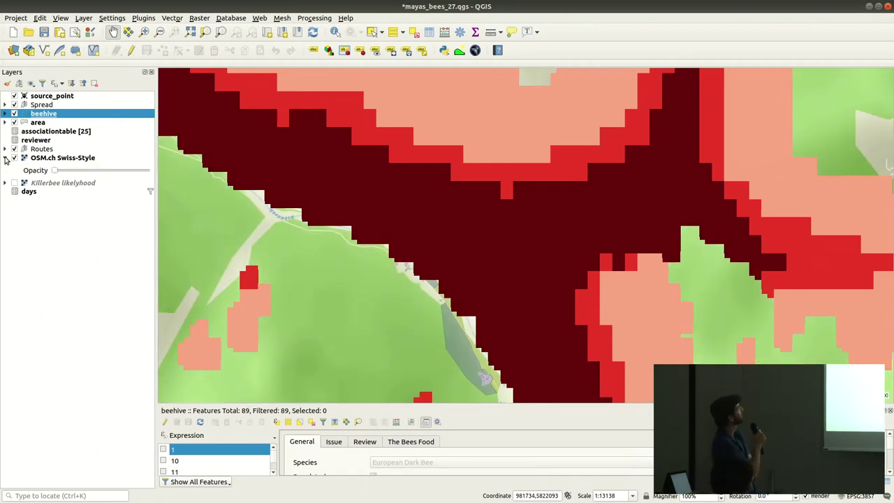
click(6, 158)
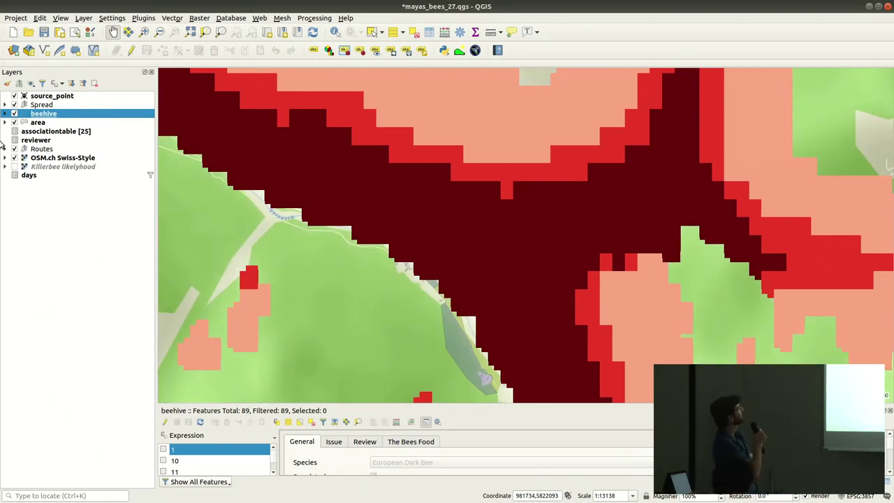
click(14, 104)
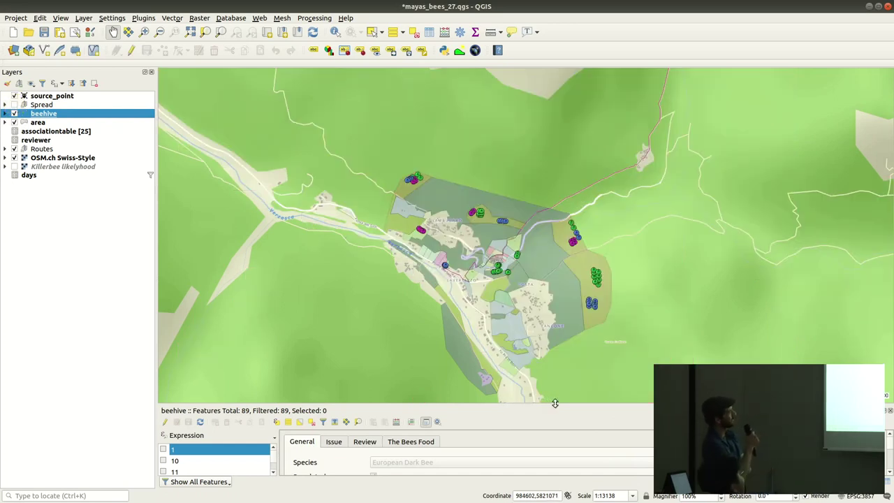
Step: Enlarge the beehive attribute form, enable editing for the layer, and select all beehives around Lavertezzo with a rectangle
drag(555, 403, 554, 370)
scroll(513, 237, up, 2)
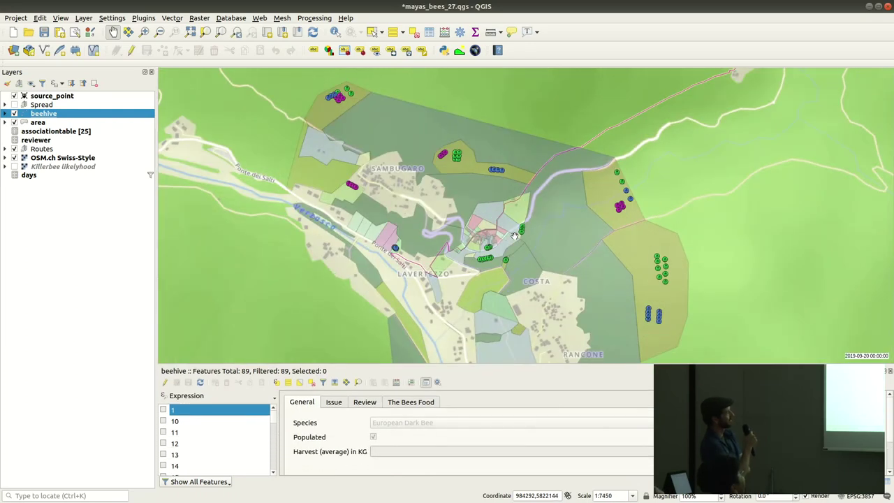
scroll(515, 236, up, 2)
scroll(515, 236, down, 2)
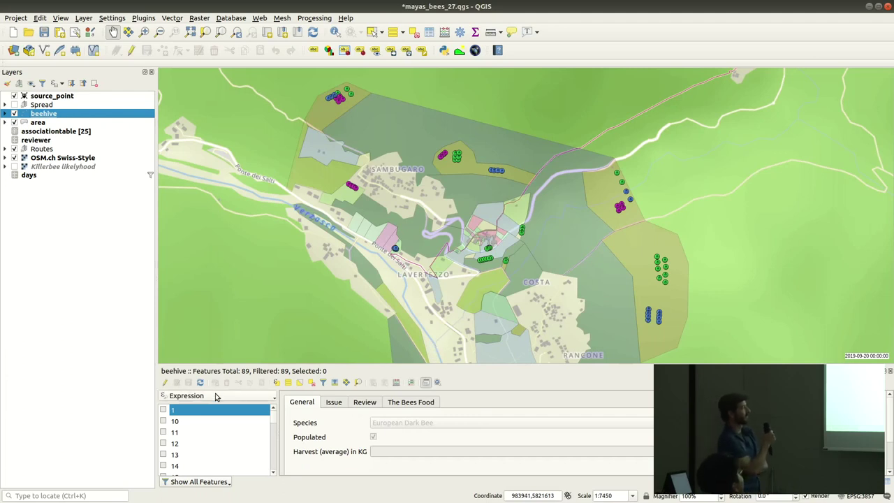
click(165, 384)
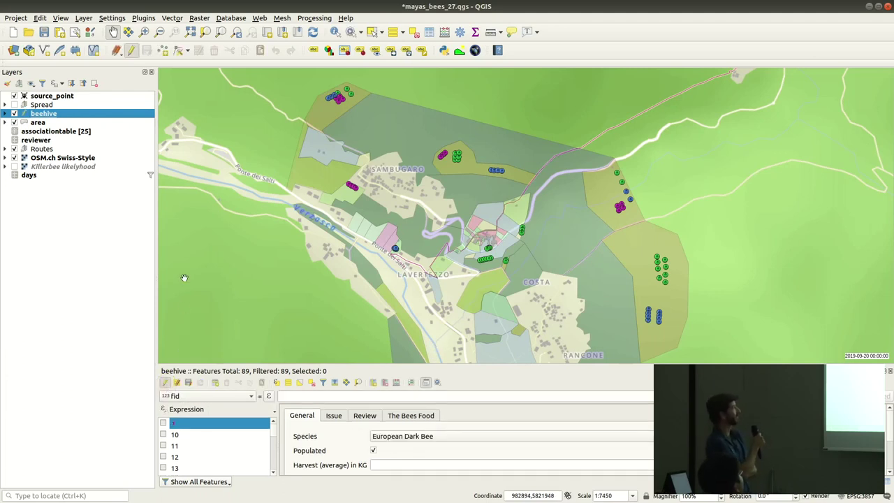
click(373, 32)
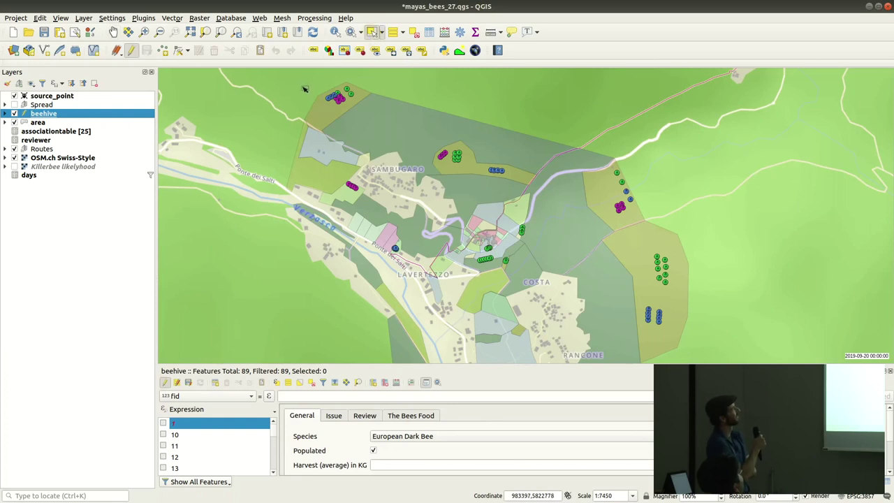
drag(253, 73, 713, 356)
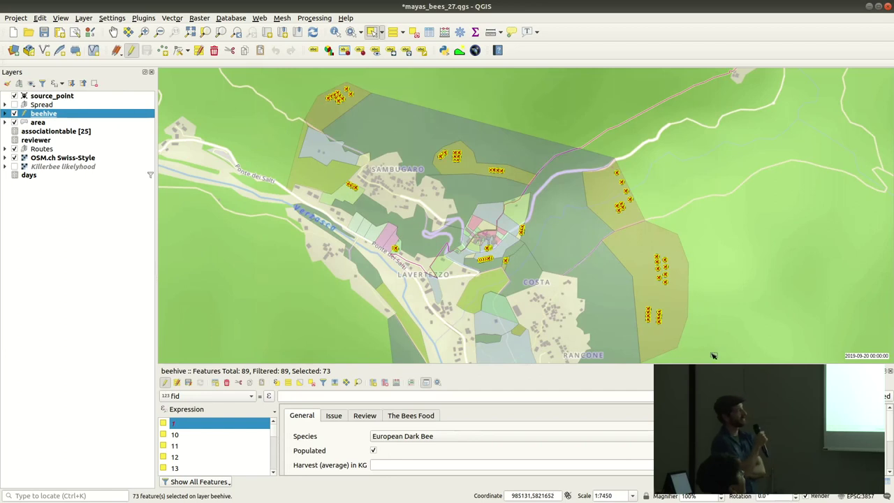
Step: Mark all selected beehives as Infected and Dead in multi-edit mode and apply the changes
click(176, 384)
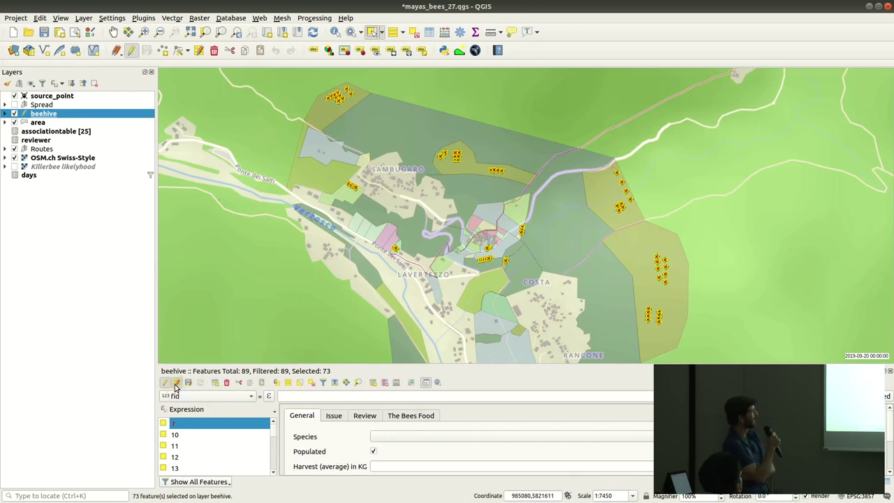
click(332, 416)
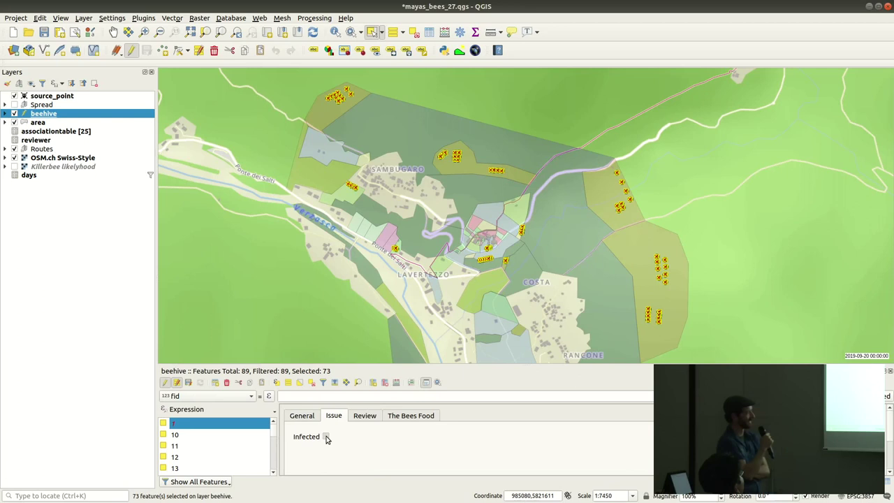
click(326, 436)
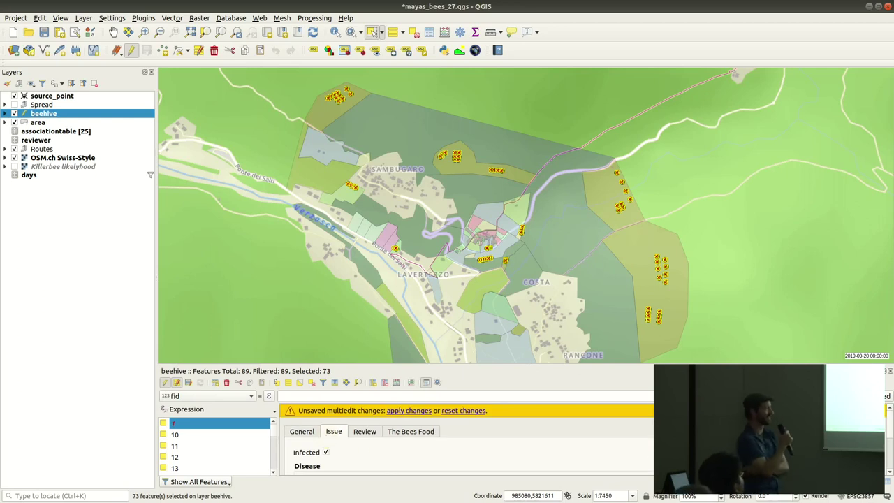
drag(889, 424, 885, 455)
click(320, 445)
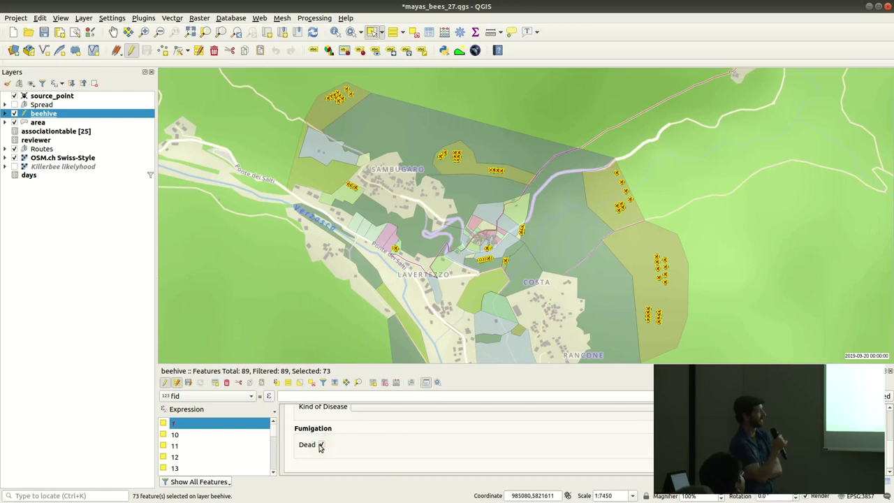
click(313, 386)
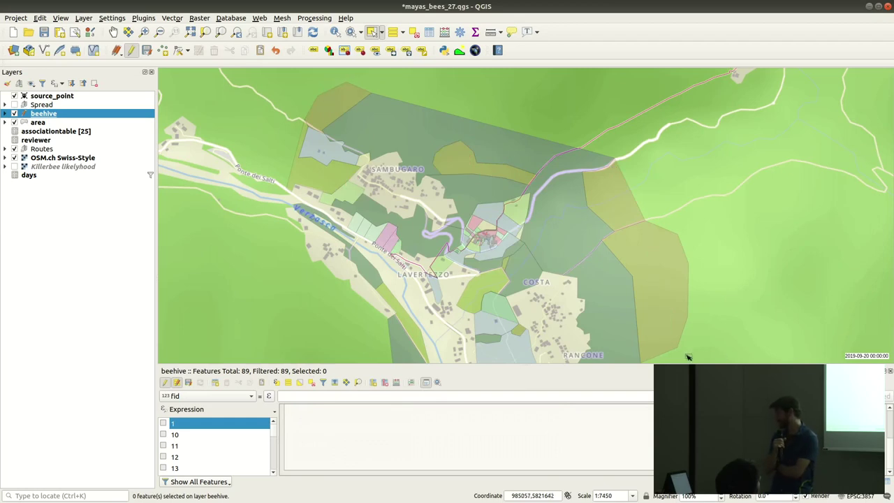
scroll(515, 291, up, 2)
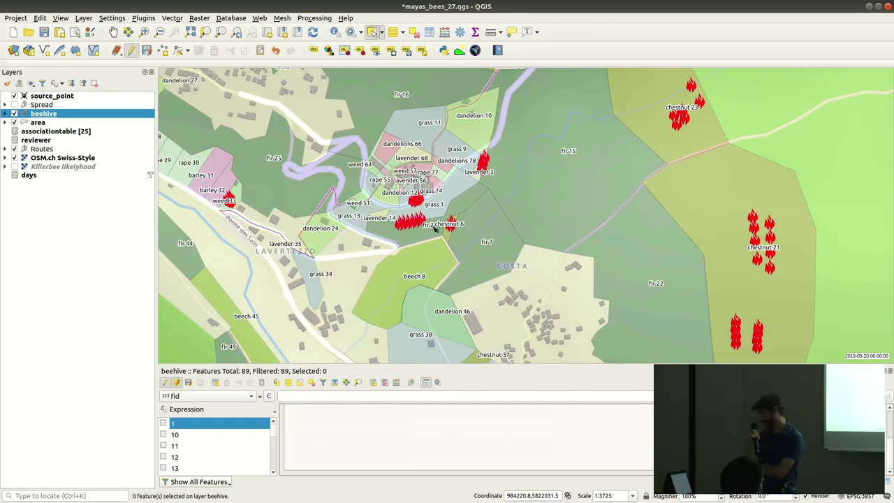